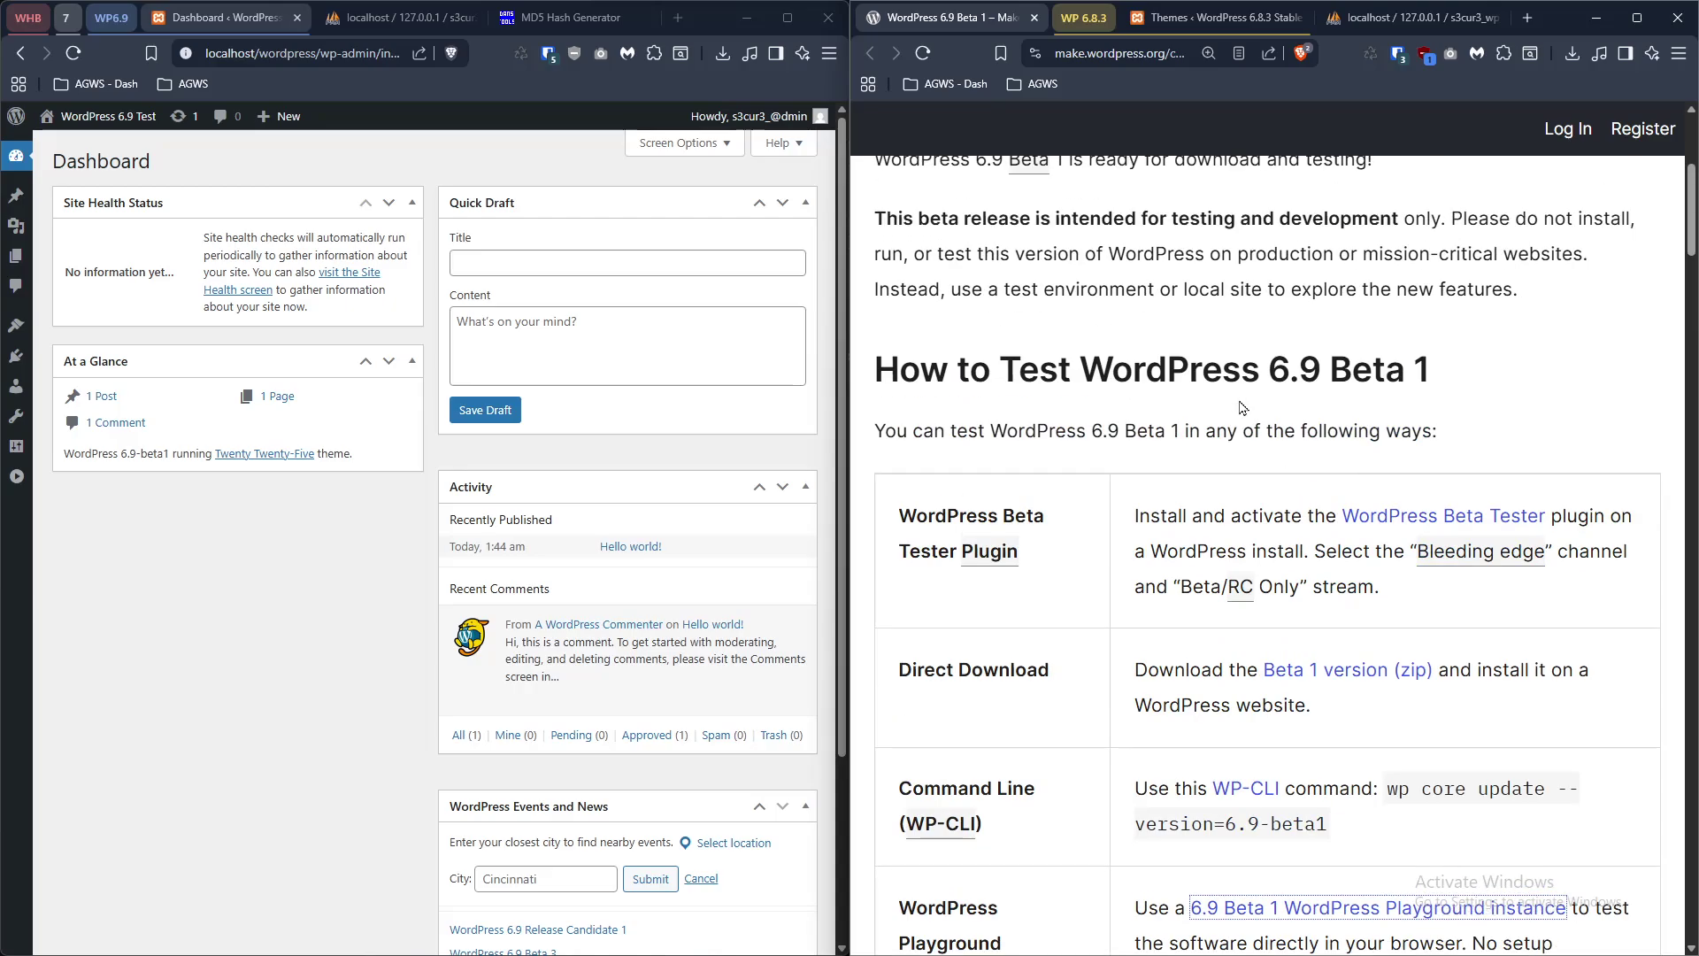
# - Open the Playground link in a new tab, view the loaded site, then close it
pyautogui.scroll(-1, 1240, 407)
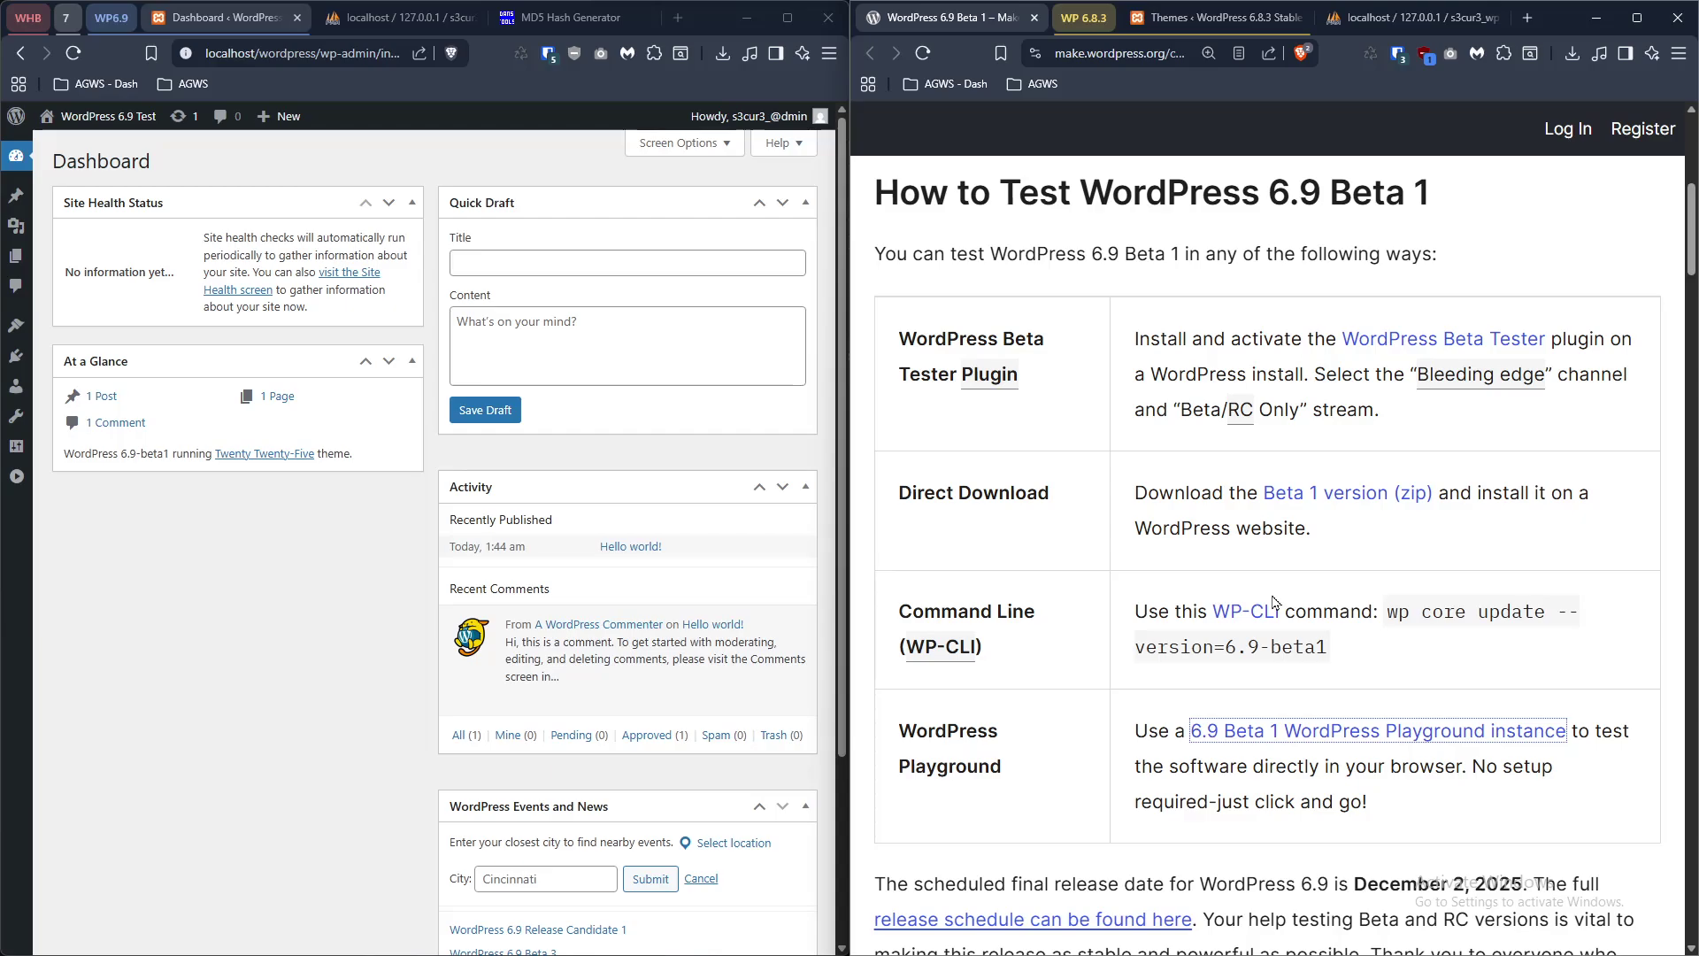
pyautogui.rightClick(1323, 746)
pyautogui.click(1461, 406)
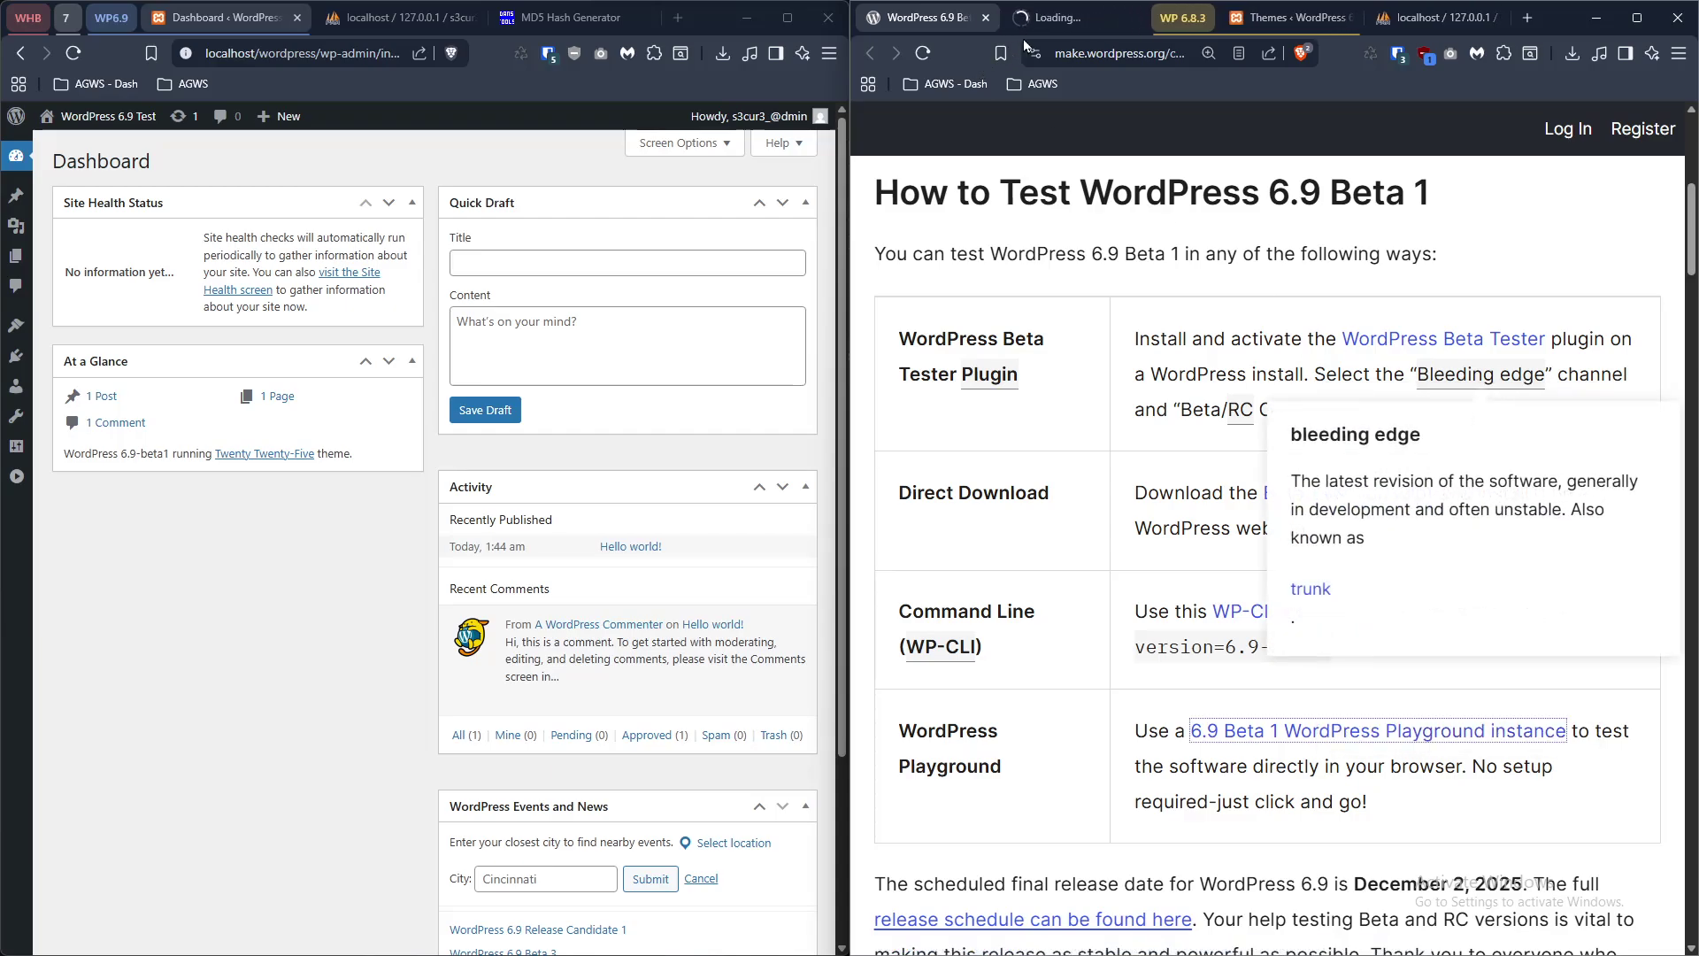
pyautogui.click(1048, 17)
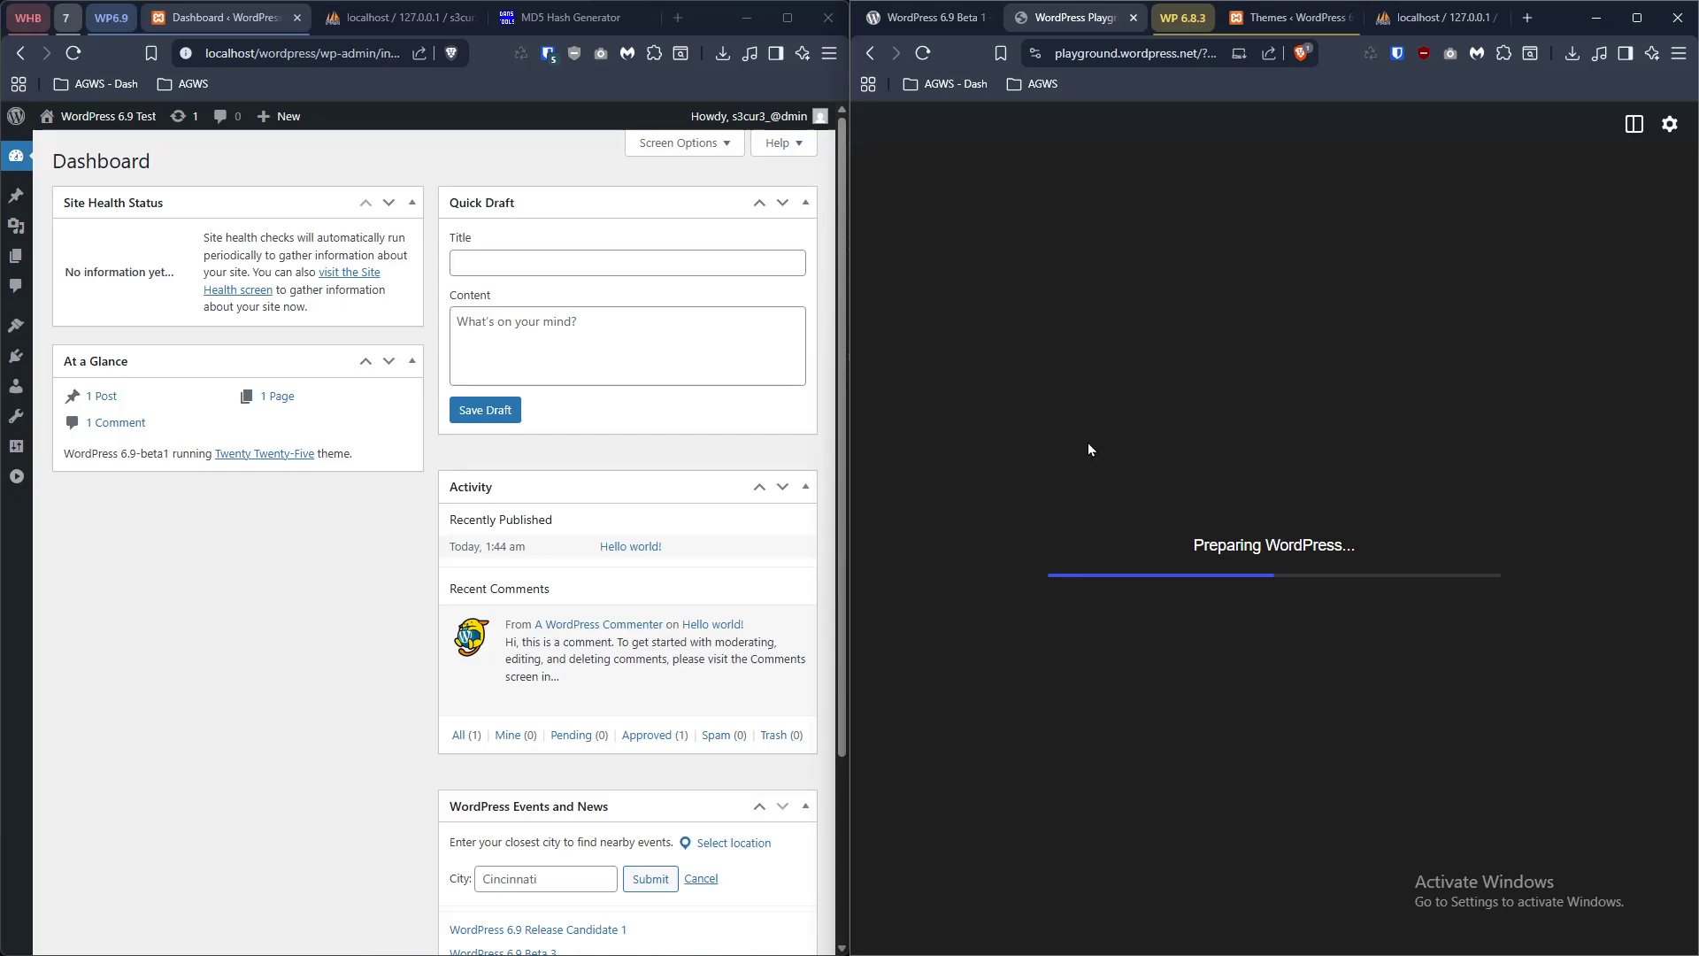
pyautogui.click(925, 17)
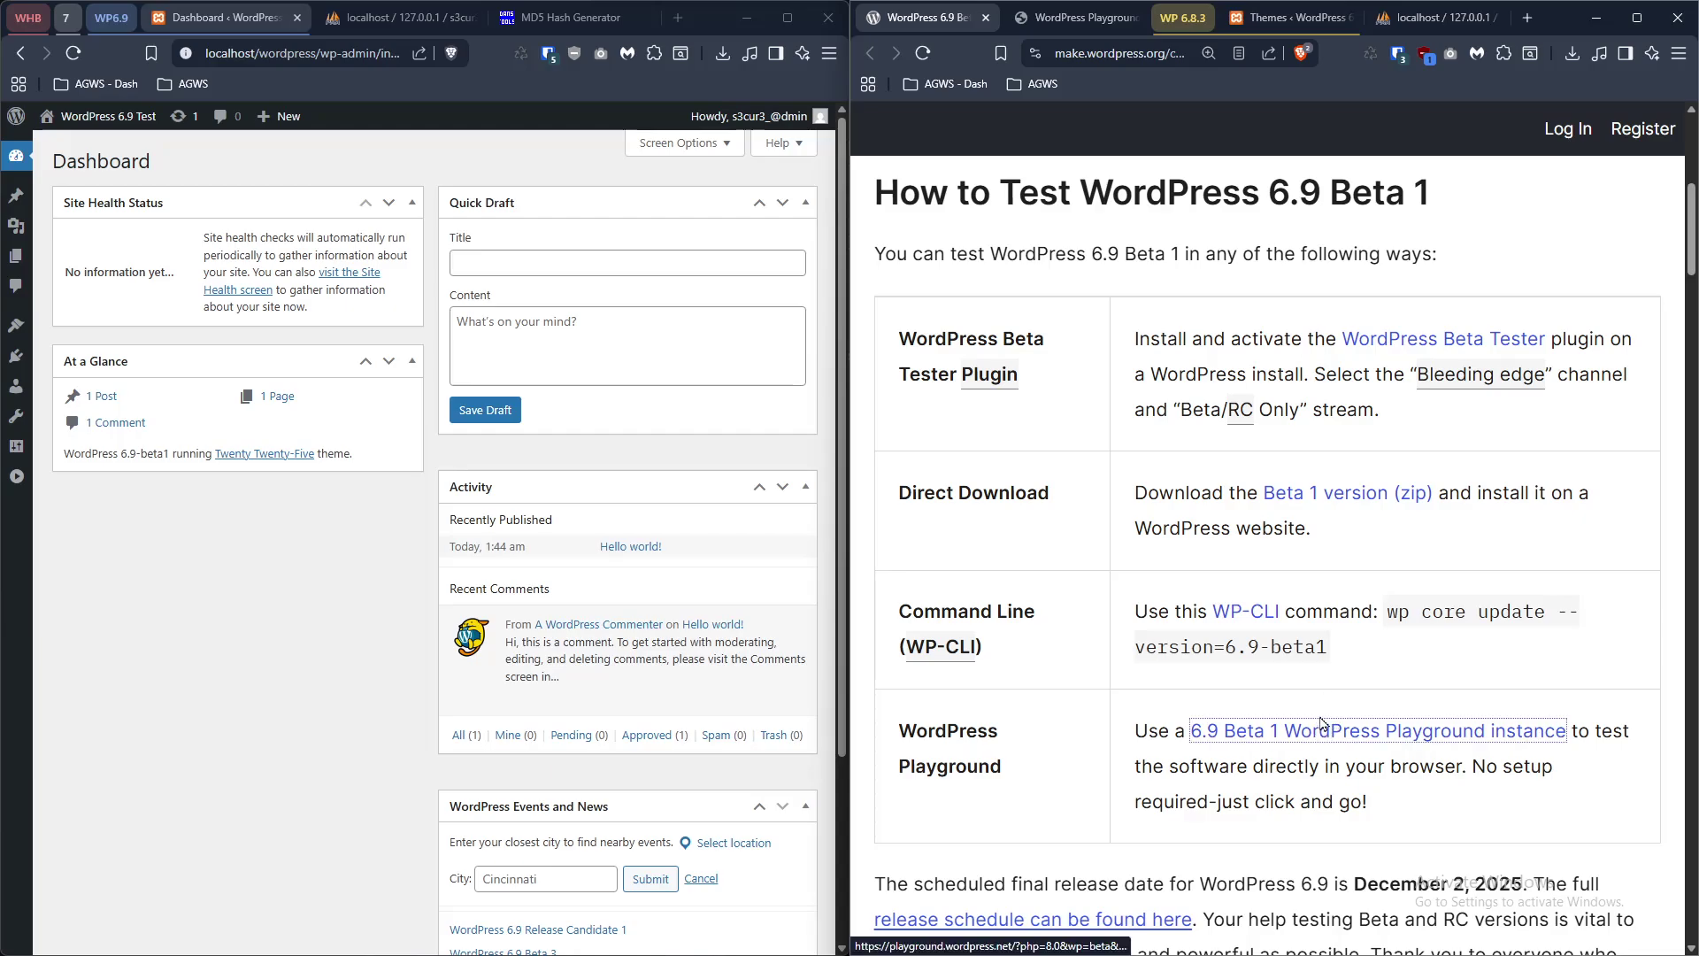
pyautogui.click(1046, 19)
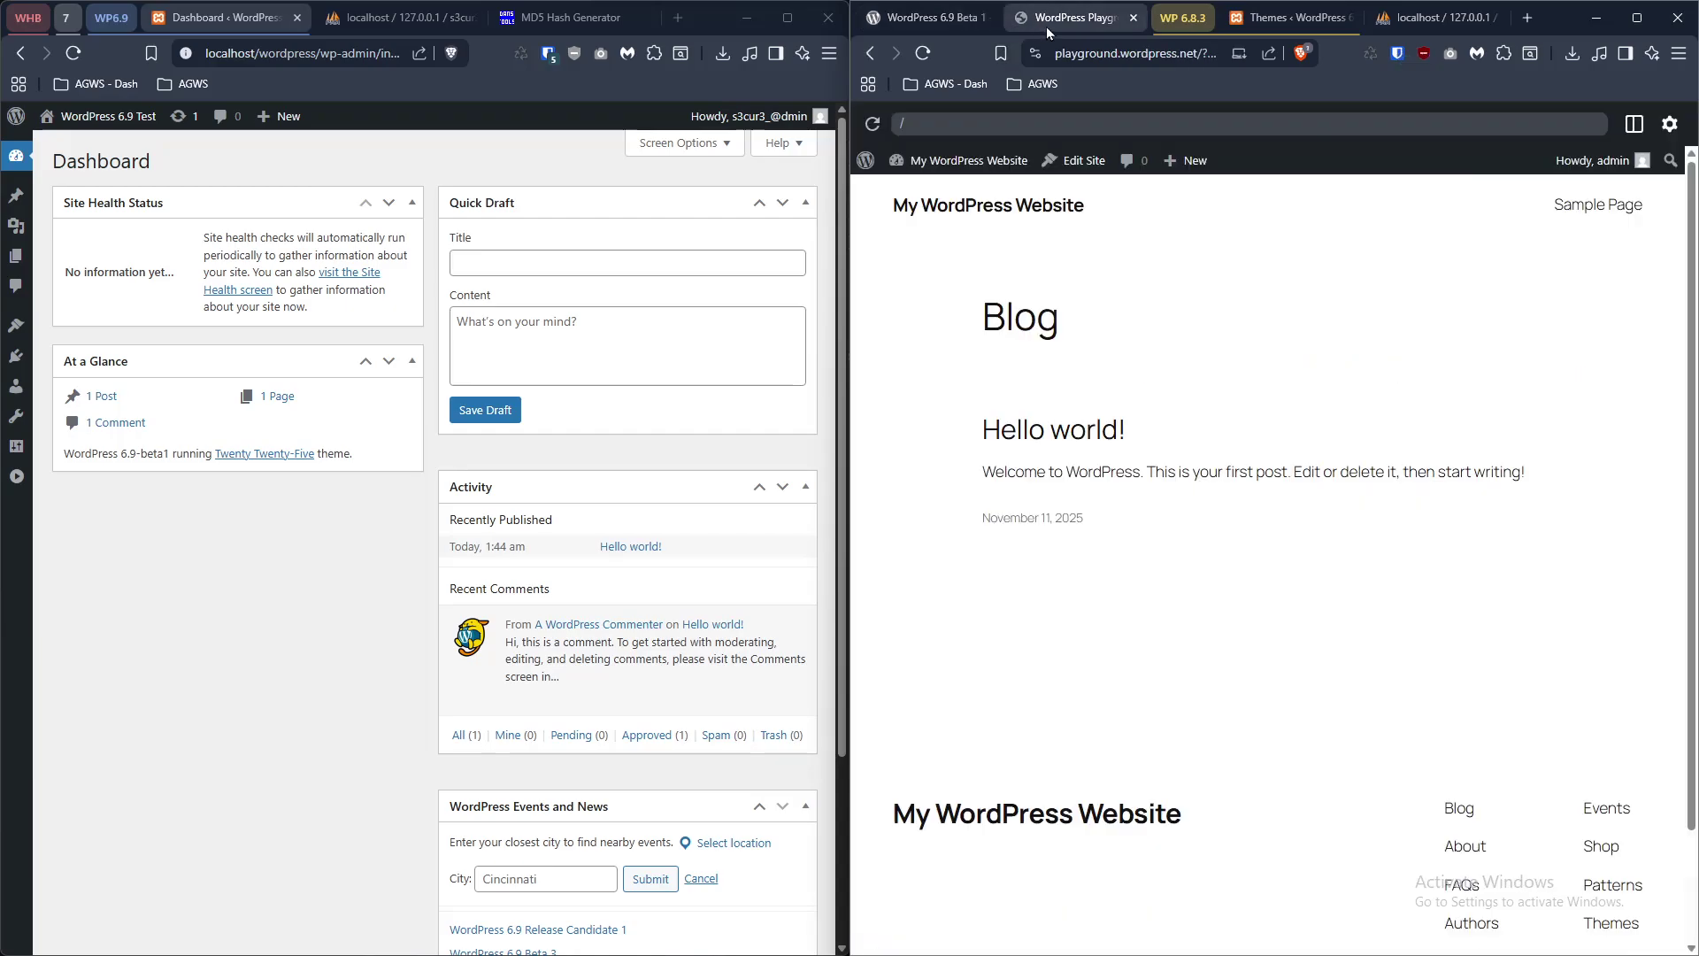
pyautogui.click(1134, 18)
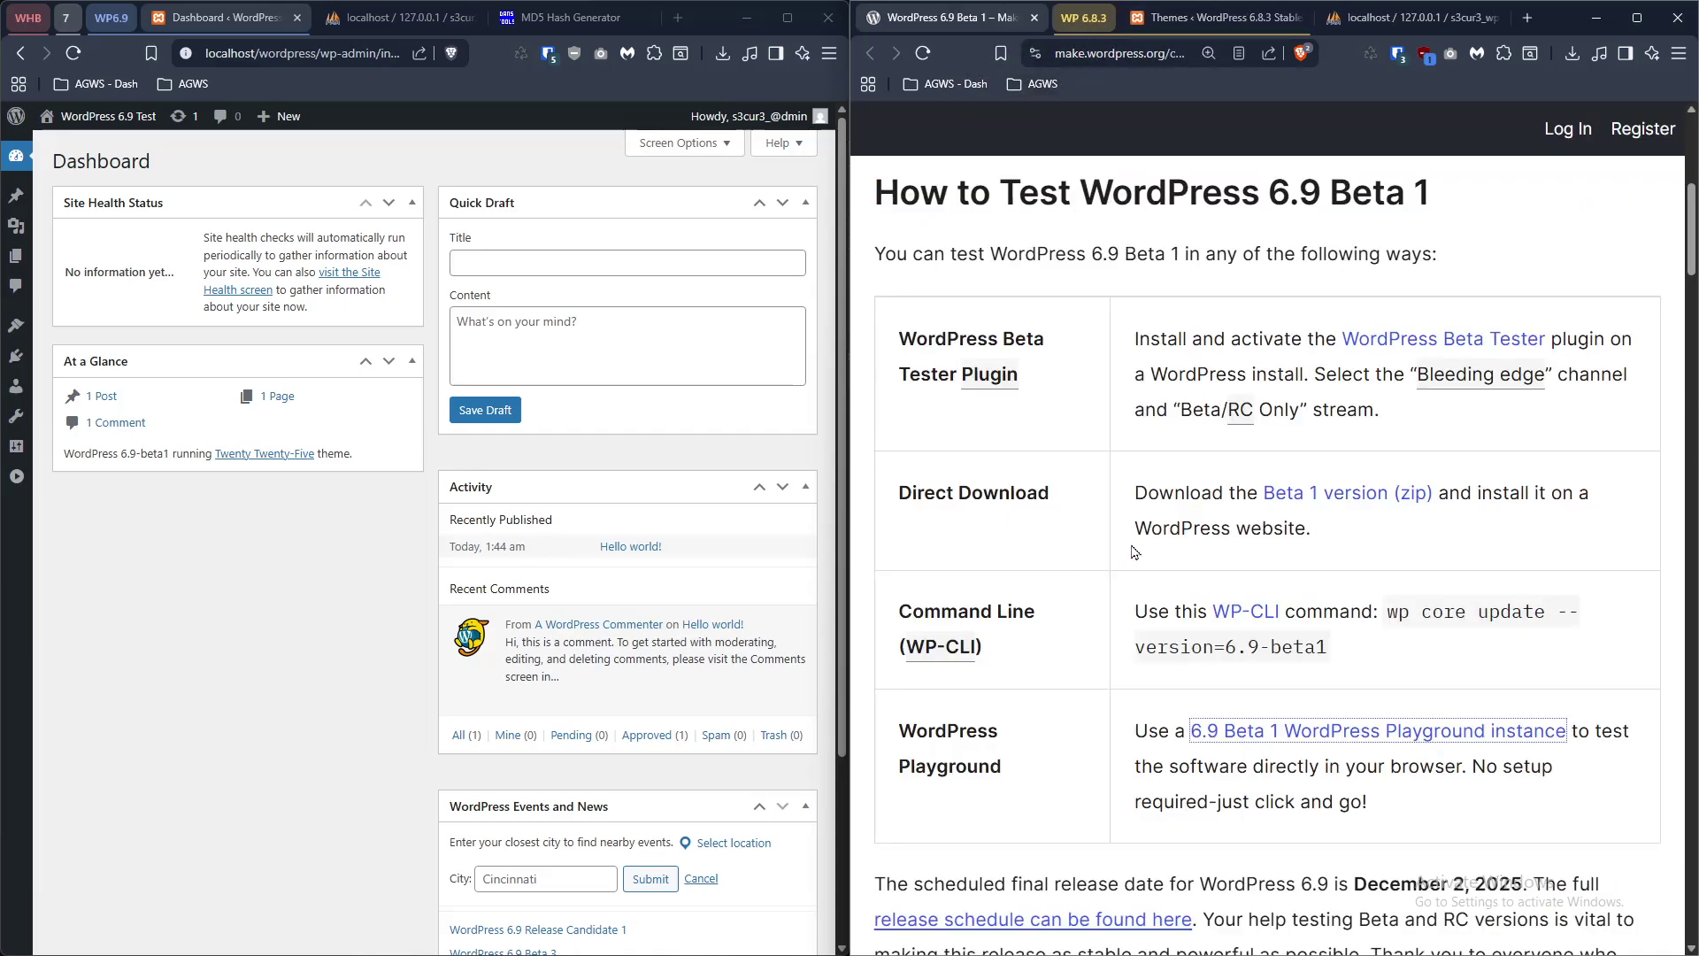
# - Check the Beta 1 zip link's options and the 6.8.3 tab, then scroll to What's new
pyautogui.rightClick(1298, 504)
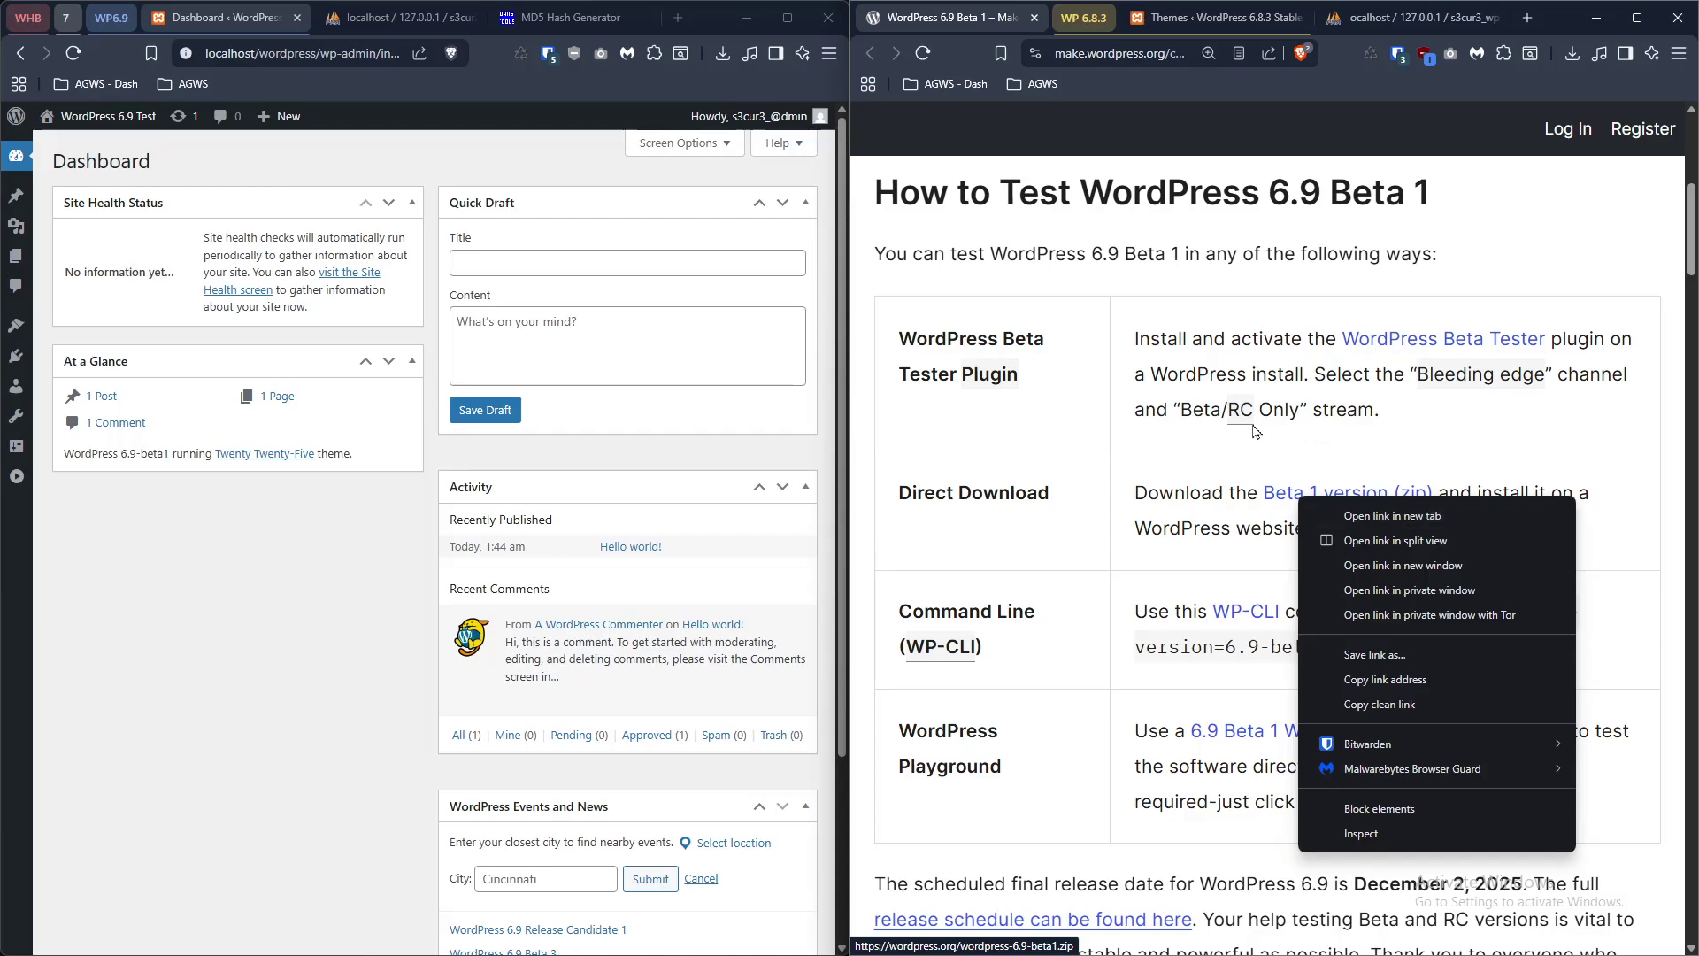
pyautogui.click(1226, 17)
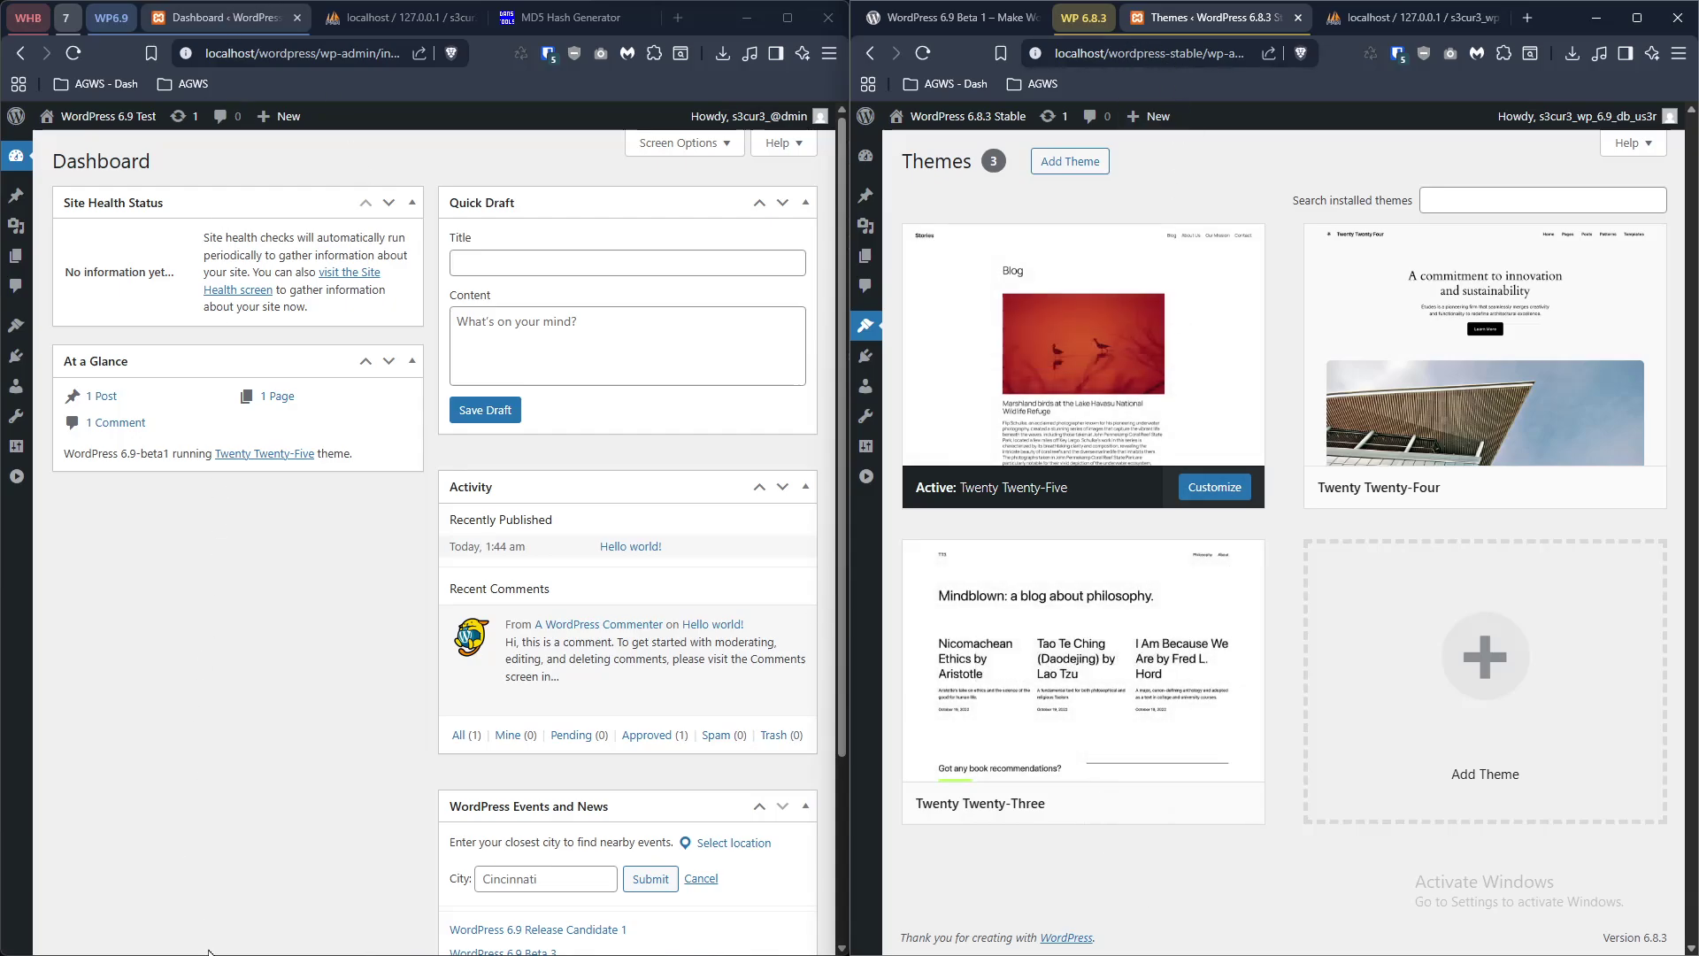
pyautogui.click(956, 25)
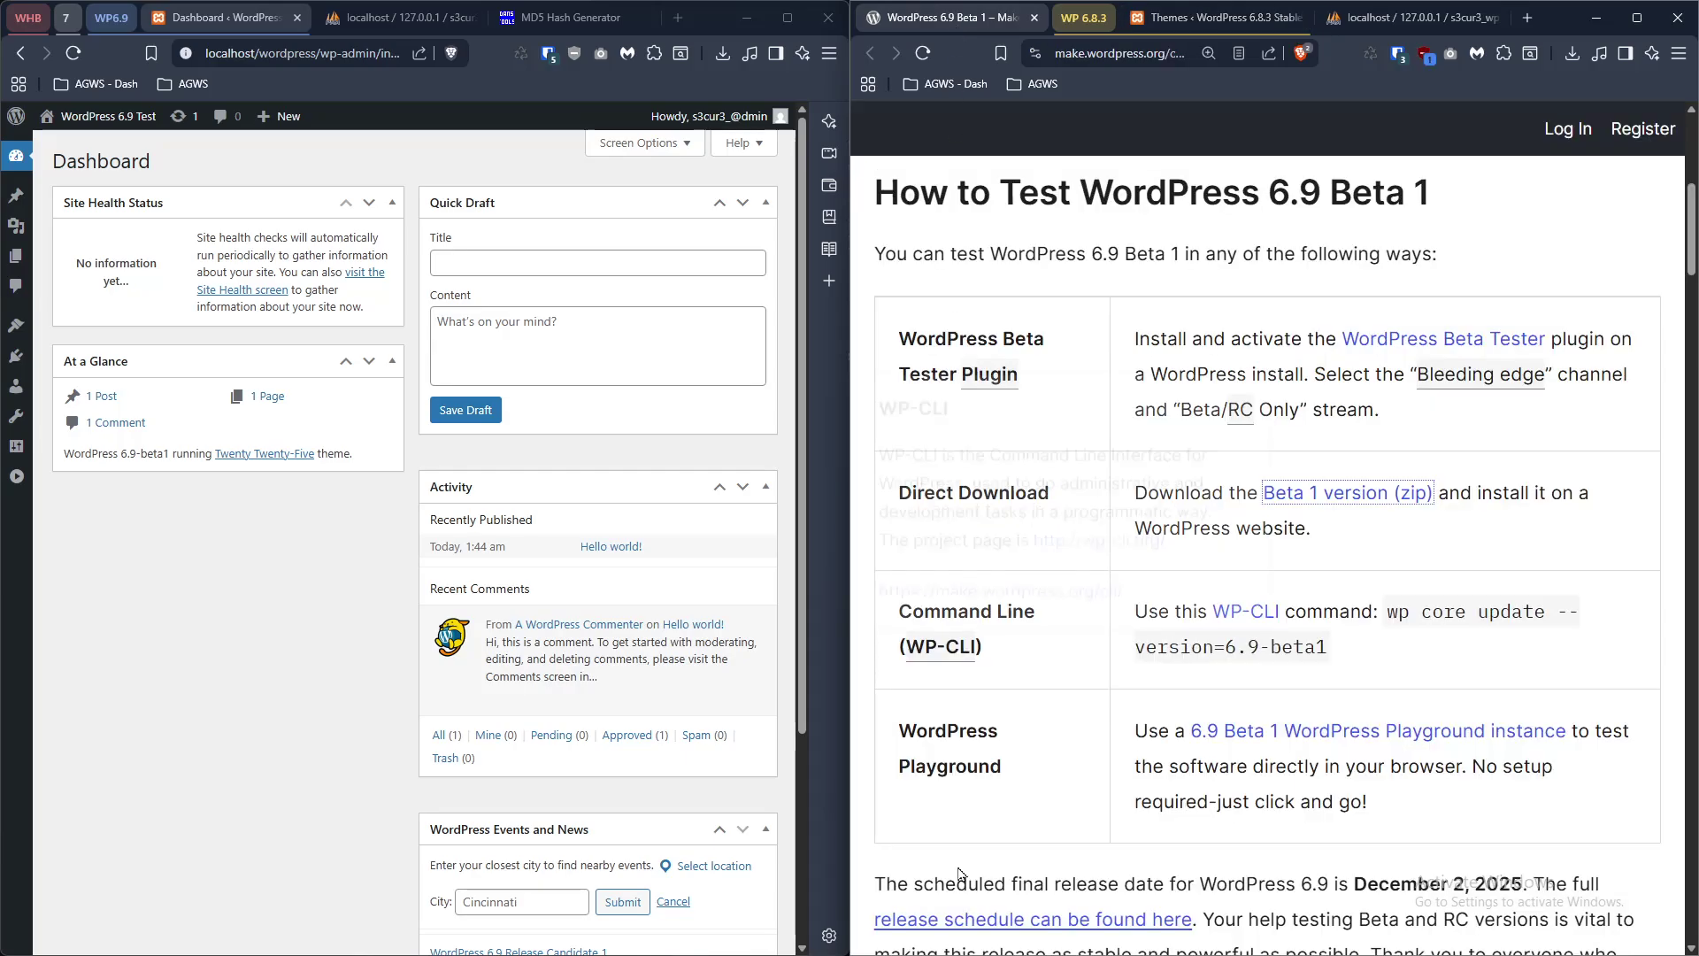
pyautogui.scroll(-6, 1241, 519)
pyautogui.scroll(-8, 1241, 520)
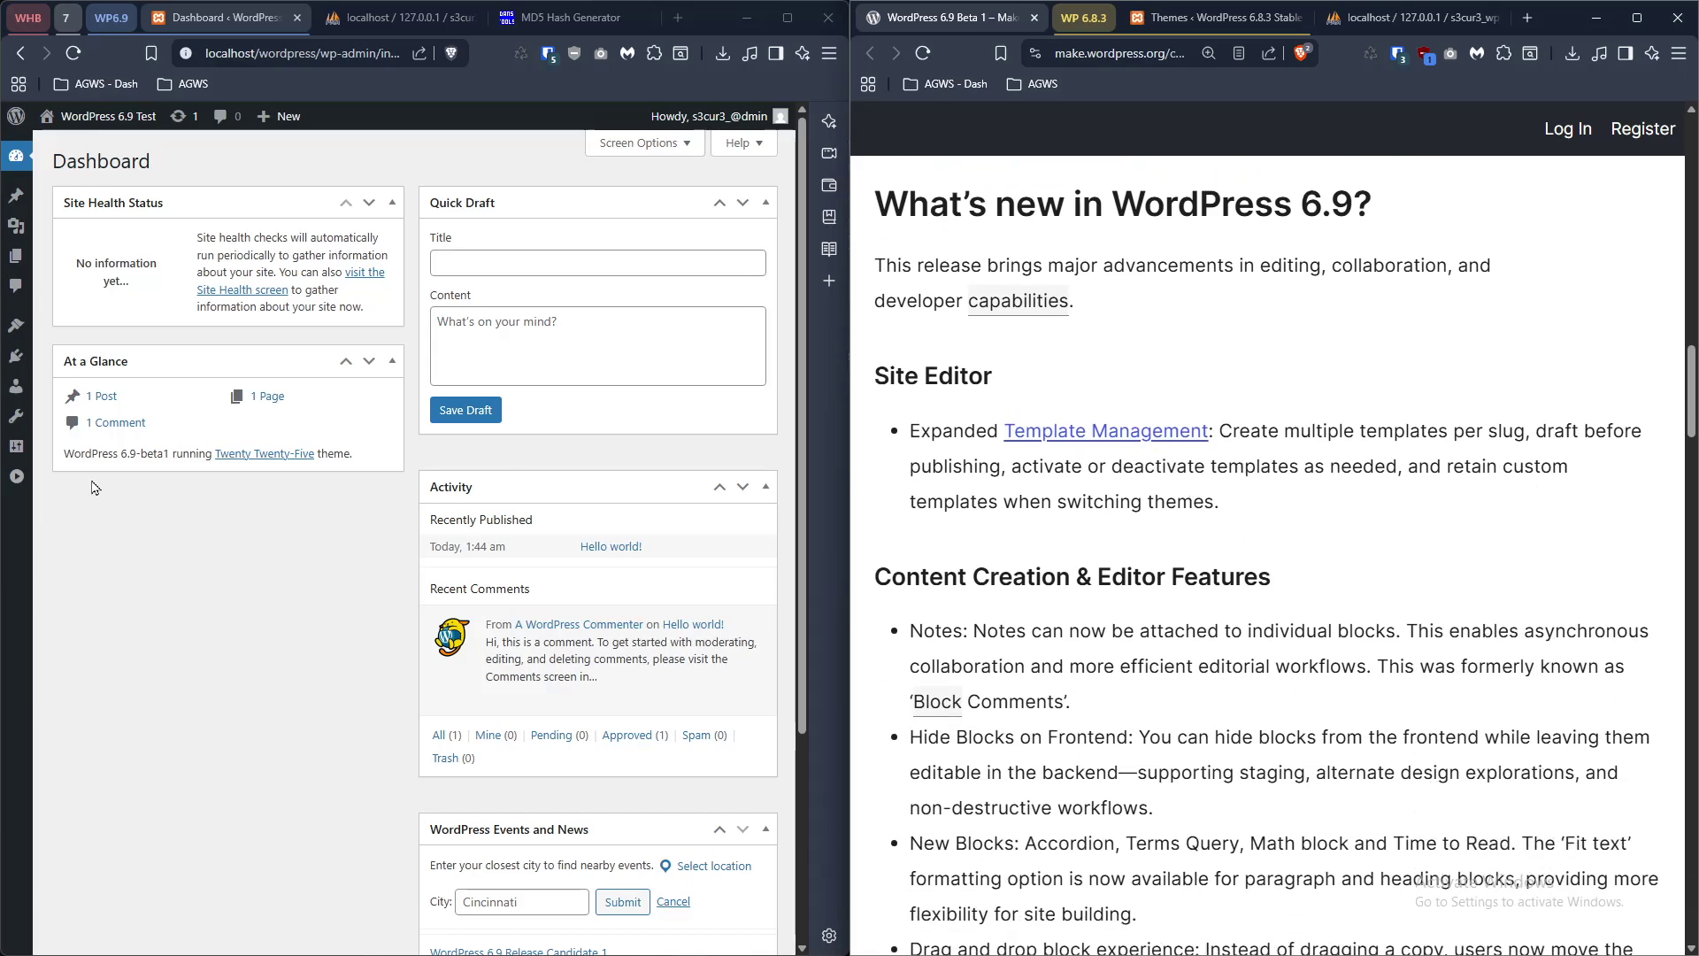
# - Open the 6.9 site's template list in the Site Editor via Appearance > Editor
pyautogui.moveTo(7, 347)
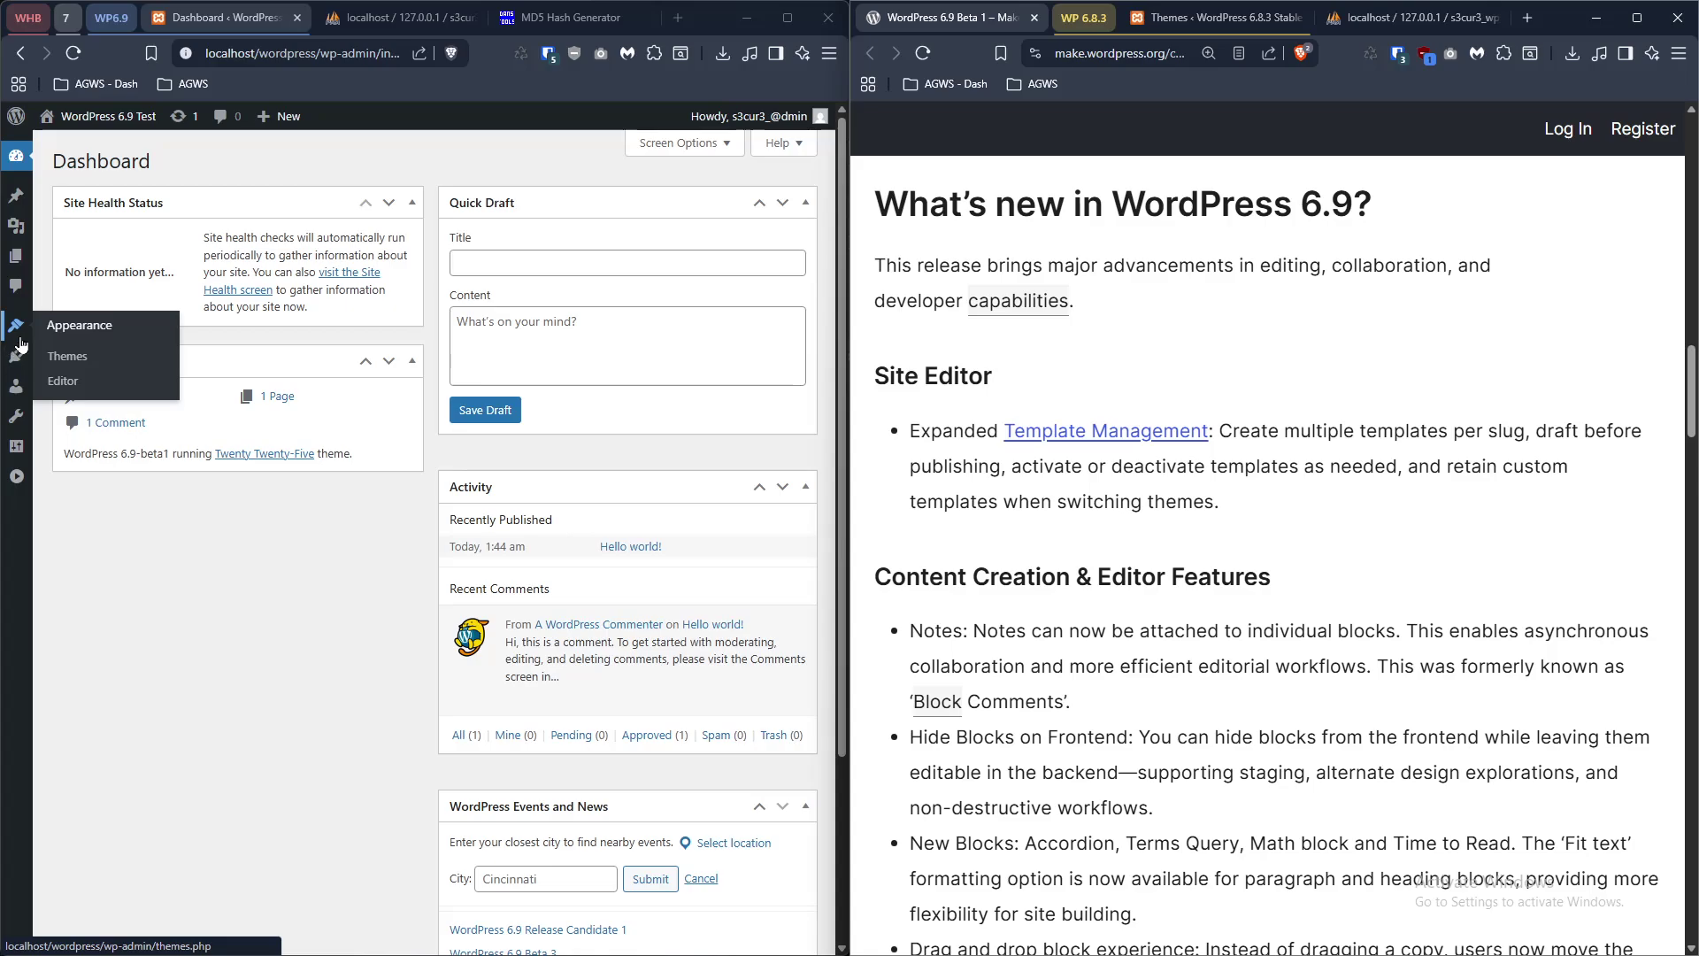
pyautogui.click(76, 354)
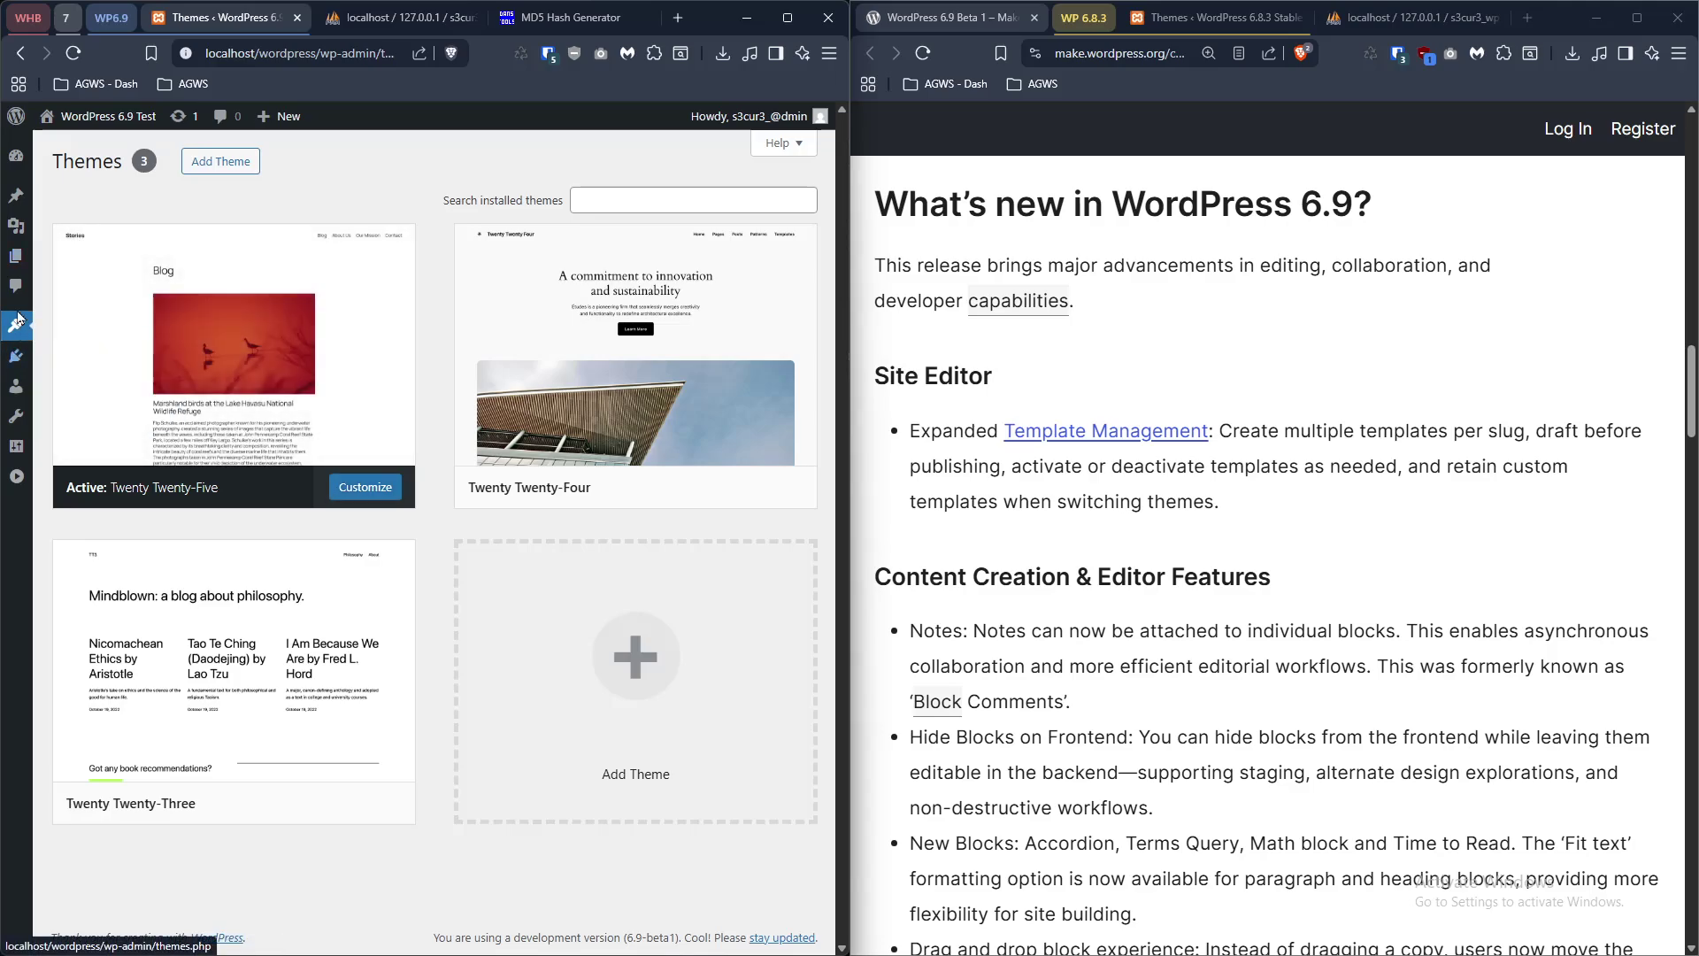
pyautogui.moveTo(21, 343)
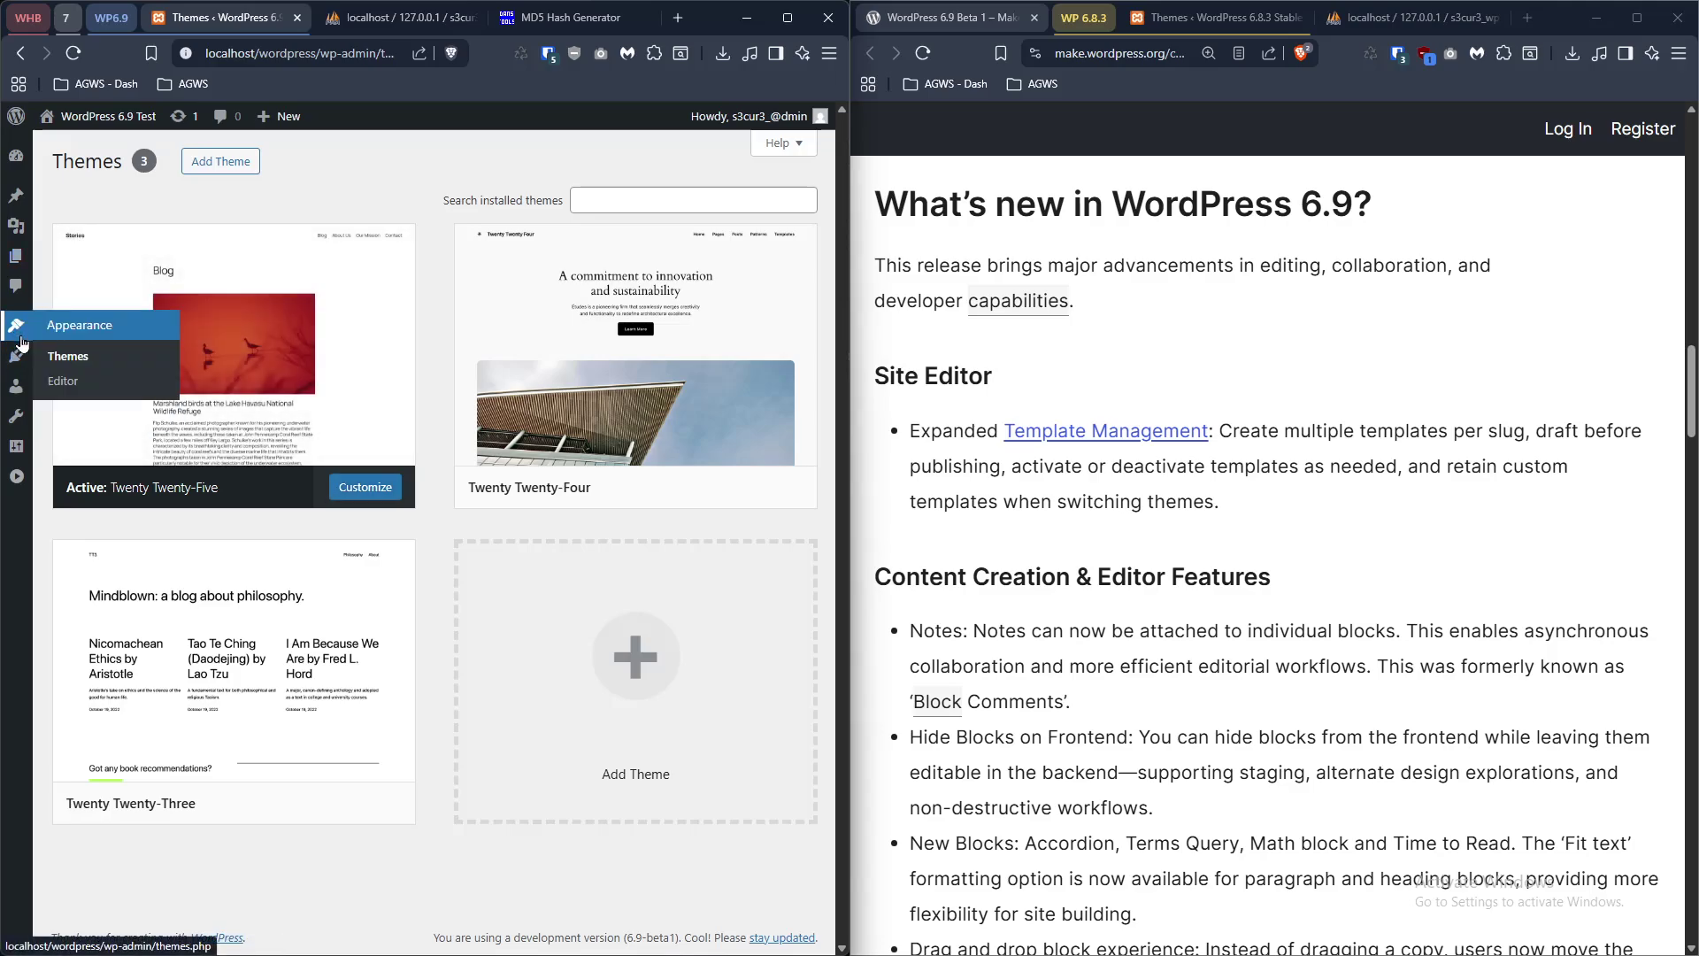
pyautogui.click(71, 381)
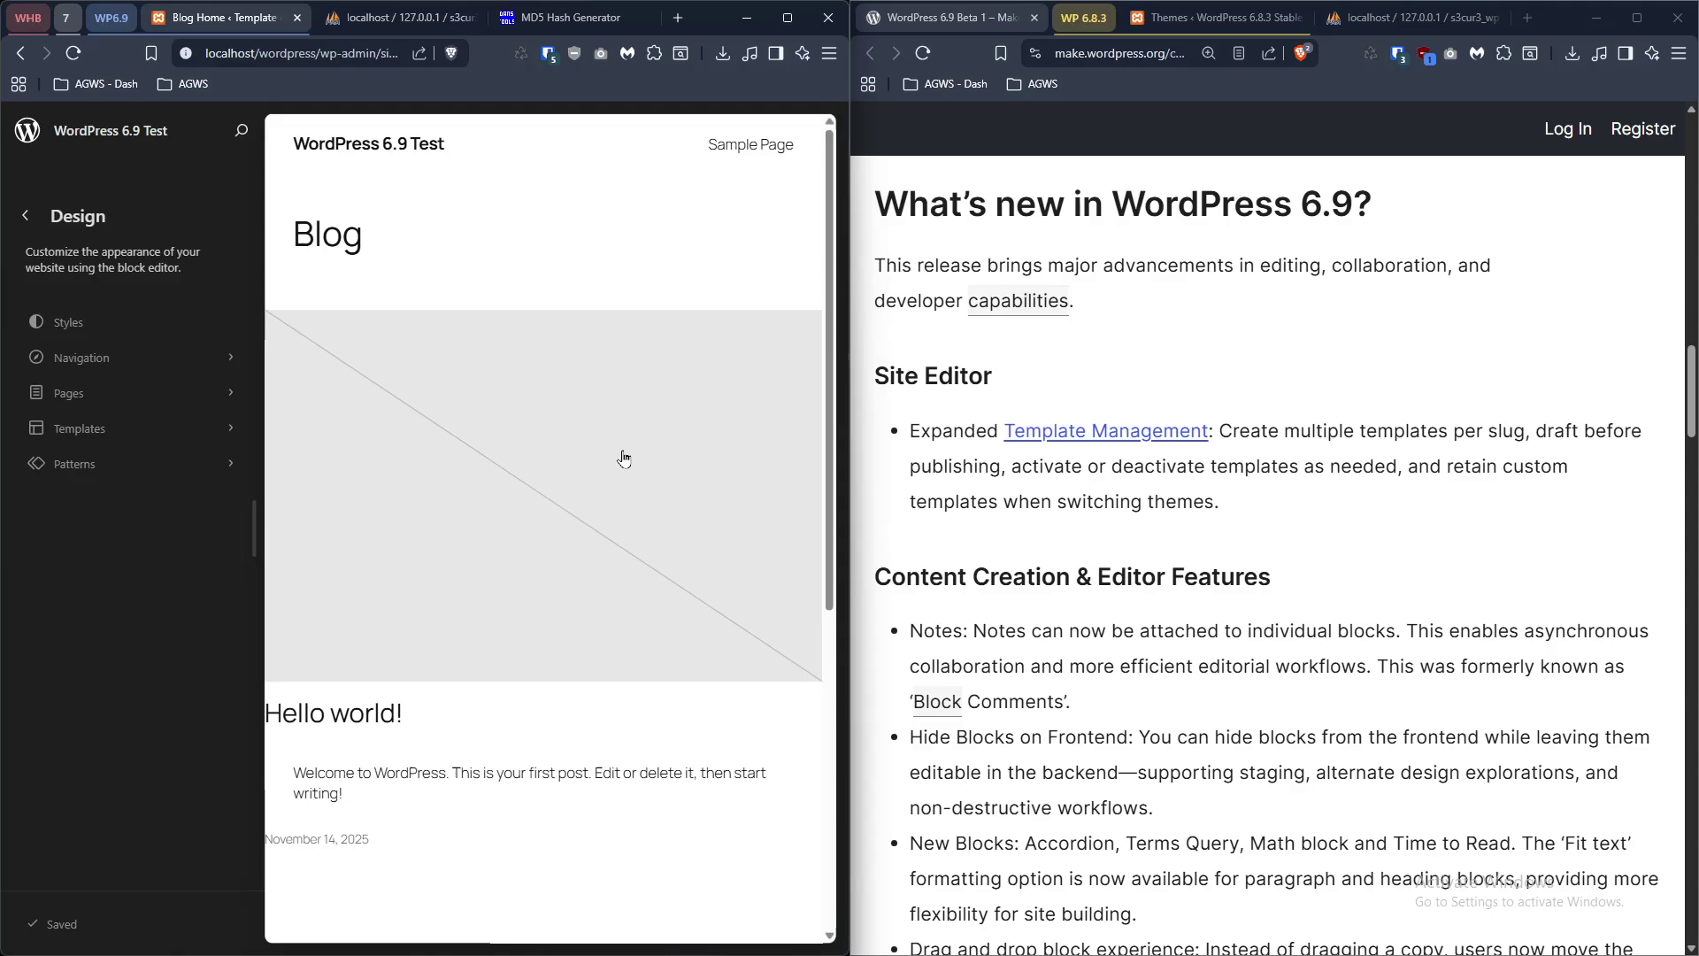
pyautogui.scroll(-4, 478, 438)
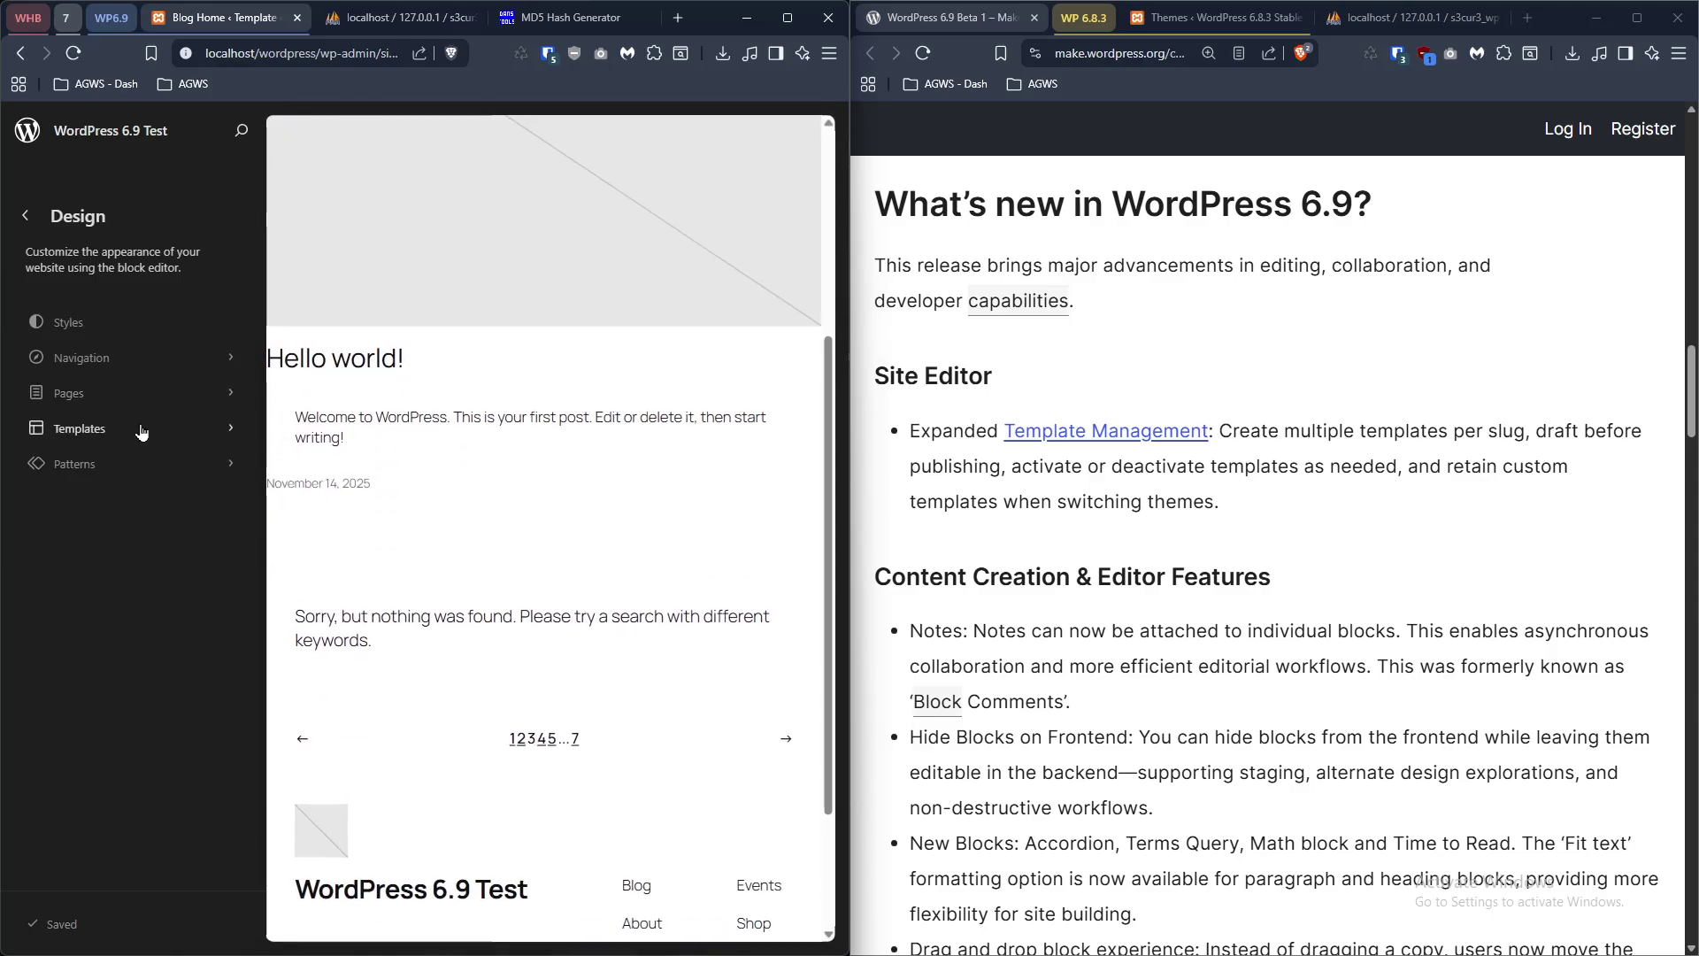
pyautogui.click(140, 429)
# - Add a new custom template named 'Custom Template'
pyautogui.click(746, 149)
pyautogui.scroll(-1, 347, 788)
pyautogui.click(348, 809)
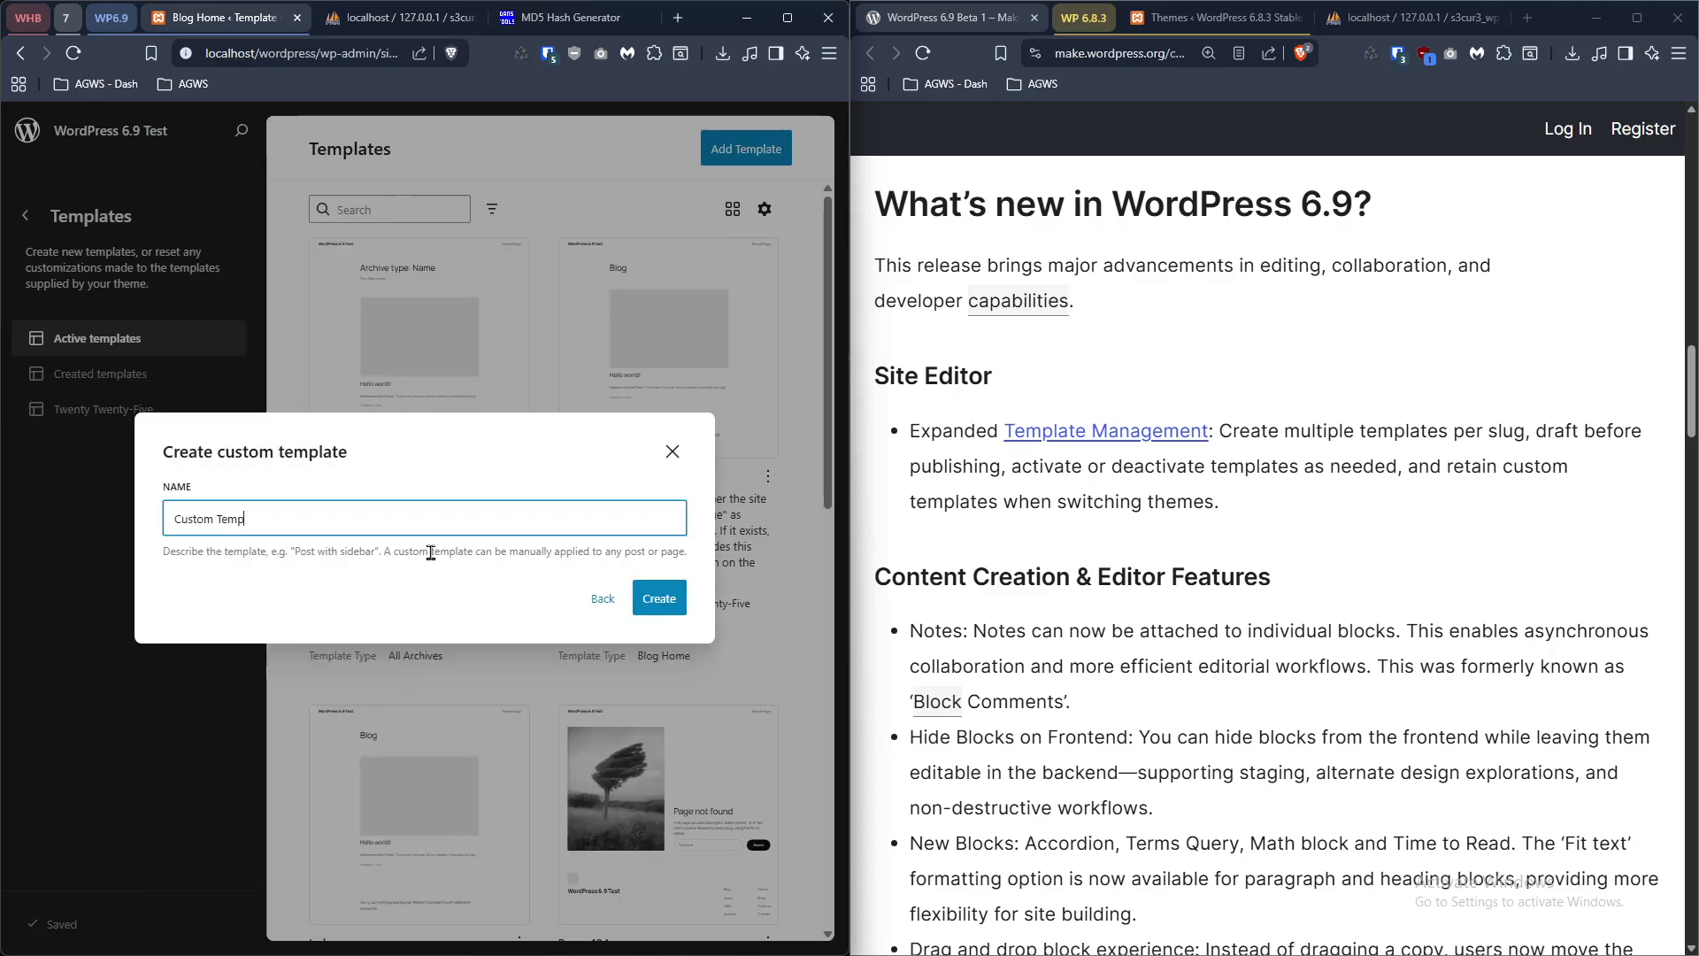
pyautogui.click(659, 598)
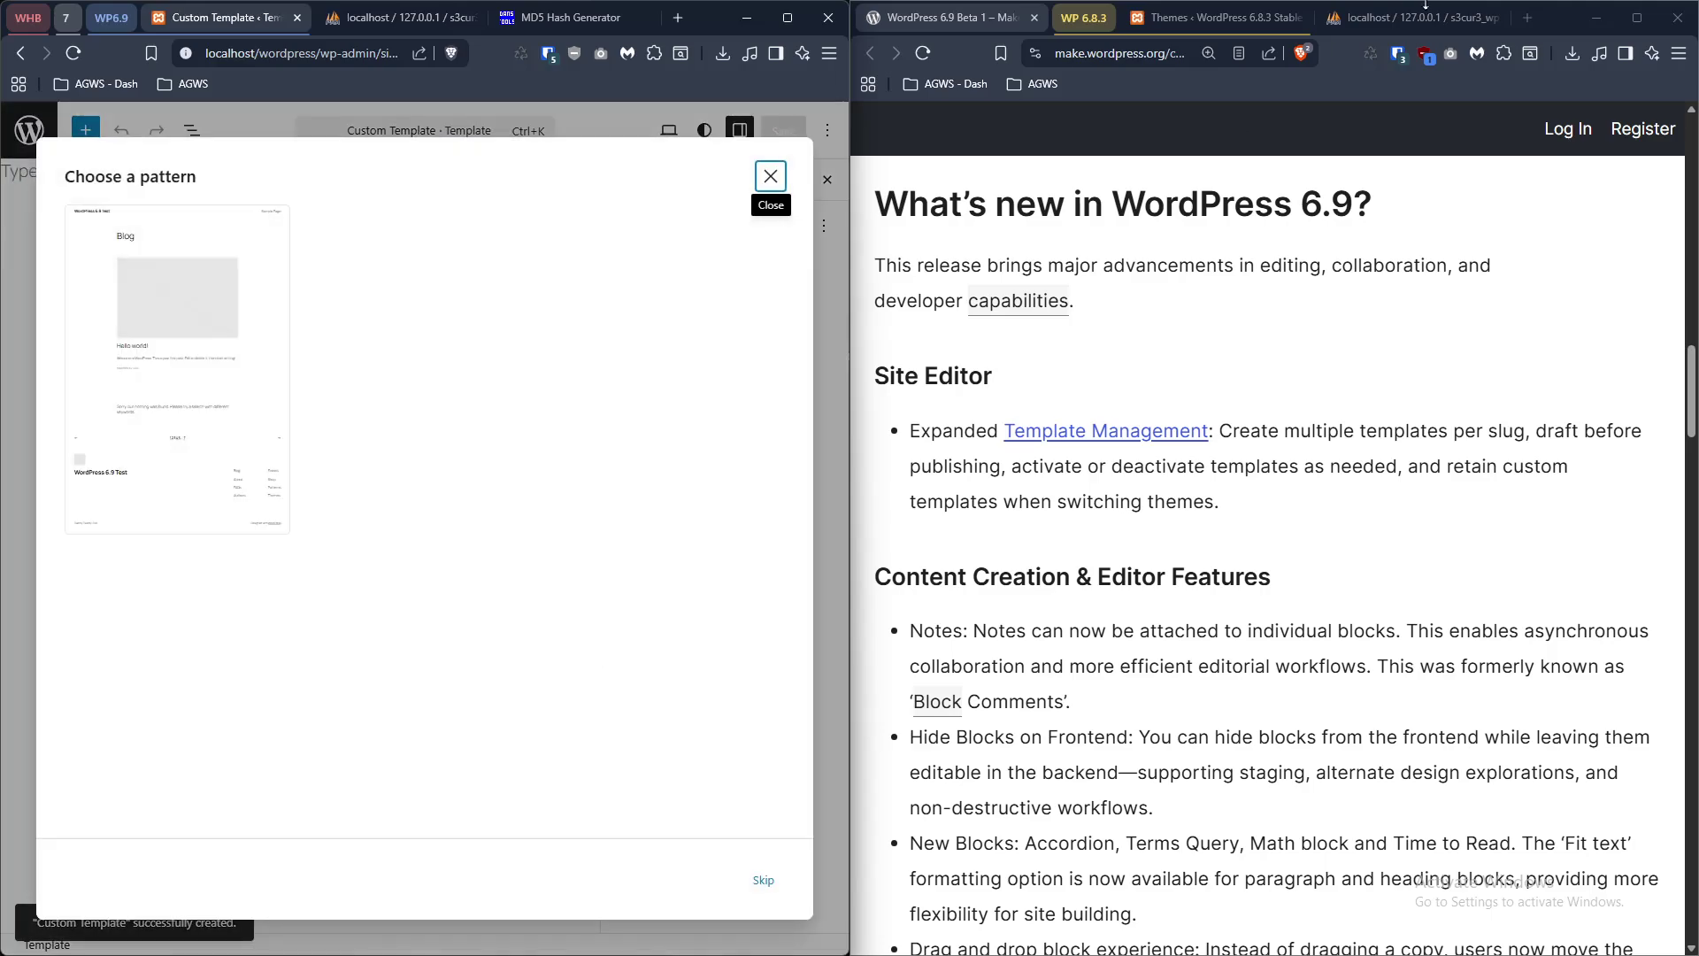
# - Open the 6.8.3 site's template list in its Site Editor
pyautogui.click(1217, 16)
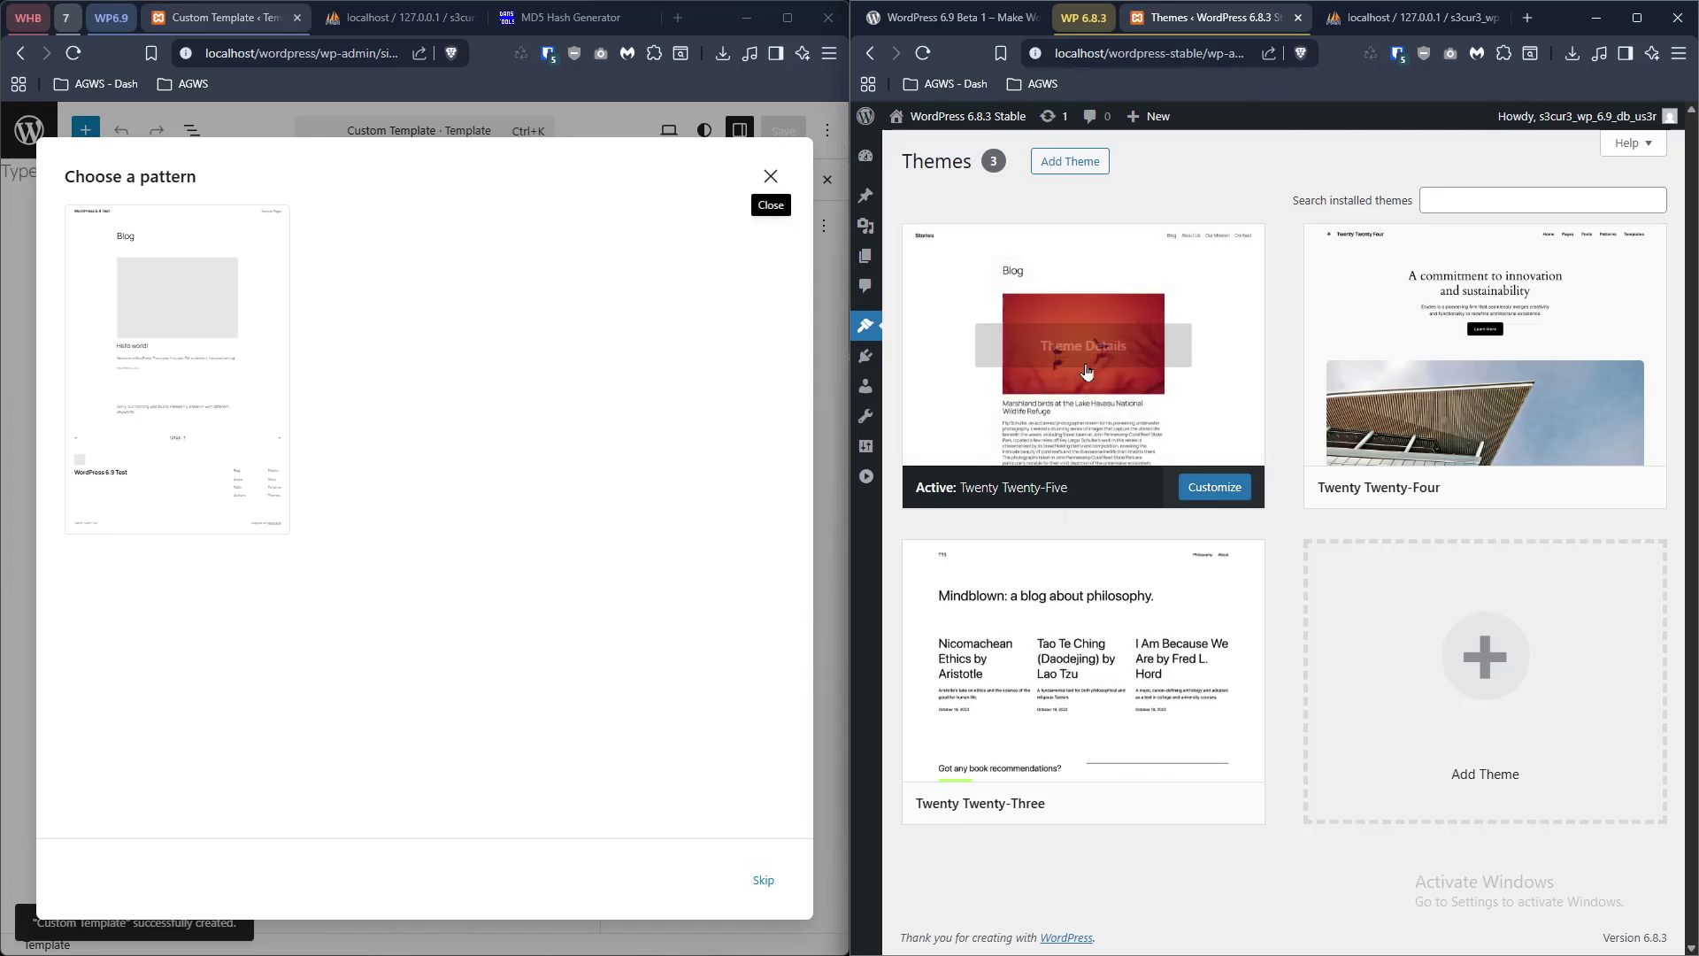
pyautogui.click(863, 329)
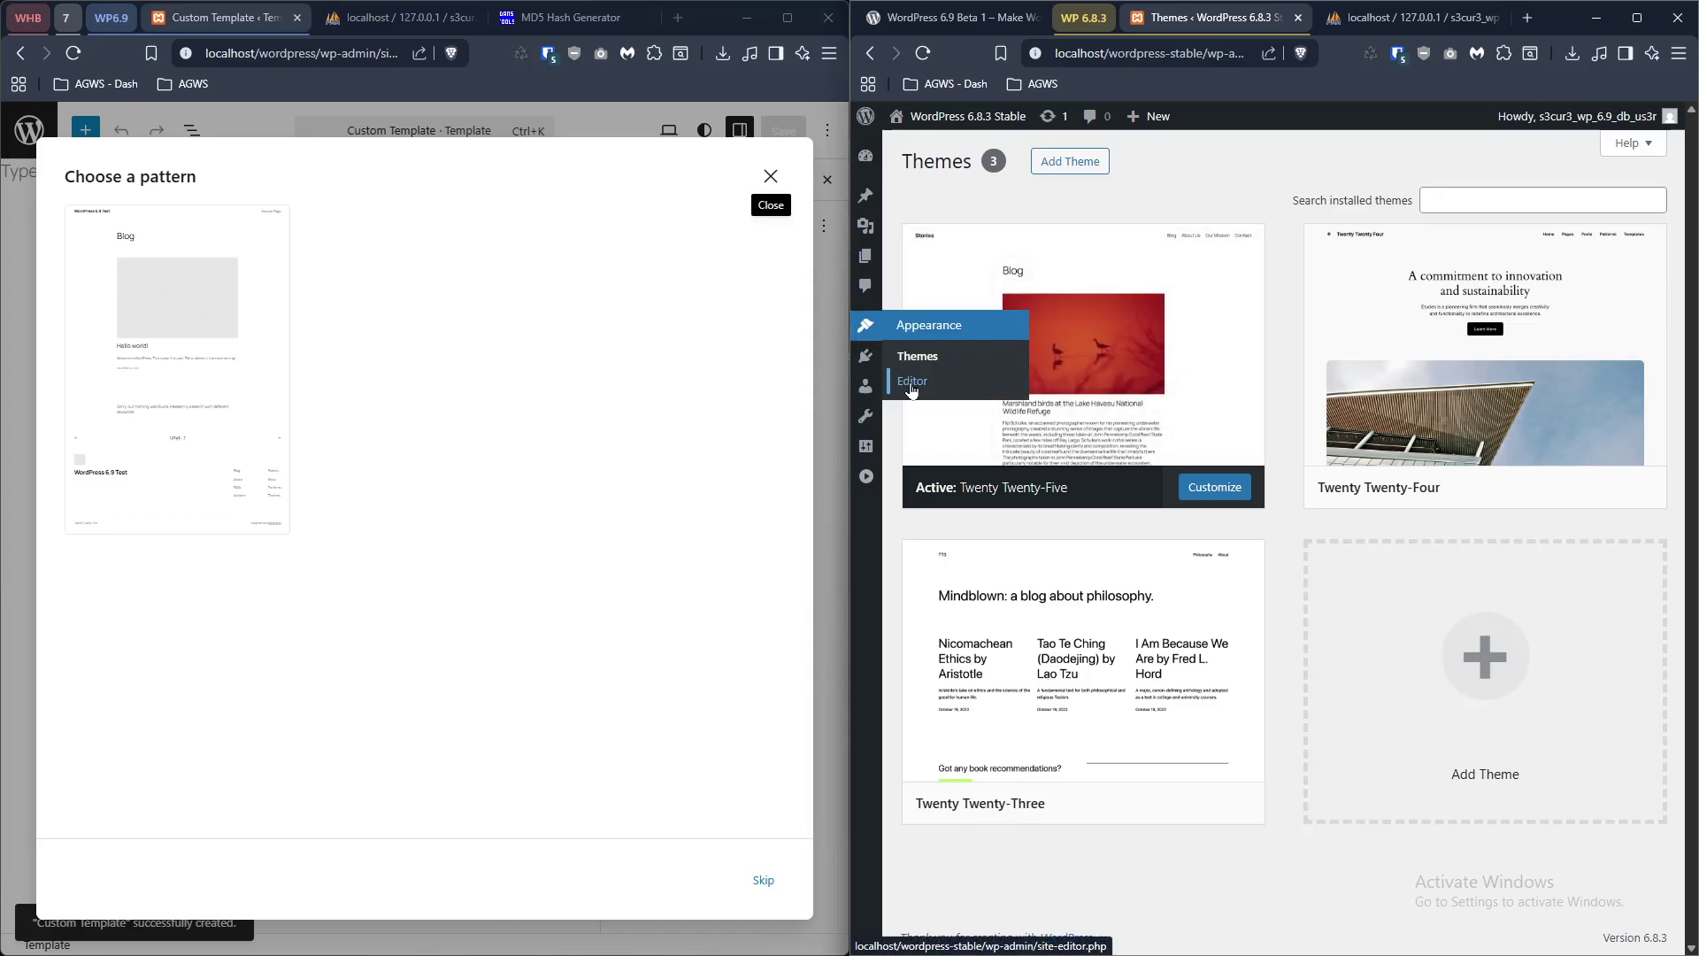
pyautogui.click(911, 389)
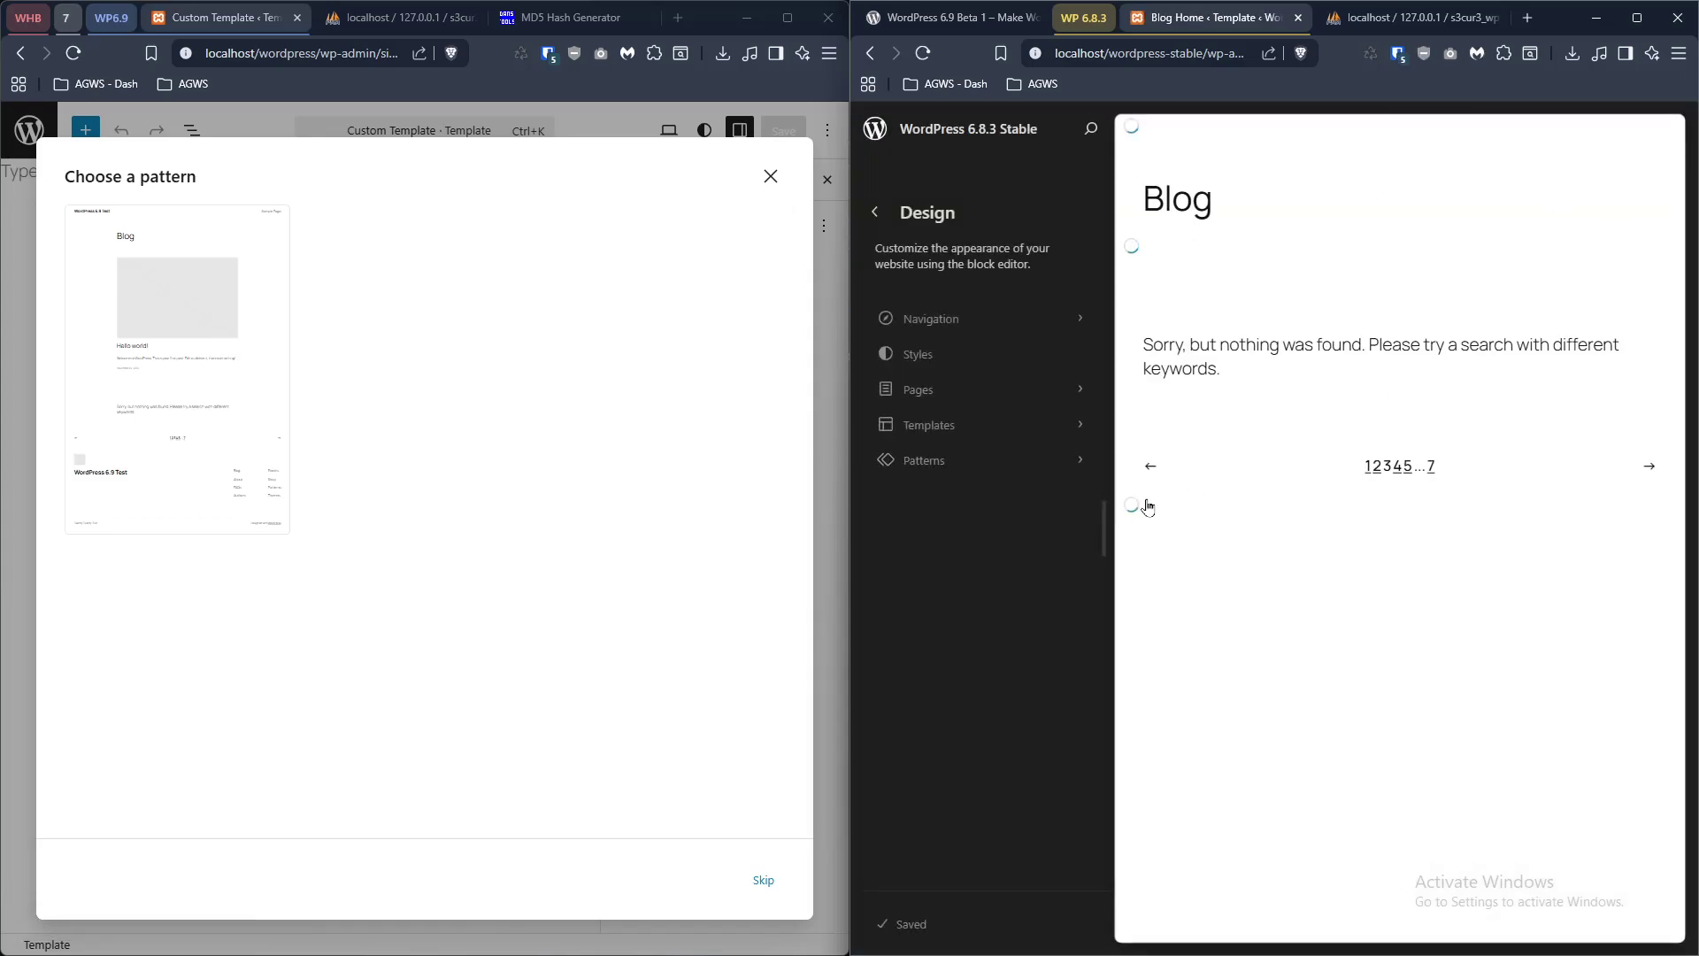
pyautogui.click(929, 425)
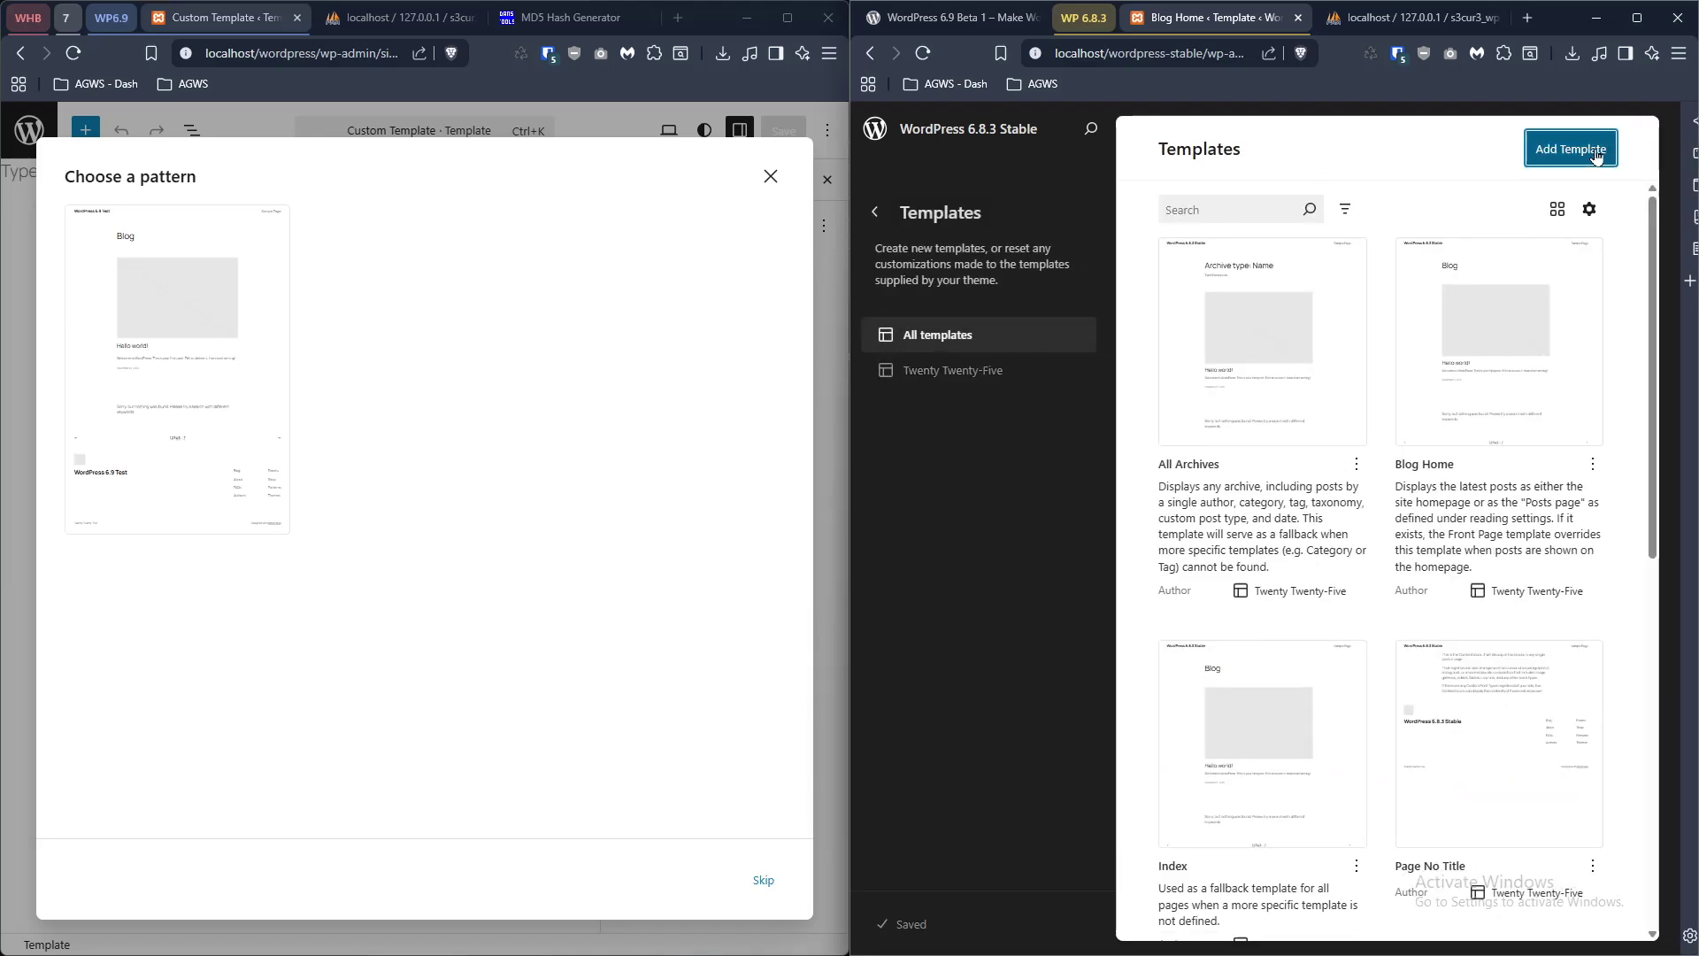
# - Add a custom template named 'Custom Template 6.8.3' on the 6.8.3 site
pyautogui.click(1595, 155)
pyautogui.click(1186, 708)
pyautogui.click(1193, 522)
pyautogui.write('Custom')
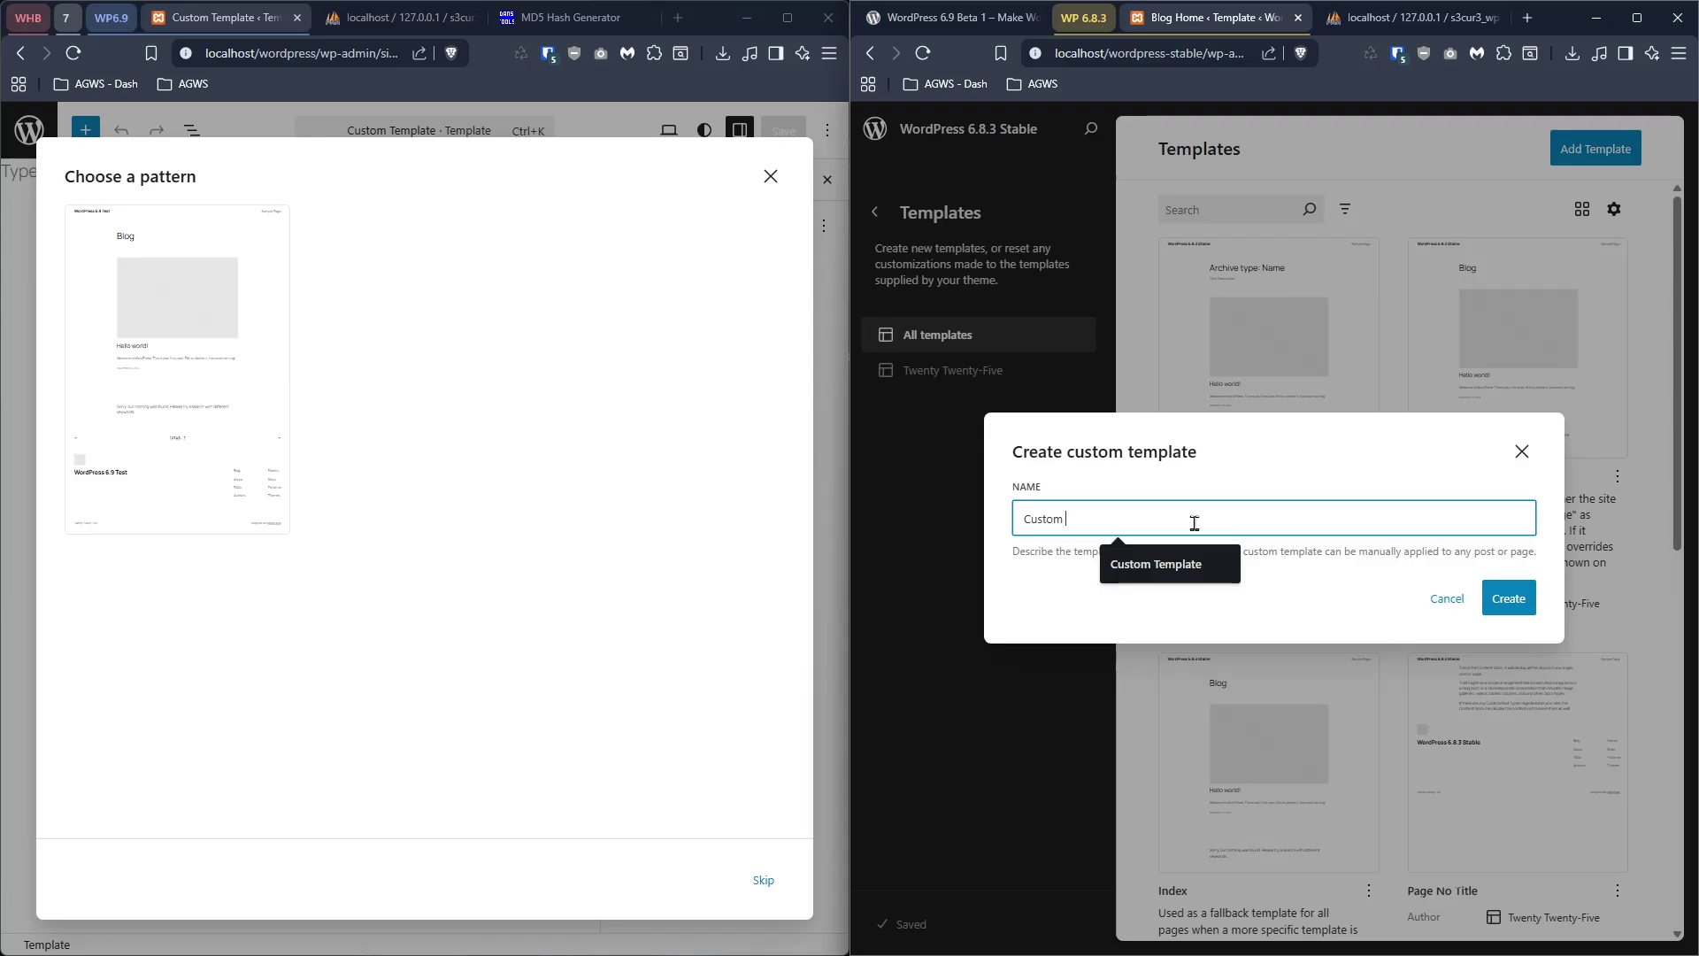
pyautogui.write(' Template 6.8.3')
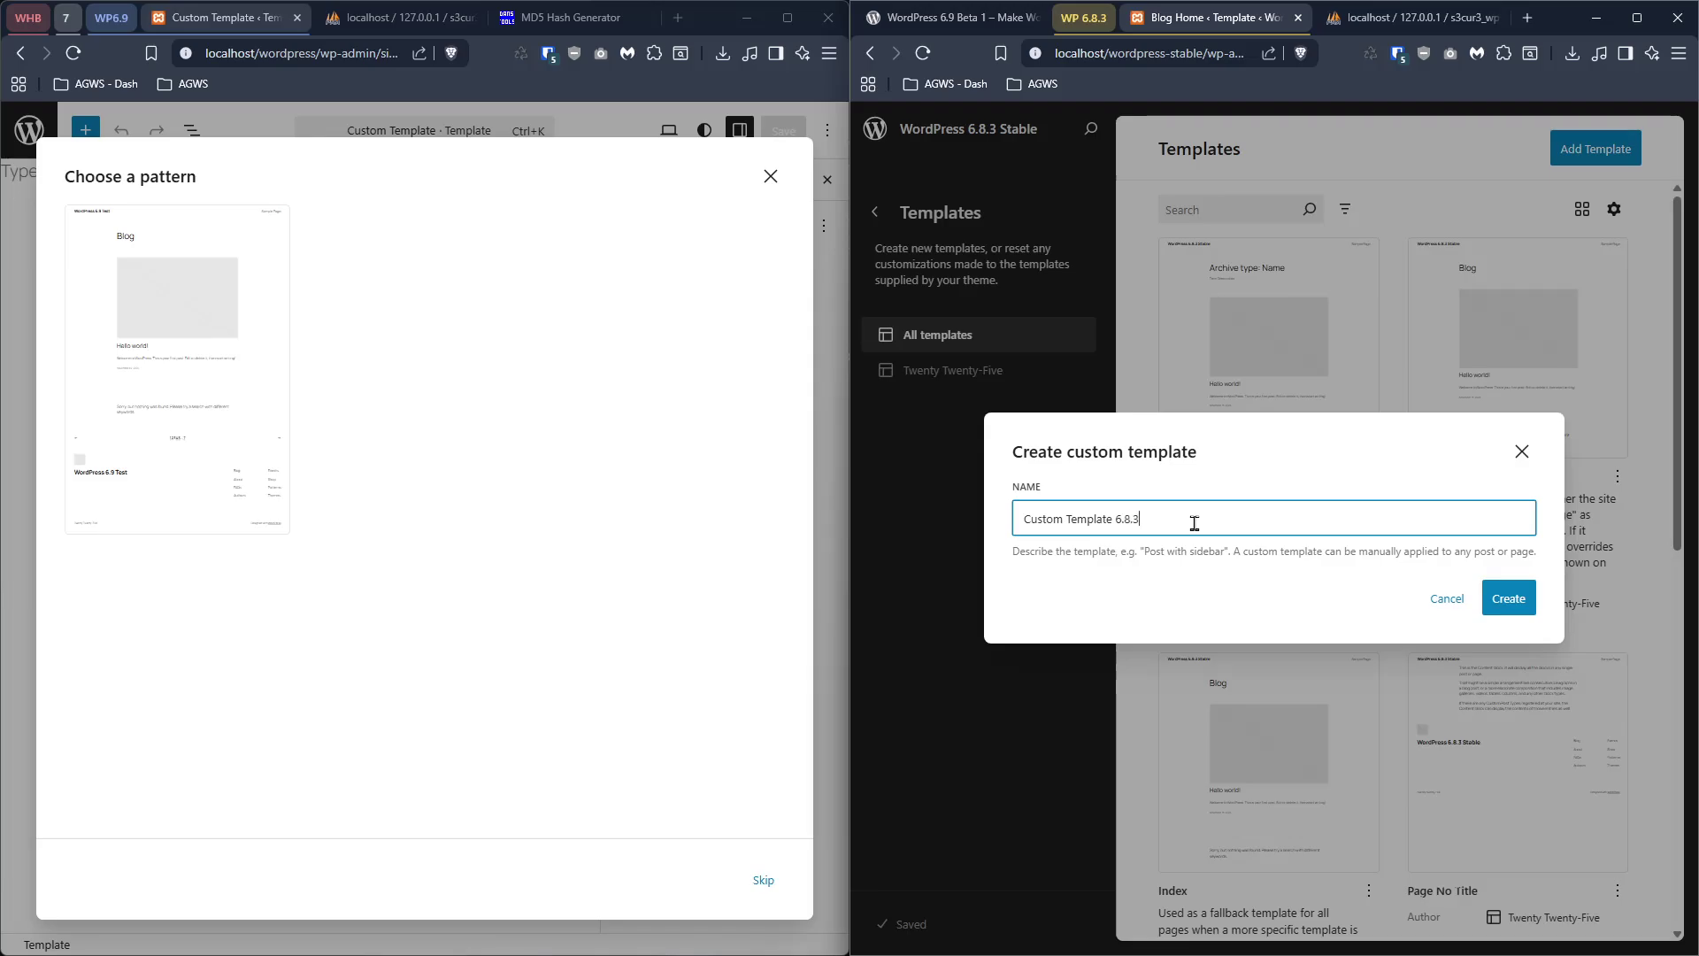
pyautogui.press('Return')
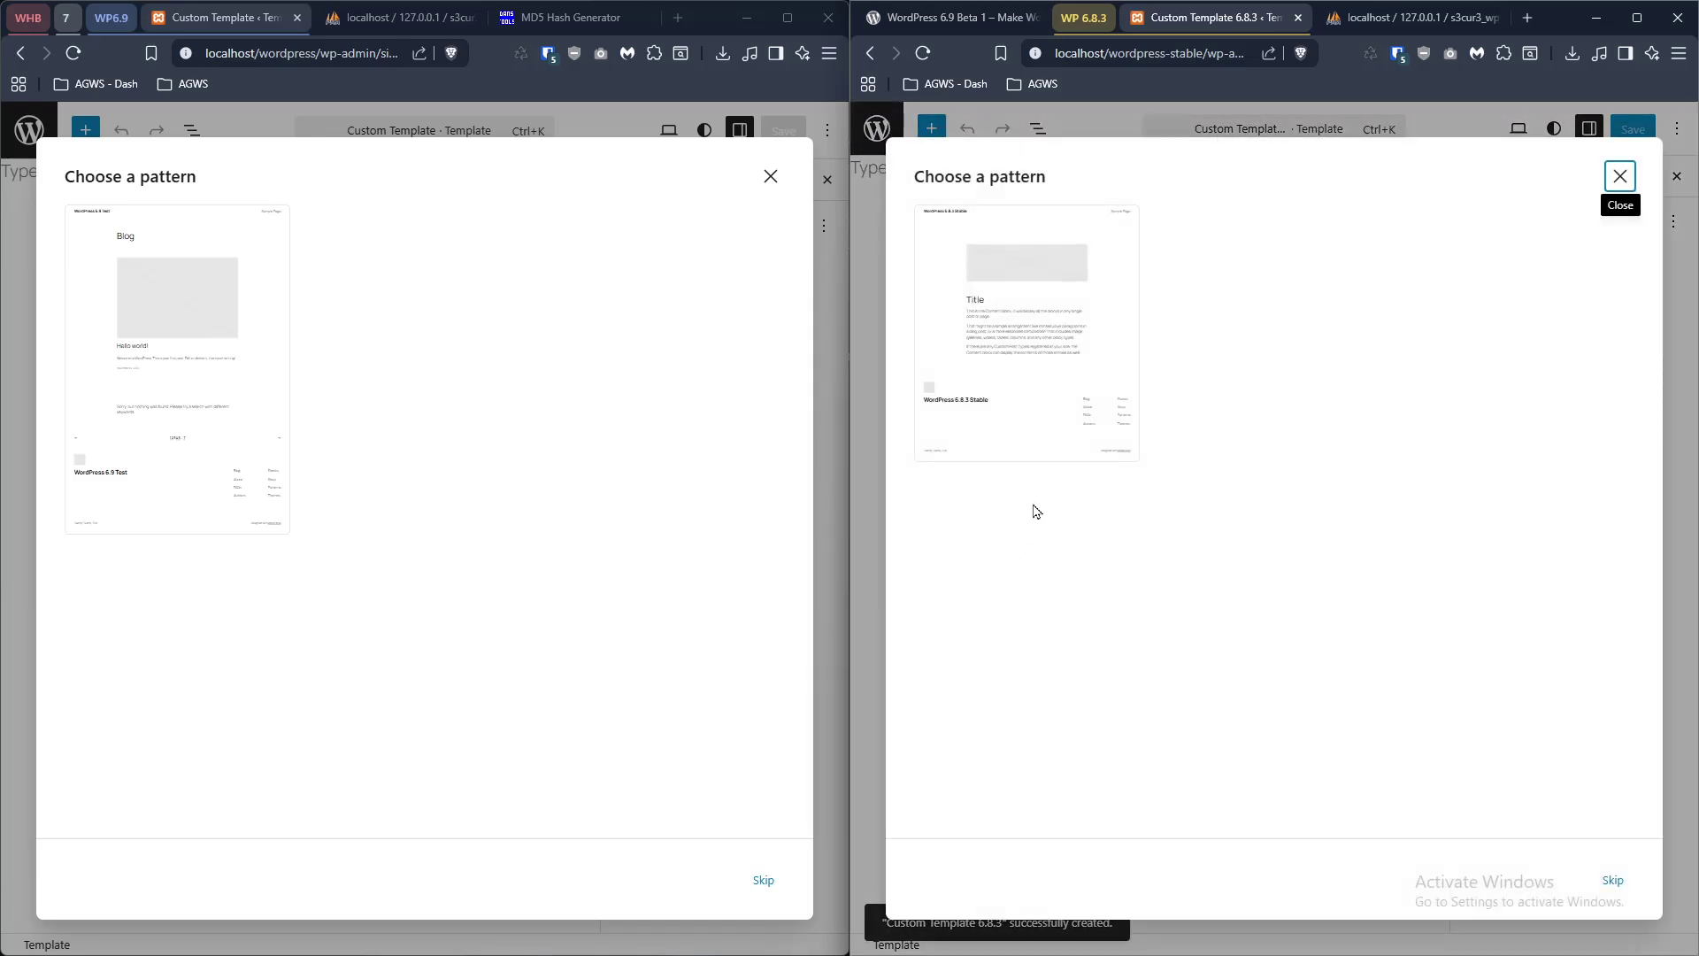
# - Apply the offered pattern to both custom templates, save each, and return to the 6.8.3 templates
pyautogui.click(1047, 339)
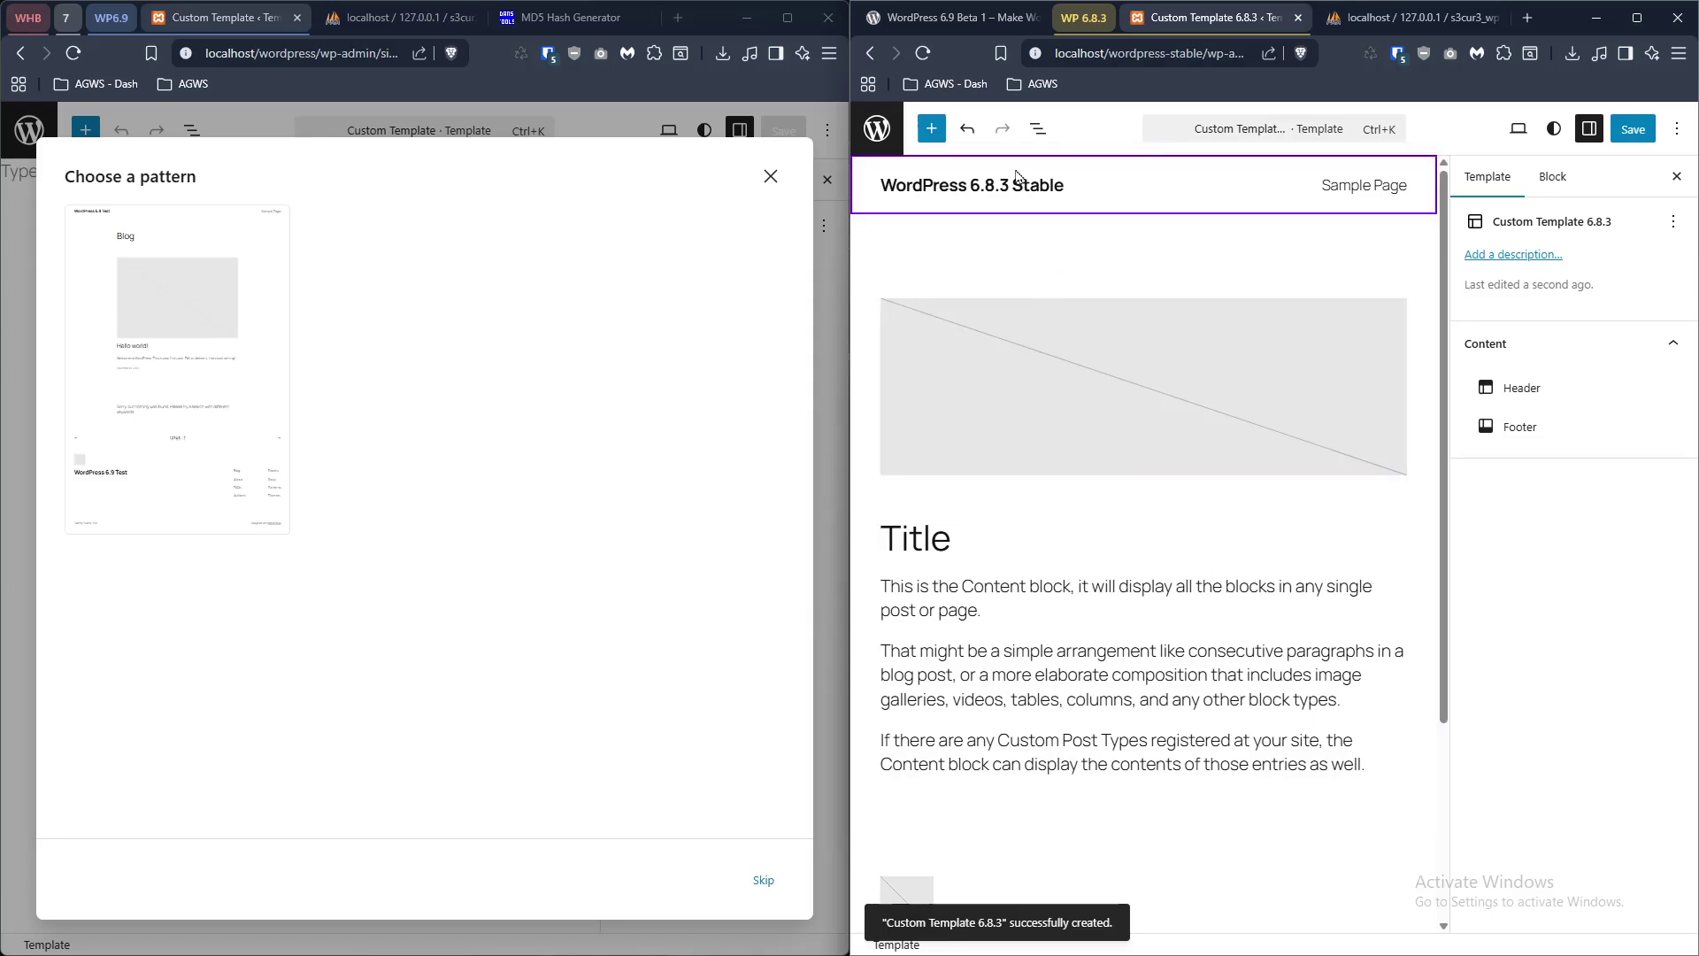
pyautogui.click(1632, 129)
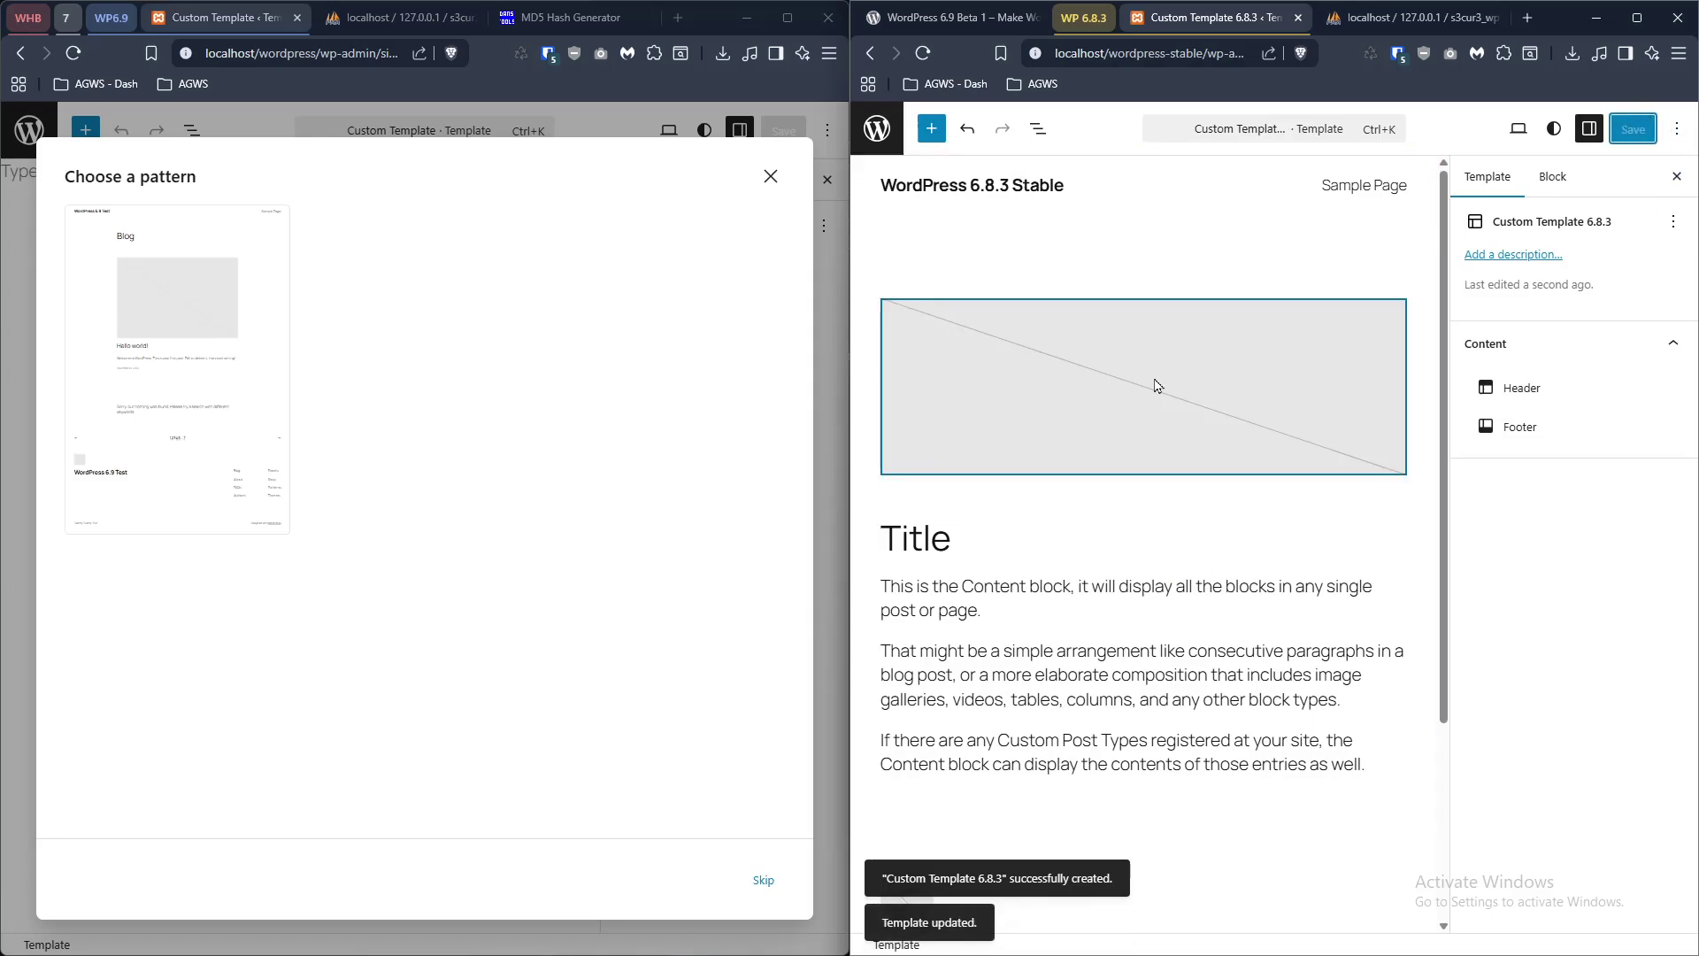
pyautogui.click(177, 292)
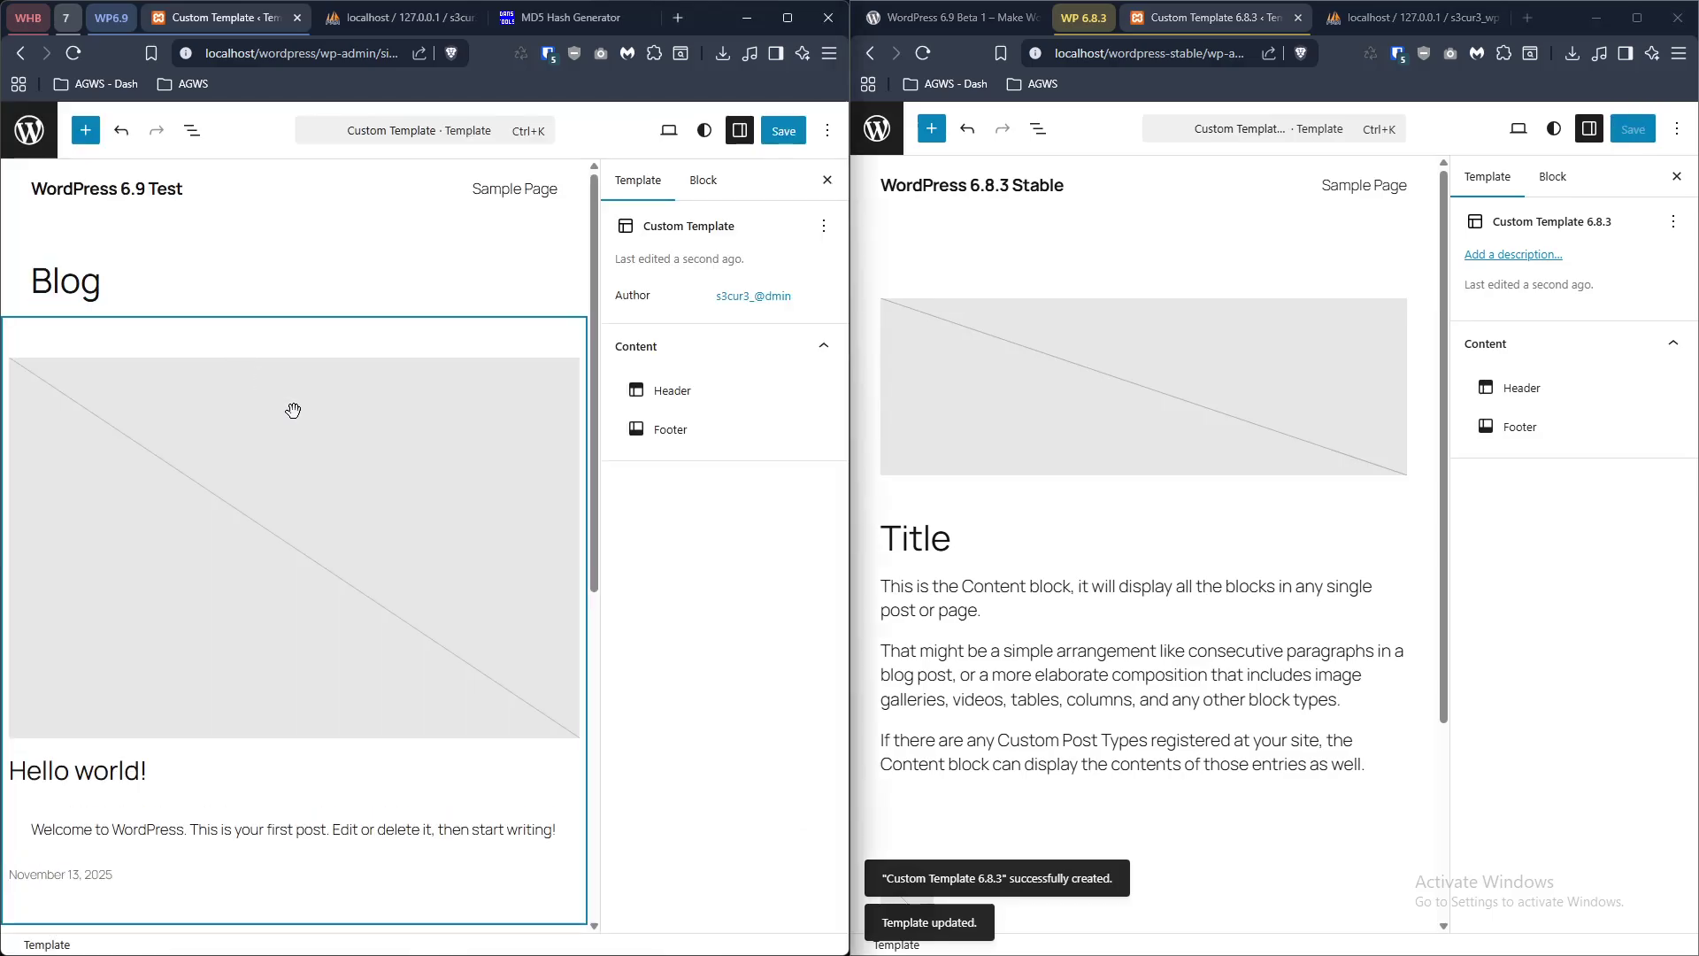
pyautogui.click(783, 130)
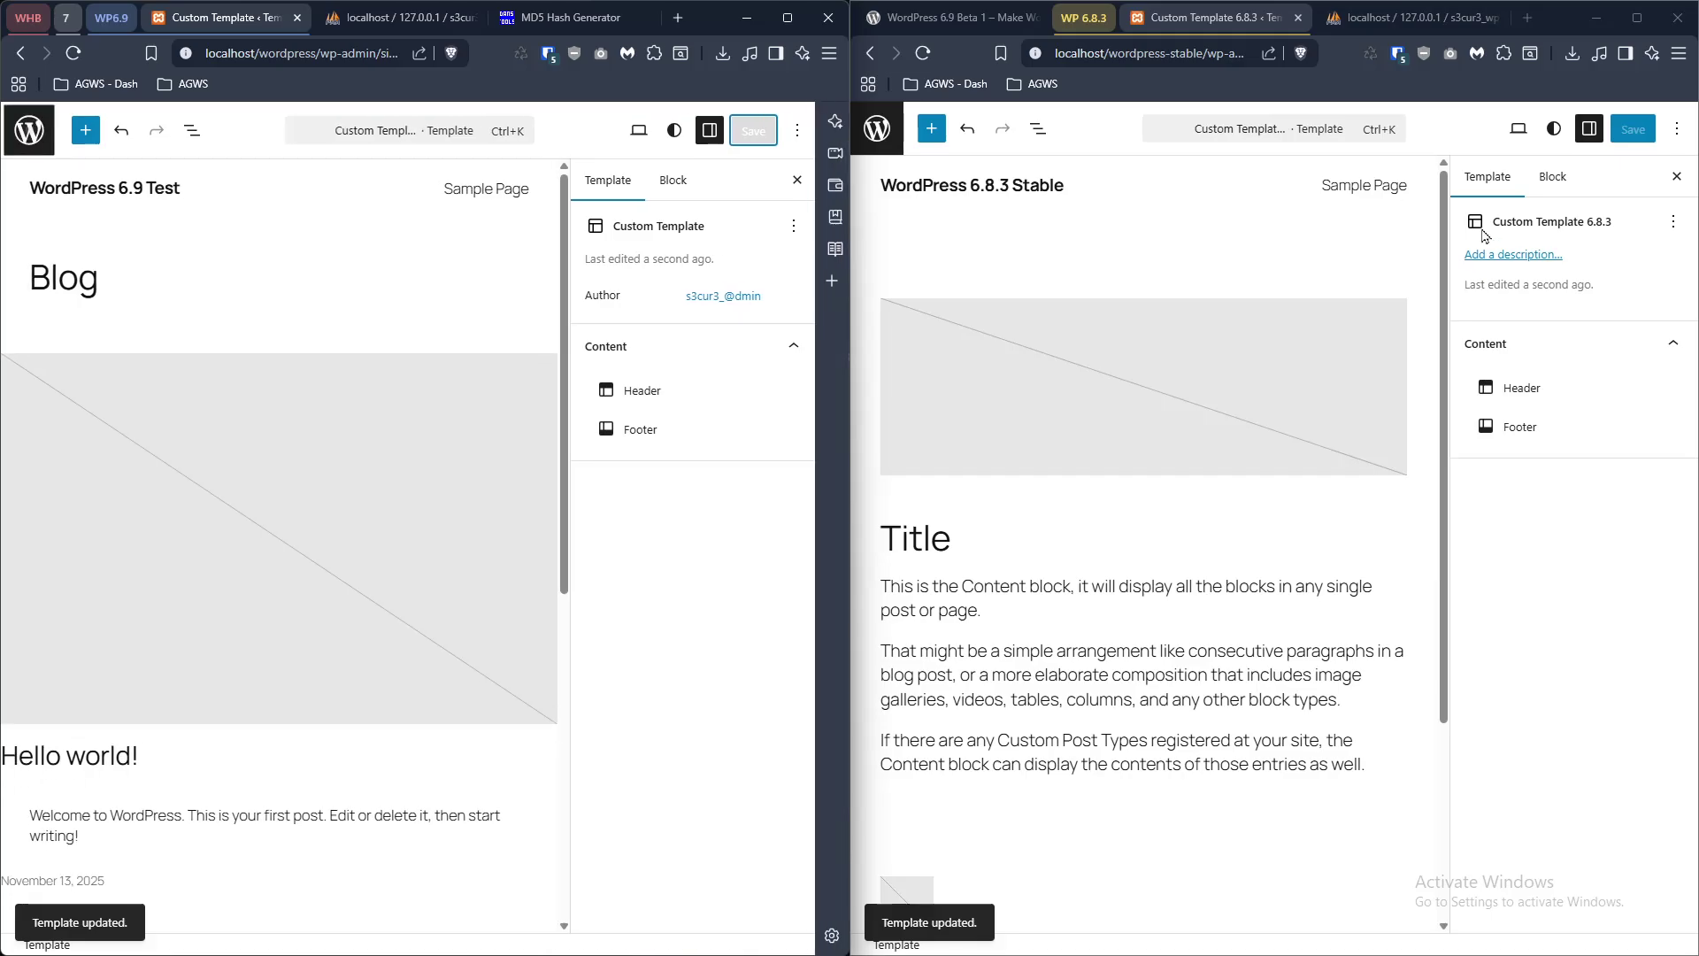
pyautogui.click(877, 142)
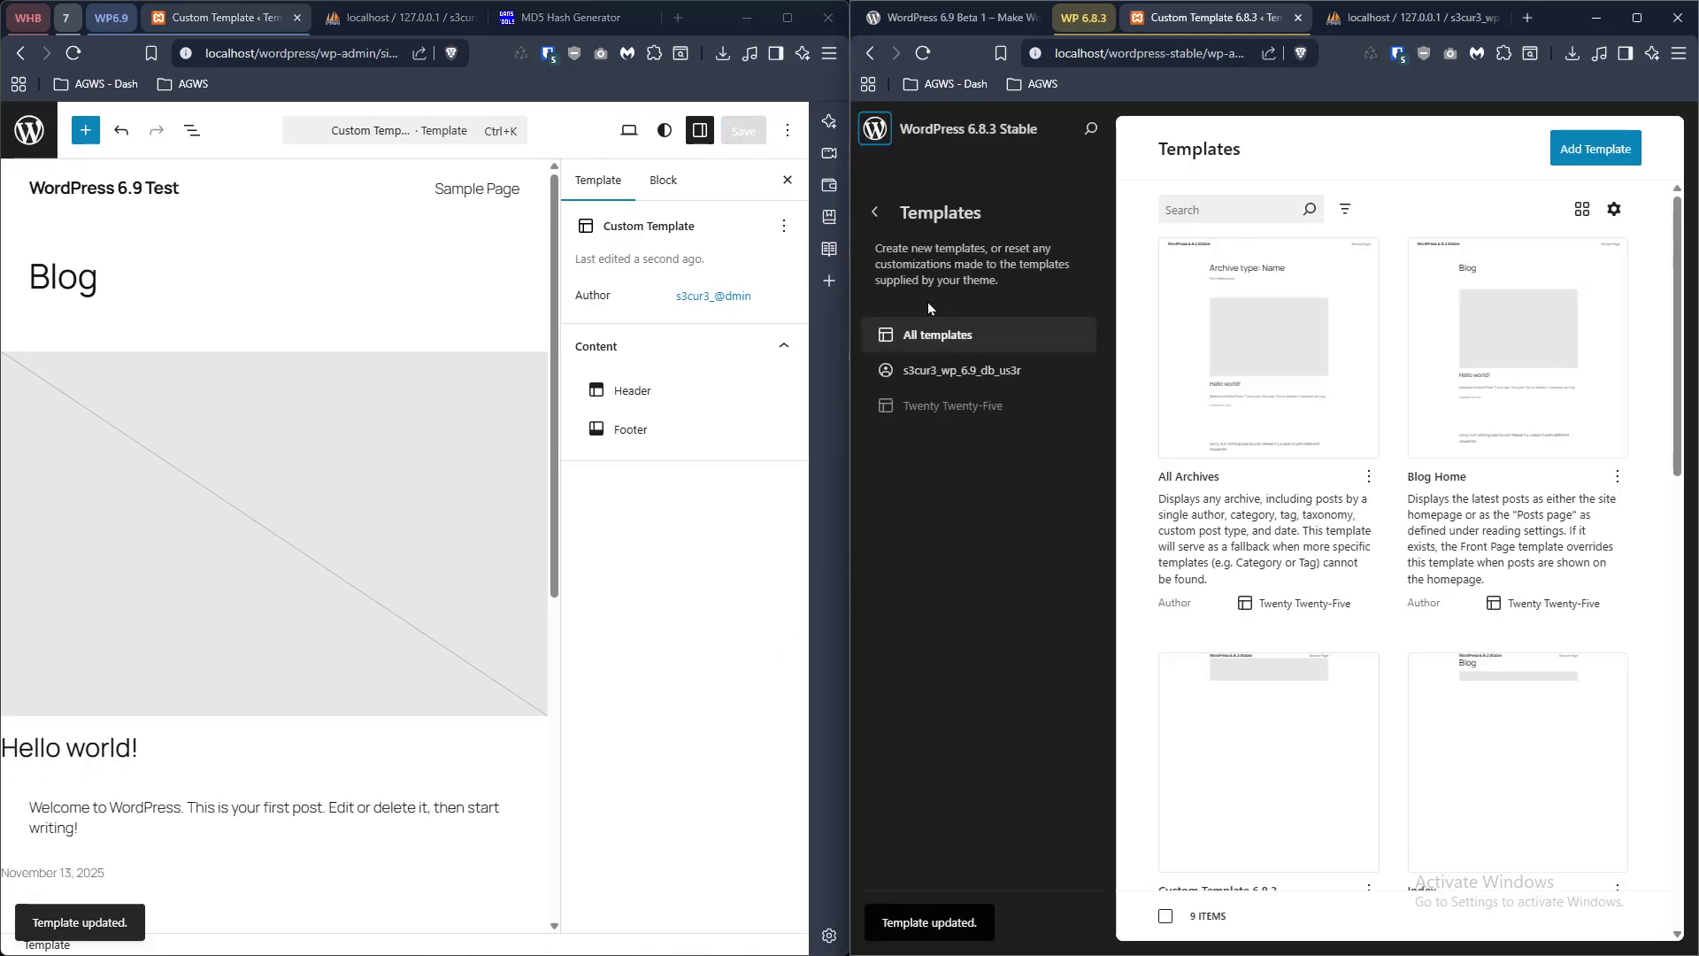
# - Return to the 6.8.3 design menu and browse its template list
pyautogui.click(873, 213)
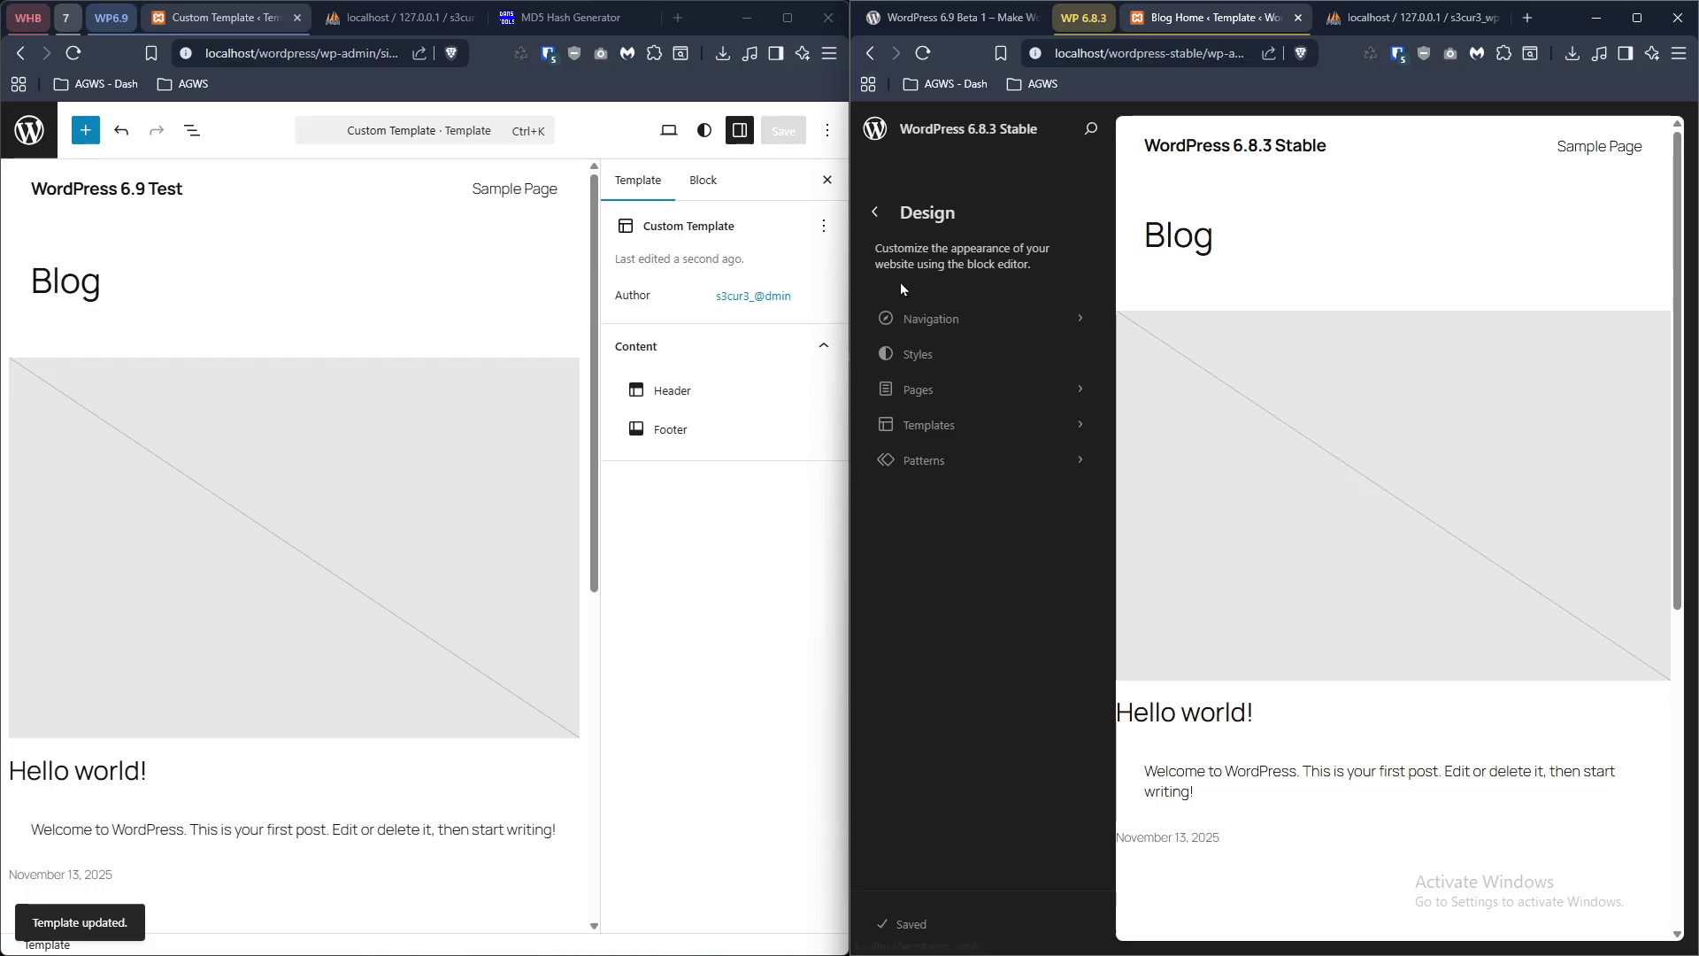
pyautogui.scroll(-5, 1137, 408)
pyautogui.click(977, 427)
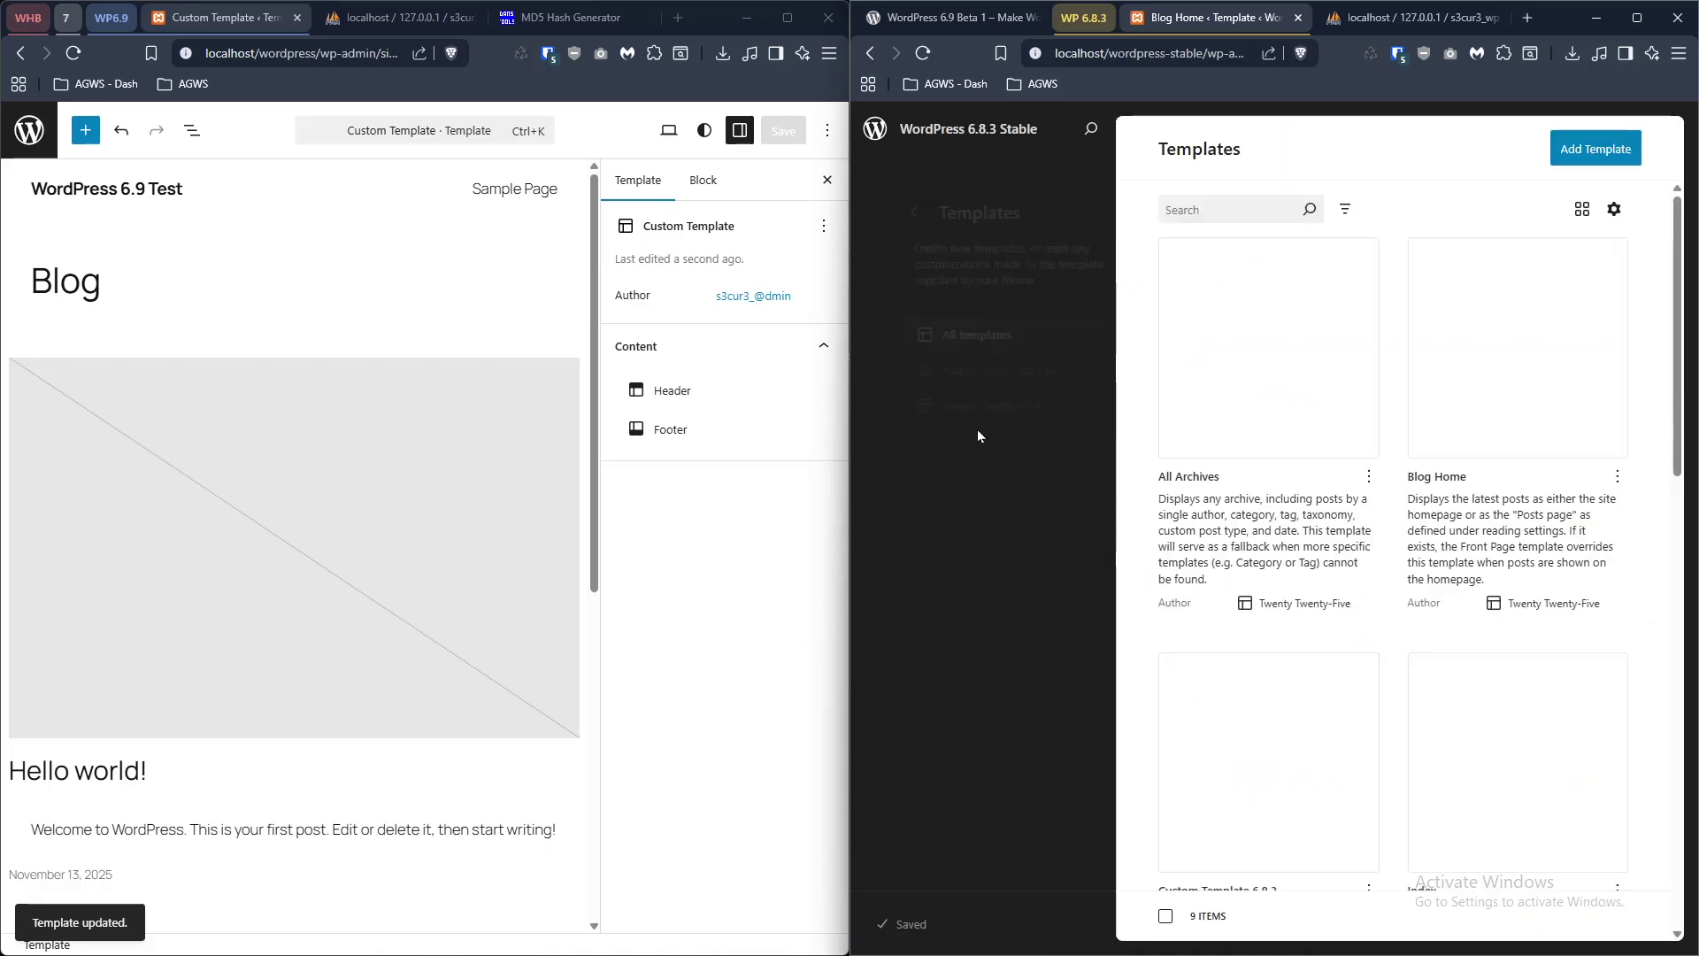
pyautogui.scroll(-5, 1309, 621)
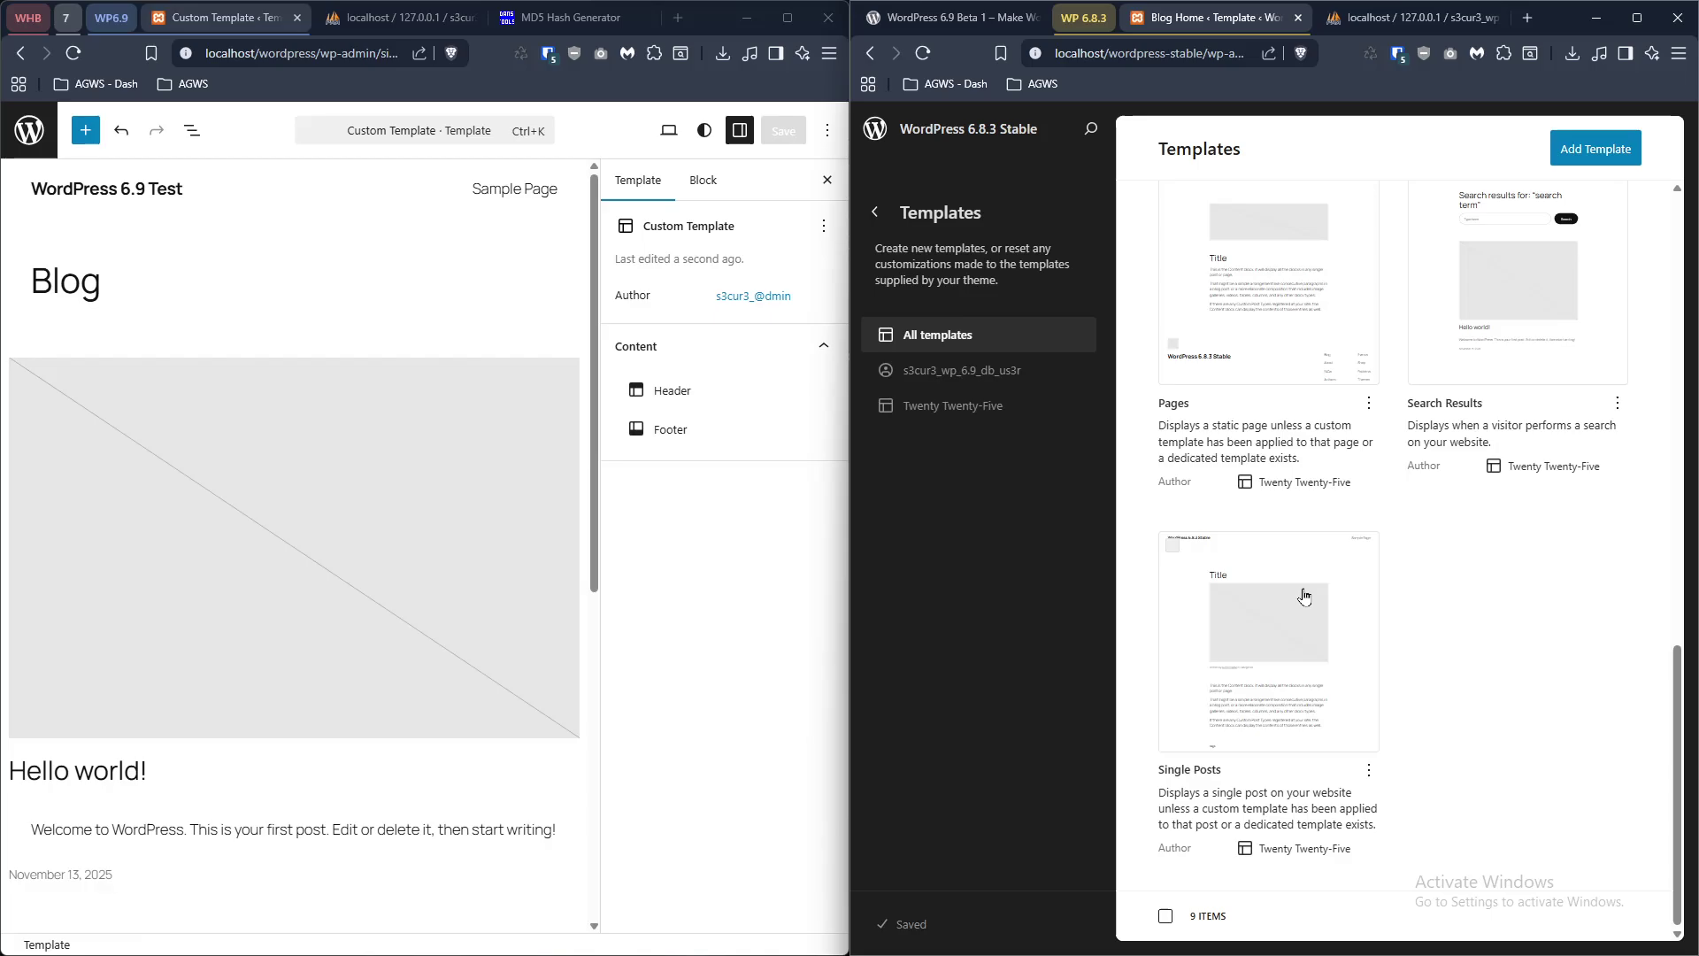
pyautogui.scroll(5, 1356, 606)
pyautogui.scroll(8, 1367, 607)
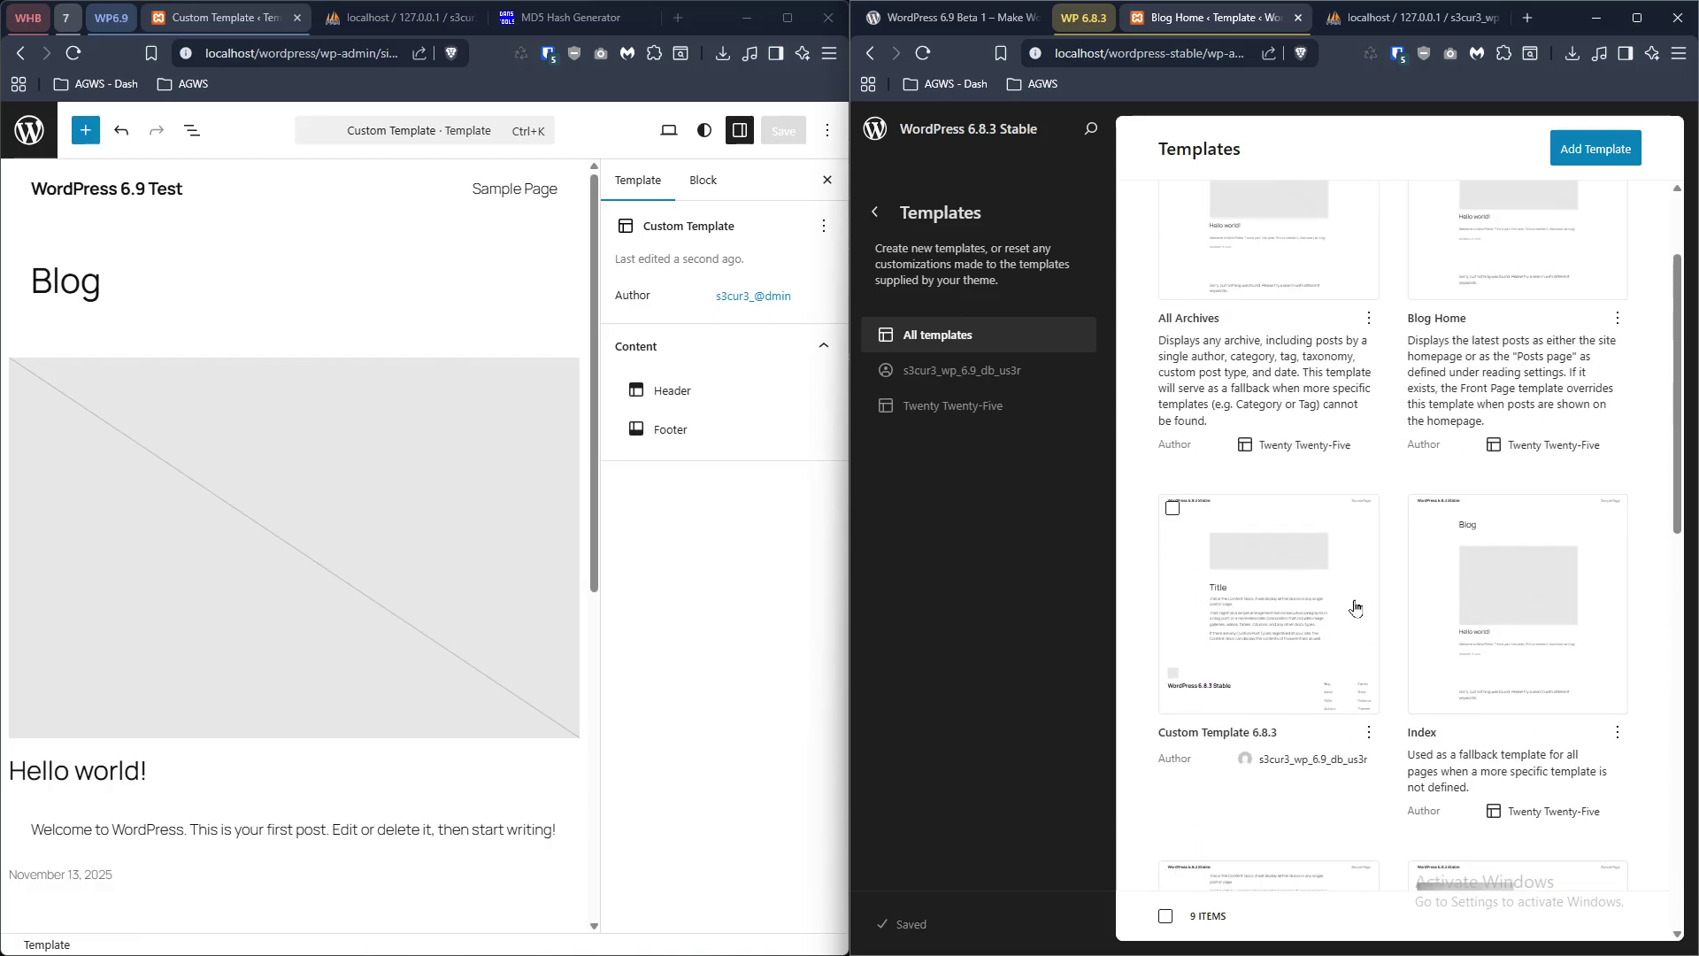
pyautogui.scroll(-4, 1336, 539)
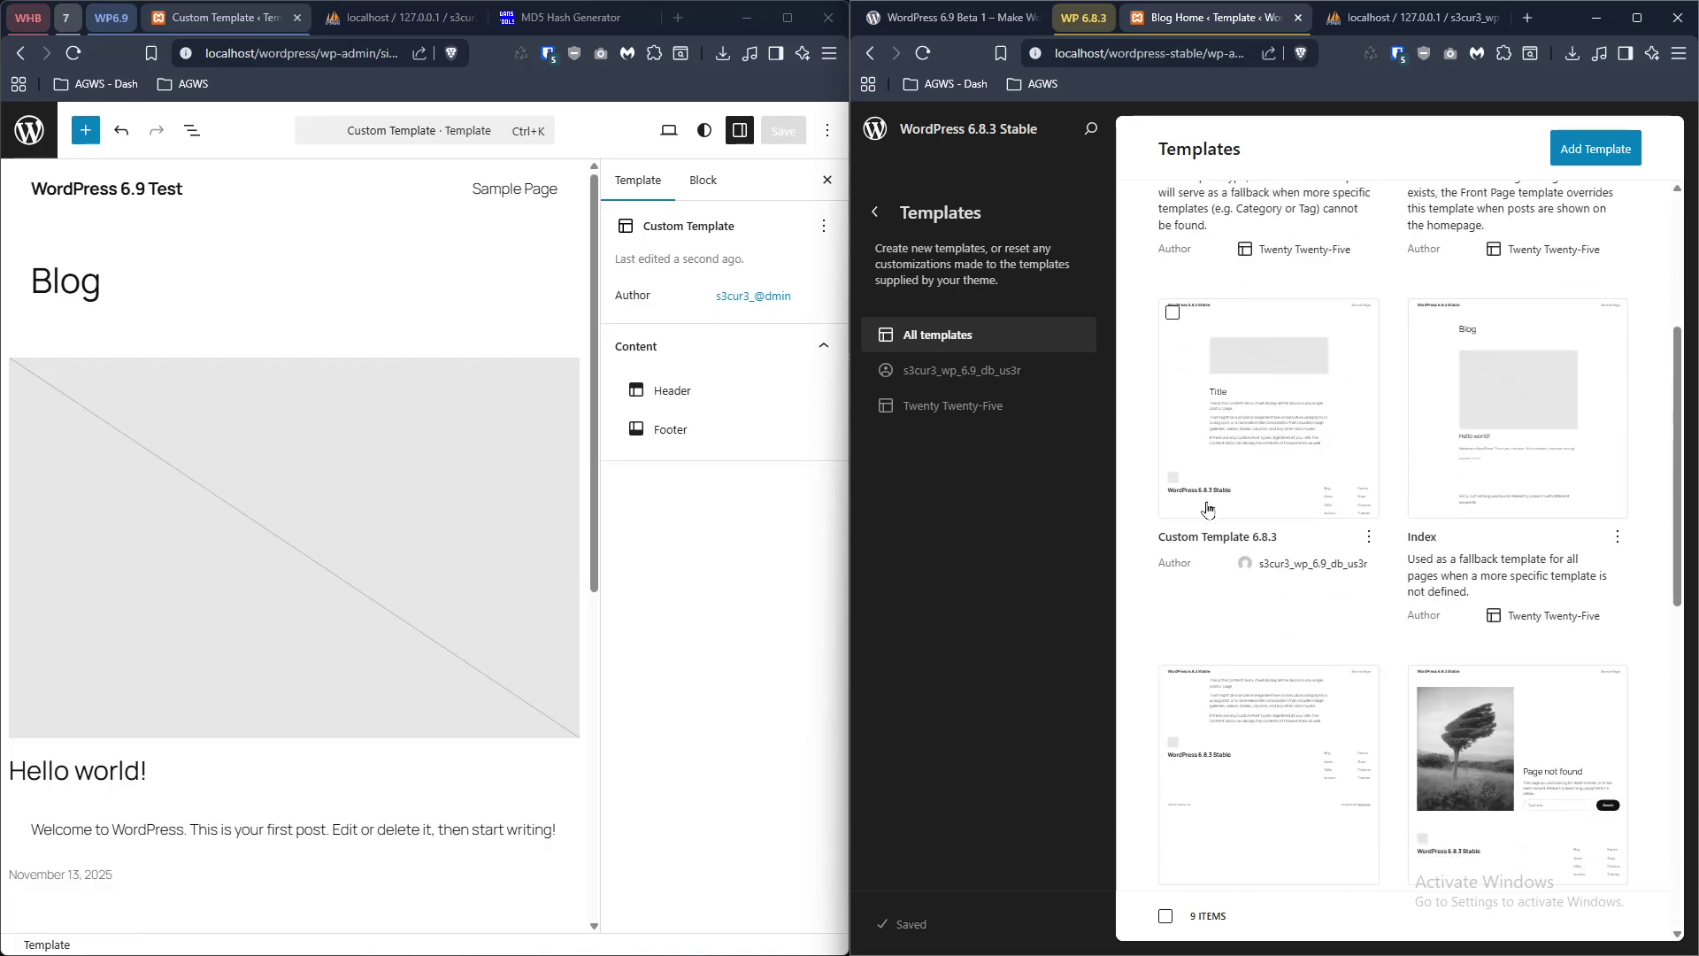
pyautogui.rightClick(1223, 545)
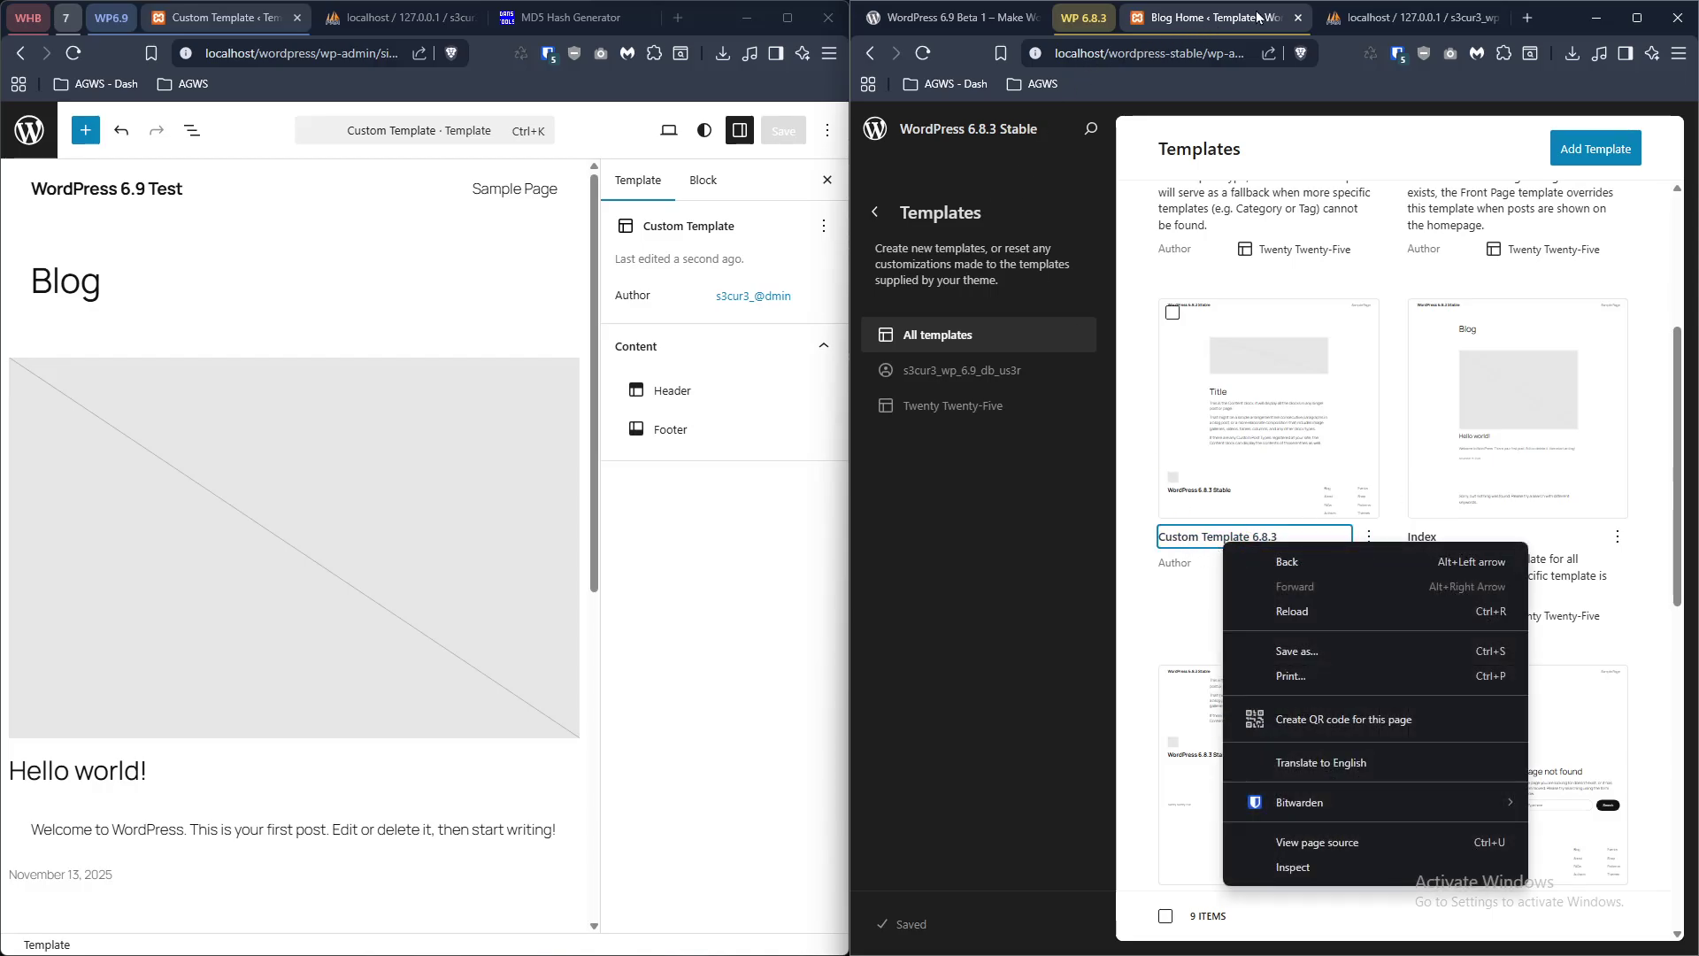
pyautogui.click(875, 129)
# - Open the 6.8.3 dashboard in a new tab and activate Twenty Twenty-Four
pyautogui.rightClick(875, 129)
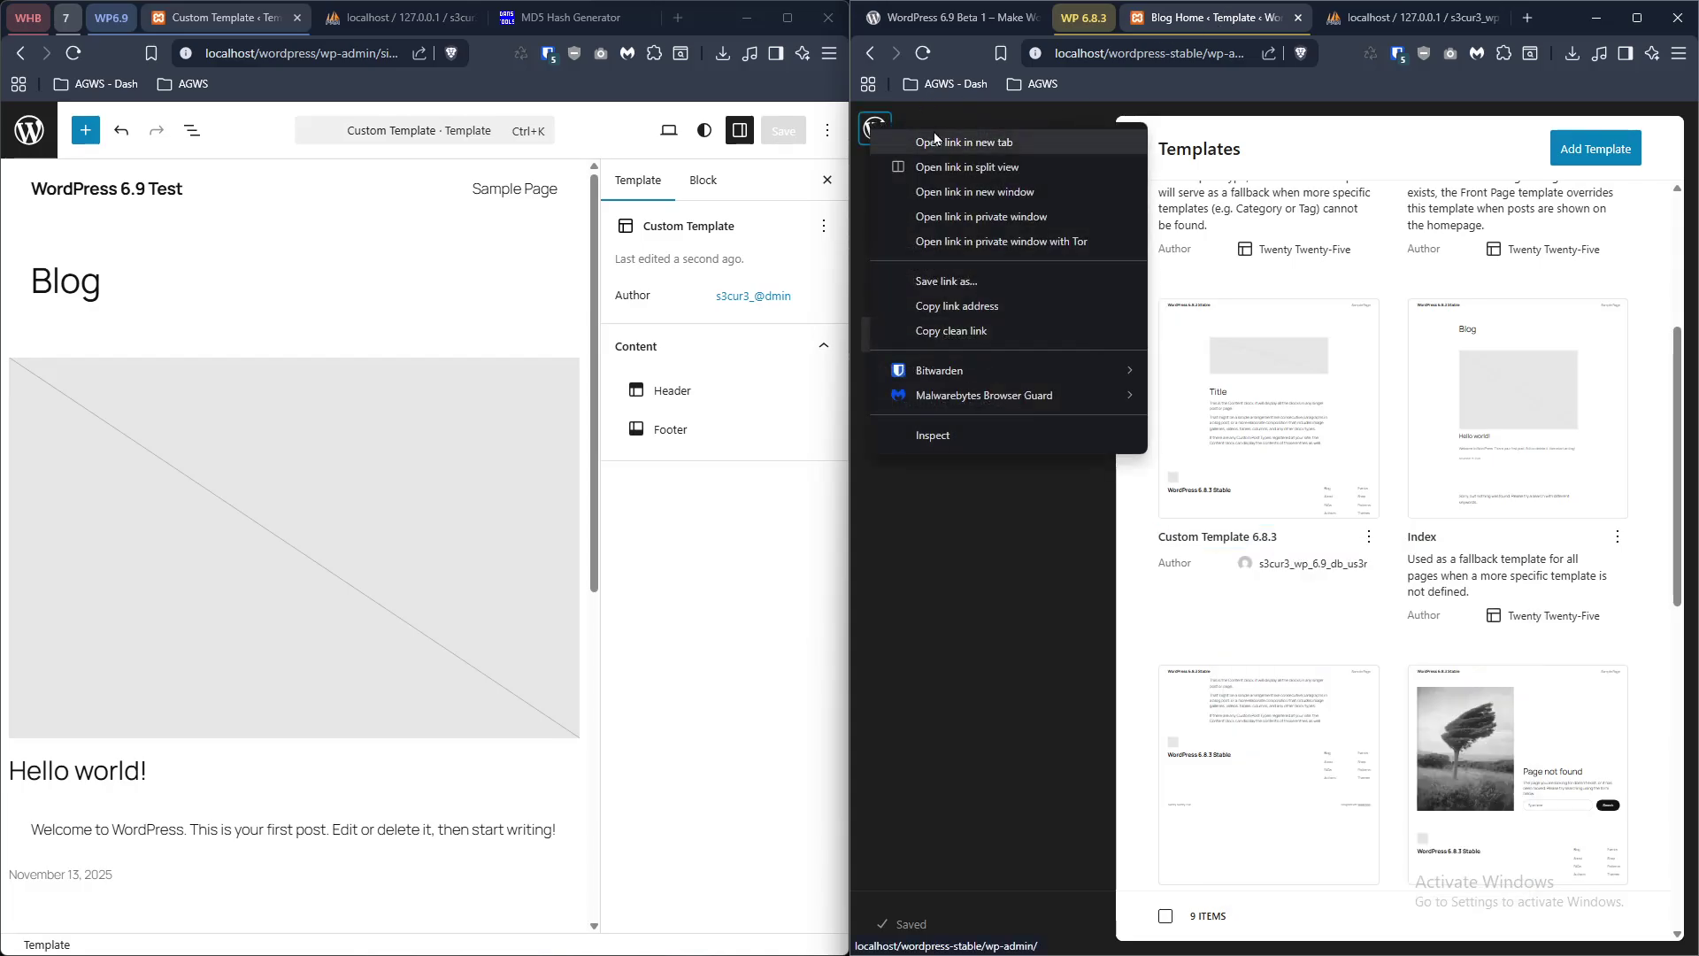
pyautogui.click(997, 140)
pyautogui.click(1267, 28)
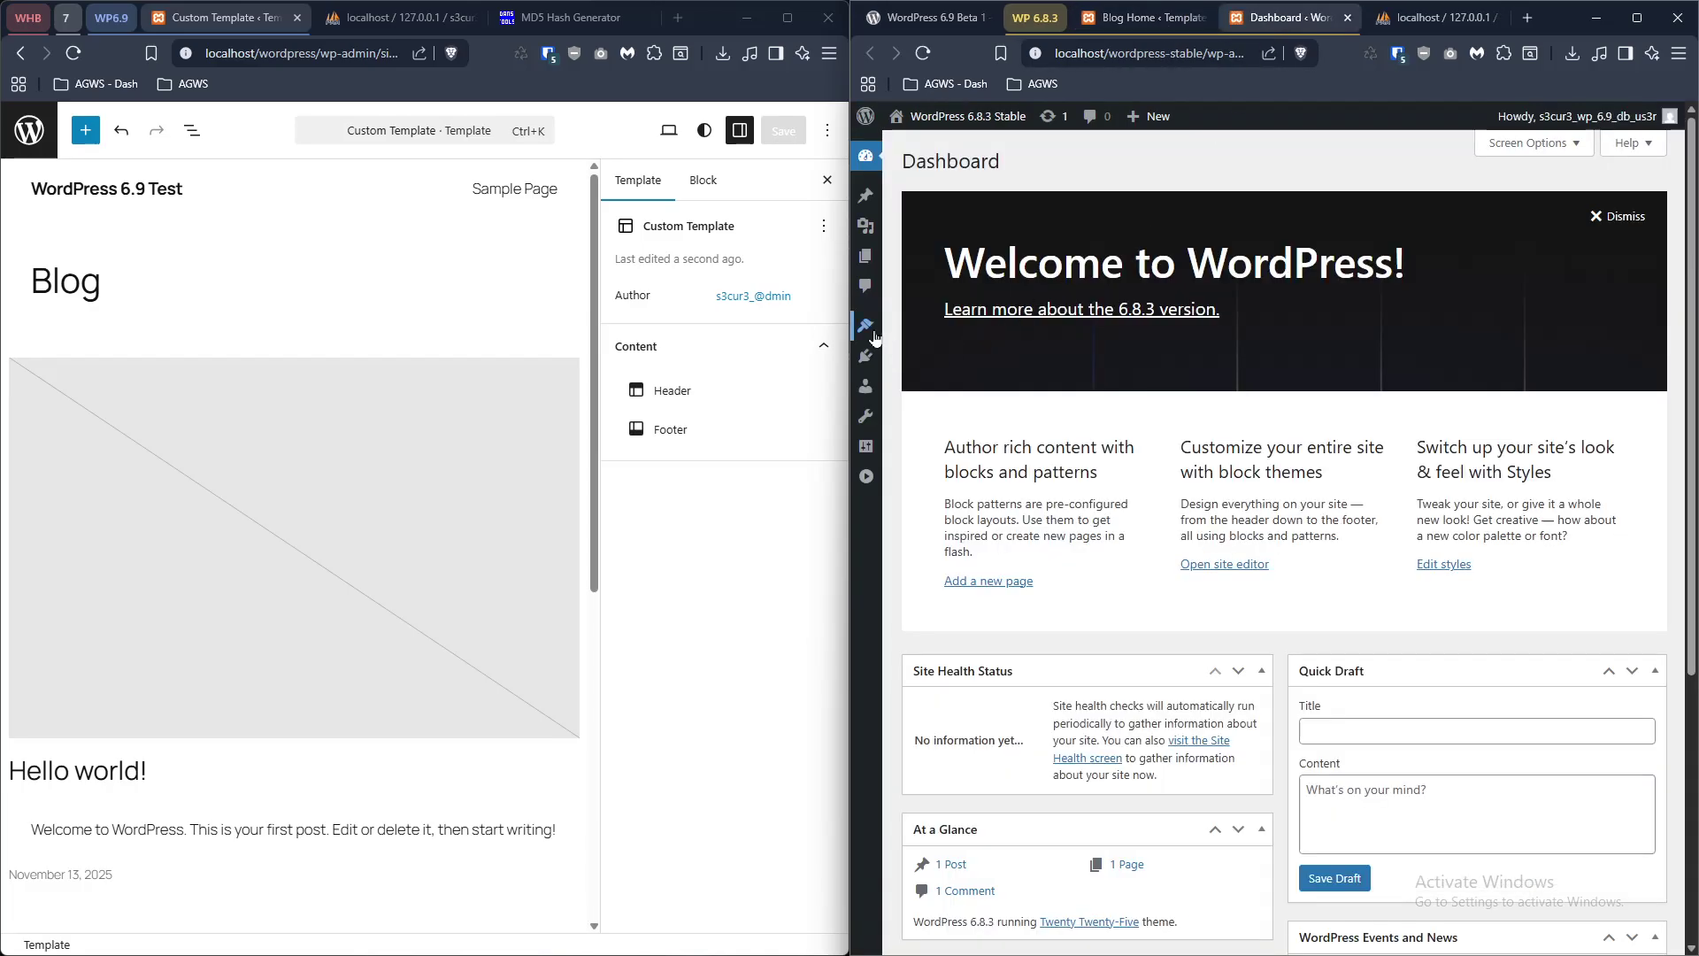
pyautogui.moveTo(874, 338)
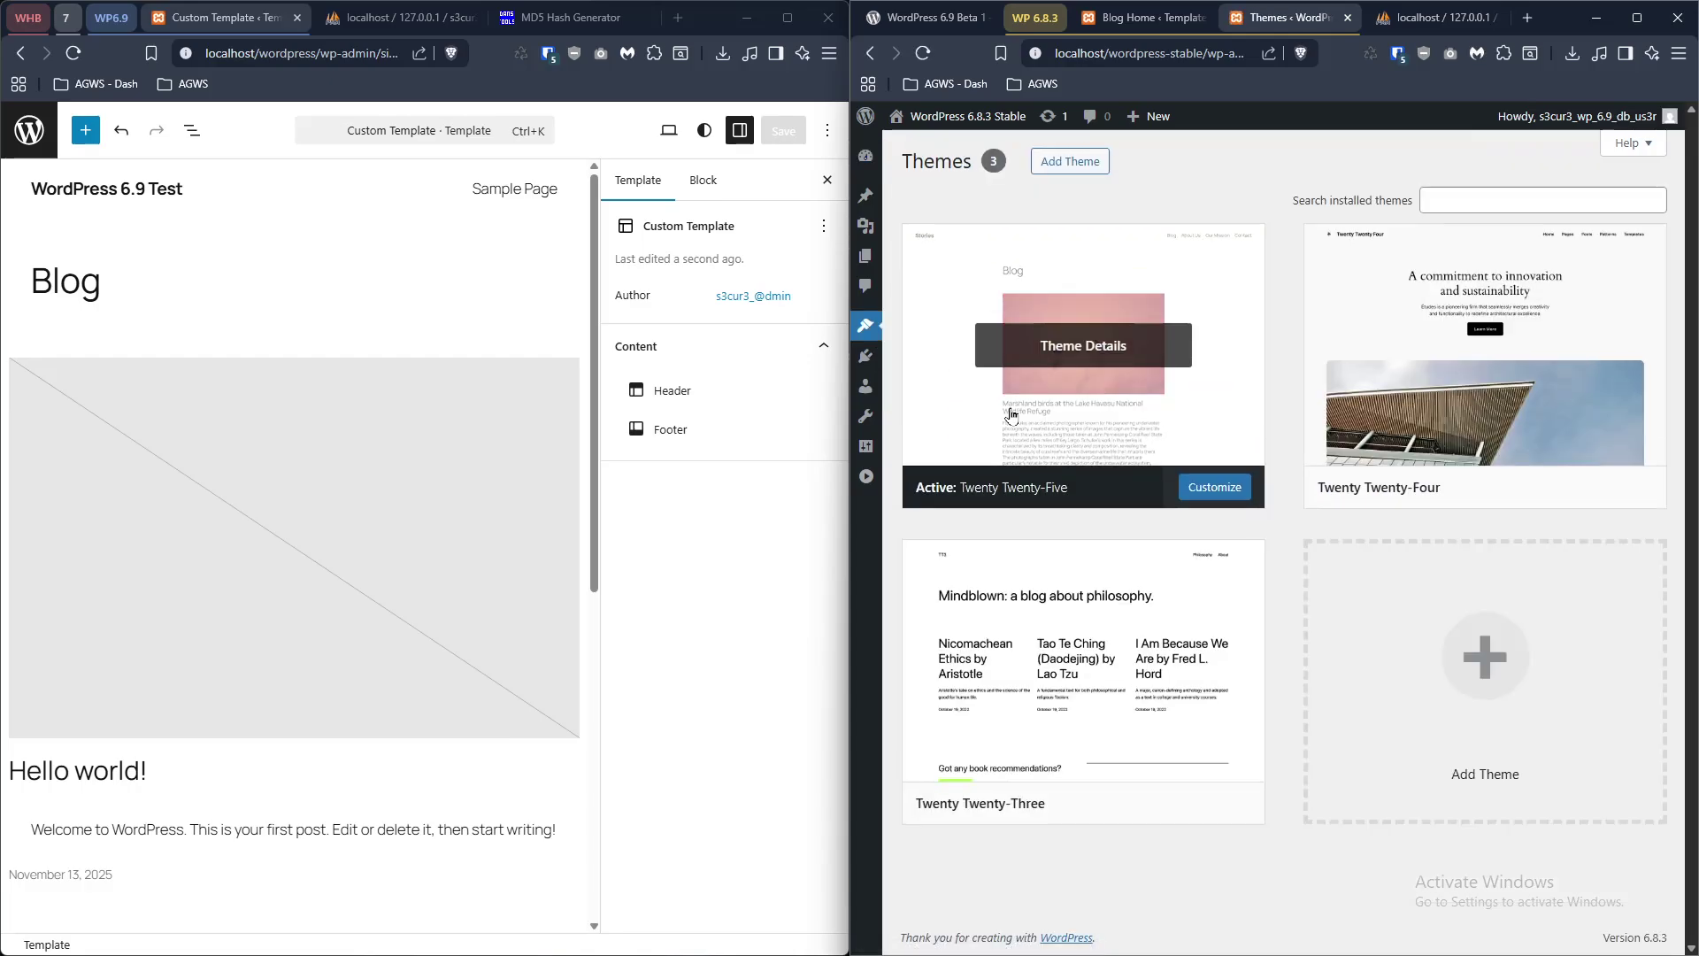
pyautogui.click(1513, 488)
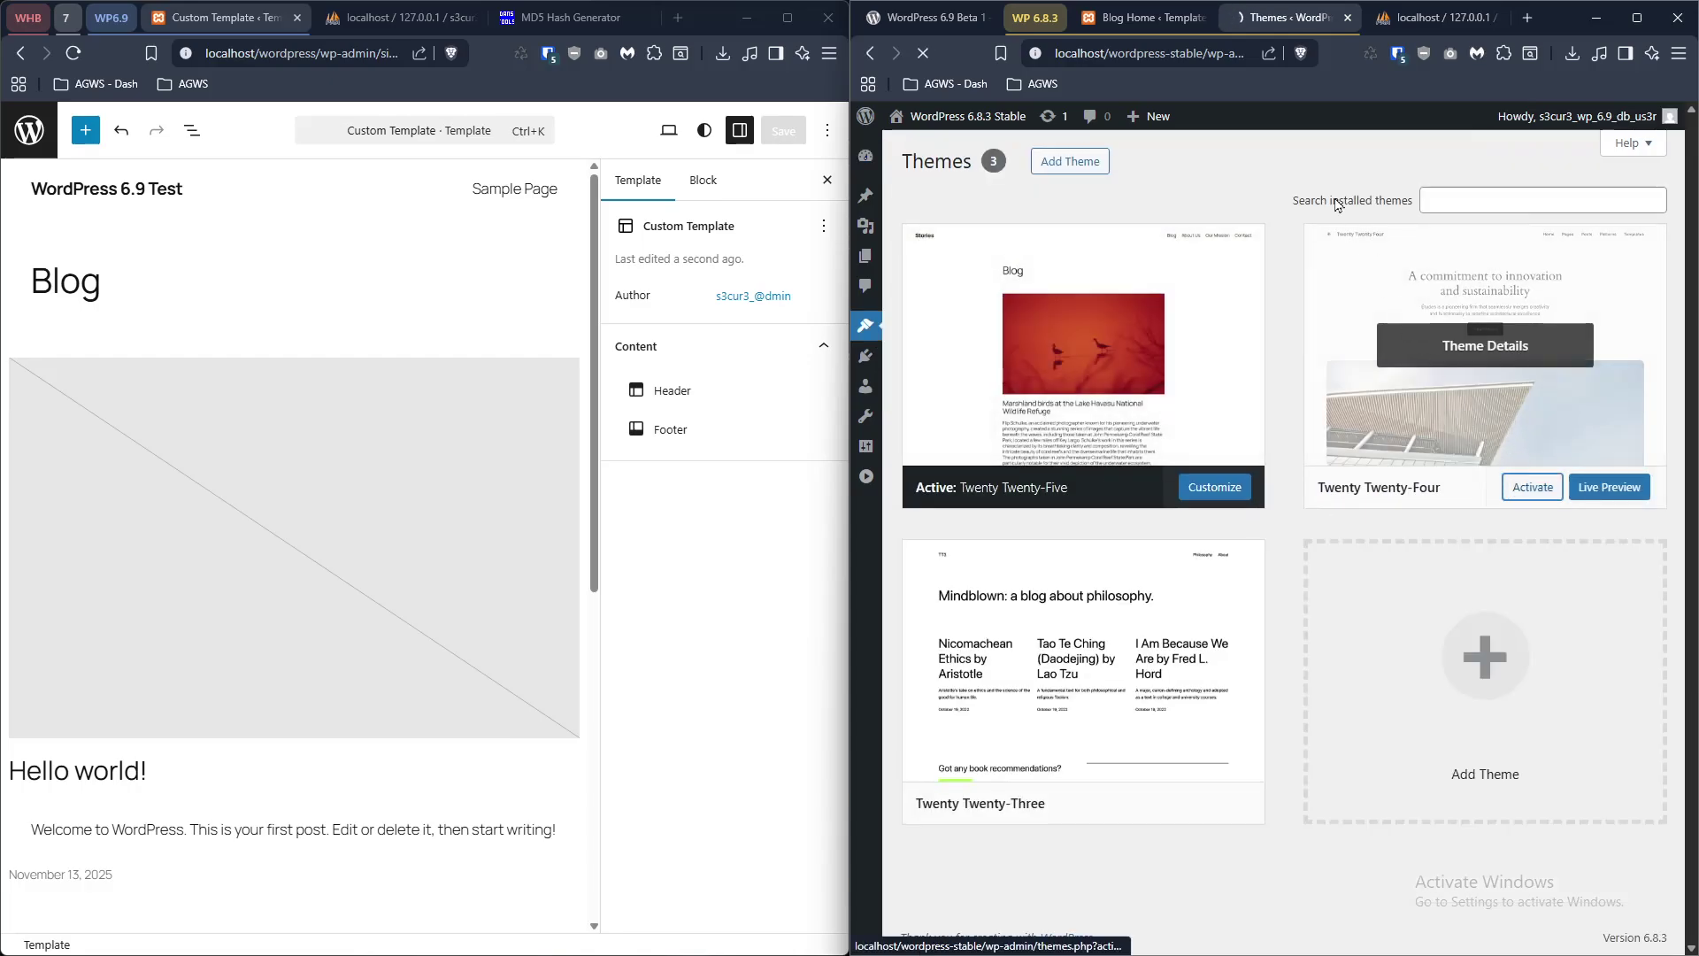
# - Review the 6.8.3 template list, now showing Twenty Twenty-Four templates like All Archives
pyautogui.click(1129, 25)
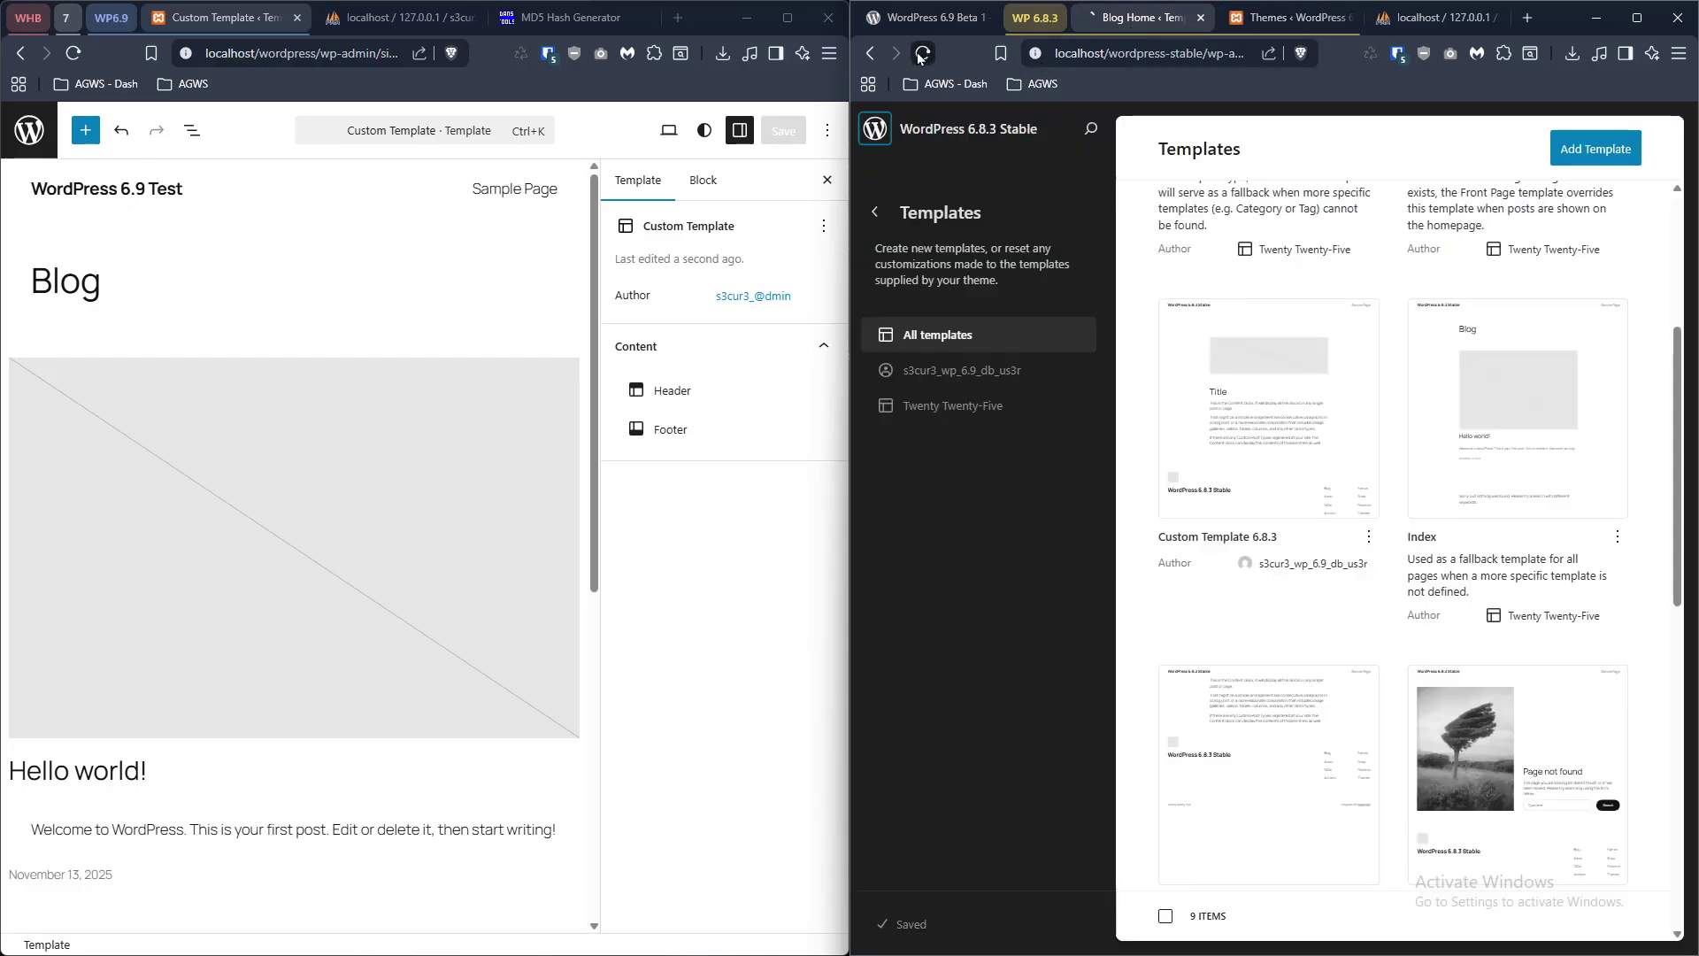
pyautogui.scroll(-7, 1354, 626)
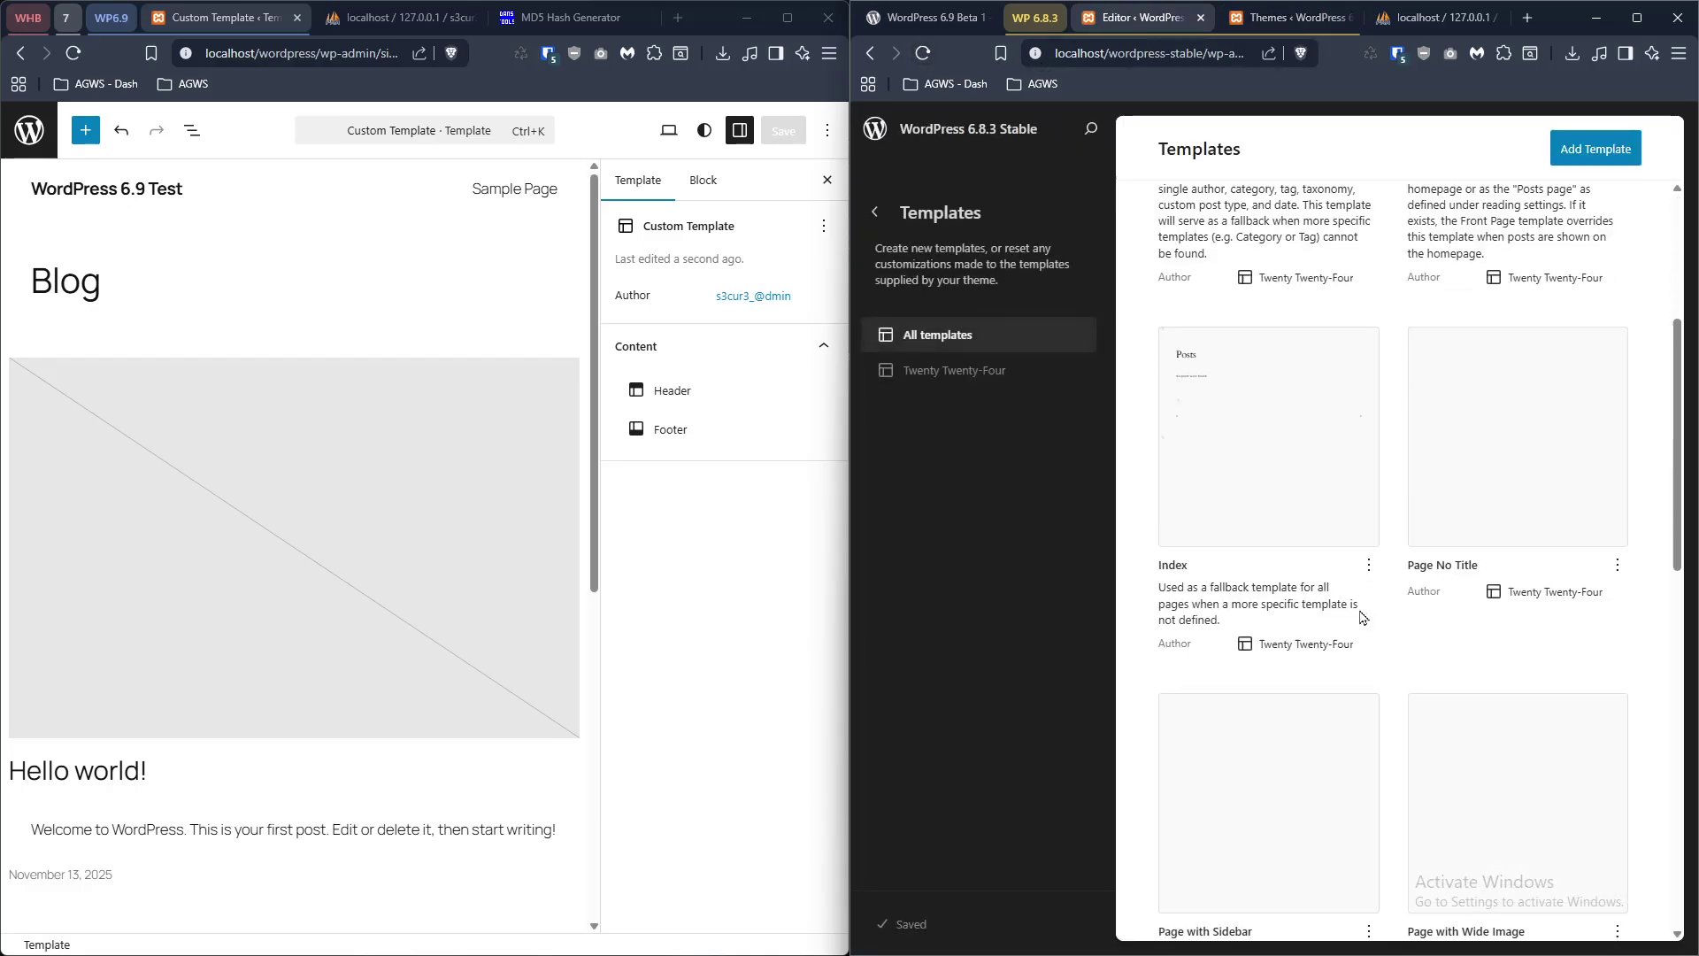
pyautogui.scroll(-7, 1354, 625)
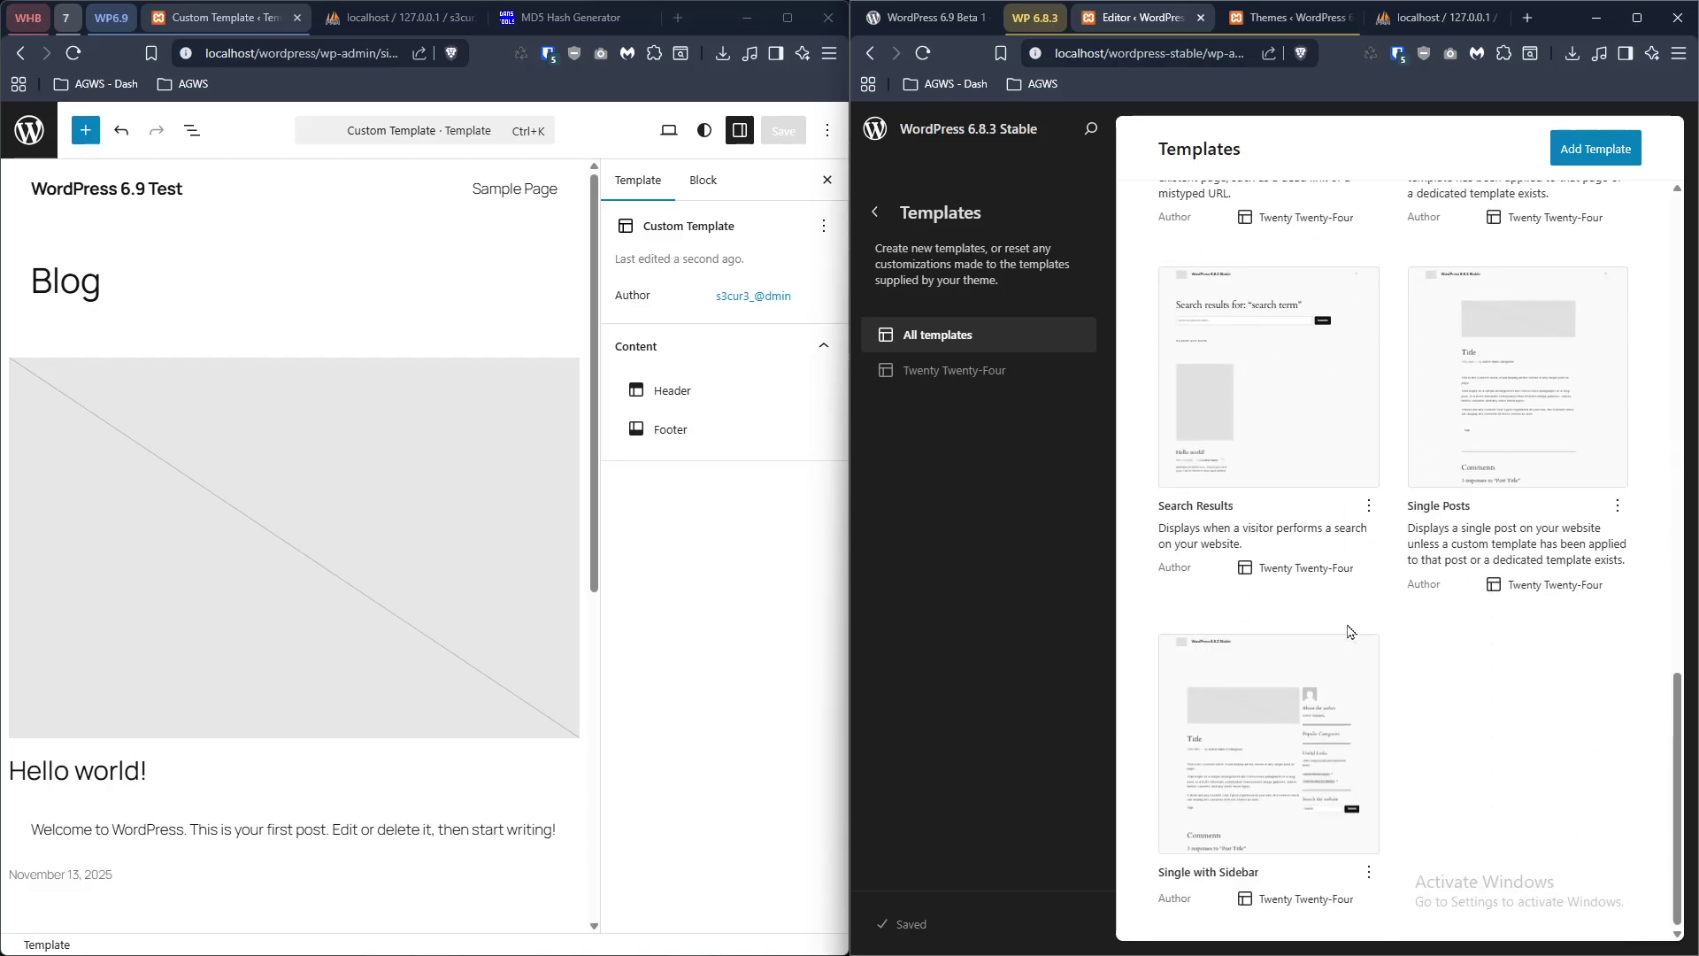
pyautogui.scroll(5, 1324, 691)
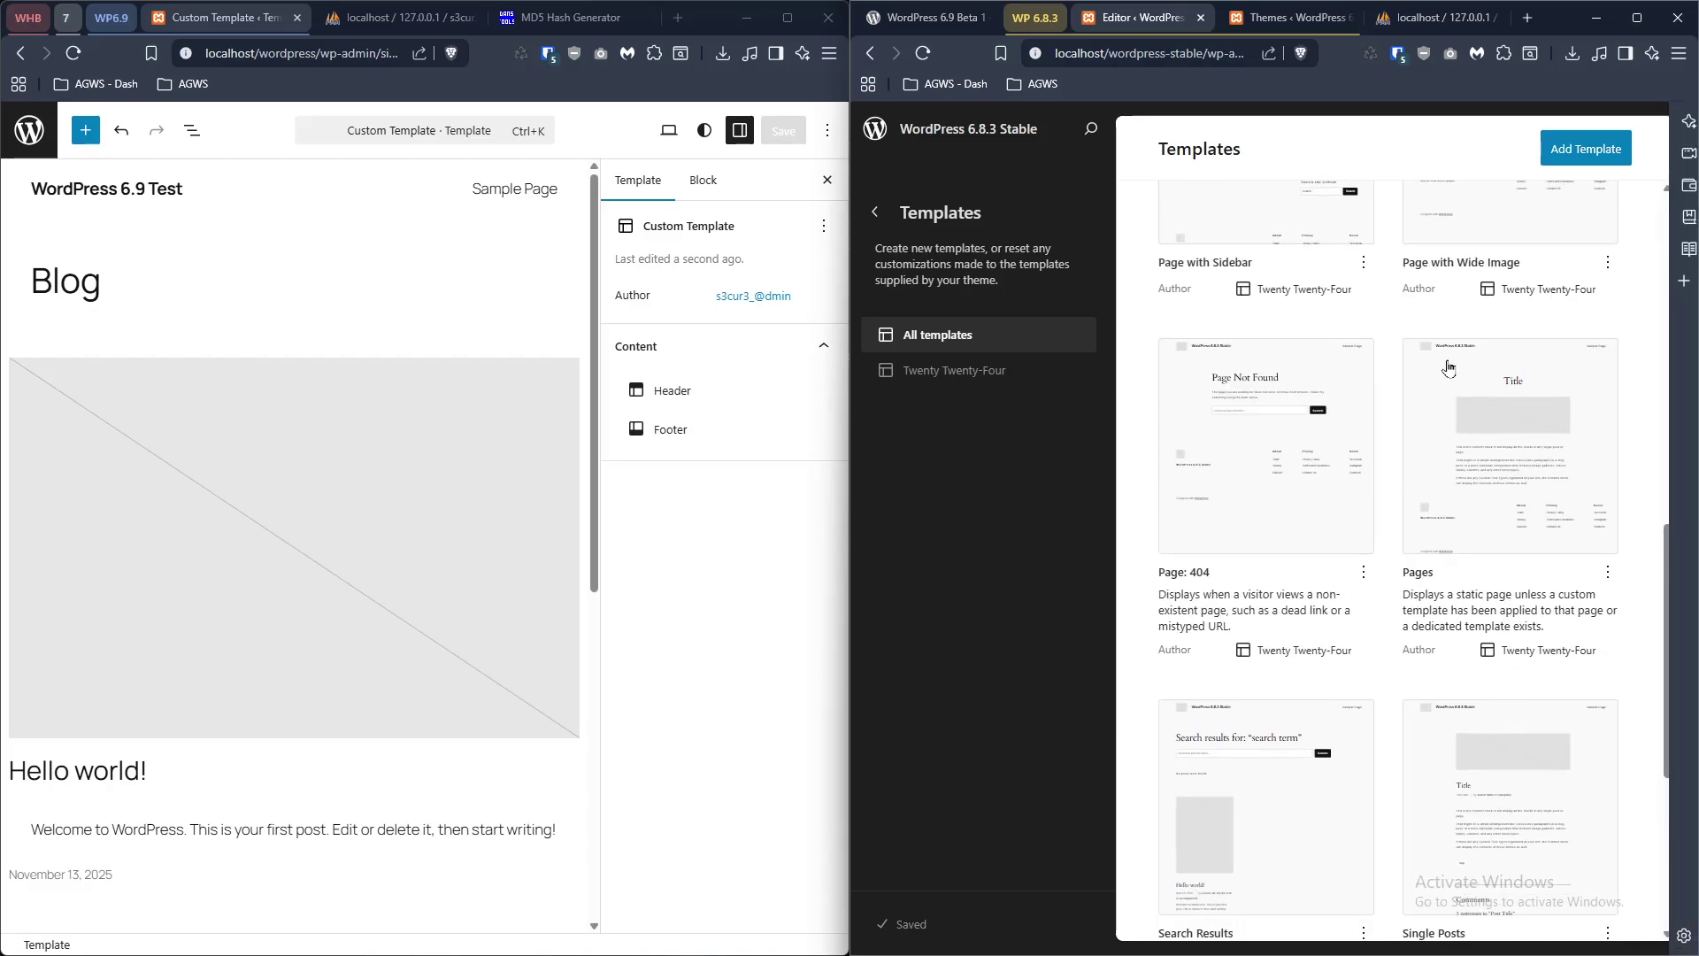
pyautogui.scroll(6, 1243, 539)
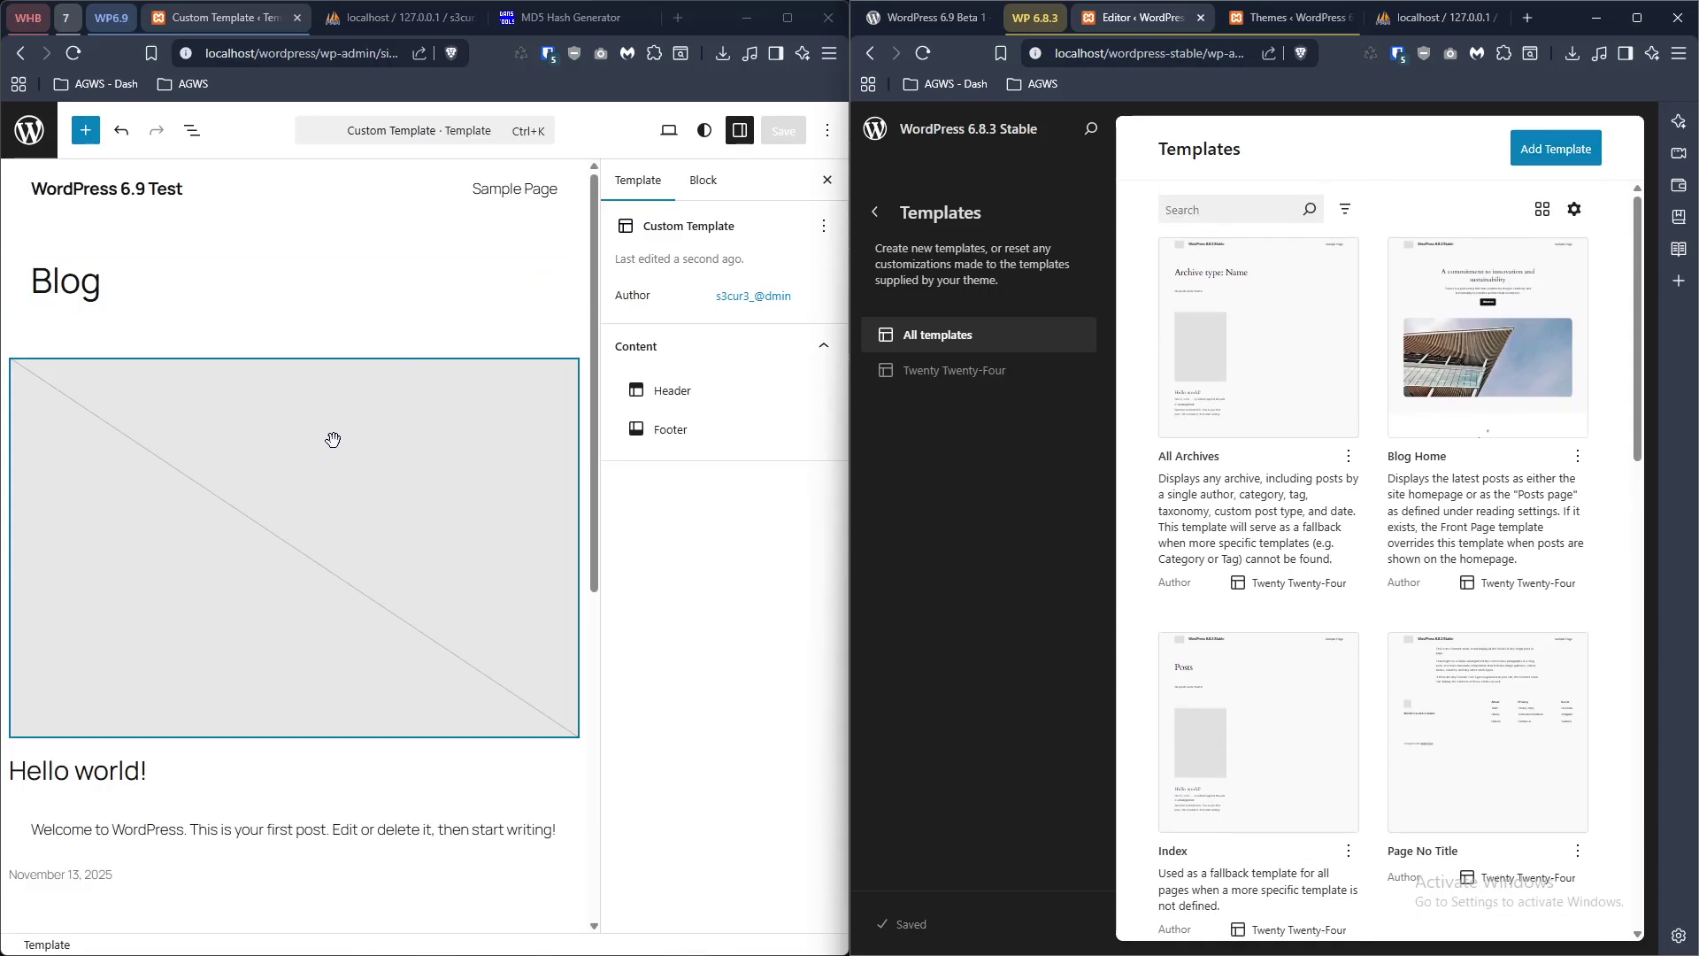
pyautogui.rightClick(29, 155)
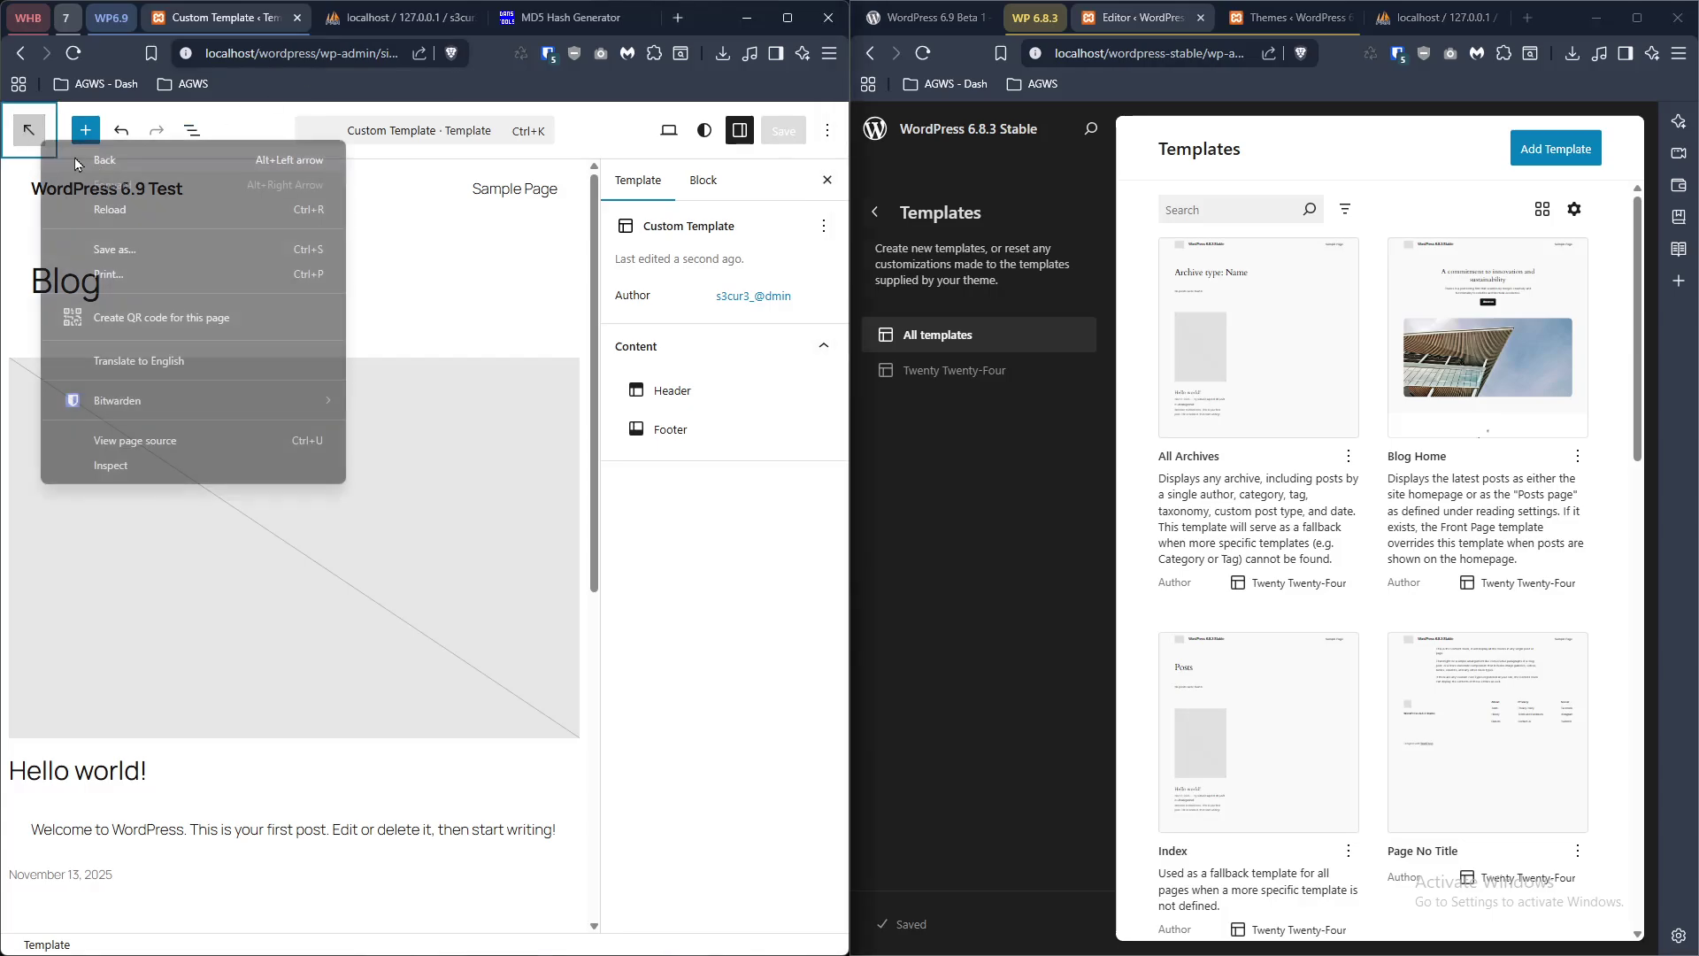
# - Load the 6.9 site's wp-admin in a new tab beside the editor and open its Themes page
pyautogui.click(451, 306)
pyautogui.moveTo(376, 54); pyautogui.dragTo(151, 52)
pyautogui.hotkey('ctrl', 'c')
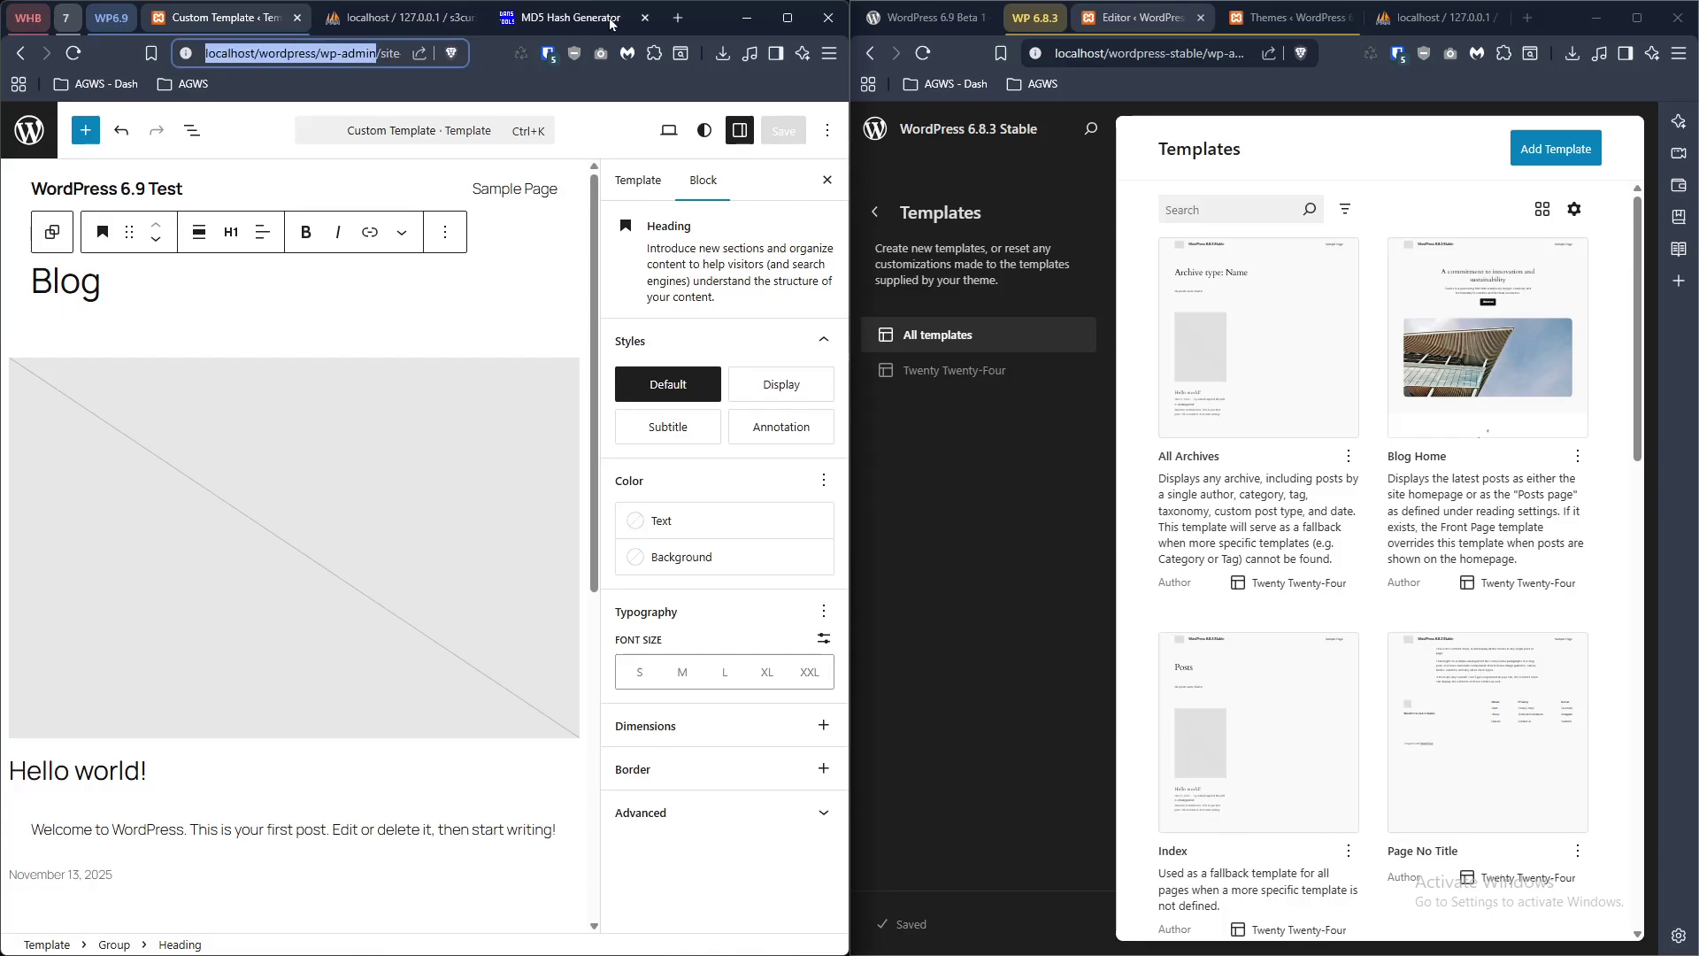
pyautogui.click(673, 14)
pyautogui.hotkey('ctrl', 'v')
pyautogui.press('Return')
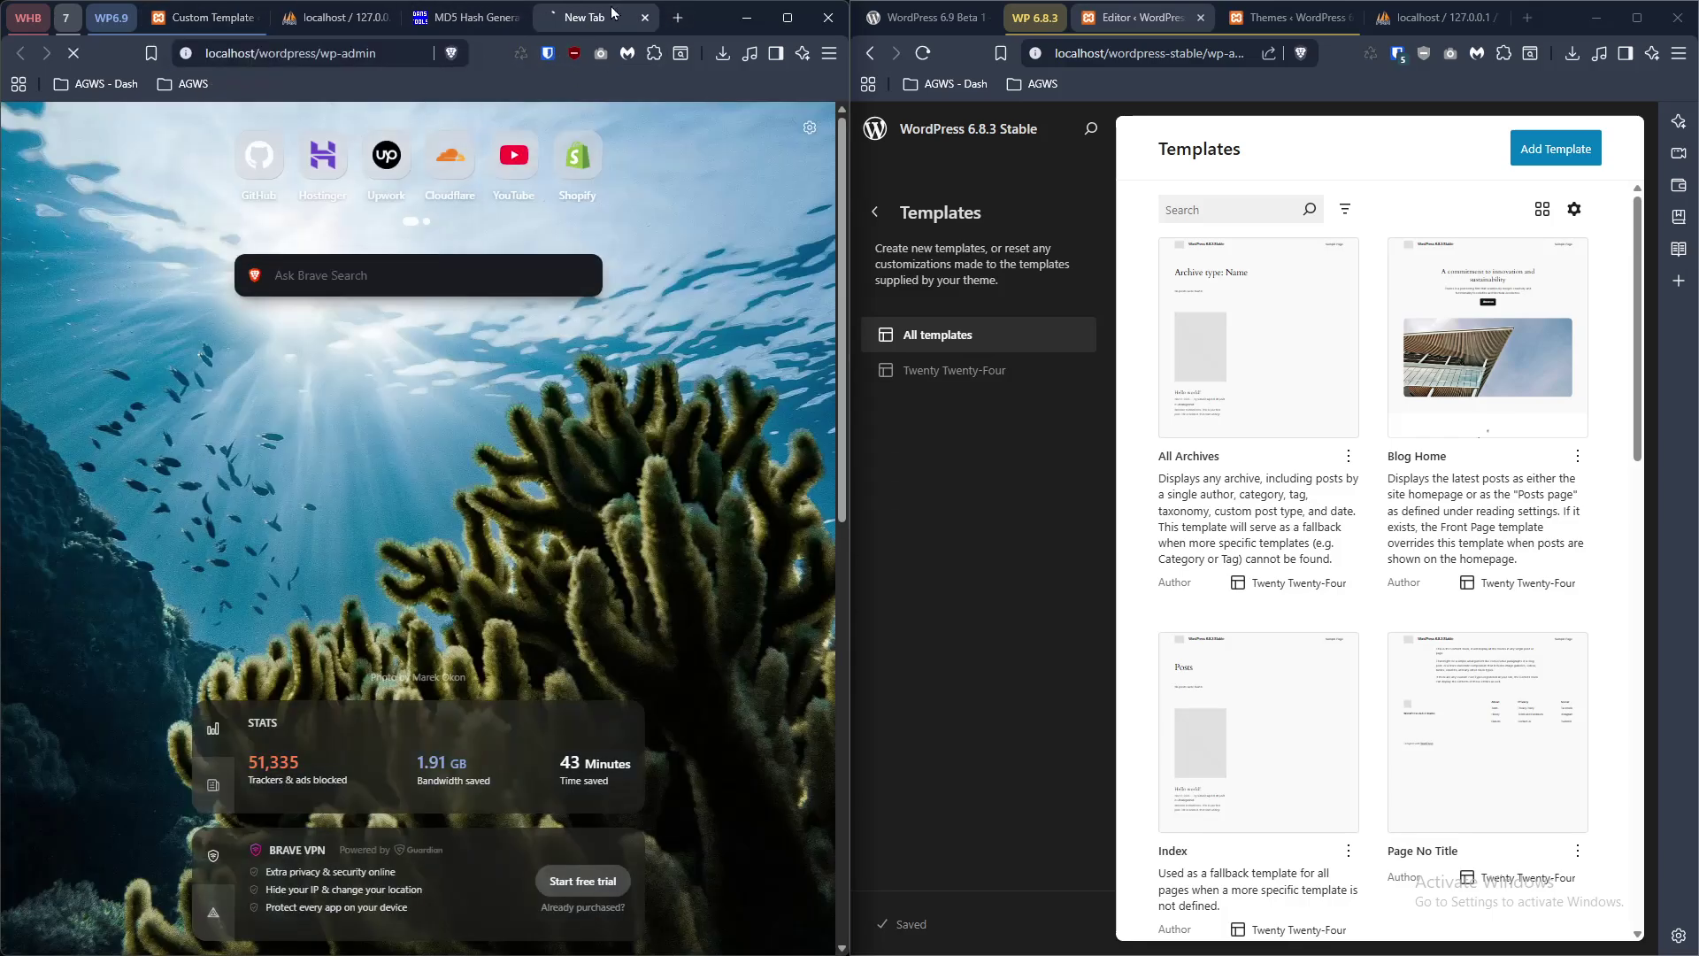
pyautogui.moveTo(596, 20); pyautogui.dragTo(337, 18)
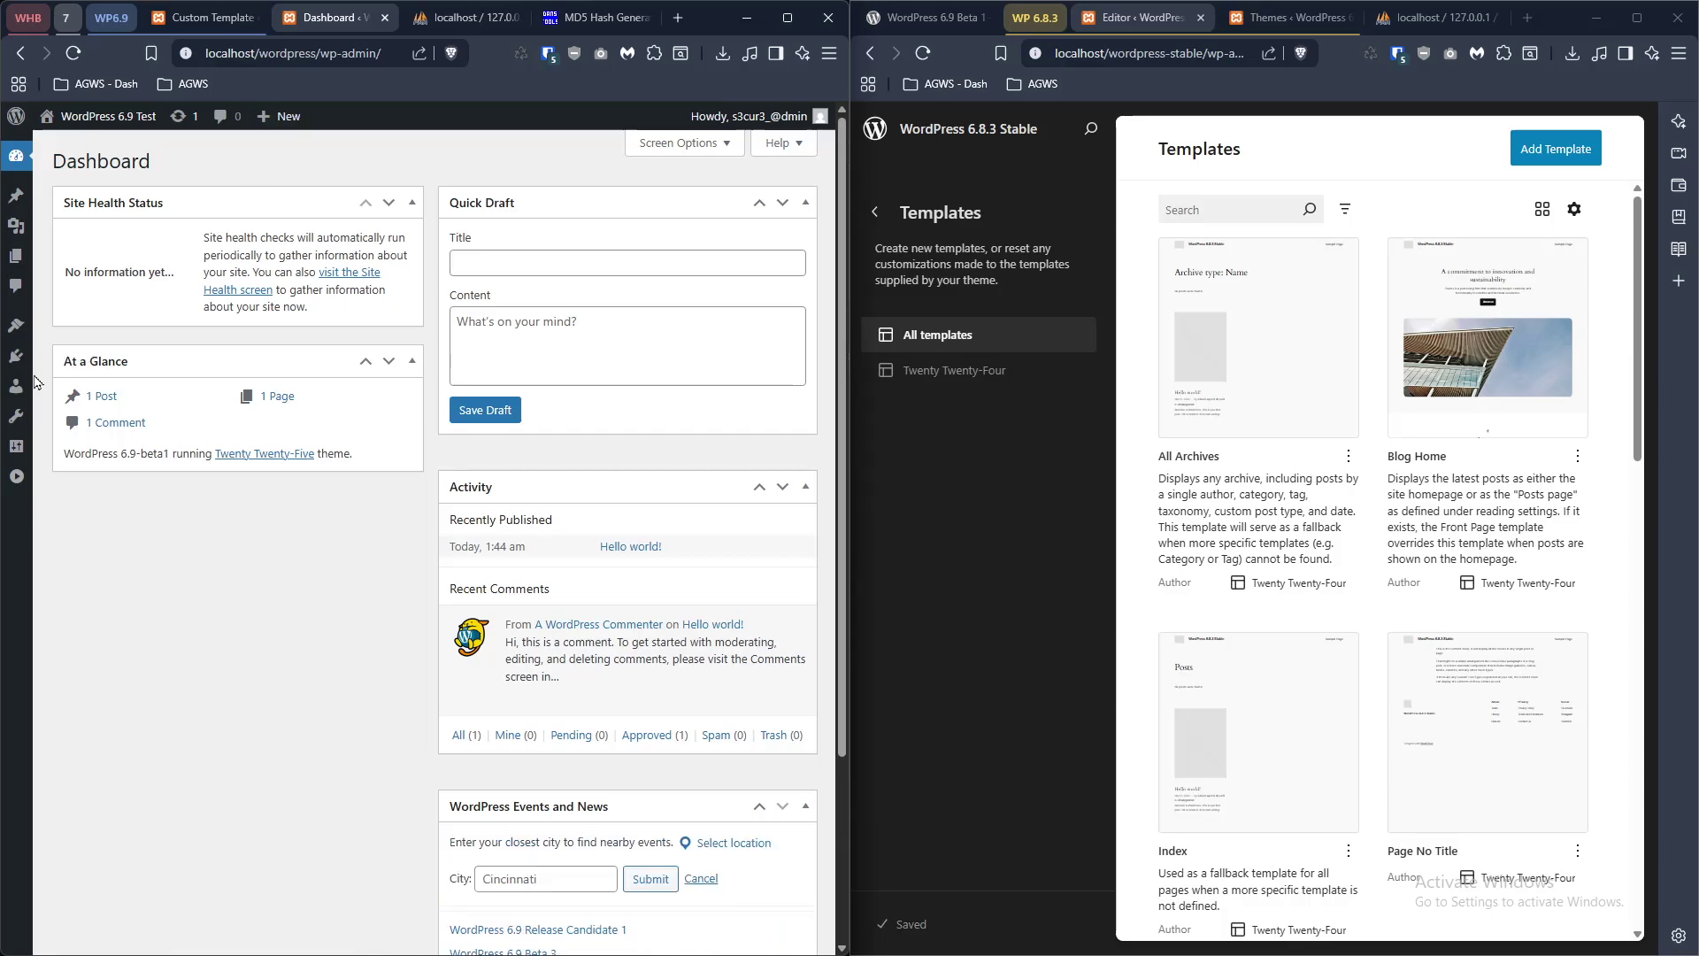
pyautogui.click(29, 334)
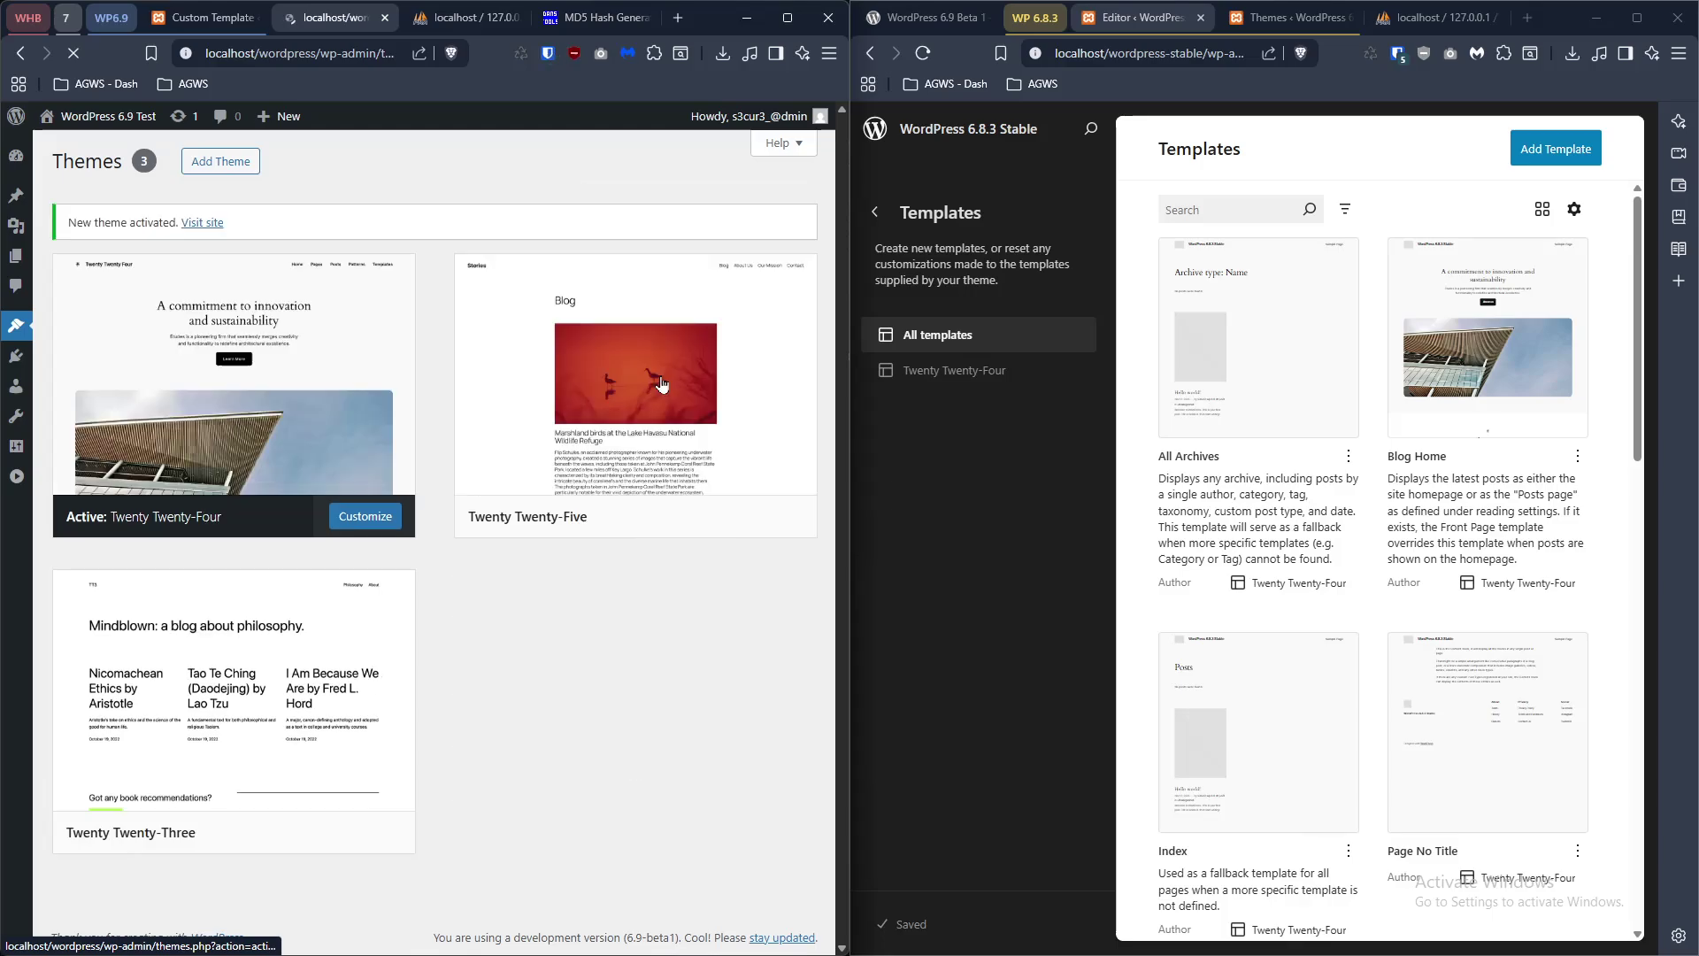
pyautogui.moveTo(24, 330)
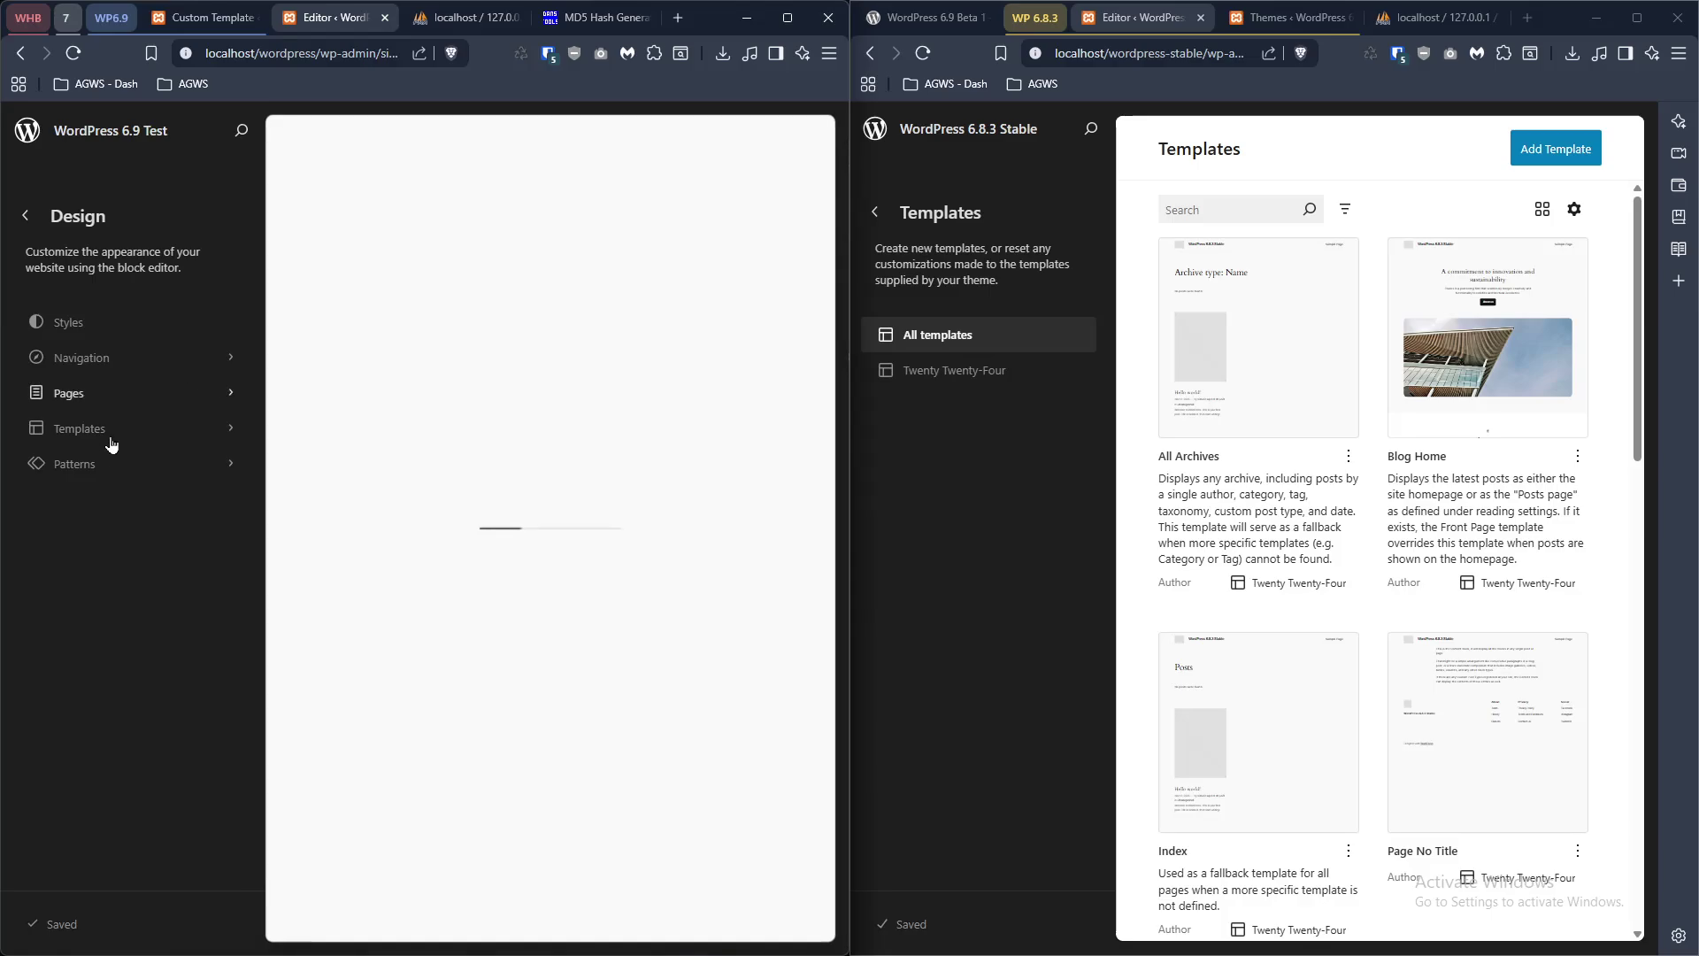
# - Browse the 6.9 template grid, then filter to Created templates showing Custom Template for twentytwentyfive
pyautogui.click(98, 430)
pyautogui.scroll(-5, 602, 737)
pyautogui.scroll(-5, 602, 737)
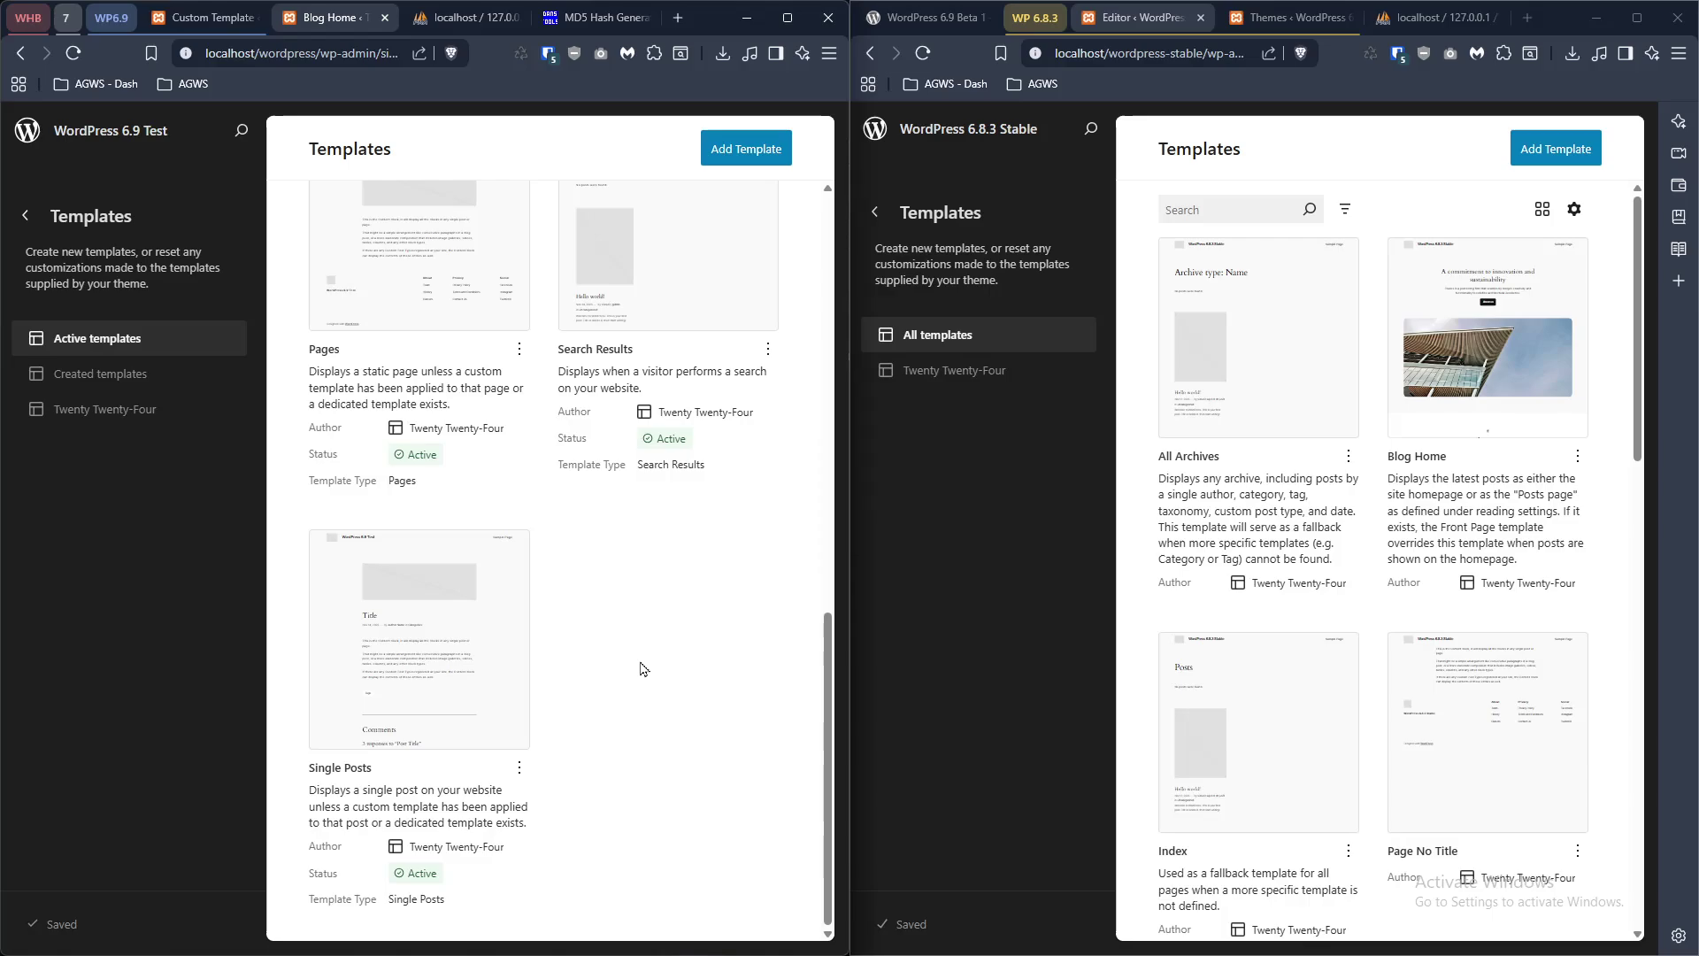
pyautogui.scroll(8, 643, 670)
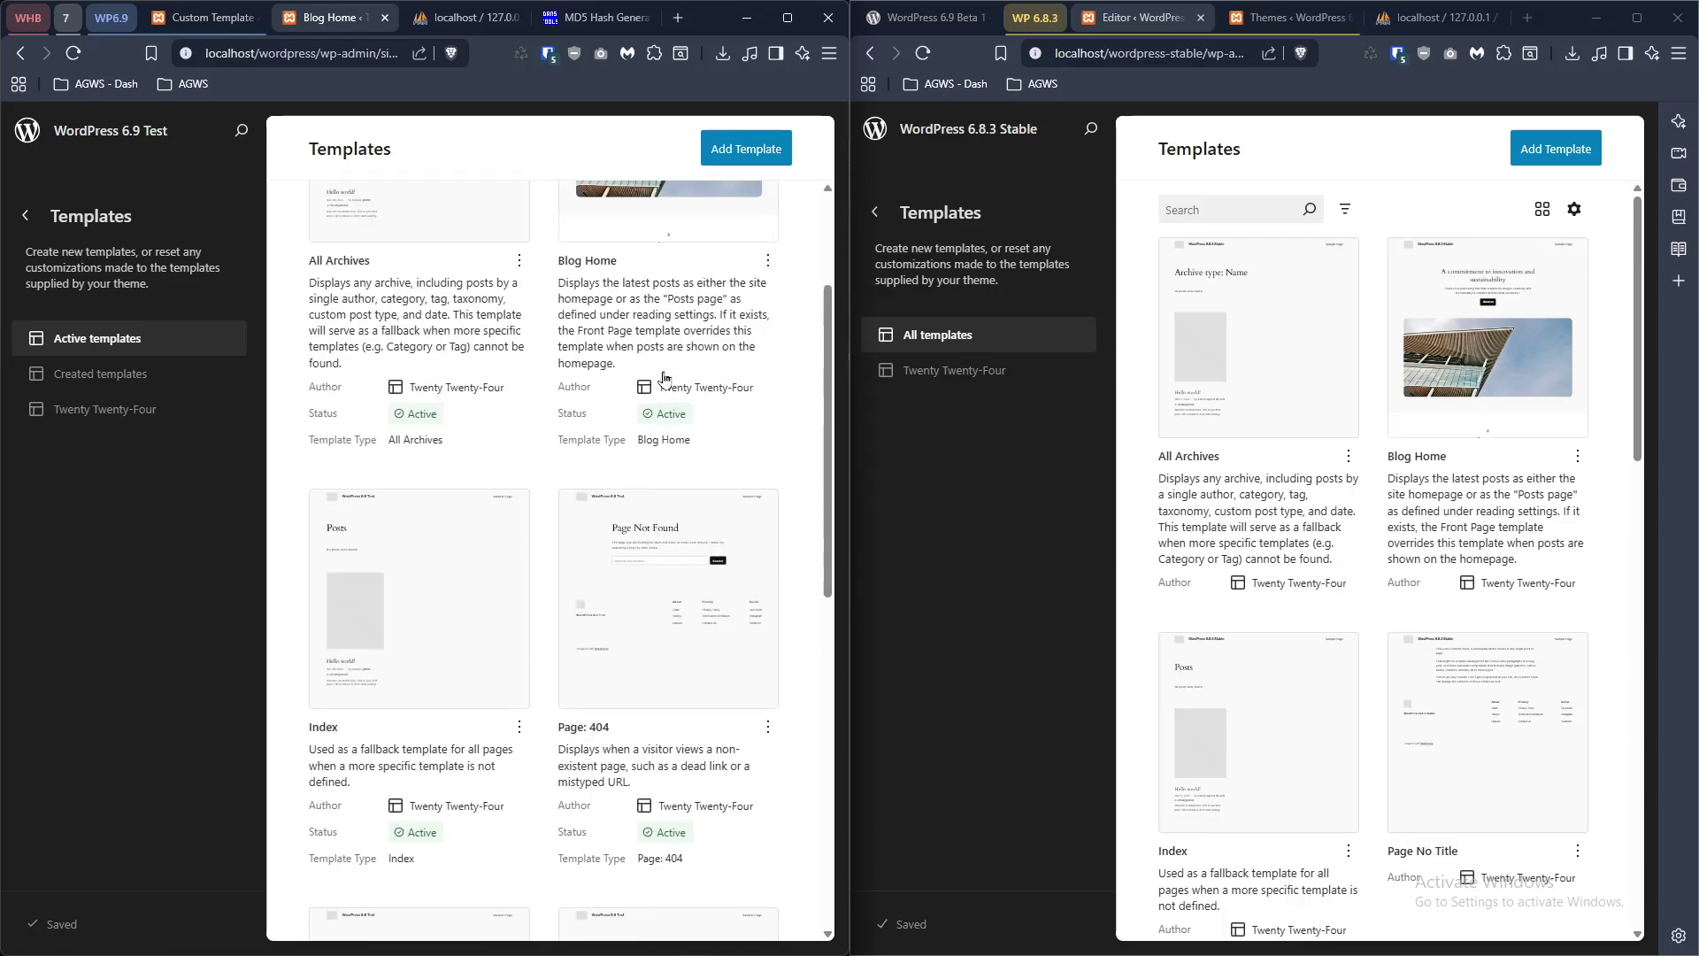
pyautogui.scroll(3, 659, 384)
pyautogui.scroll(-10, 614, 479)
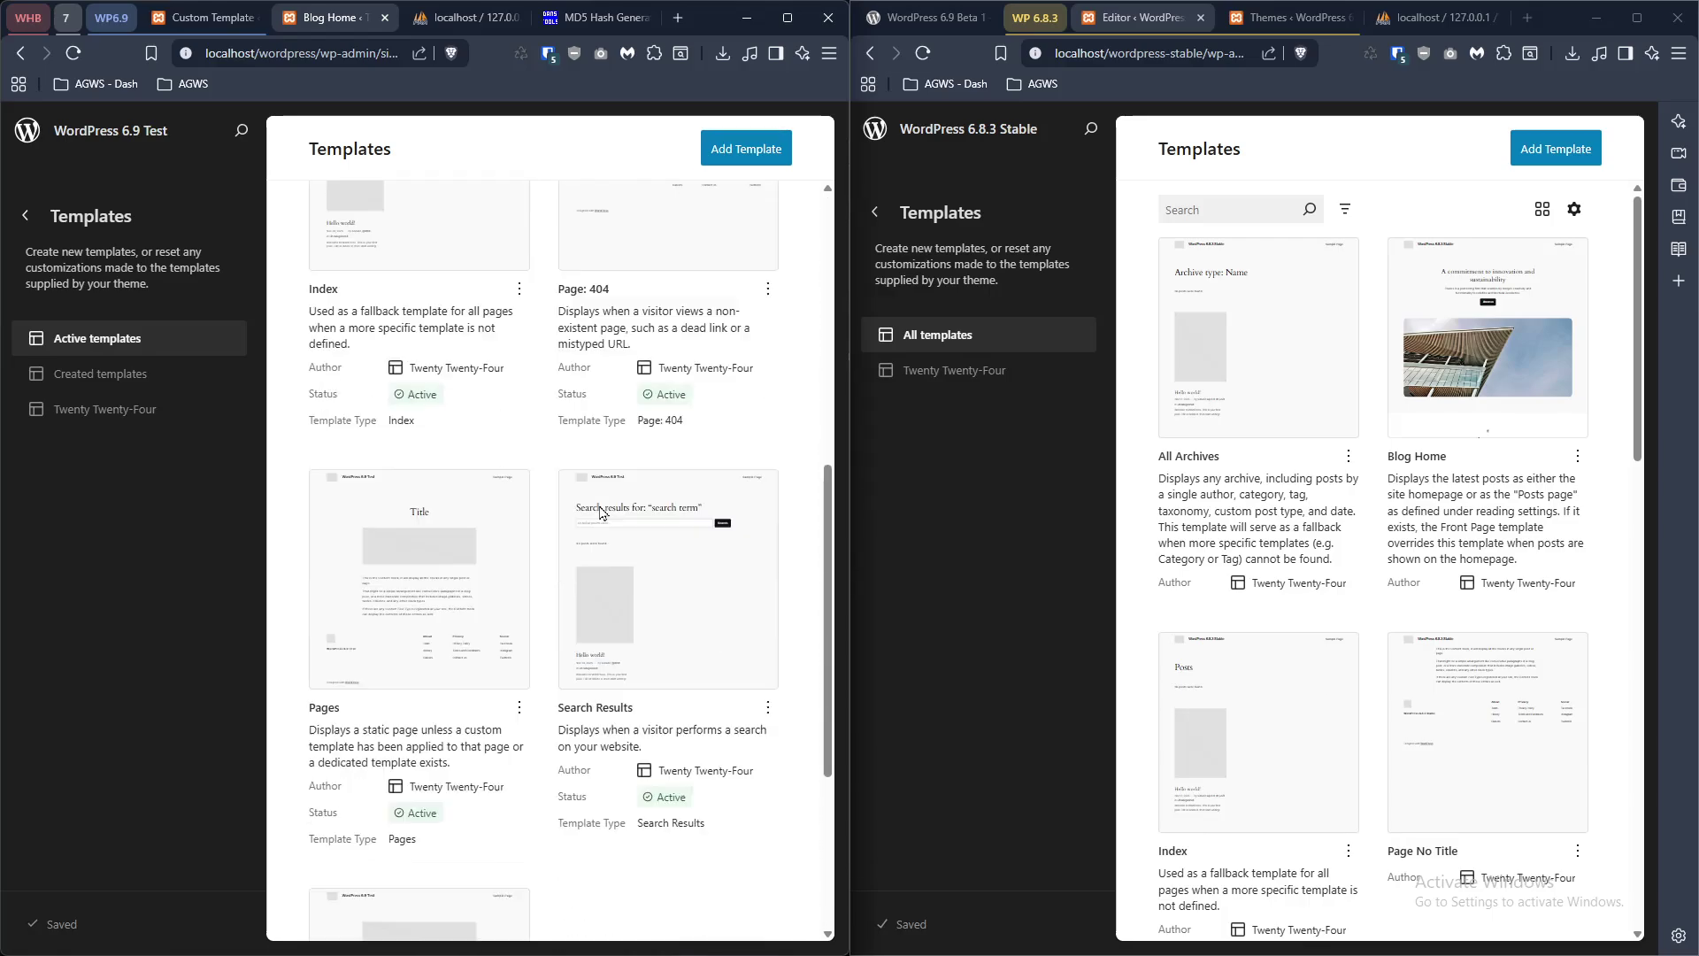
pyautogui.click(117, 376)
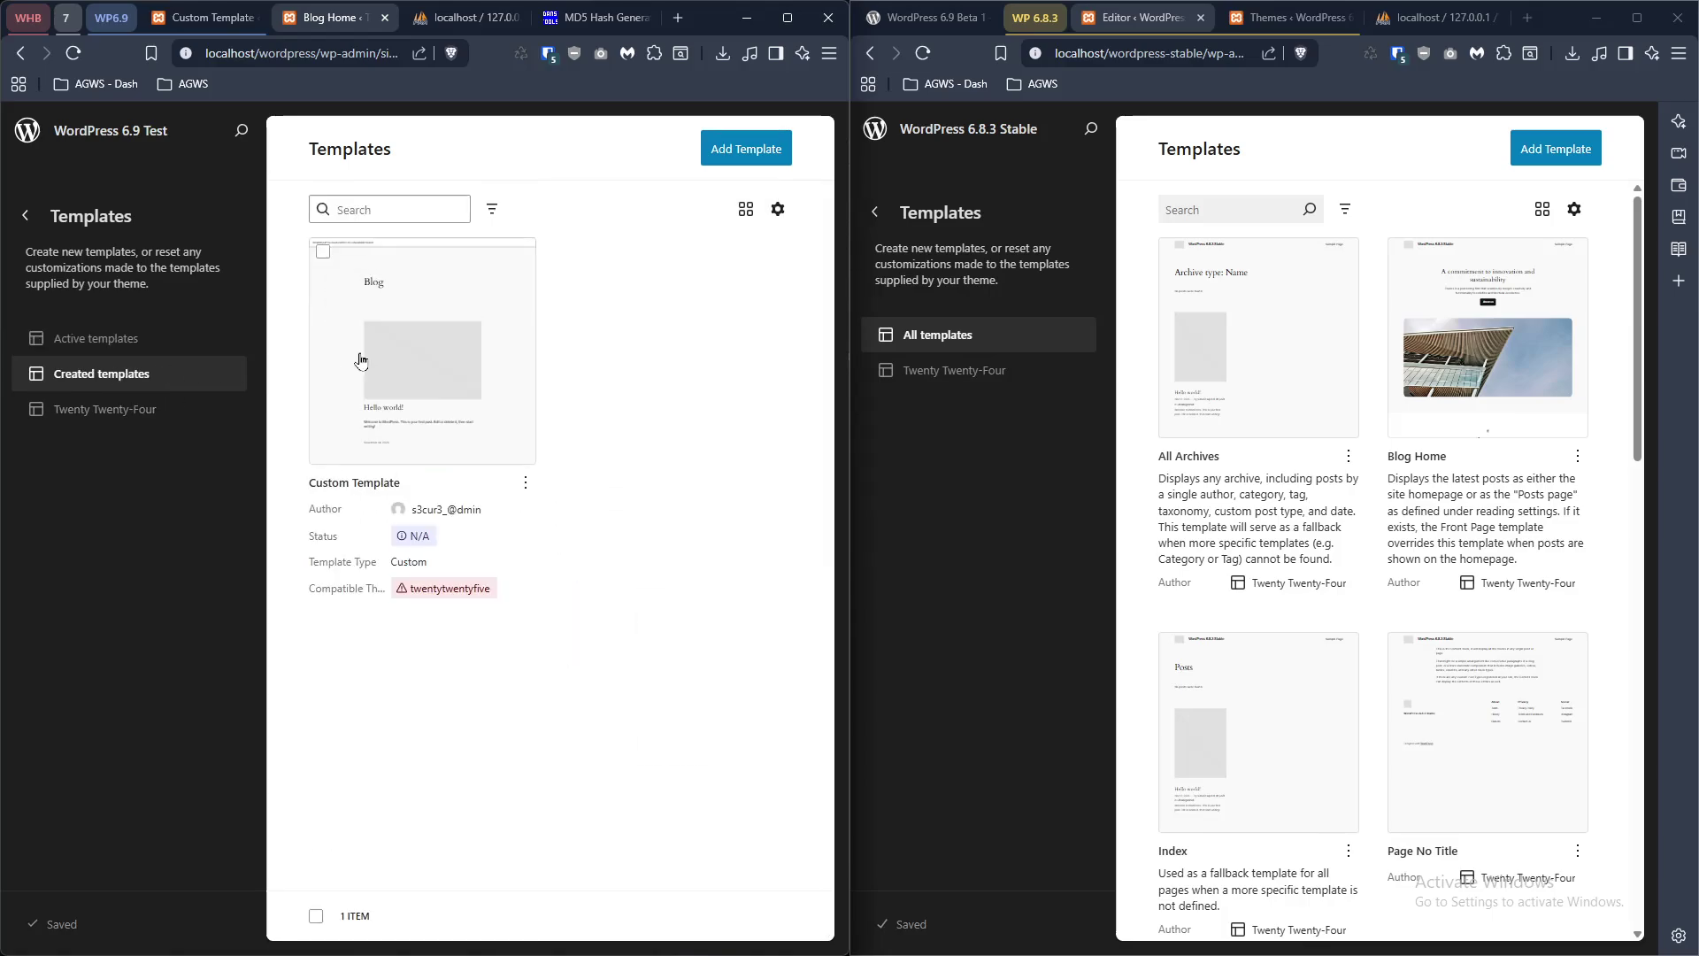
pyautogui.doubleClick(433, 590)
# - Open Custom Template and scroll its canvas to check the header and footer notices
pyautogui.click(440, 372)
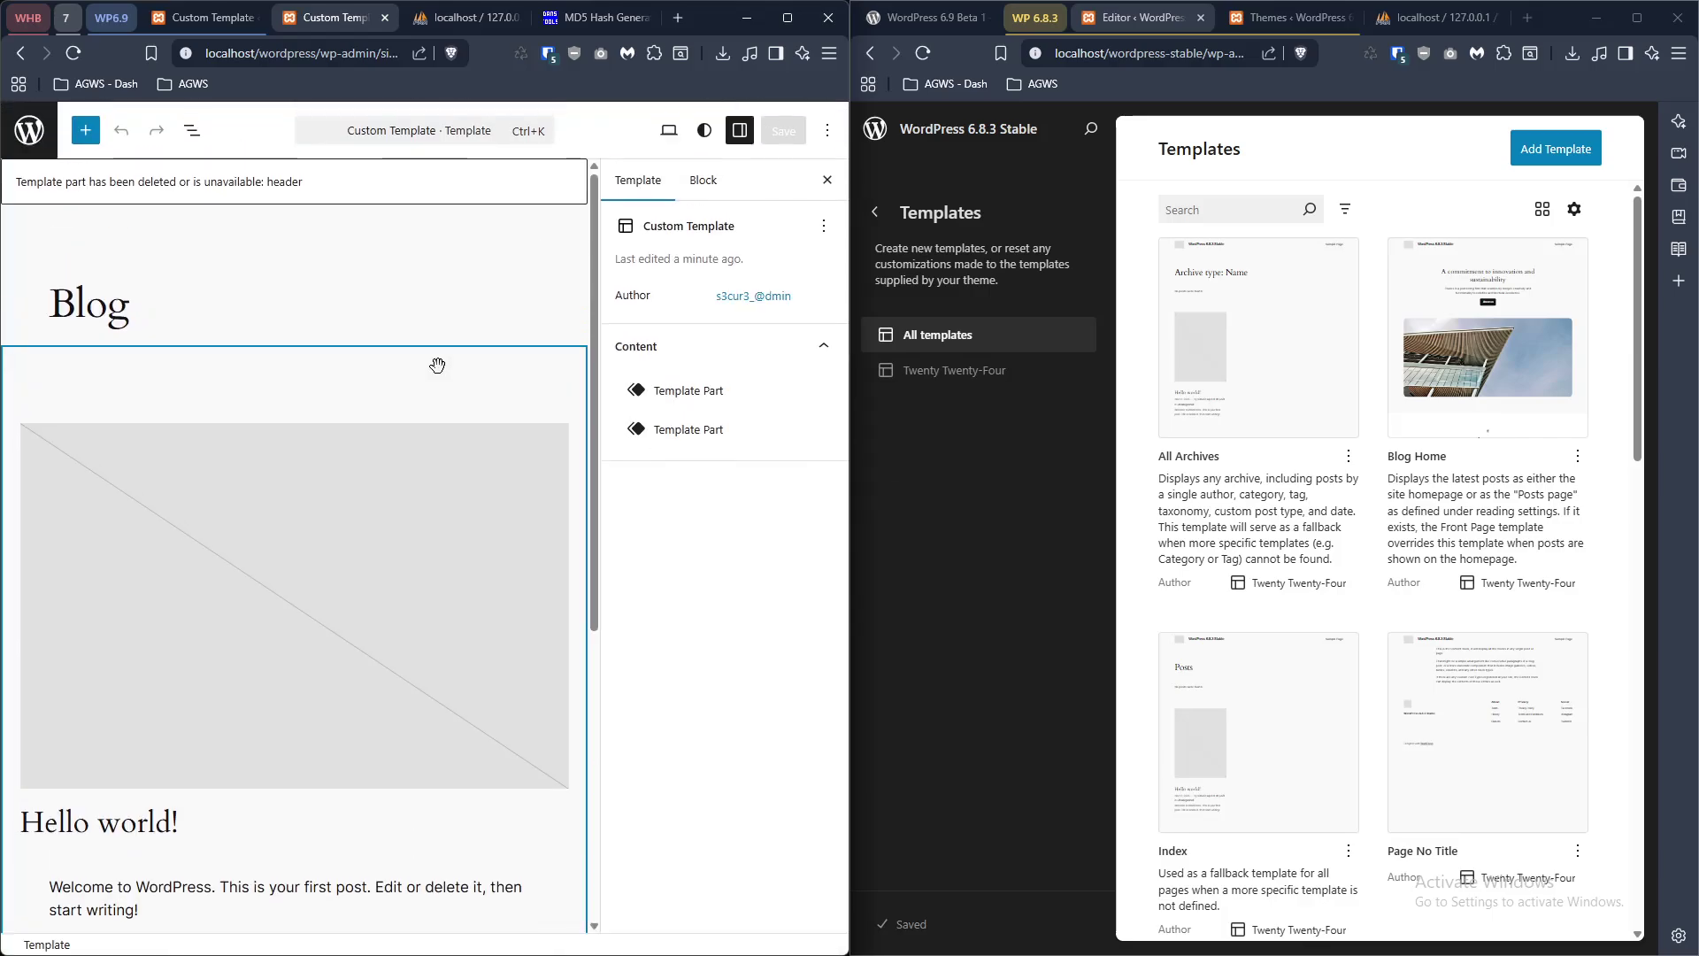
pyautogui.scroll(-5, 326, 443)
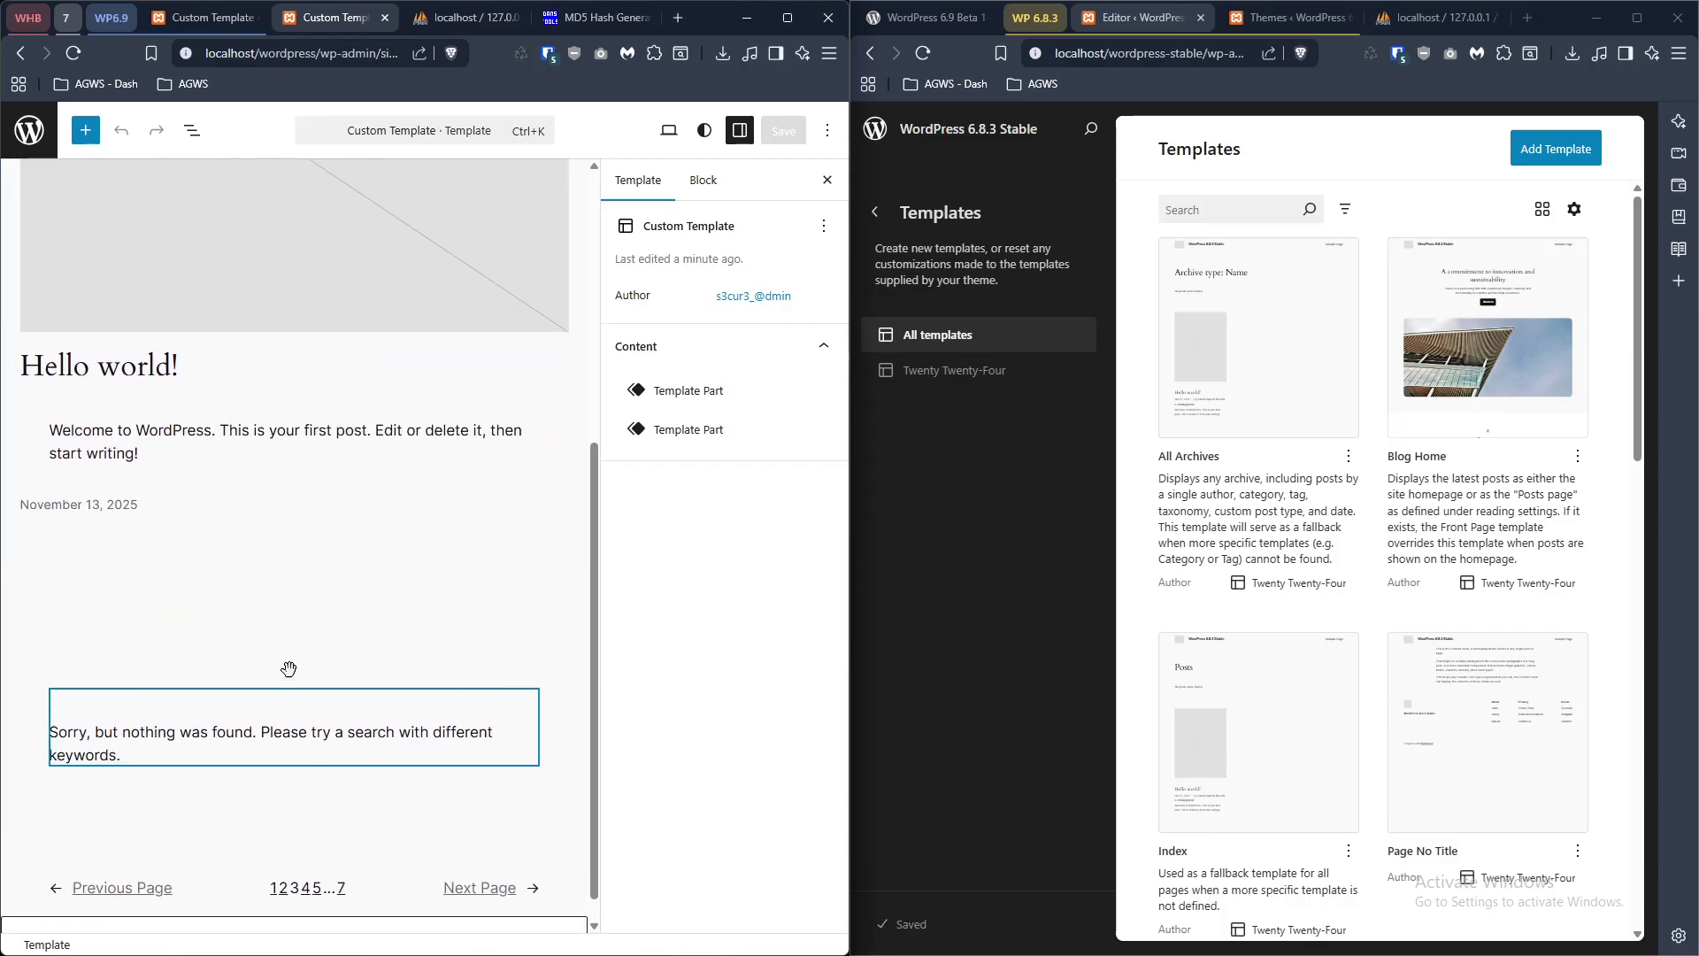
pyautogui.scroll(5, 274, 579)
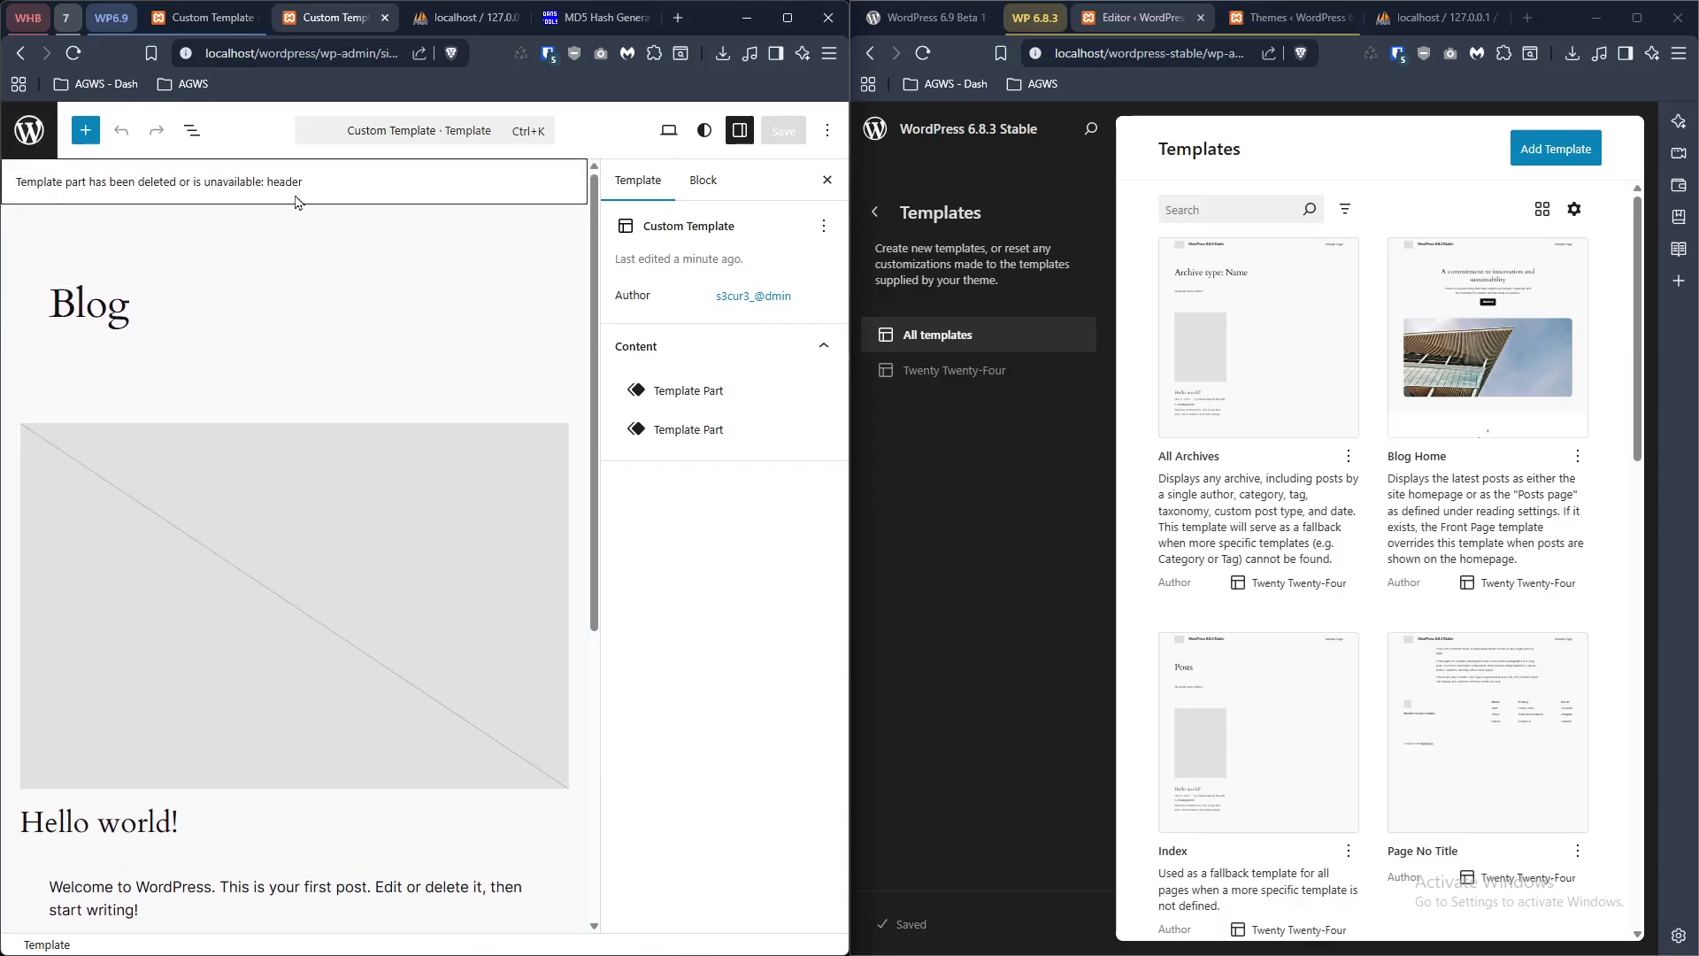
pyautogui.scroll(-5, 336, 380)
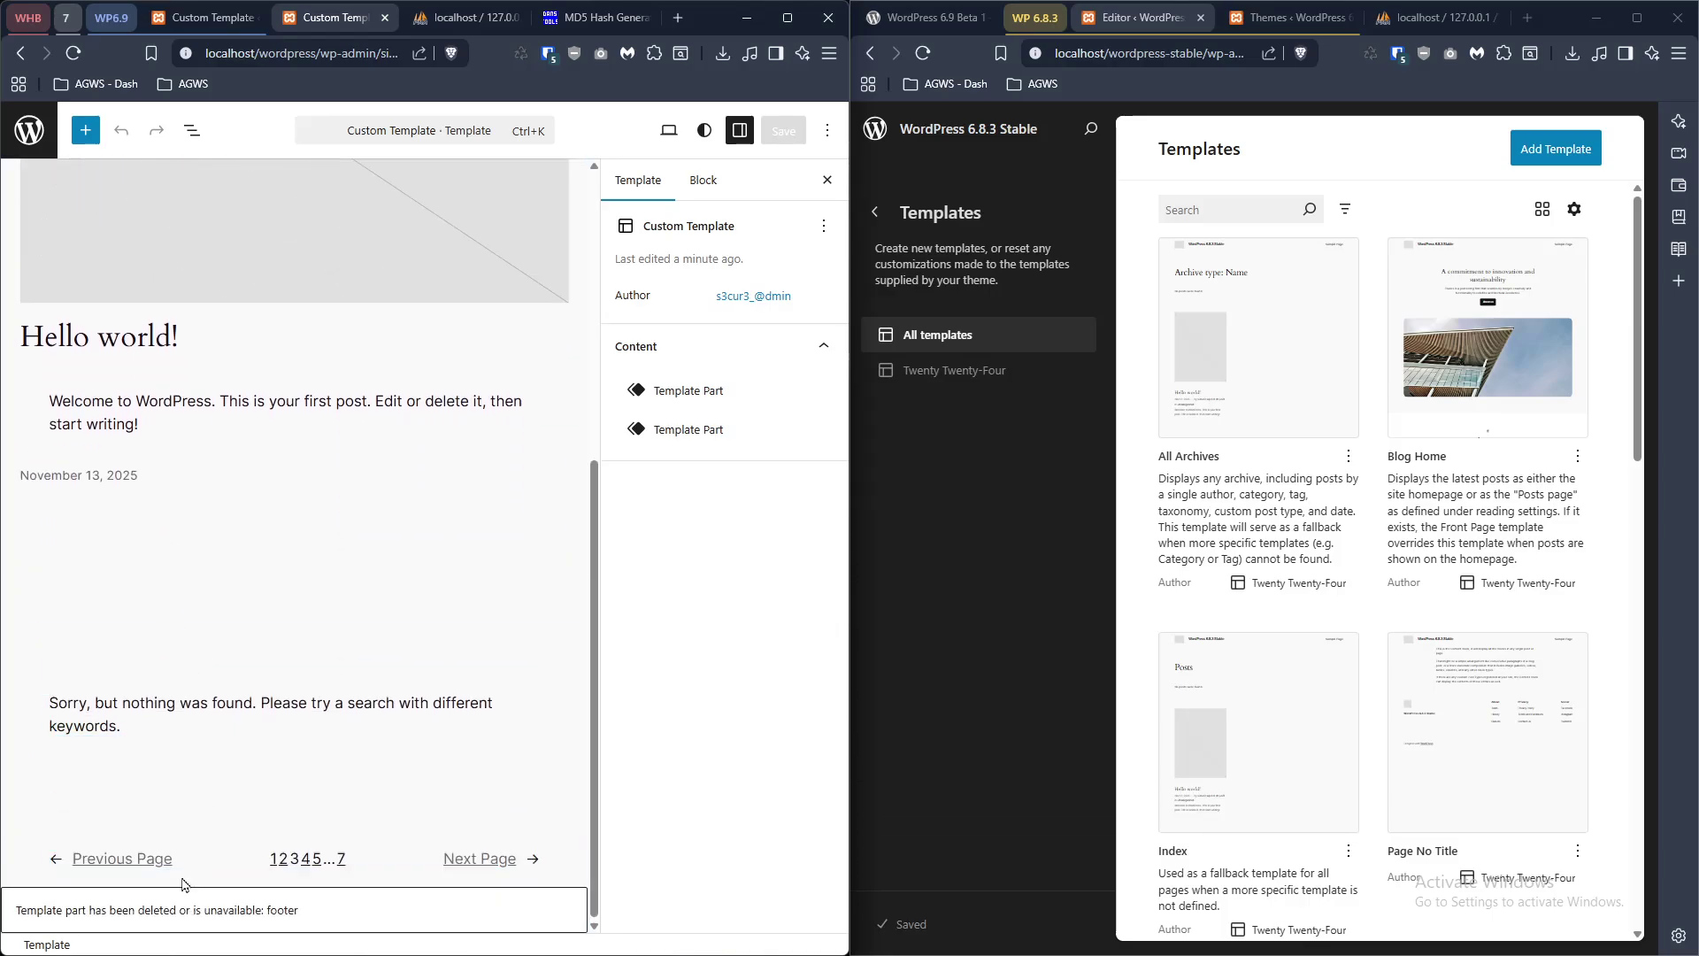
pyautogui.scroll(5, 332, 786)
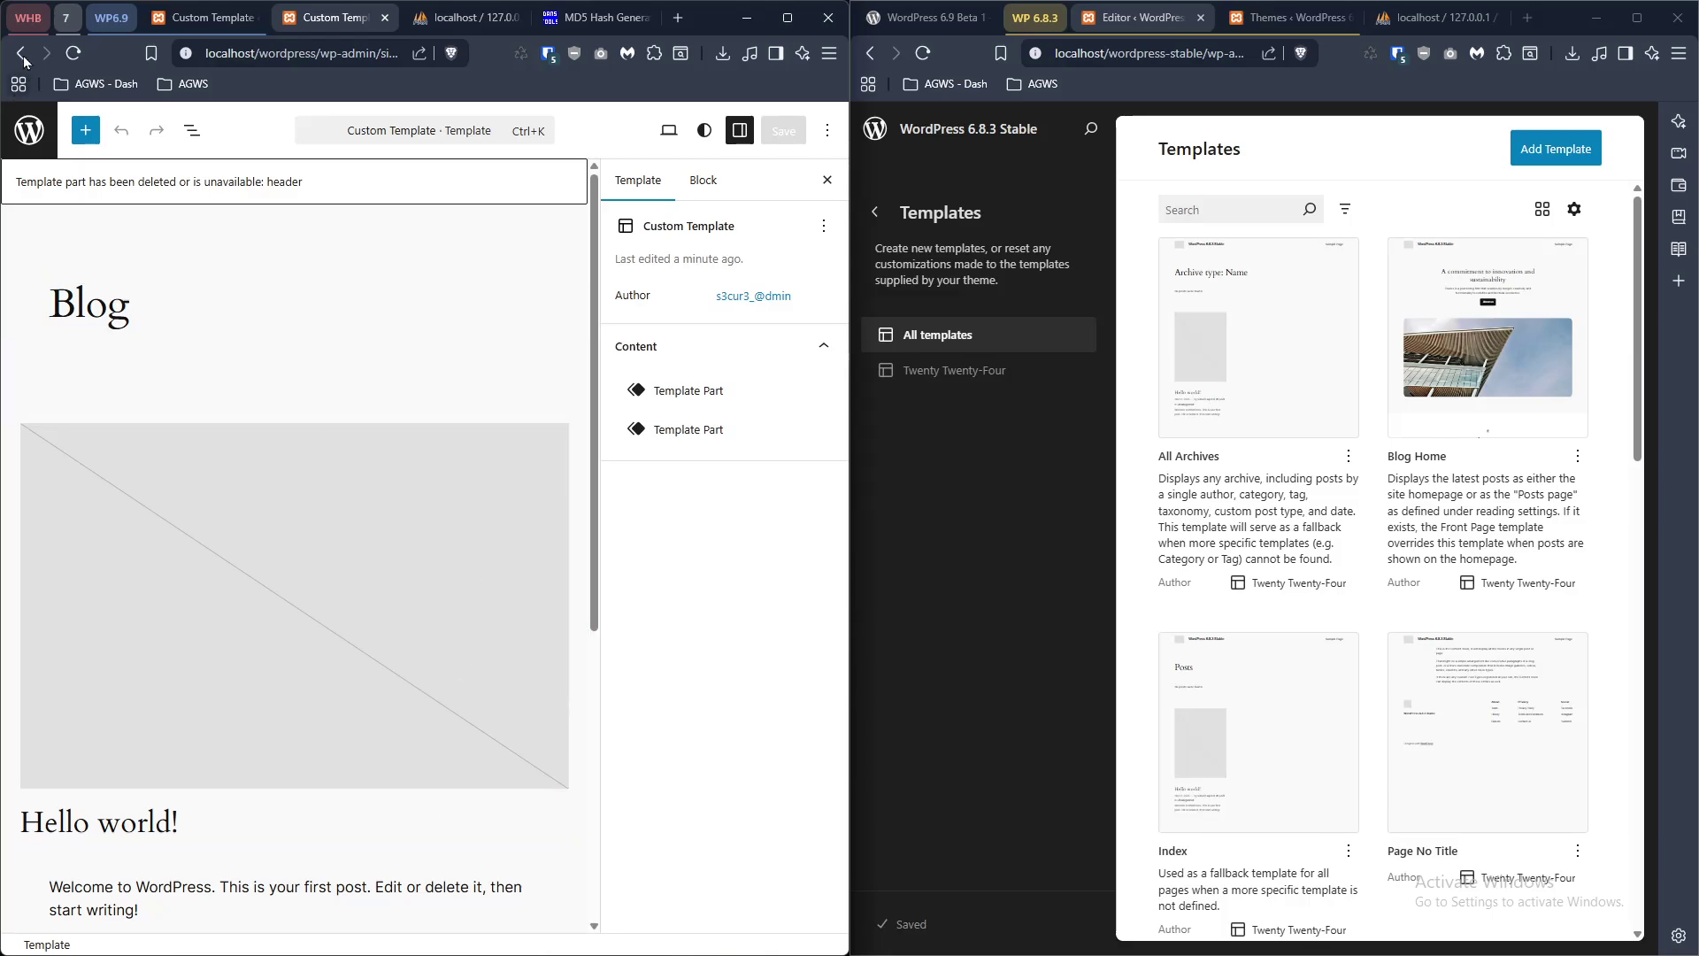
# - Switch the 6.8.3 list to All templates and search 'cu' for custom templates
pyautogui.click(940, 369)
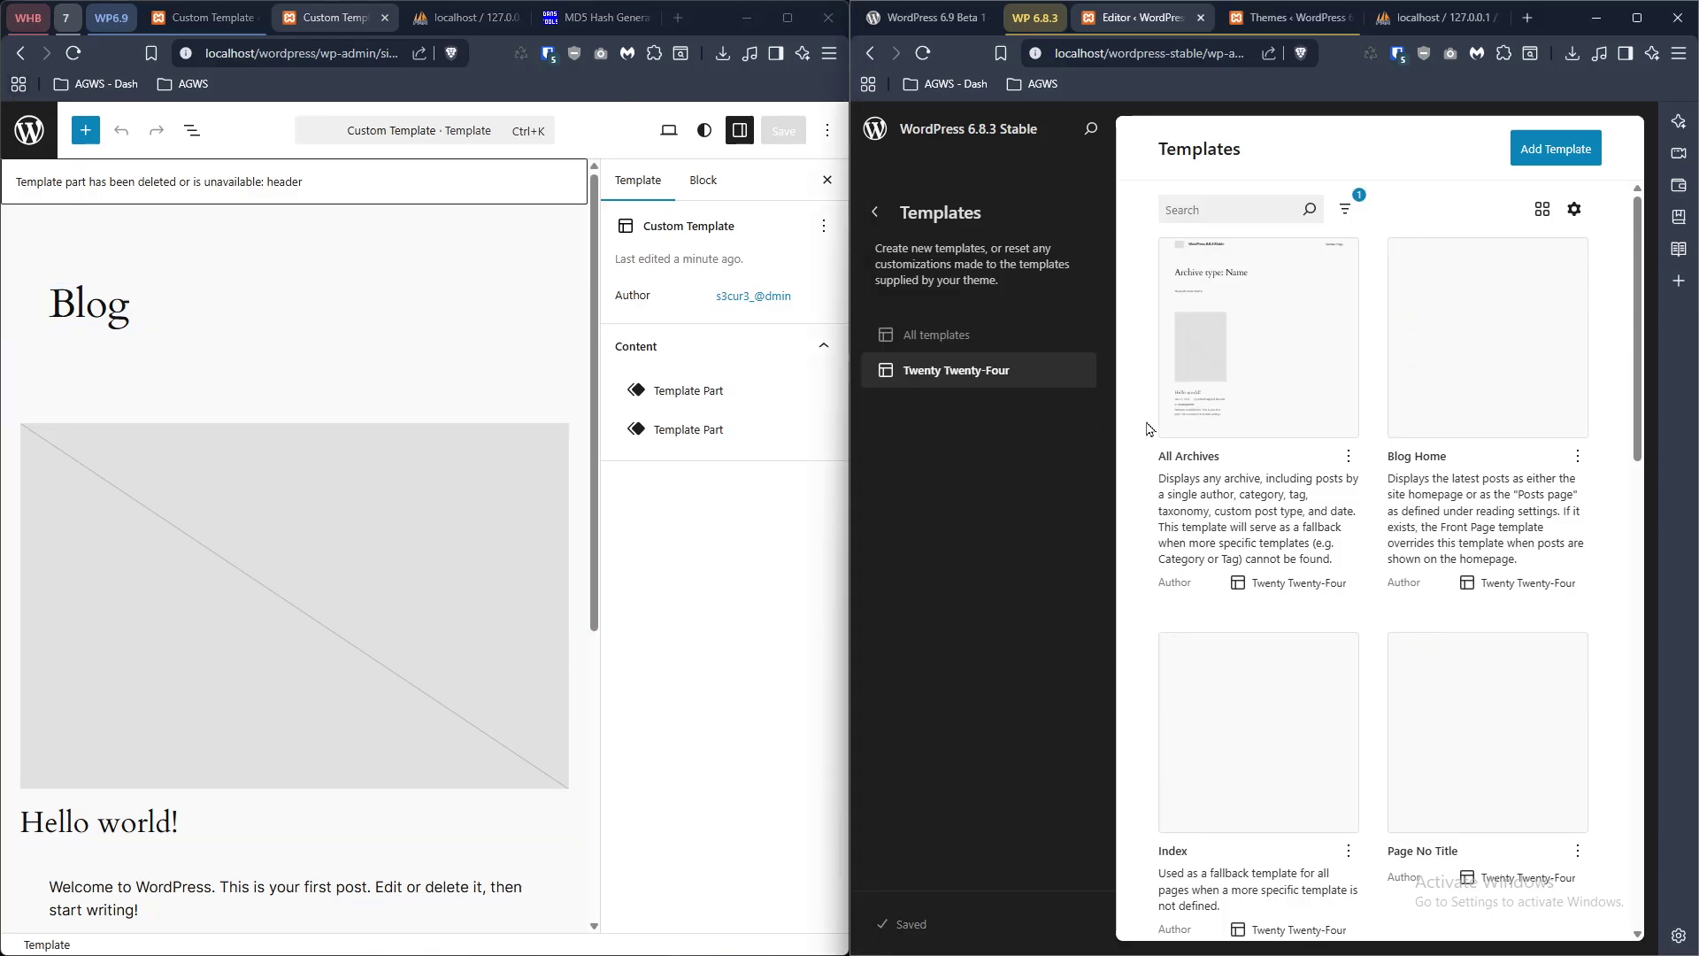
pyautogui.scroll(-10, 1305, 581)
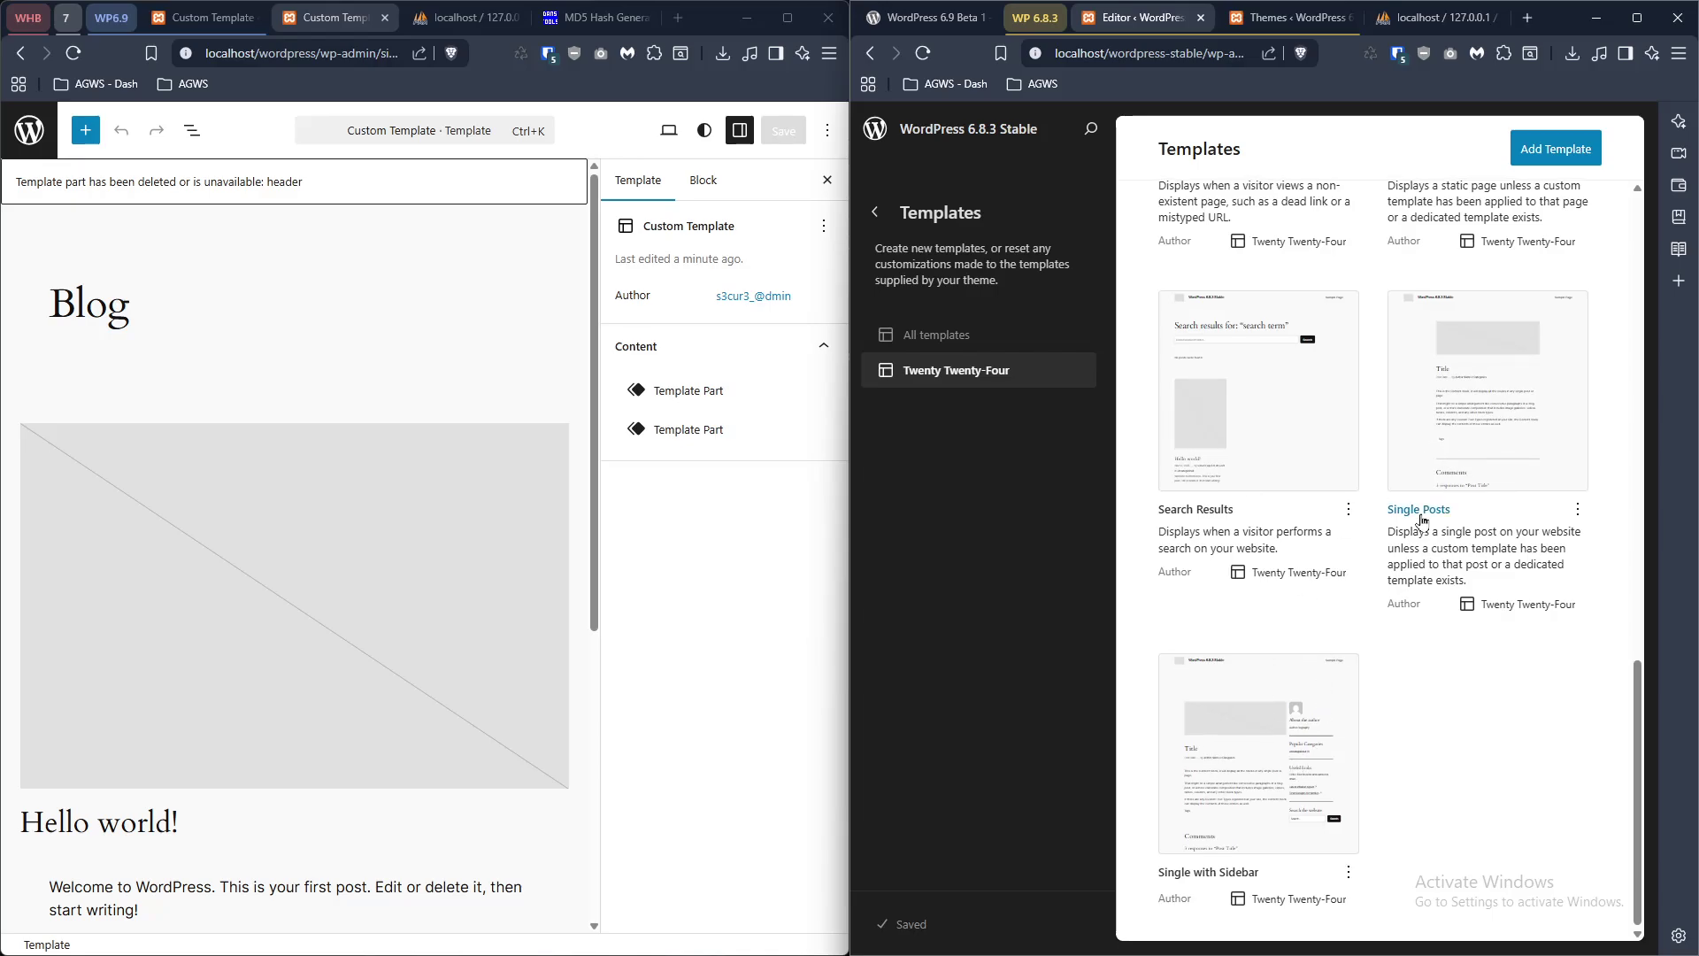
pyautogui.scroll(10, 1421, 520)
pyautogui.click(1205, 207)
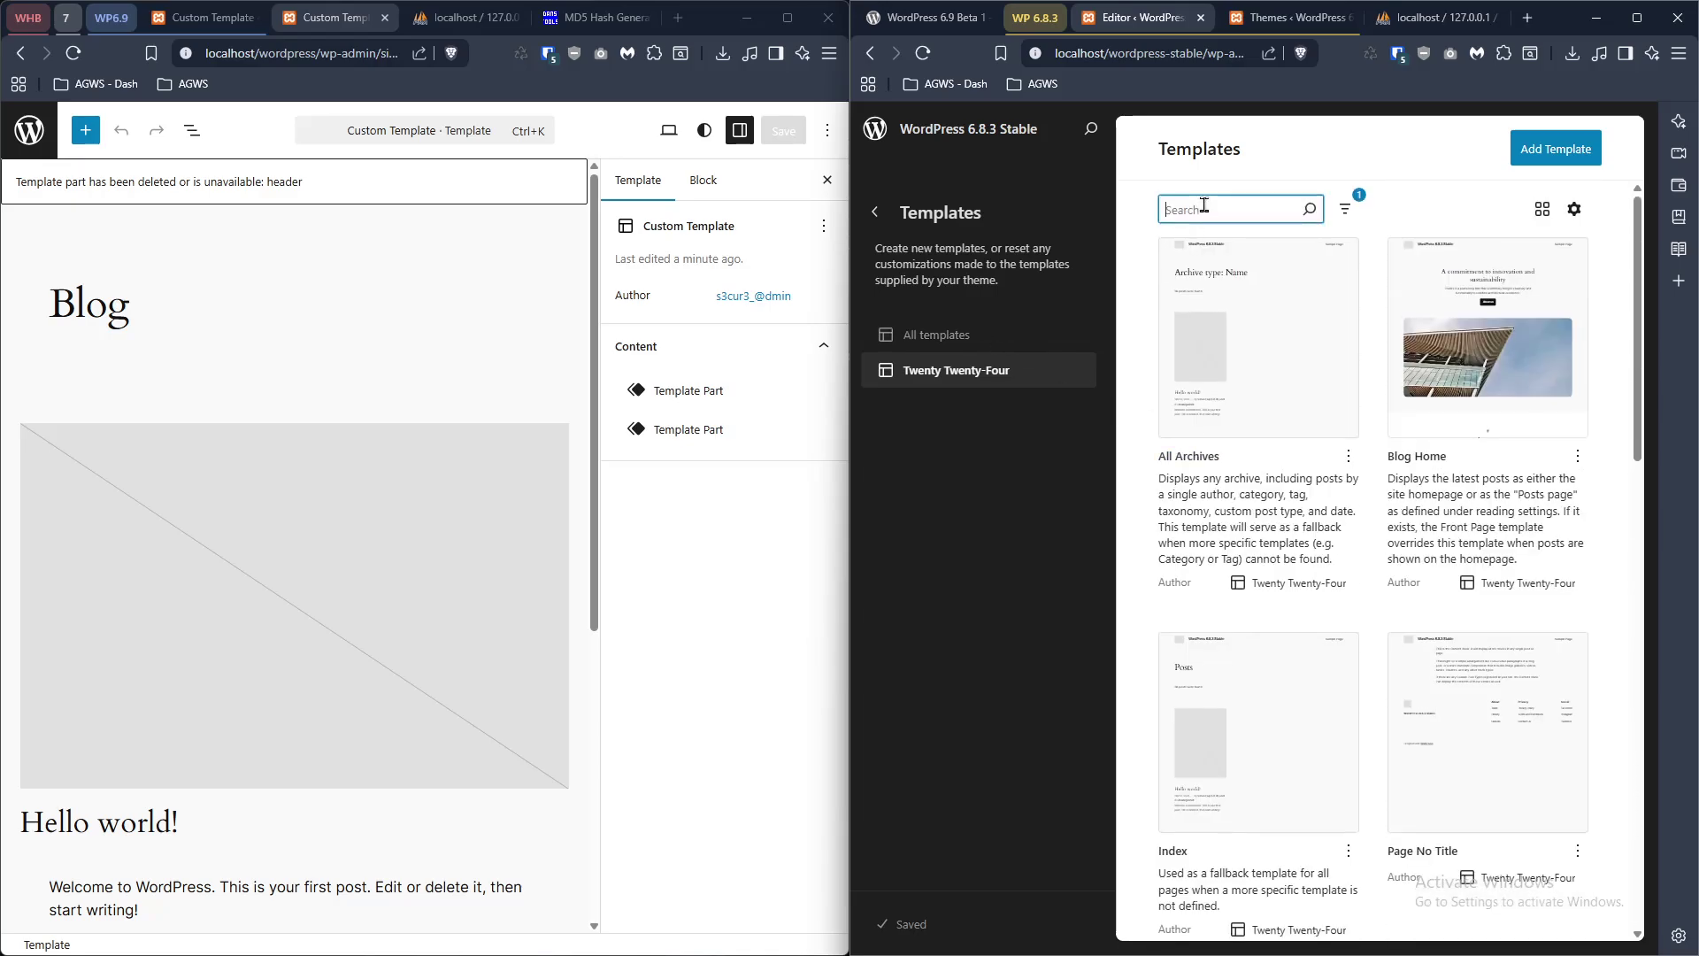
pyautogui.click(988, 334)
pyautogui.click(1211, 203)
pyautogui.write('c')
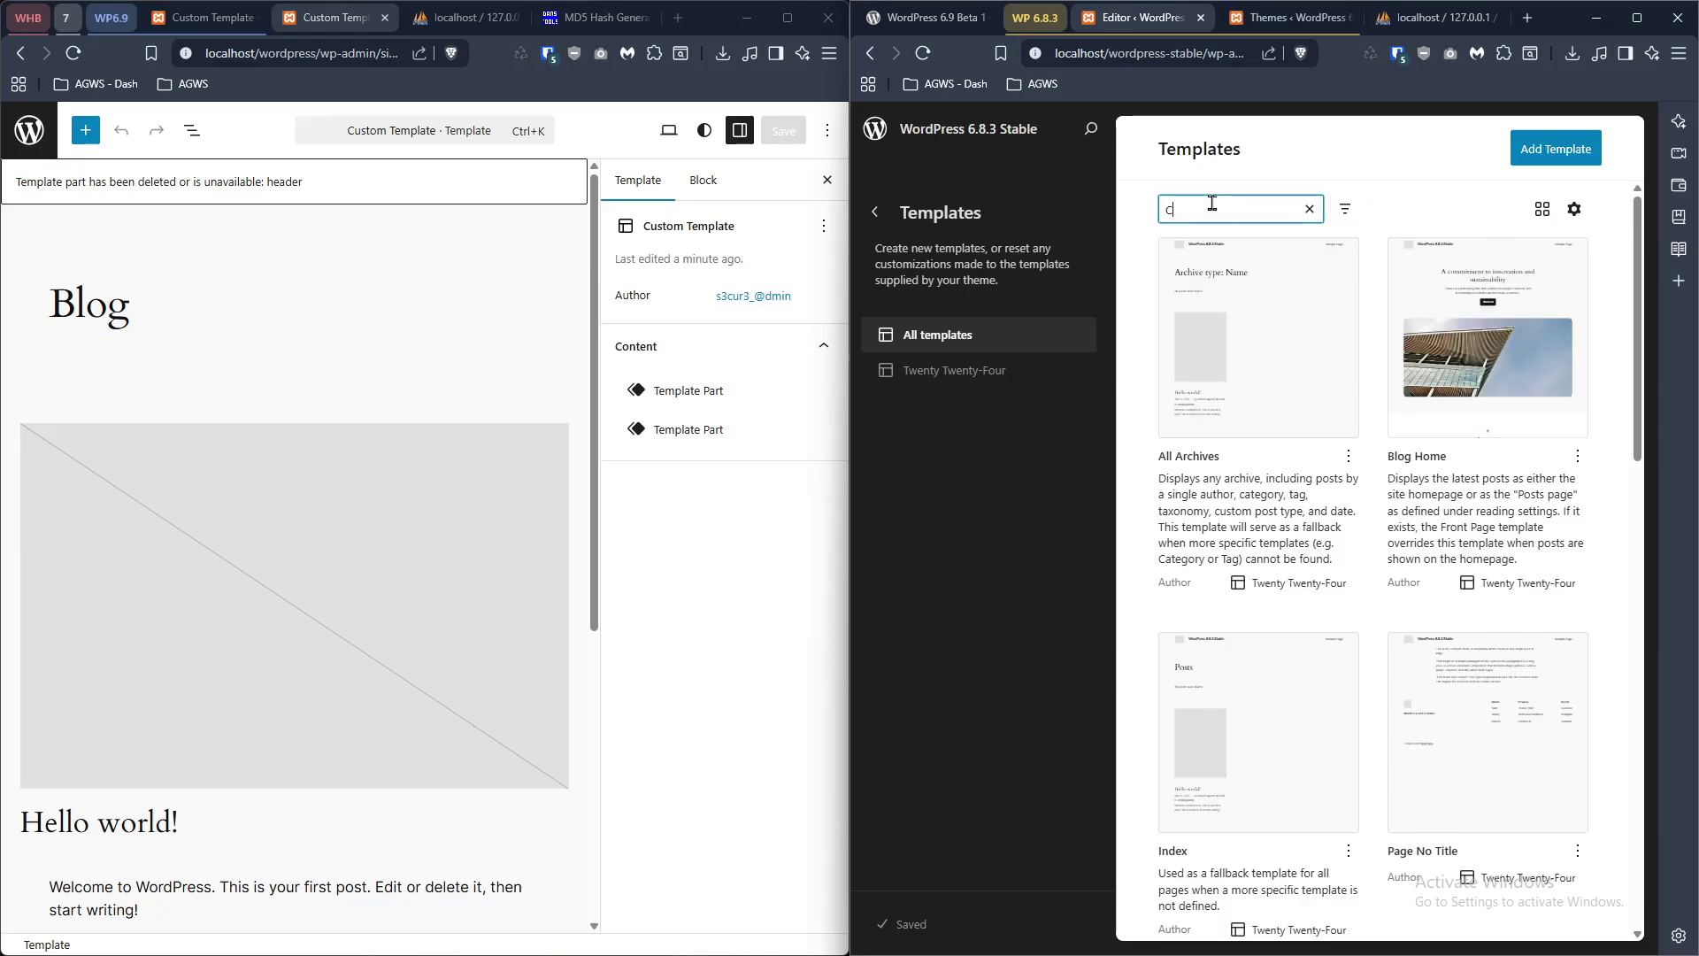
pyautogui.write('u')
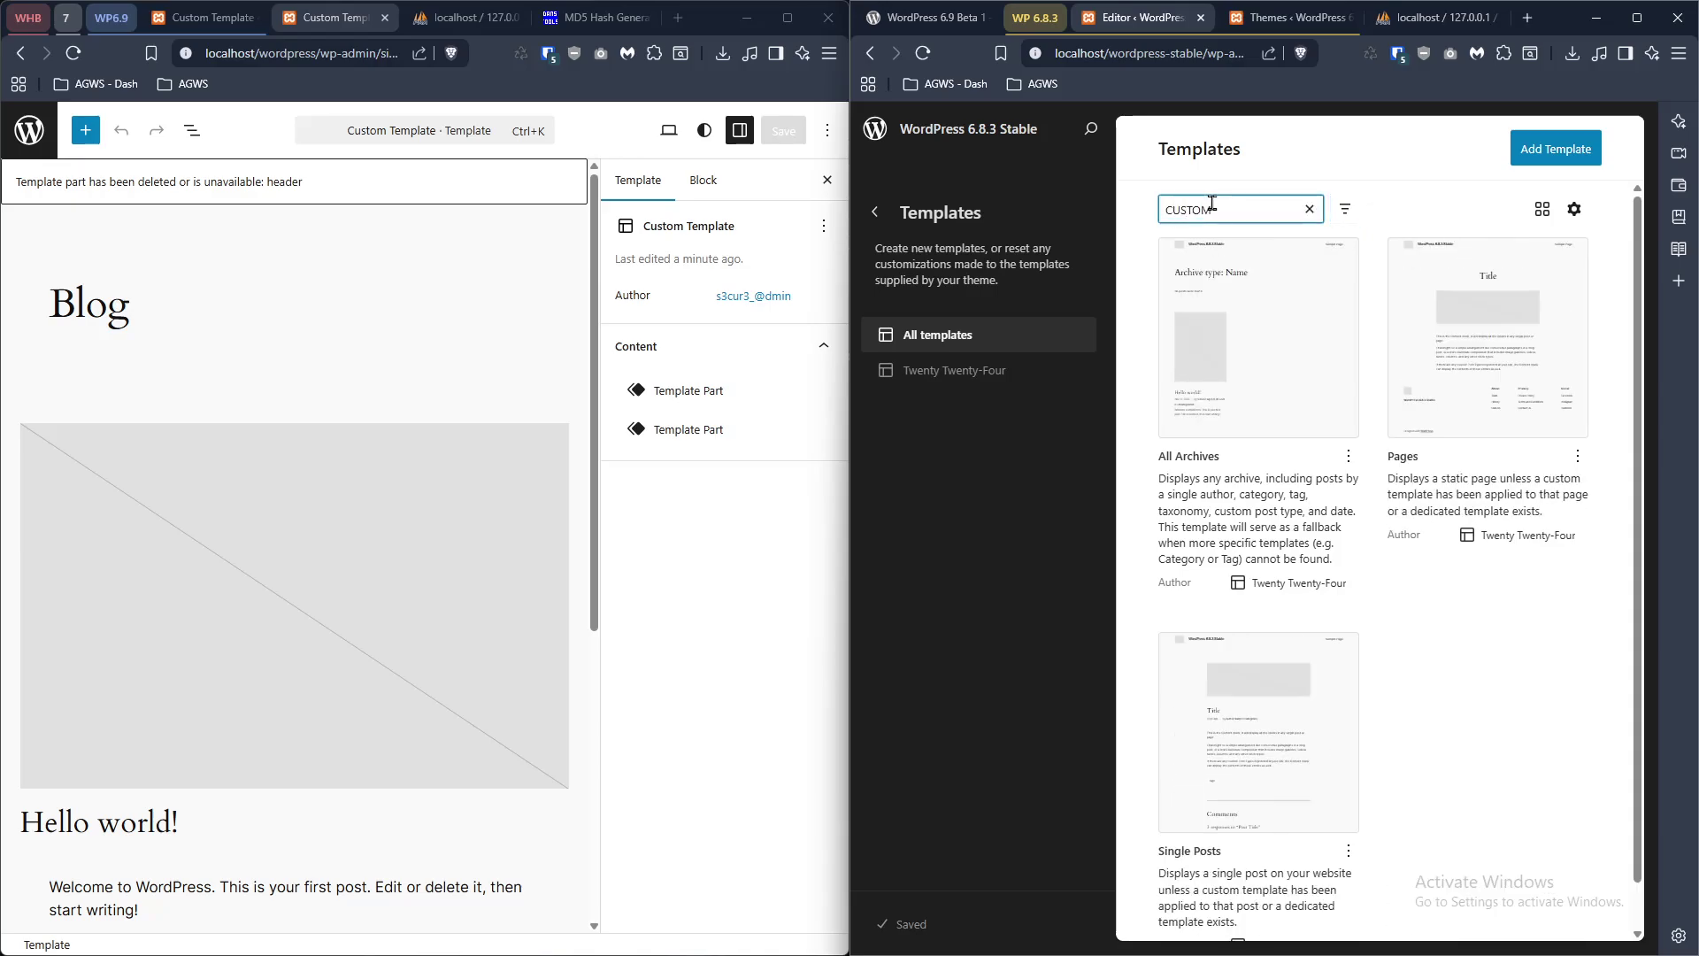
pyautogui.scroll(-1, 1279, 641)
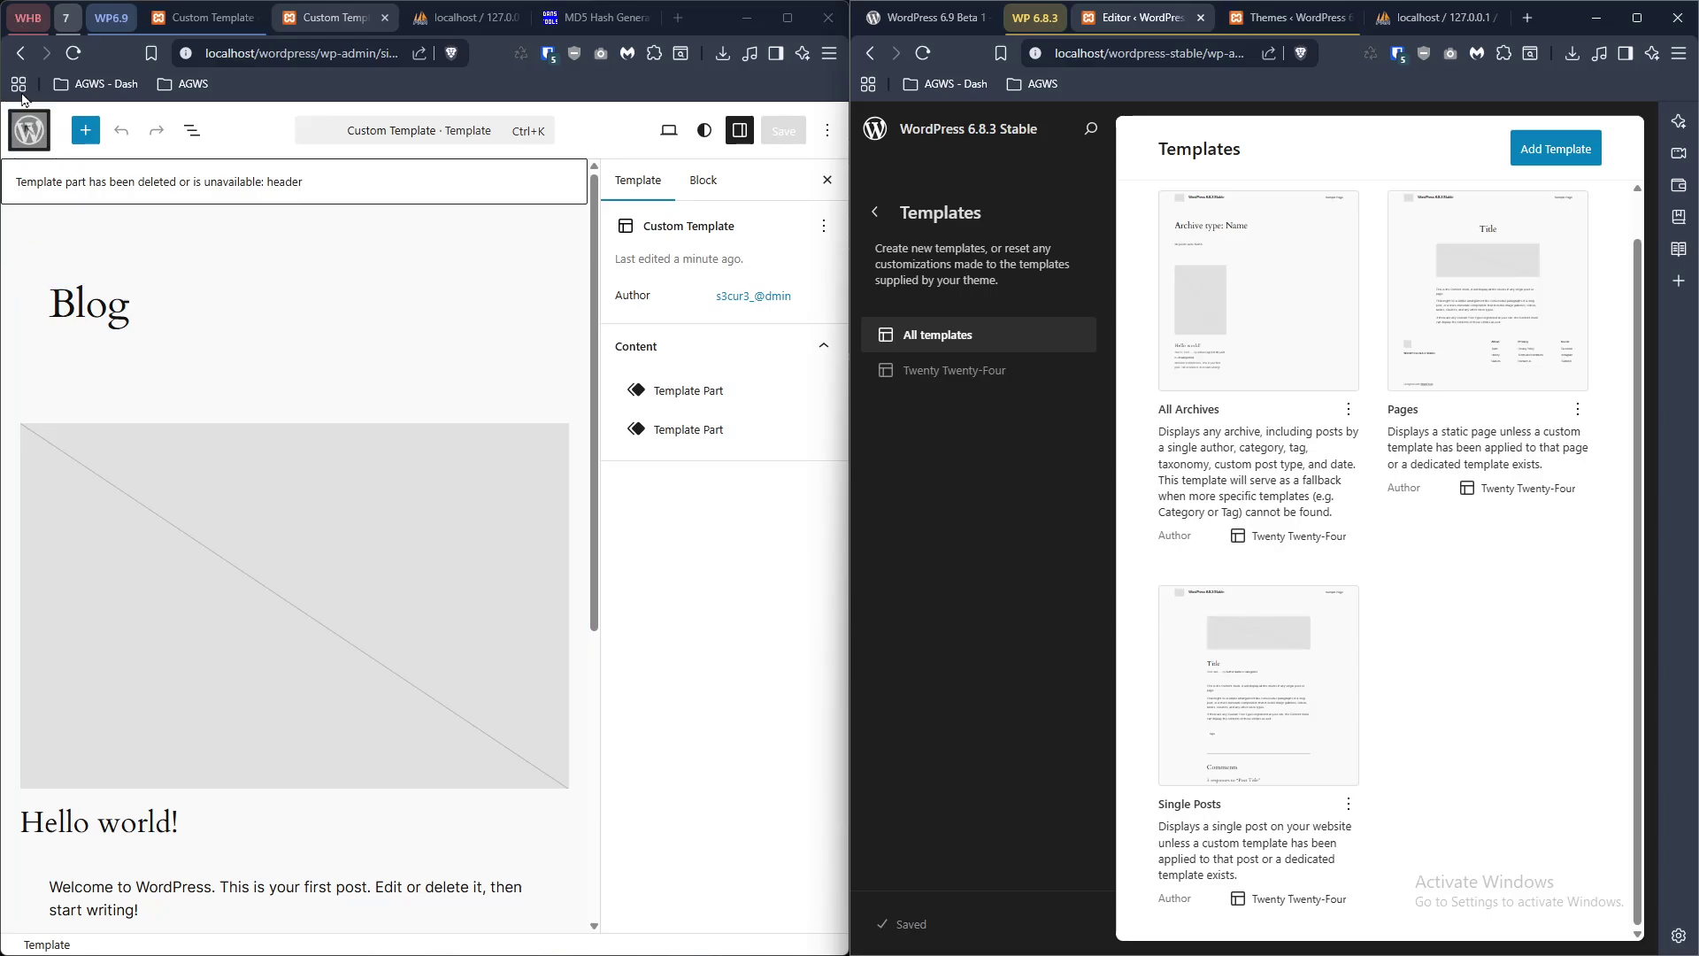
# - Scroll through the 6.9 custom template canvas, then return to the Active templates list
pyautogui.scroll(-4, 255, 598)
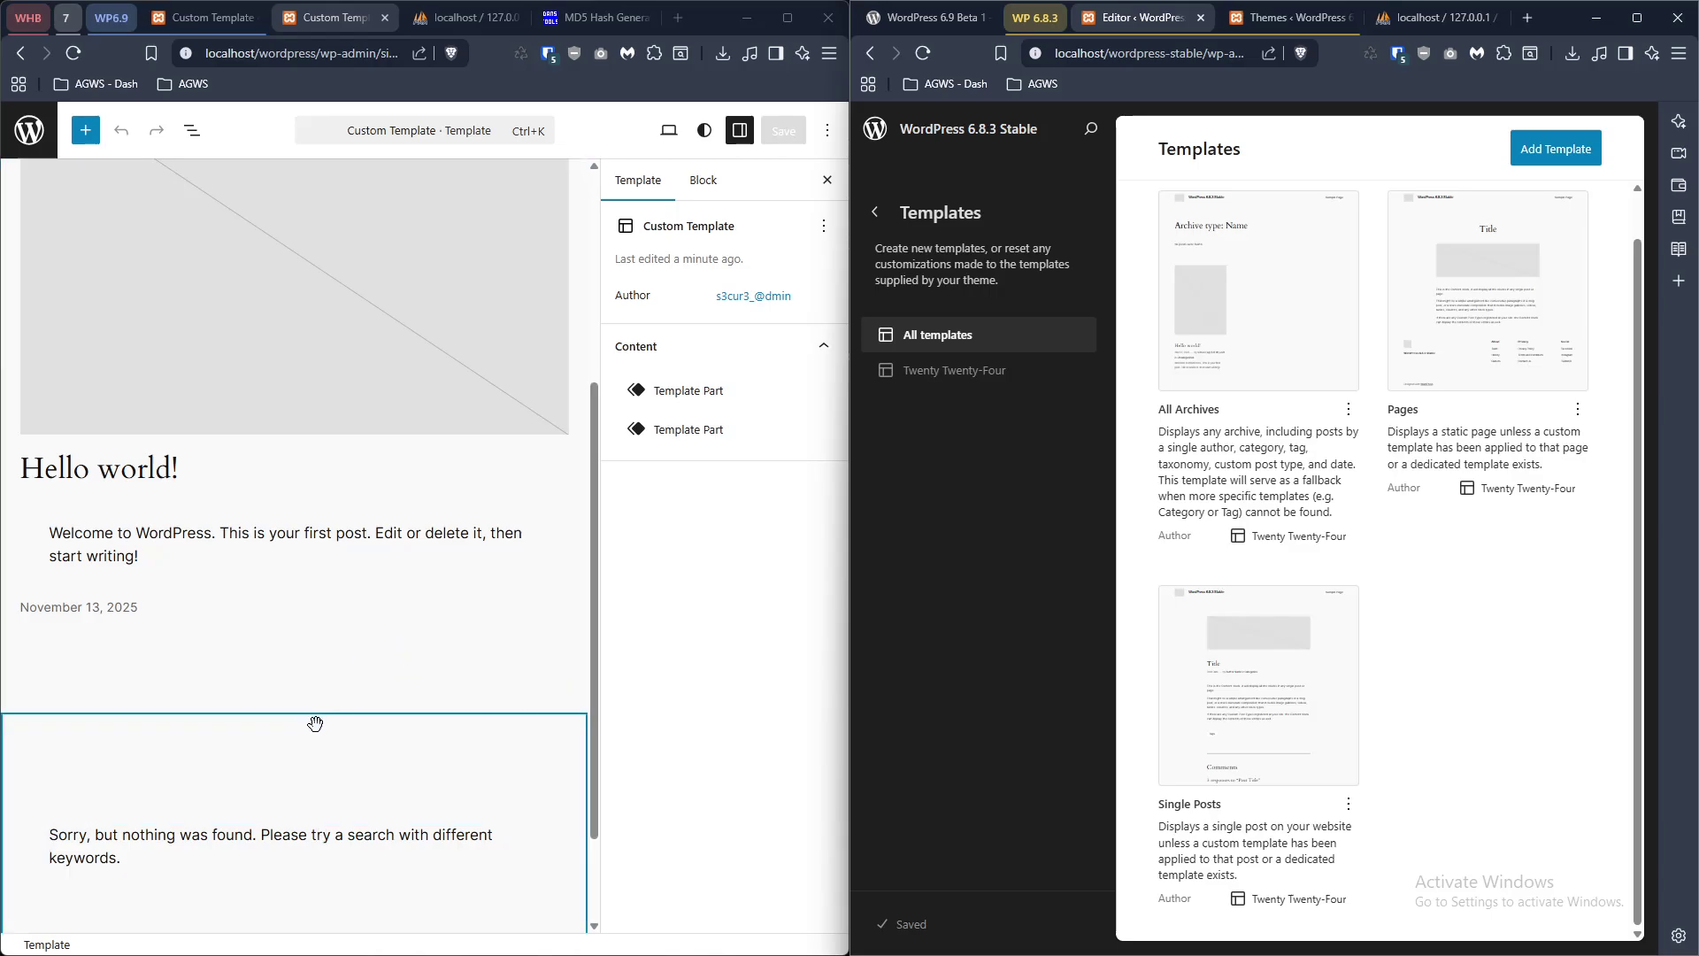
pyautogui.scroll(5, 315, 720)
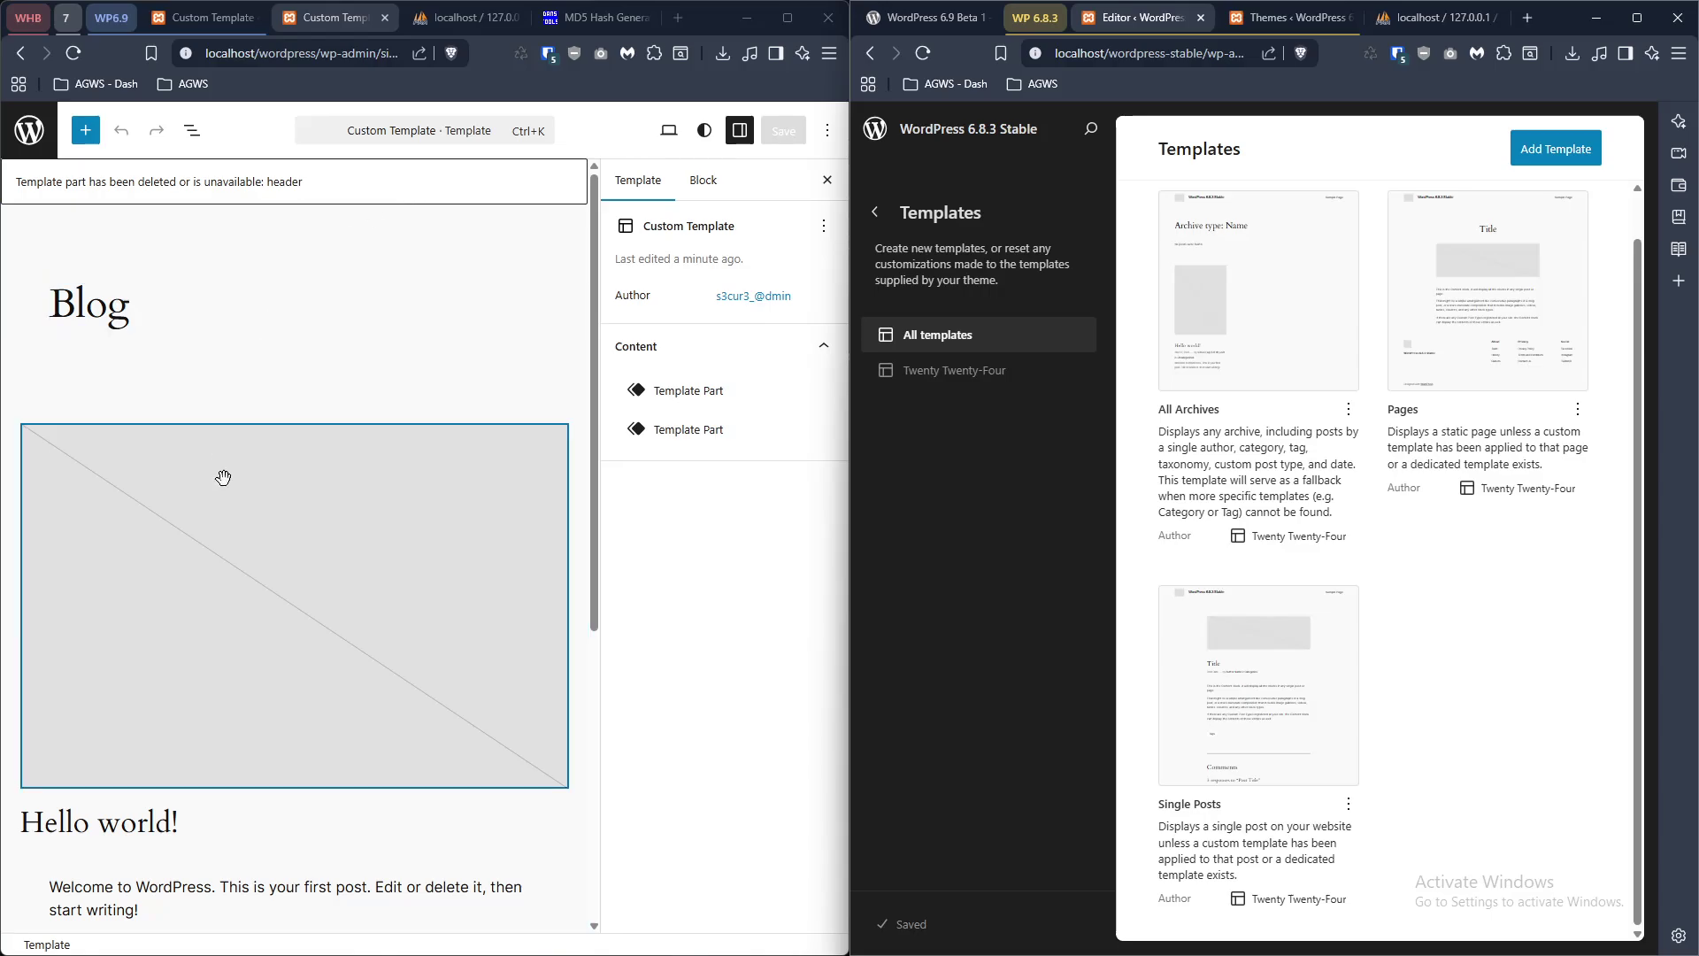
pyautogui.scroll(-4, 326, 357)
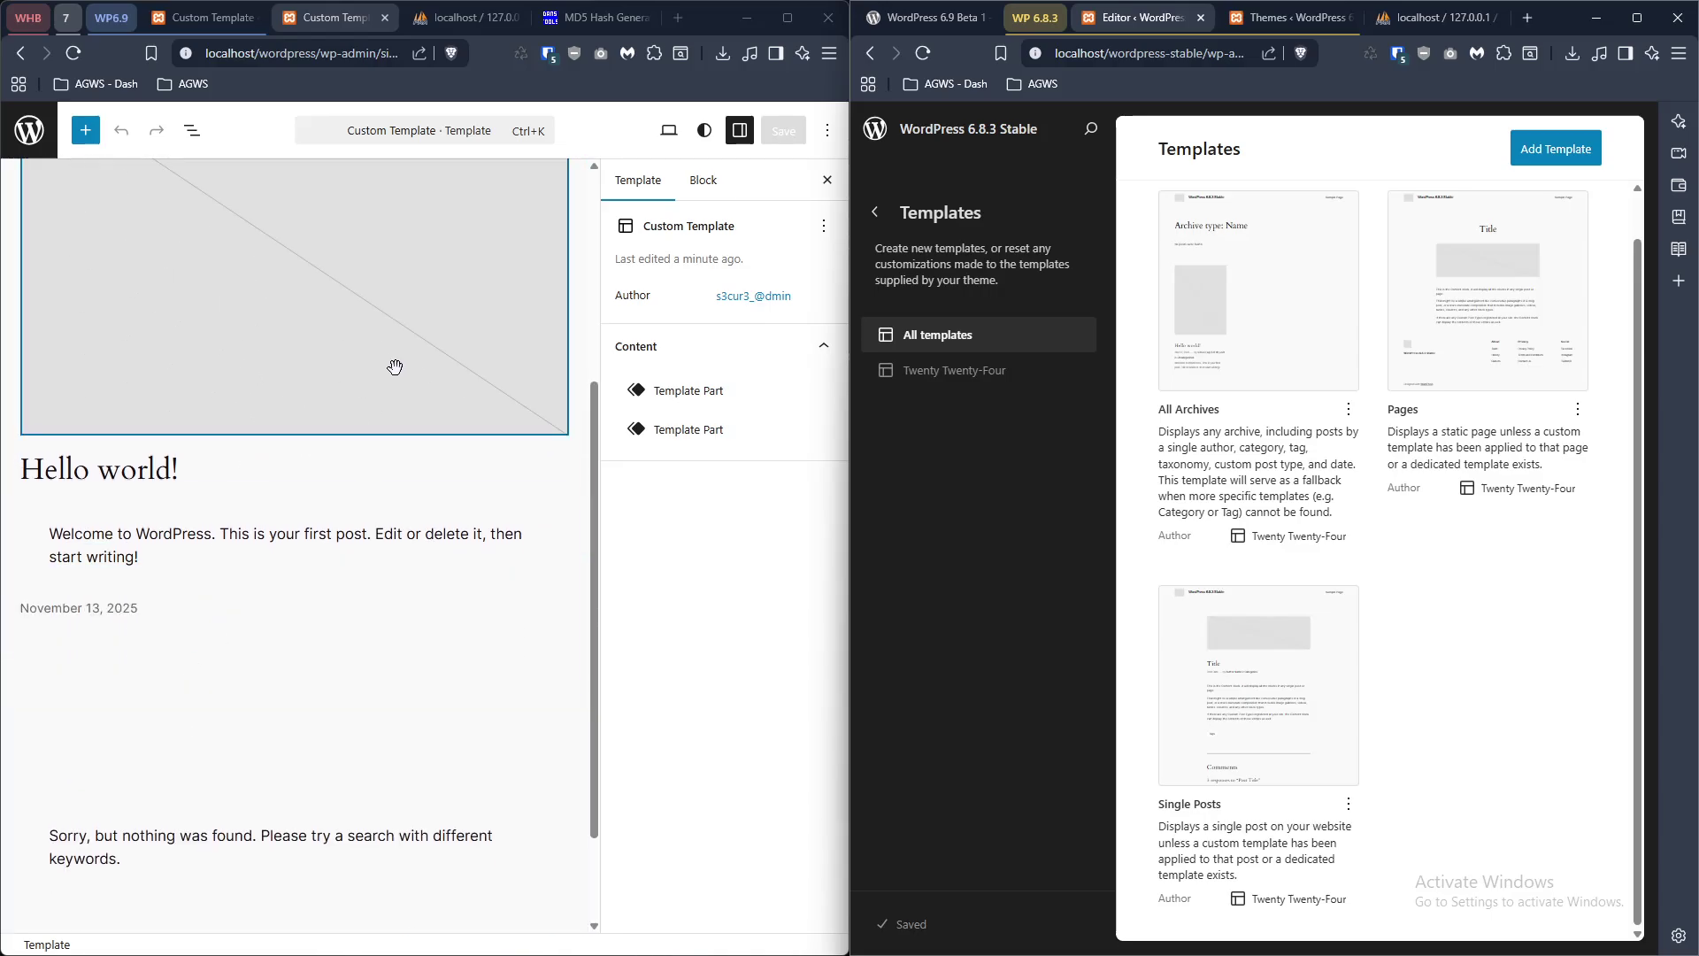
pyautogui.scroll(4, 382, 368)
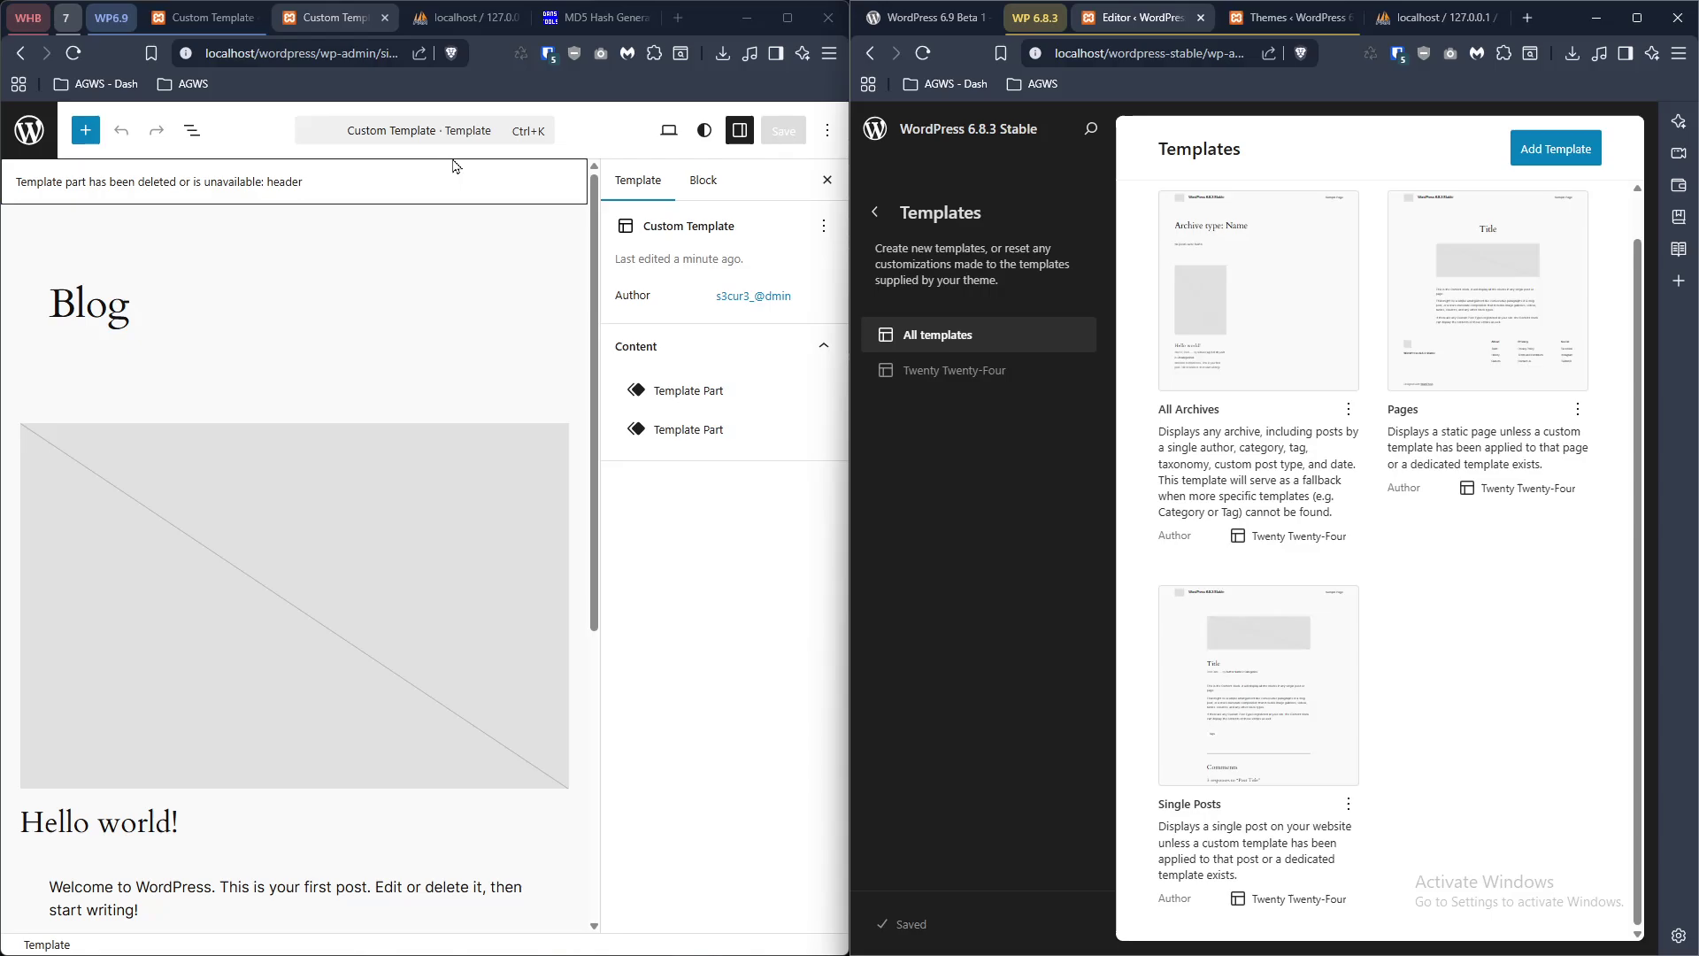
pyautogui.scroll(-5, 277, 758)
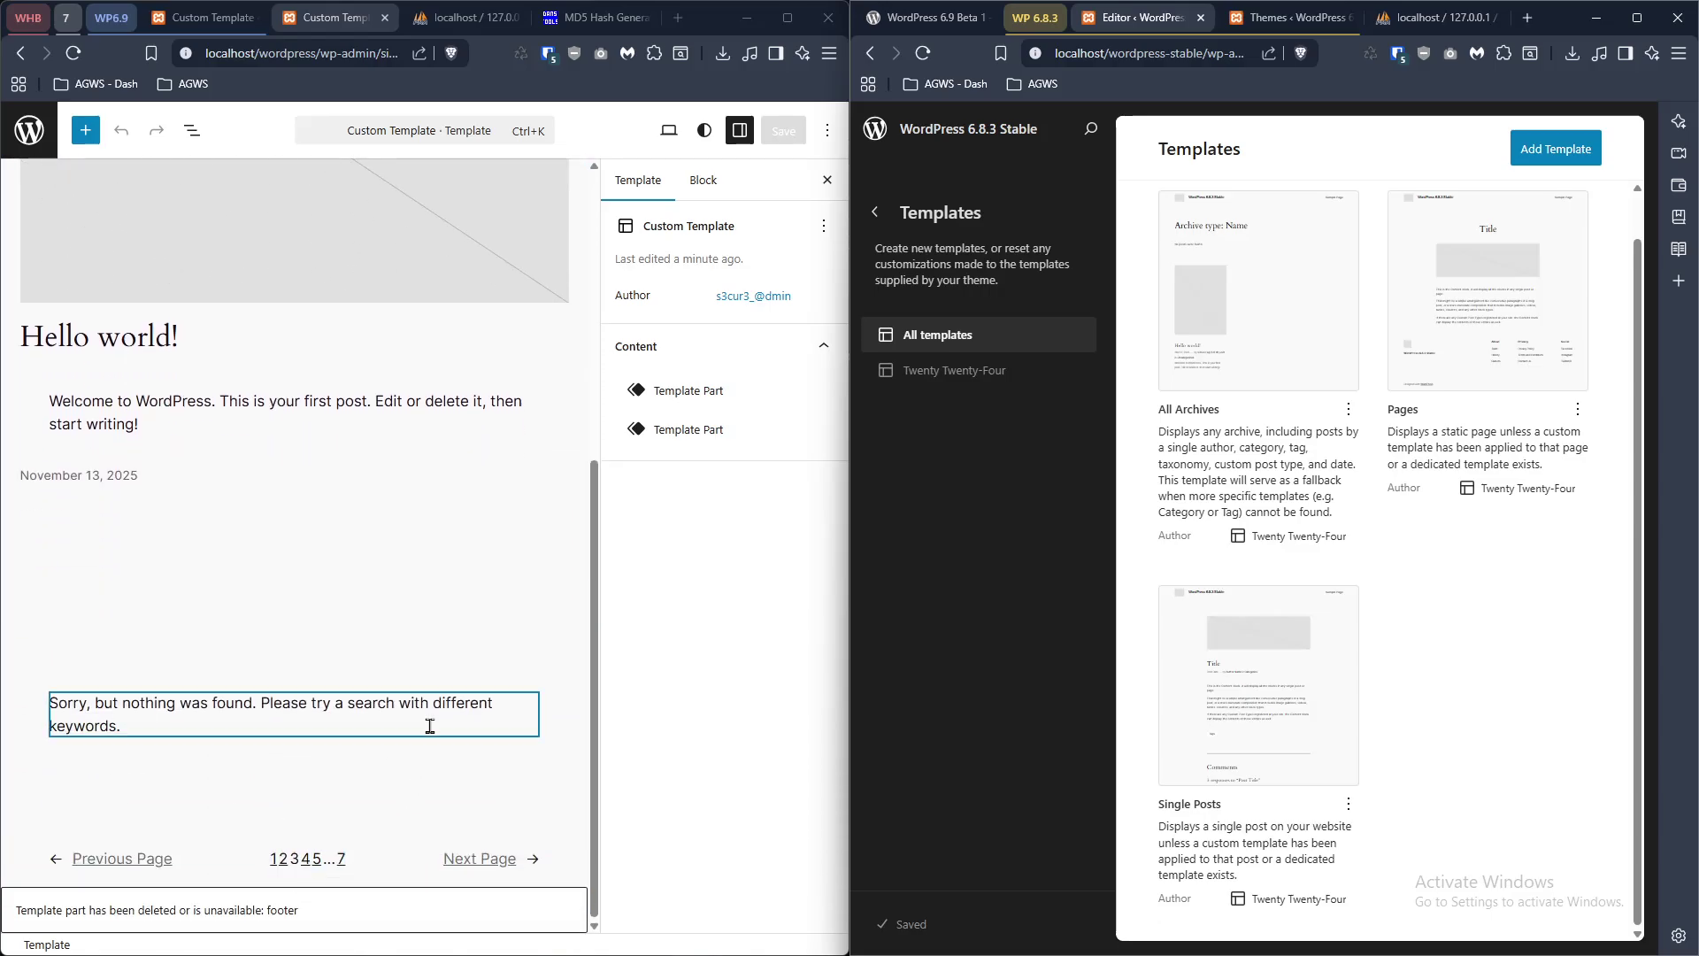
pyautogui.scroll(5, 474, 617)
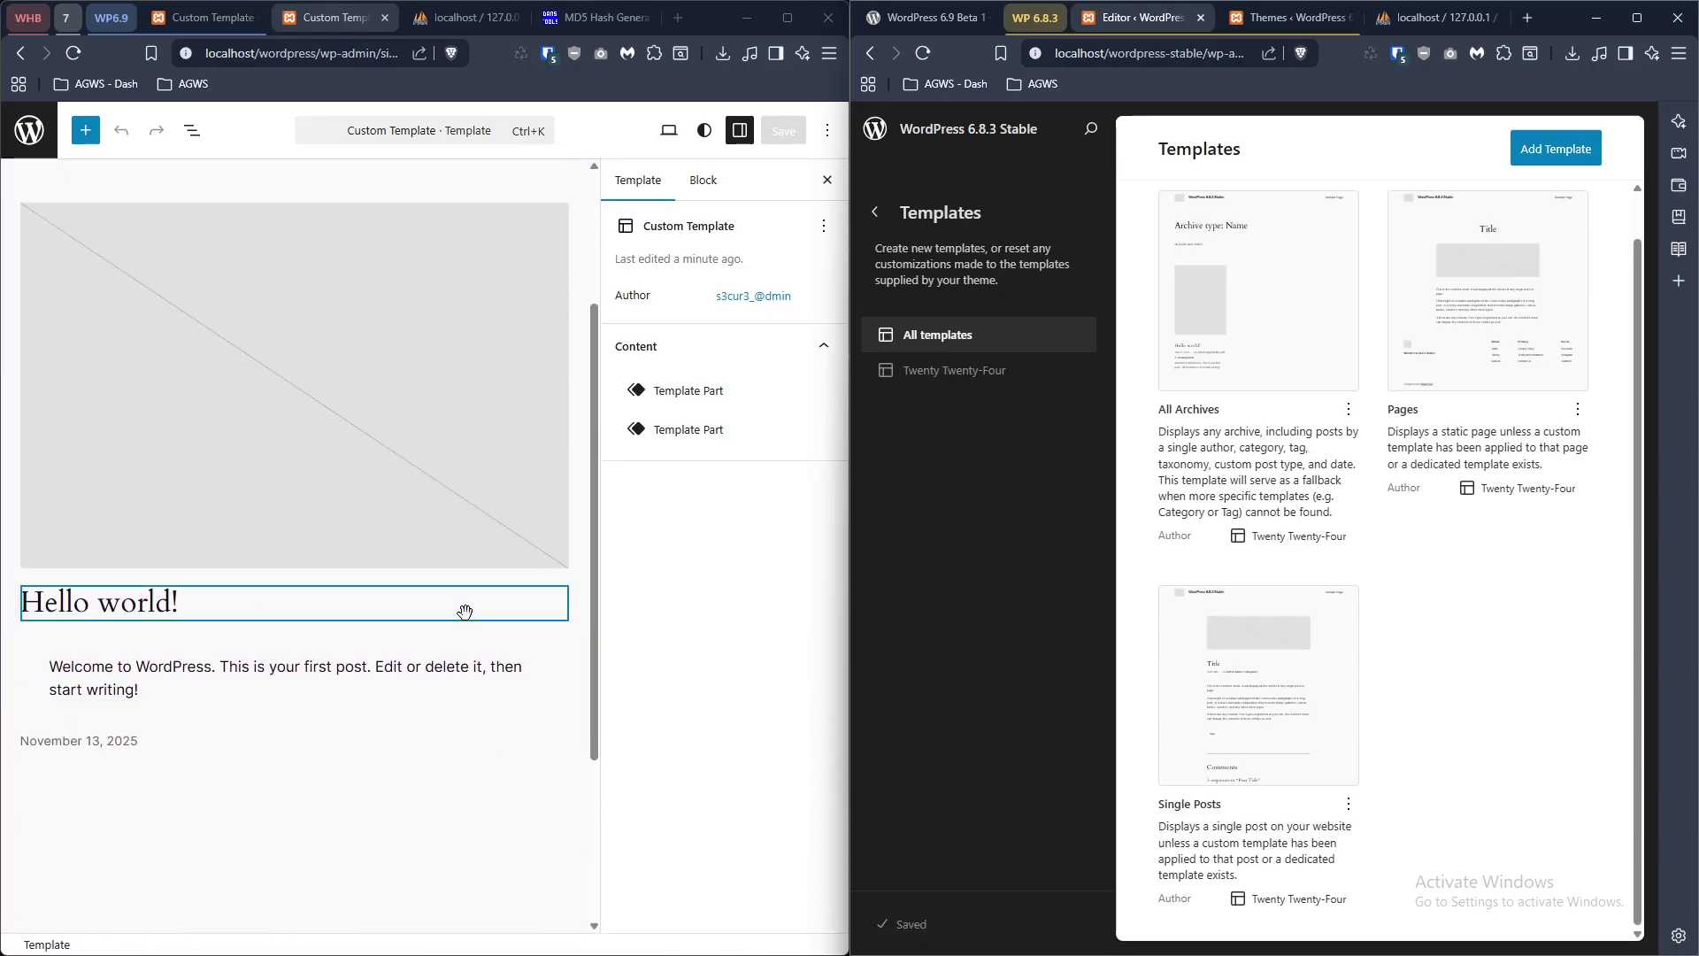
pyautogui.click(19, 57)
pyautogui.click(19, 64)
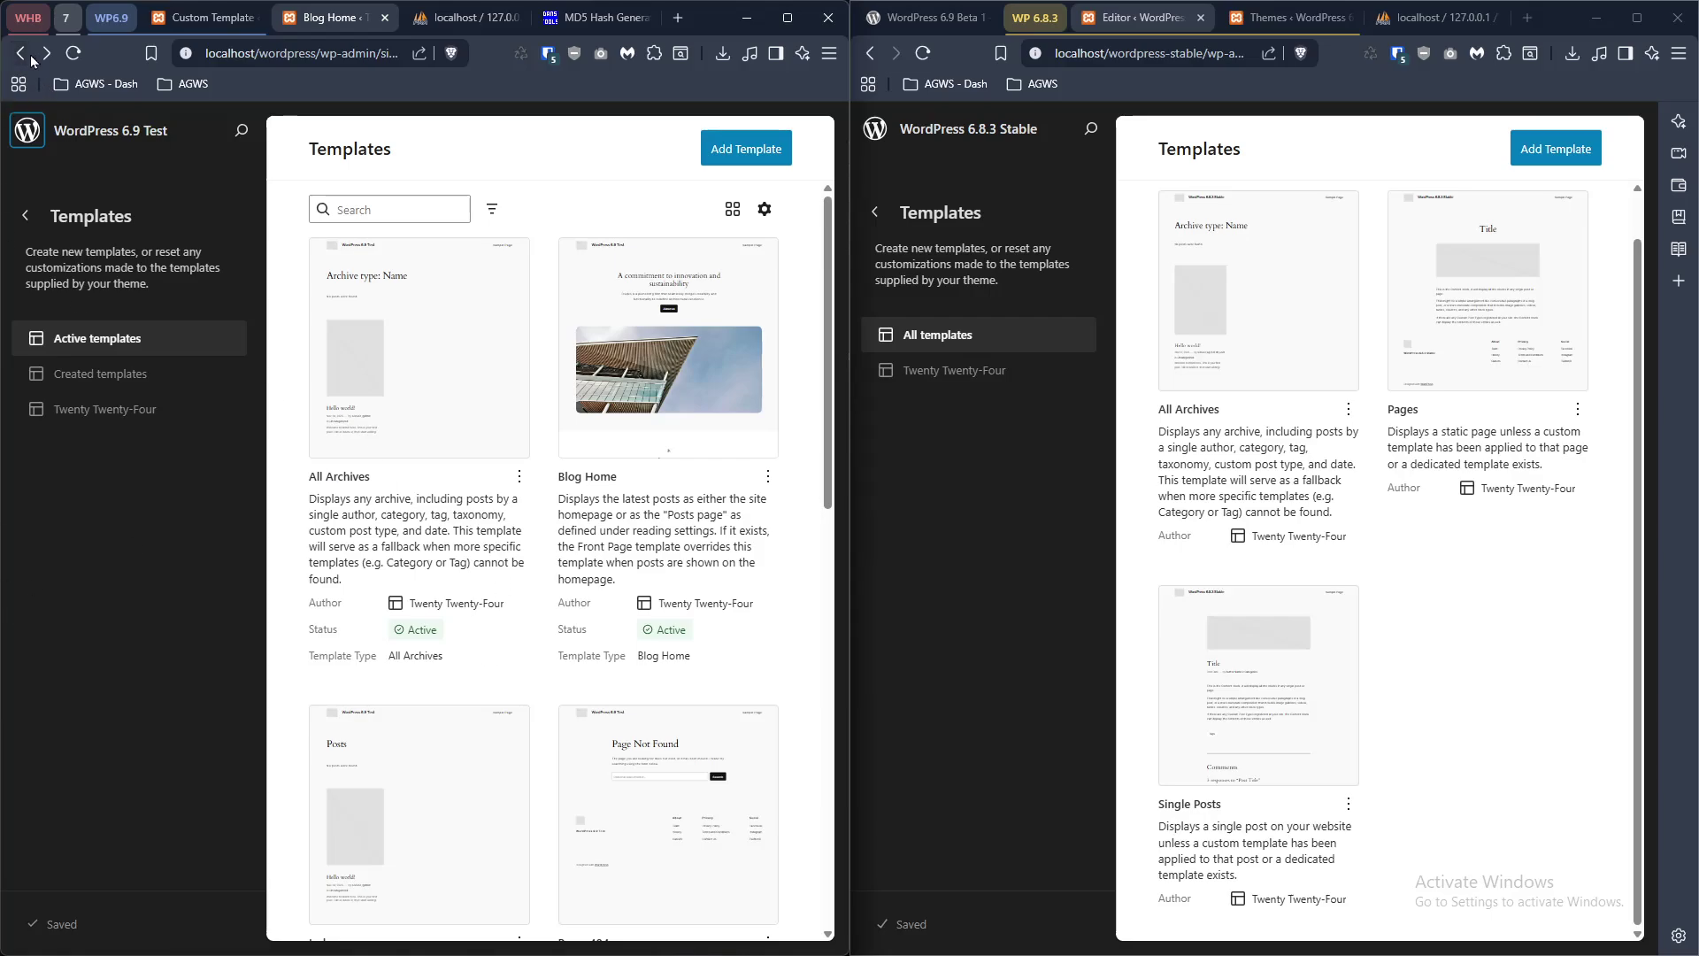
# - Reactivate the Twenty Twenty-Five theme on the WordPress 6.9 test site
pyautogui.click(19, 55)
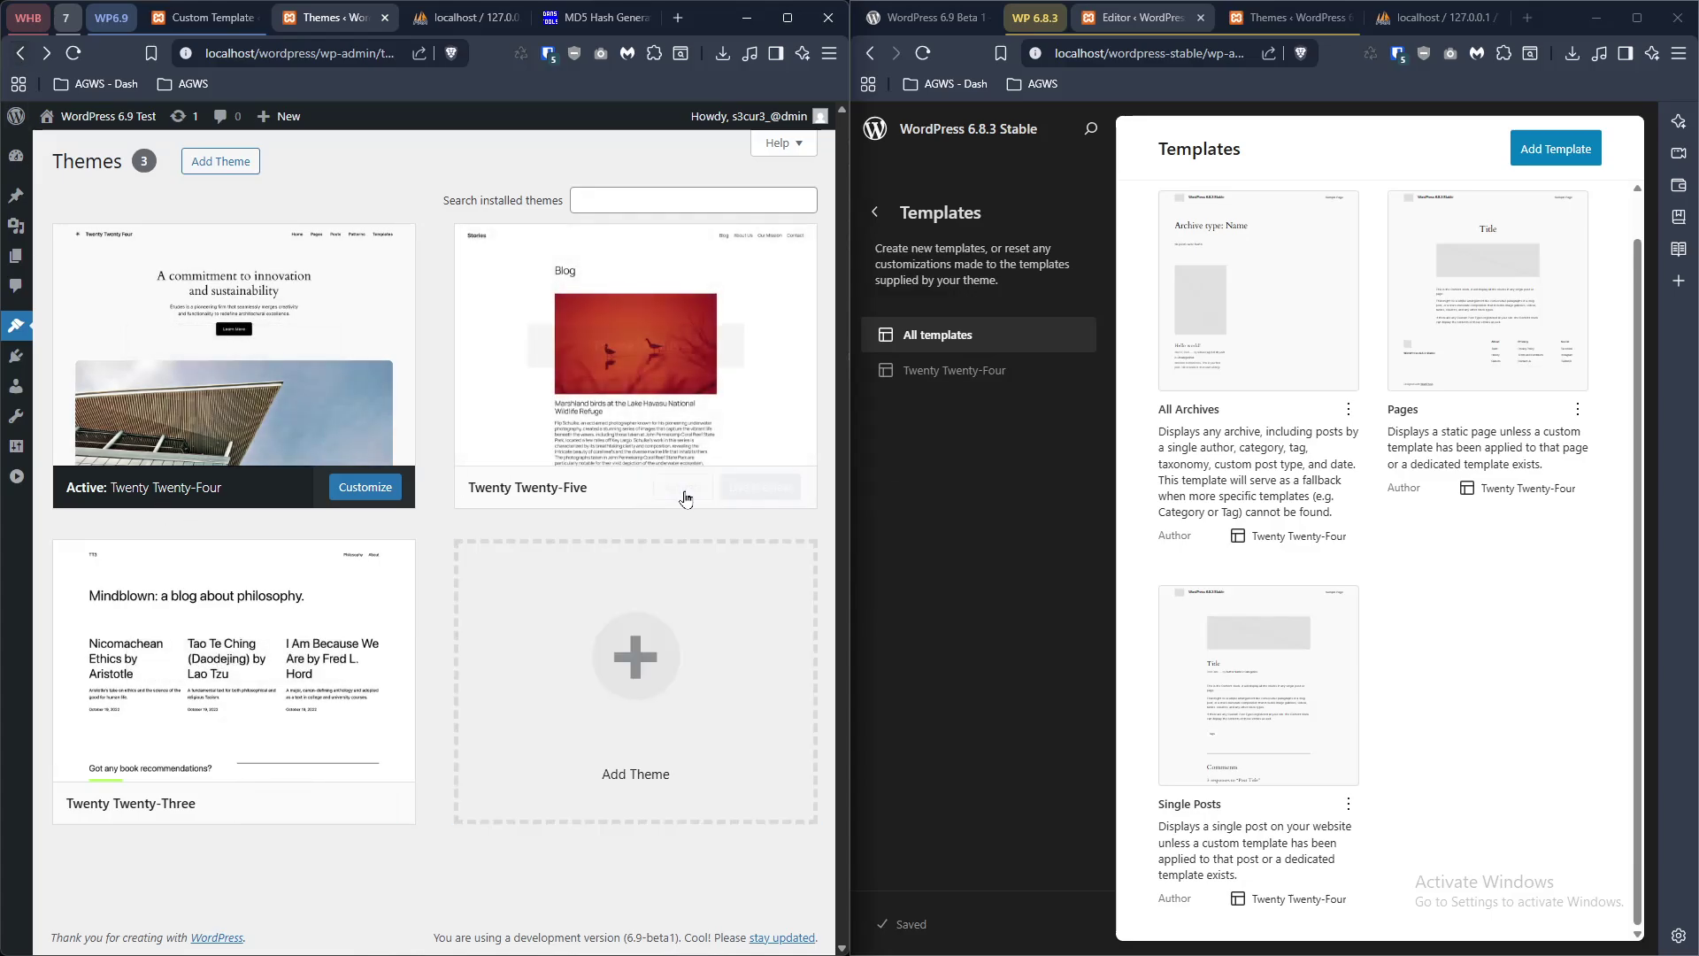
pyautogui.click(682, 488)
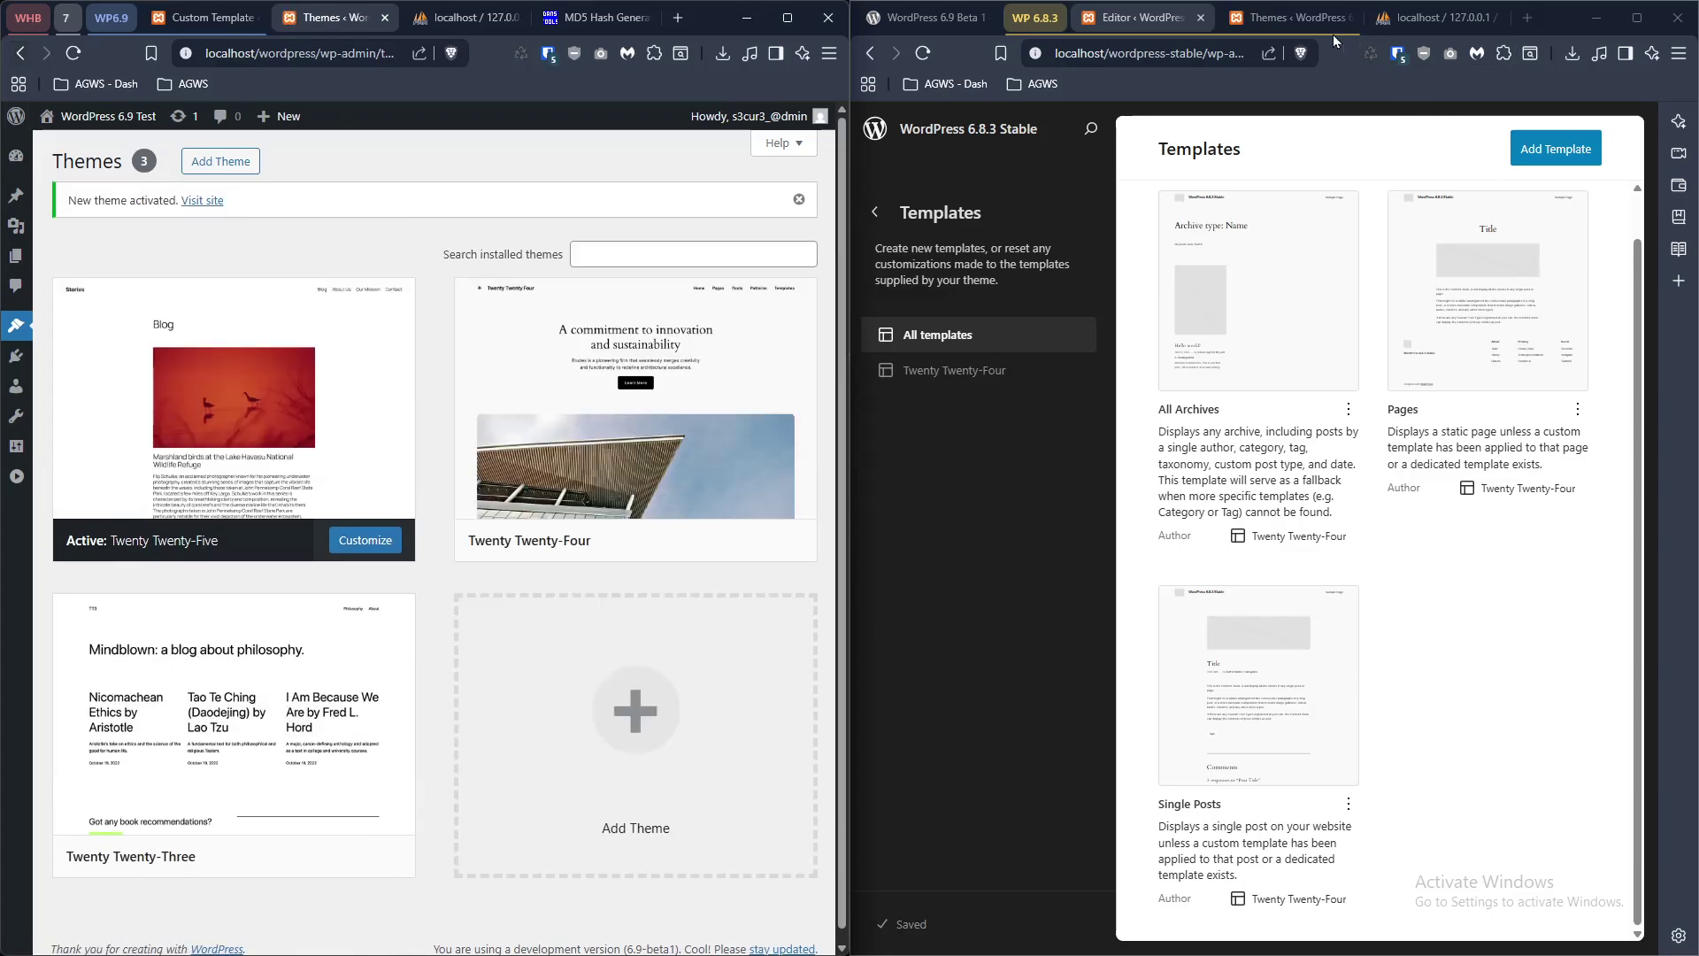
pyautogui.click(954, 12)
# - Scroll the WordPress 6.9 Beta release notes and open the 6.9 site's Pages list
pyautogui.click(953, 12)
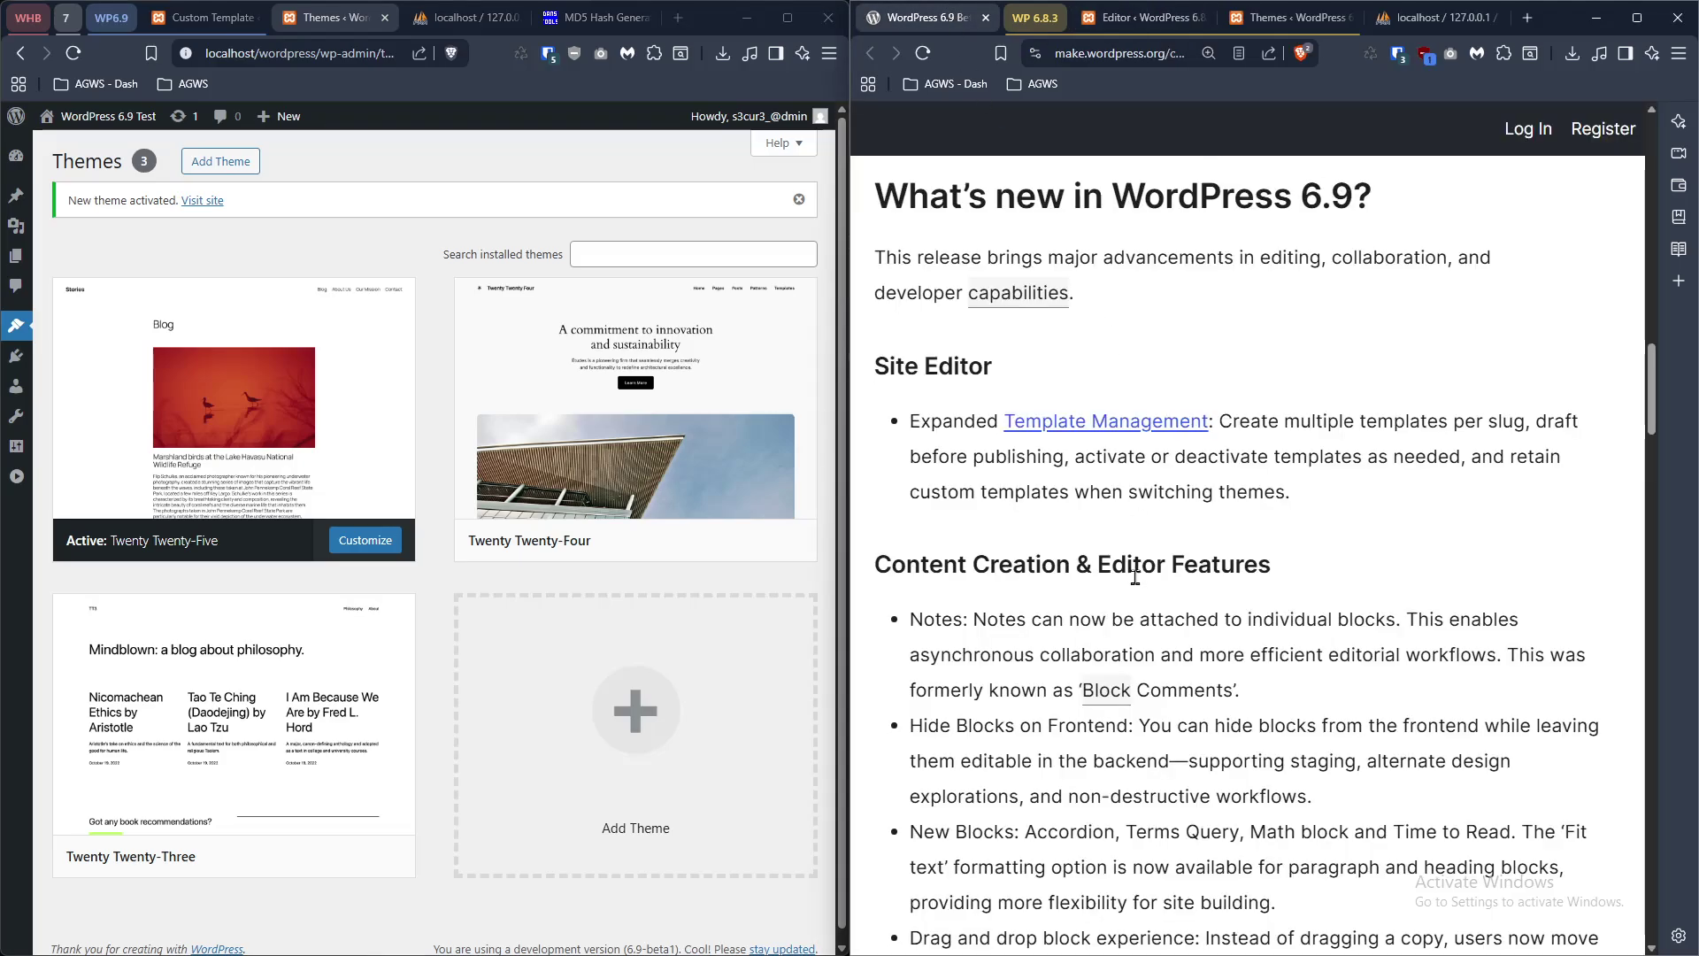
pyautogui.scroll(-2, 1135, 576)
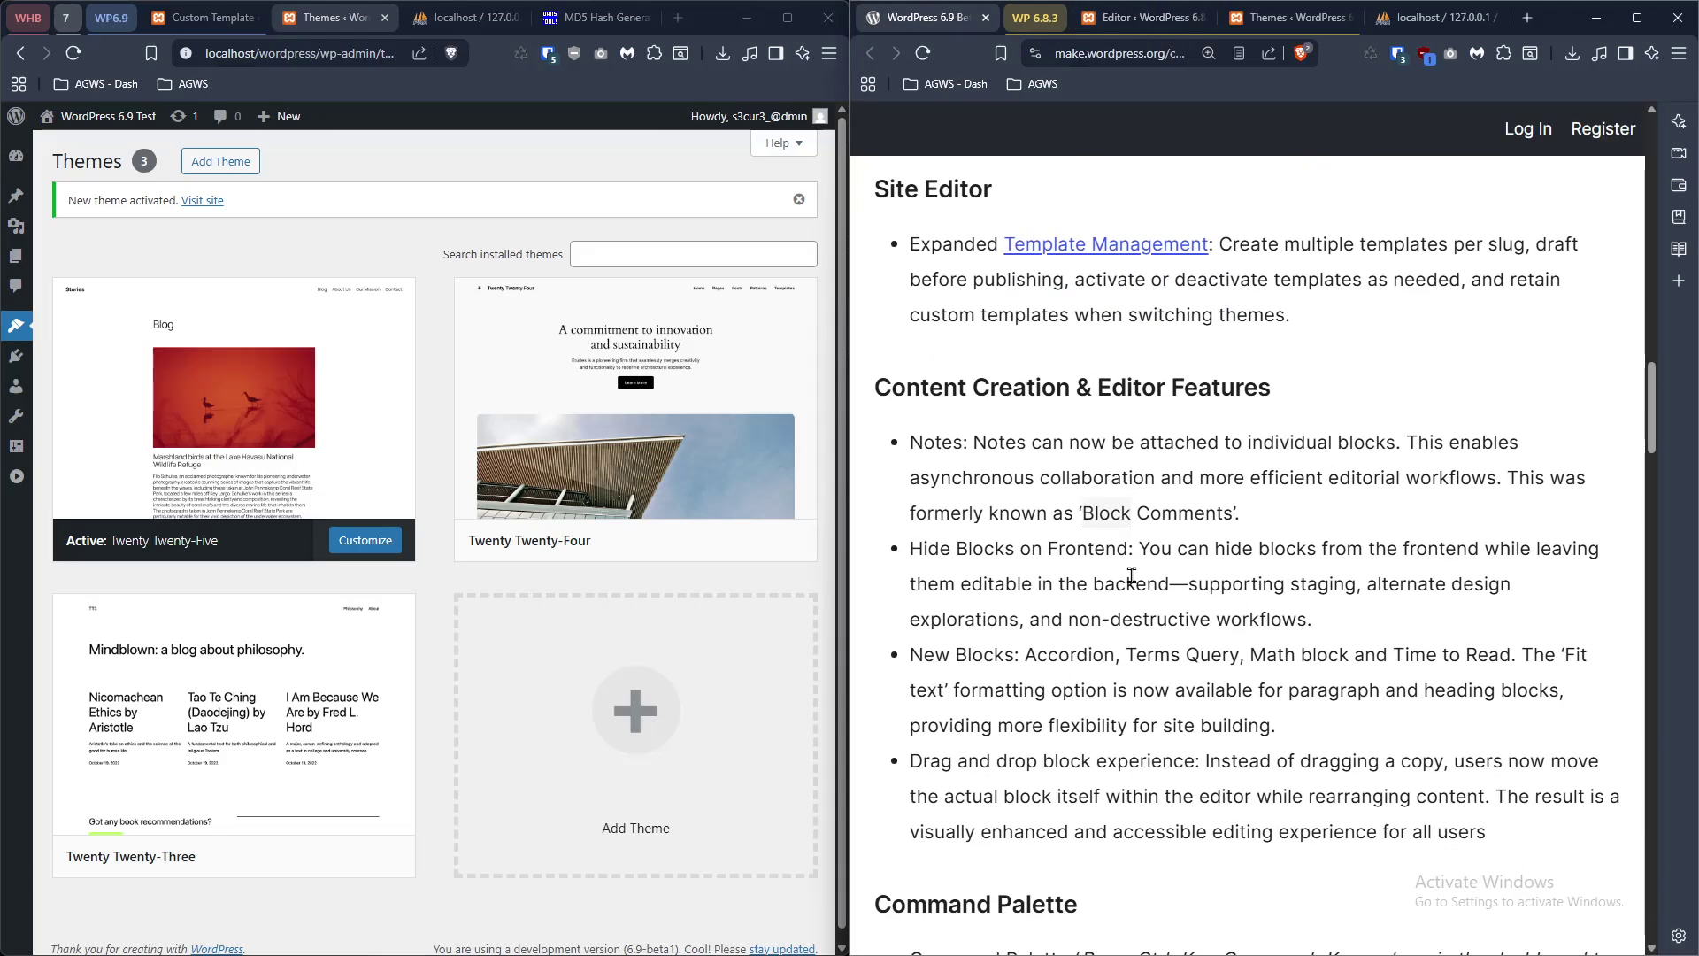
pyautogui.click(15, 263)
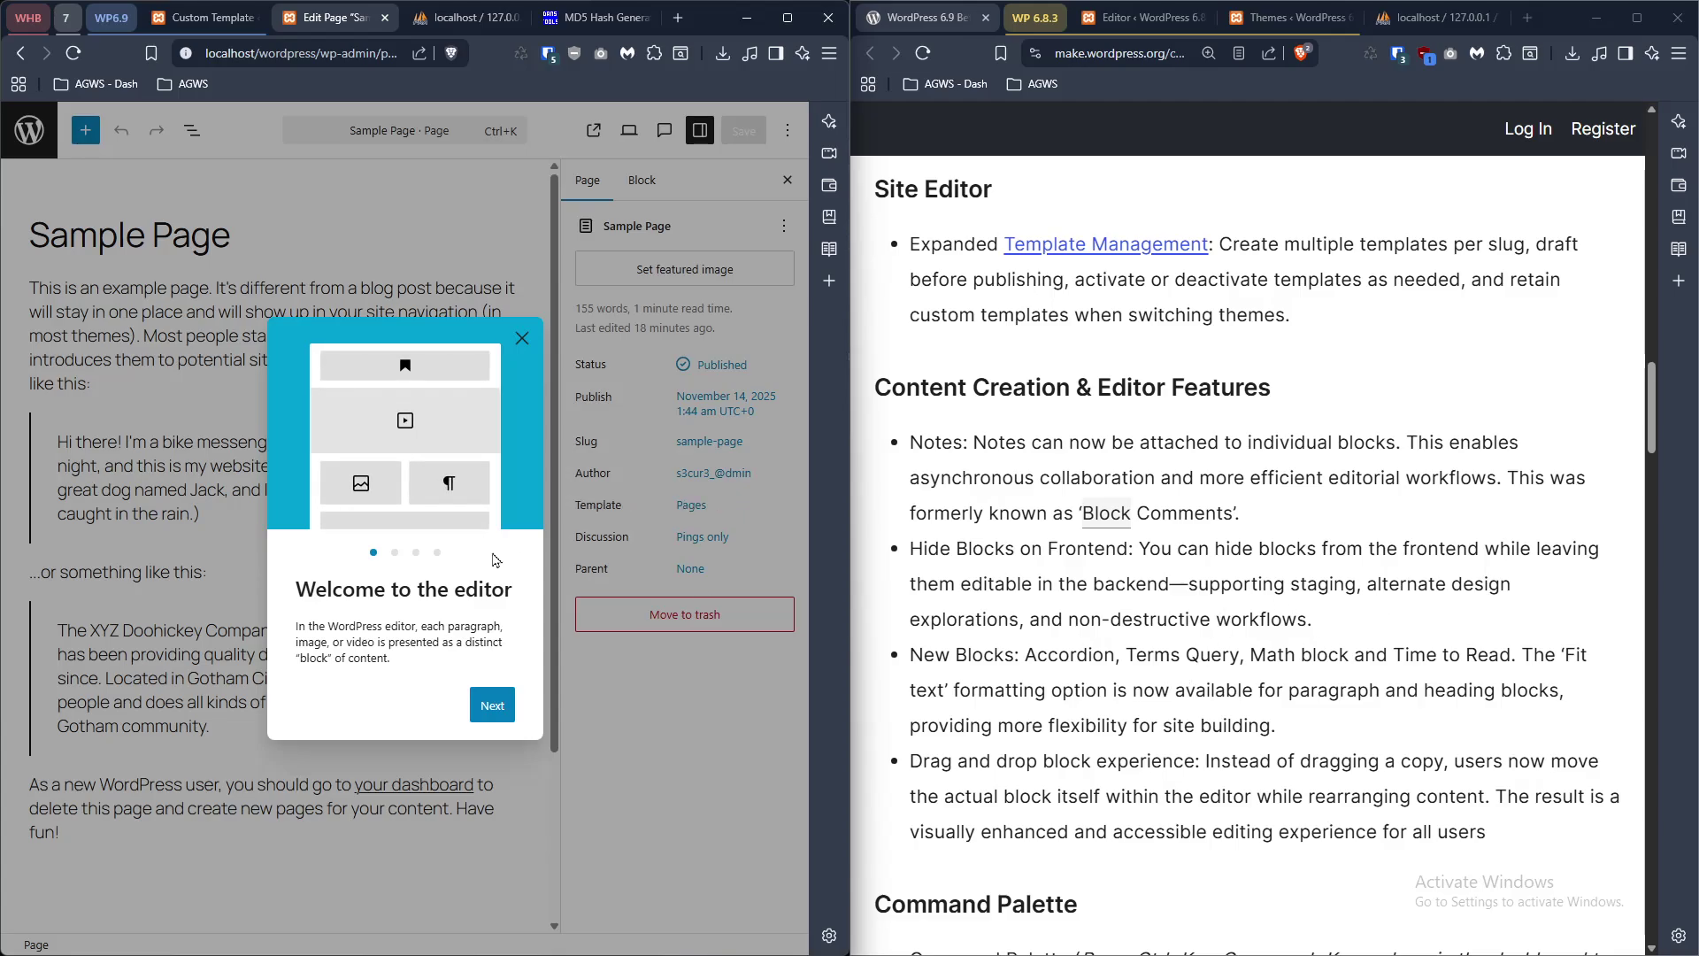
# - Dismiss the block editor's welcome guide on the Sample Page
pyautogui.click(511, 706)
pyautogui.click(512, 706)
pyautogui.click(512, 706)
pyautogui.click(511, 706)
pyautogui.click(301, 634)
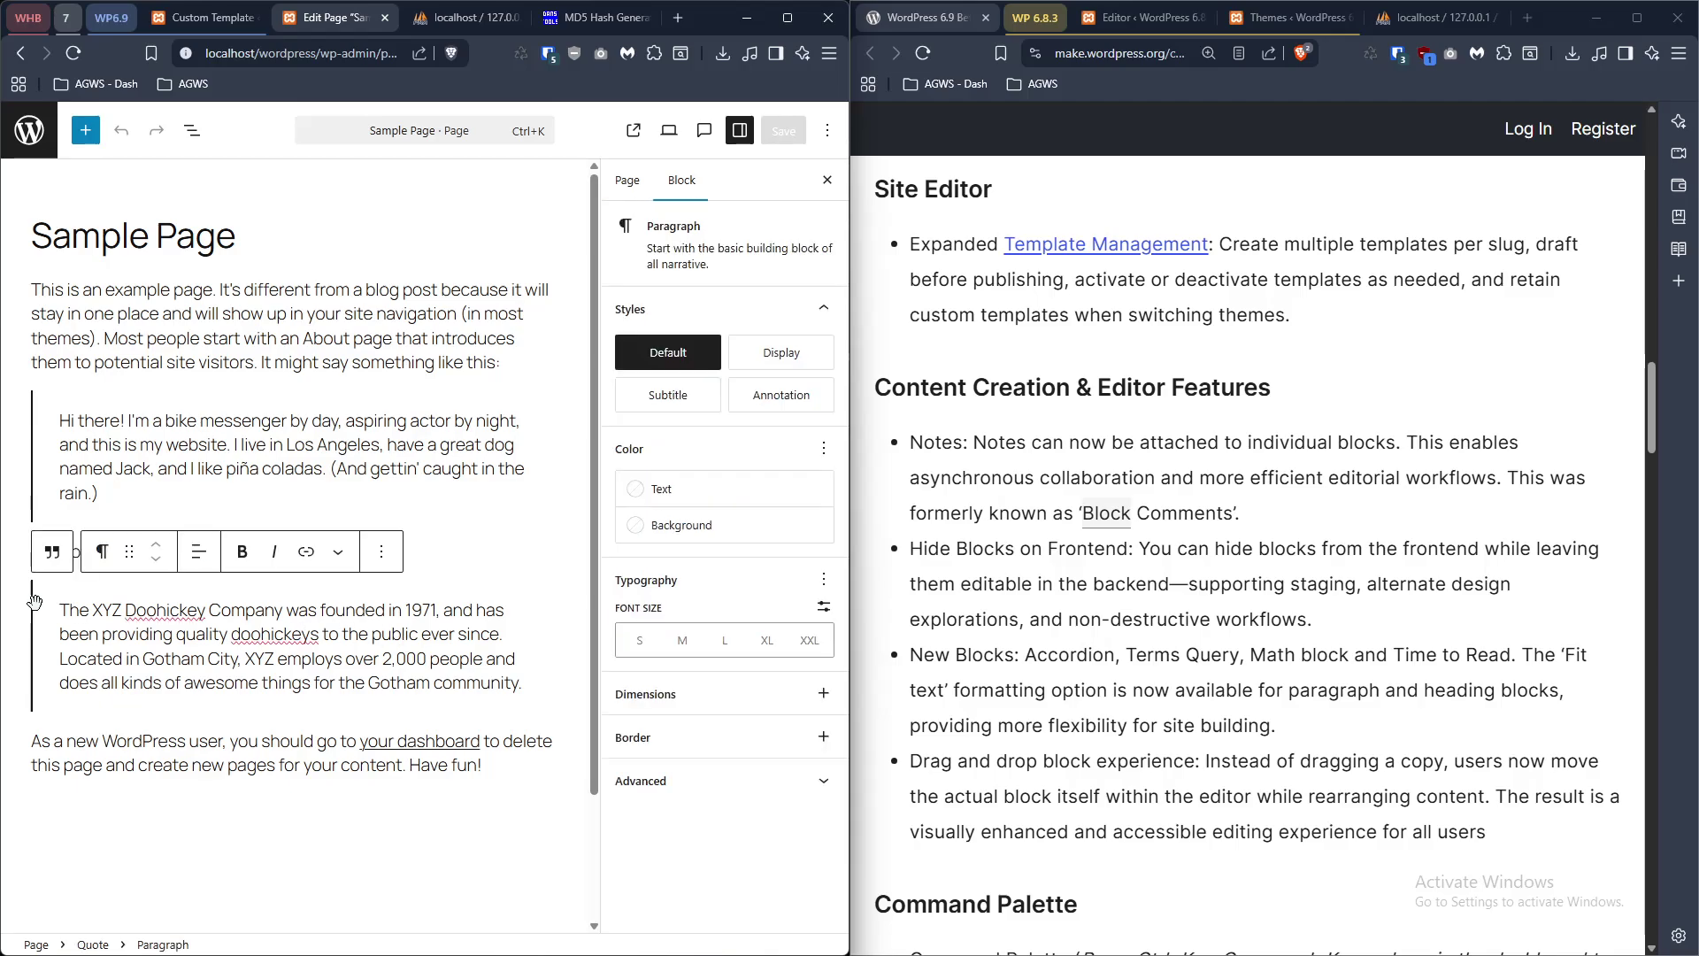
# - Hide the second (Doohickey) Quote block from the frontend via List View and save
pyautogui.click(192, 130)
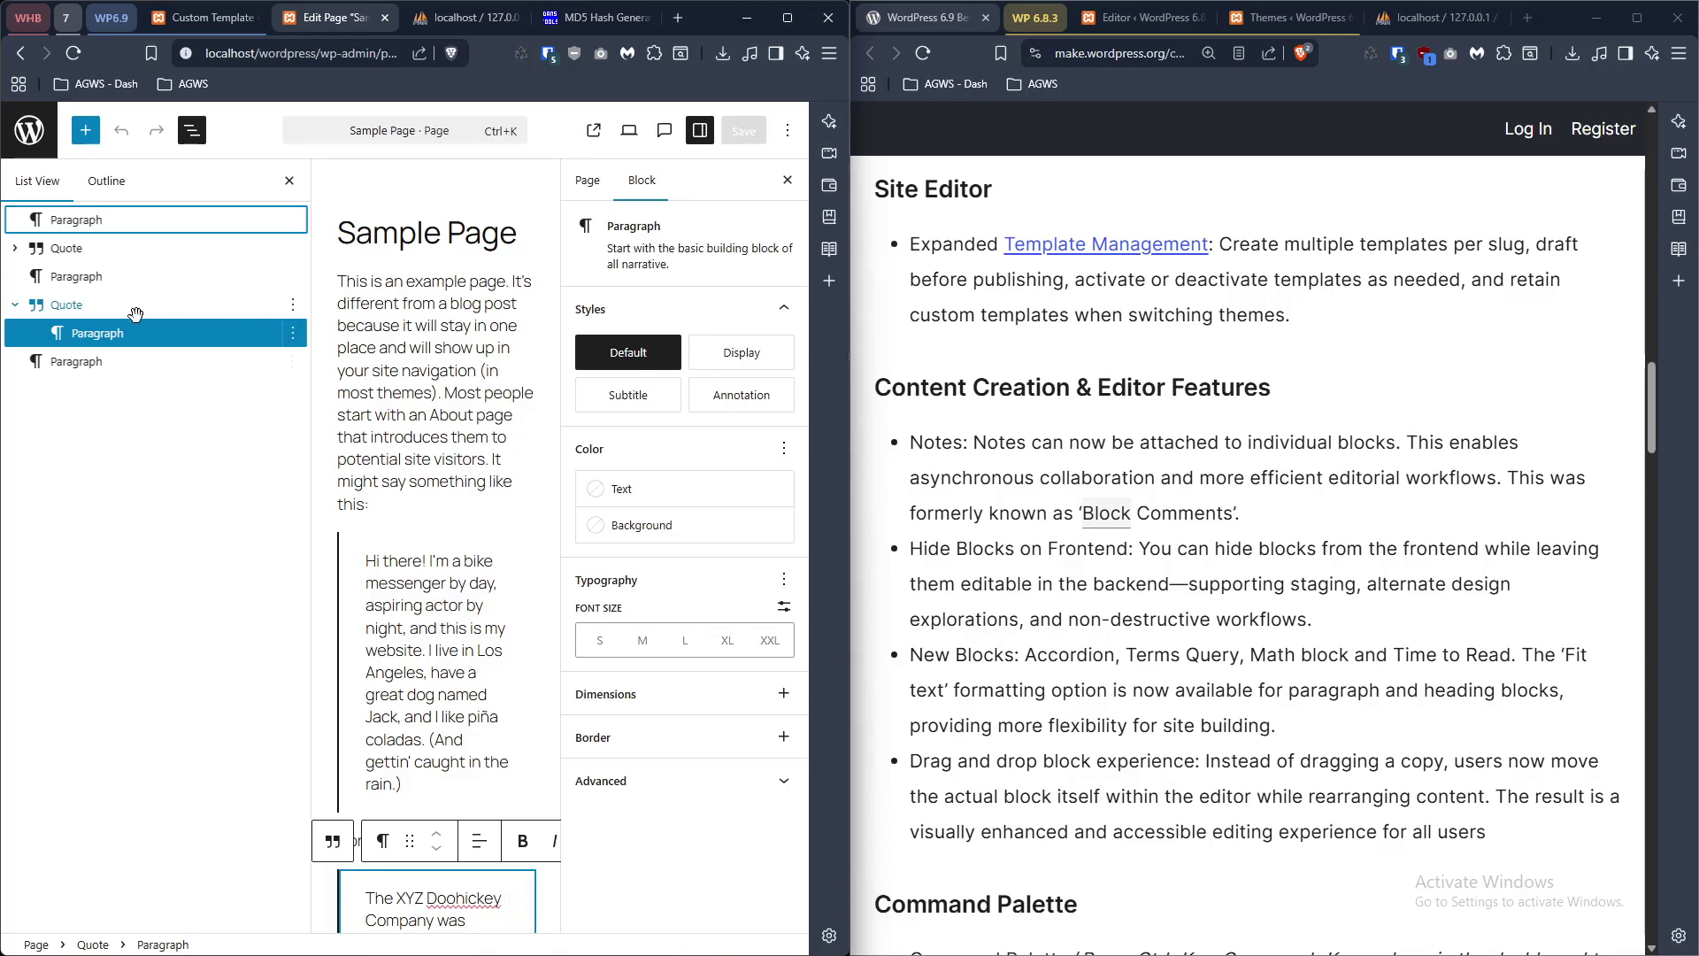
pyautogui.click(266, 305)
pyautogui.click(293, 306)
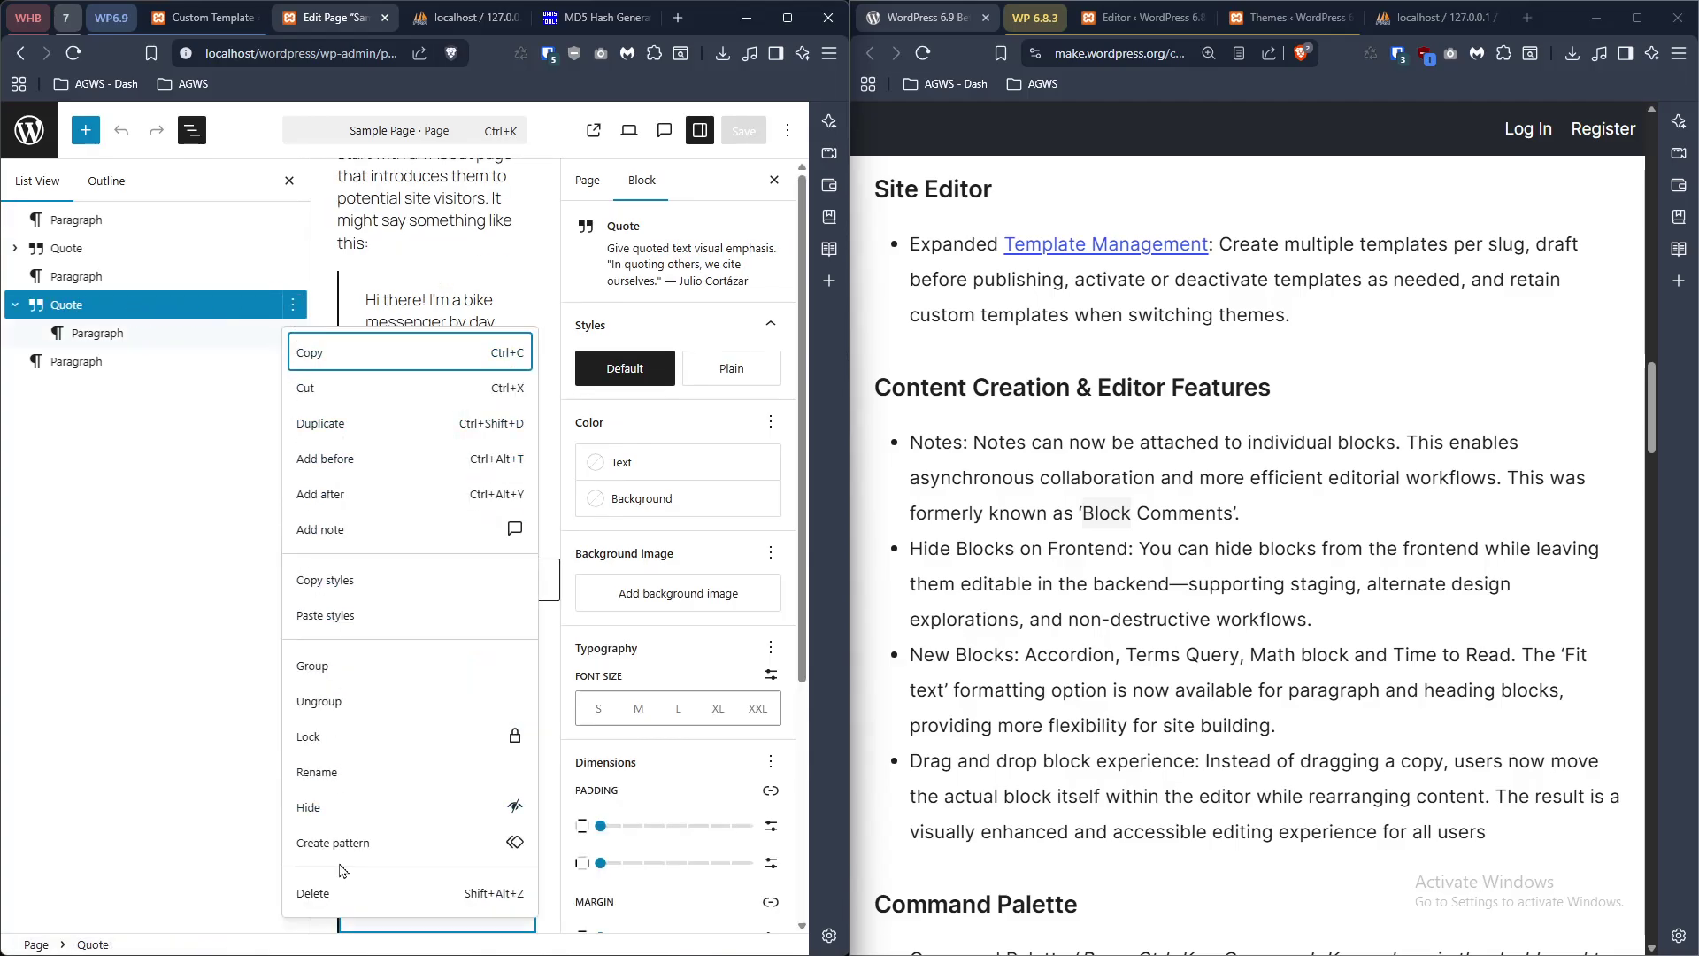
pyautogui.click(339, 805)
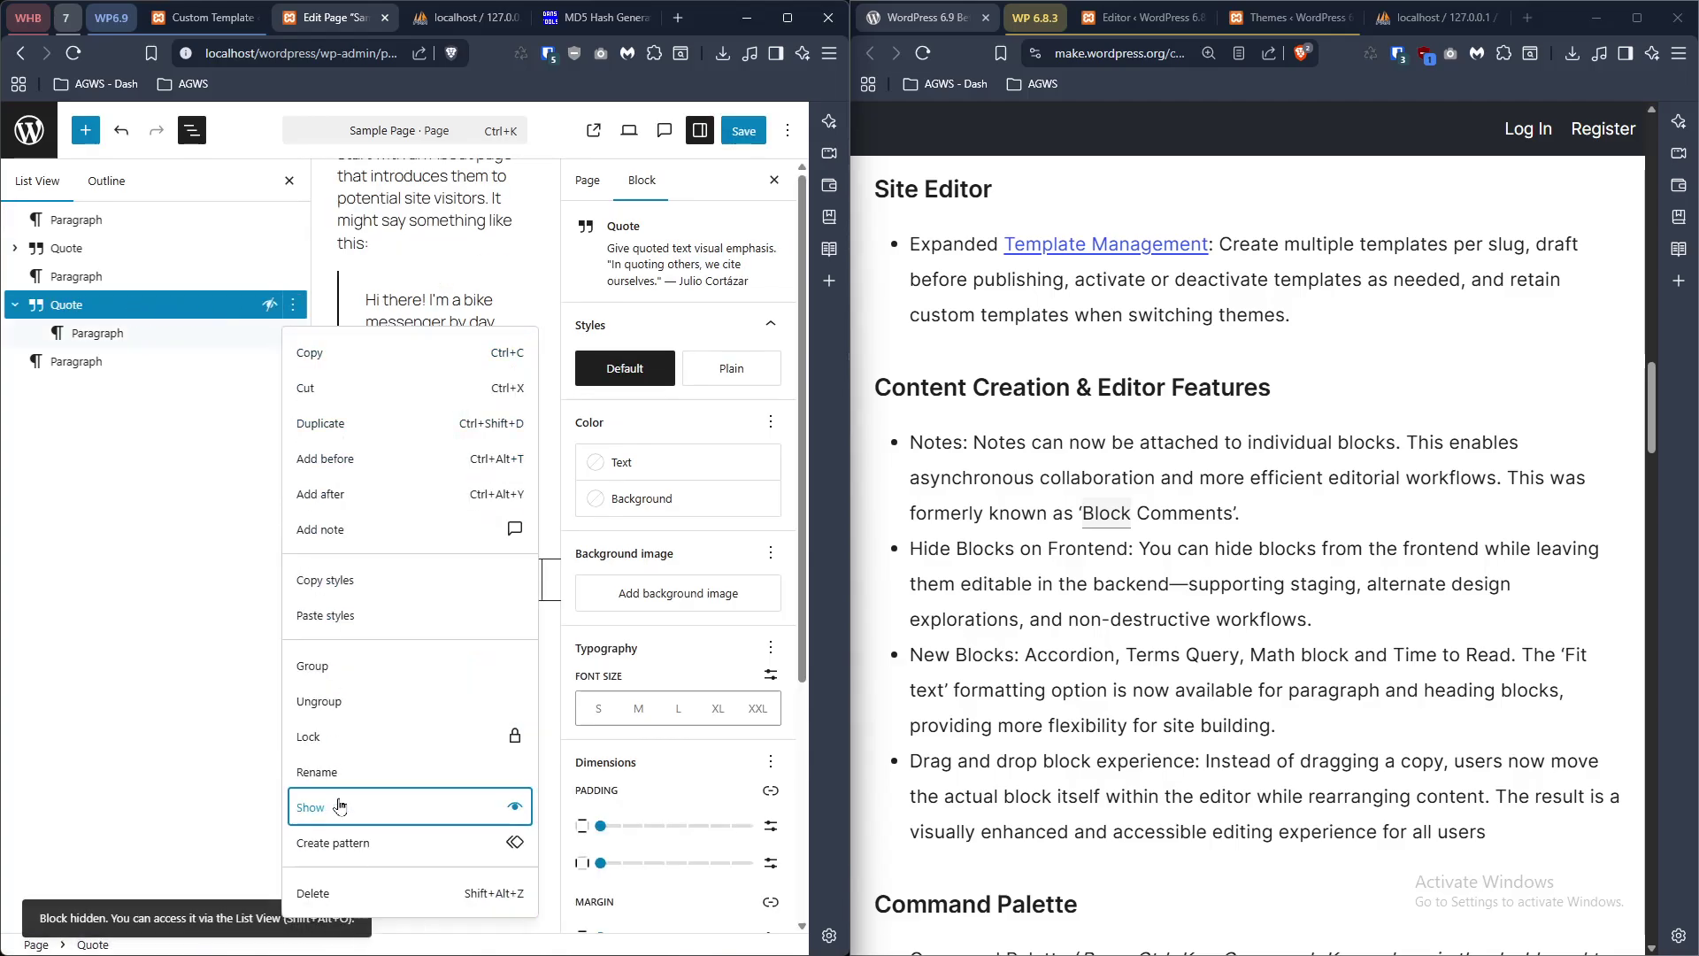
pyautogui.click(727, 132)
# - View the live Sample Page full screen and check that the Doohickey quote is gone
pyautogui.click(593, 130)
pyautogui.click(786, 18)
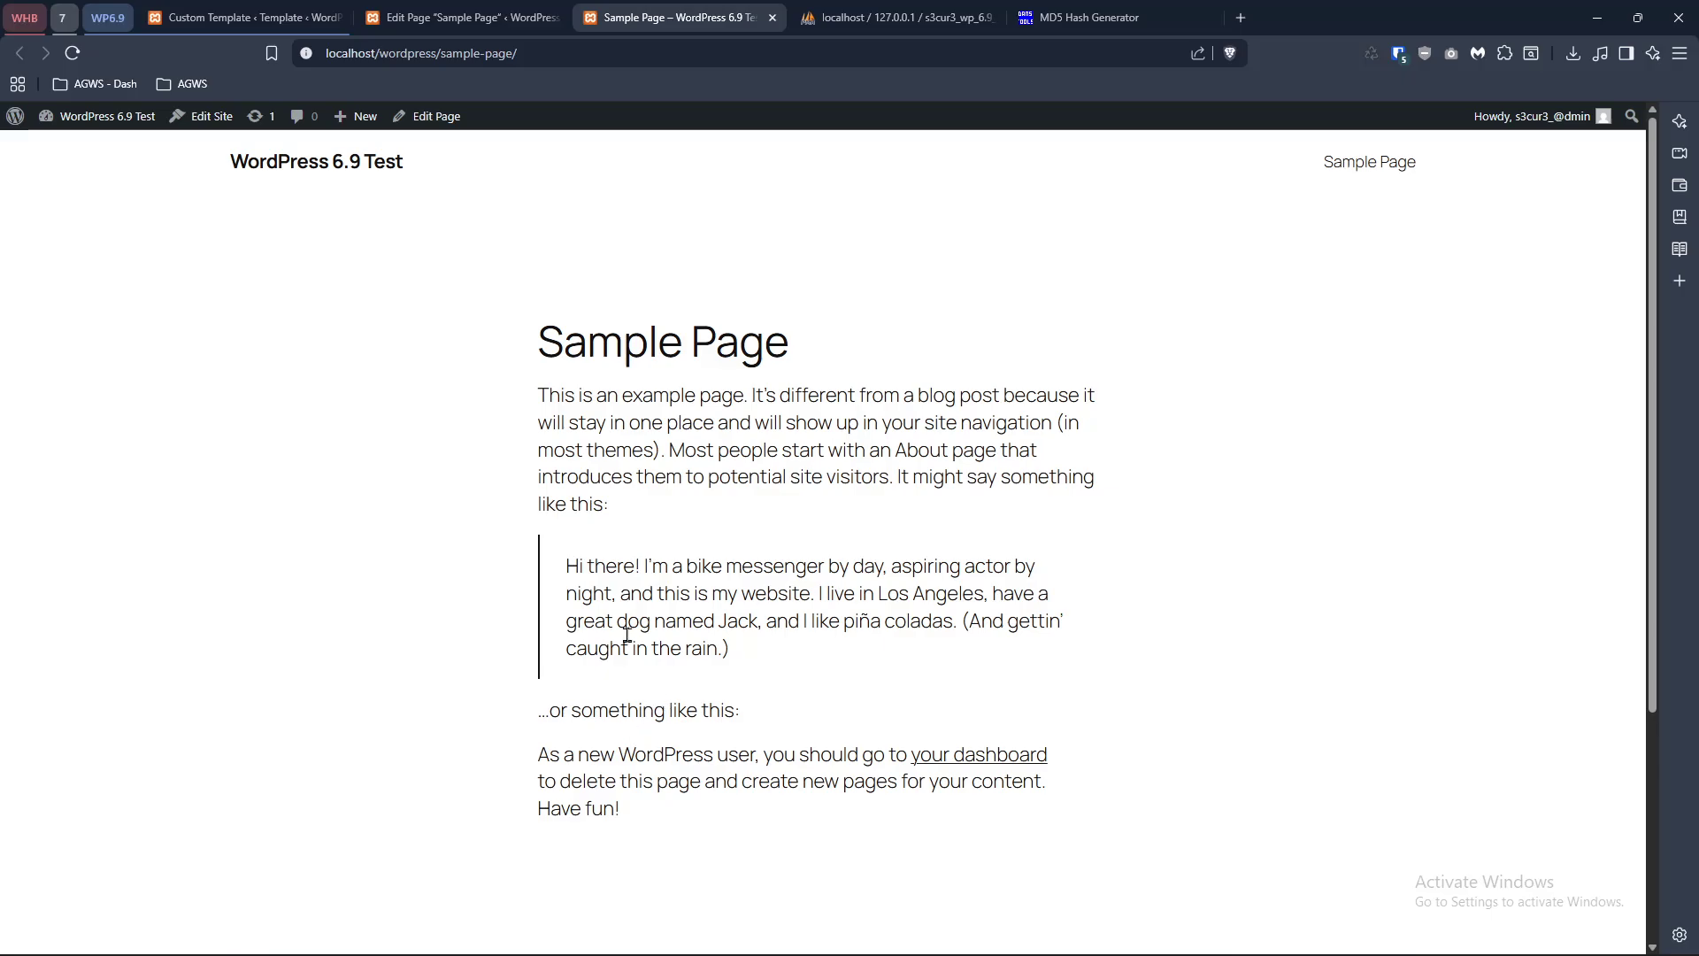
pyautogui.scroll(-3, 628, 671)
pyautogui.scroll(2, 753, 524)
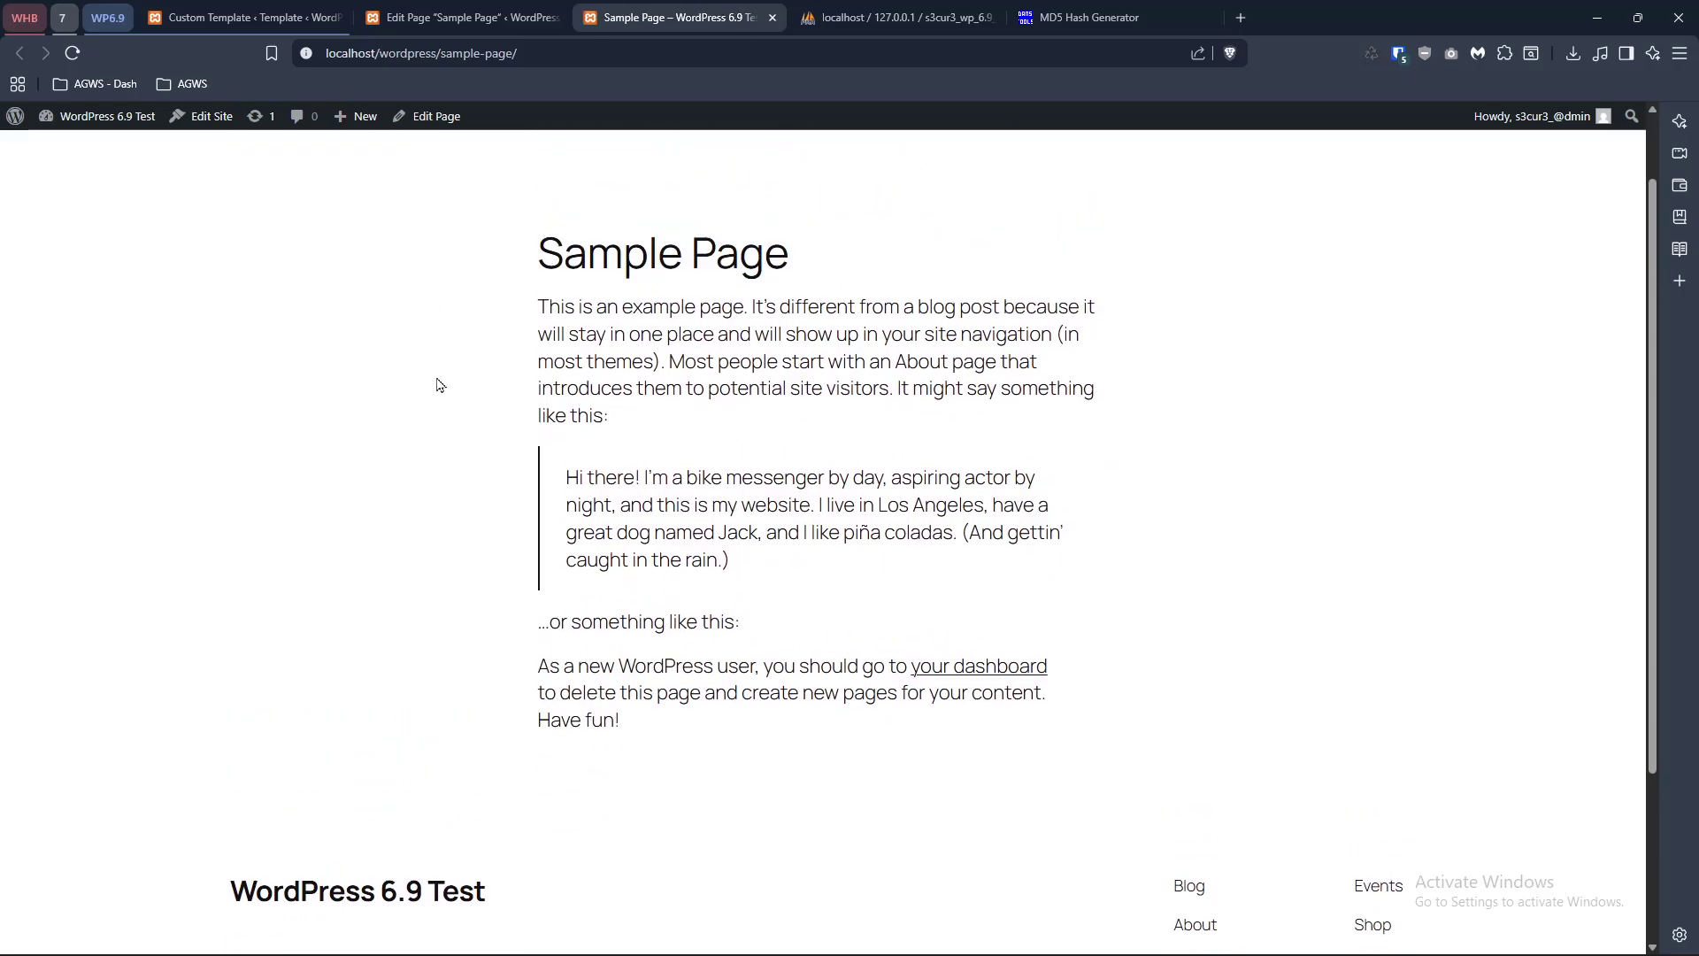
pyautogui.moveTo(507, 432); pyautogui.dragTo(770, 568)
# - Back in the editor, set the hidden Quote block to Show again
pyautogui.click(531, 17)
pyautogui.scroll(1, 656, 559)
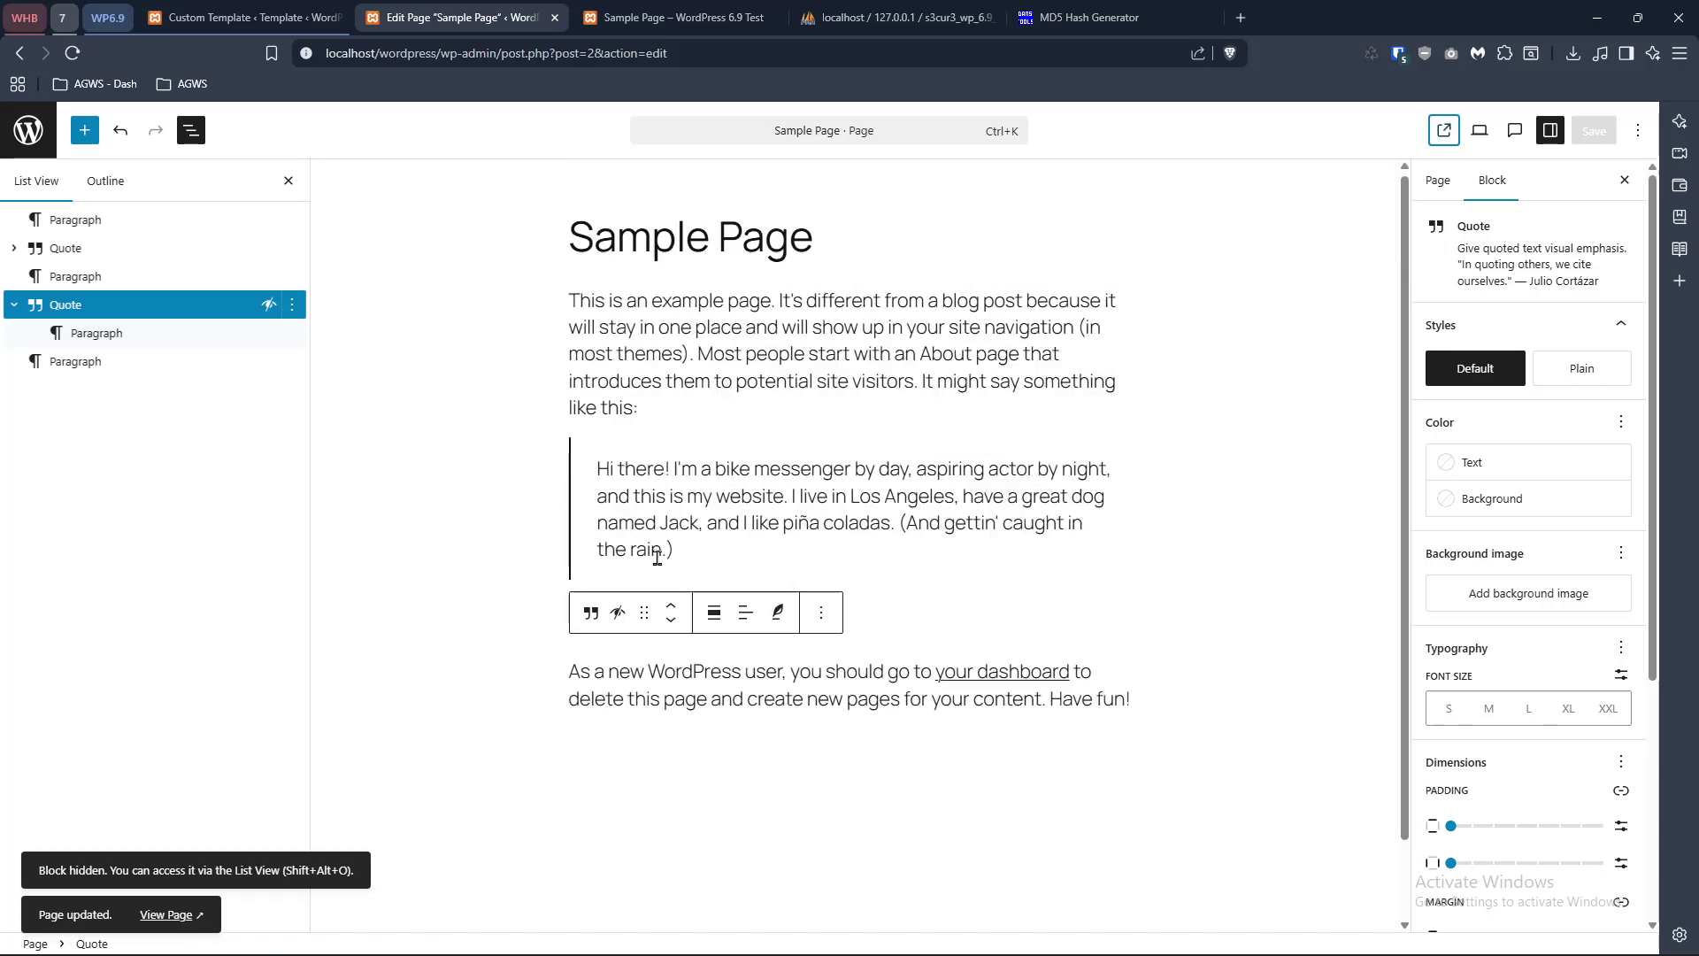
pyautogui.click(619, 840)
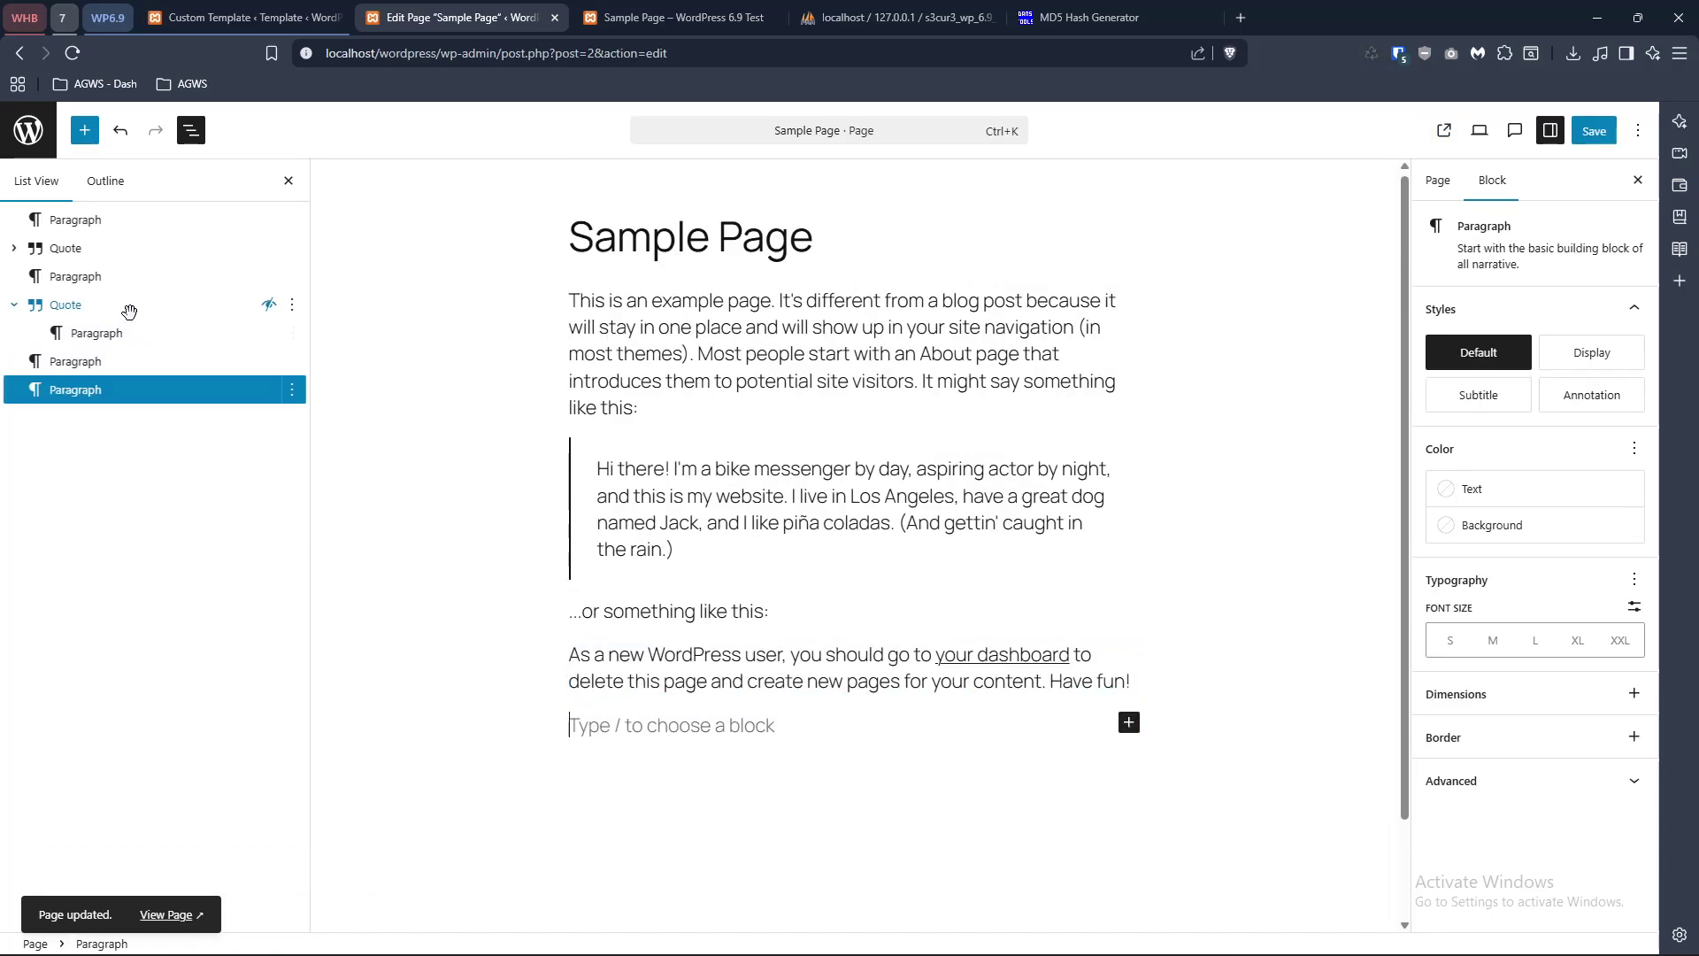
pyautogui.click(129, 308)
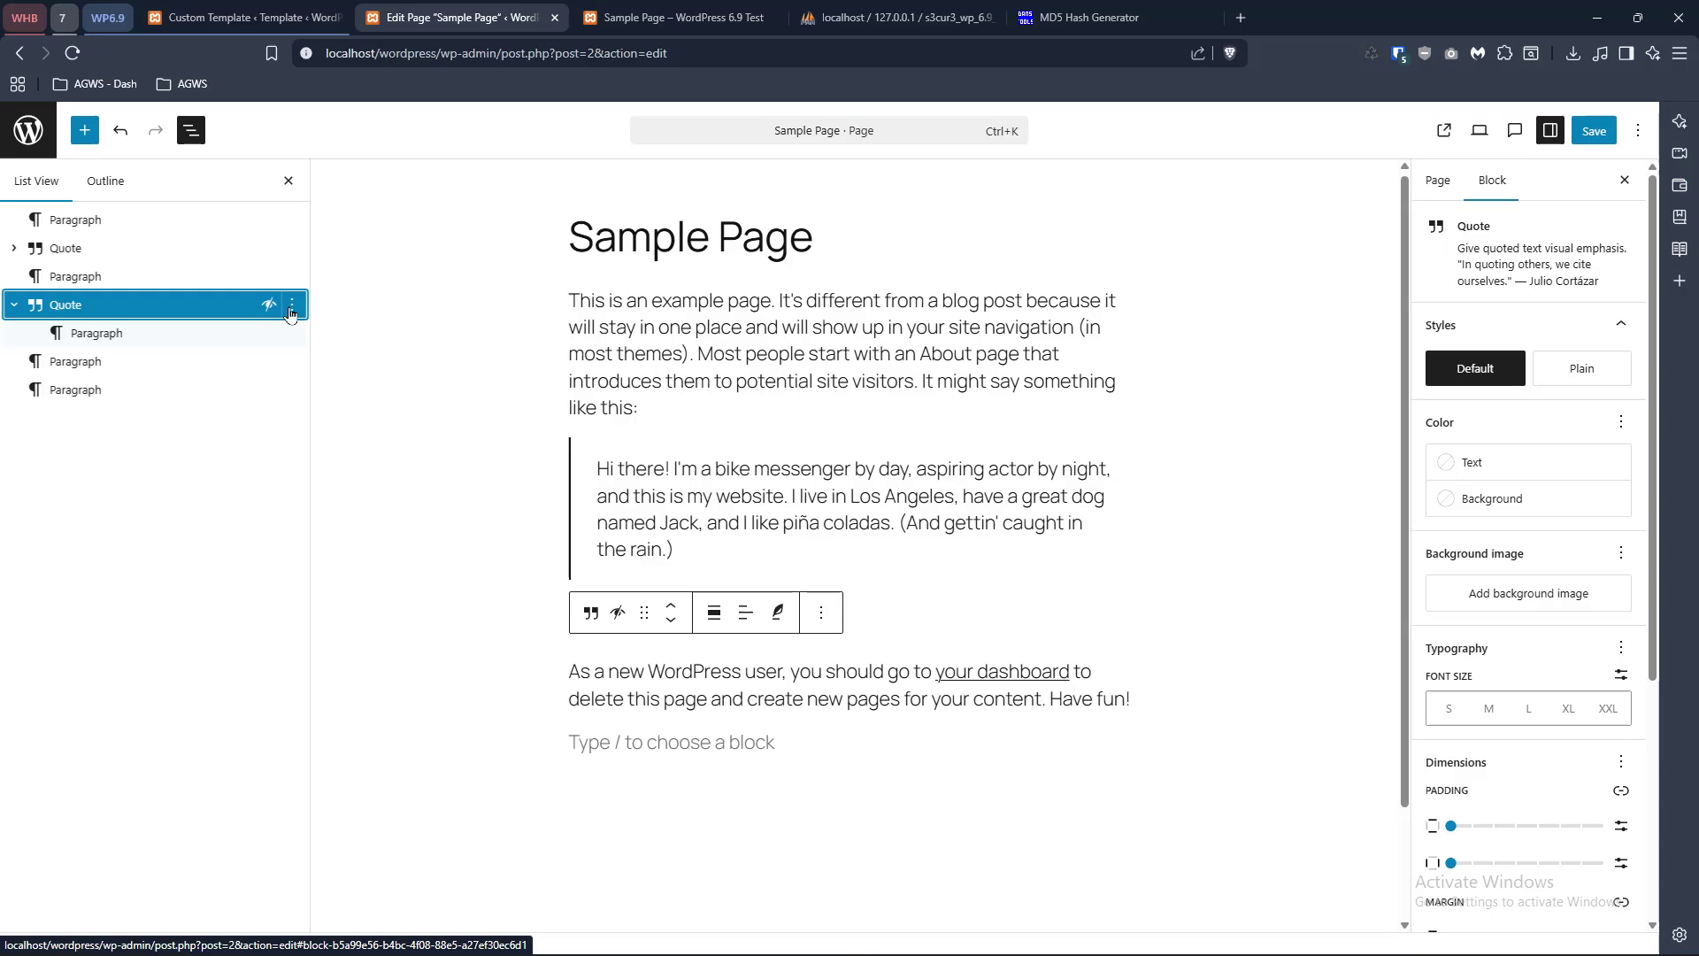
pyautogui.click(292, 306)
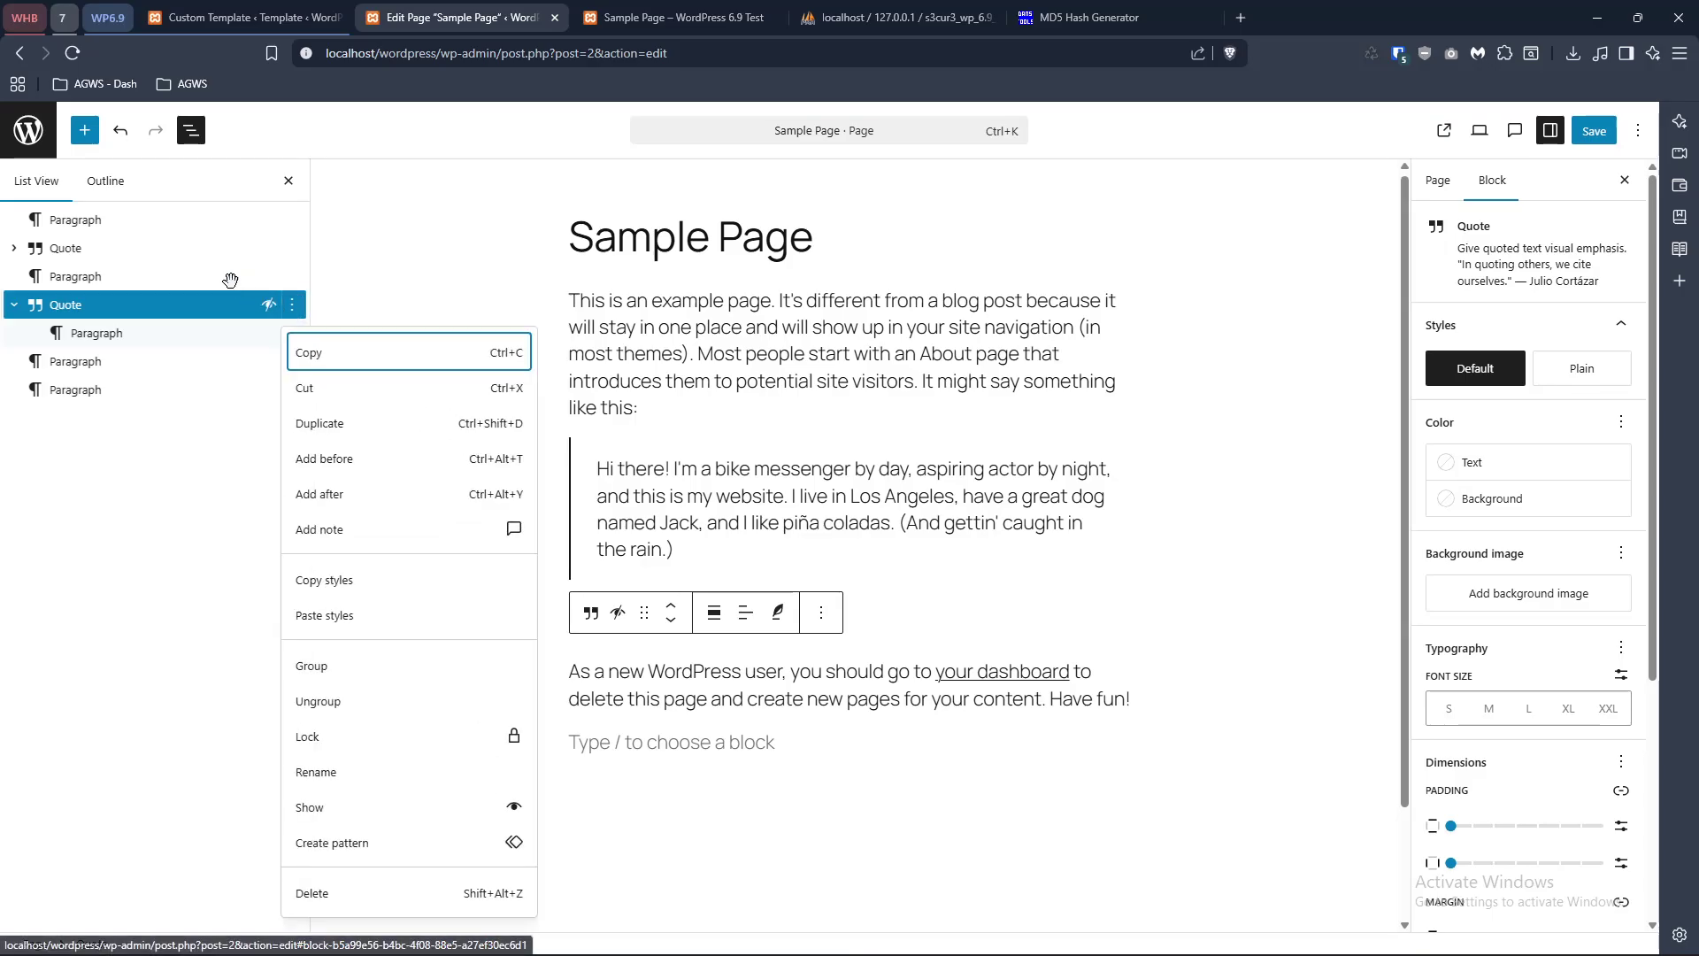
pyautogui.click(407, 807)
pyautogui.click(411, 807)
pyautogui.click(412, 807)
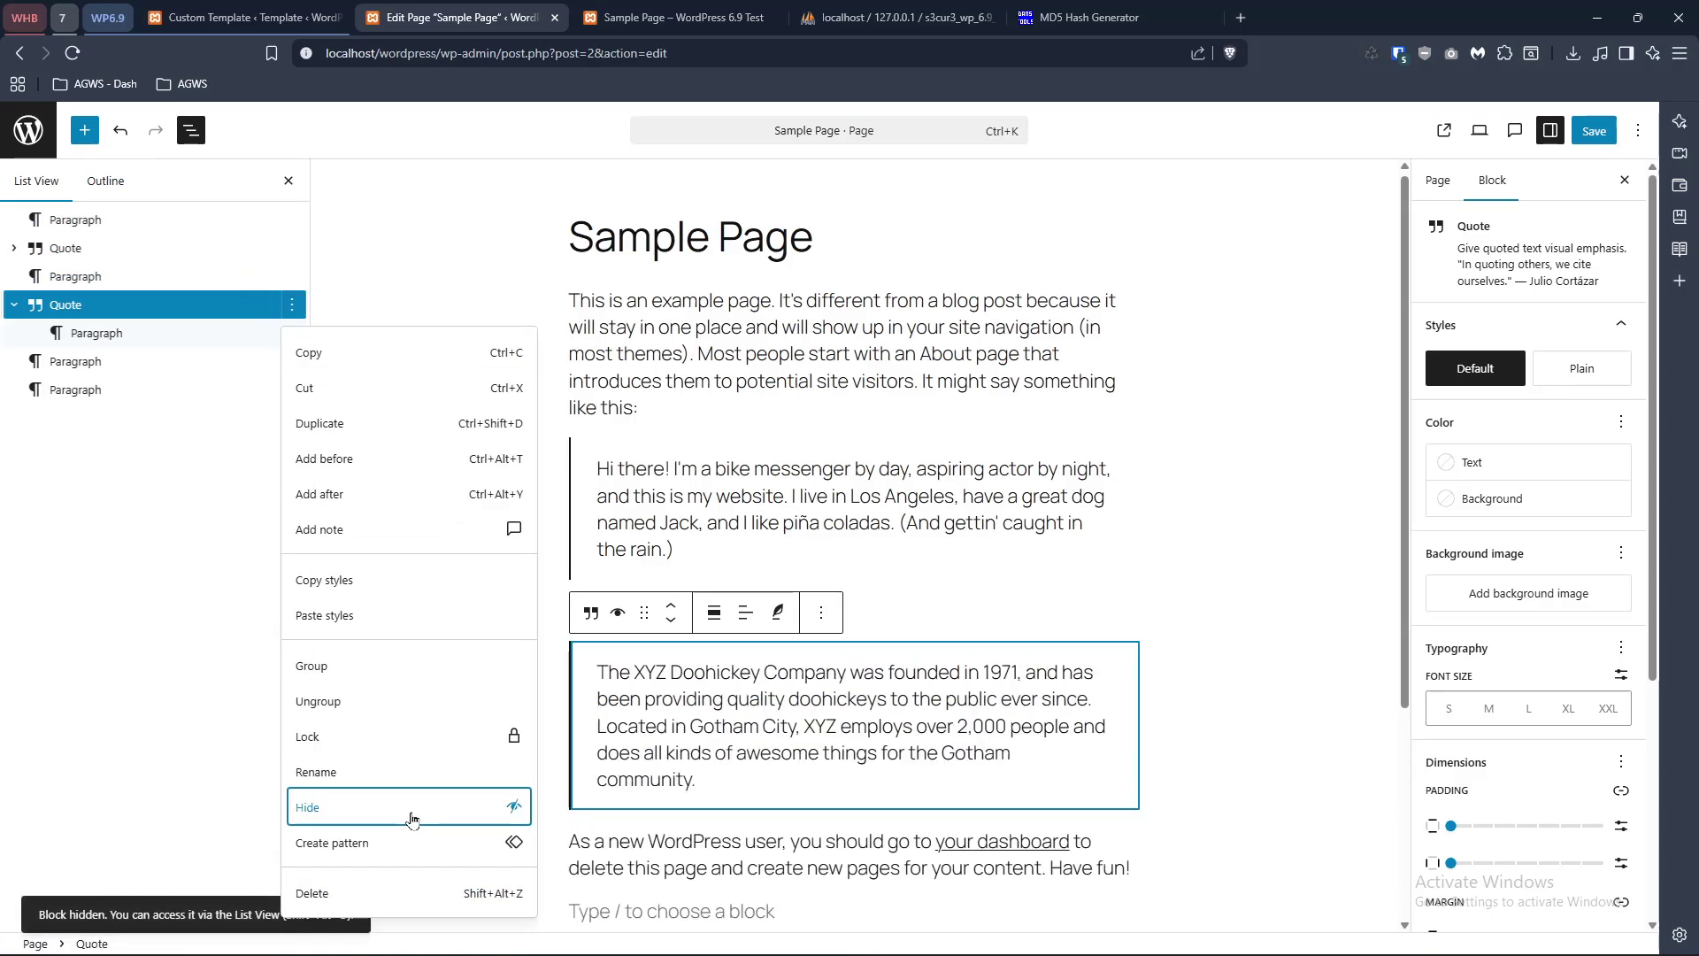
pyautogui.click(412, 806)
pyautogui.click(412, 807)
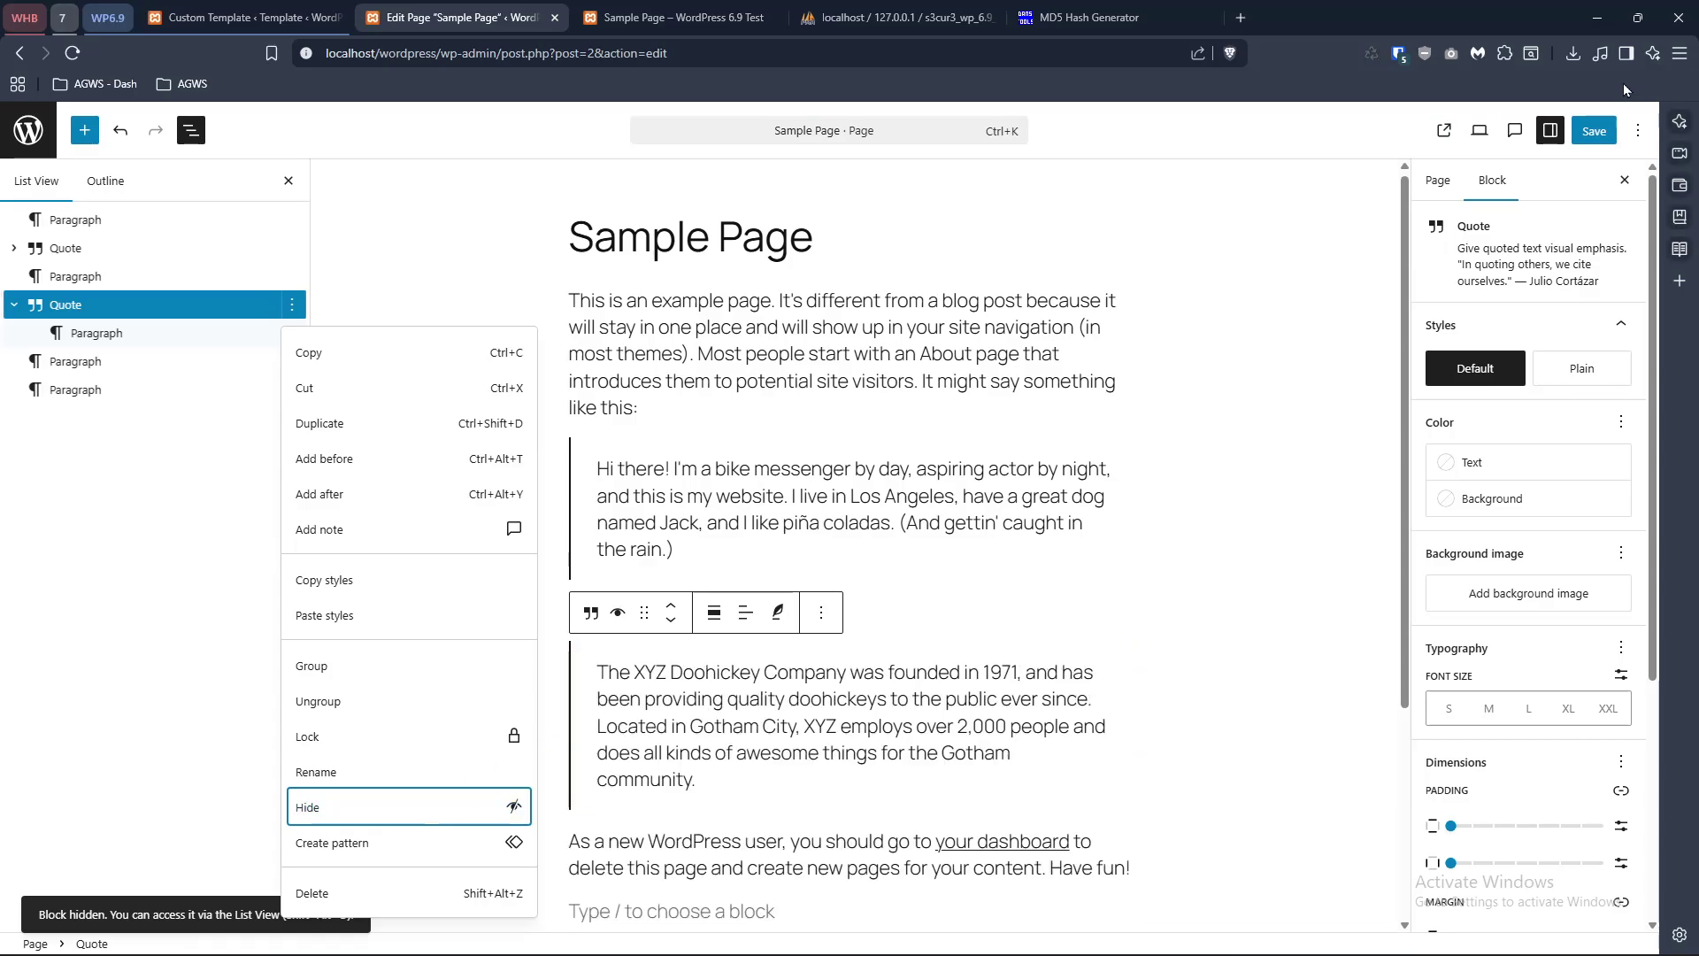
# - Close the settings sidebar, save the Sample Page, and restore the window to half screen
pyautogui.click(1626, 53)
pyautogui.click(1592, 132)
pyautogui.click(1622, 132)
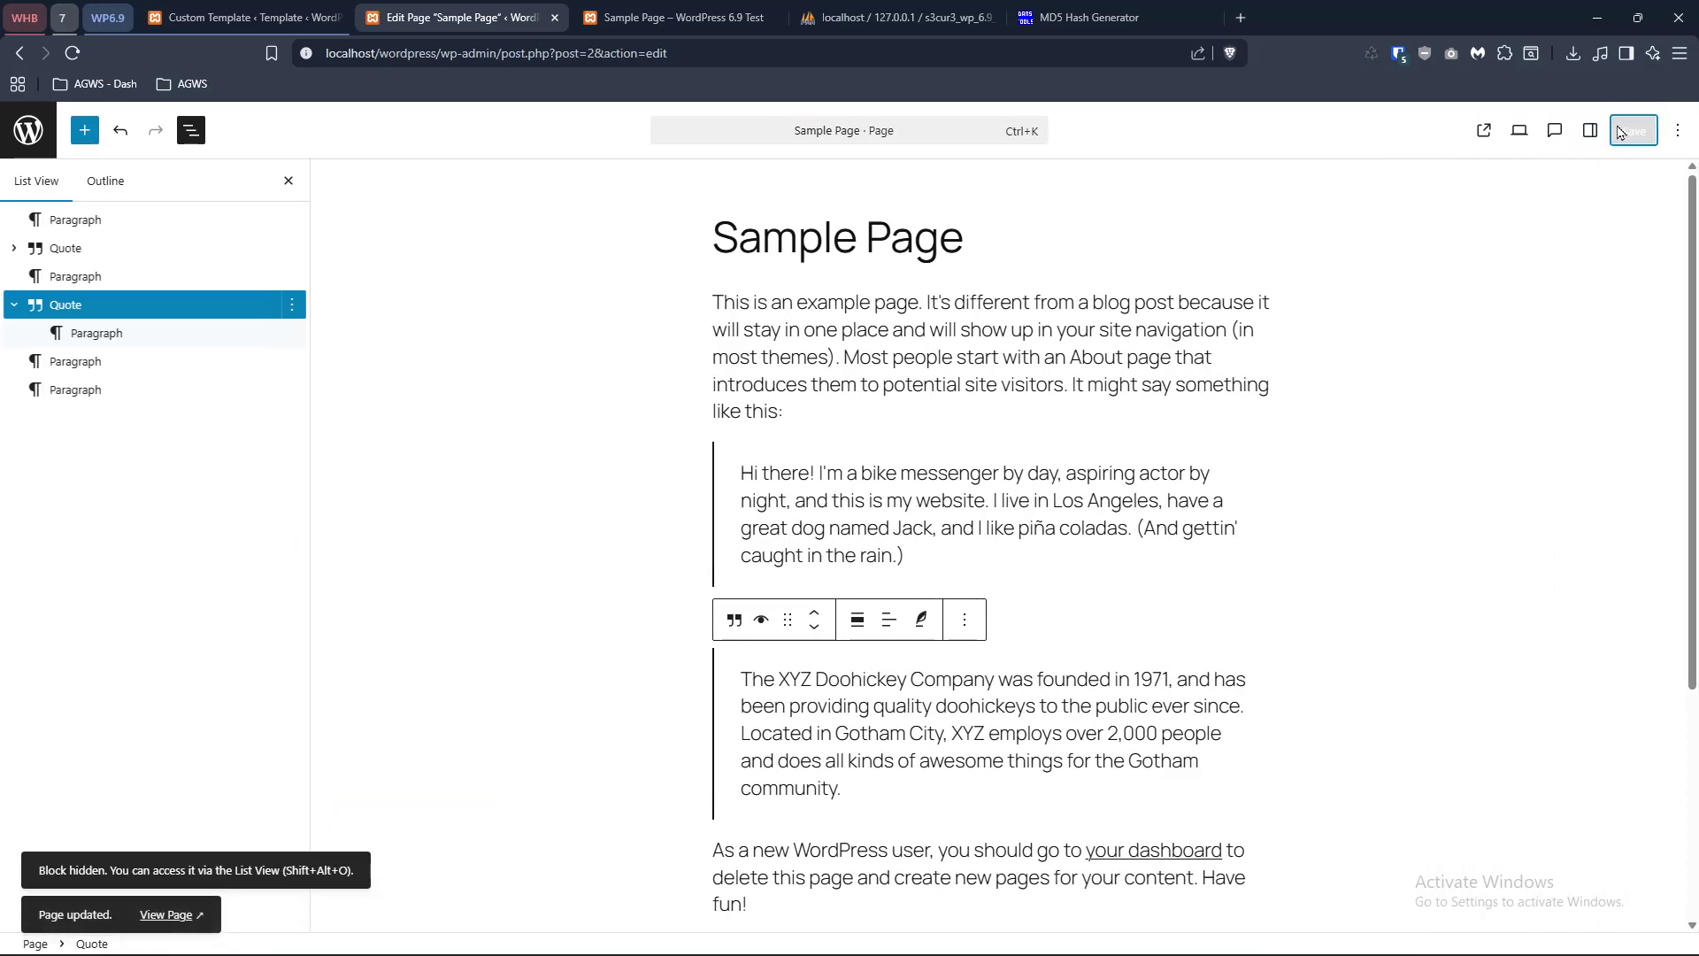
pyautogui.doubleClick(1497, 15)
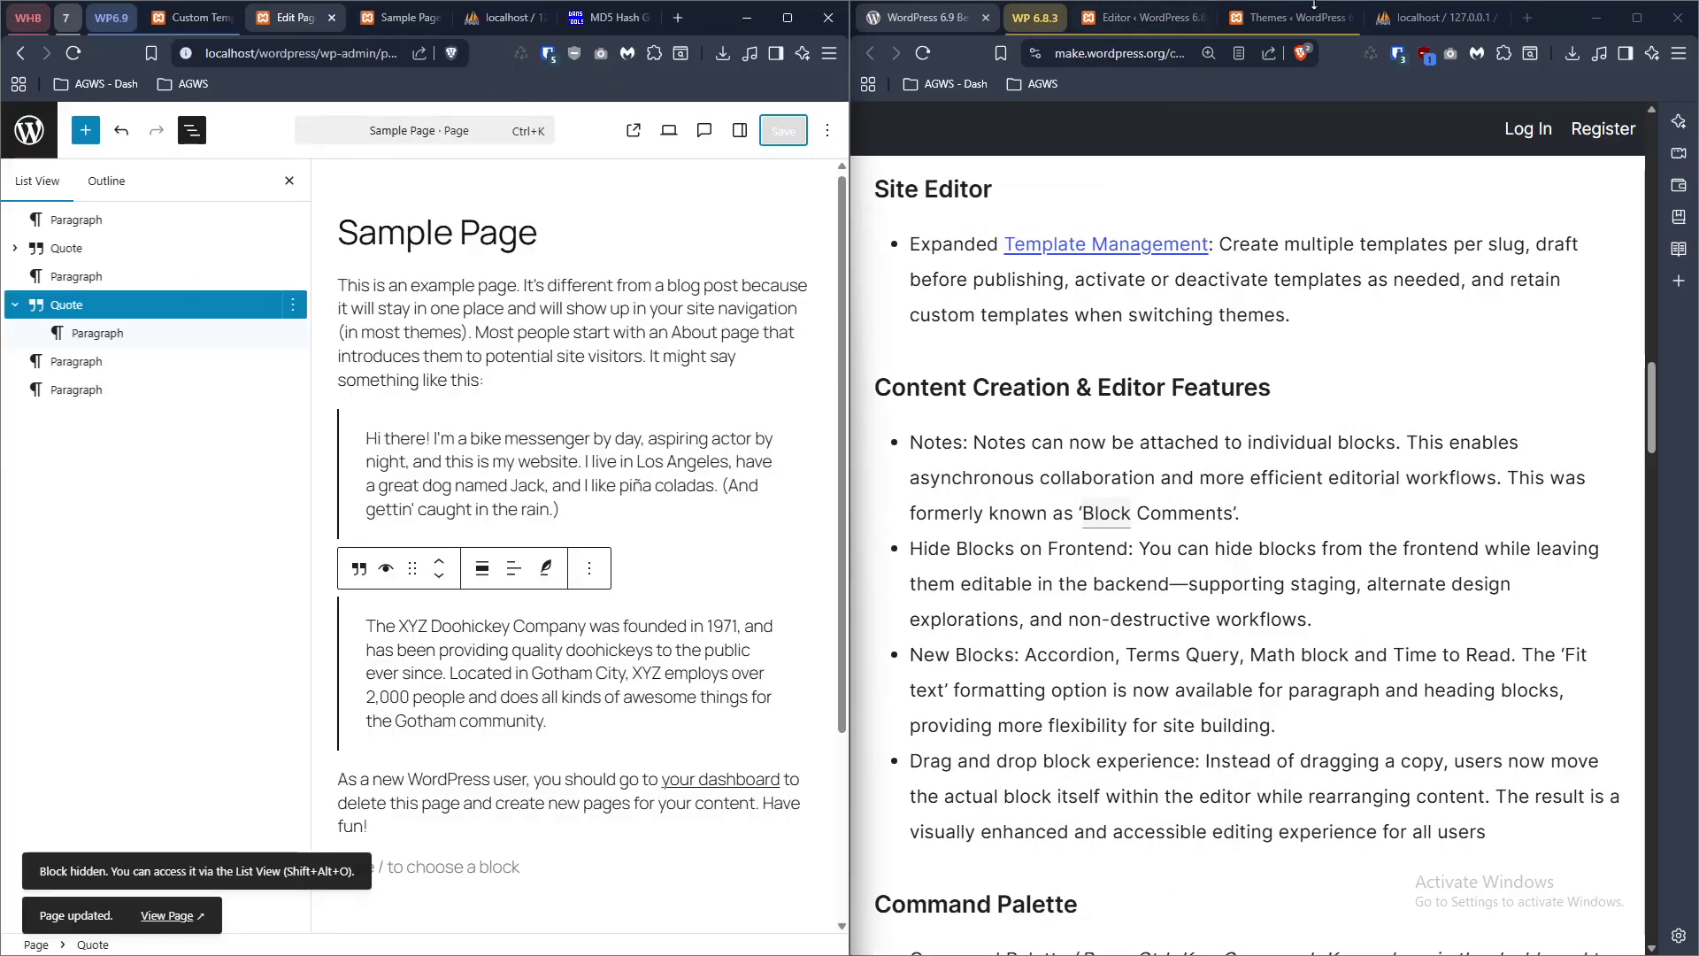
# - Open the 6.8.3 site's Sample Page in the block editor and show its List View
pyautogui.click(1141, 17)
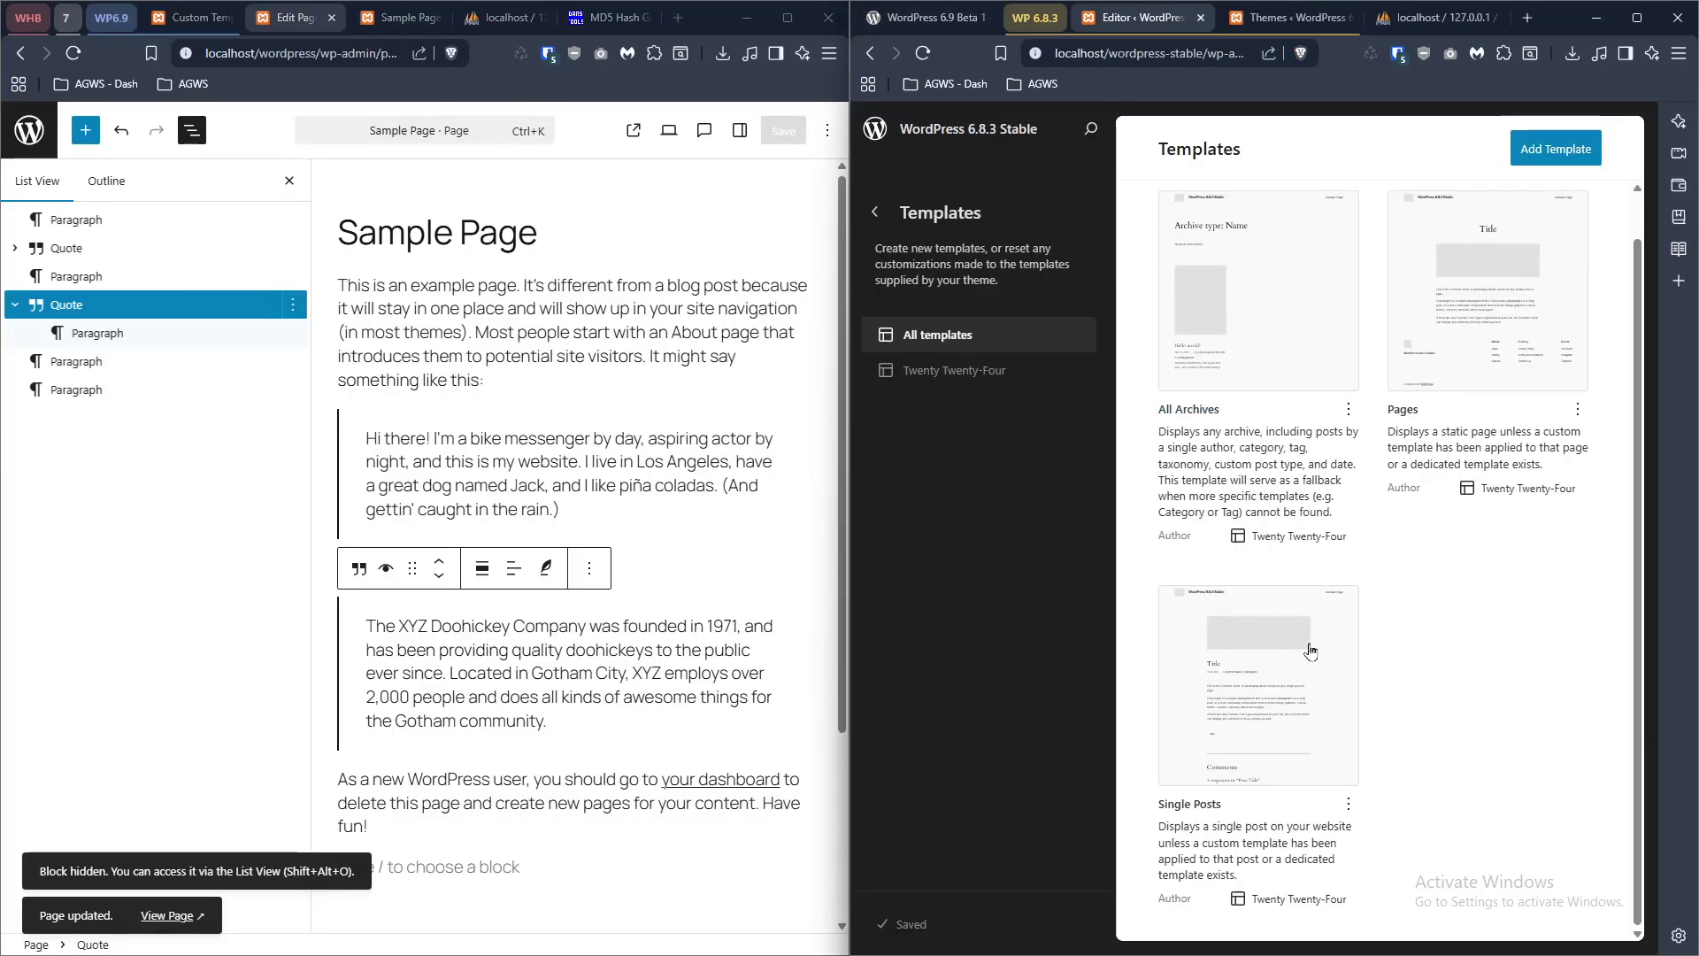
pyautogui.click(875, 128)
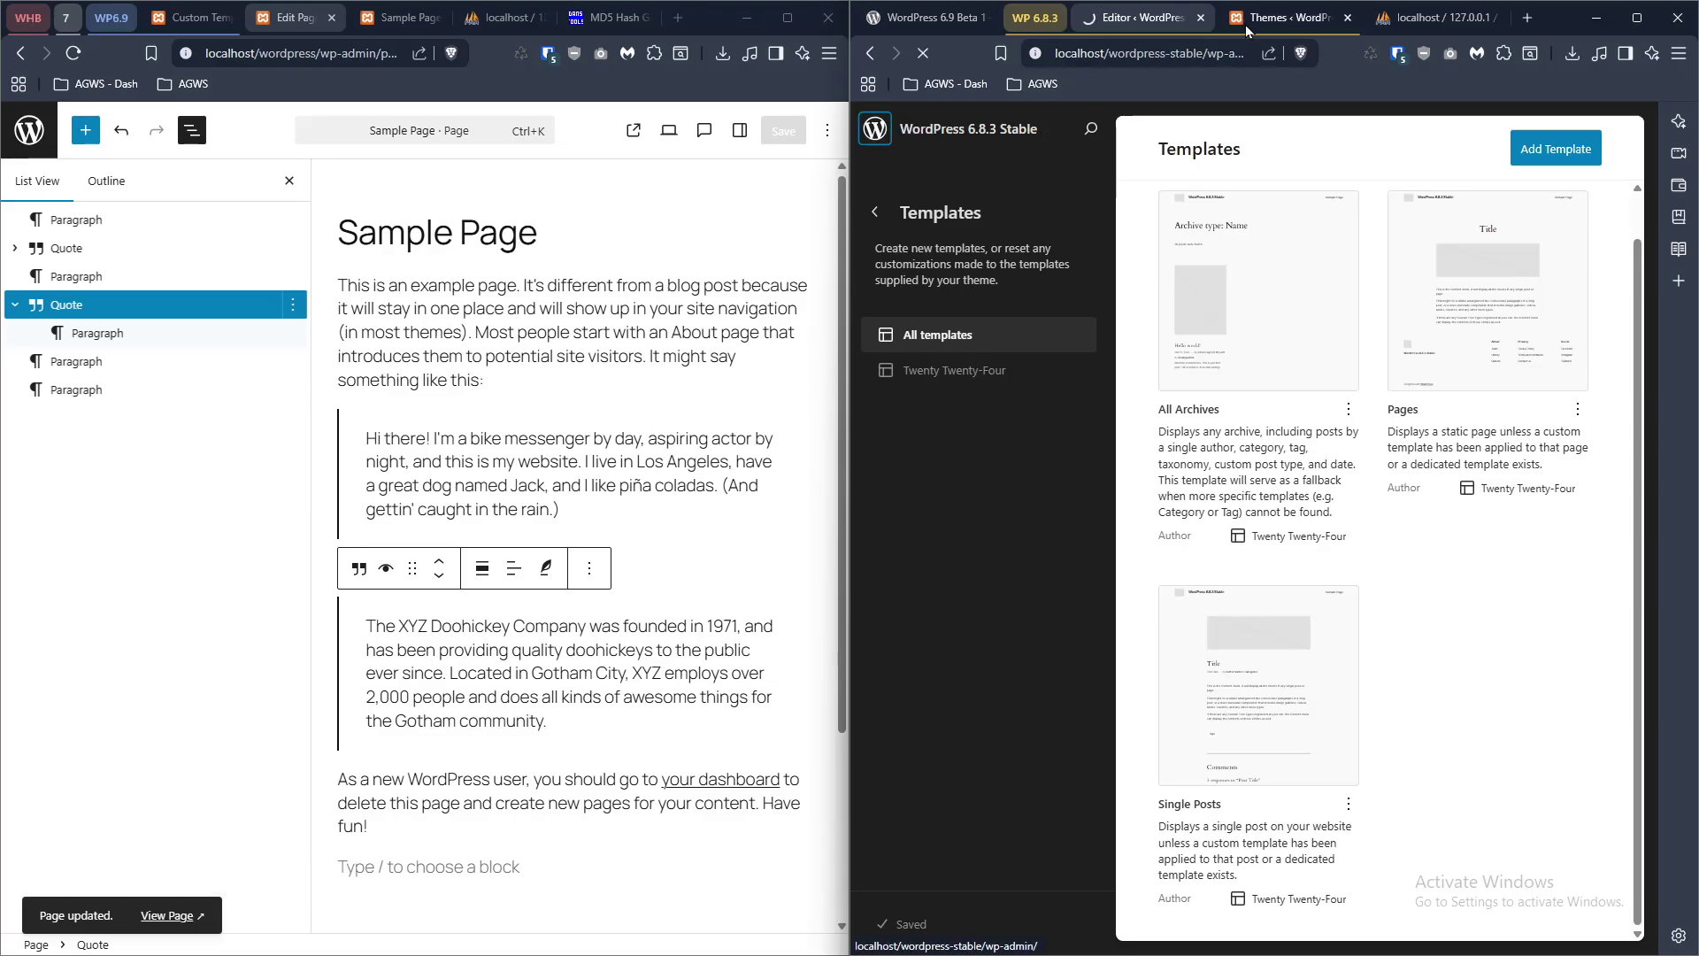
pyautogui.click(1238, 20)
pyautogui.moveTo(874, 269)
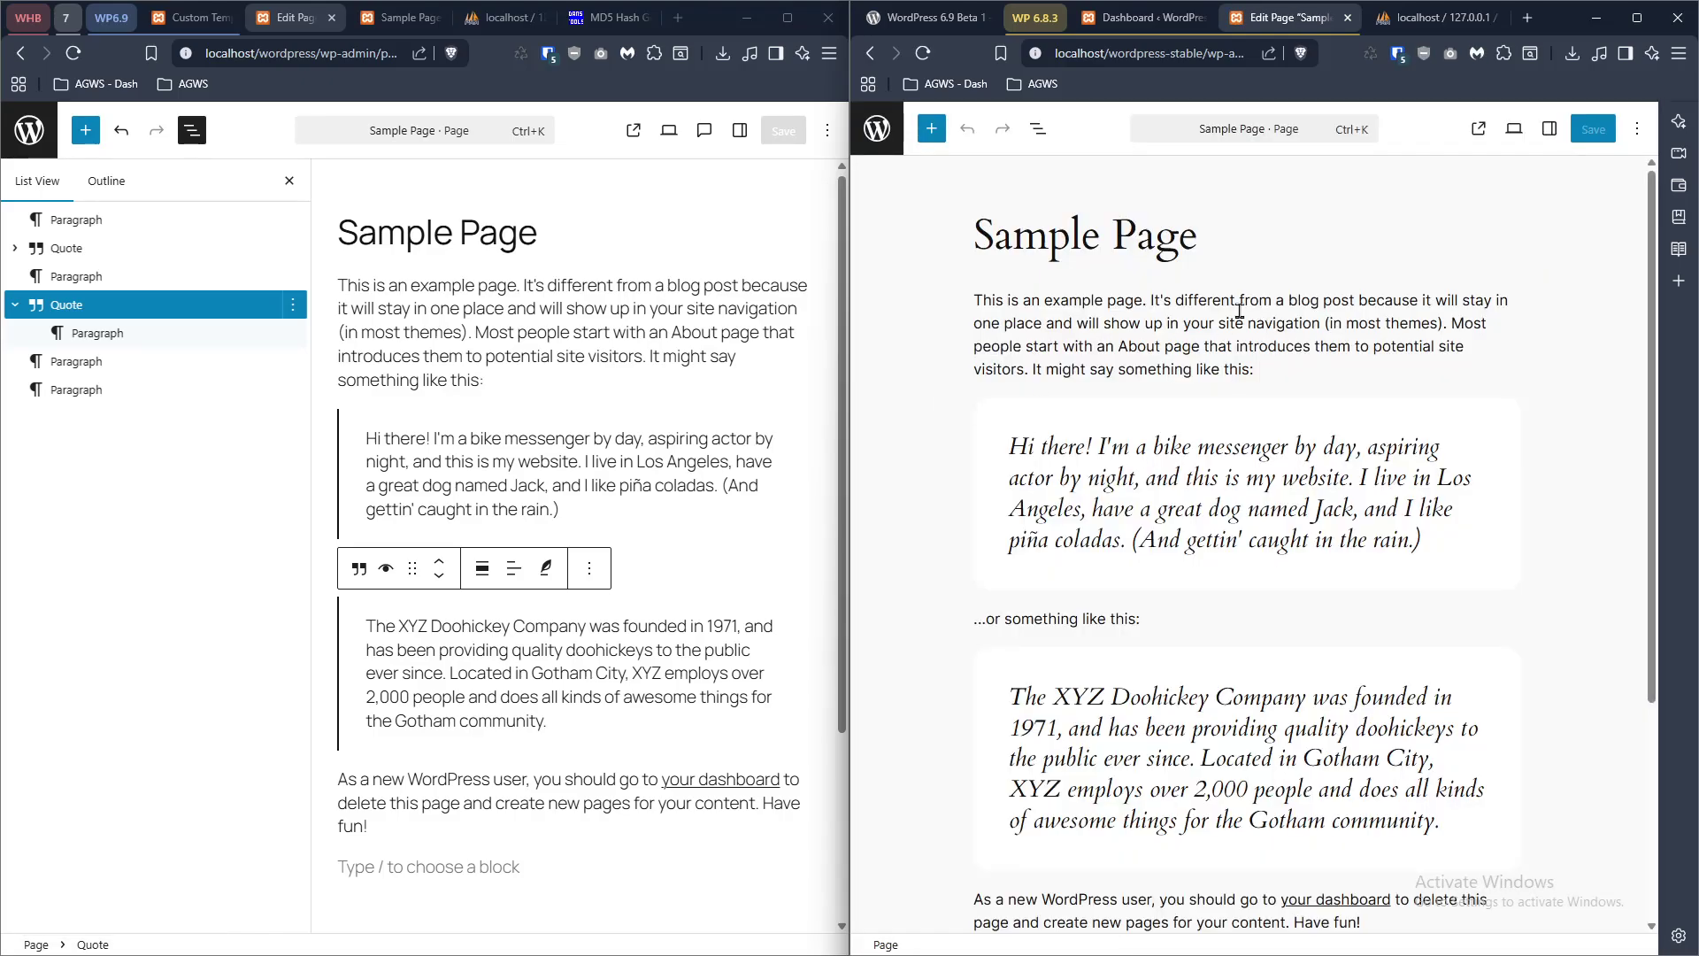
pyautogui.scroll(-3, 1238, 311)
pyautogui.click(1165, 506)
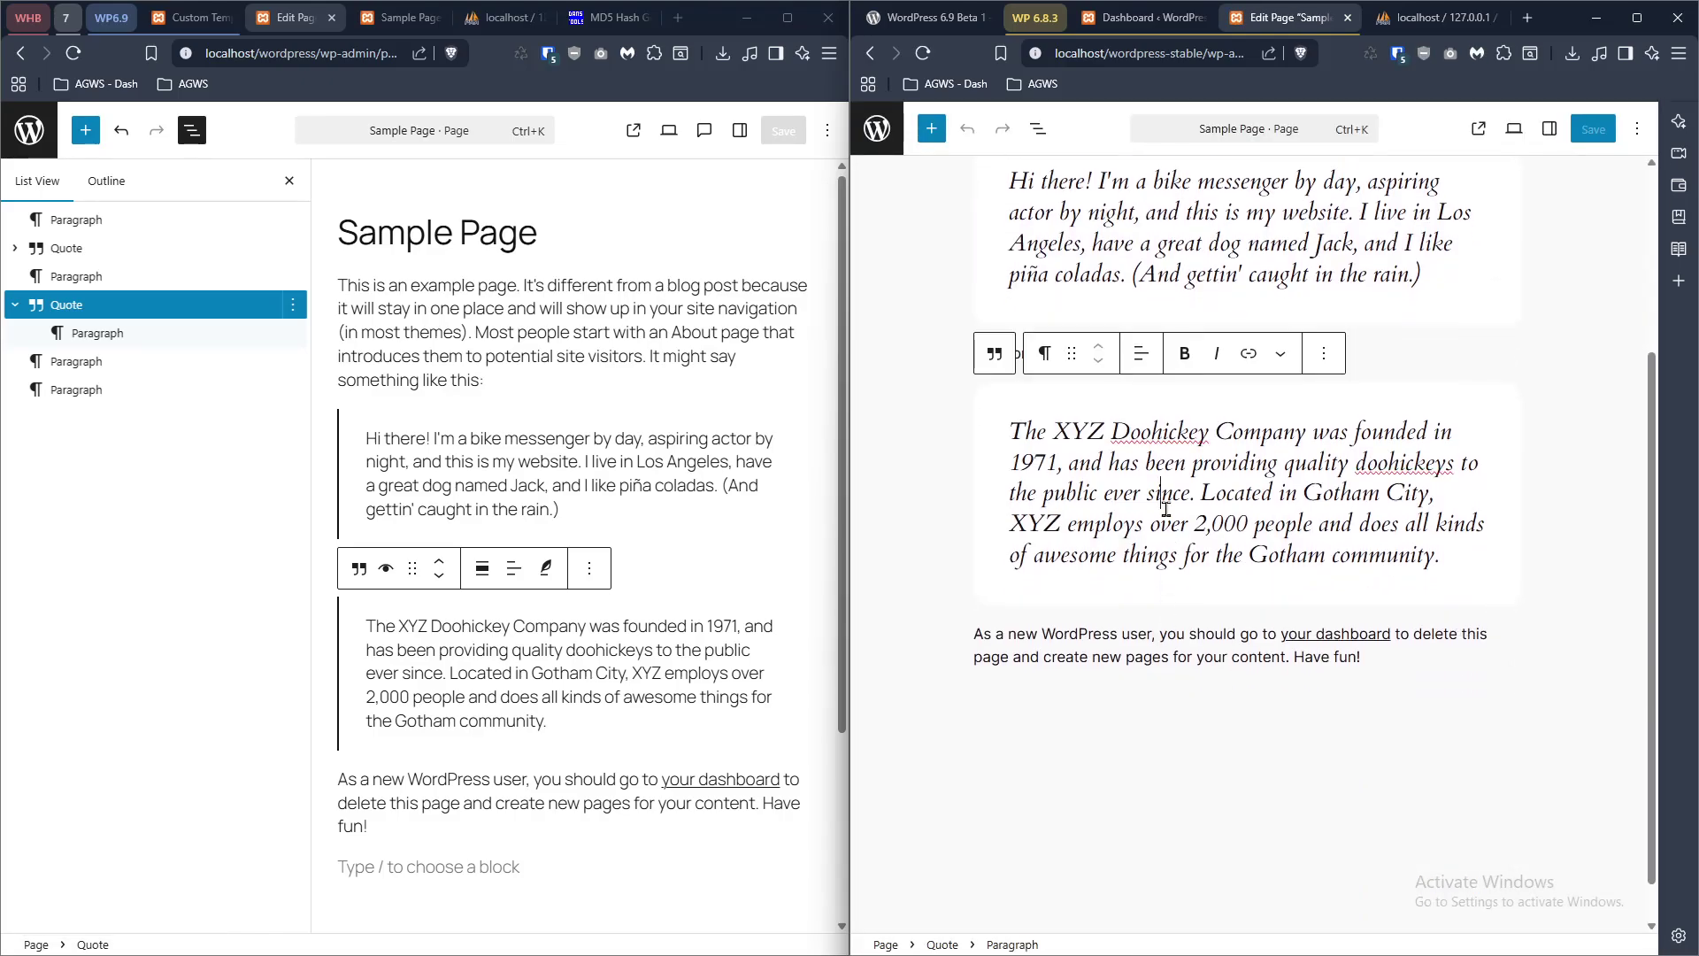
pyautogui.click(1032, 127)
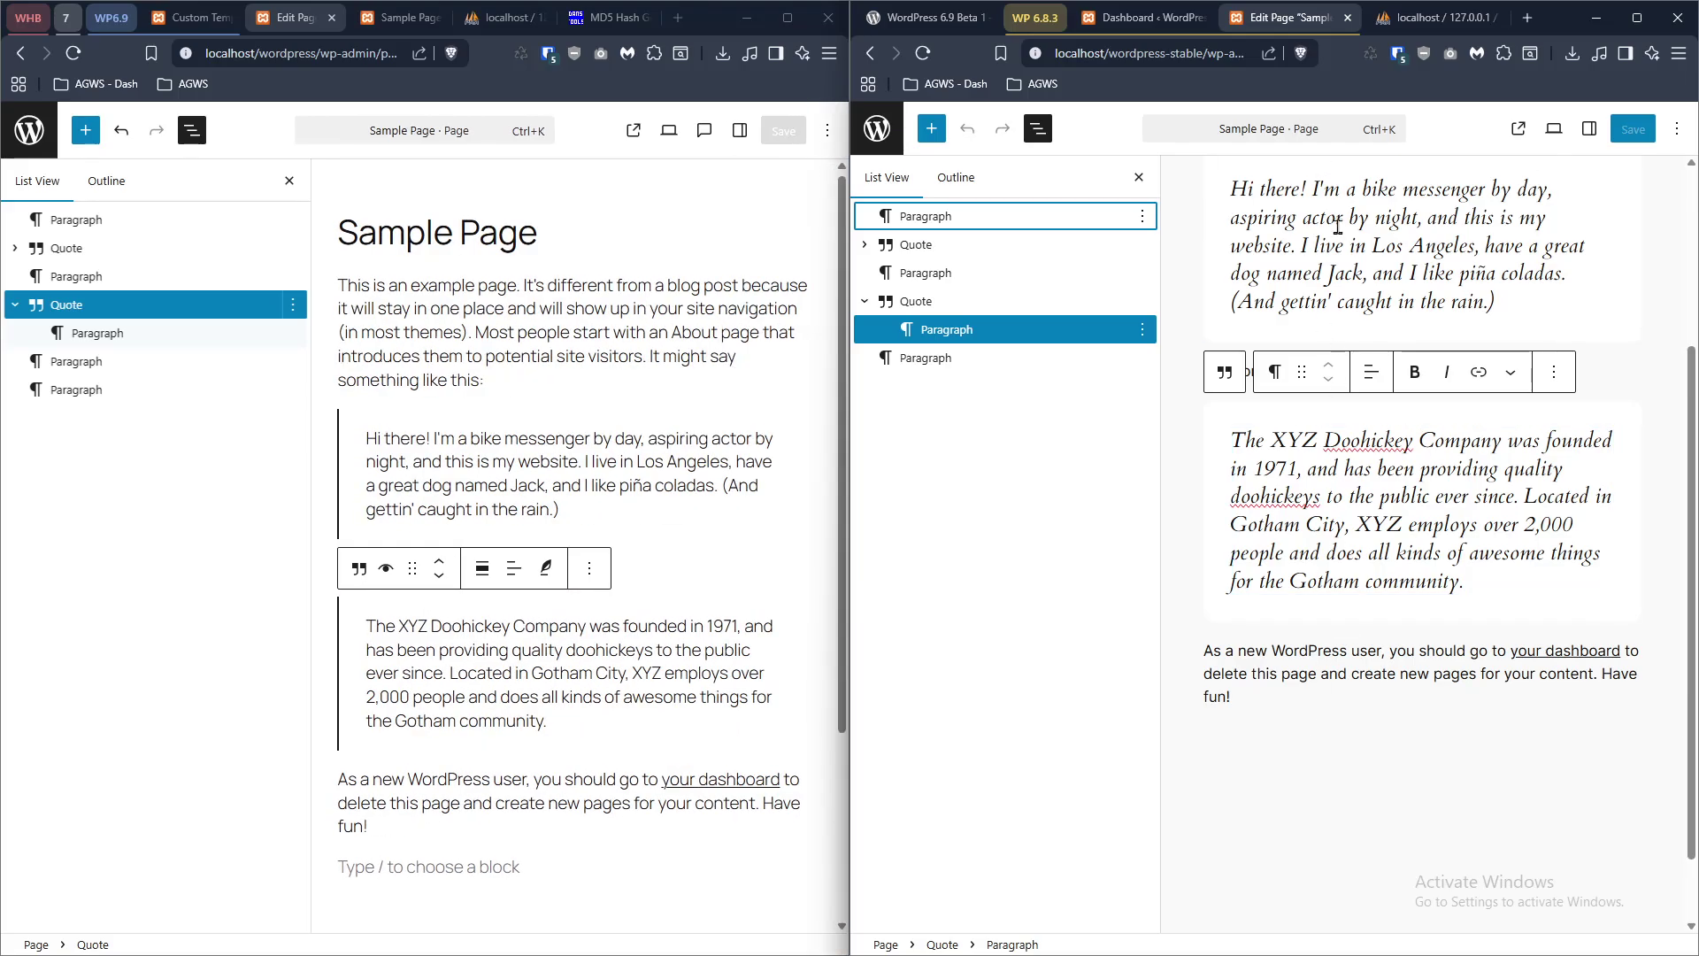
# - Select the intro paragraph and first quote text in the 6.8.3 and 6.9 editors
pyautogui.scroll(3, 1314, 655)
pyautogui.press('Return')
pyautogui.press('Down')
pyautogui.click(1340, 704)
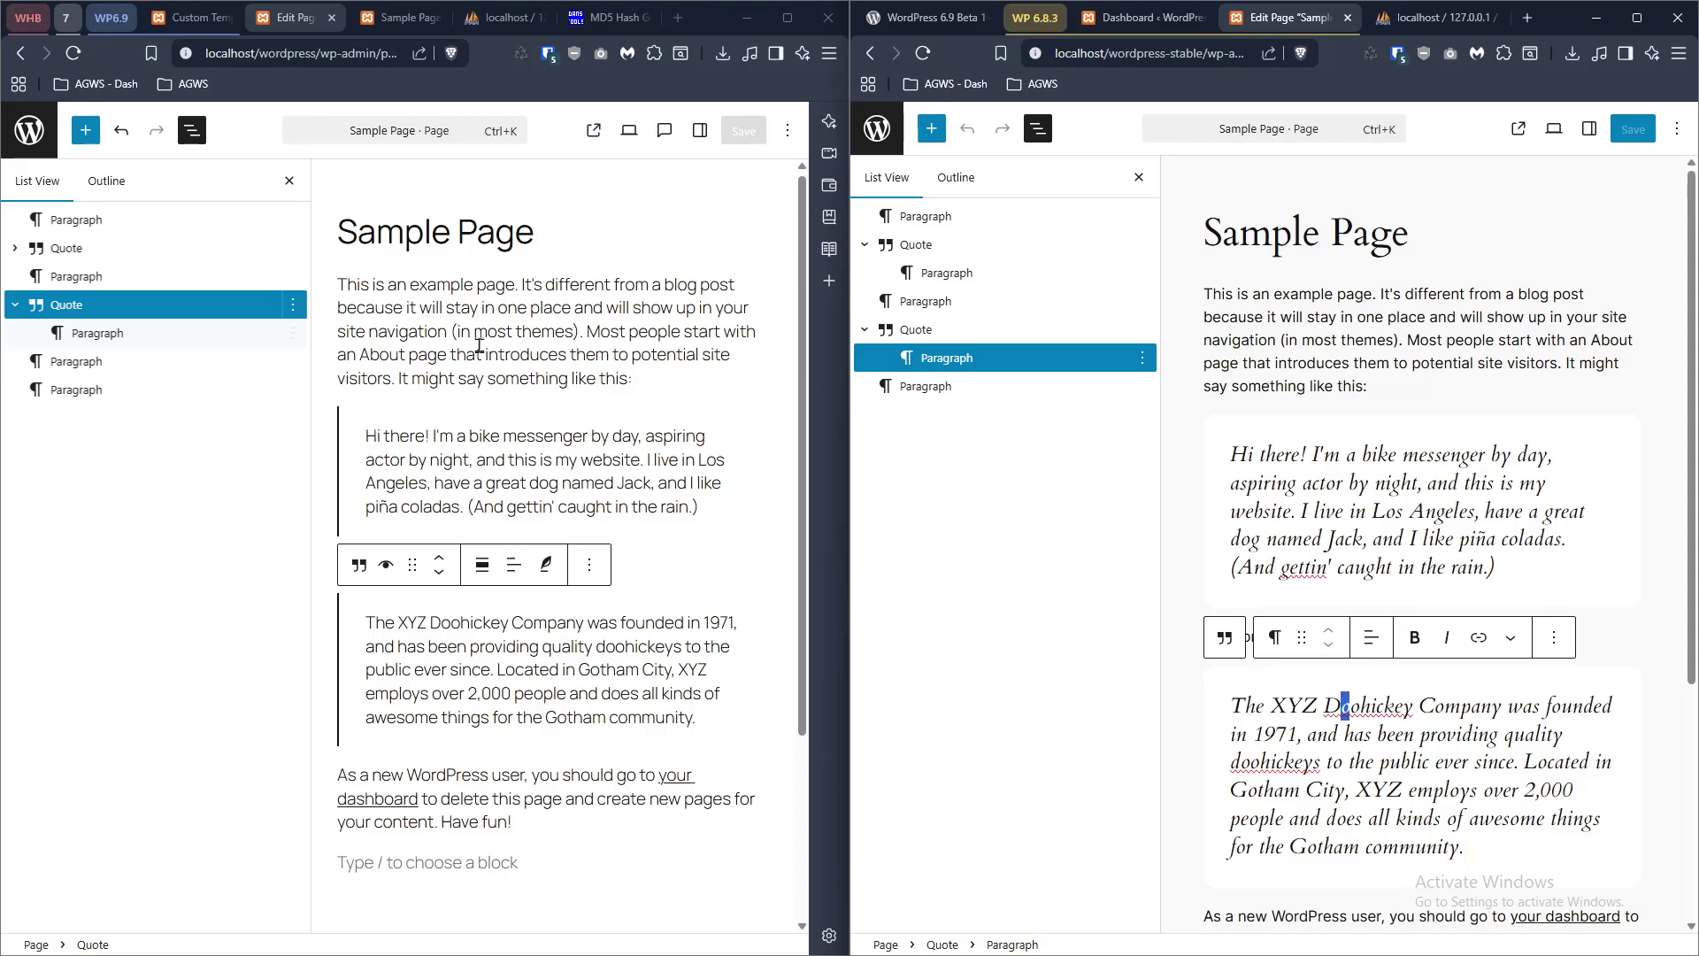
pyautogui.click(474, 336)
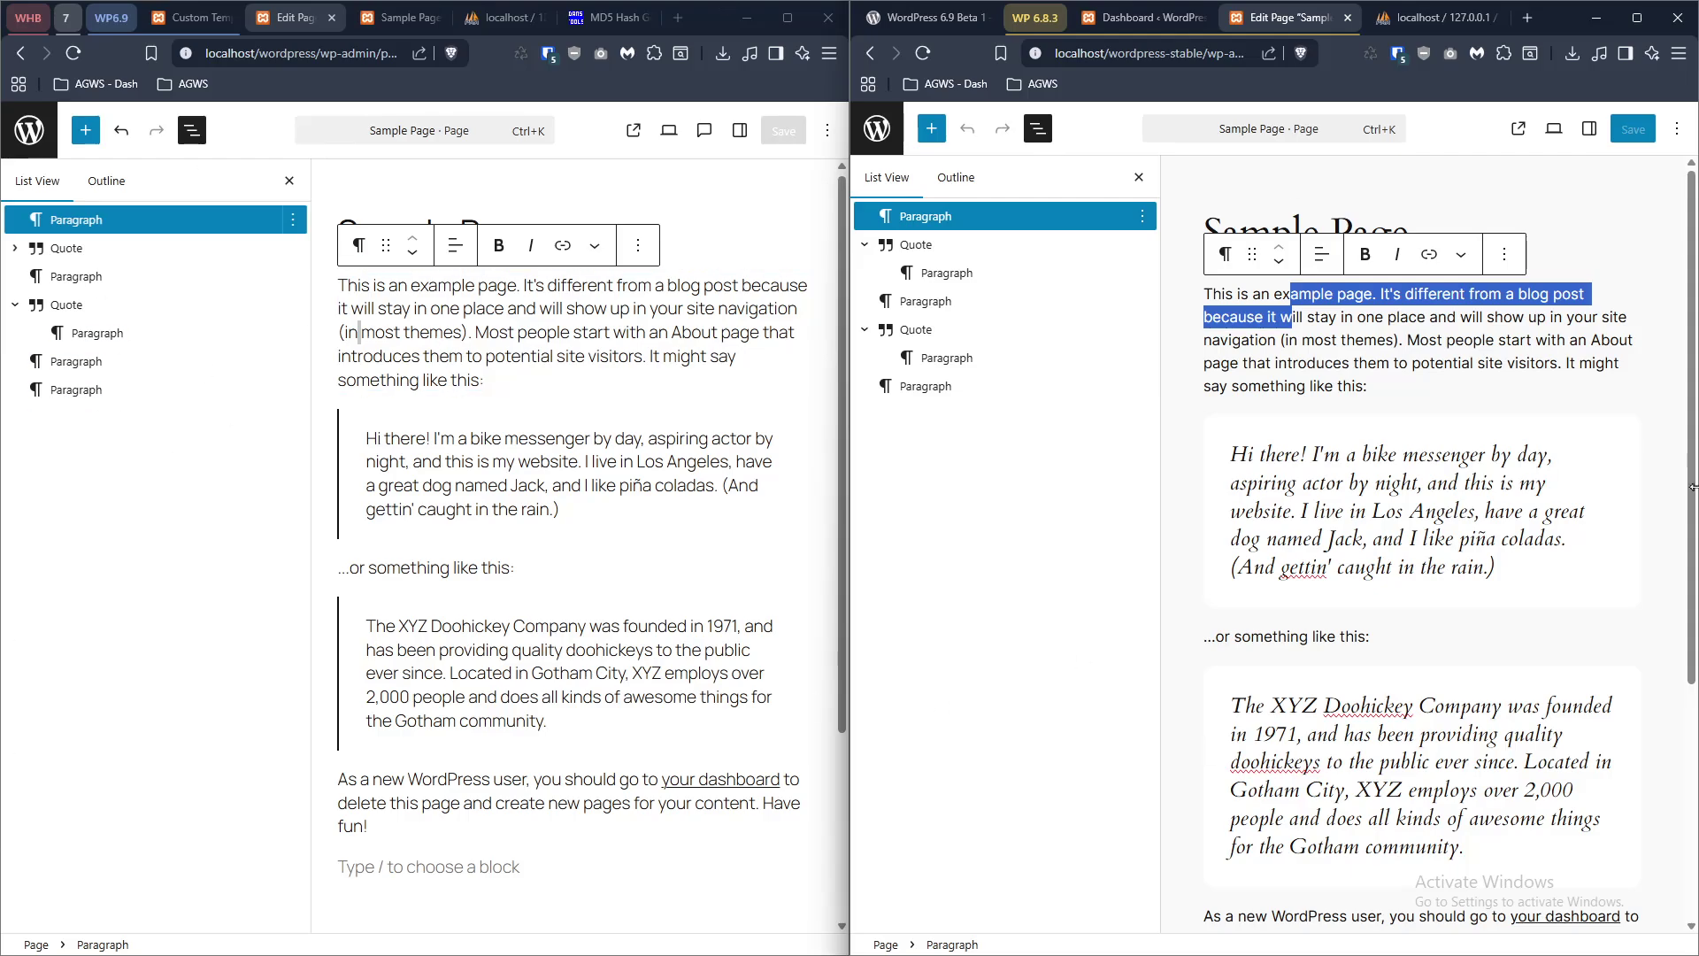
# - Inspect the 6.8.3 Quote block's actions menu and Advanced settings, then show the 6.9 Beta 1 notes
pyautogui.moveTo(1680, 427)
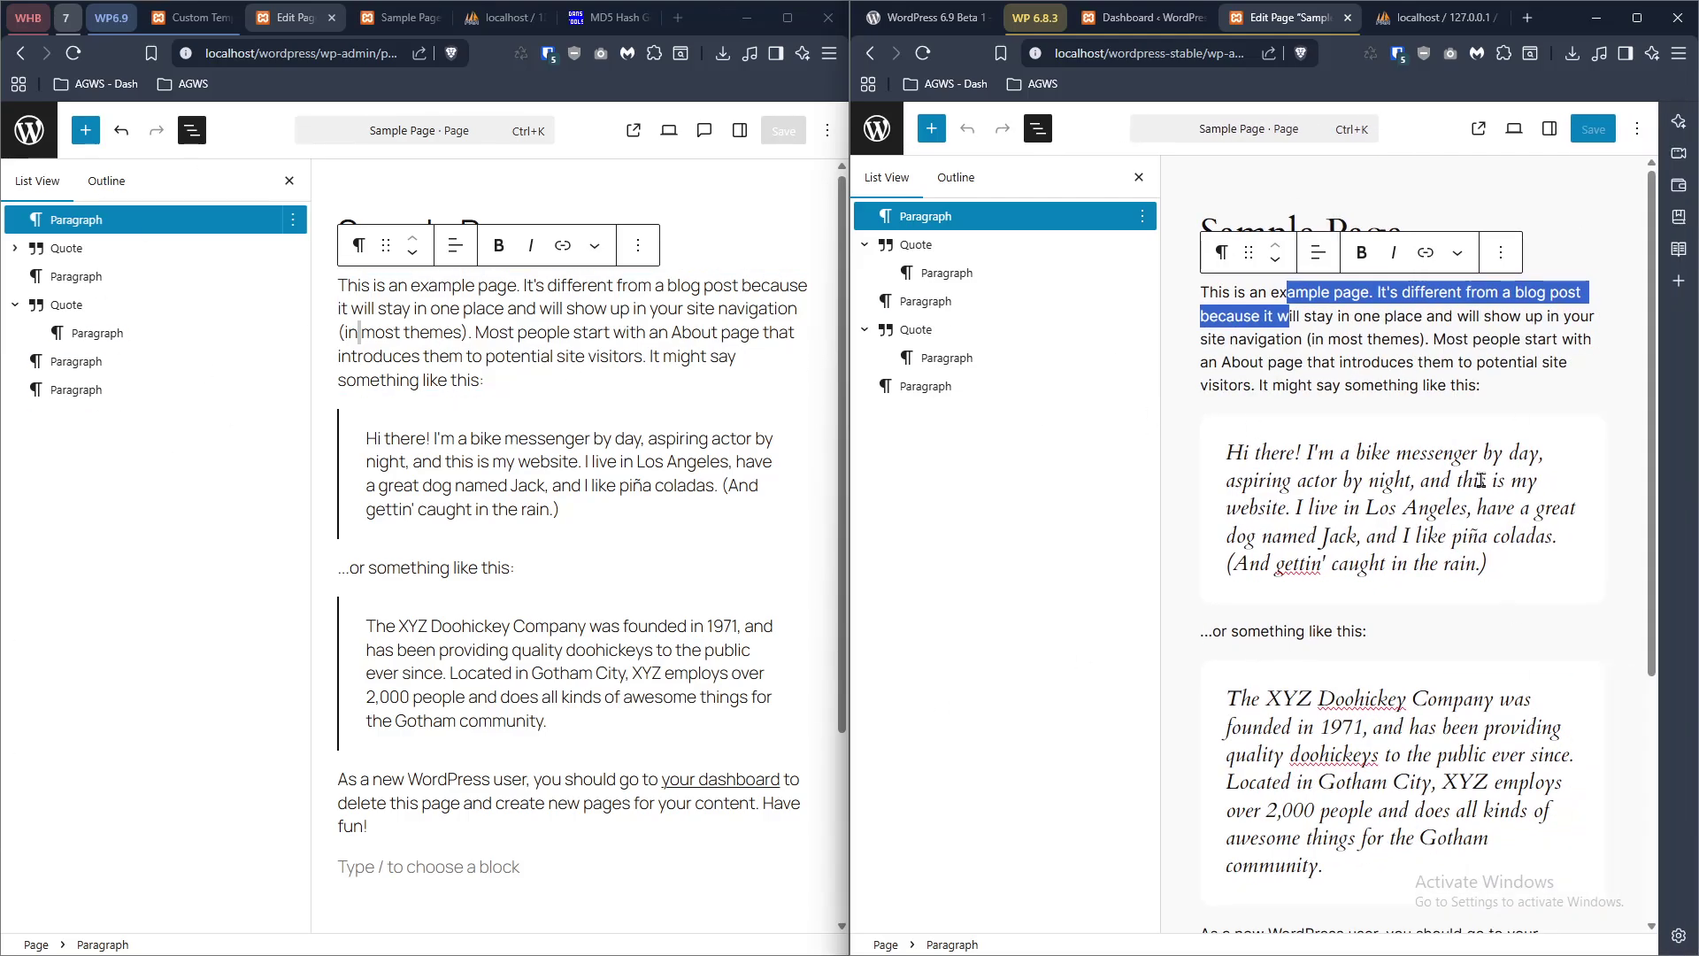
pyautogui.click(913, 243)
pyautogui.rightClick(979, 251)
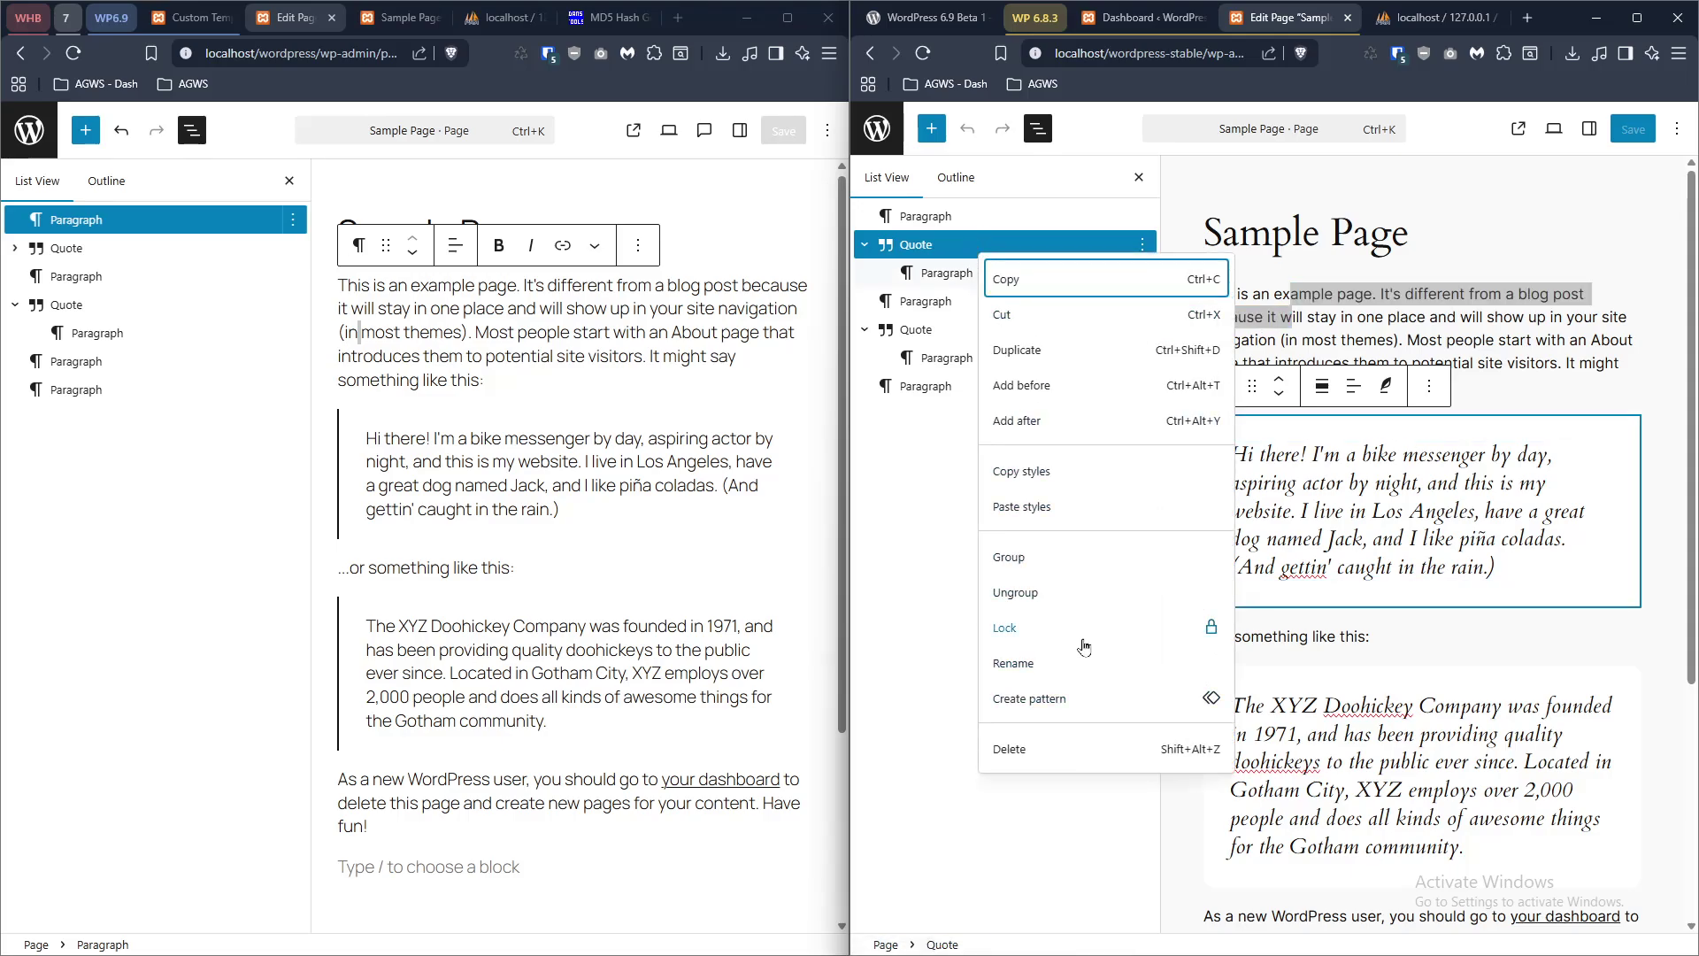
pyautogui.press('Escape')
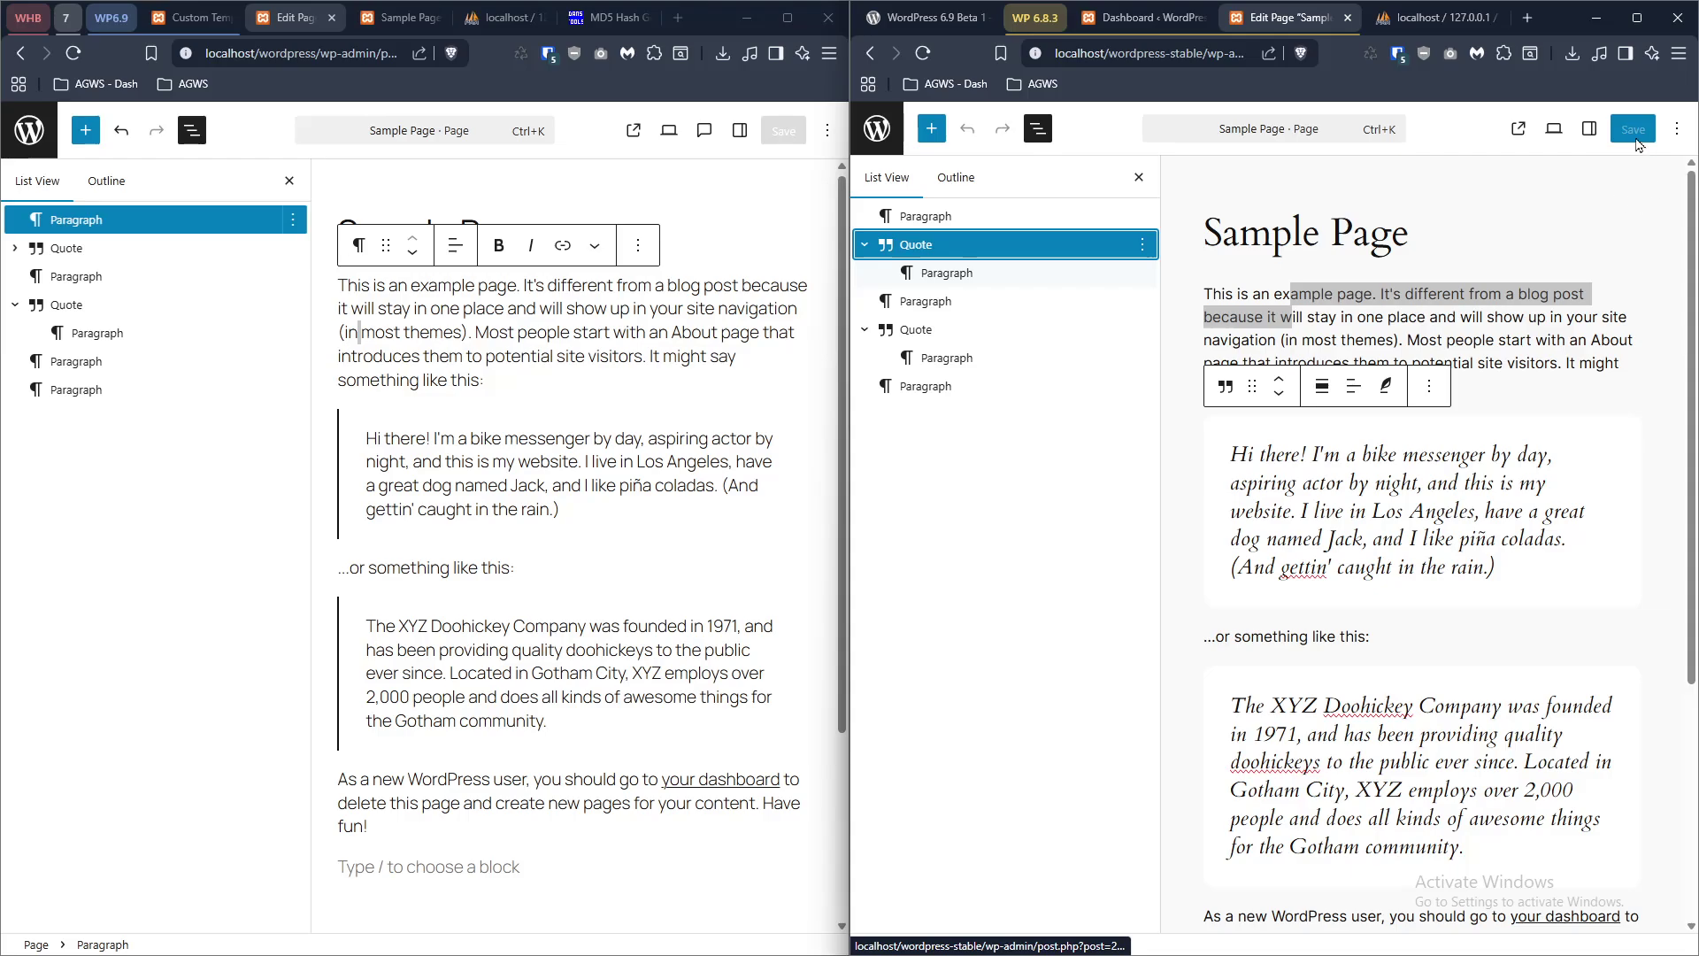
pyautogui.click(1589, 128)
pyautogui.scroll(-2, 1626, 528)
pyautogui.scroll(2, 1612, 383)
pyautogui.scroll(-4, 1580, 531)
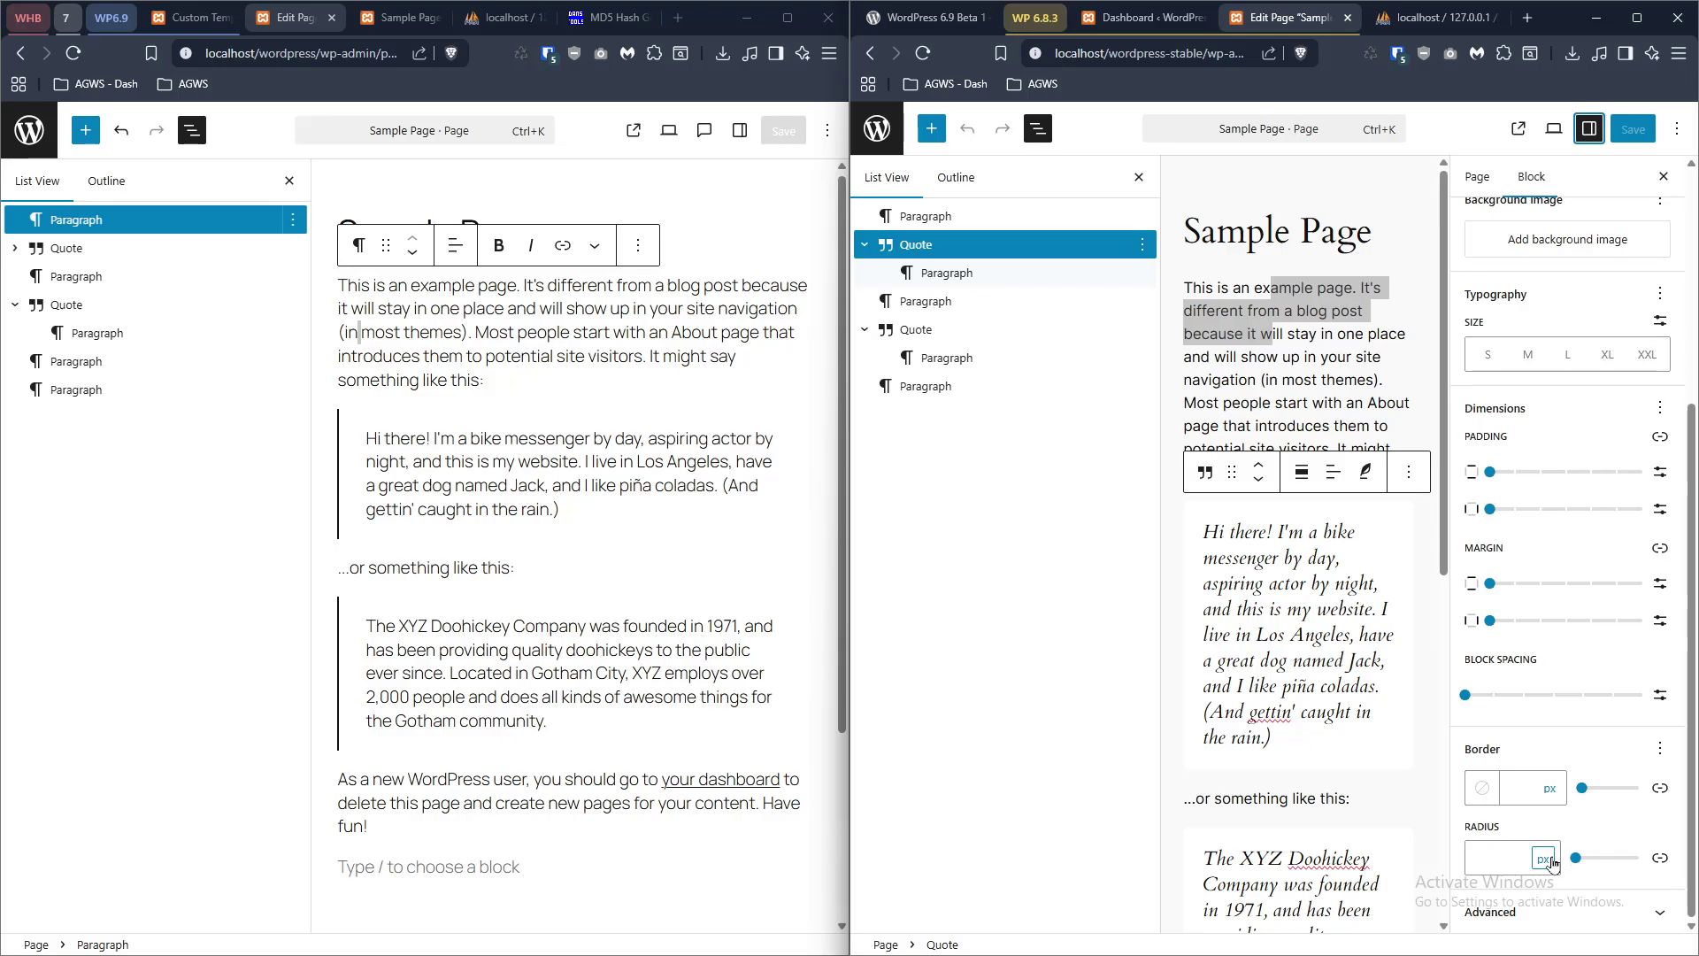
pyautogui.click(1566, 920)
pyautogui.scroll(7, 1546, 776)
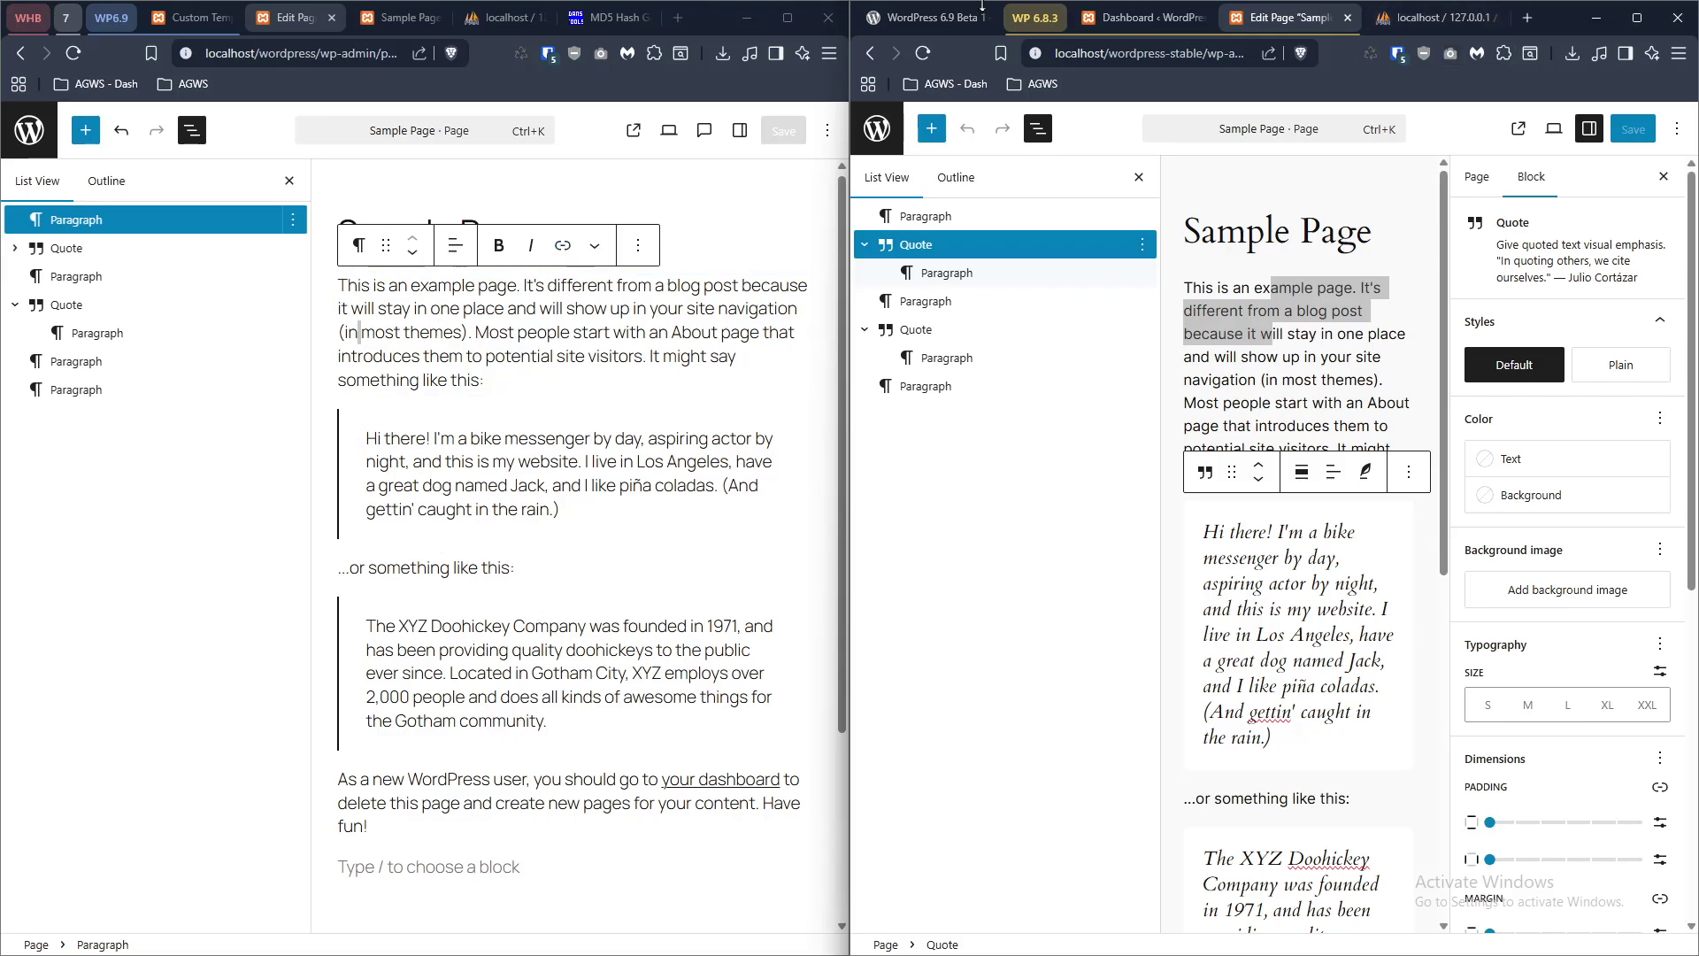
pyautogui.click(906, 13)
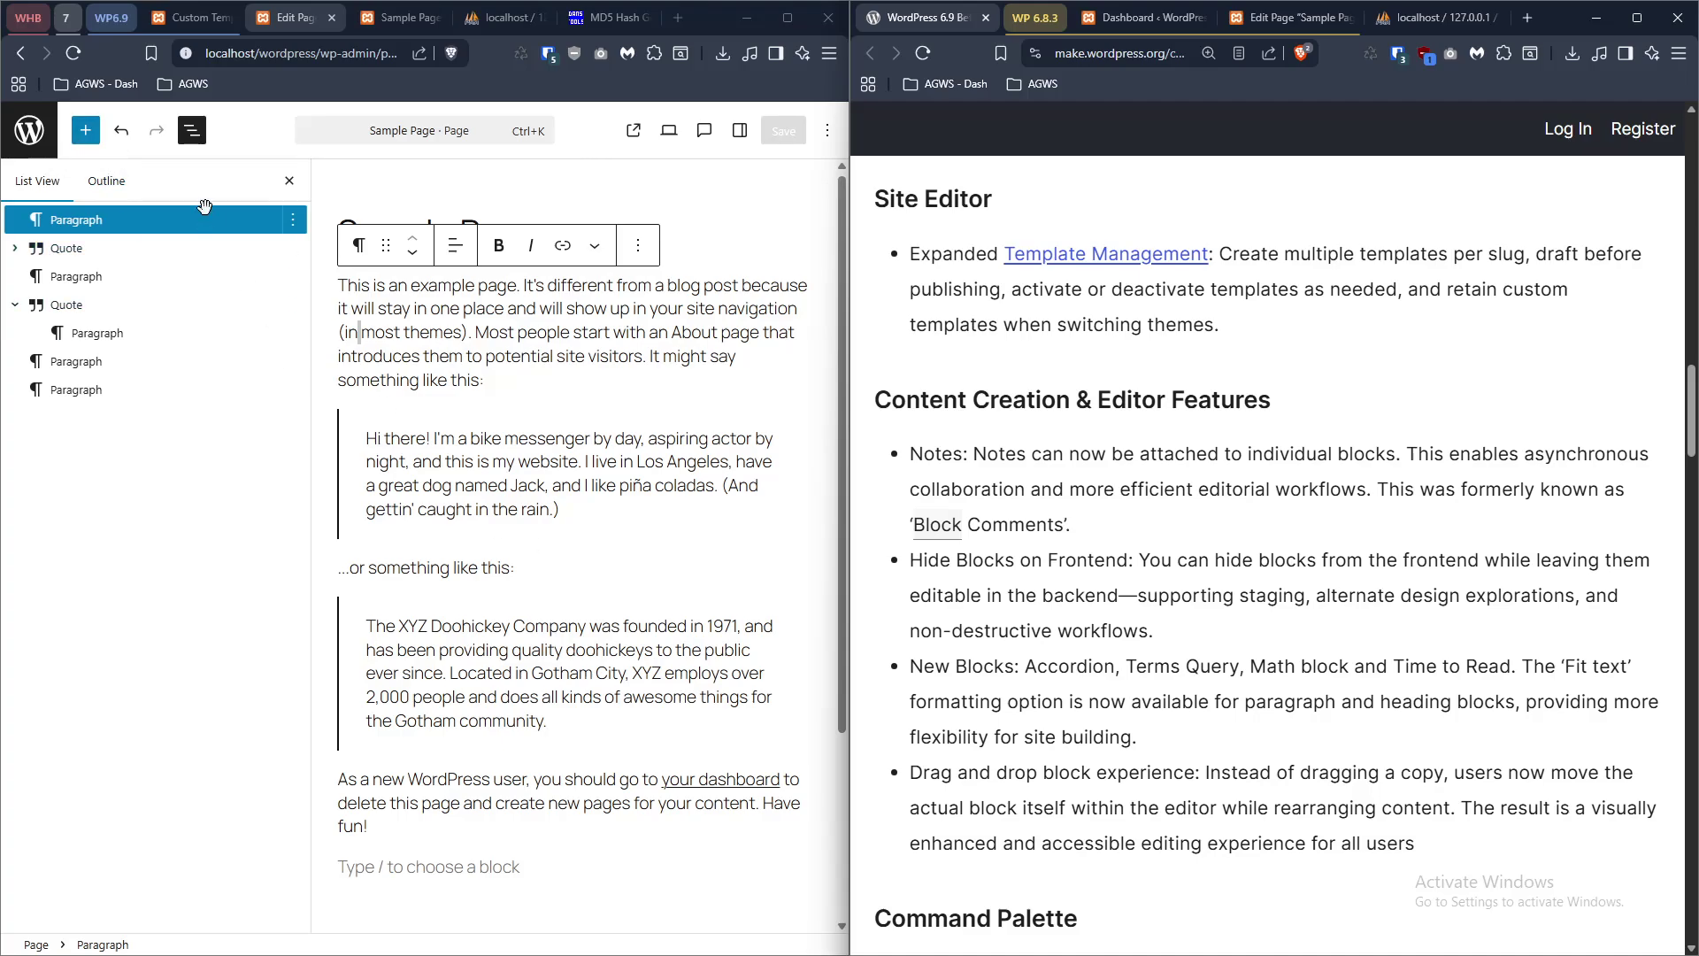
# - Insert an Accordion block into the 6.9 Sample Page by searching 'ACCO'
pyautogui.click(99, 132)
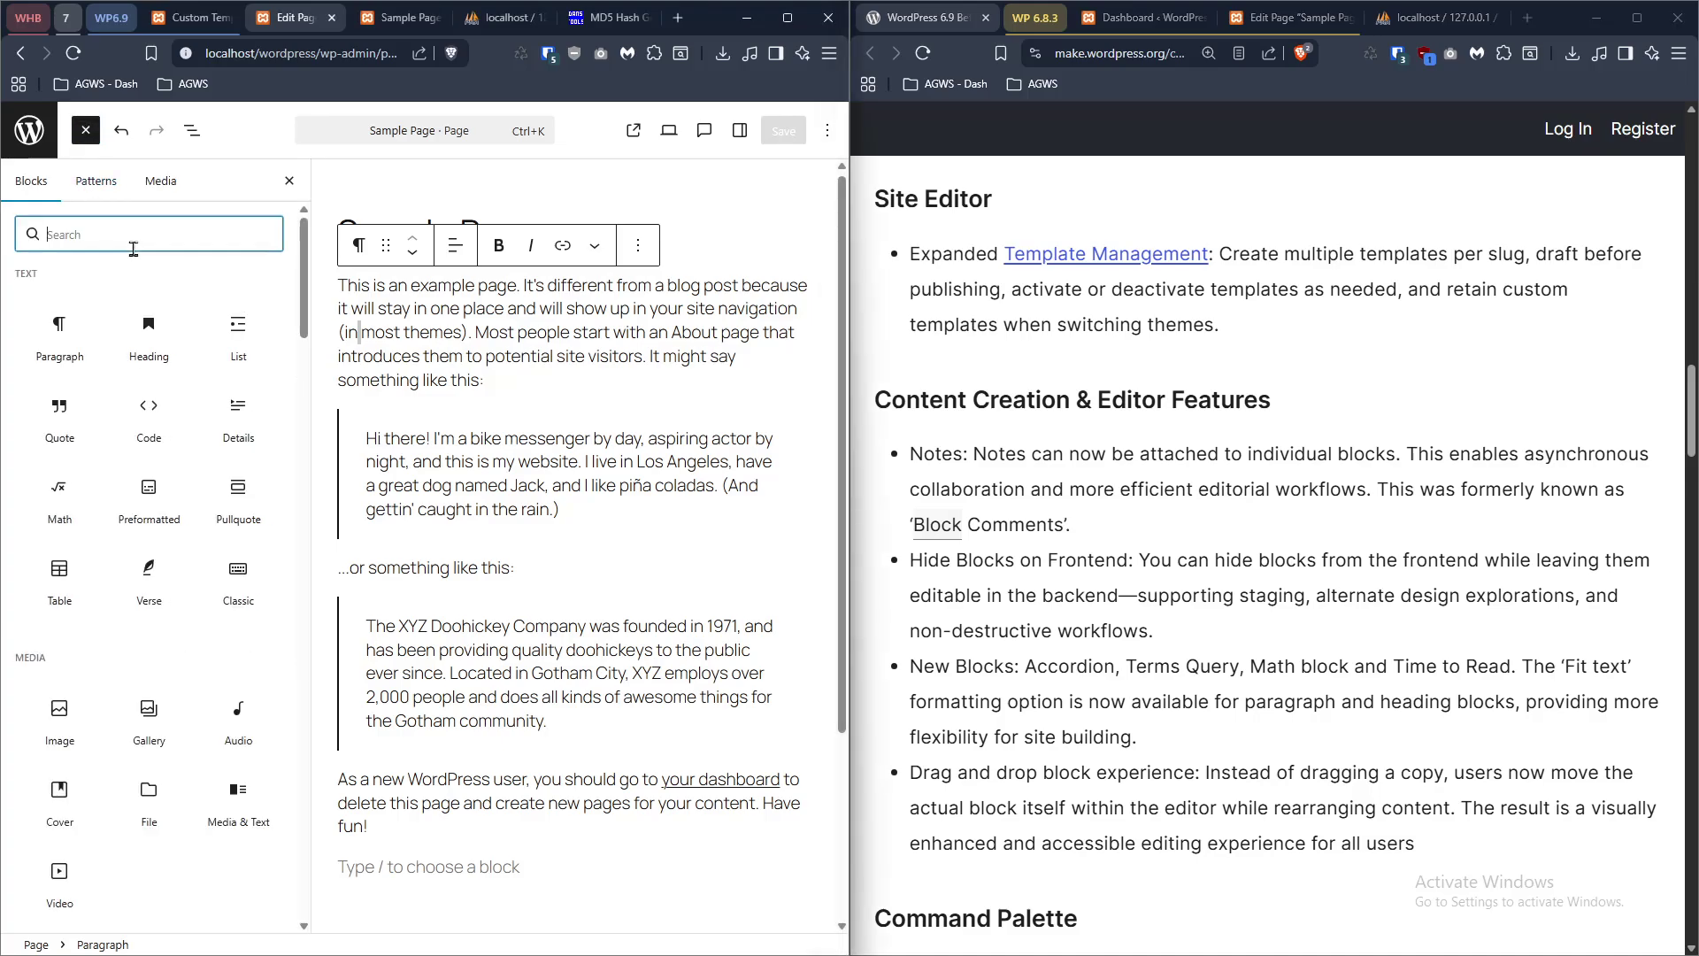
pyautogui.write('ACCO')
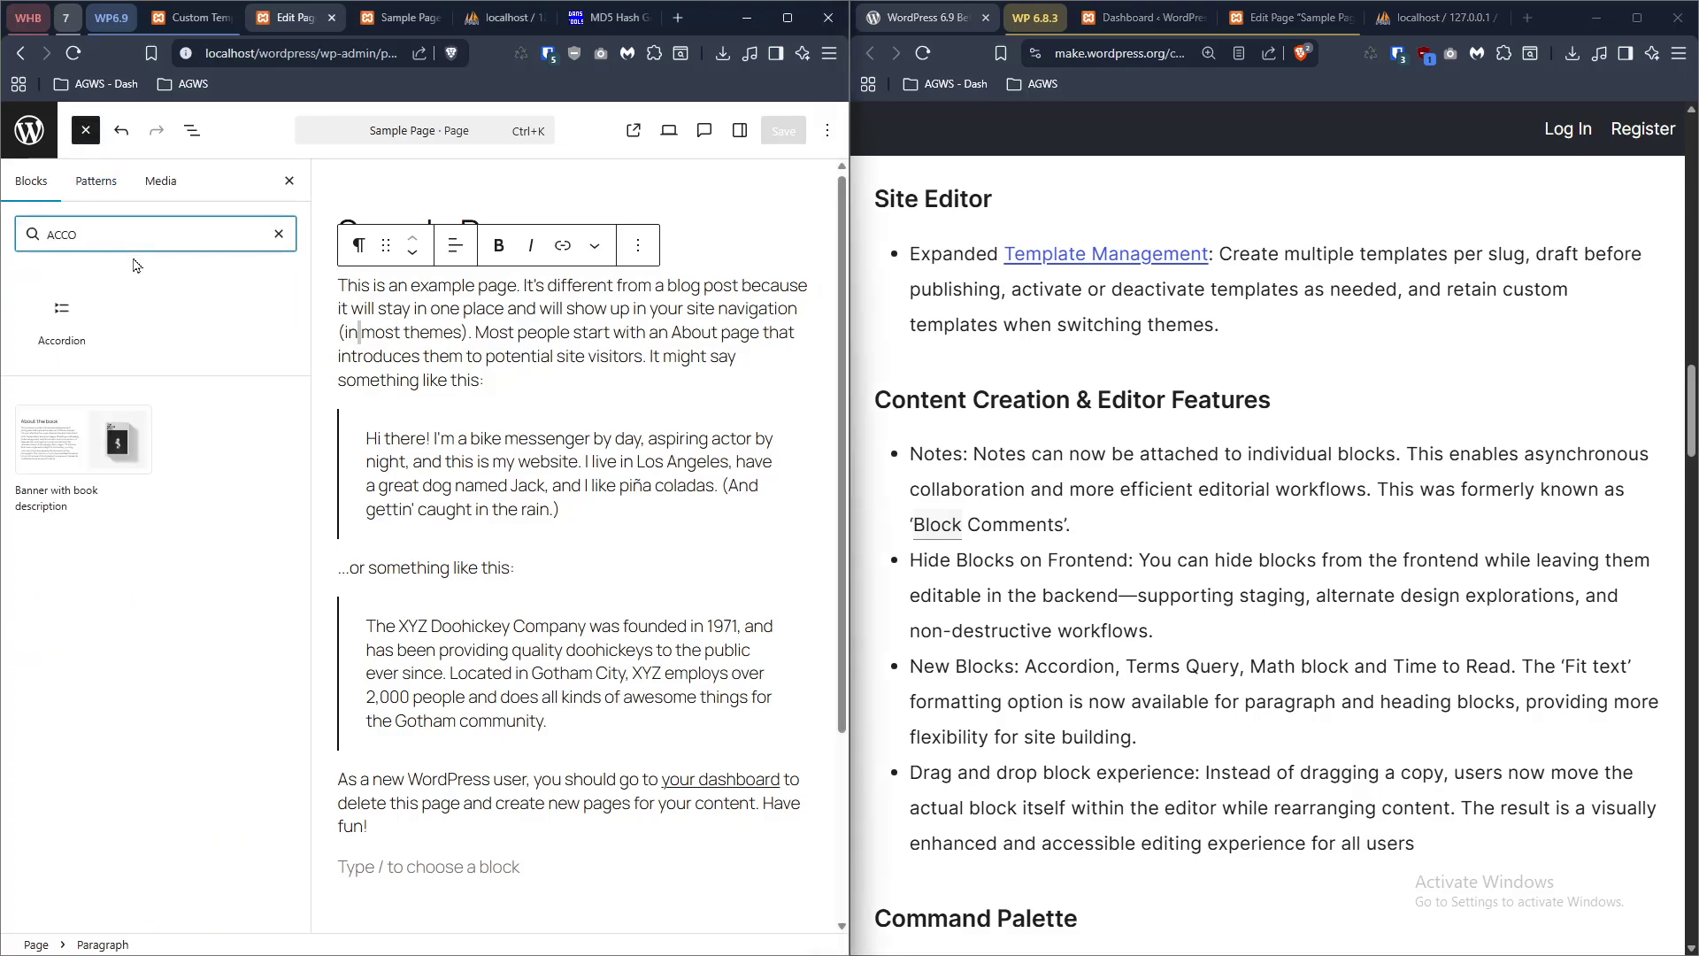
pyautogui.click(90, 296)
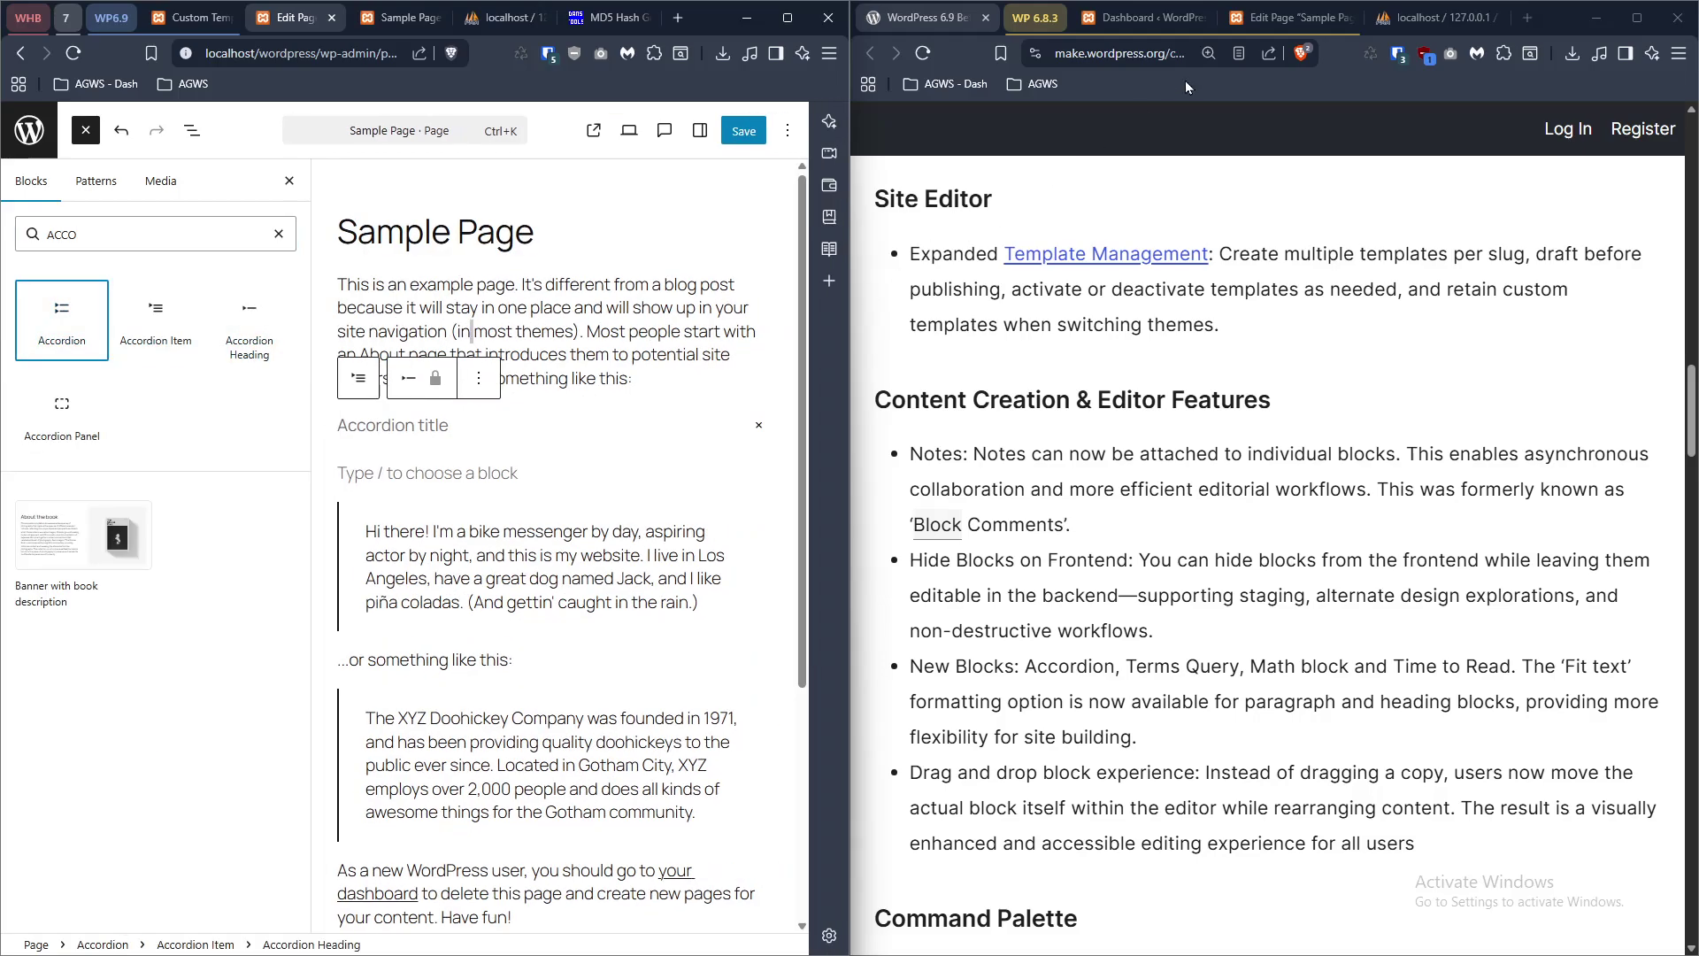
# - Insert a Details block into the 6.8.3 Sample Page and expand it in List View
pyautogui.click(1150, 18)
pyautogui.click(1279, 18)
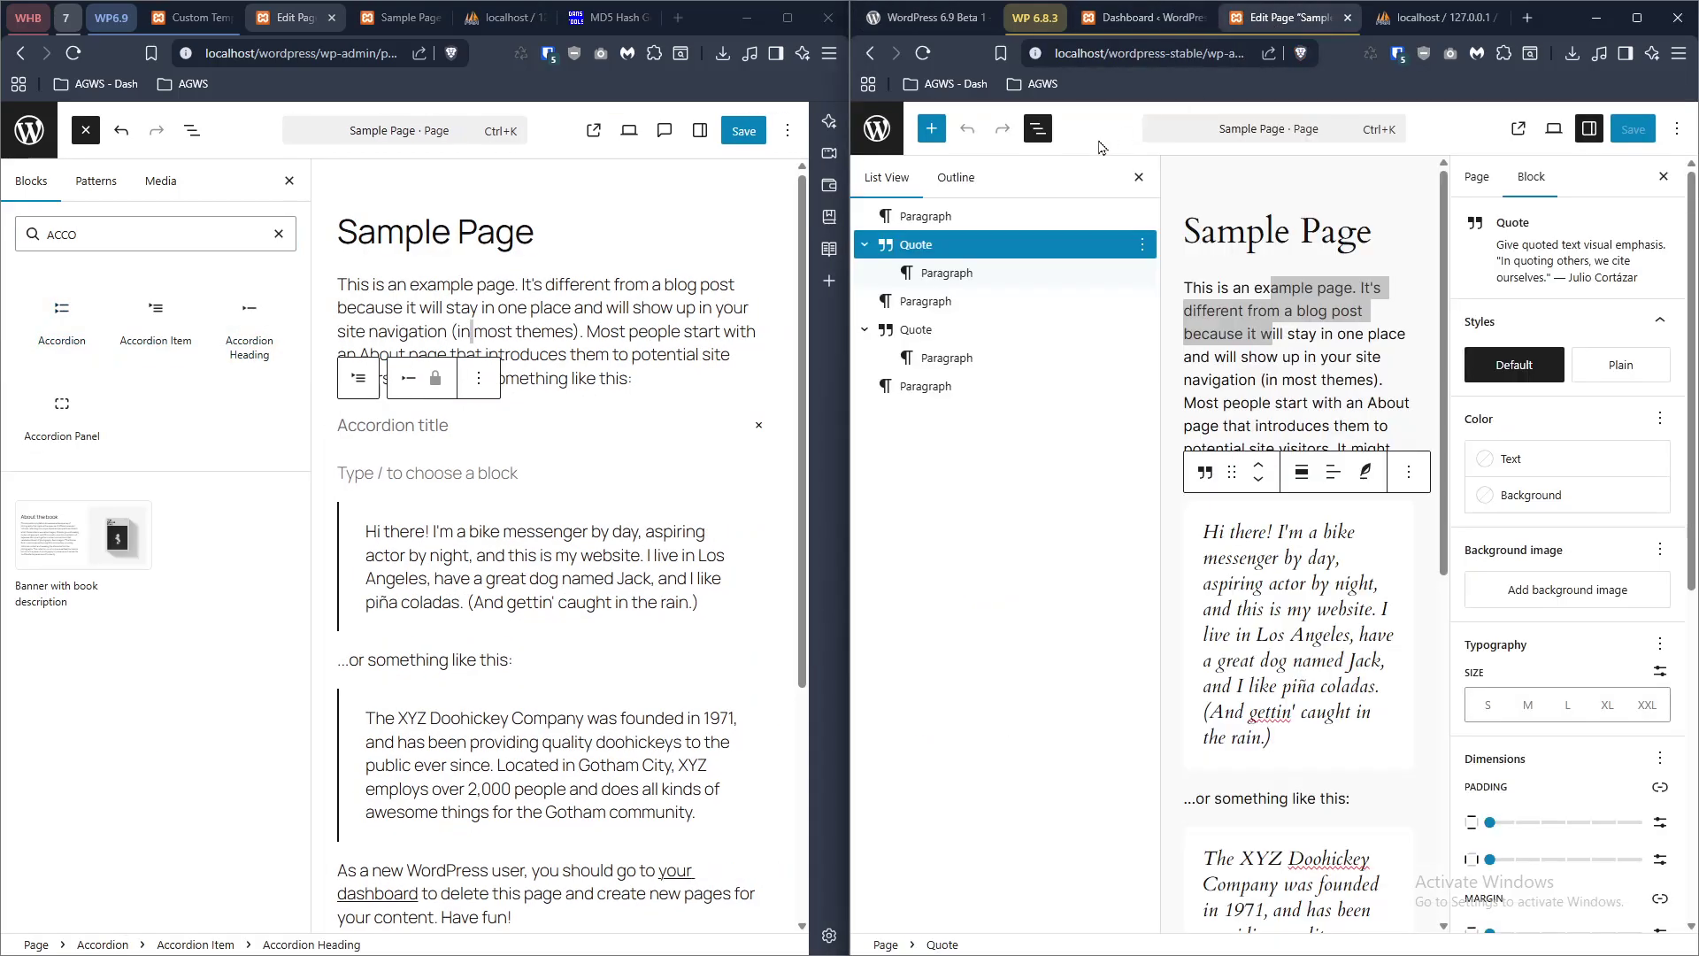
pyautogui.click(931, 128)
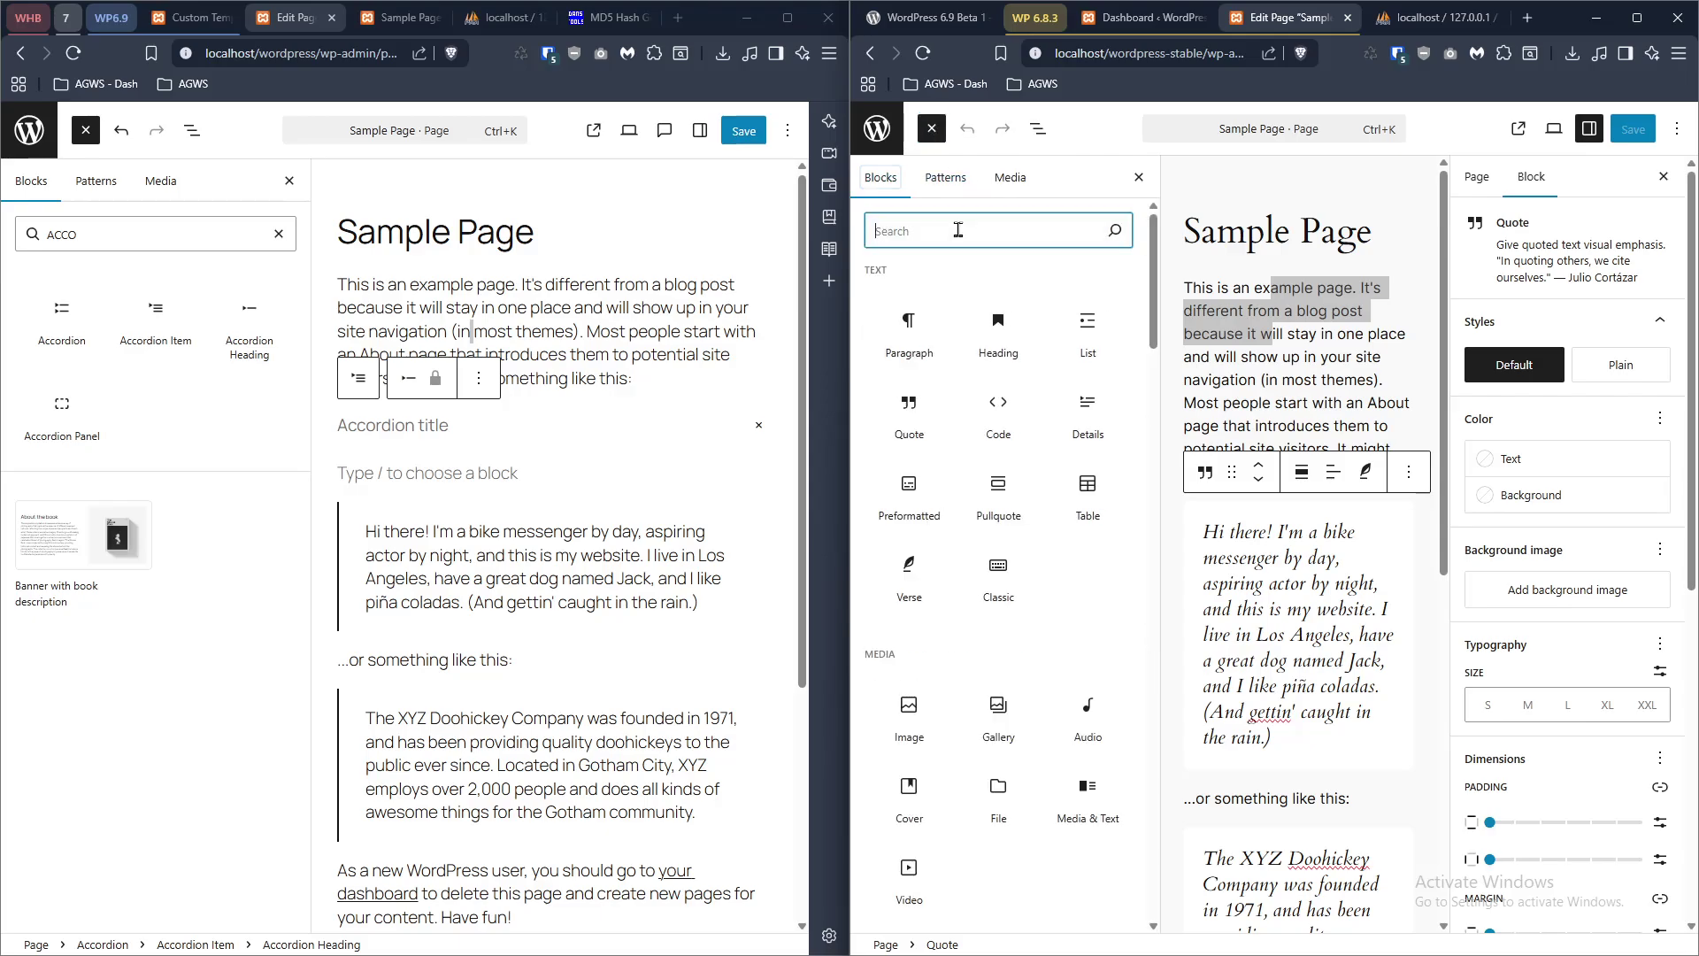
pyautogui.moveTo(897, 348)
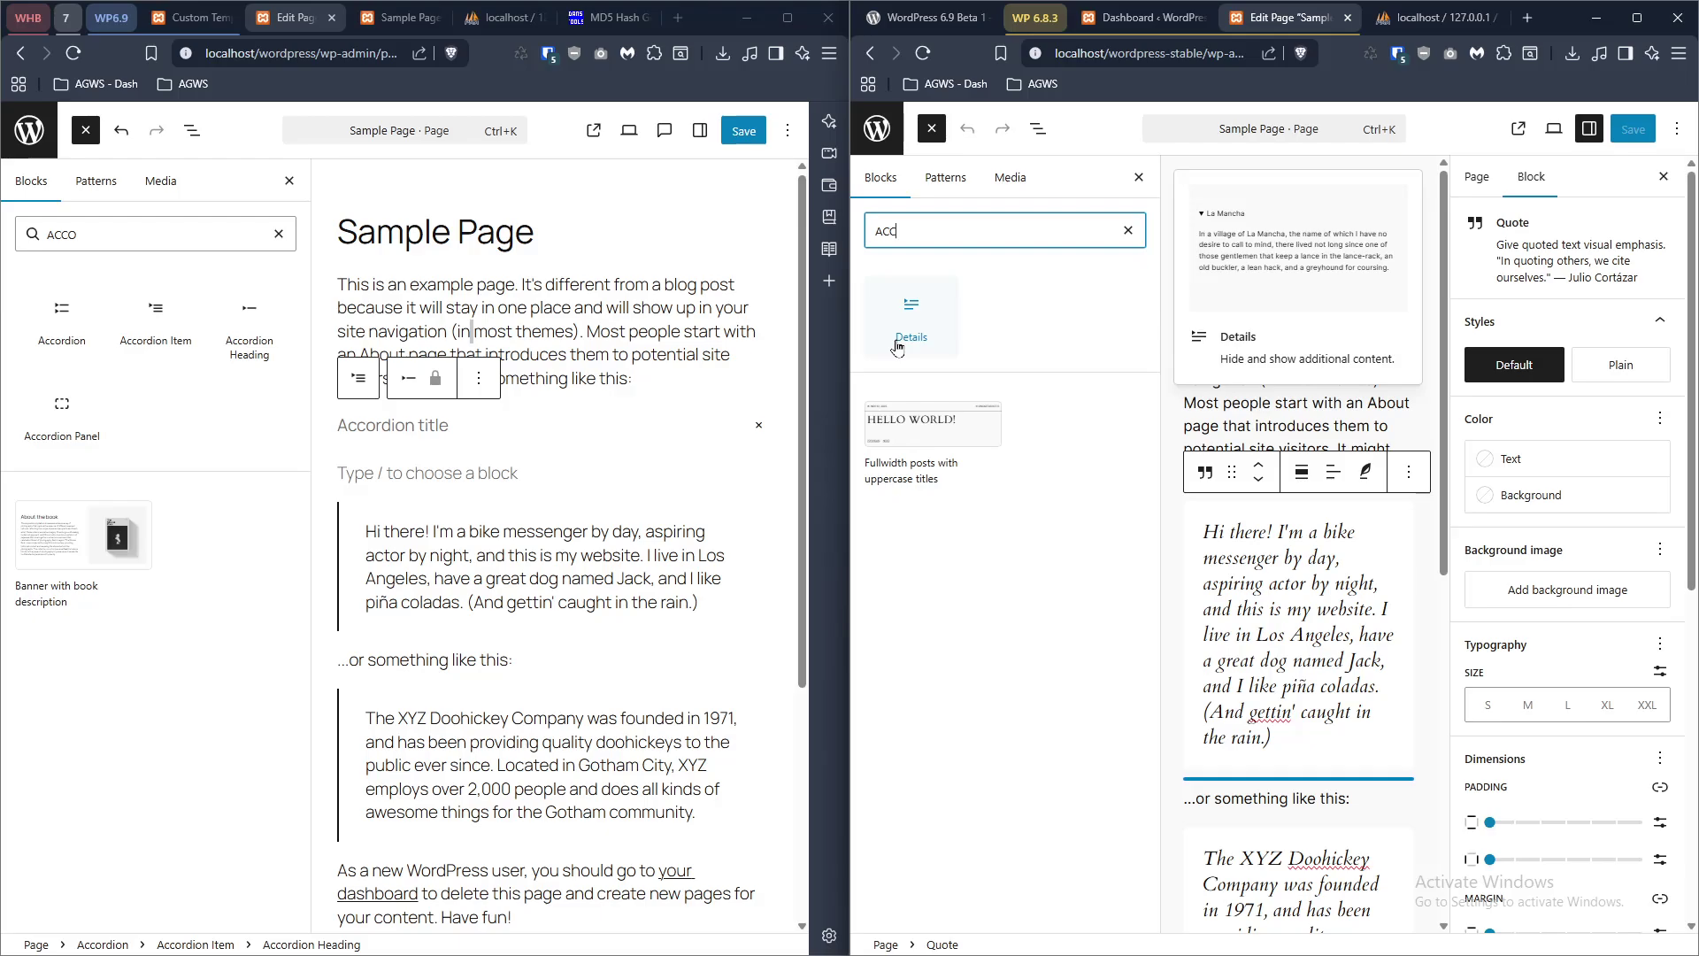
pyautogui.click(897, 348)
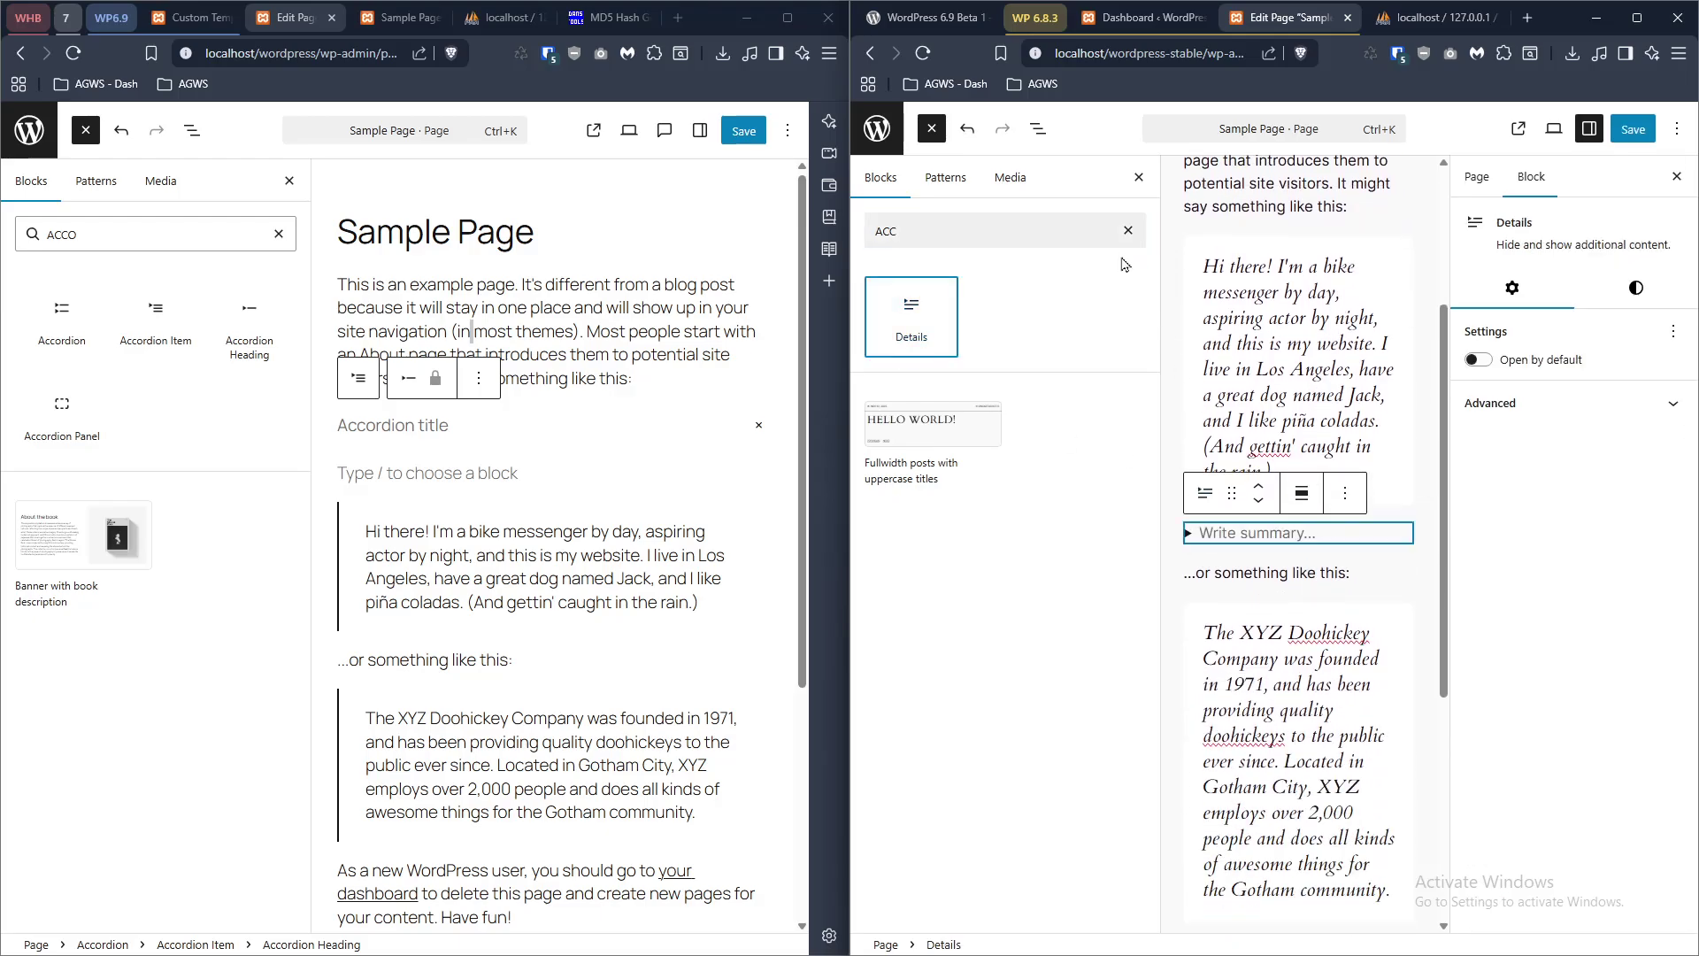
pyautogui.click(1038, 128)
pyautogui.click(863, 273)
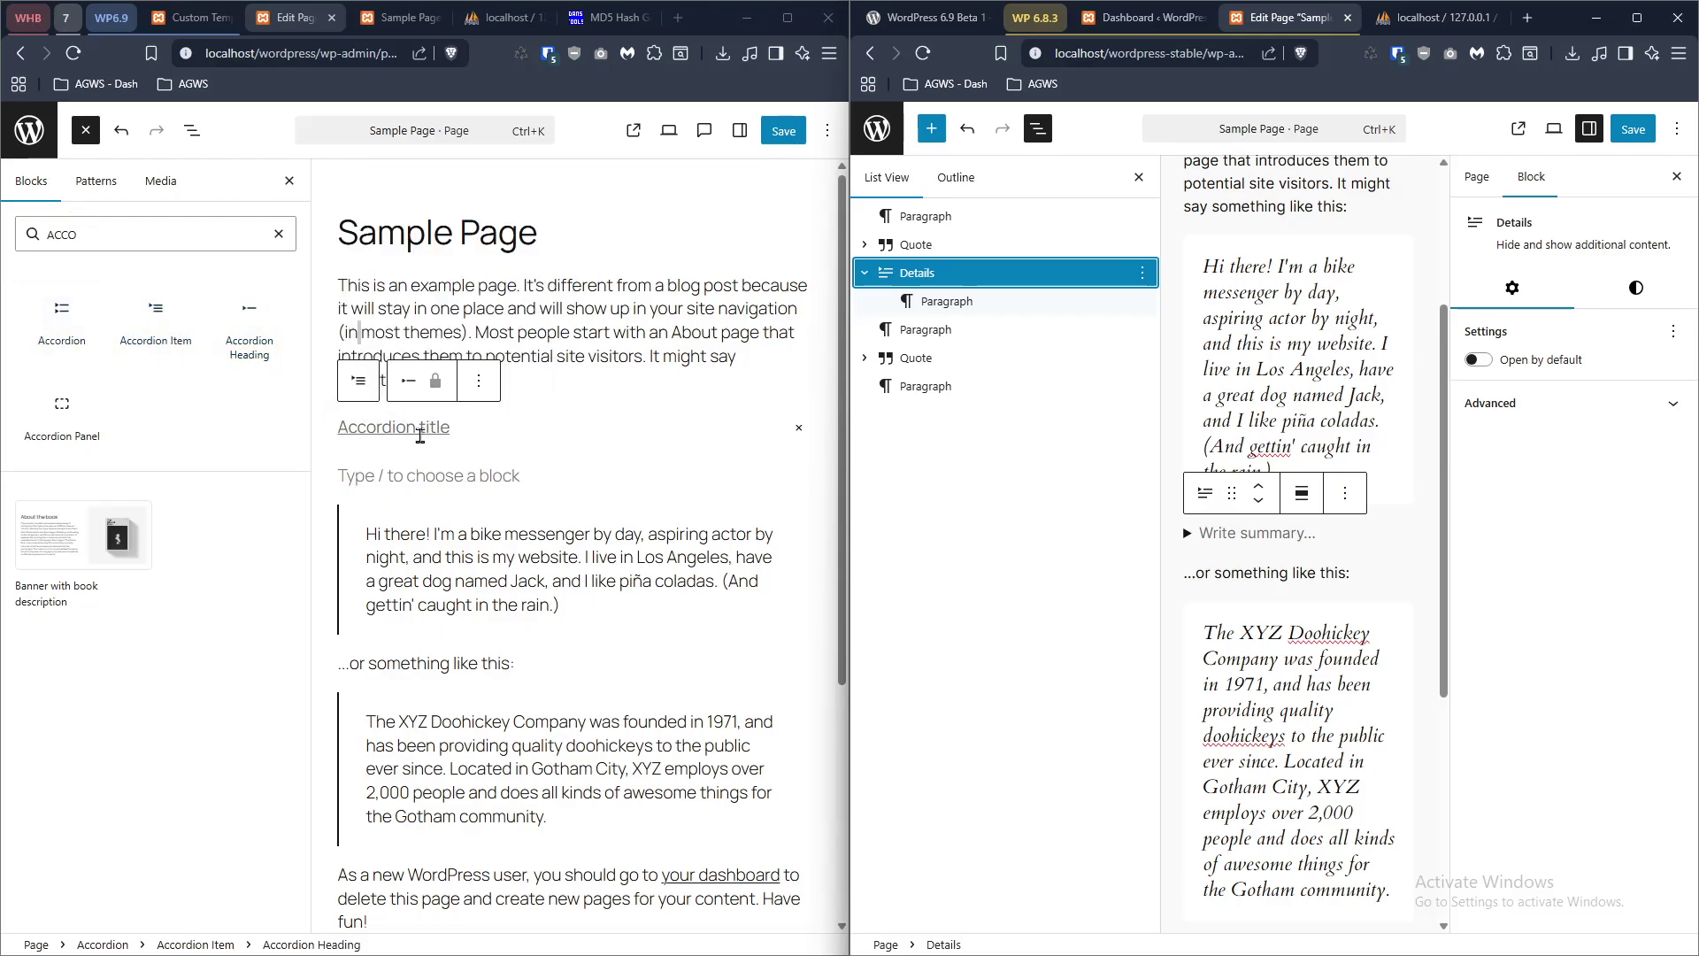
# - Explore the 6.9 Accordion's item, heading and panel blocks in List View and edit the heading
pyautogui.click(191, 130)
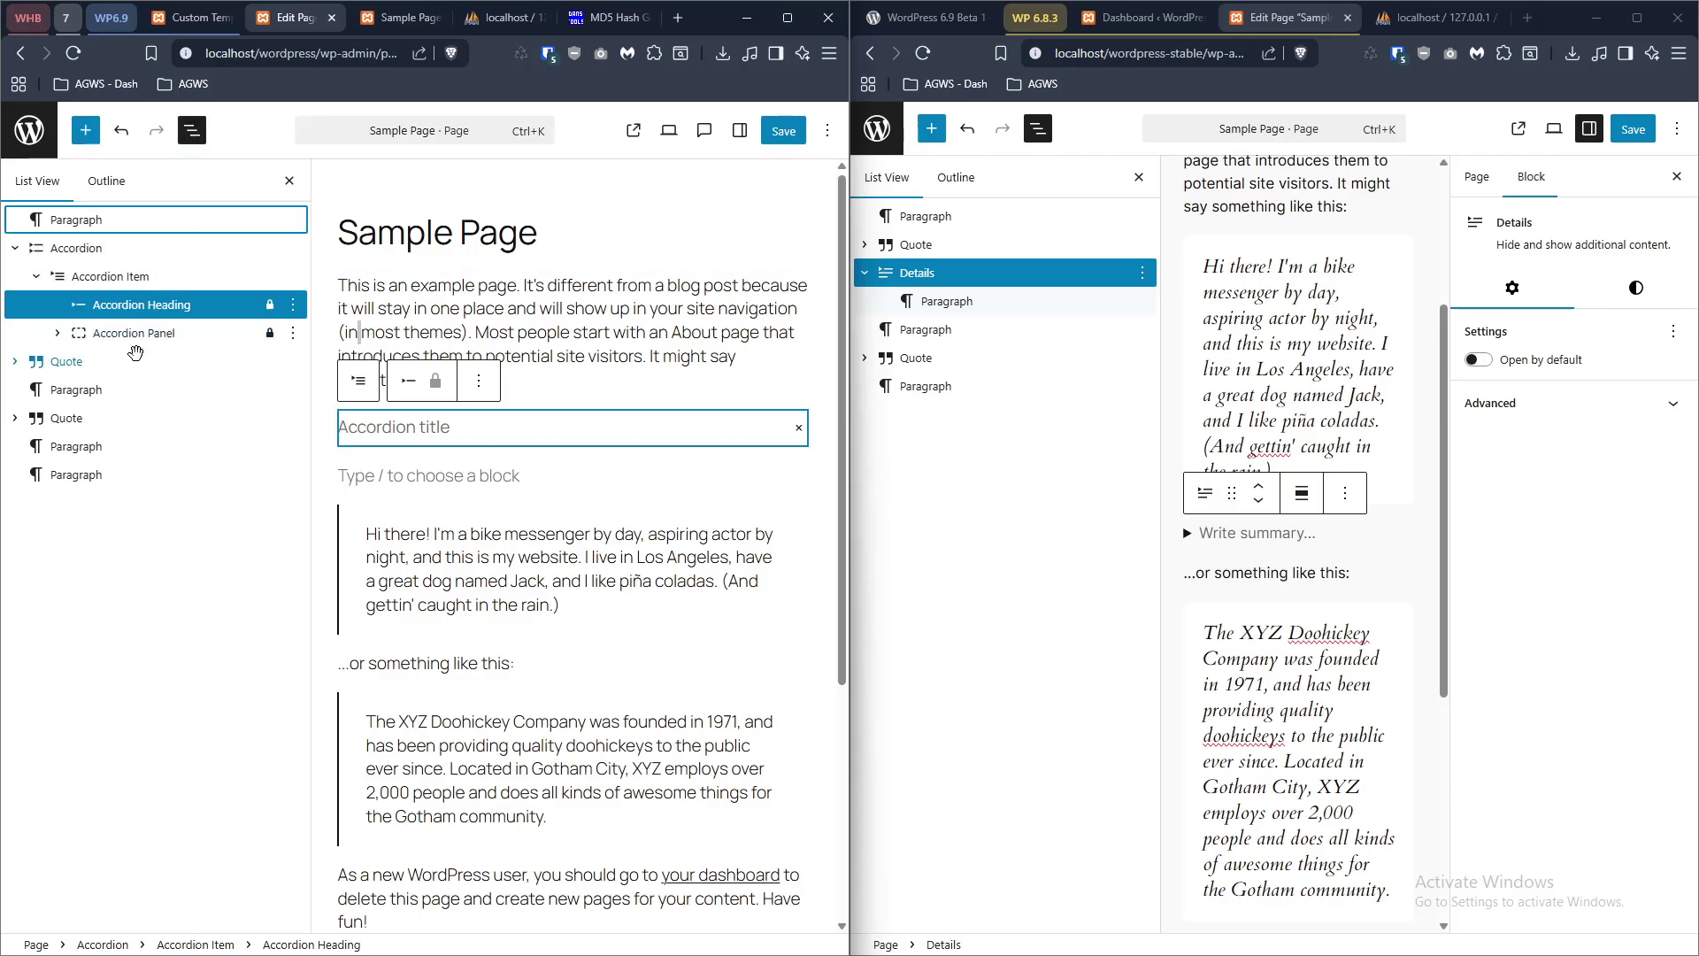
pyautogui.click(77, 248)
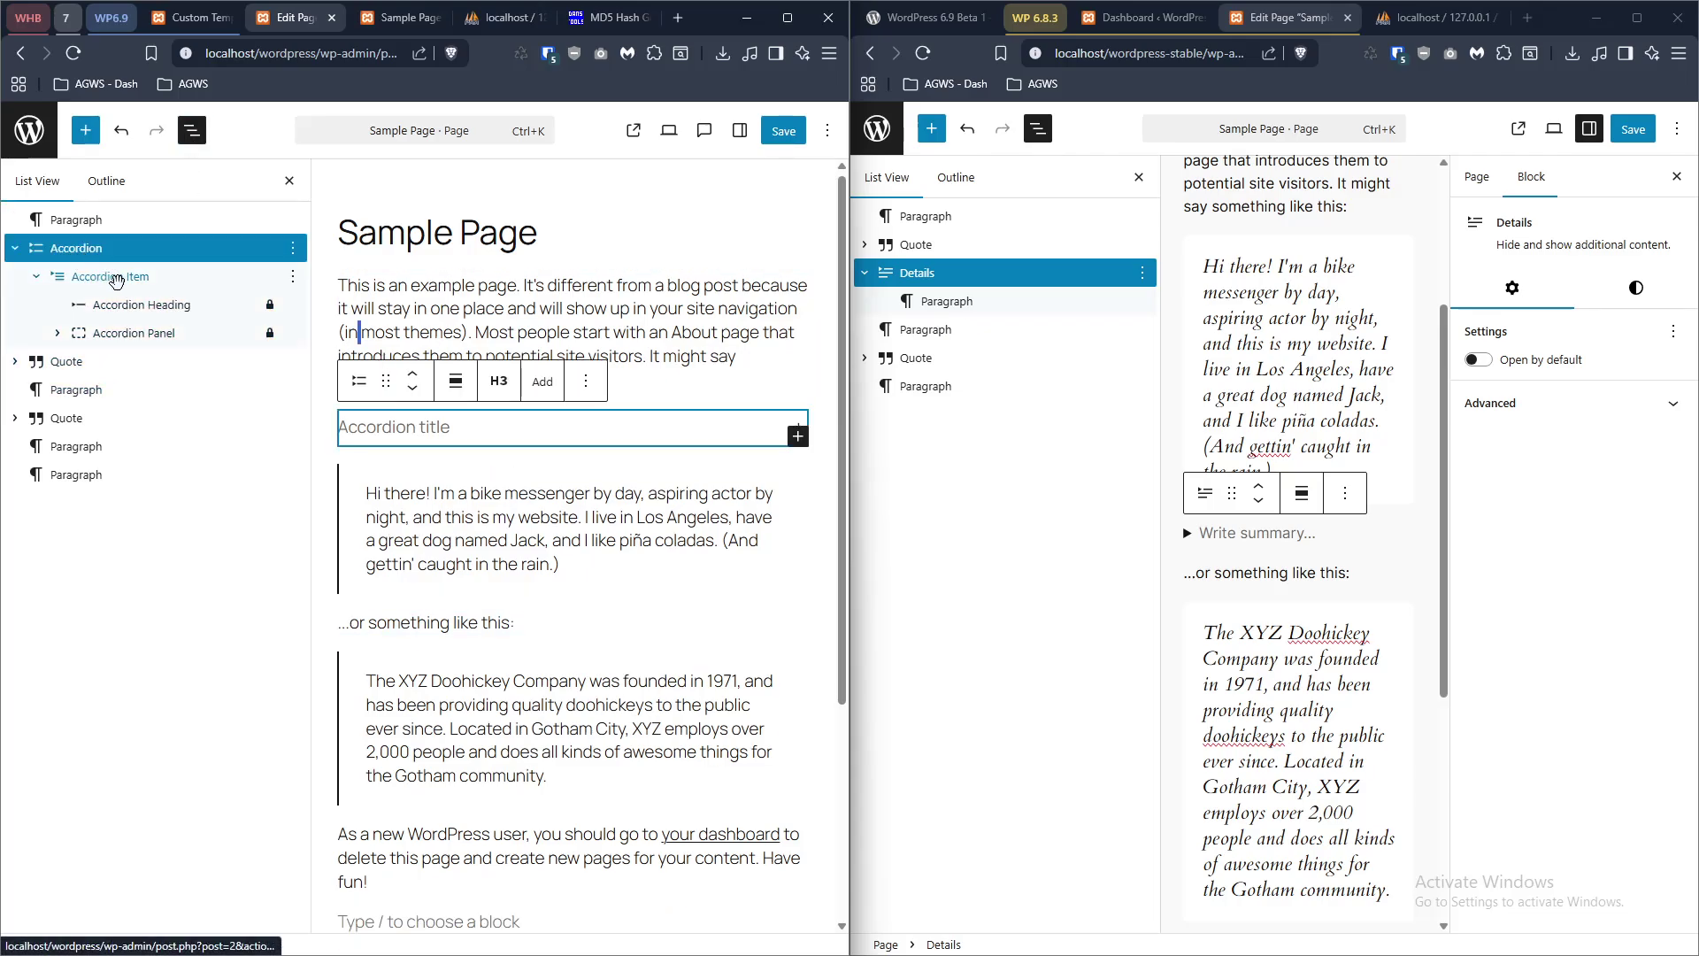
pyautogui.click(114, 278)
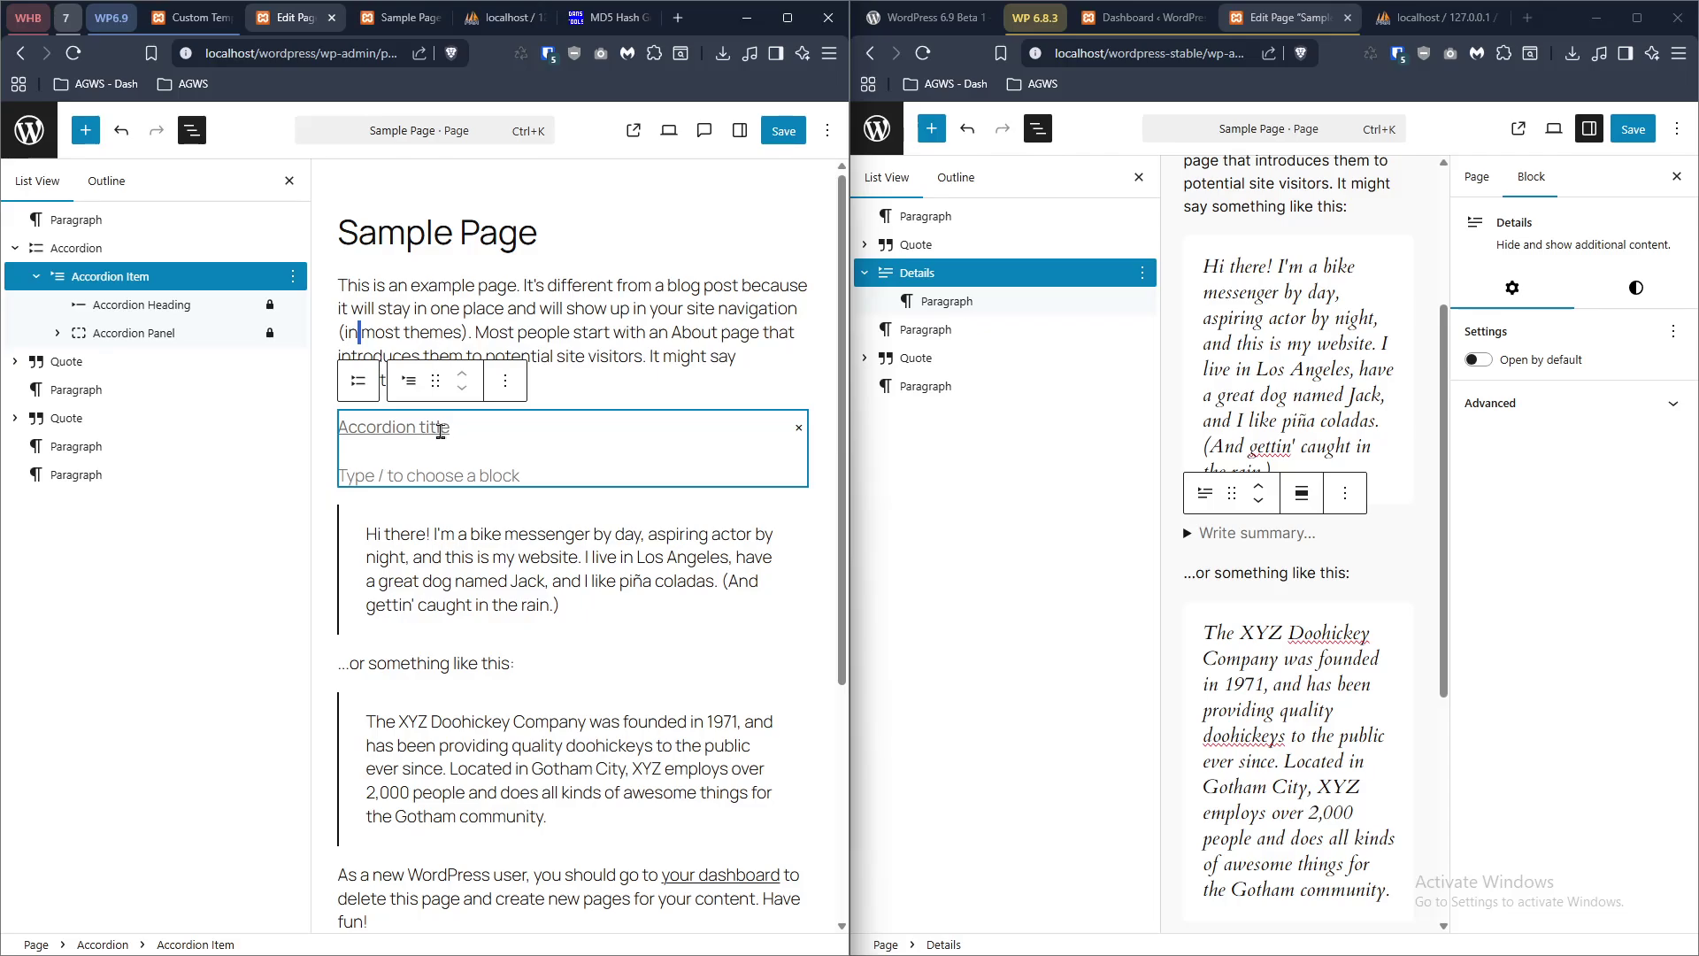
pyautogui.click(439, 429)
pyautogui.write('w')
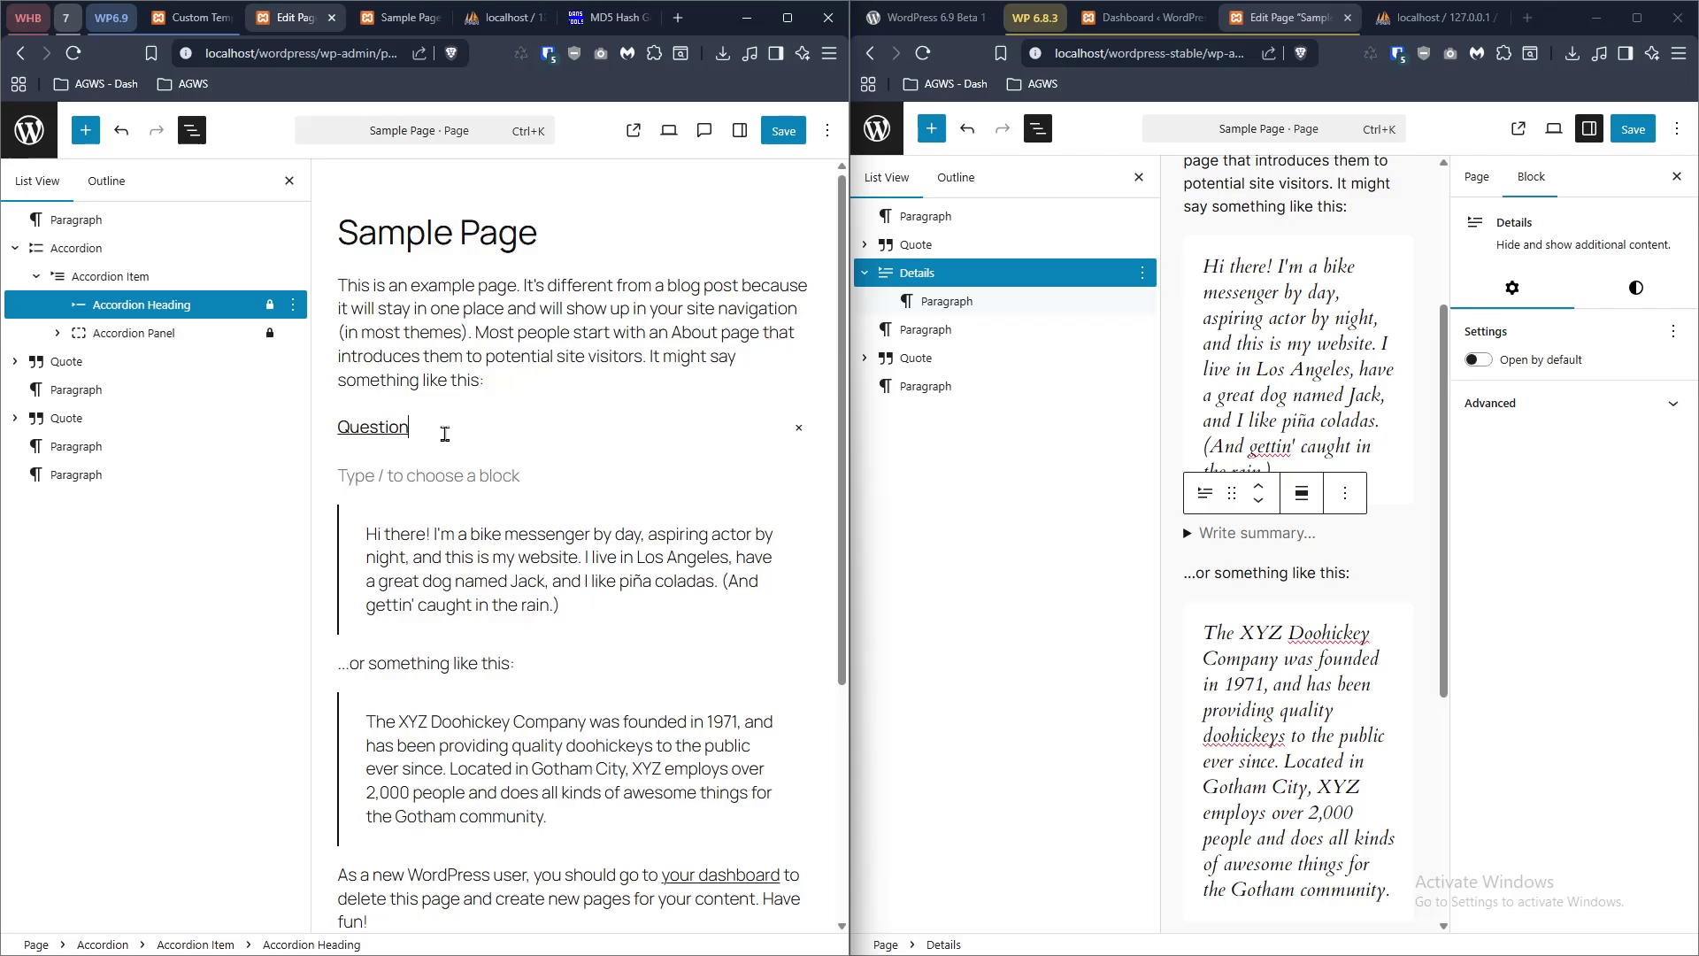
pyautogui.click(177, 339)
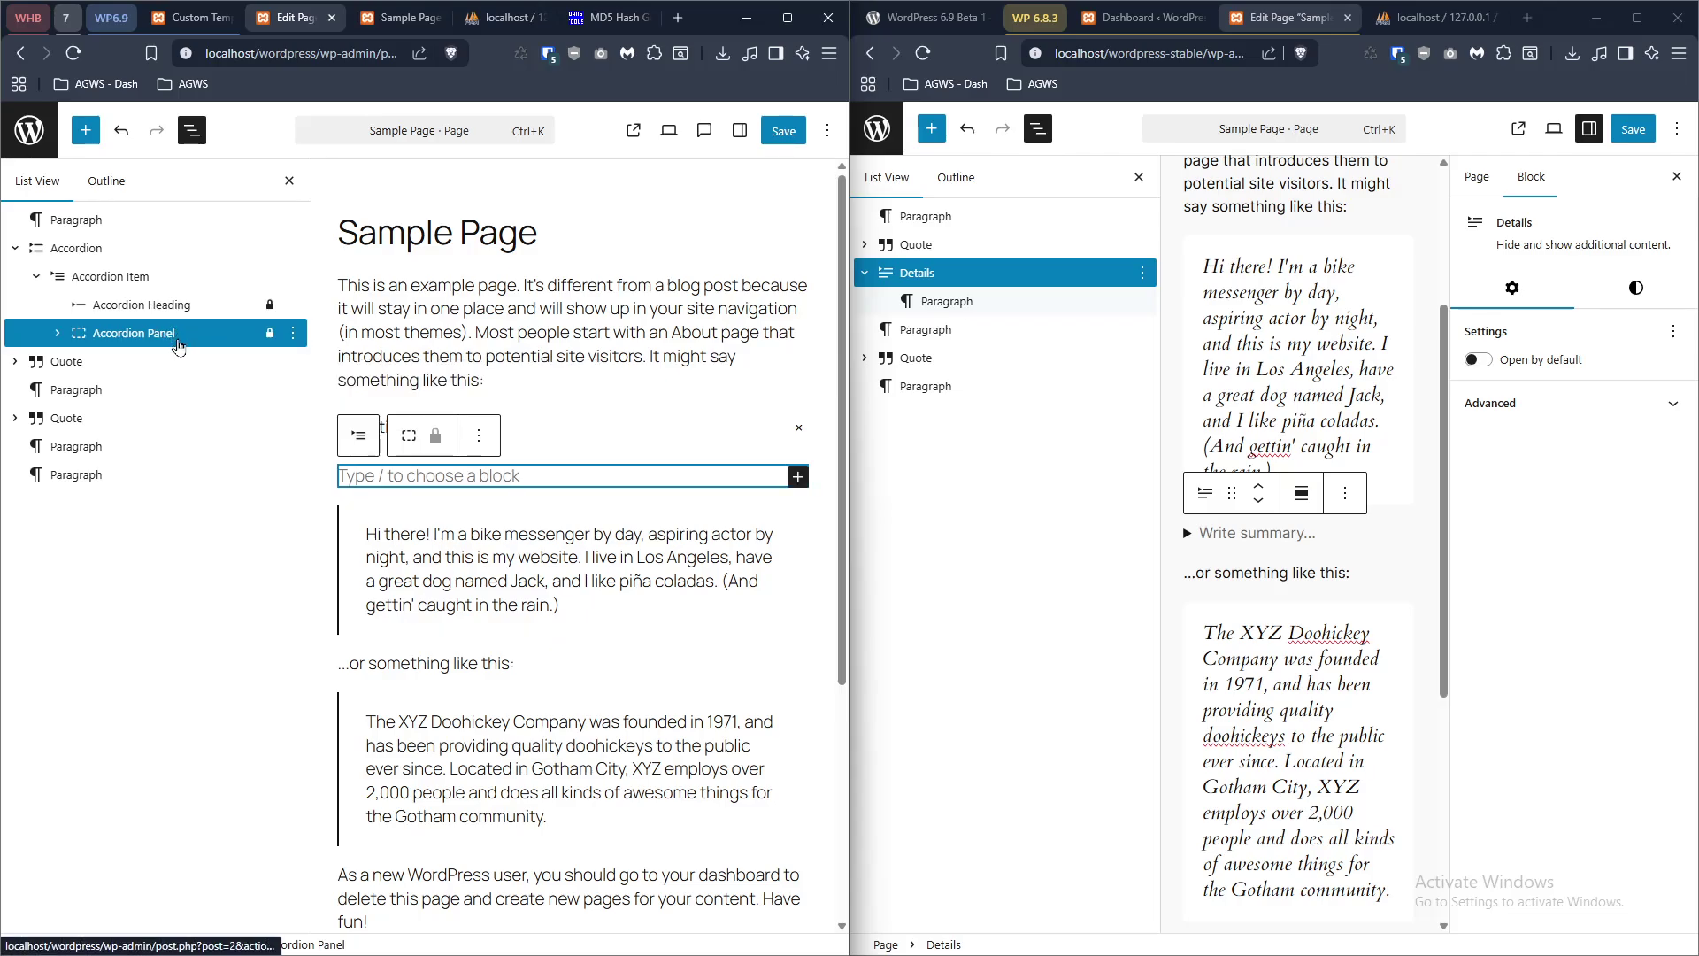
pyautogui.click(62, 334)
pyautogui.click(132, 387)
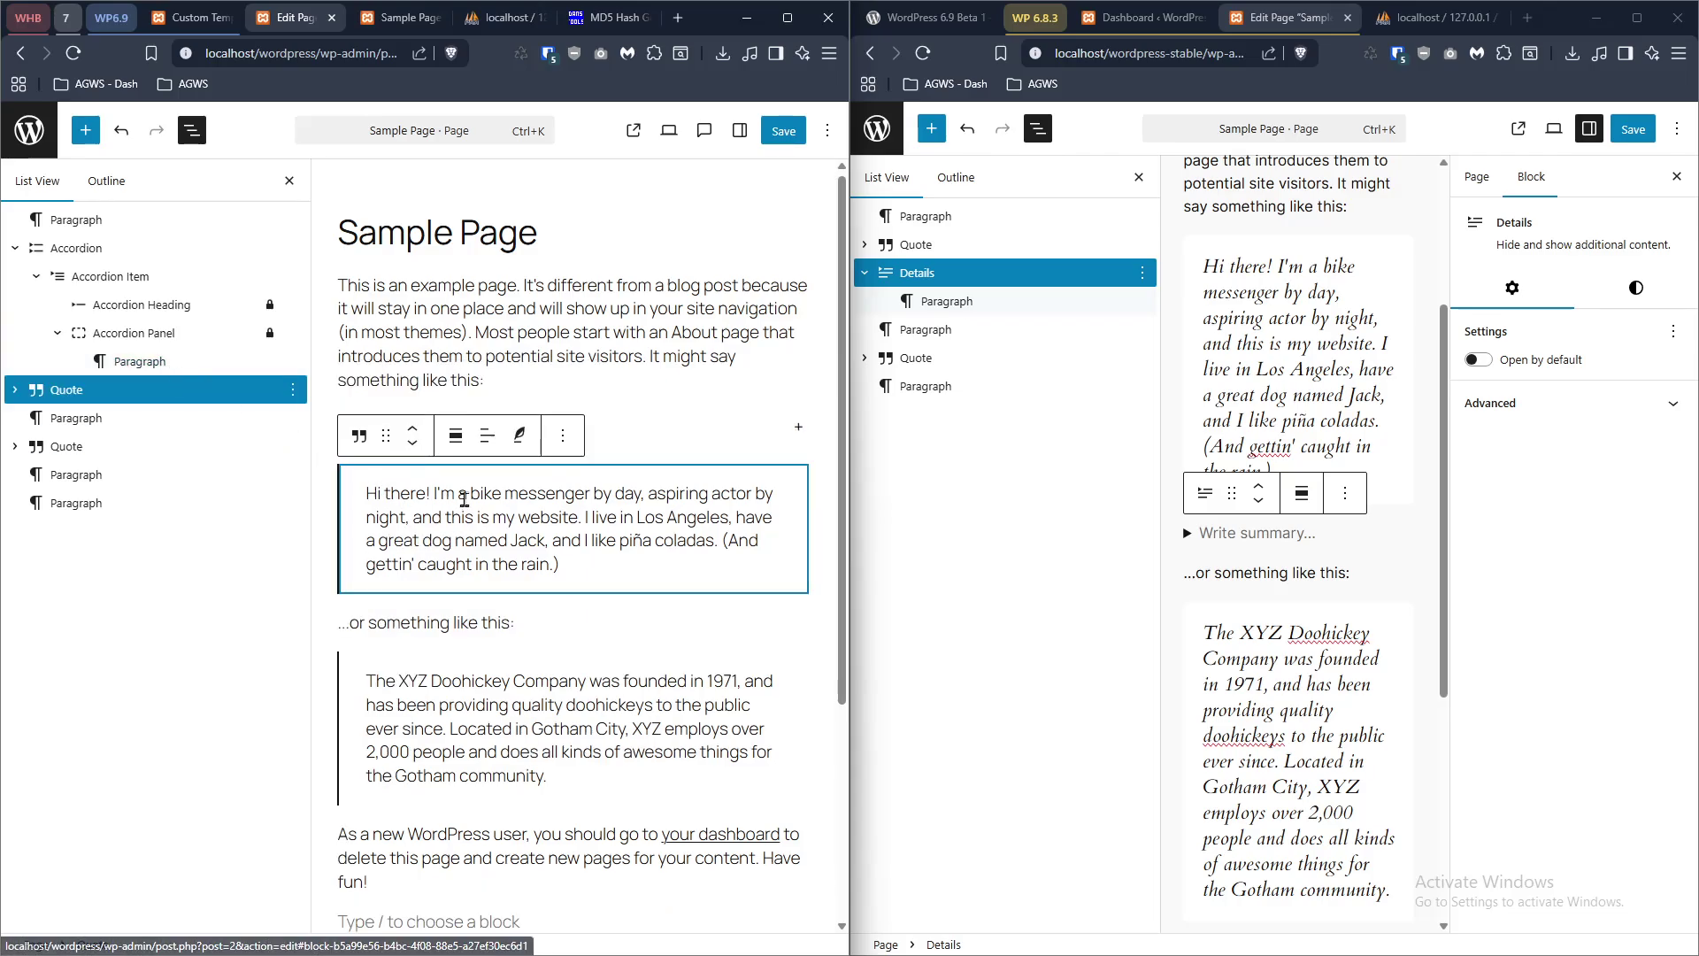
pyautogui.click(539, 453)
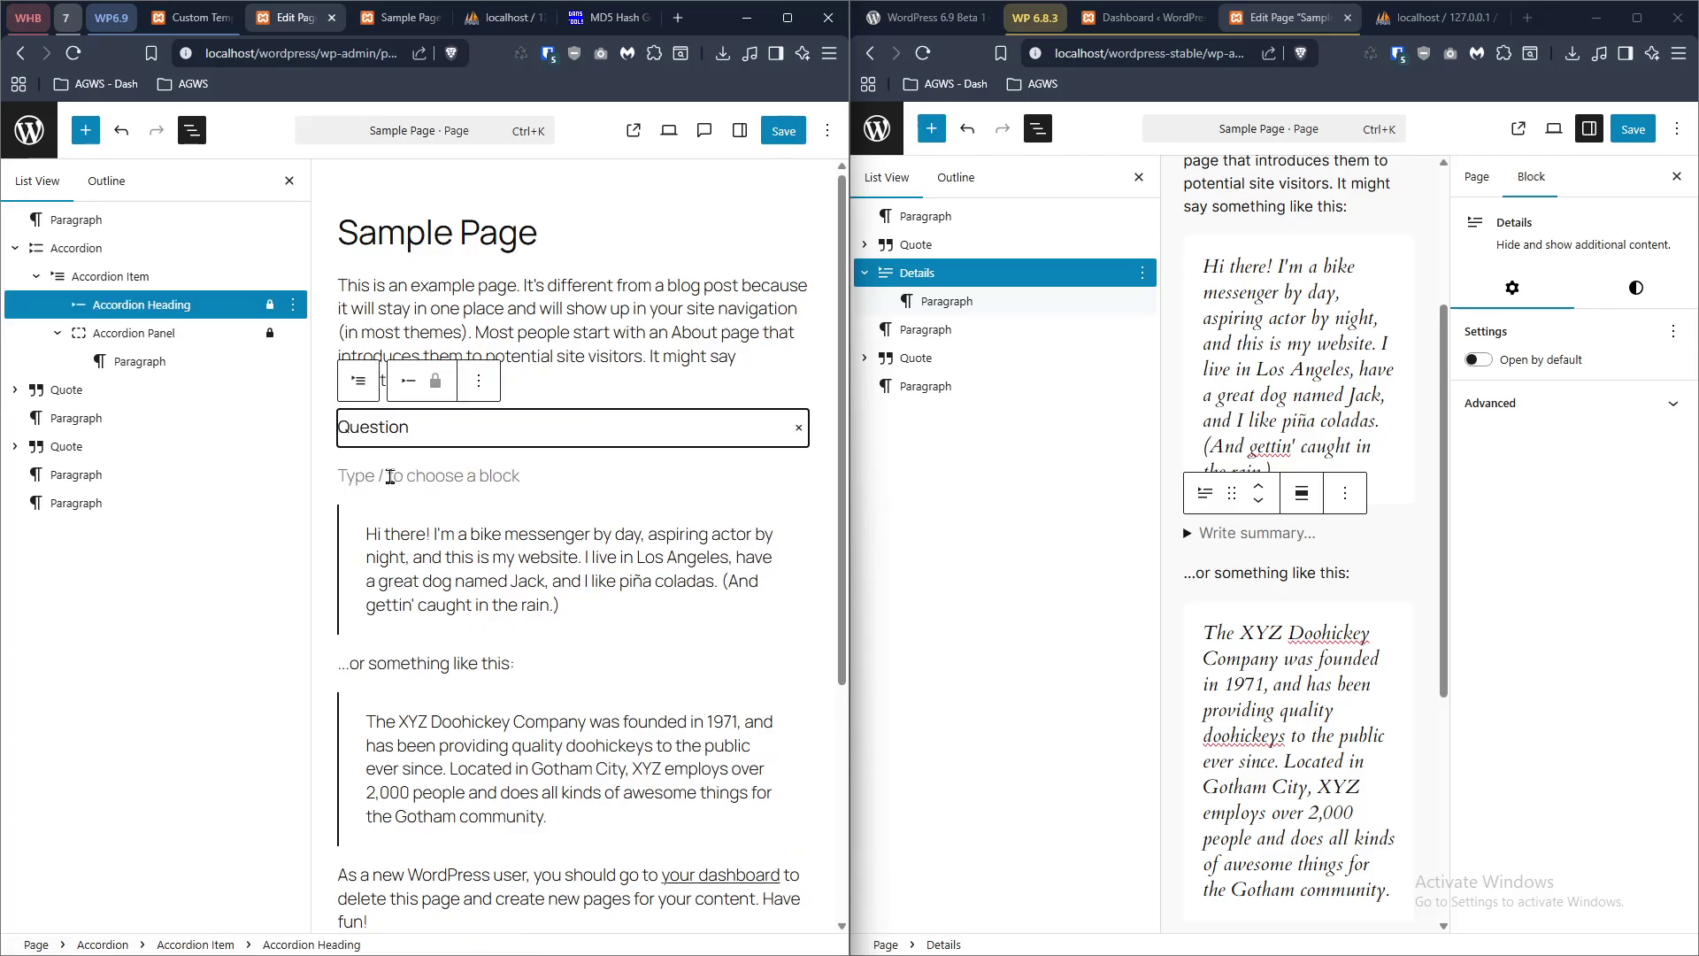
# - Type 'Answer 1' into the 6.9 accordion panel and save the page
pyautogui.click(387, 476)
pyautogui.write('Qu')
pyautogui.press('BackSpace')
pyautogui.press('BackSpace')
pyautogui.write('Answer 1')
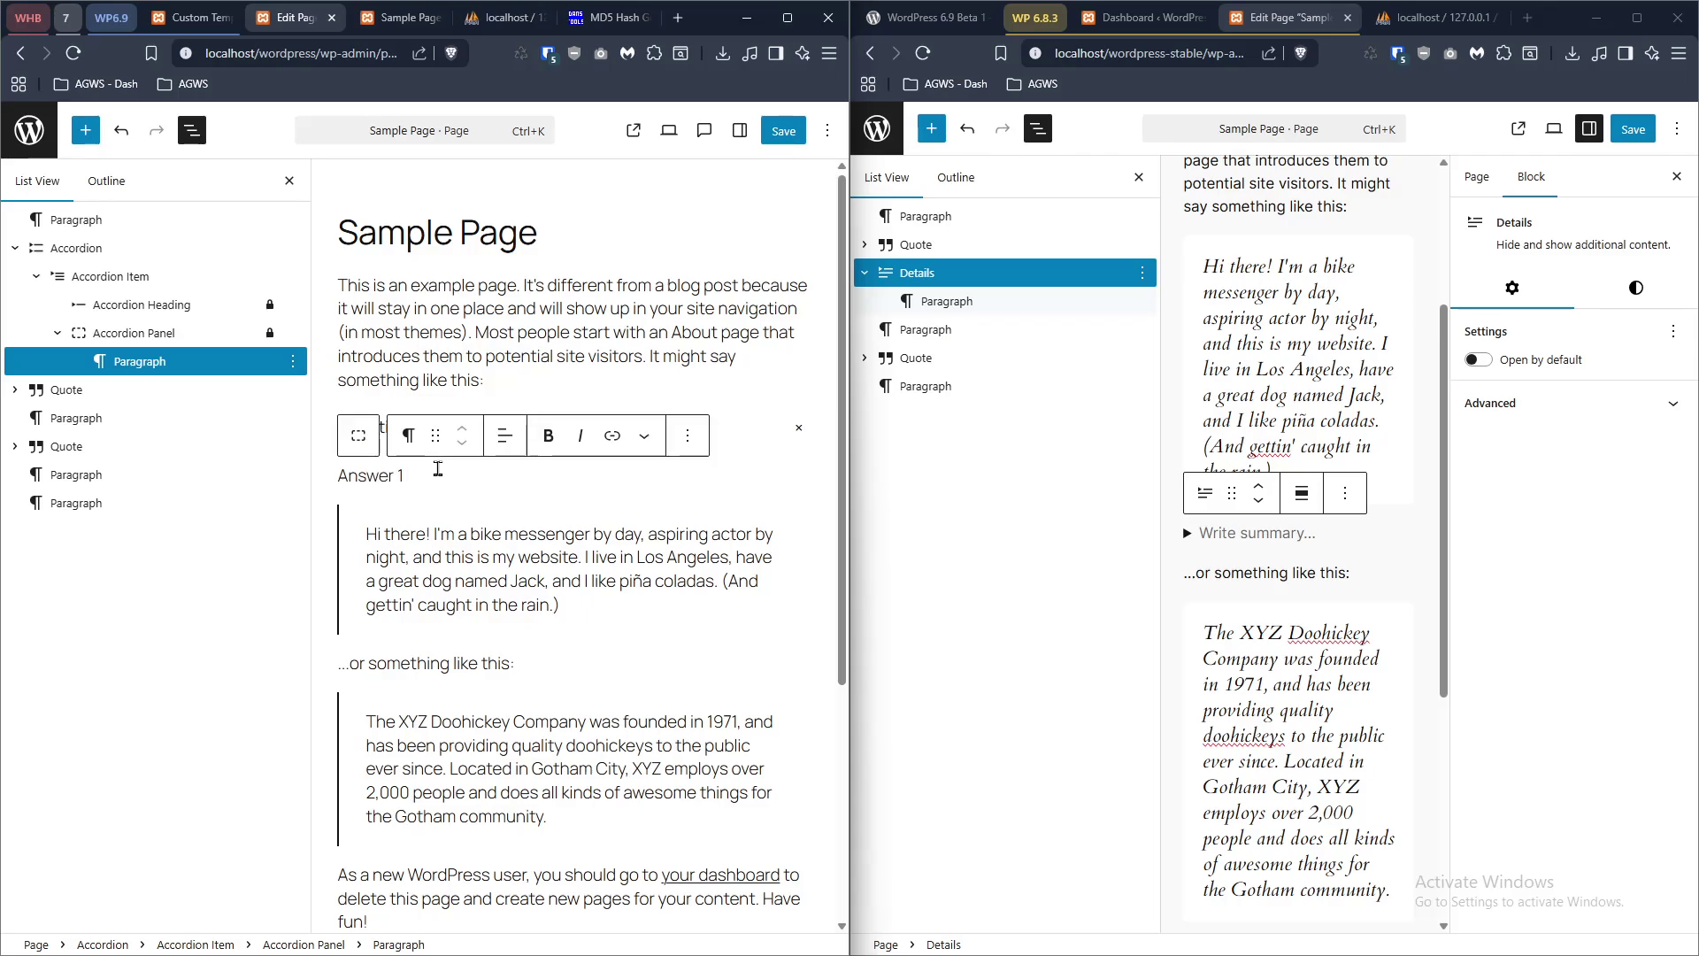
pyautogui.click(783, 130)
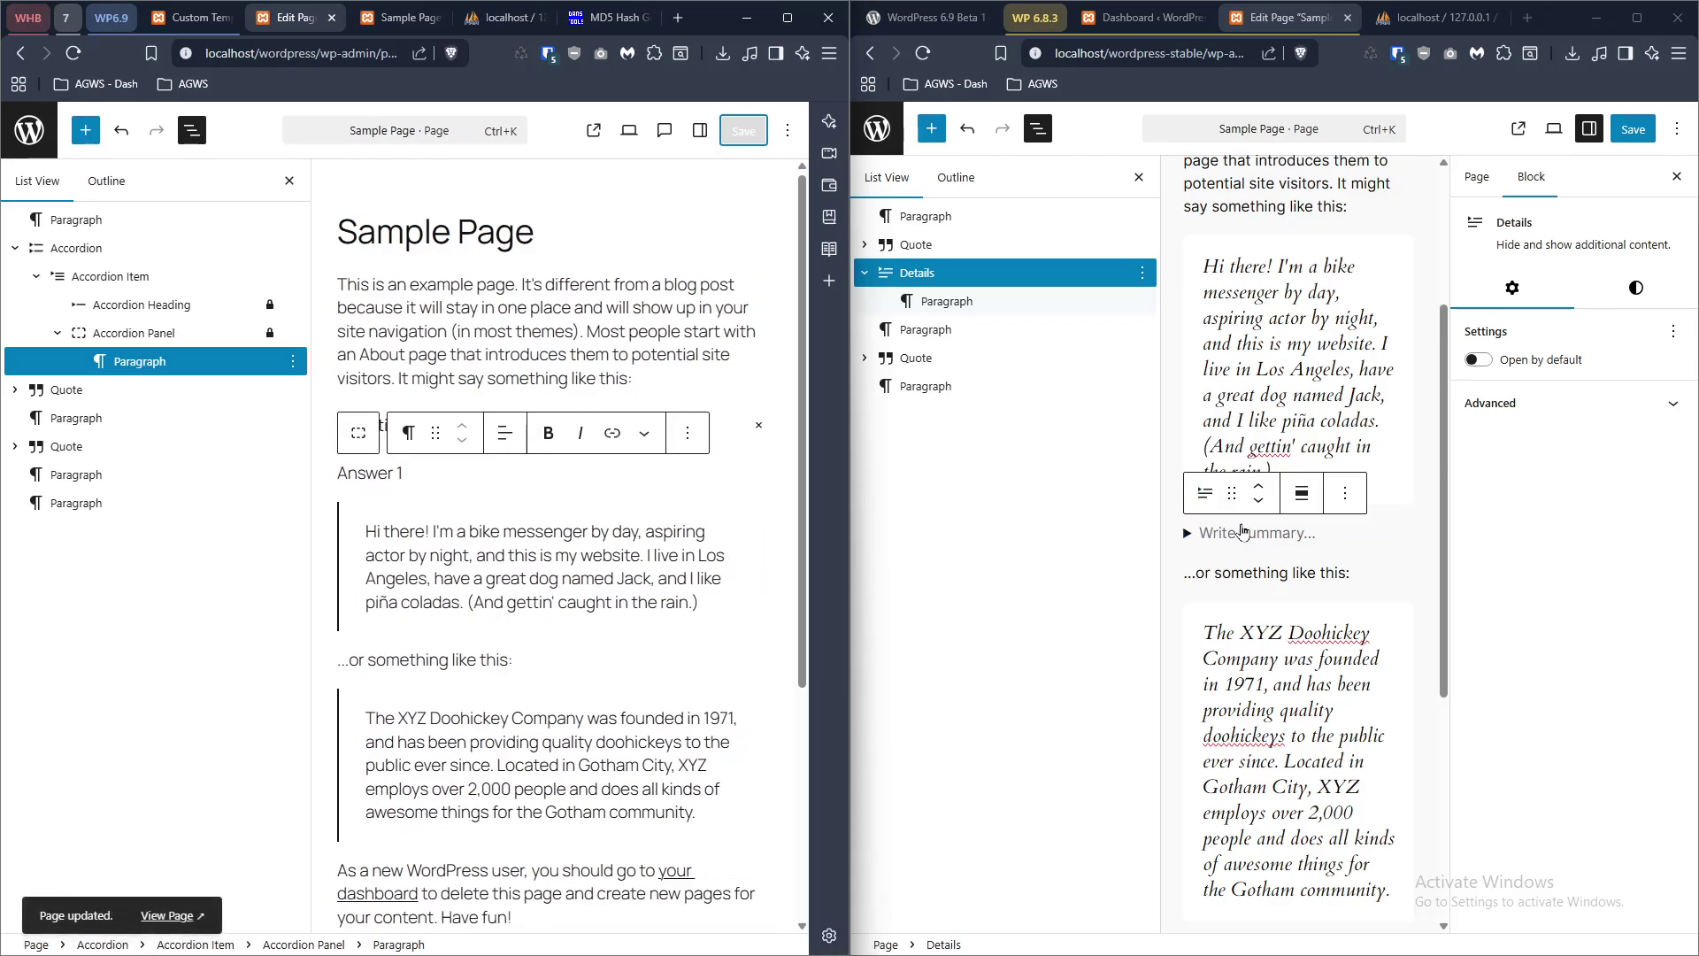
# - In 6.8.3, set the Details summary to 'Question 1' and begin its 'Answer' content
pyautogui.click(1283, 534)
pyautogui.write('Q')
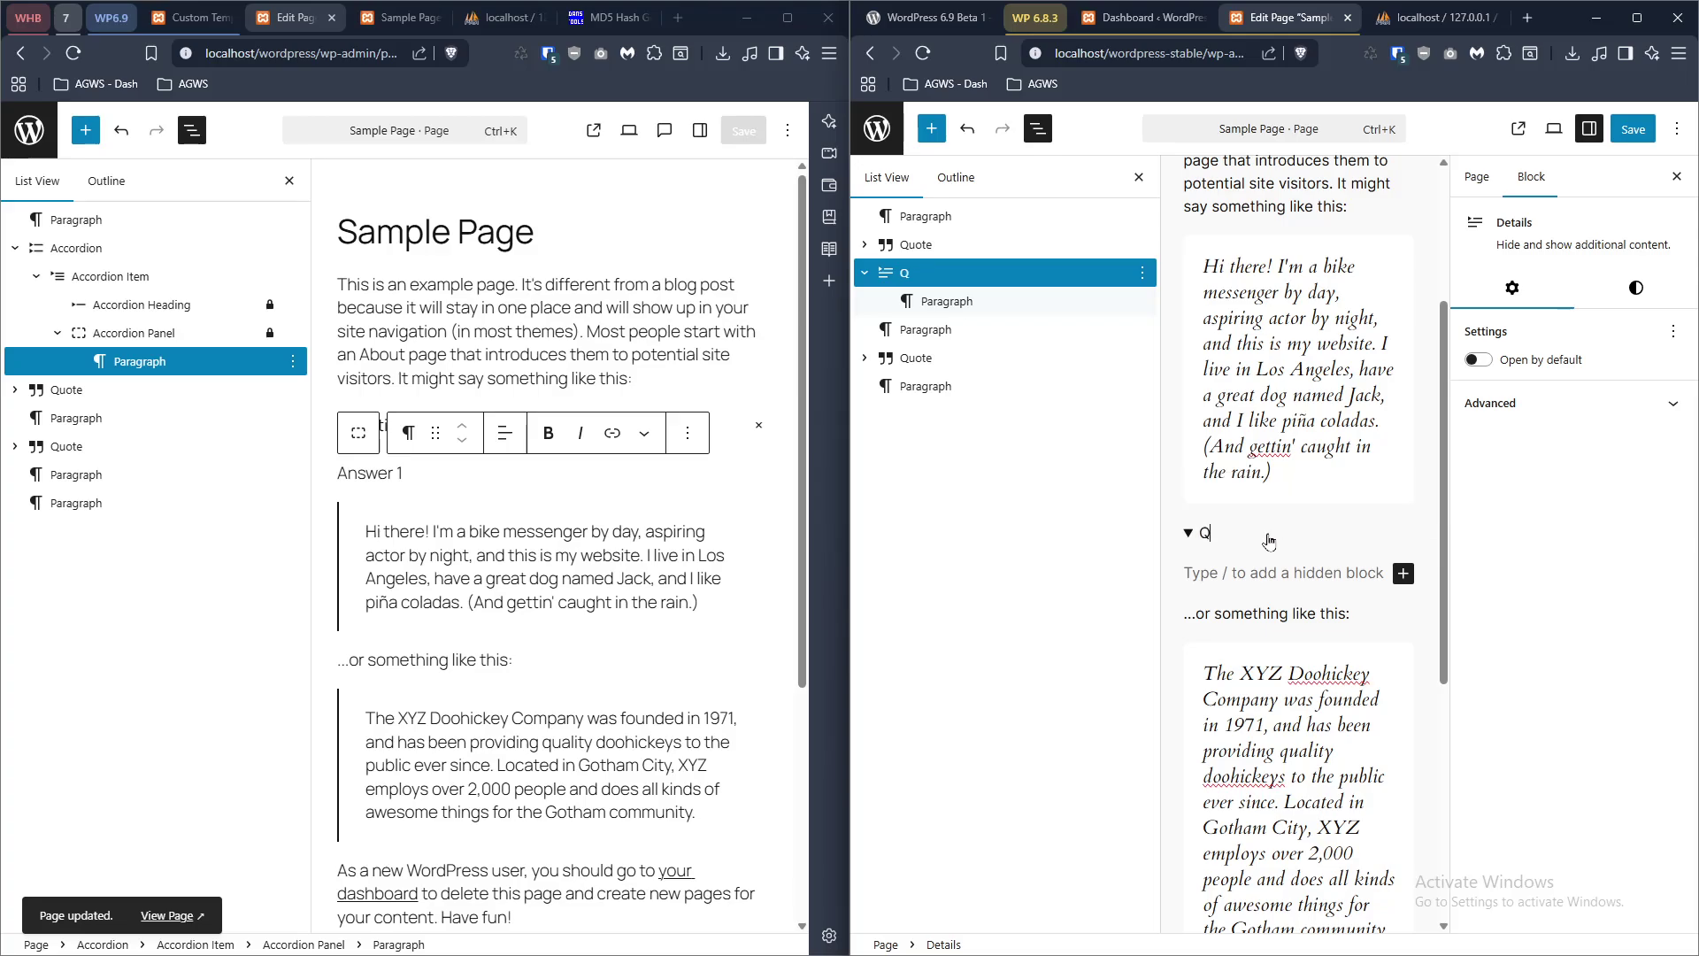
pyautogui.write('uestion 1')
pyautogui.click(1255, 571)
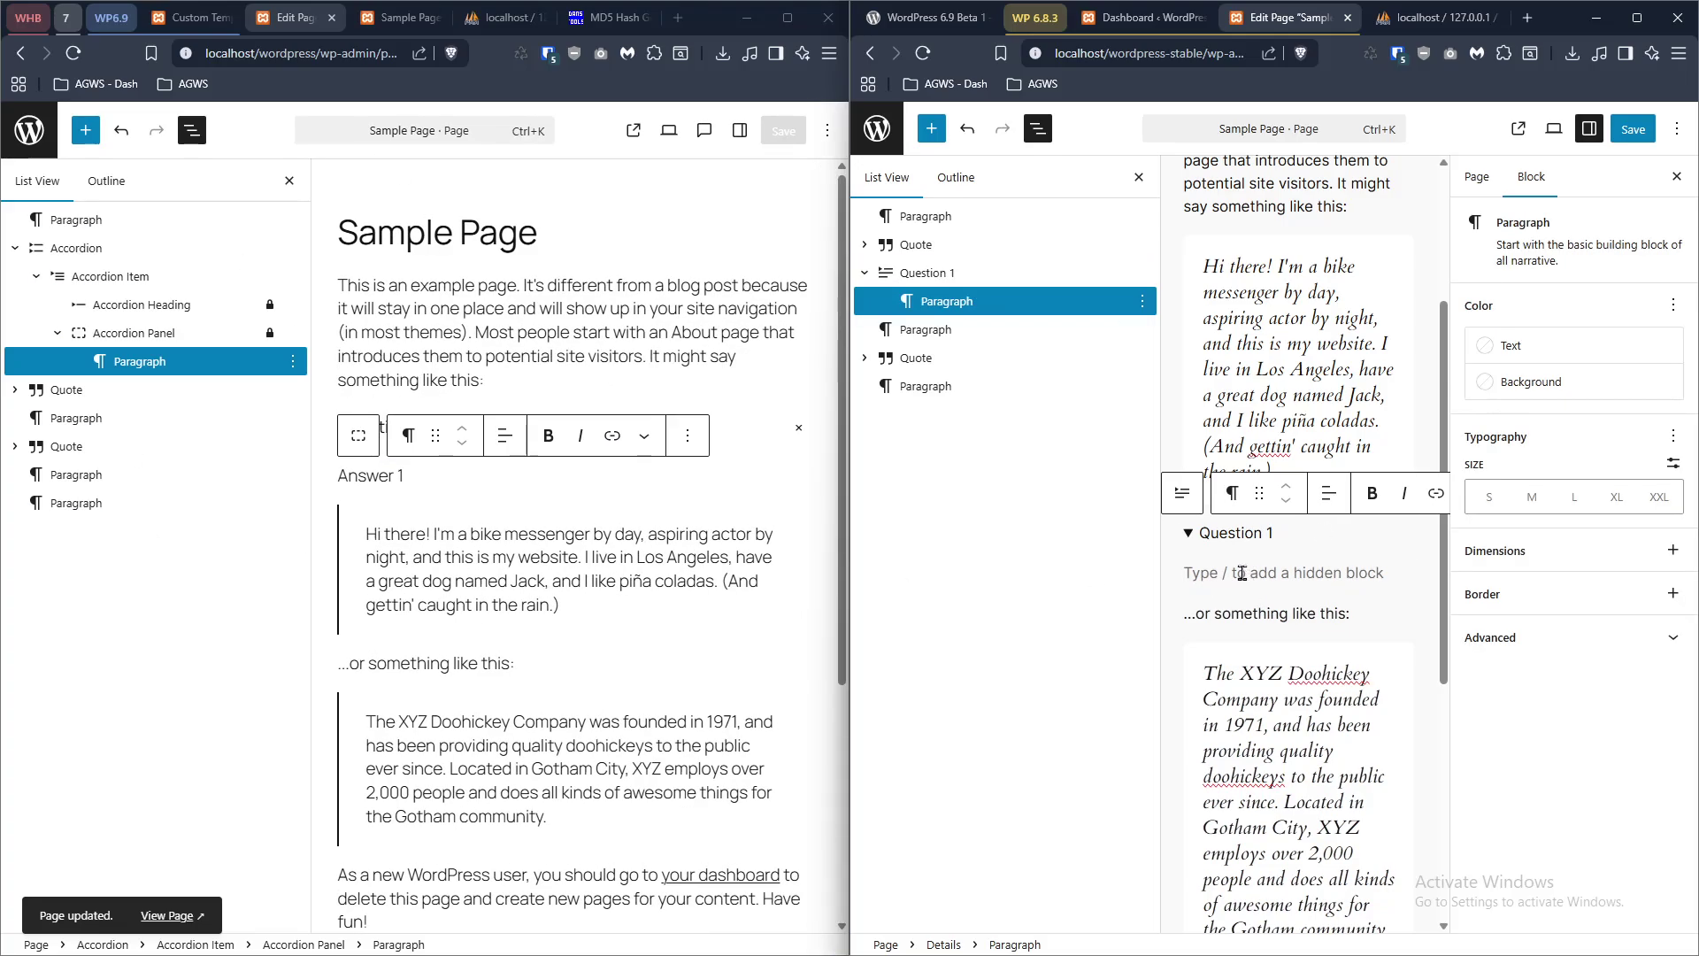
pyautogui.write('Answe')
pyautogui.press('BackSpace')
# - Finish the 6.8.3 'Answer' text and duplicate the Accordion Item in the 6.9 page
pyautogui.write('we')
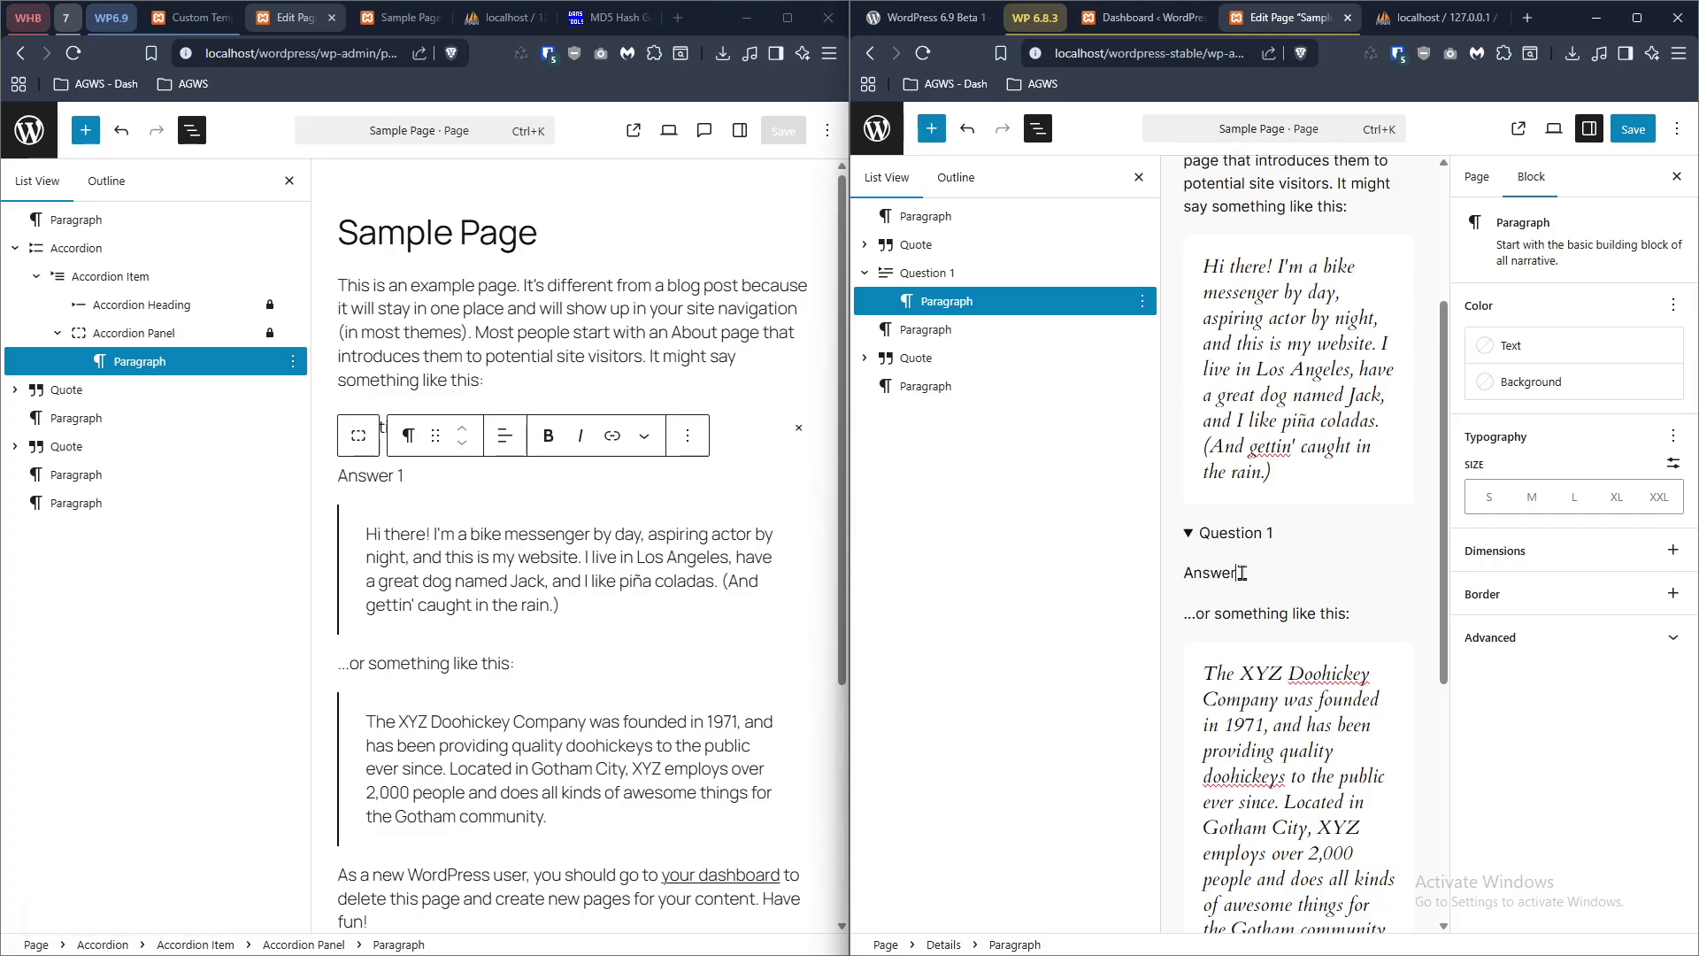
pyautogui.click(104, 277)
pyautogui.rightClick(105, 279)
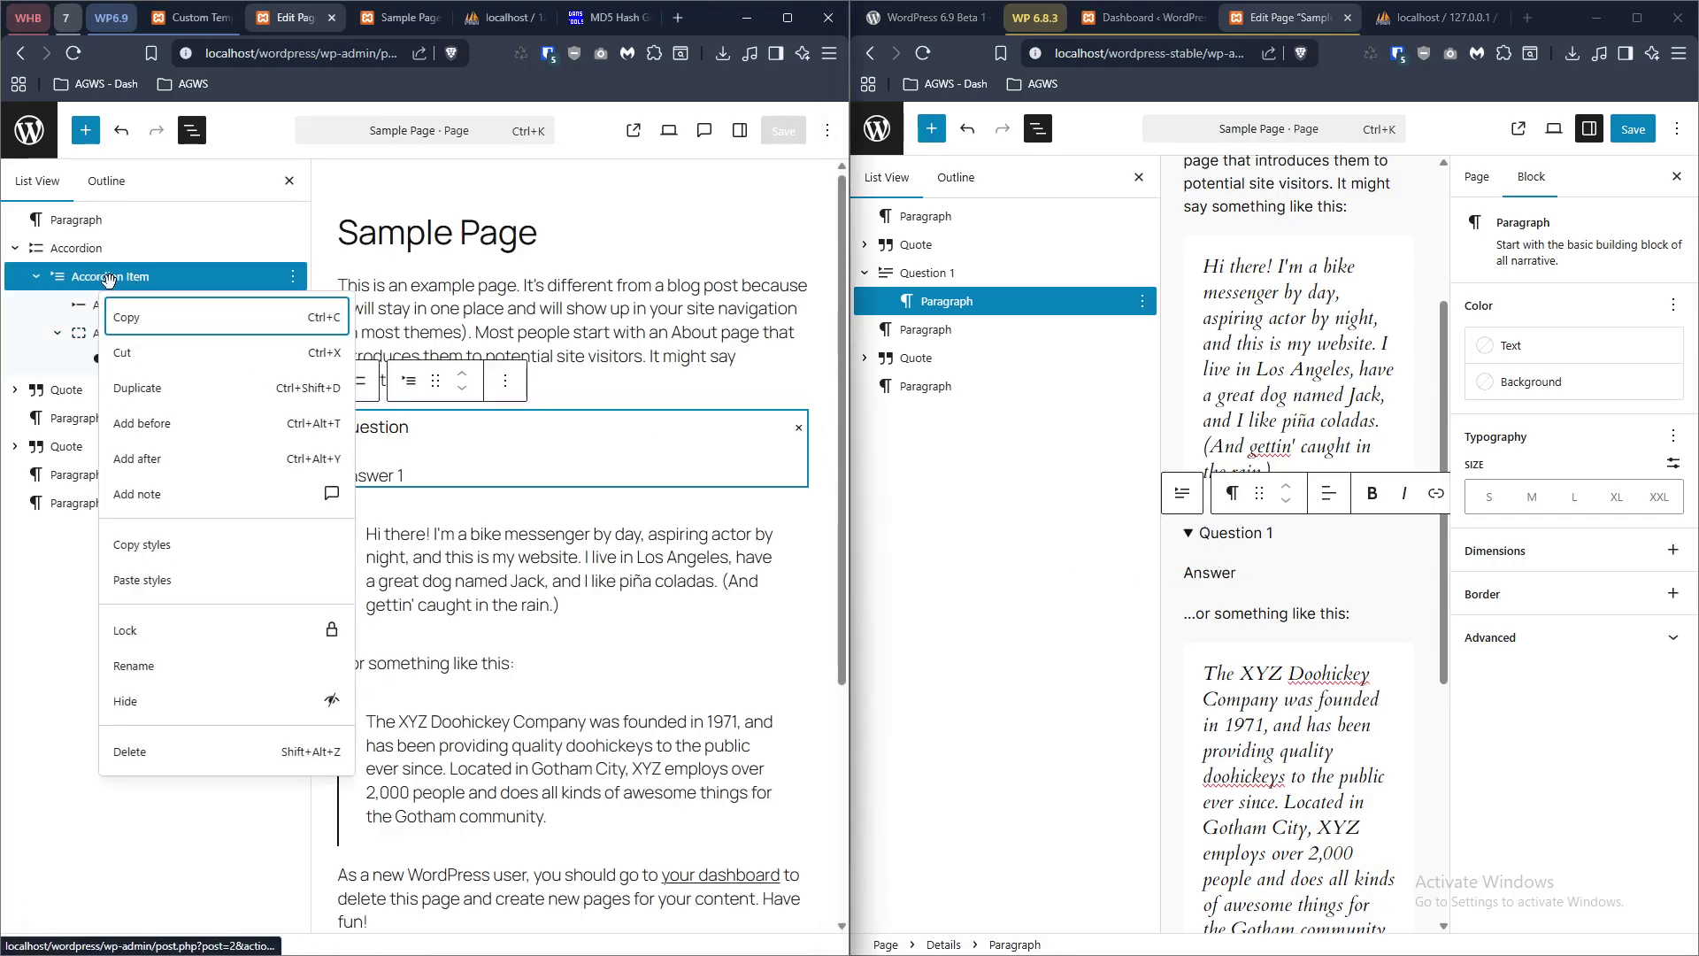
pyautogui.click(213, 388)
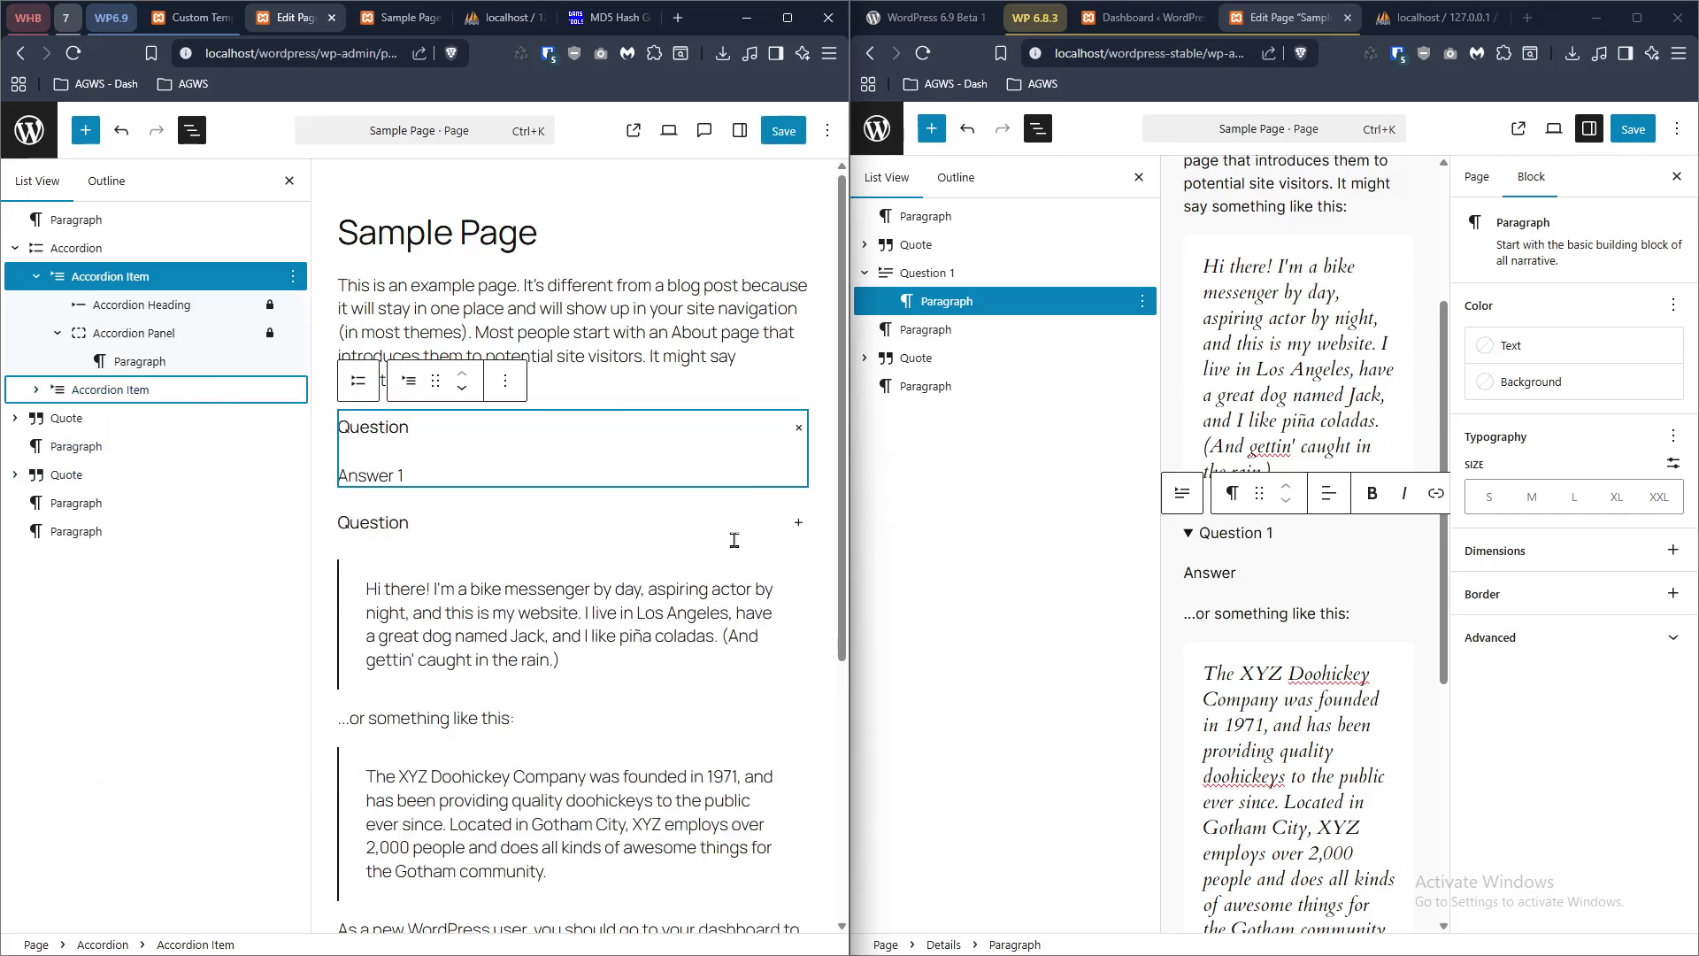
pyautogui.click(434, 519)
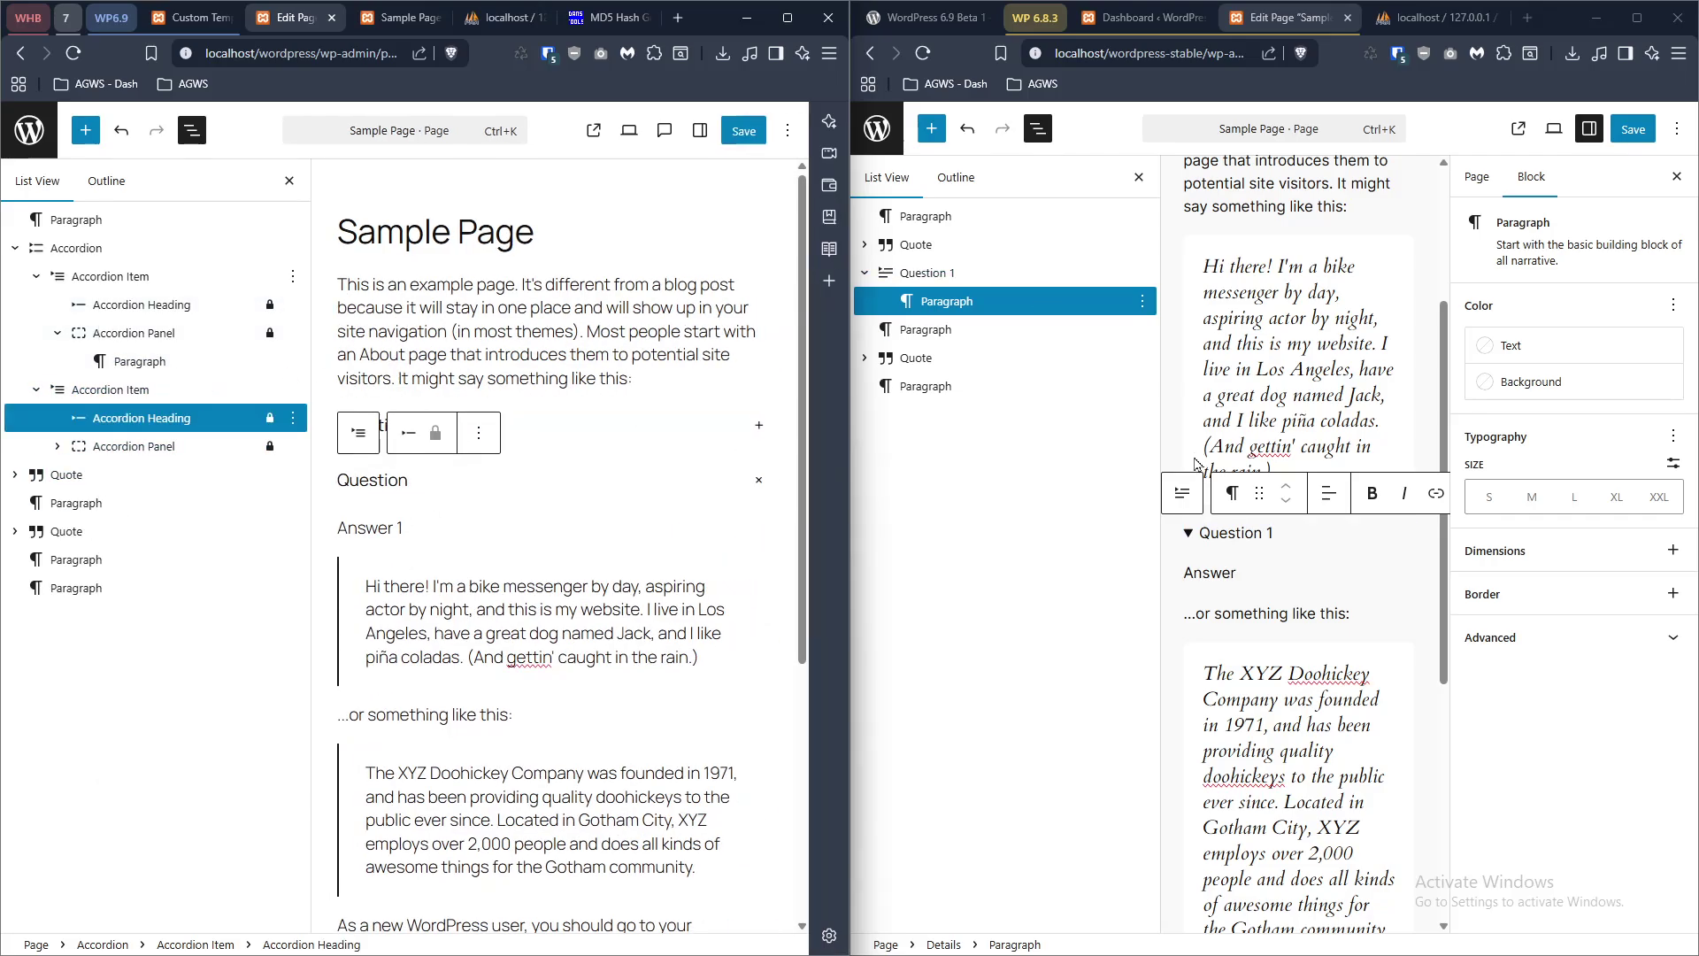
# - Duplicate the 'Question 1' Details block in 6.8.3, then save both pages
pyautogui.rightClick(925, 273)
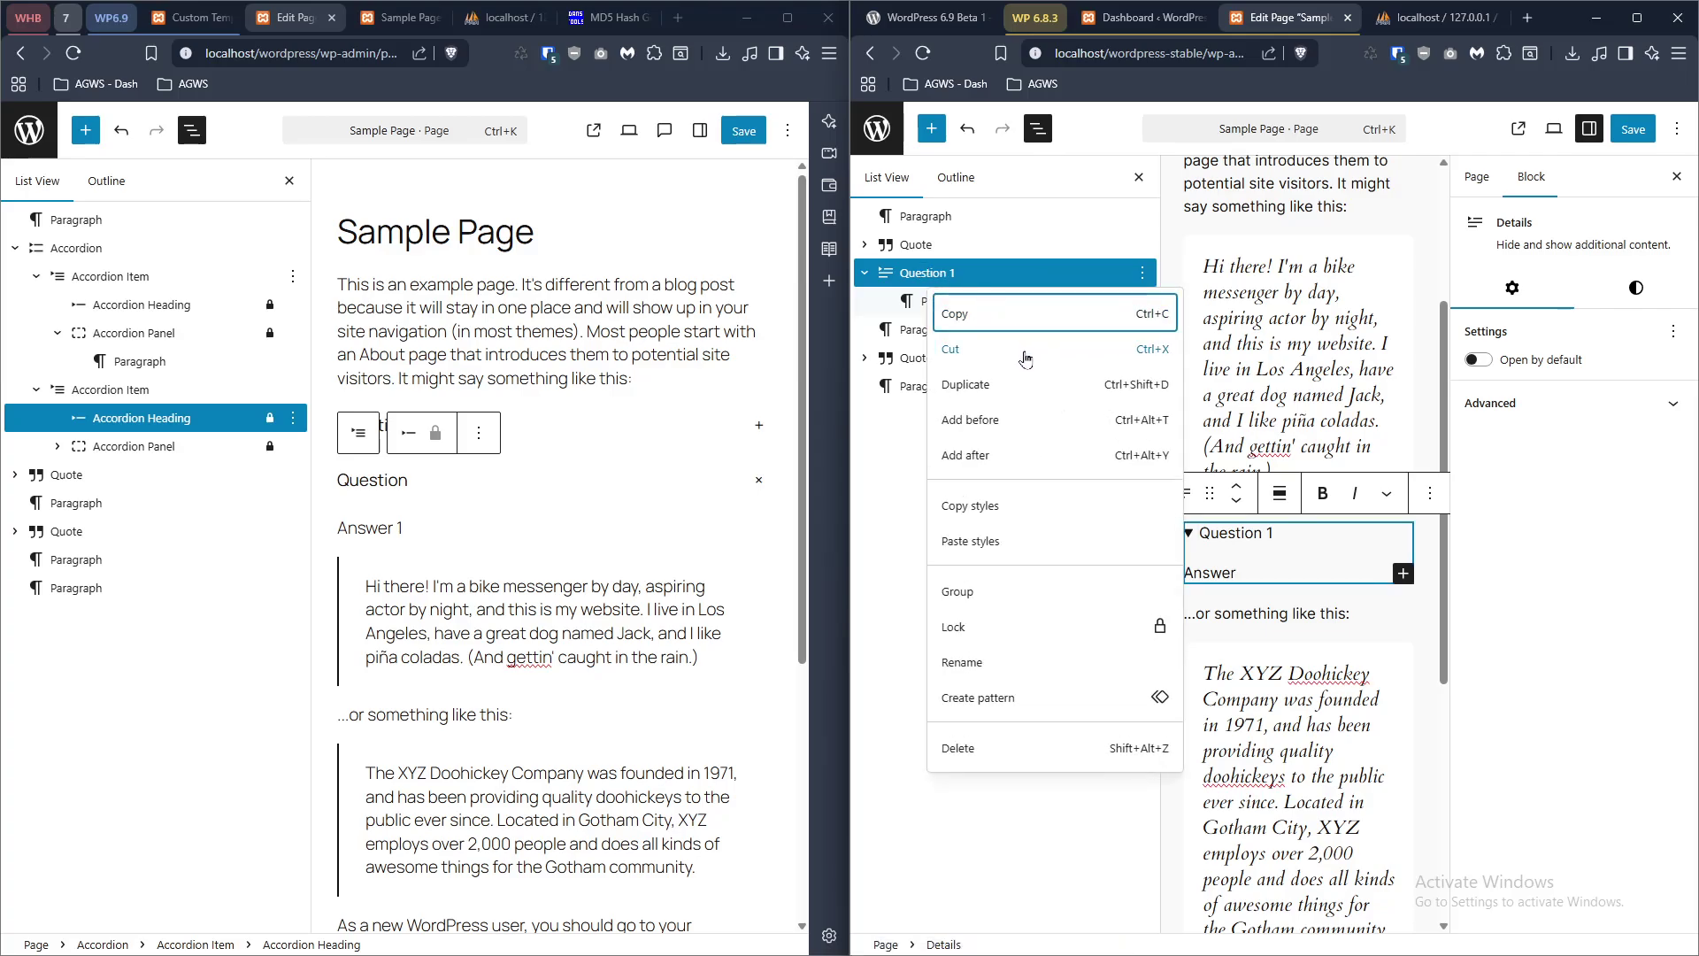
pyautogui.click(969, 385)
pyautogui.click(1633, 129)
pyautogui.click(744, 132)
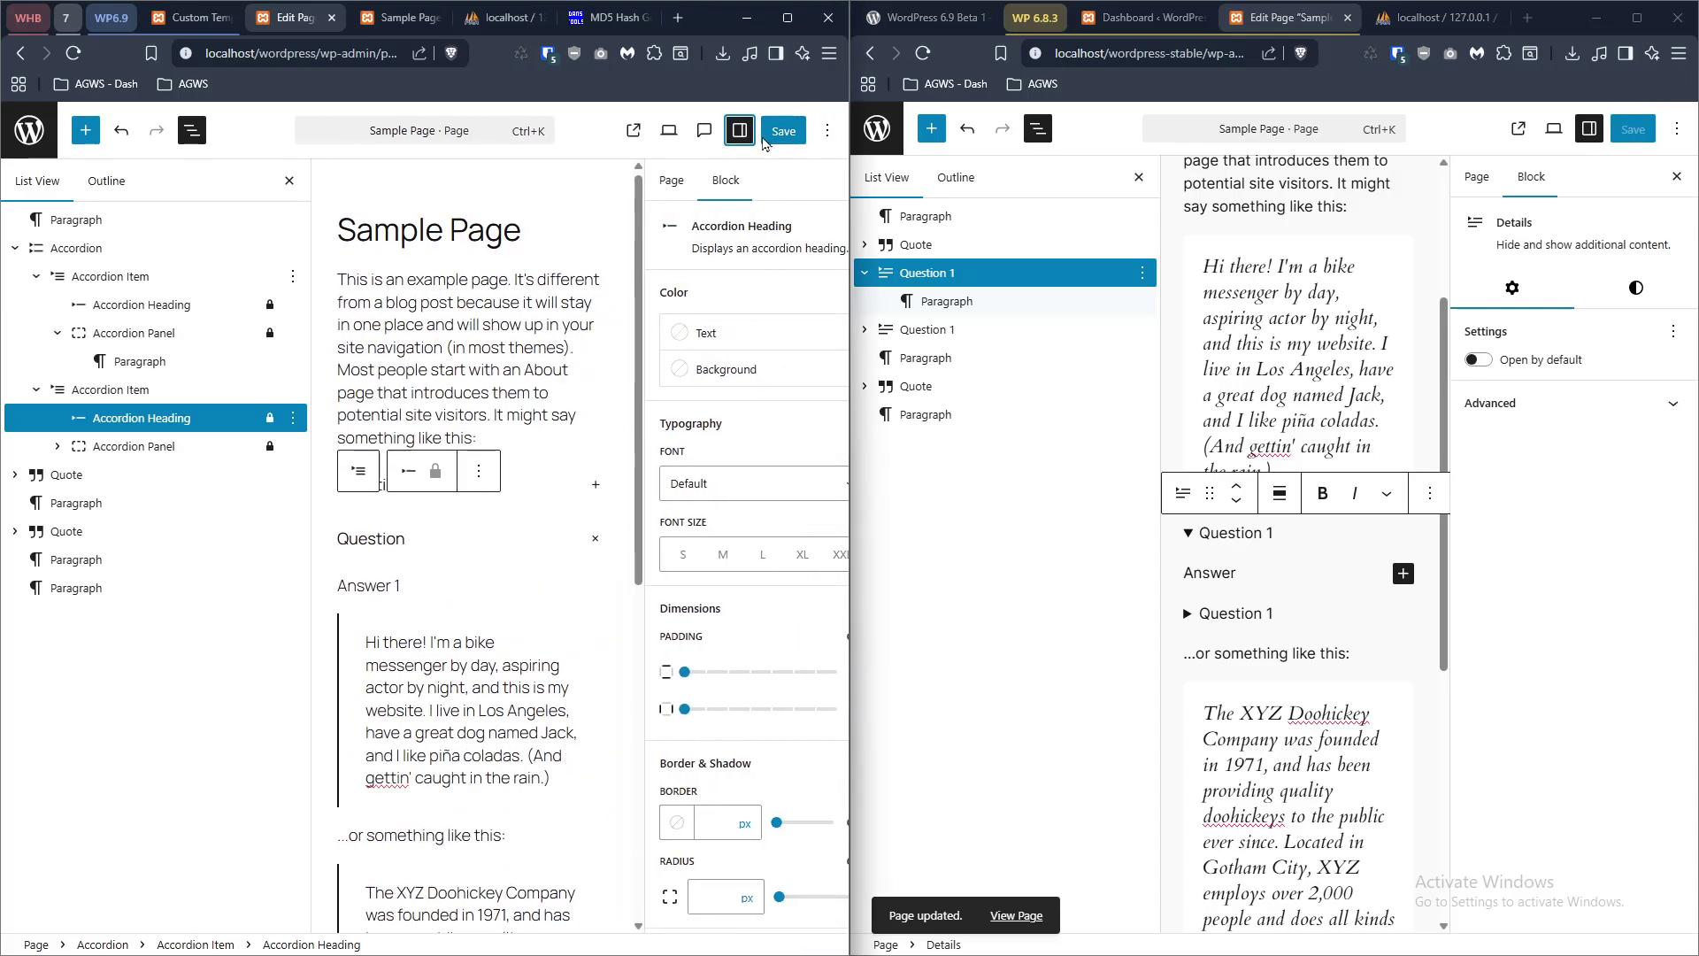
pyautogui.click(783, 131)
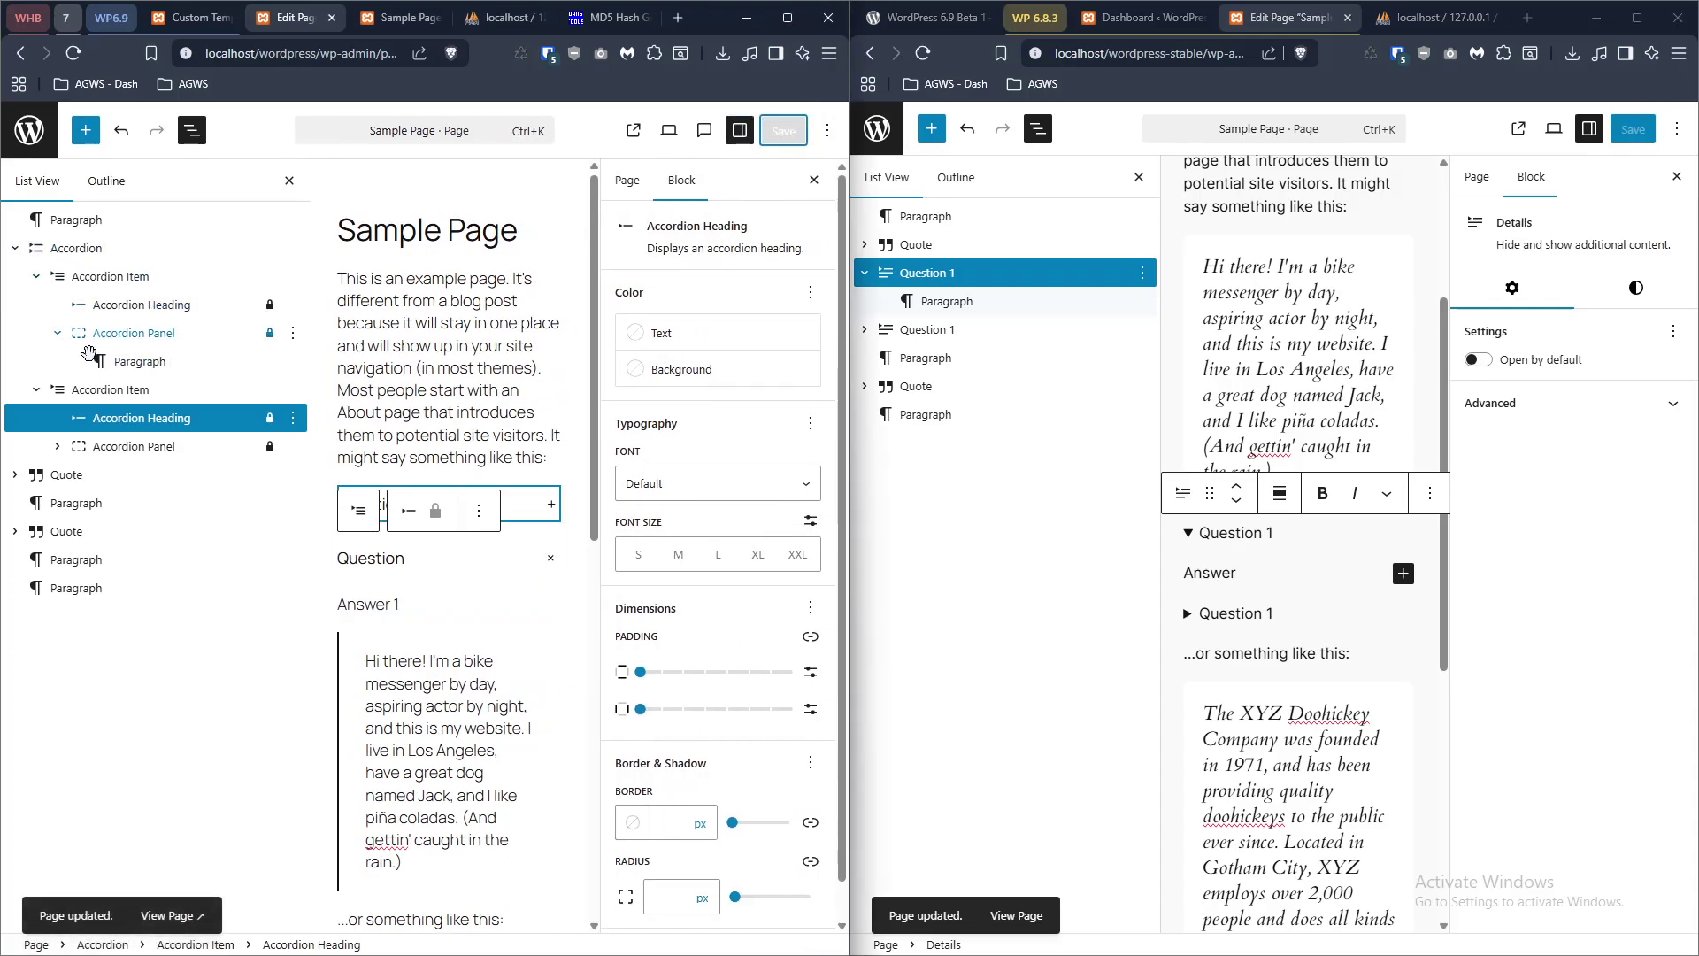
pyautogui.click(634, 130)
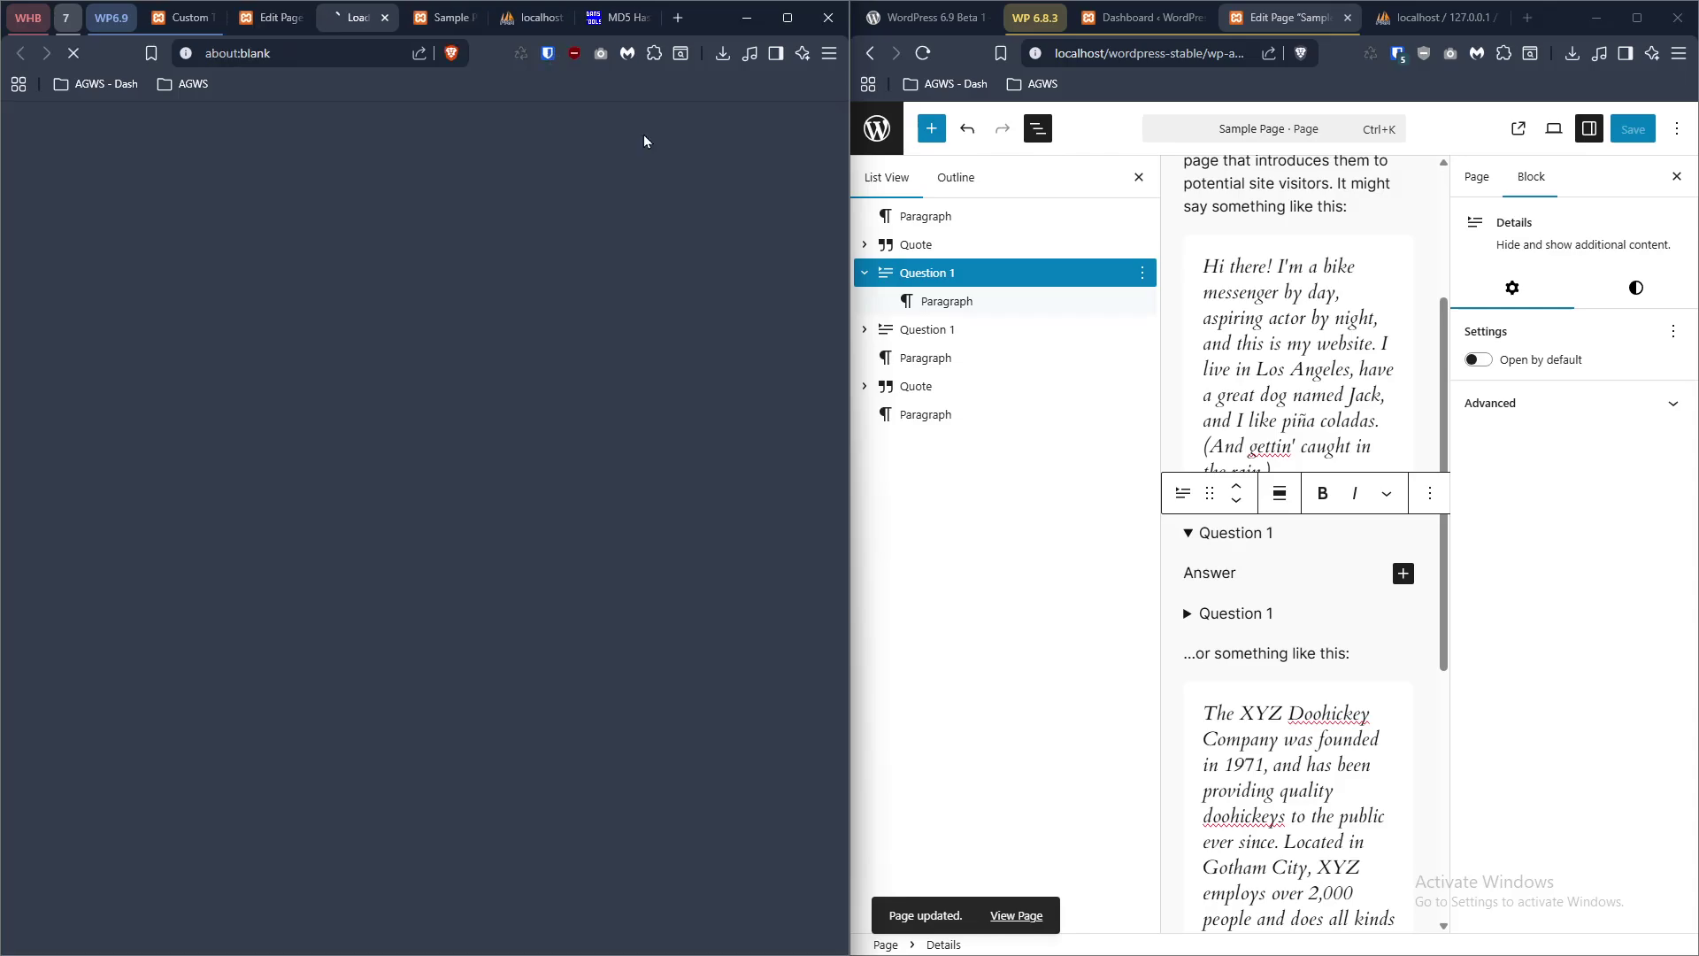
# - Open the live 6.9 Sample Page and expand both accordion questions
pyautogui.click(268, 17)
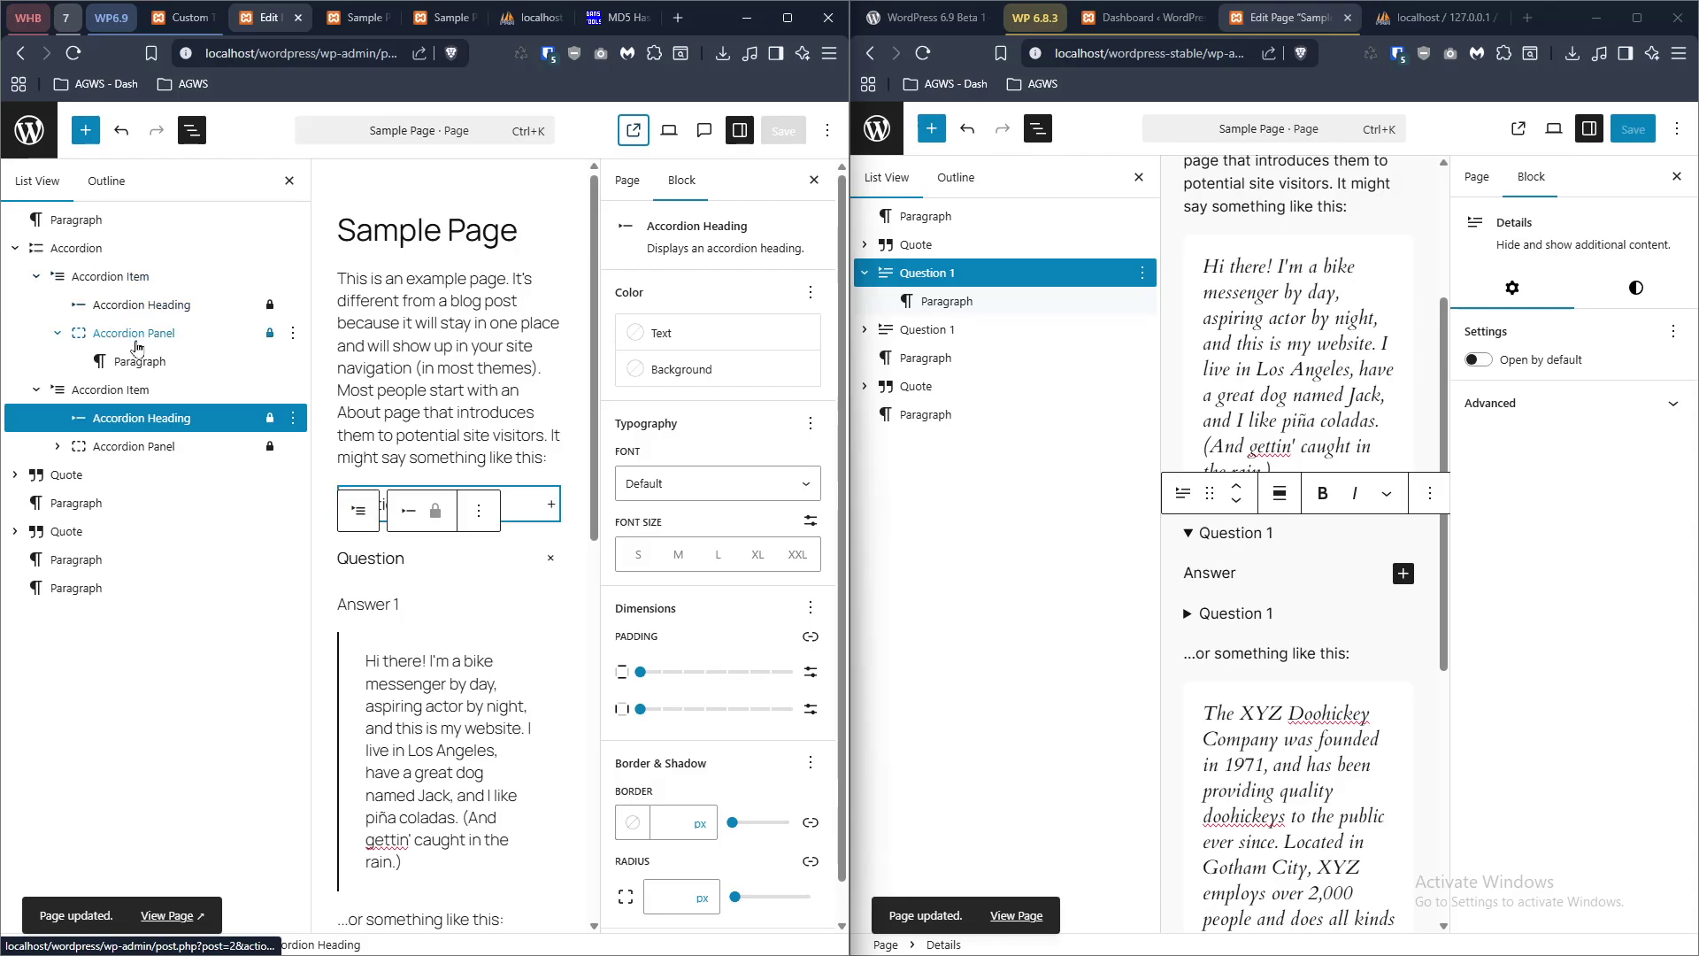
pyautogui.click(331, 13)
pyautogui.scroll(-3, 664, 354)
pyautogui.click(681, 291)
pyautogui.click(683, 276)
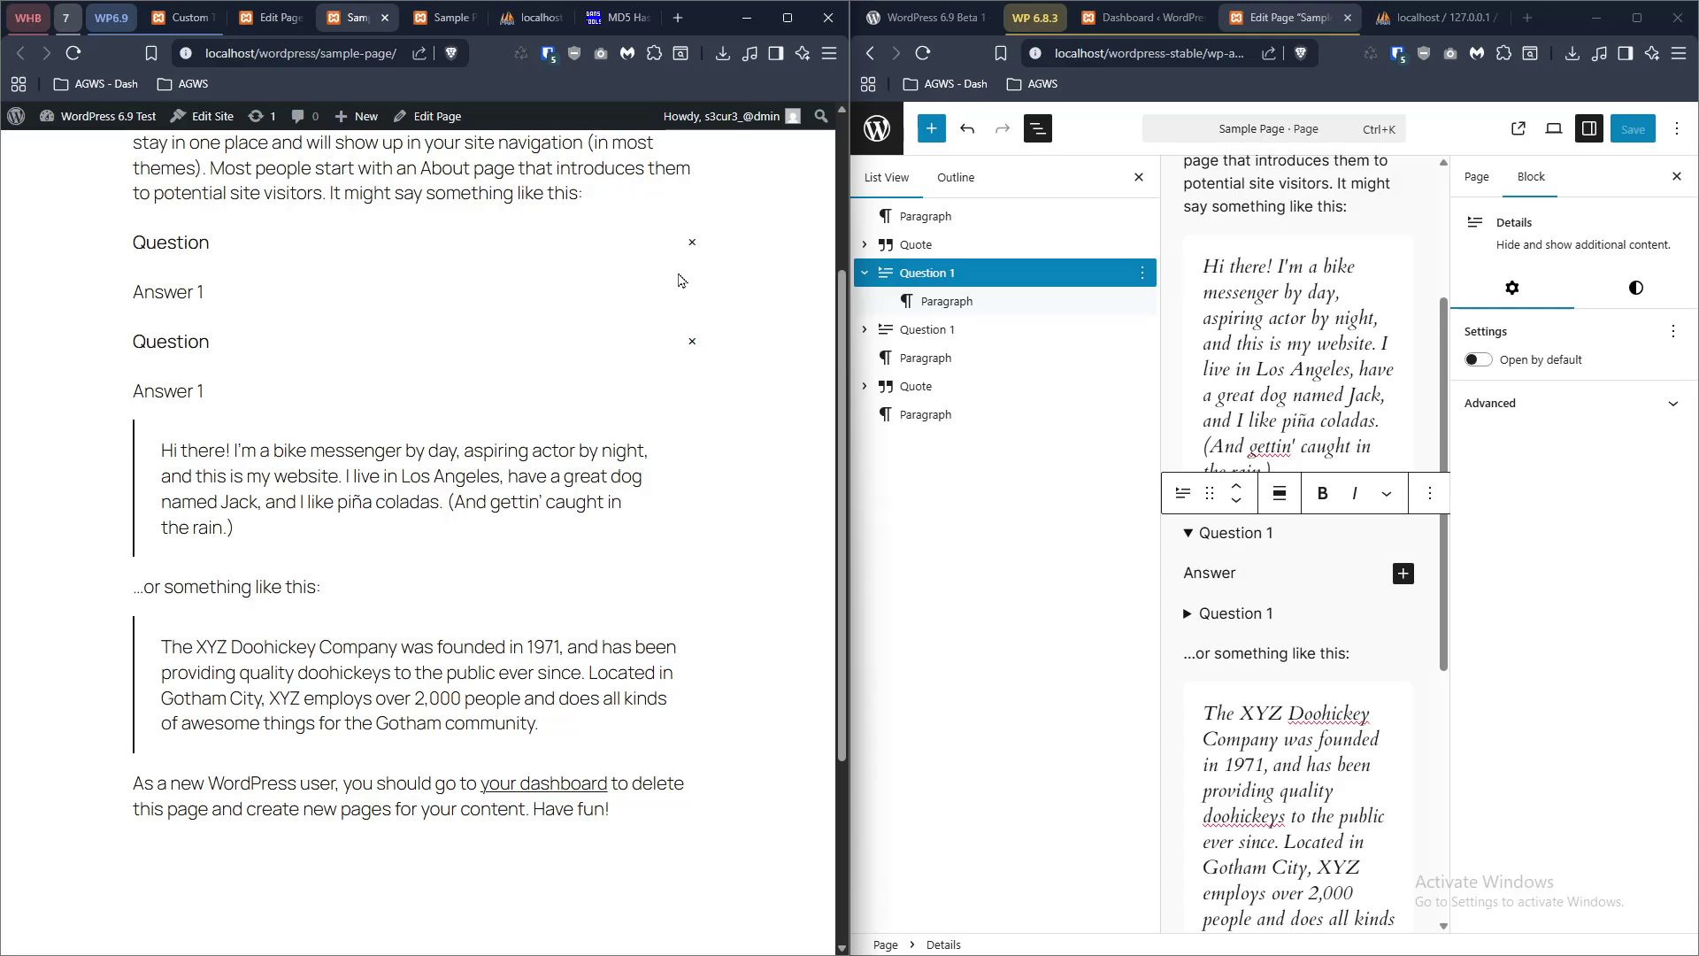
# - View the live 6.8.3 page, close the phpMyAdmin tab, and expand then collapse both 'Question 1' sections
pyautogui.click(1519, 126)
pyautogui.click(1458, 30)
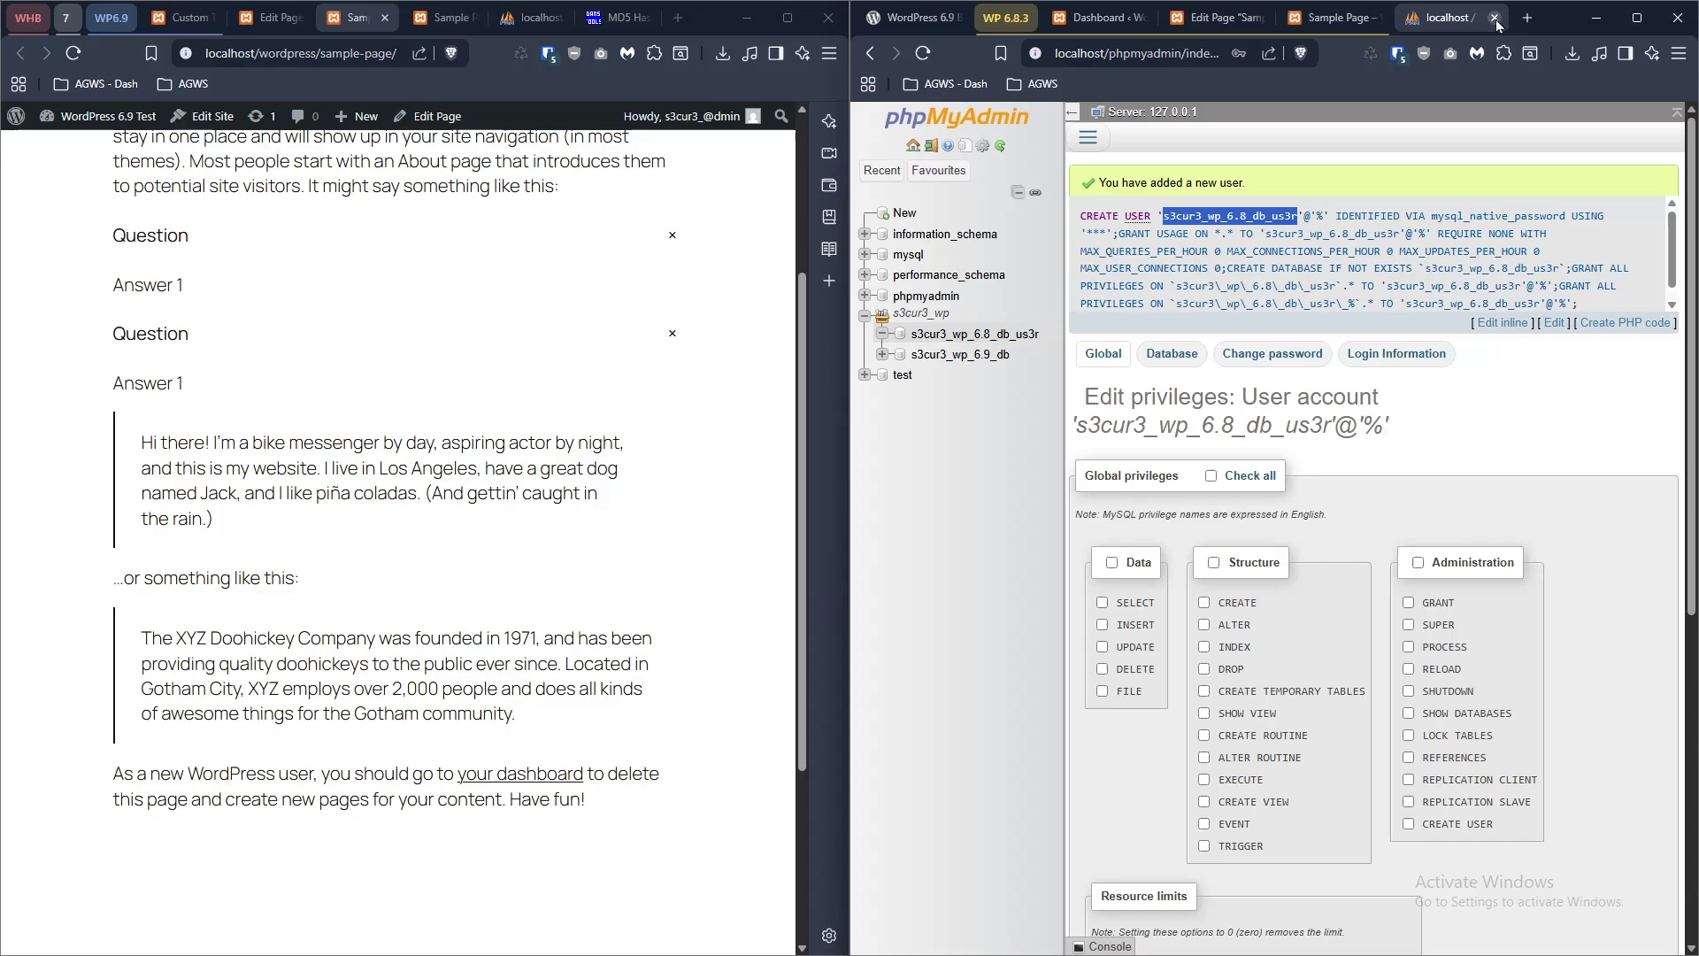
pyautogui.click(1495, 19)
pyautogui.scroll(-3, 1301, 584)
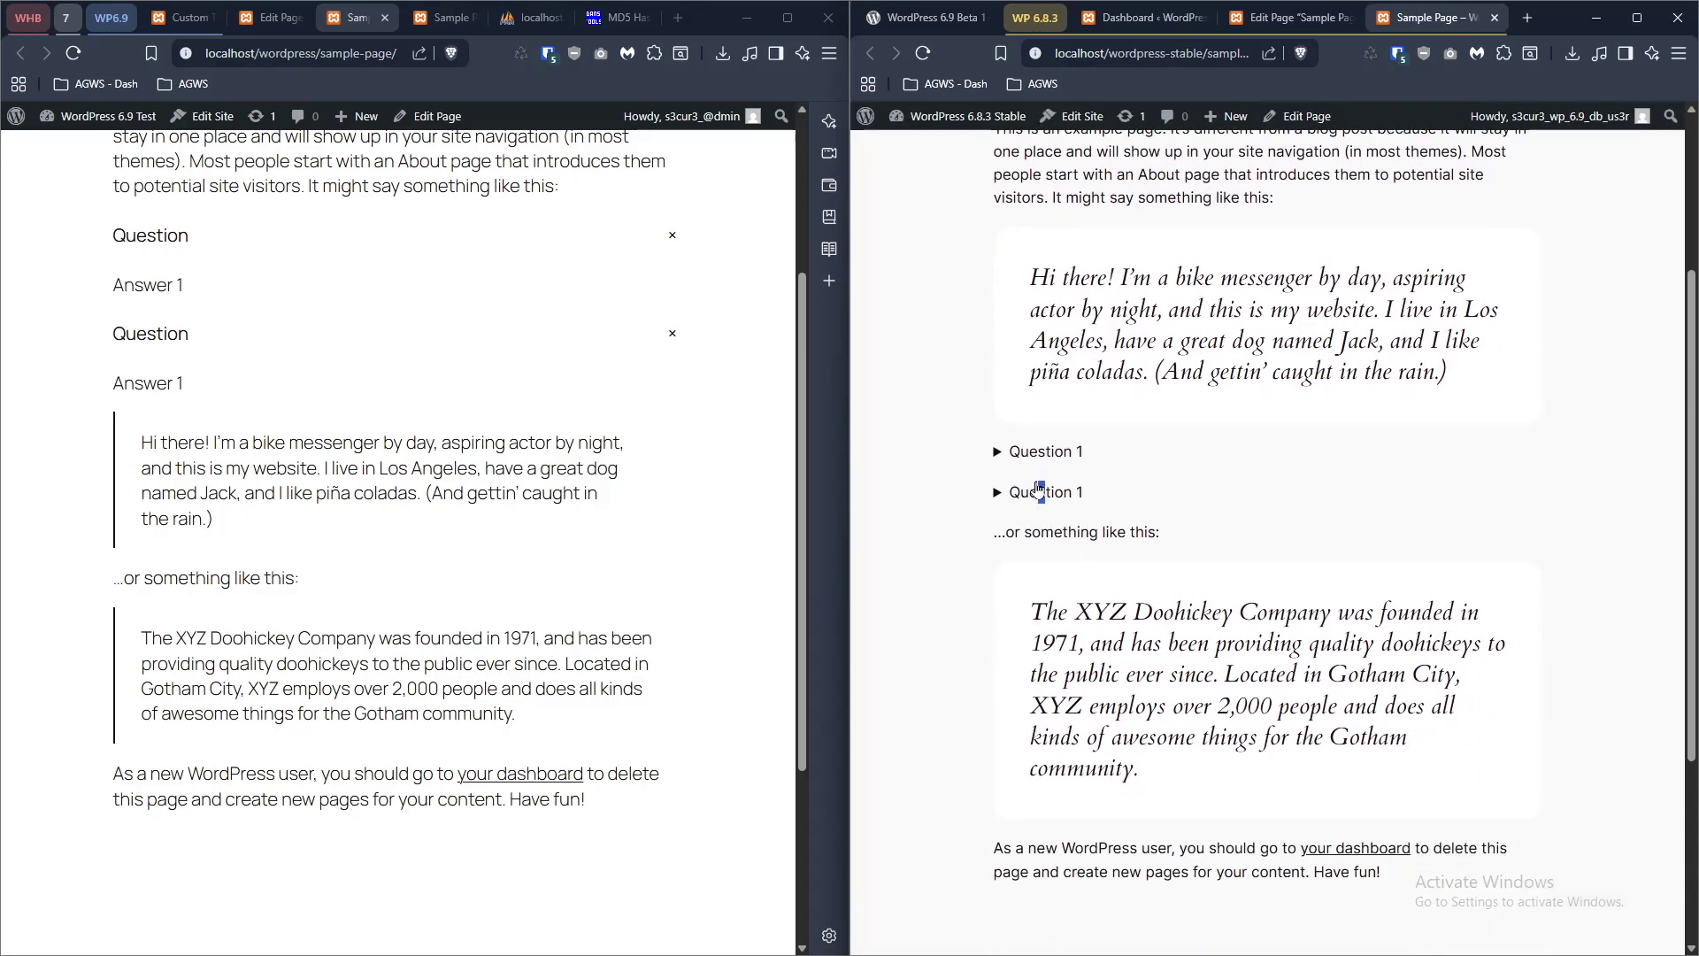
pyautogui.click(1039, 487)
pyautogui.click(1051, 452)
pyautogui.click(1031, 529)
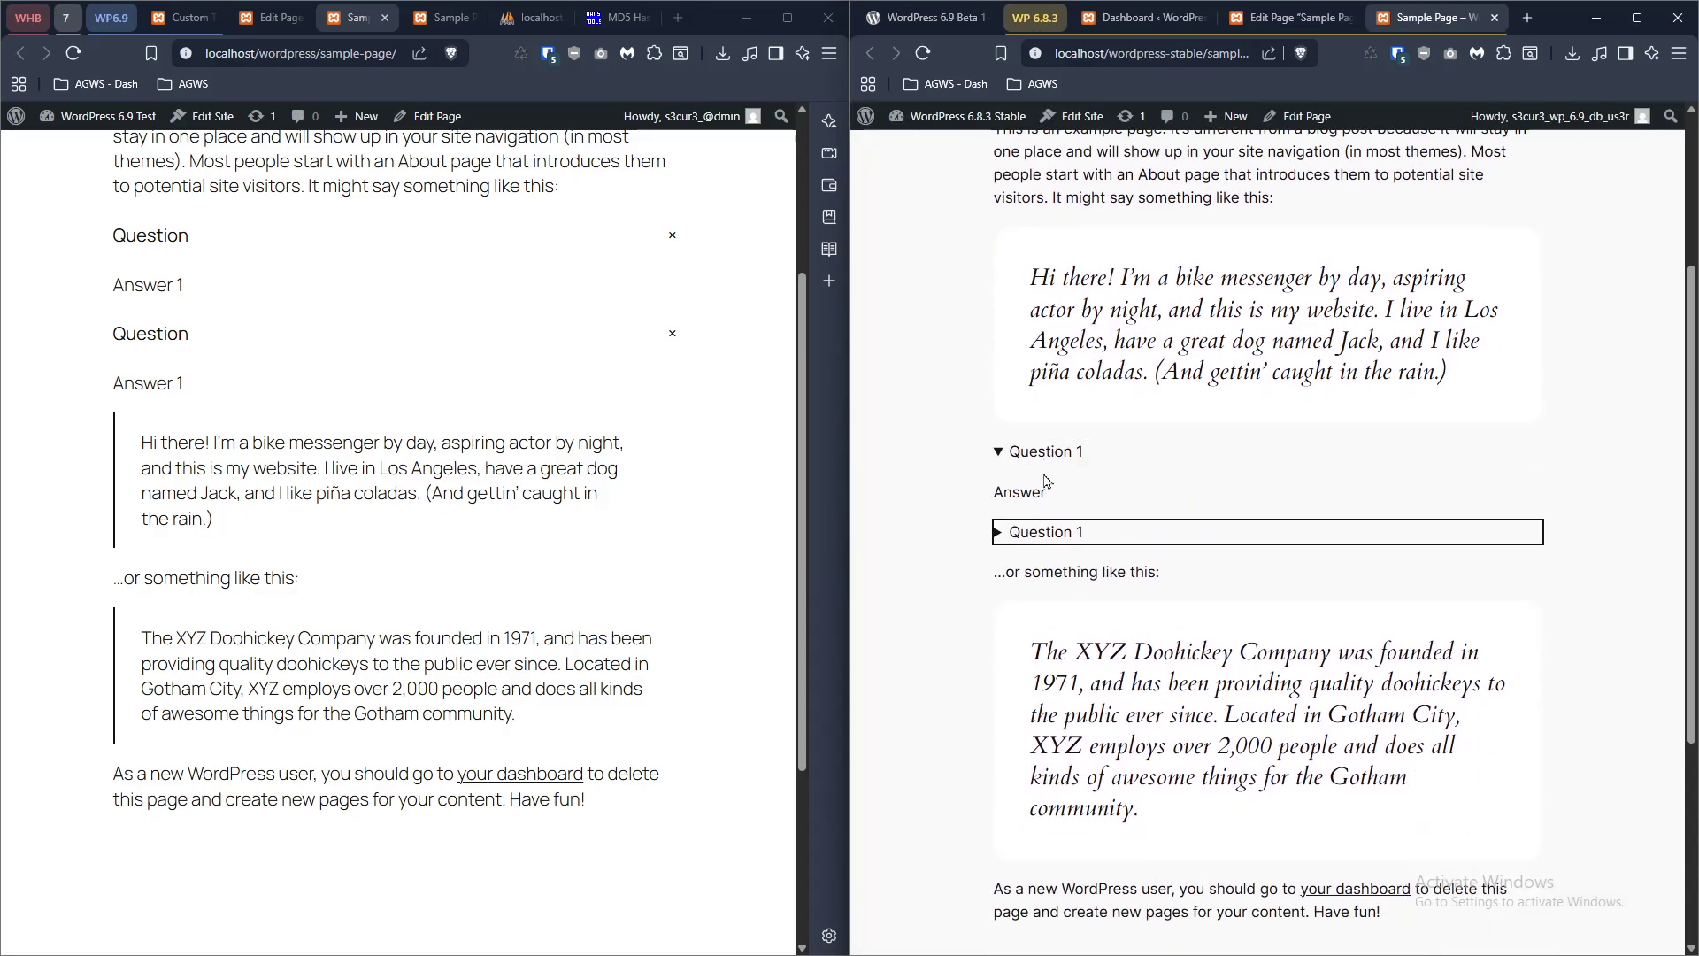
pyautogui.click(1053, 453)
# - Collapse the 6.9 questions and toggle the 6.8.3 'Question 1' sections open and closed
pyautogui.click(205, 338)
pyautogui.click(201, 263)
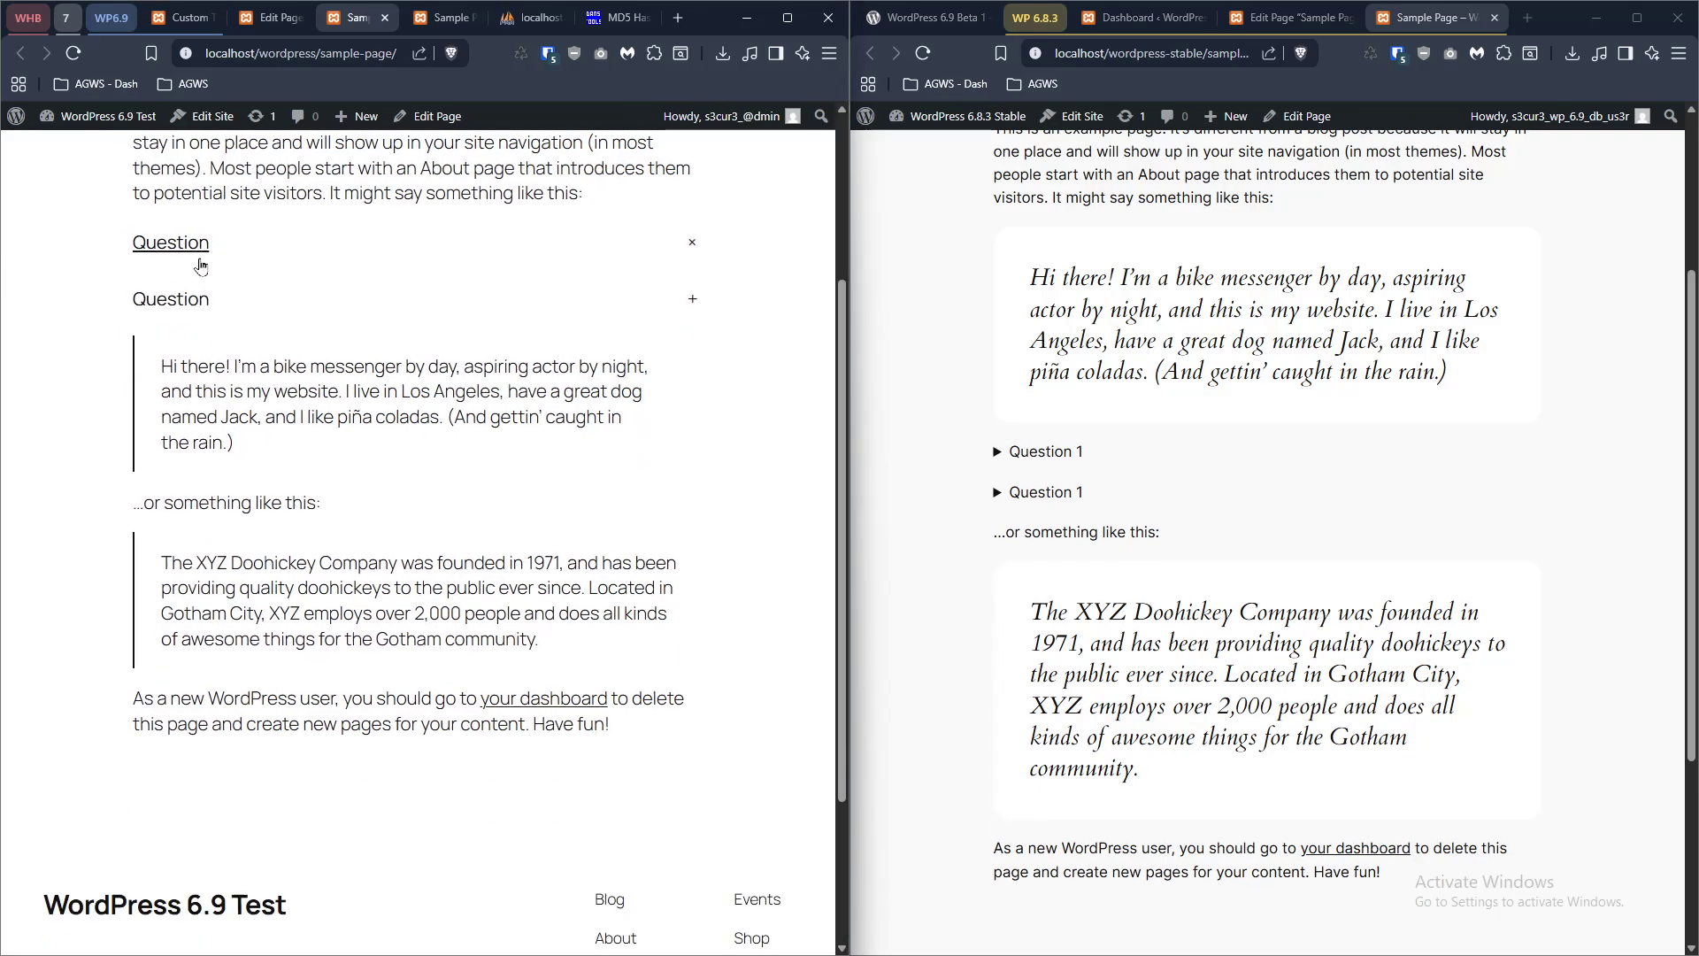
pyautogui.click(1075, 494)
pyautogui.click(1066, 453)
pyautogui.click(1067, 531)
pyautogui.click(1067, 453)
pyautogui.scroll(2, 1053, 486)
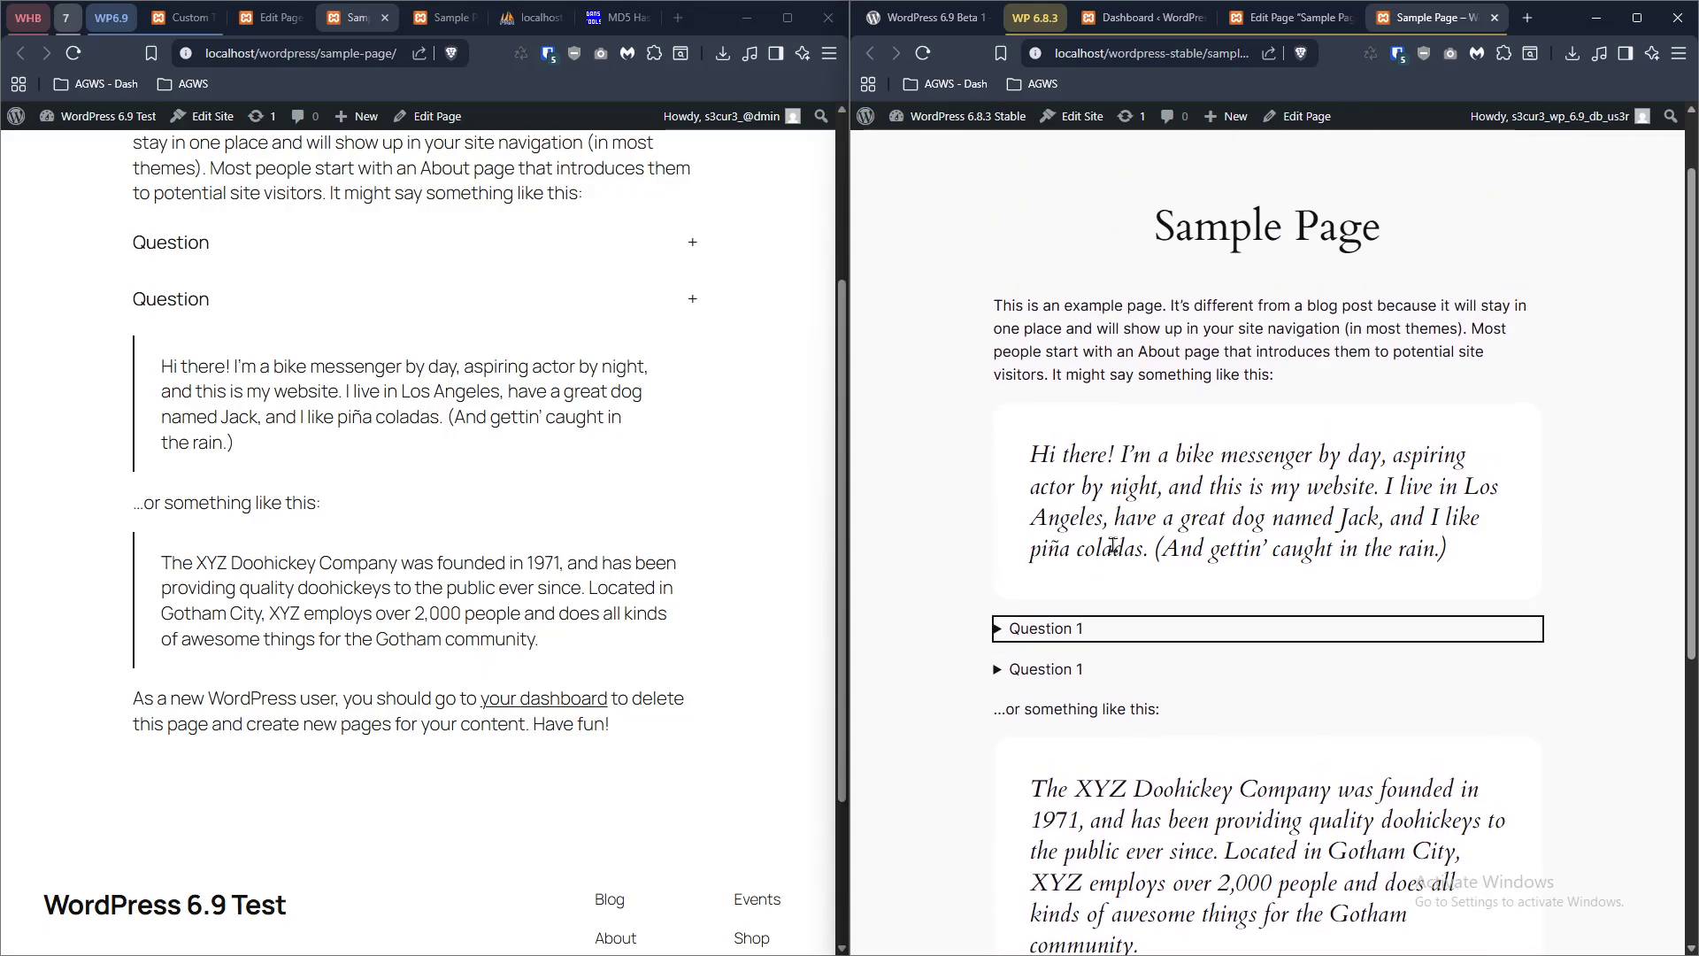
# - Inspect both pages' Question heading markup in DevTools, selecting the parent button, then close DevTools on 6.9
pyautogui.rightClick(1053, 631)
pyautogui.click(1089, 628)
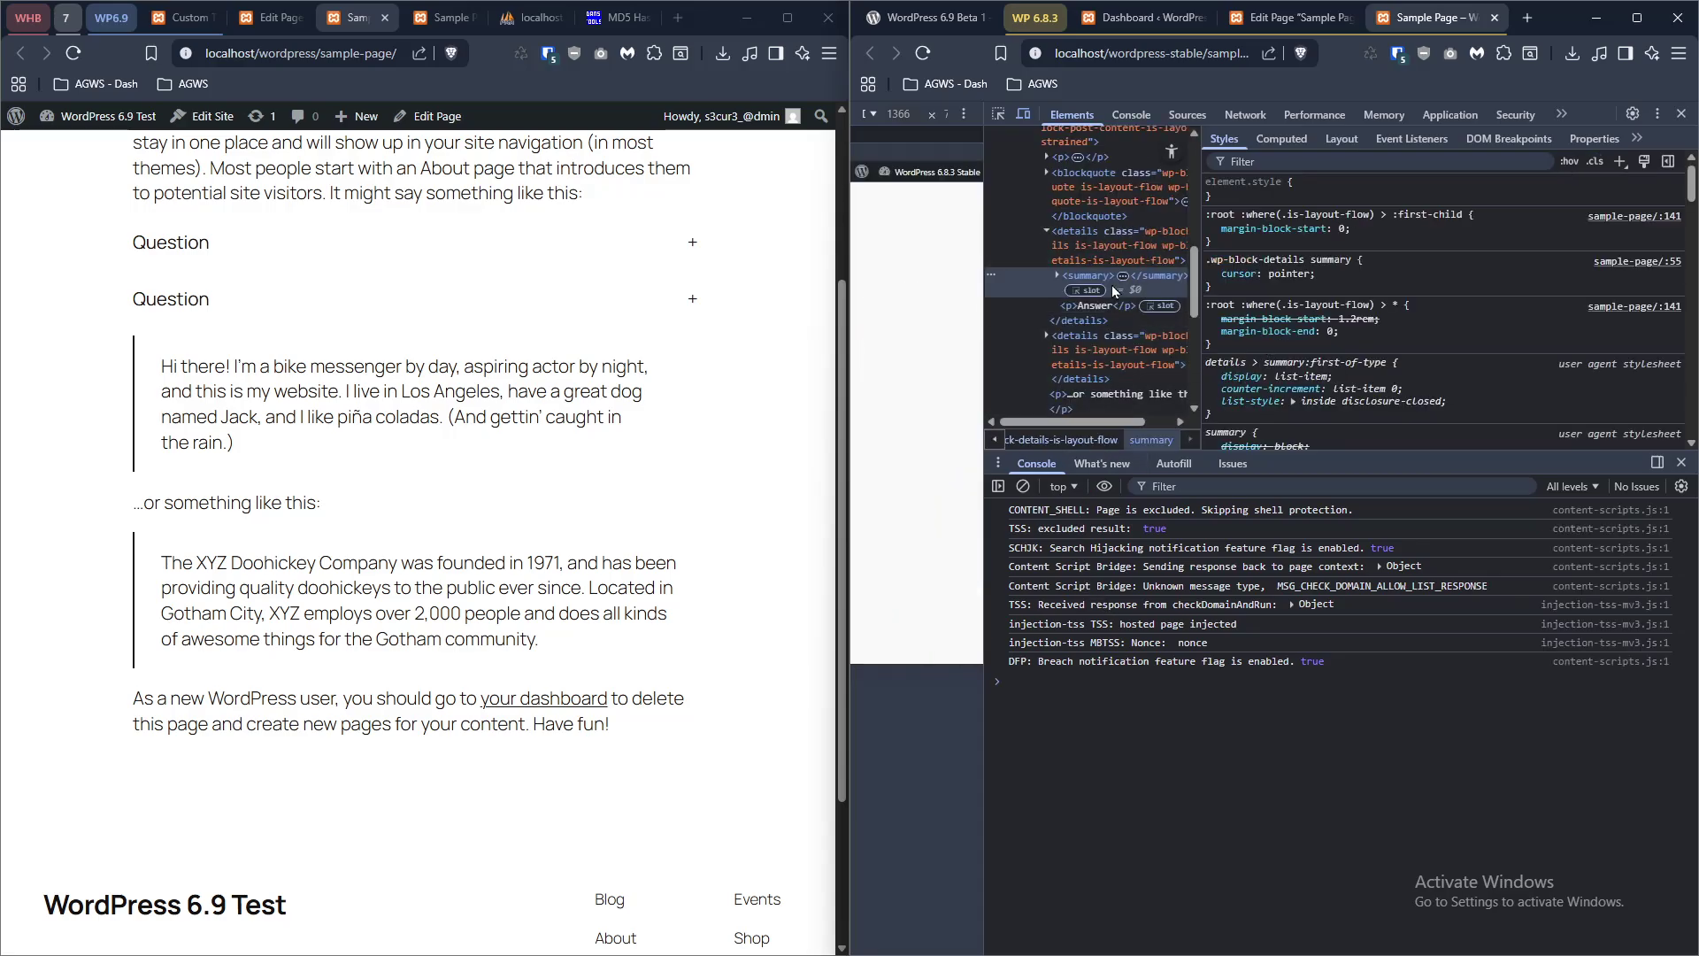
pyautogui.rightClick(147, 293)
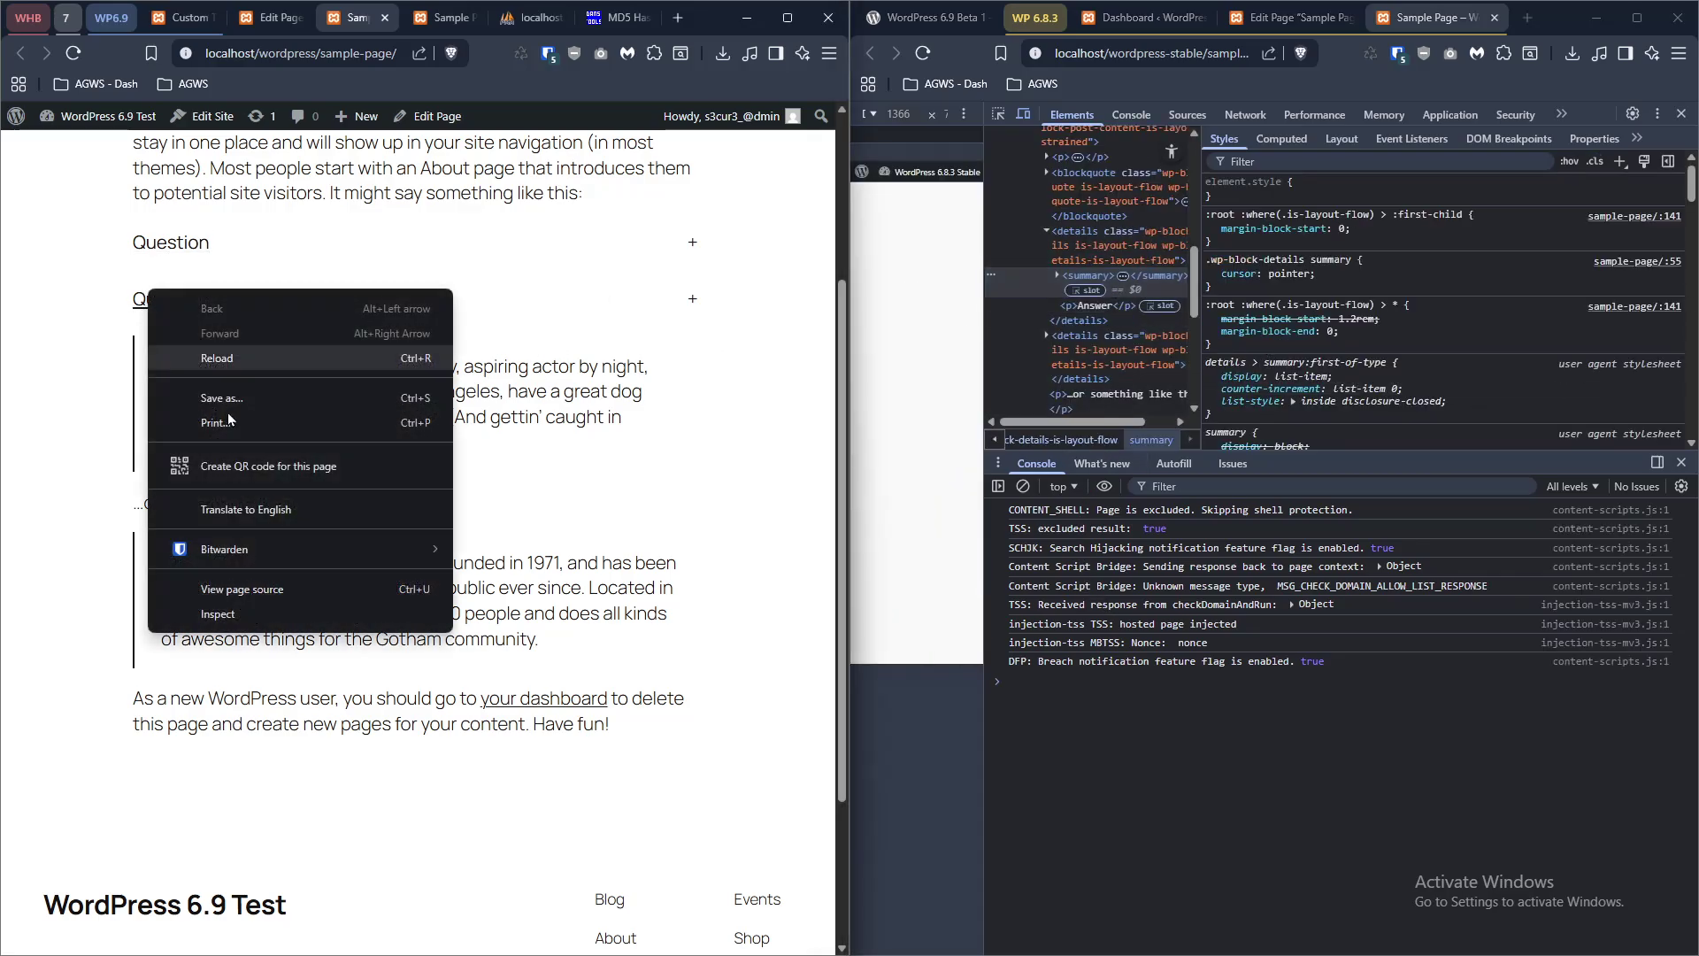
pyautogui.click(250, 610)
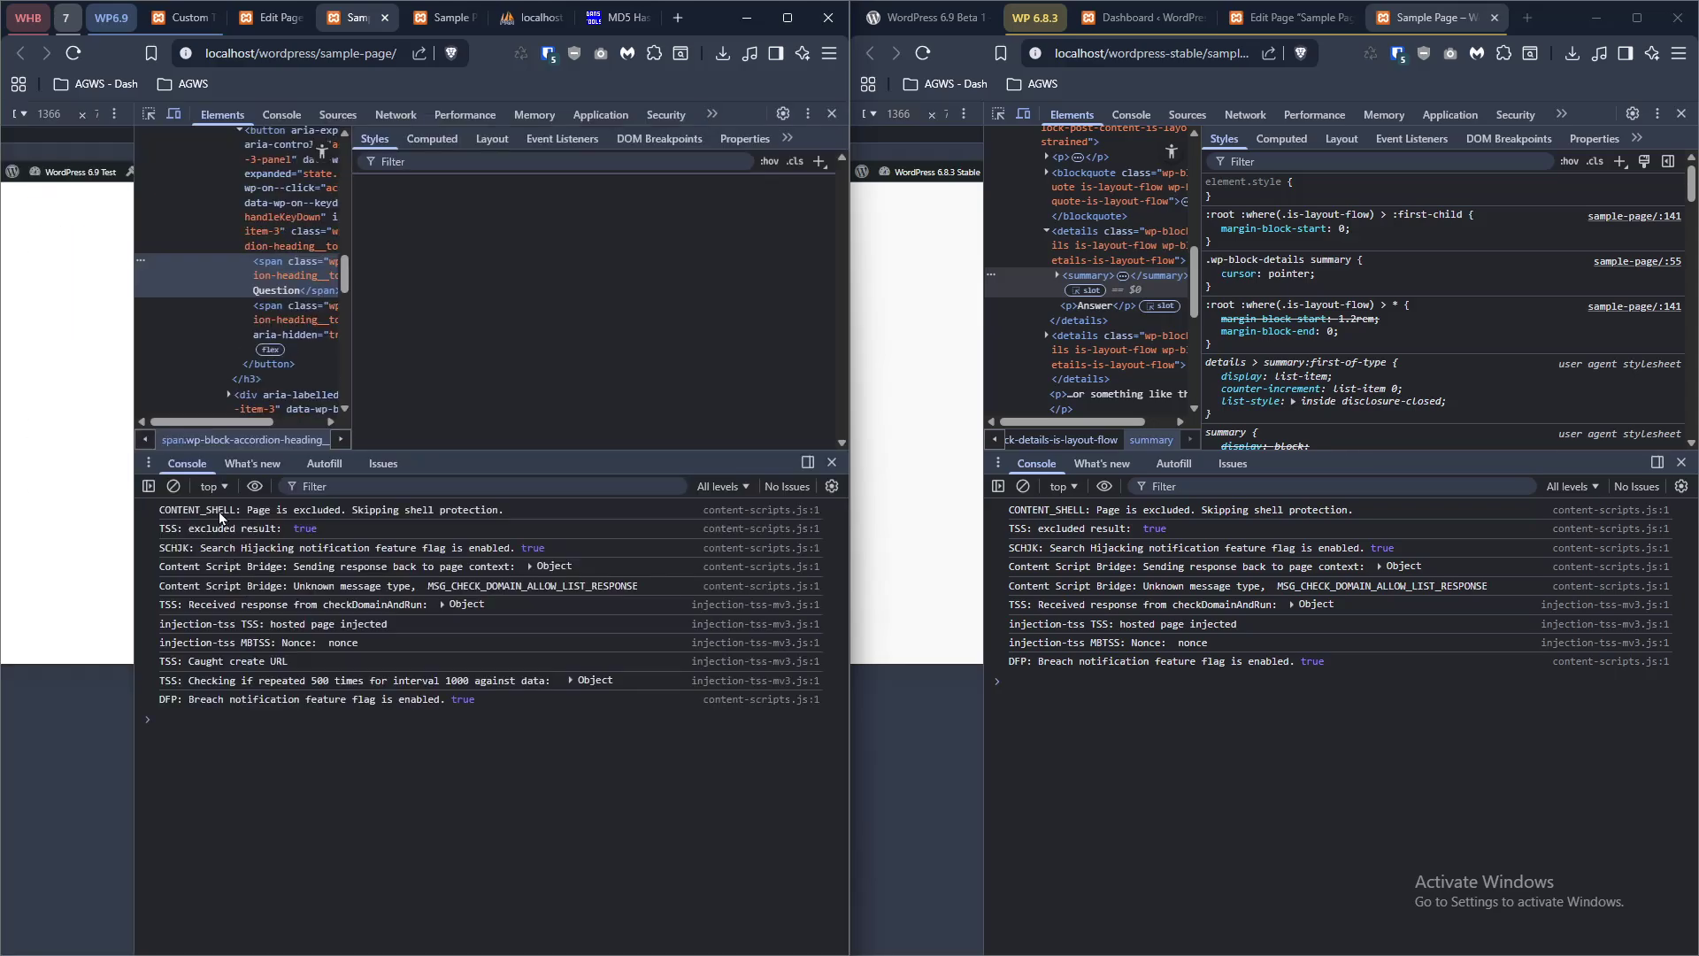
pyautogui.scroll(2, 265, 253)
pyautogui.click(279, 263)
pyautogui.scroll(2, 278, 263)
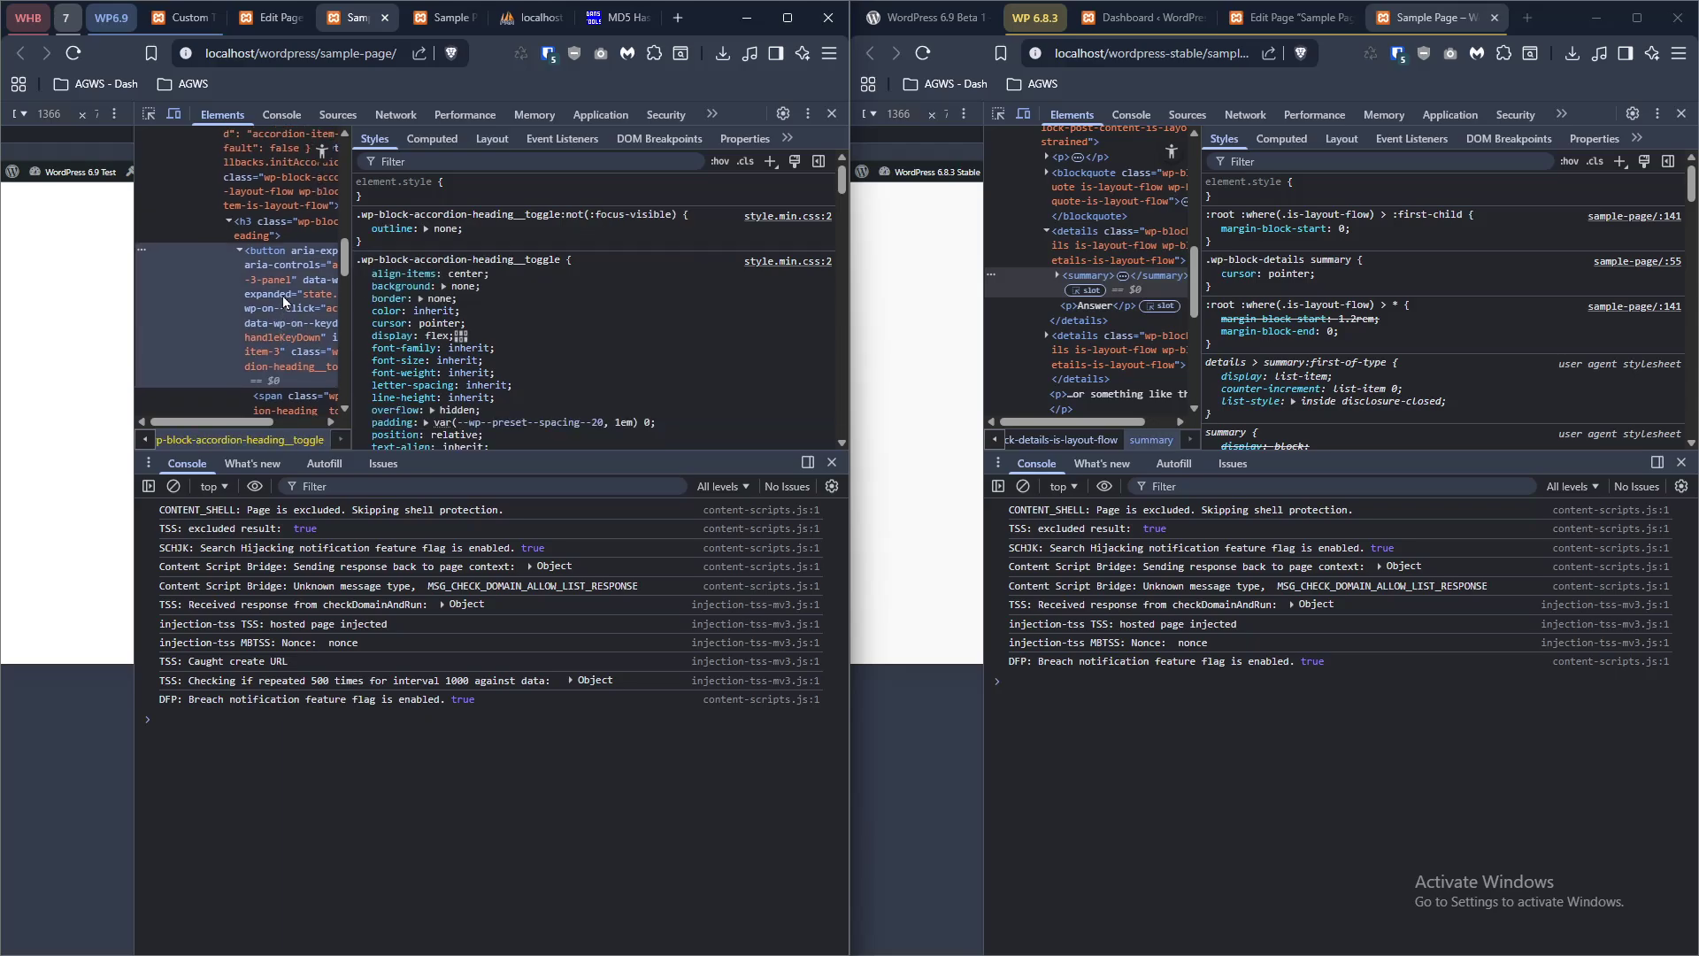
pyautogui.click(832, 113)
# - Expand and collapse the two Question accordions on both pages, then close the 6.8.3 live page
pyautogui.scroll(1, 300, 467)
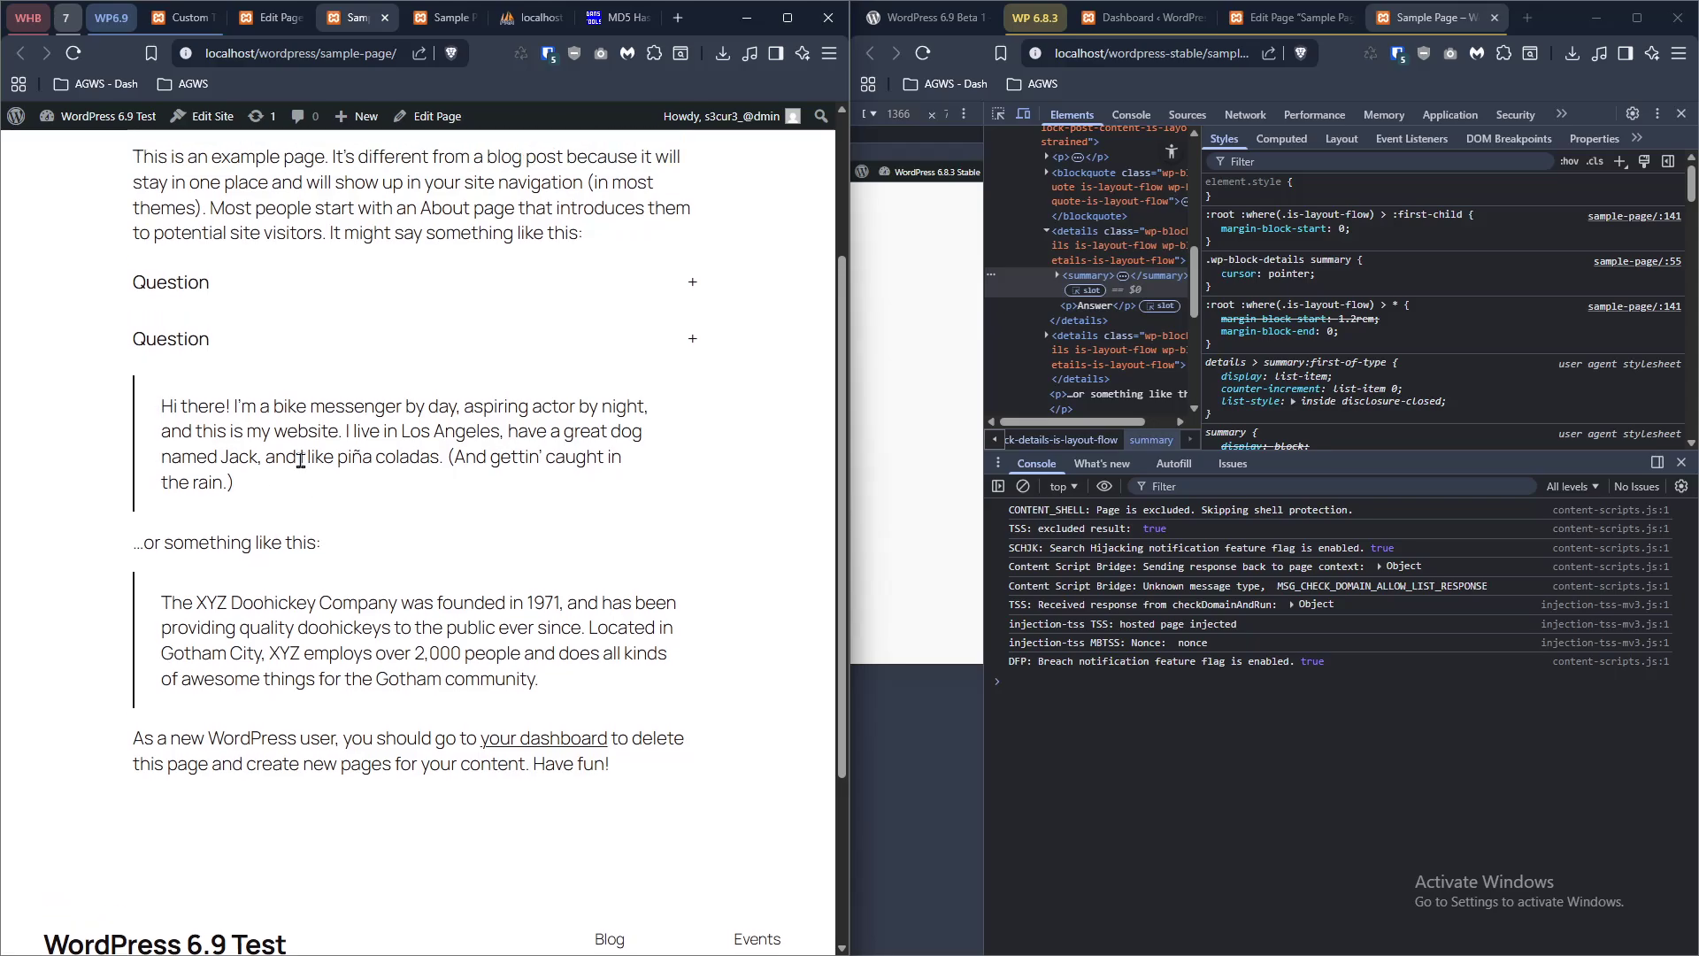
pyautogui.scroll(1, 300, 467)
pyautogui.click(691, 477)
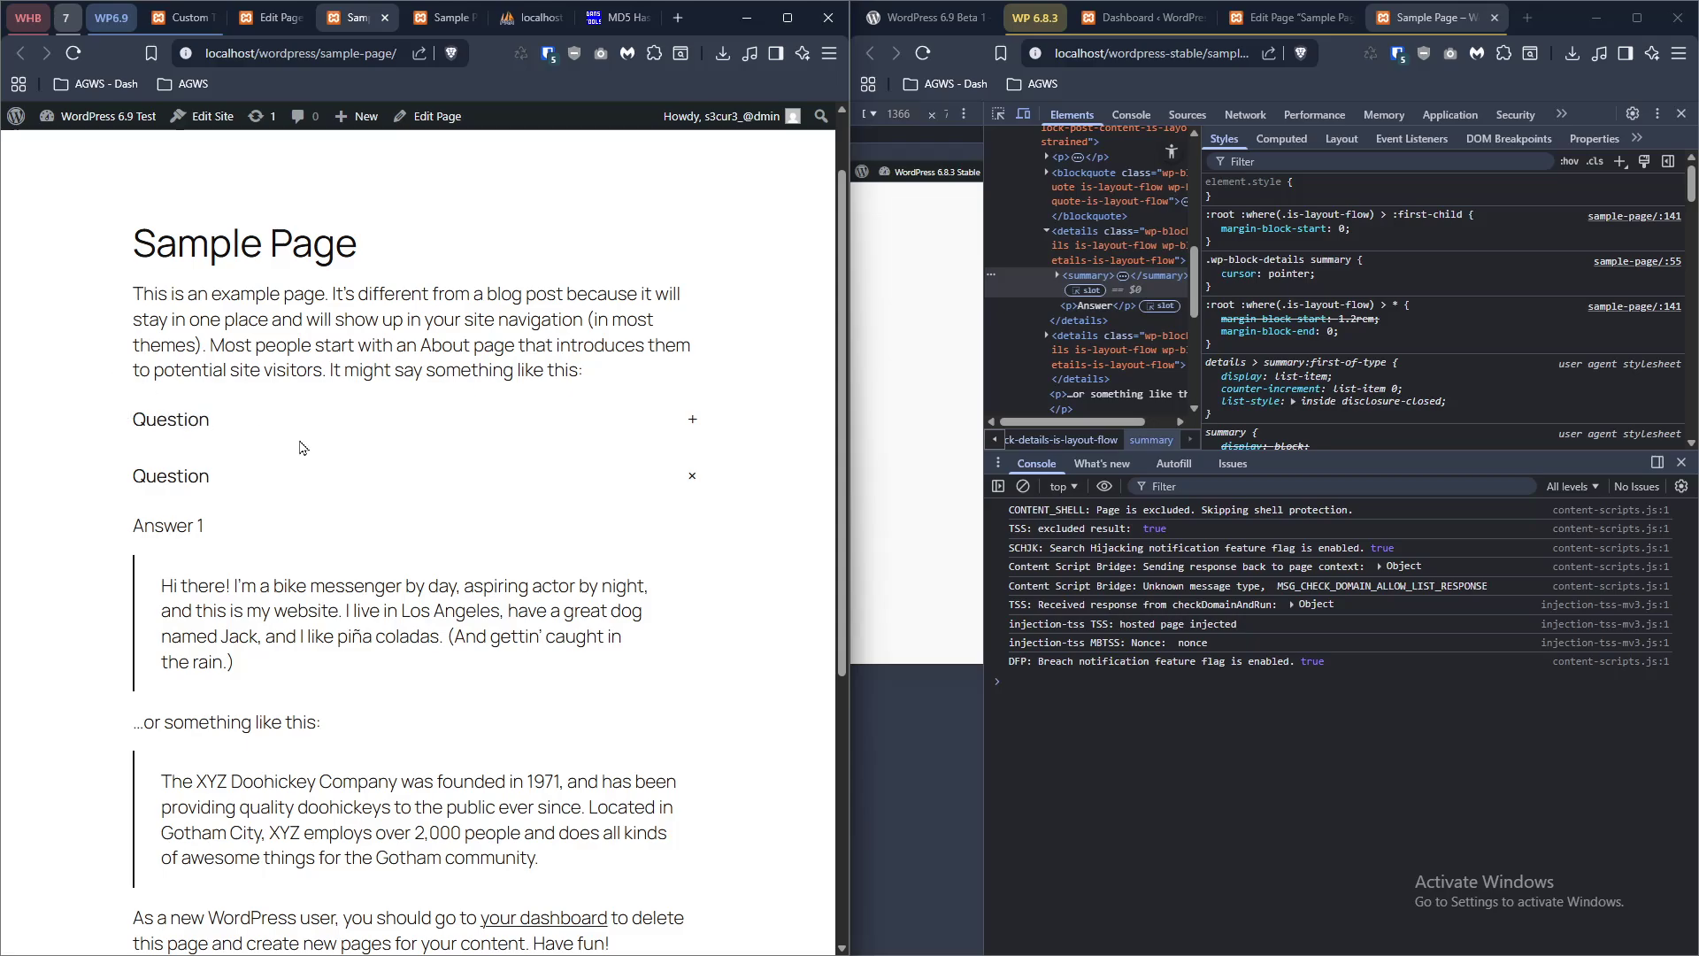
pyautogui.click(672, 438)
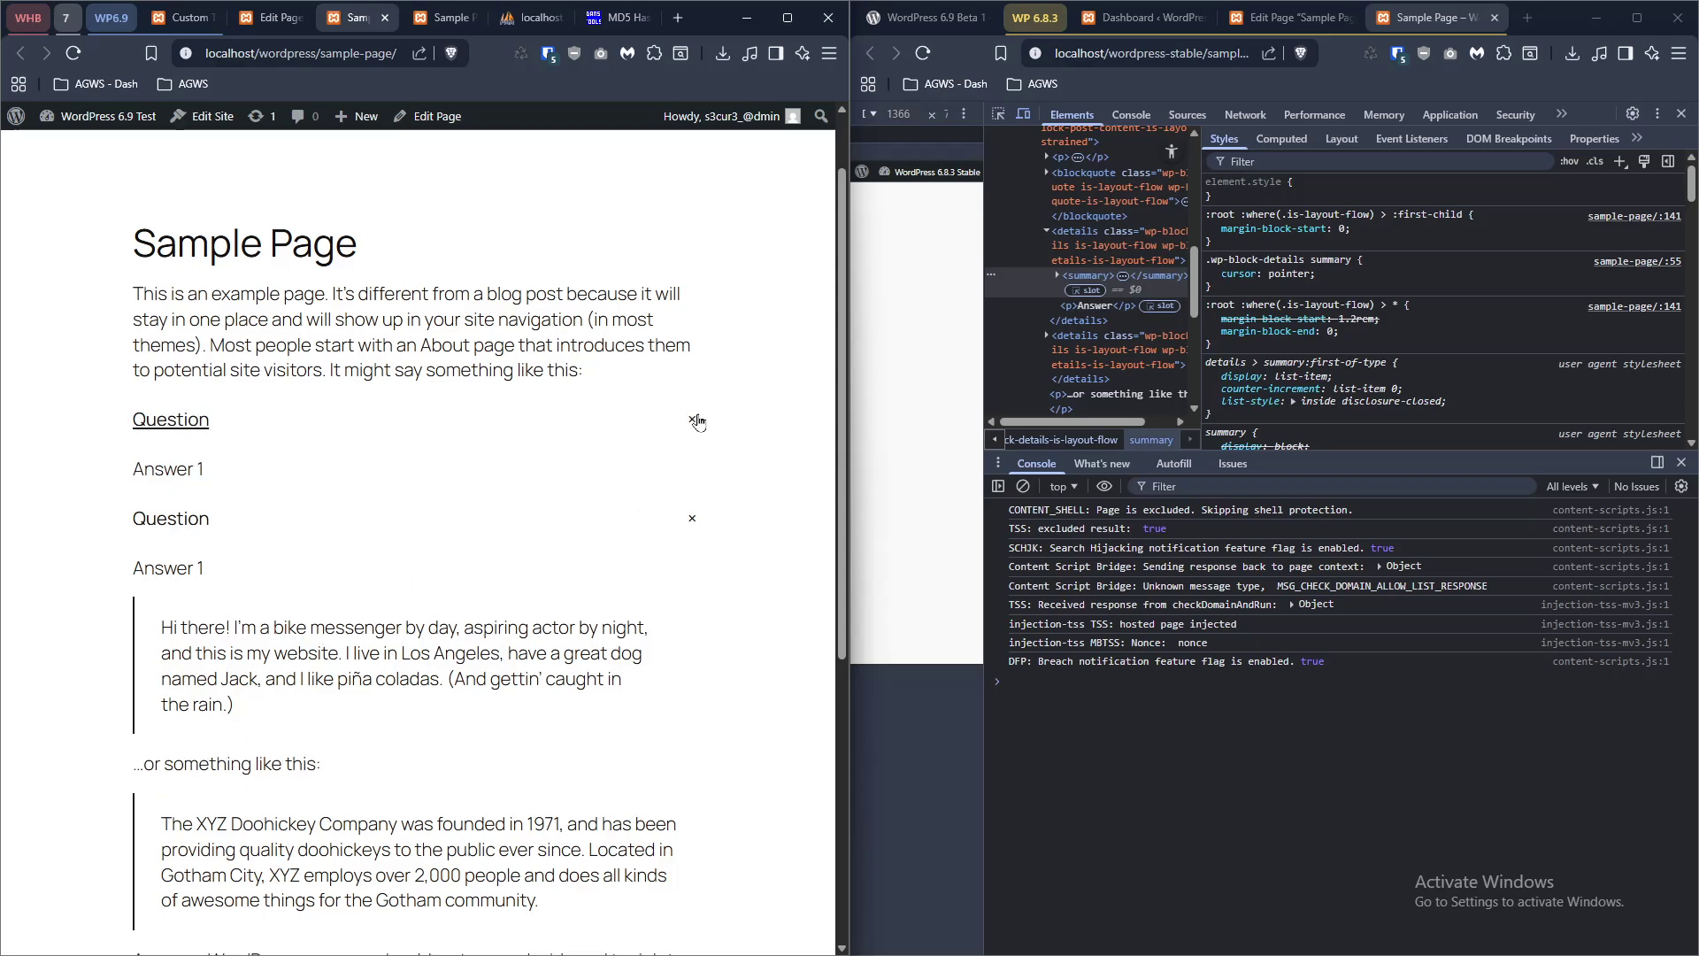
pyautogui.click(686, 415)
pyautogui.click(687, 484)
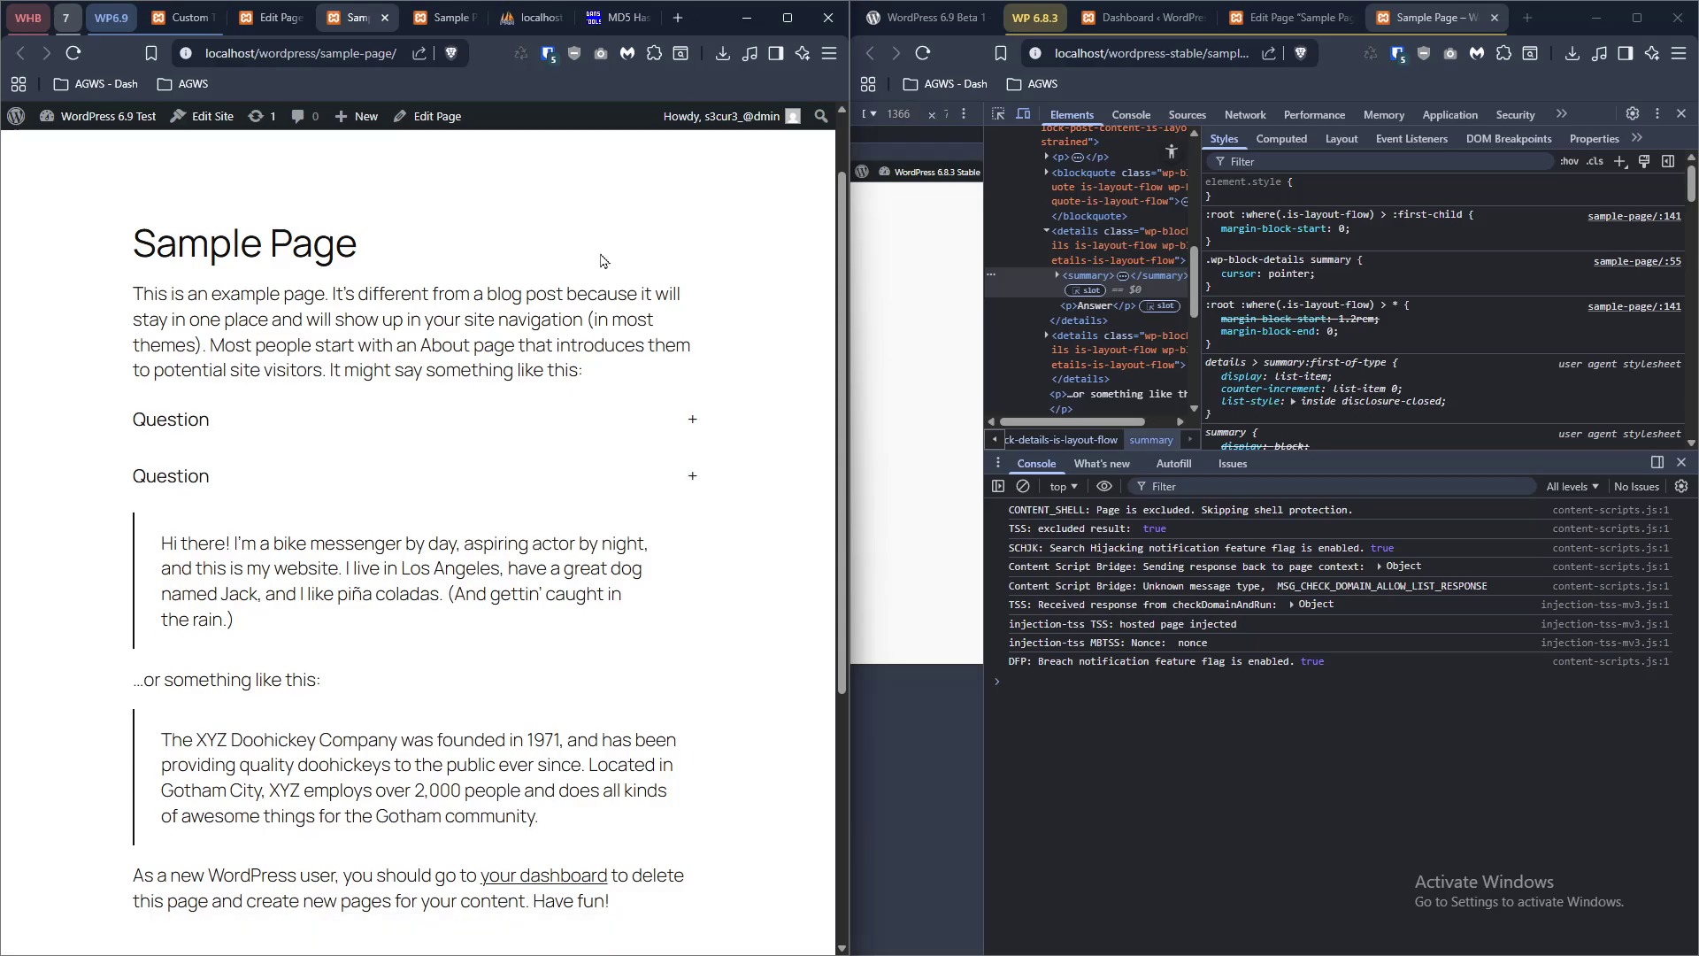
pyautogui.click(171, 419)
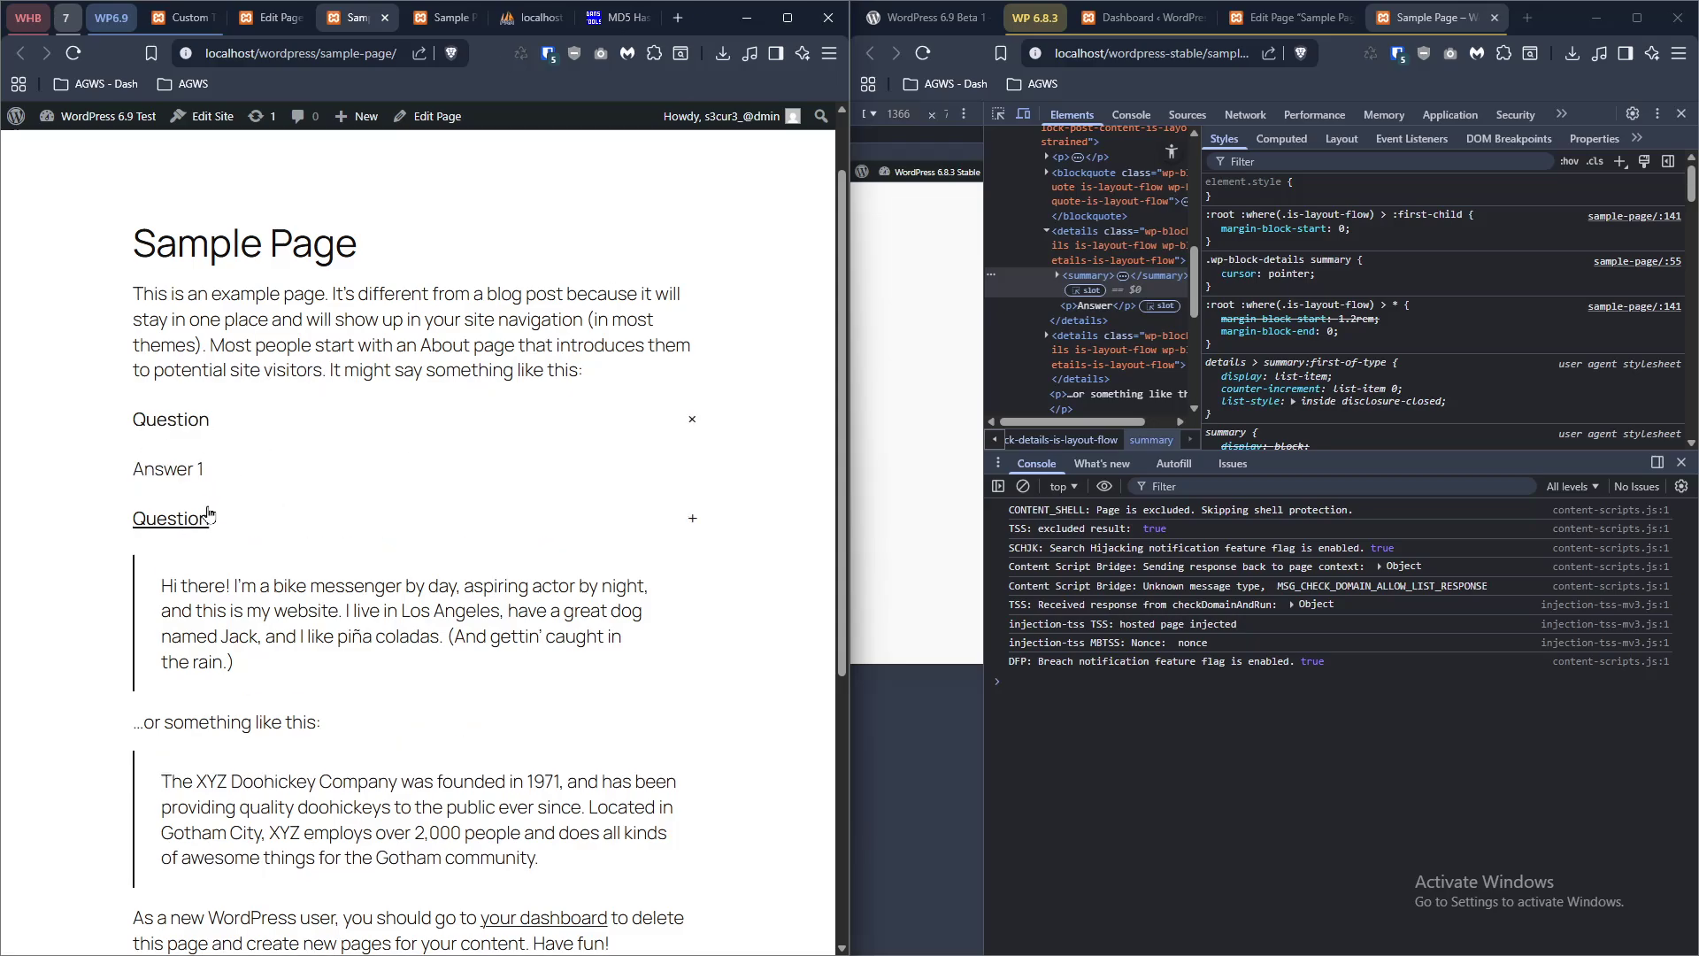
pyautogui.click(163, 519)
pyautogui.click(687, 519)
pyautogui.click(679, 423)
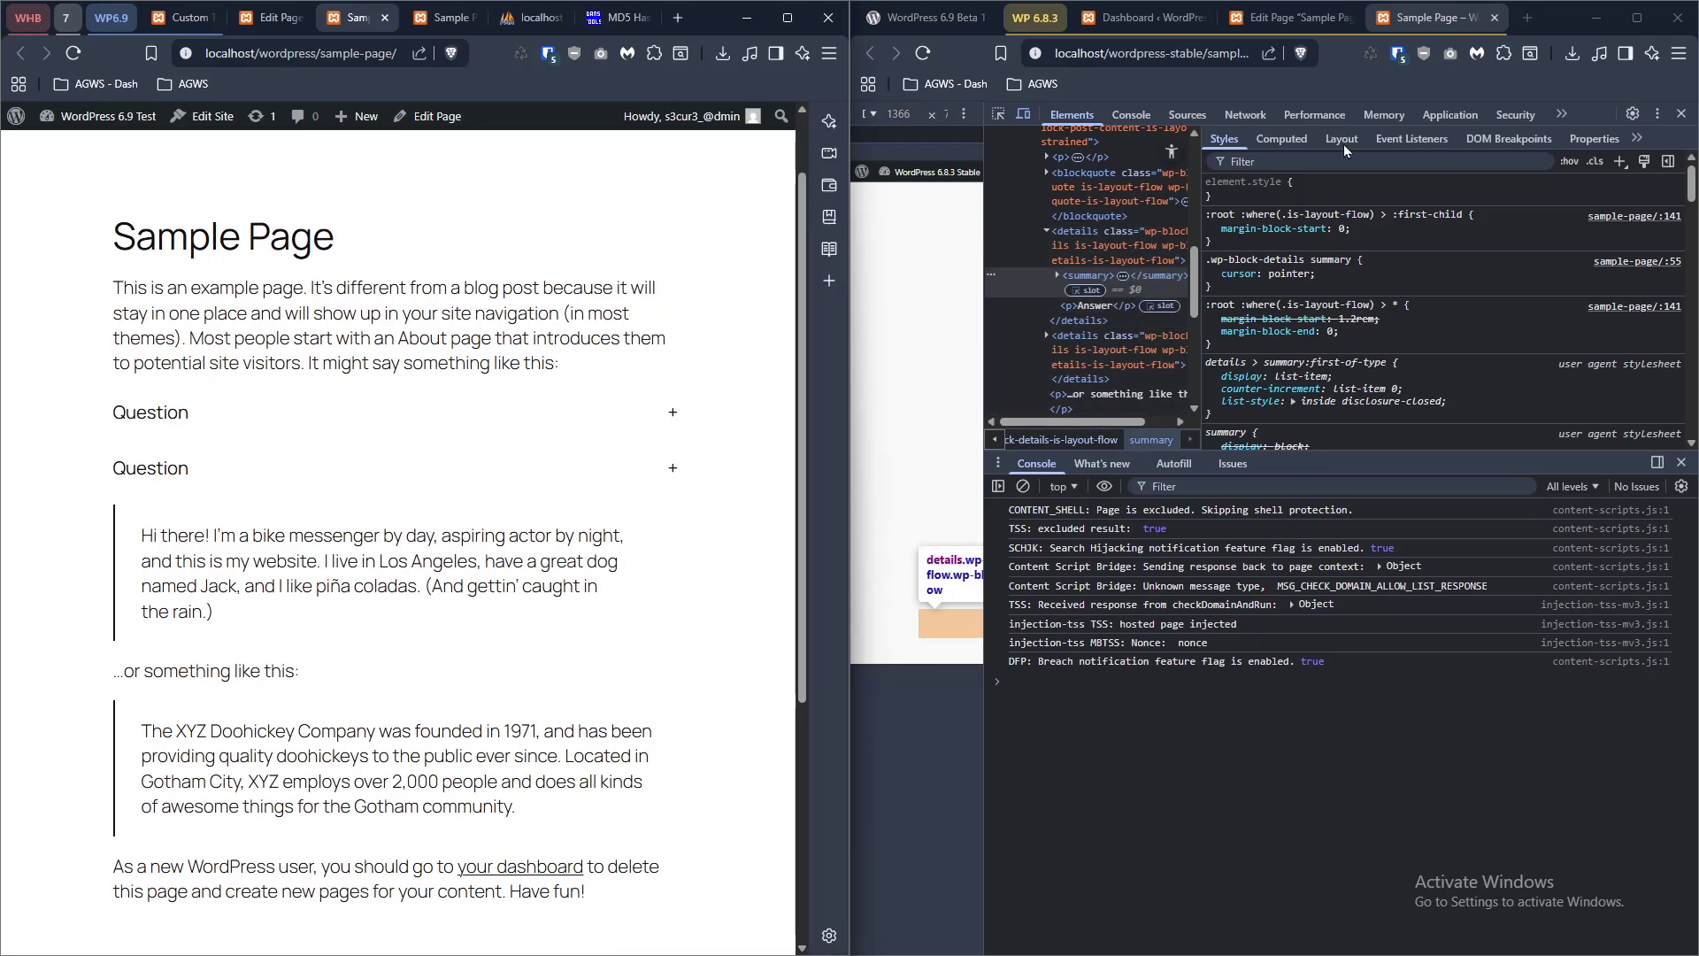
pyautogui.click(1495, 17)
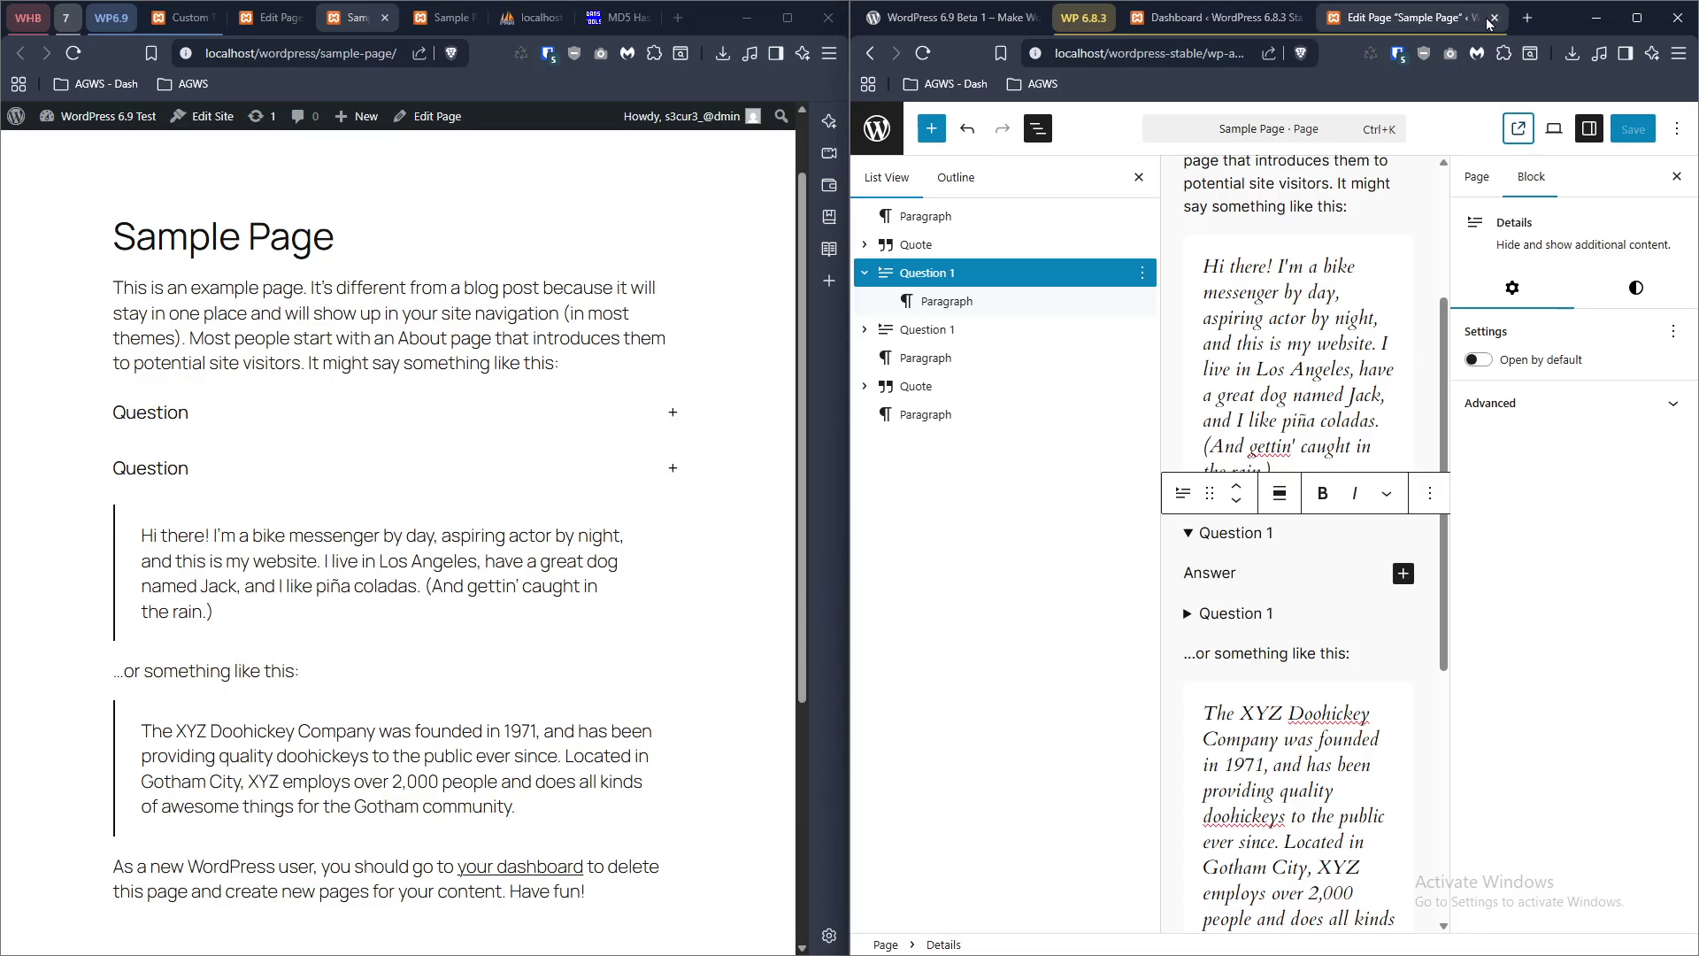
# - Add a Terms Query block with the Name variation to the 6.9 Sample Page, keeping the Categories taxonomy
pyautogui.click(991, 18)
pyautogui.scroll(-1, 1180, 440)
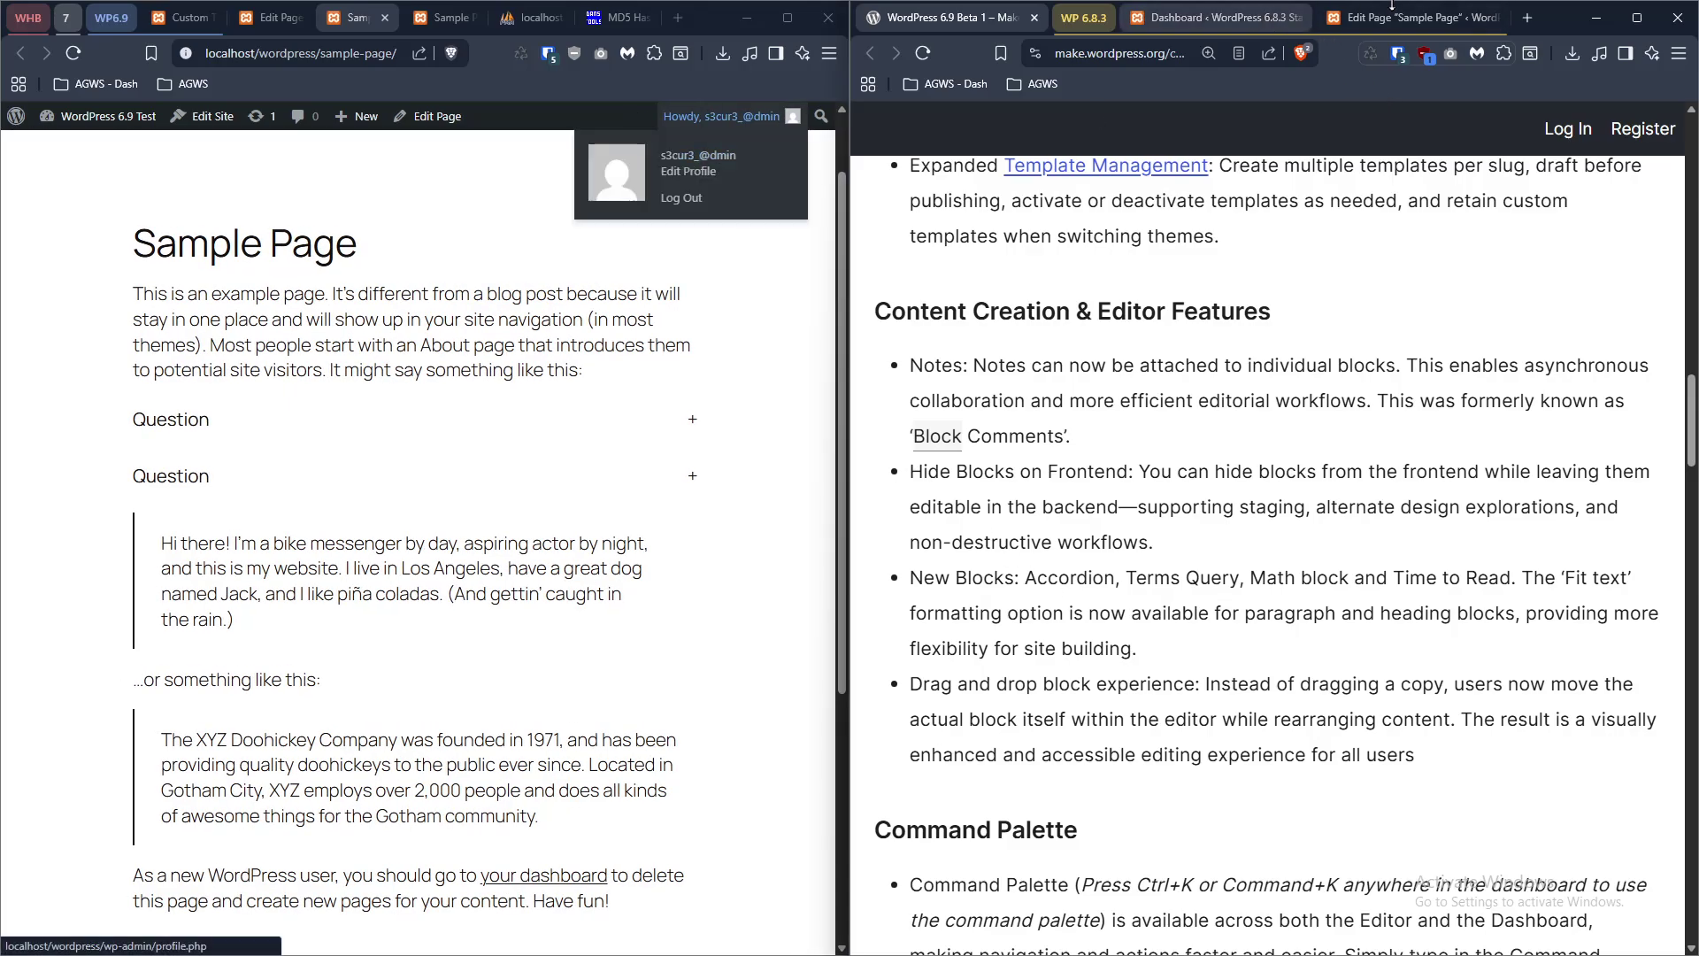
pyautogui.click(1408, 18)
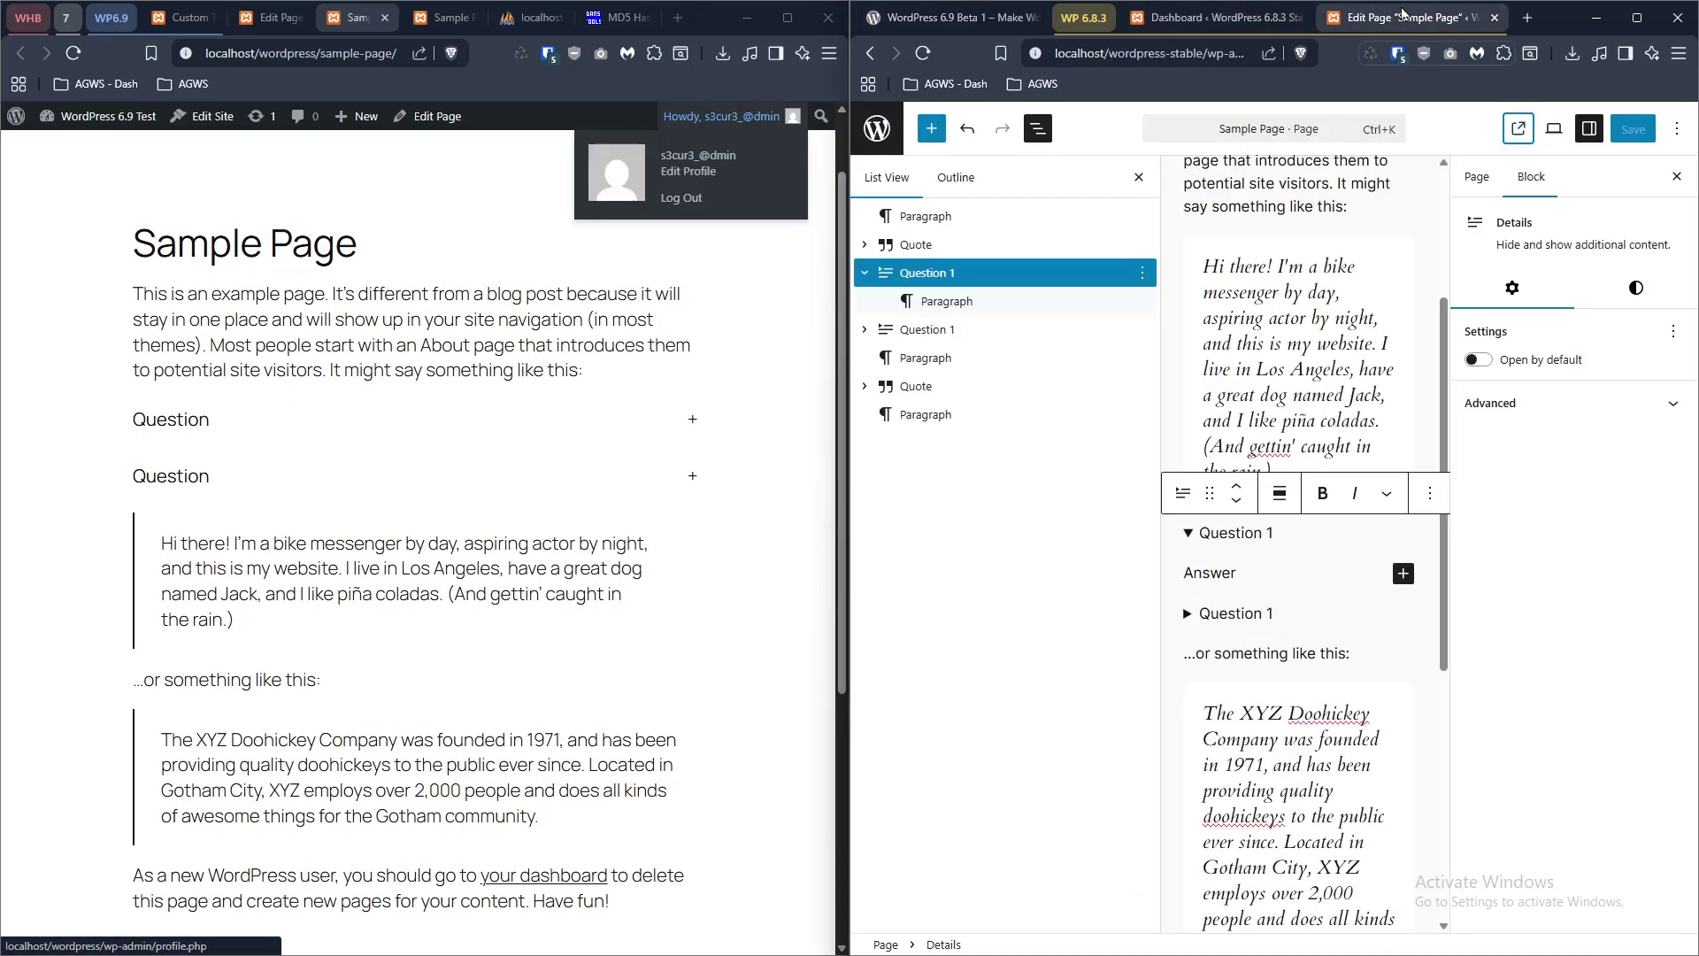
pyautogui.click(269, 18)
pyautogui.click(92, 132)
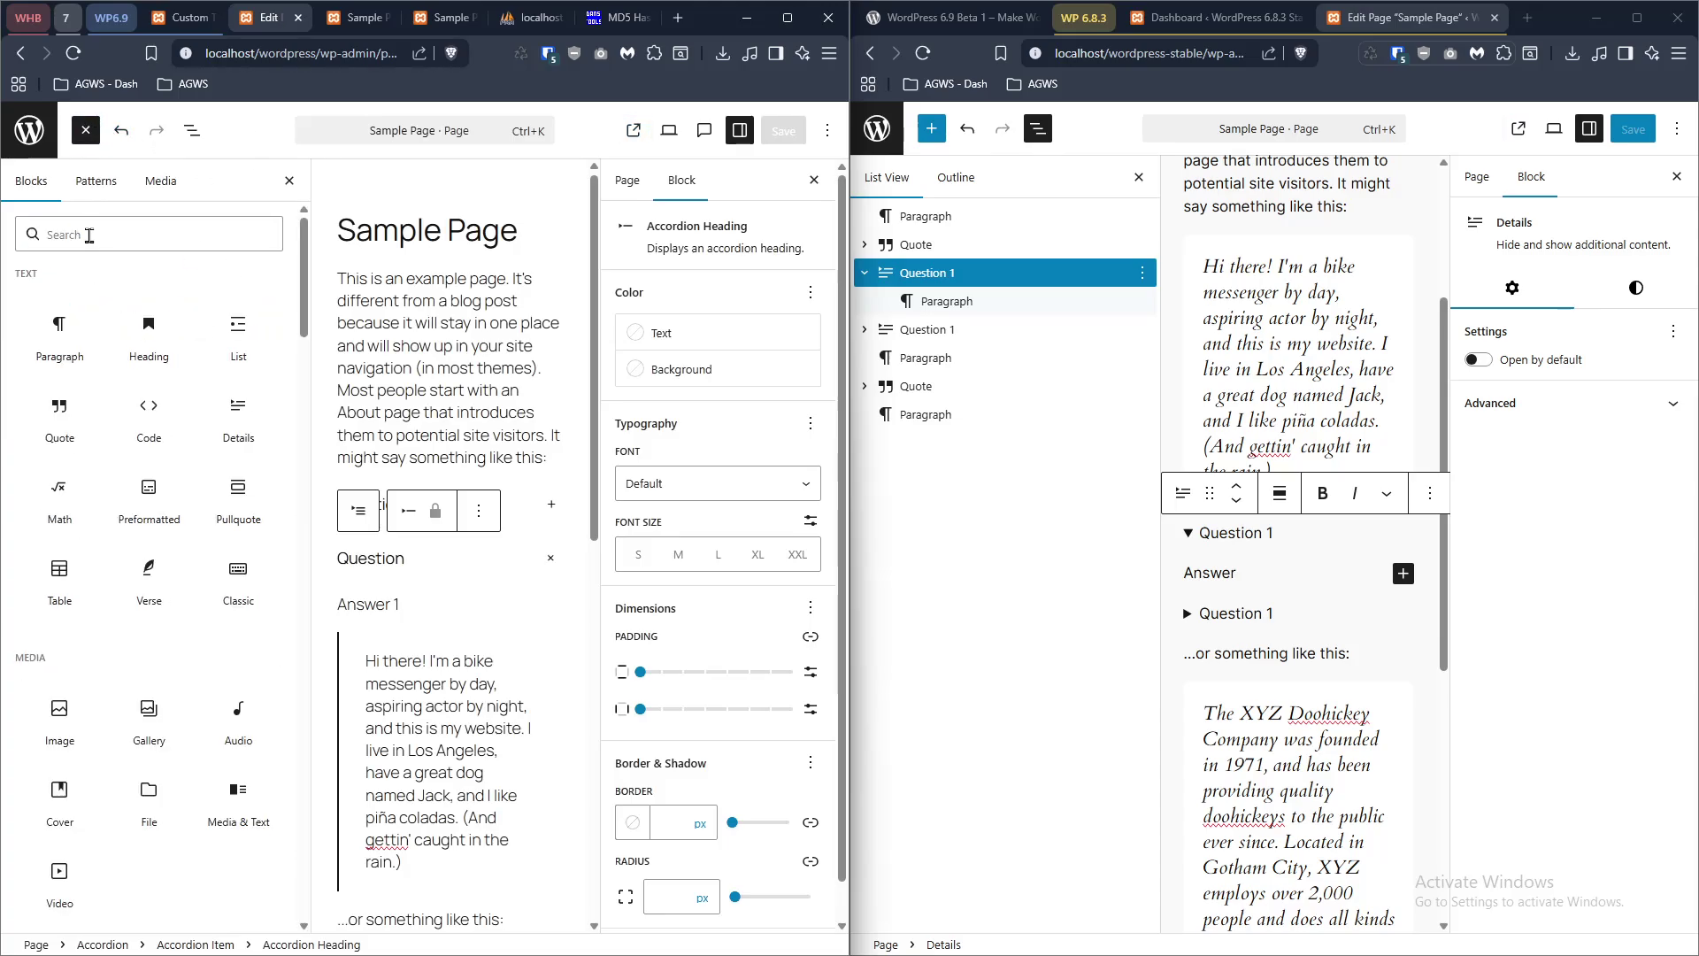
pyautogui.click(137, 234)
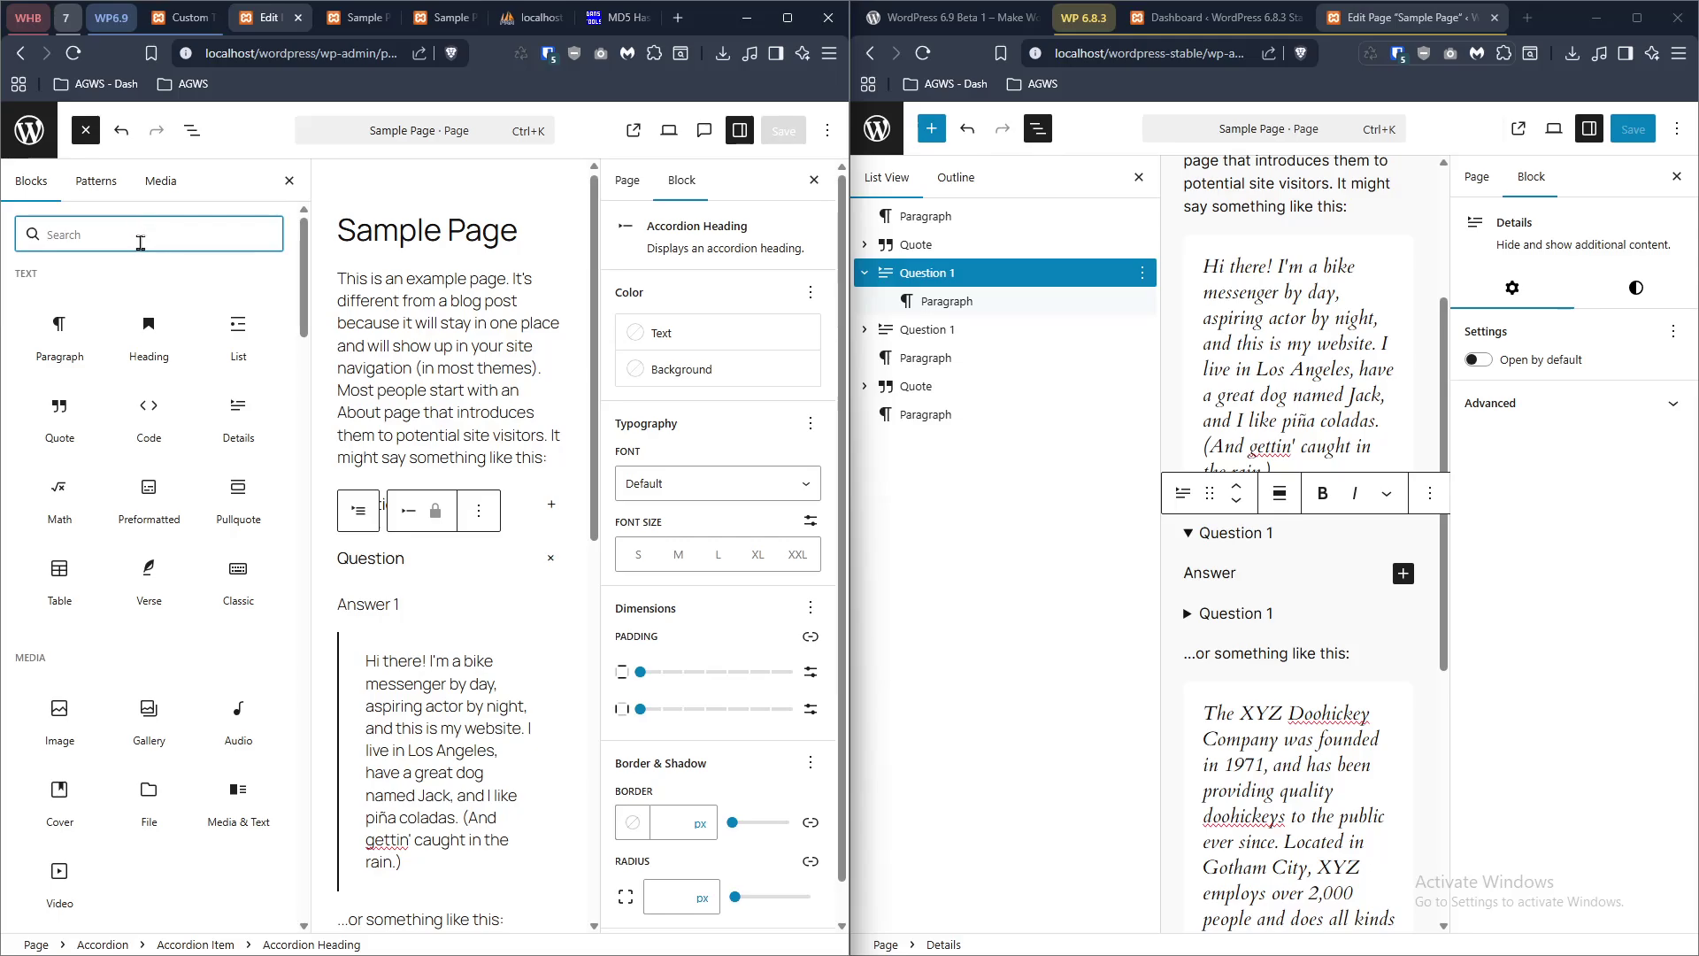
pyautogui.write('terms')
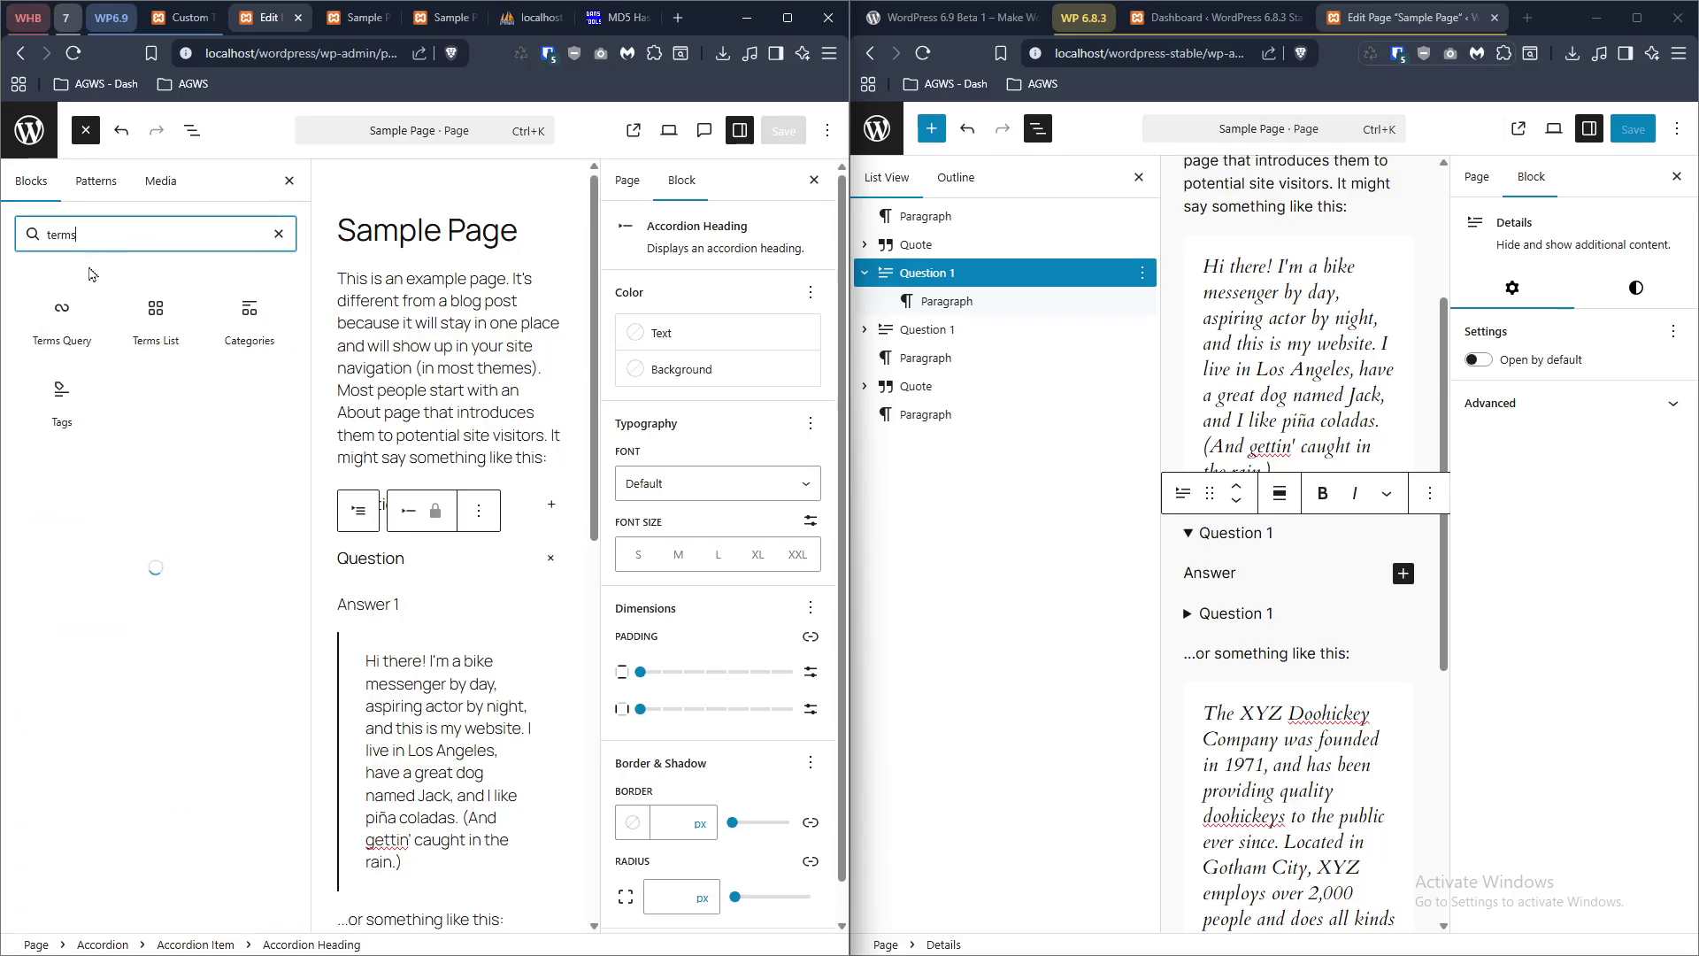
pyautogui.click(60, 315)
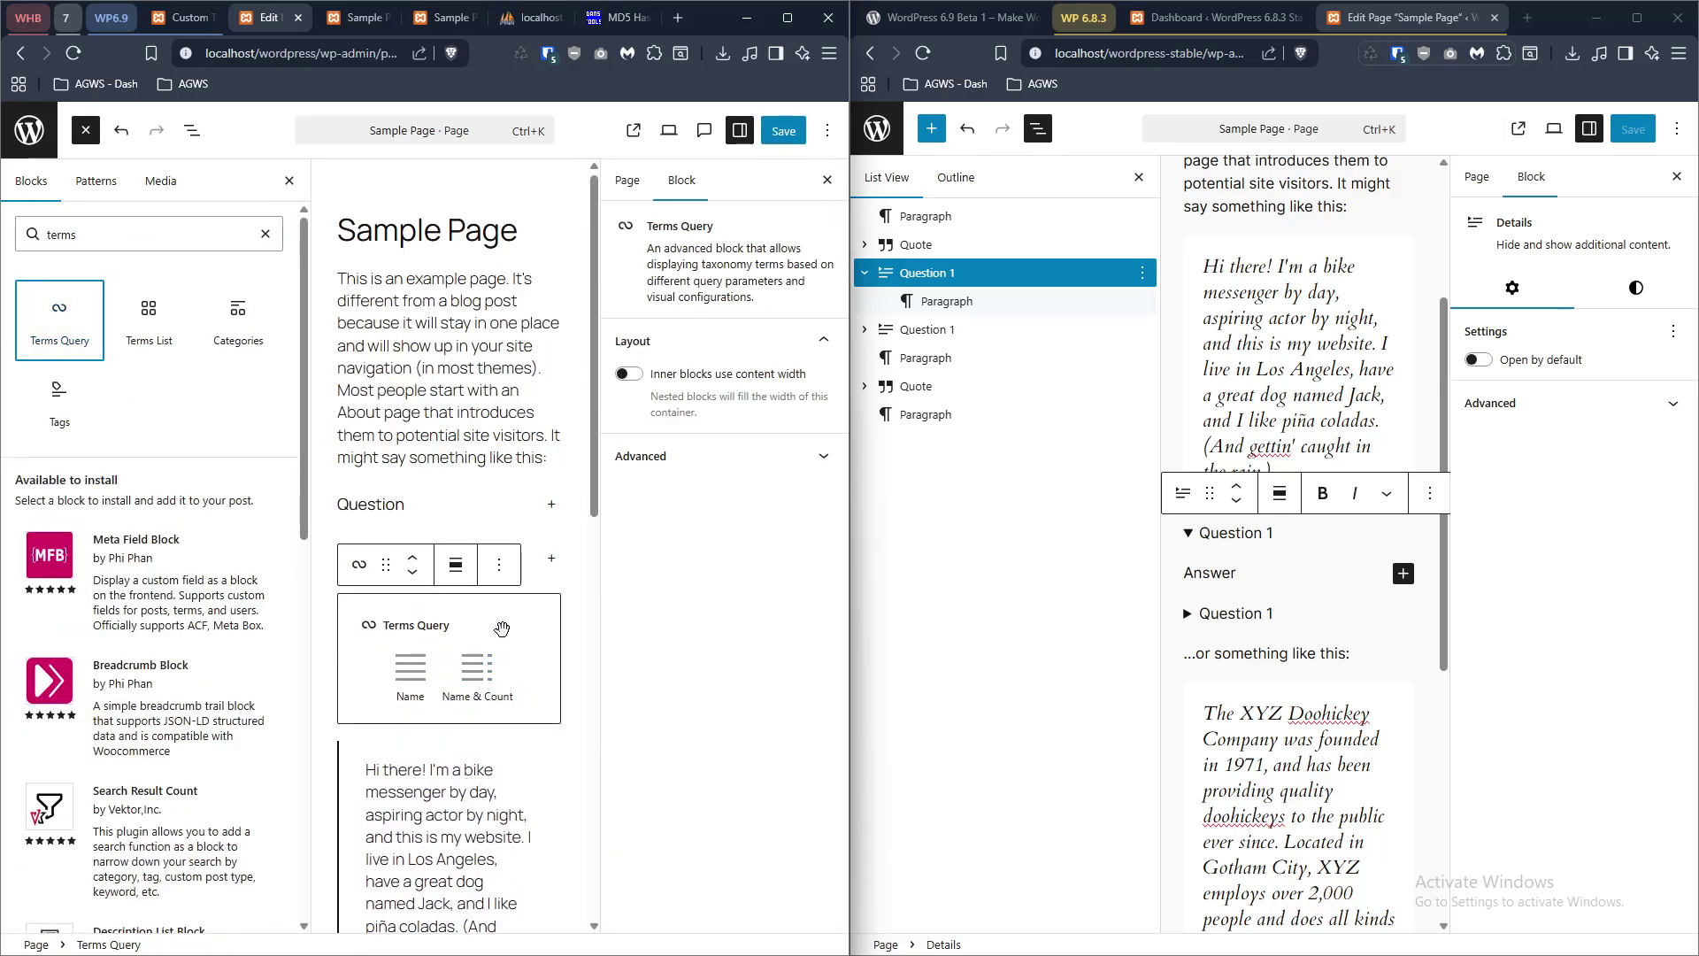
pyautogui.click(417, 677)
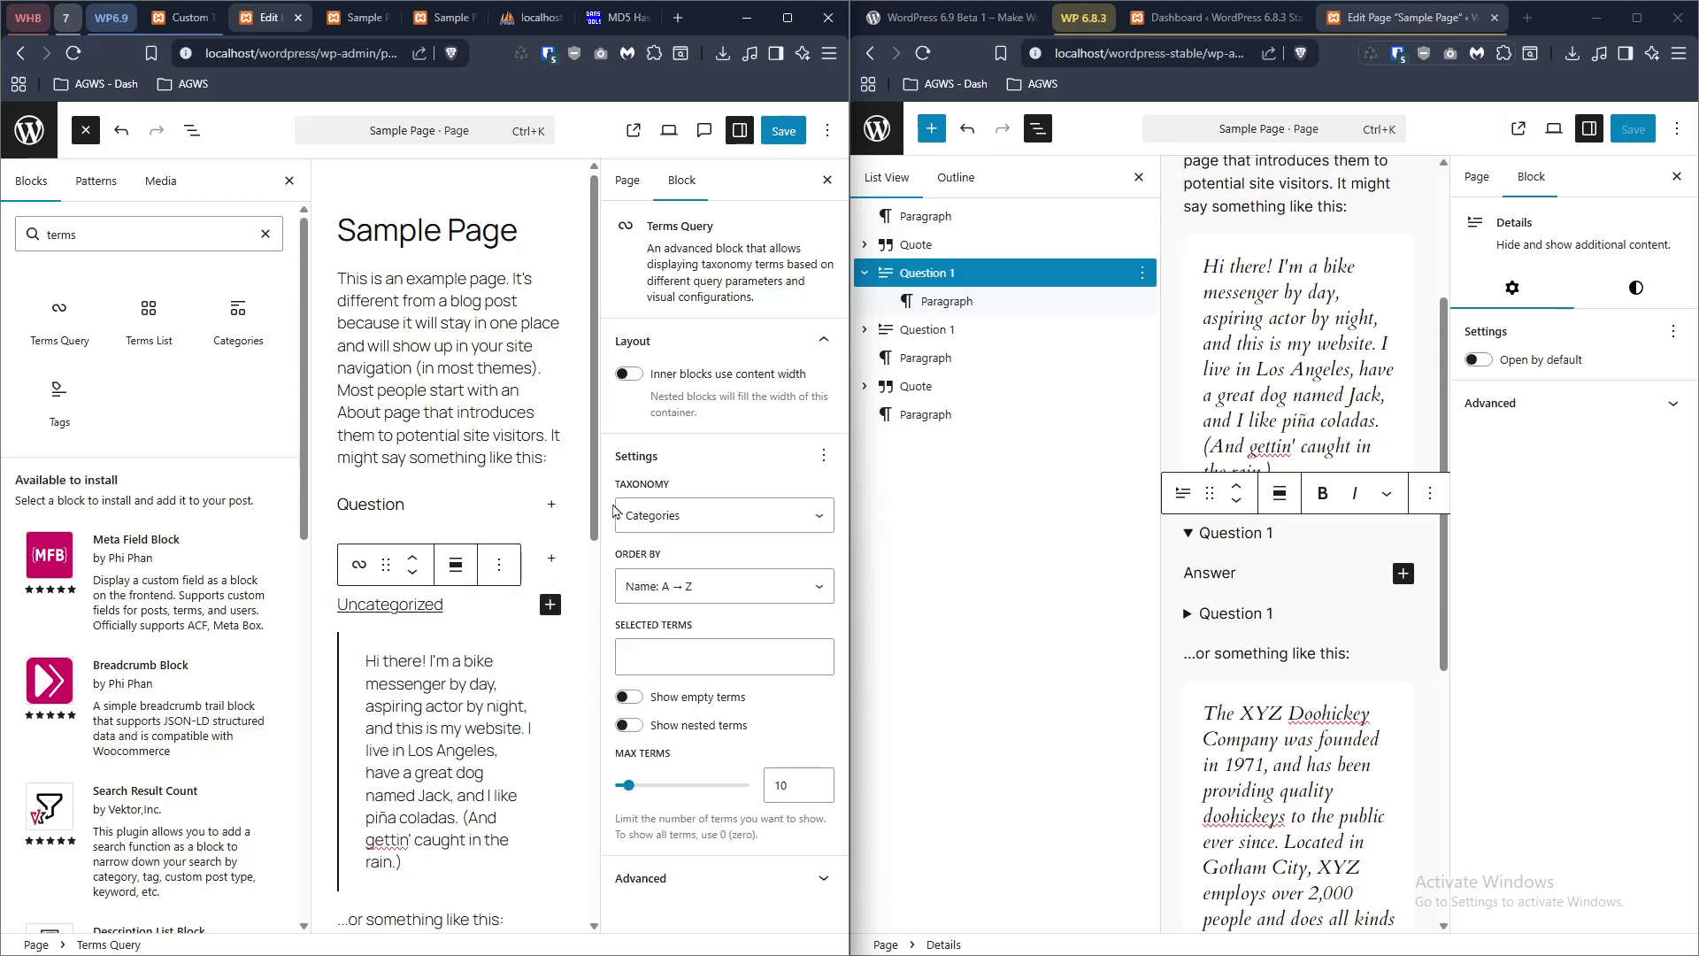
pyautogui.click(692, 511)
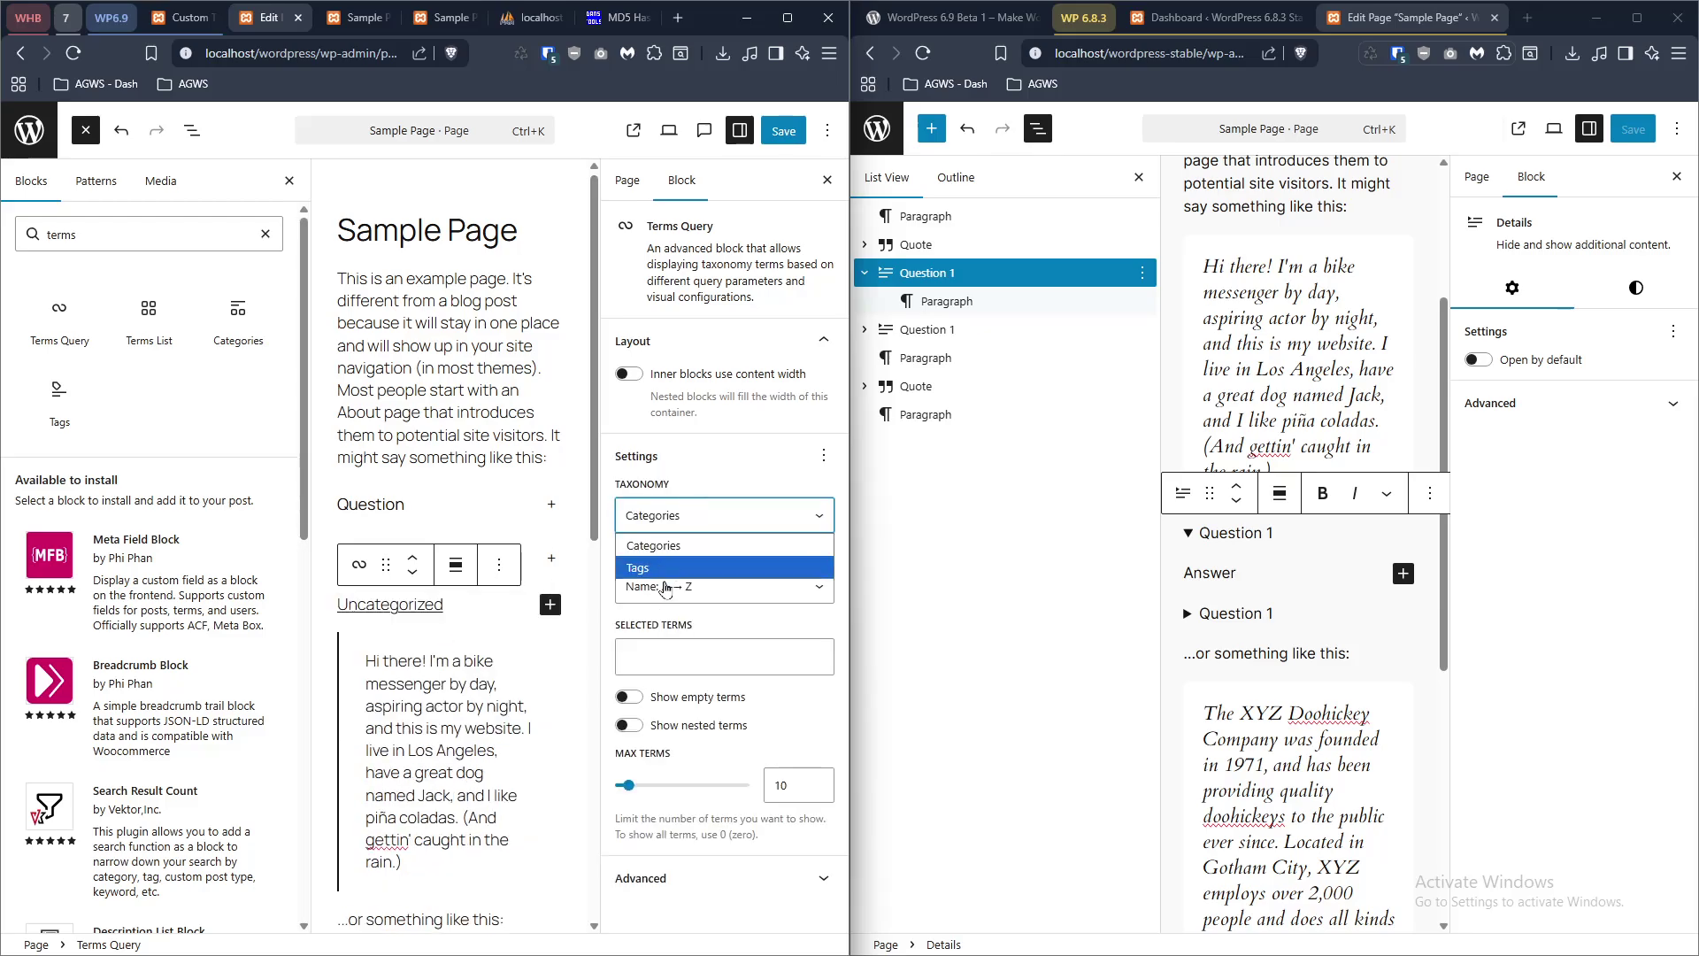
pyautogui.click(183, 17)
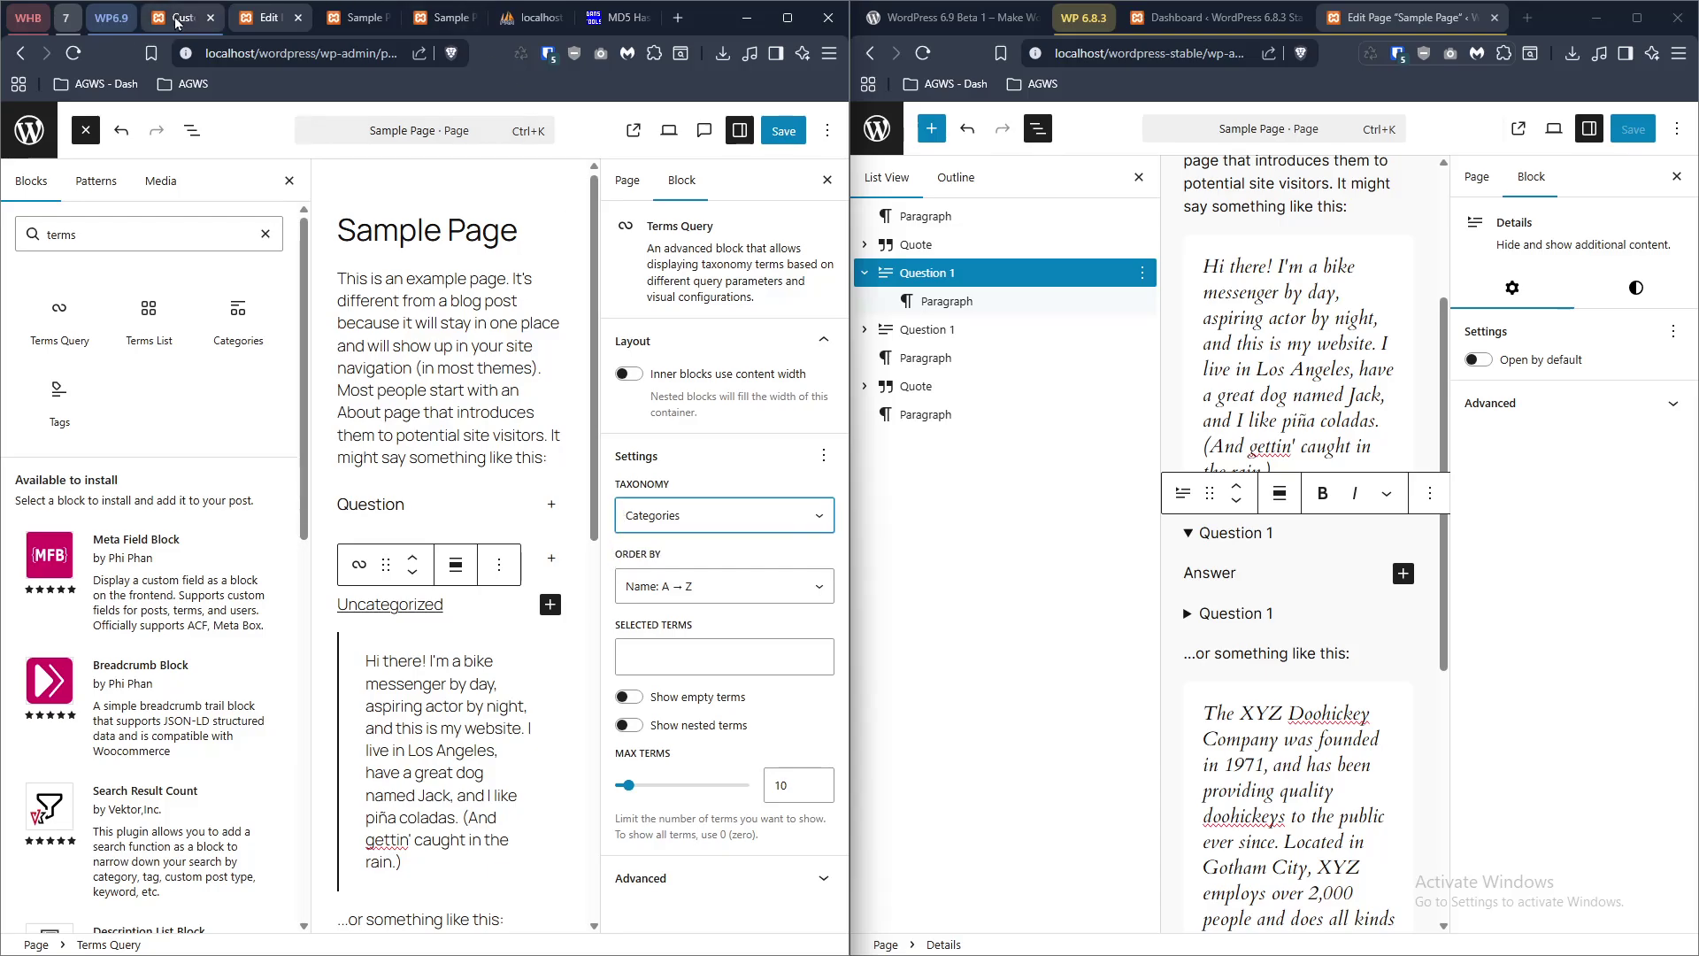
# - View the Sample Page on the front end and open the About WordPress 6.9 page
pyautogui.click(183, 17)
pyautogui.click(272, 16)
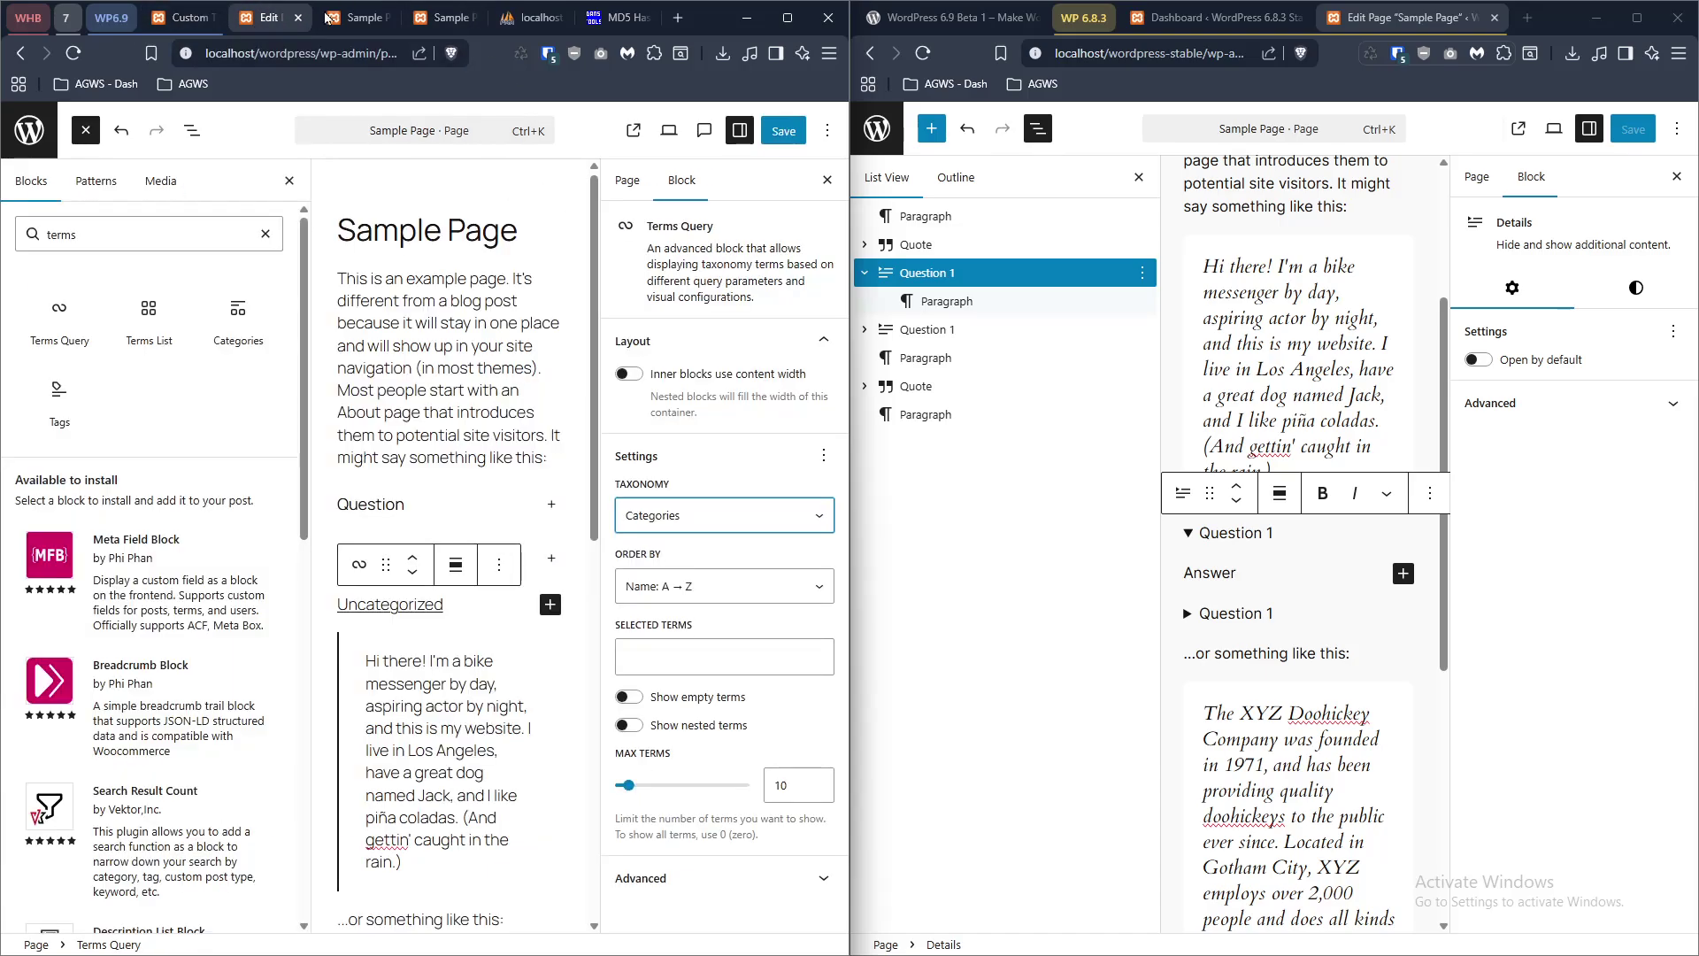
pyautogui.click(358, 17)
pyautogui.click(16, 116)
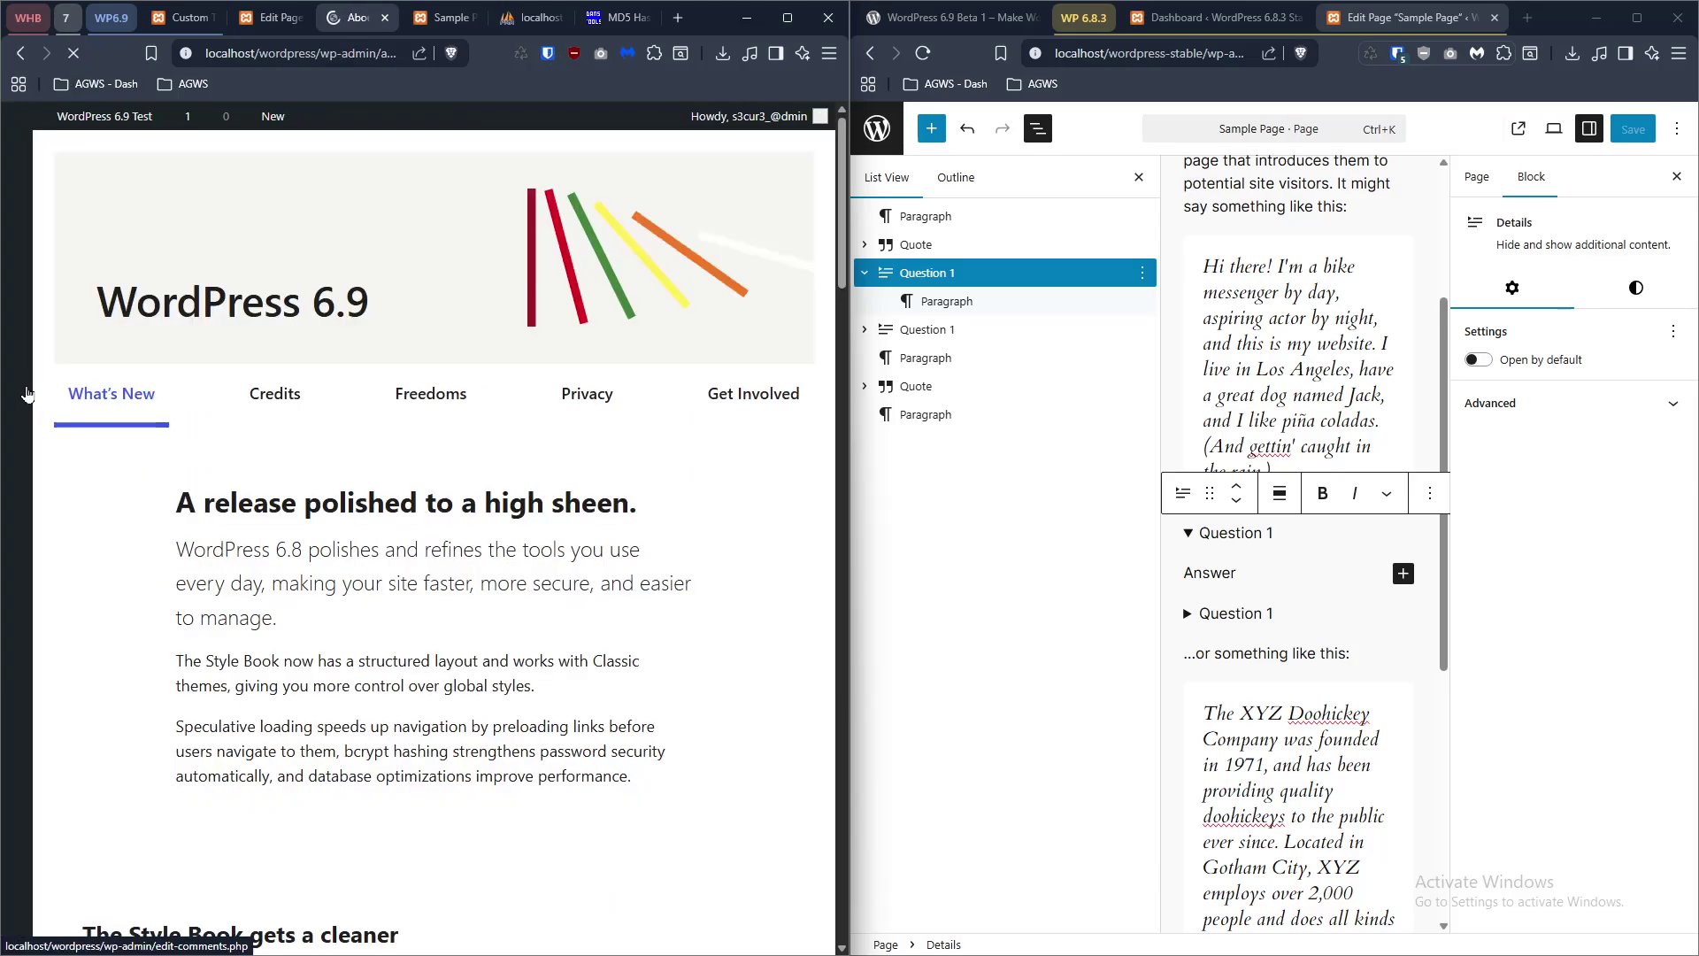
# - Search the plugin directory on the 6.9 site for 'cpt ui' and browse the results
pyautogui.click(19, 368)
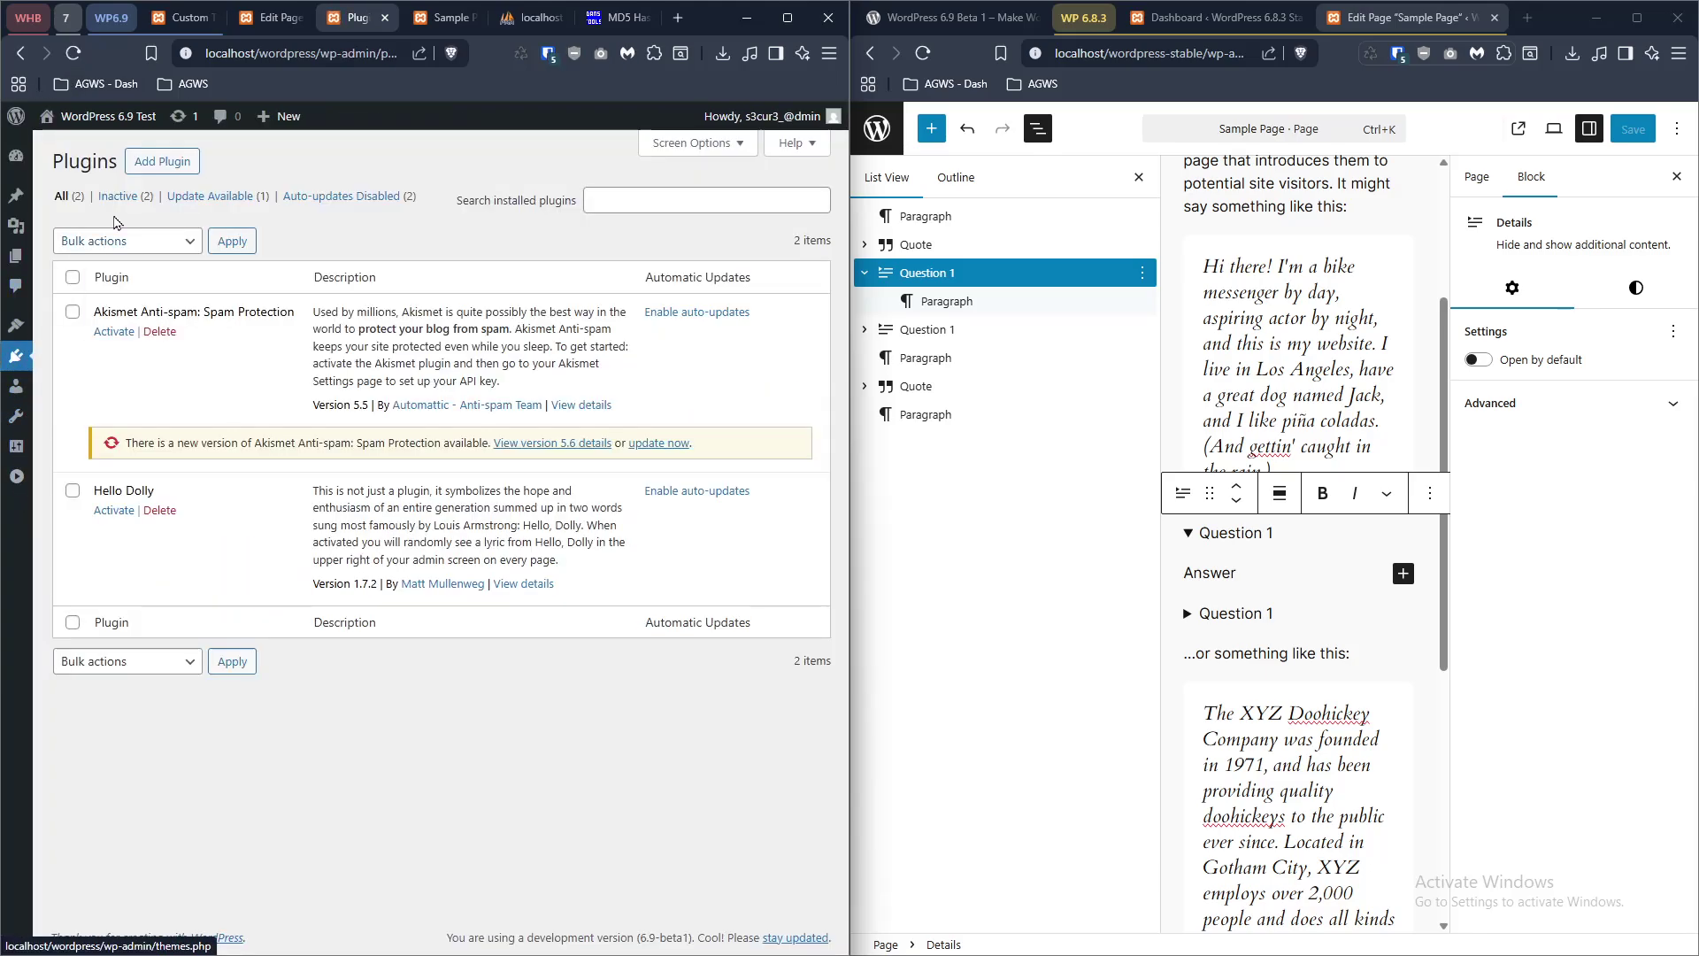
pyautogui.click(170, 164)
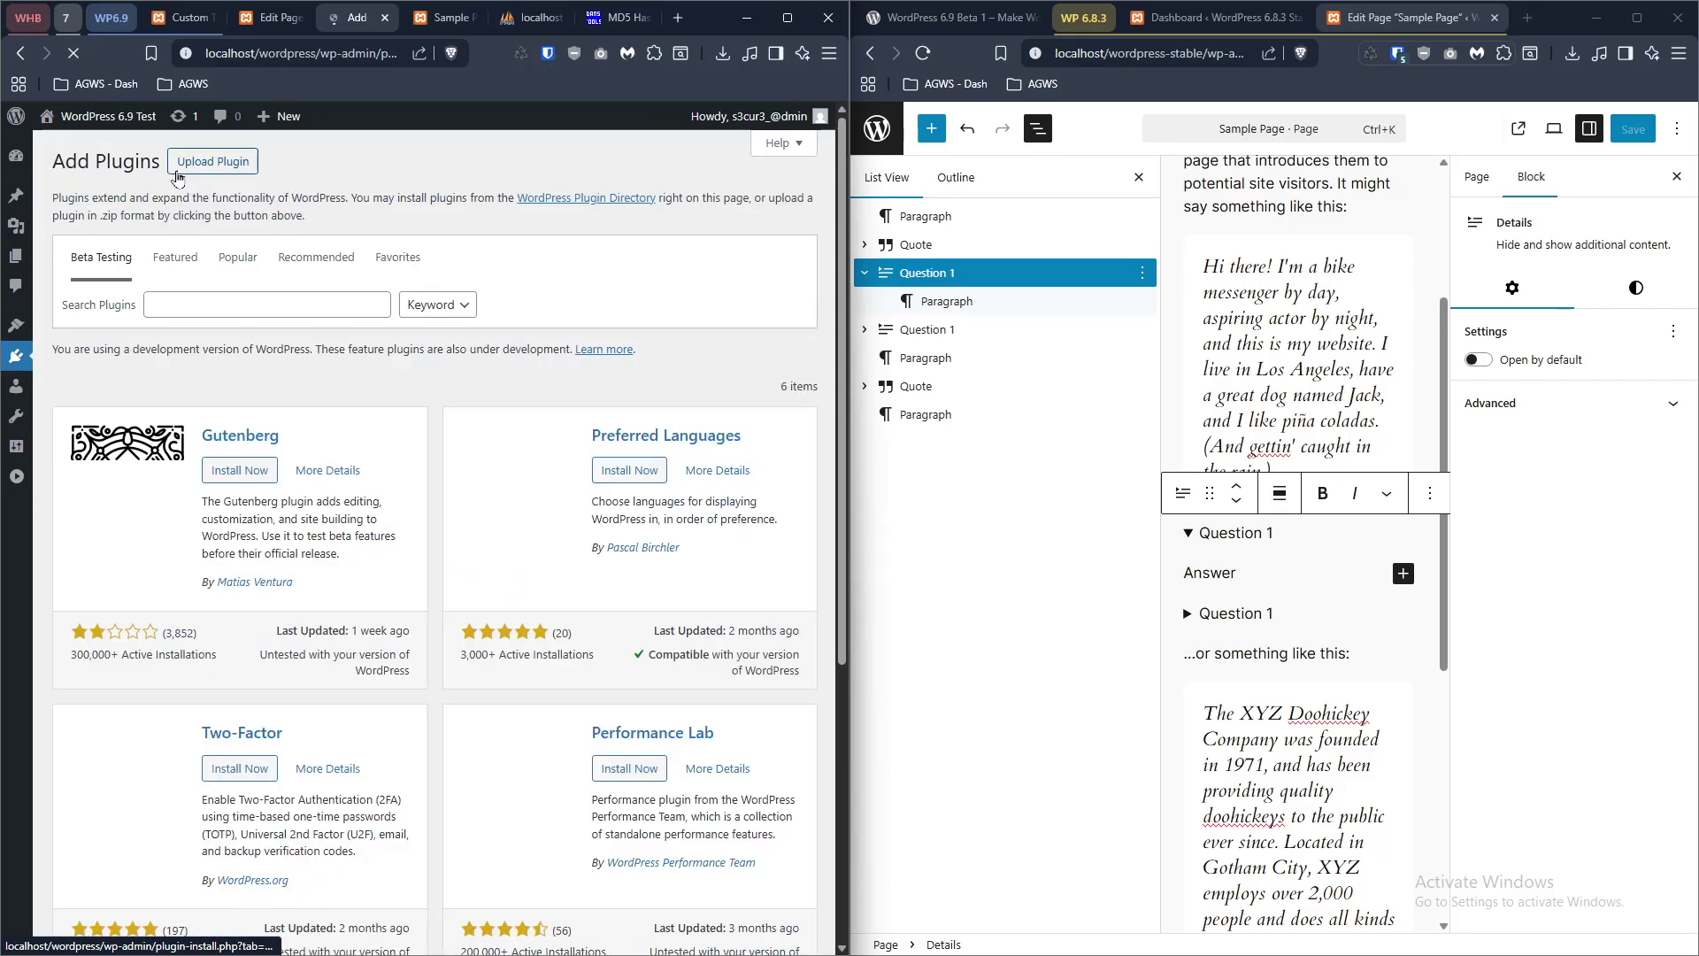
pyautogui.click(228, 304)
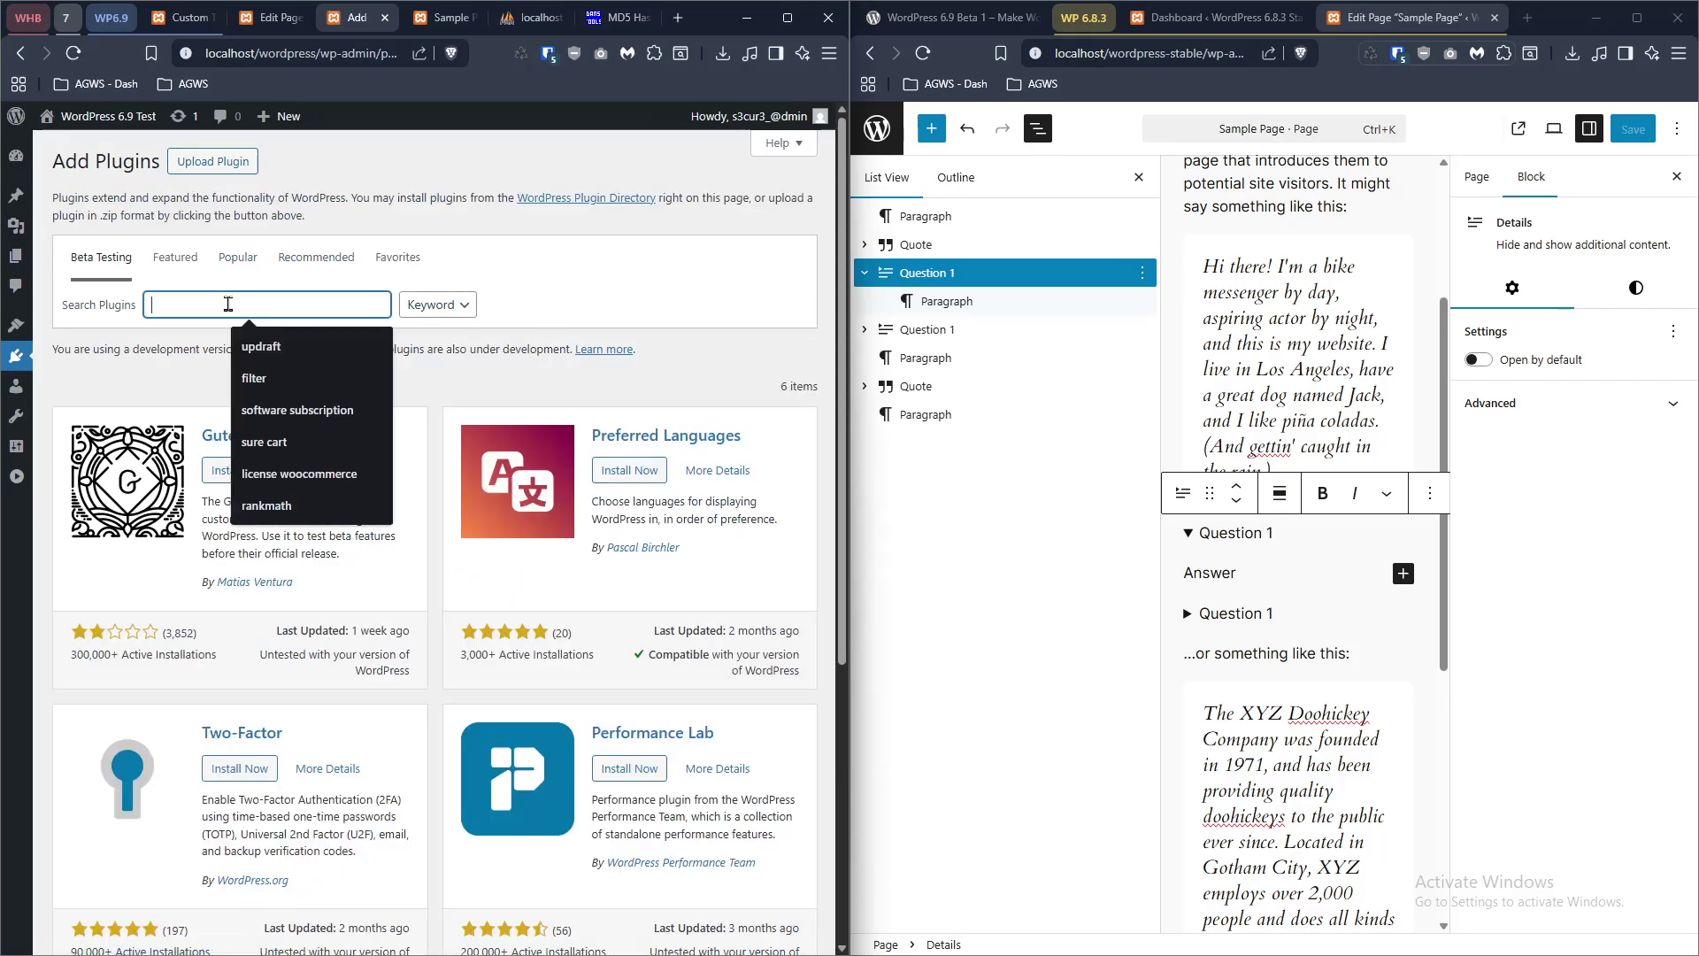
pyautogui.write('cpt ui')
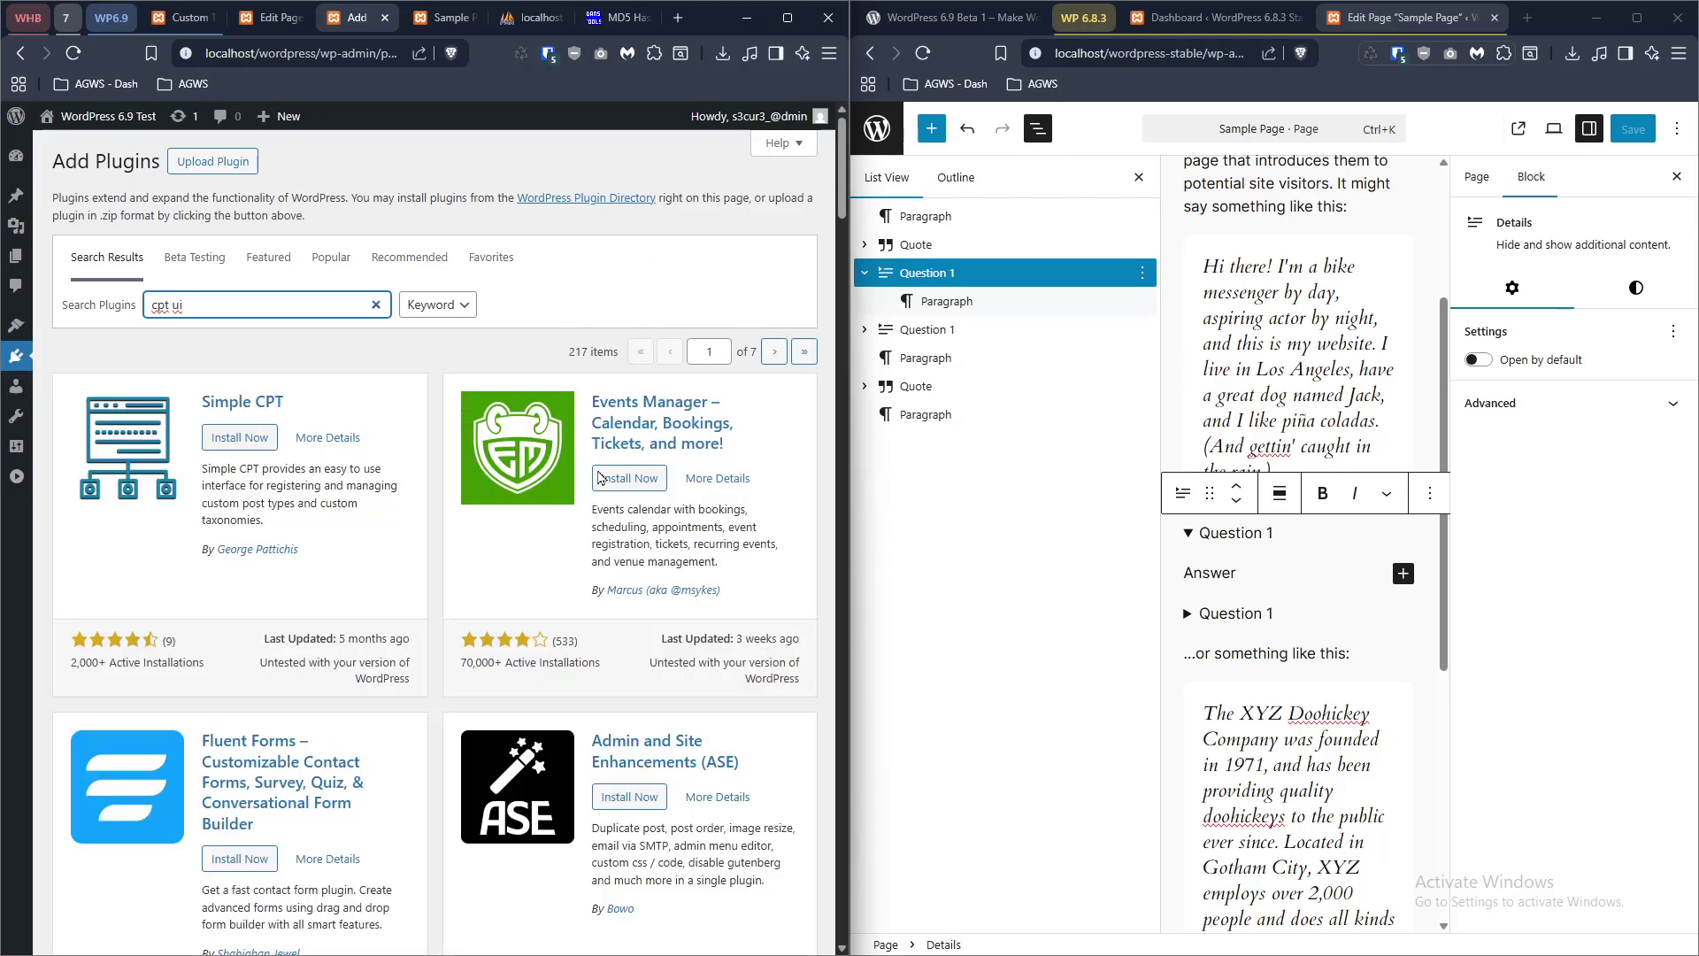
pyautogui.scroll(-10, 405, 531)
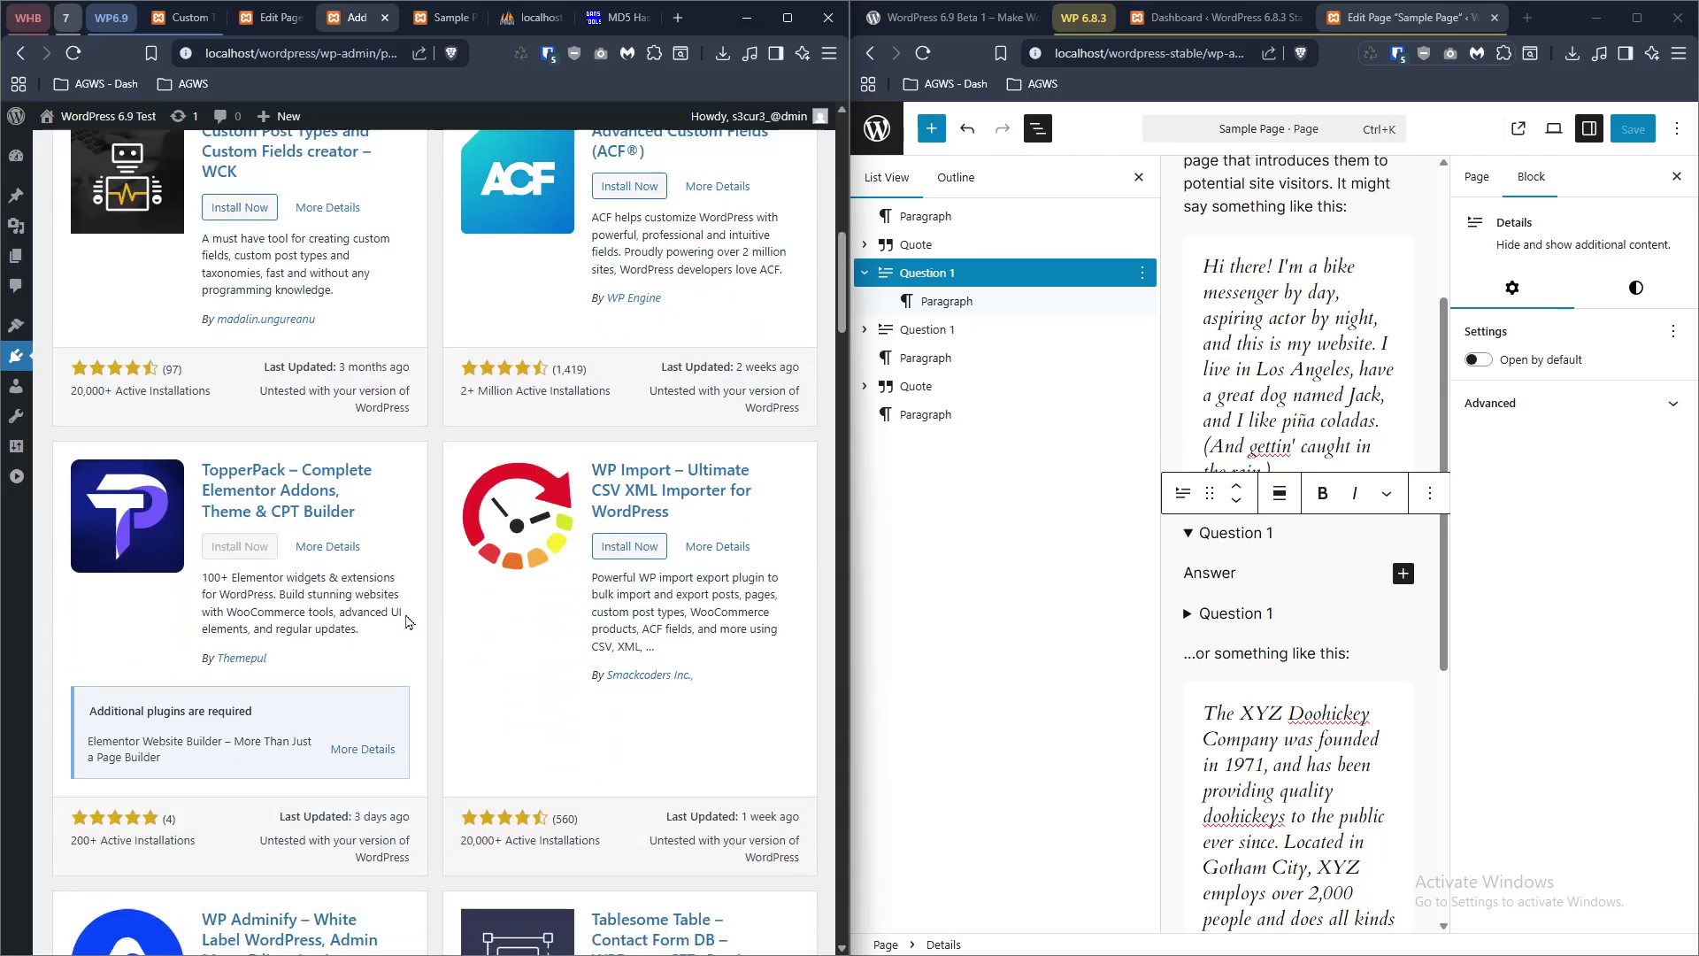
pyautogui.scroll(-4, 407, 621)
pyautogui.scroll(4, 407, 622)
pyautogui.scroll(-14, 472, 434)
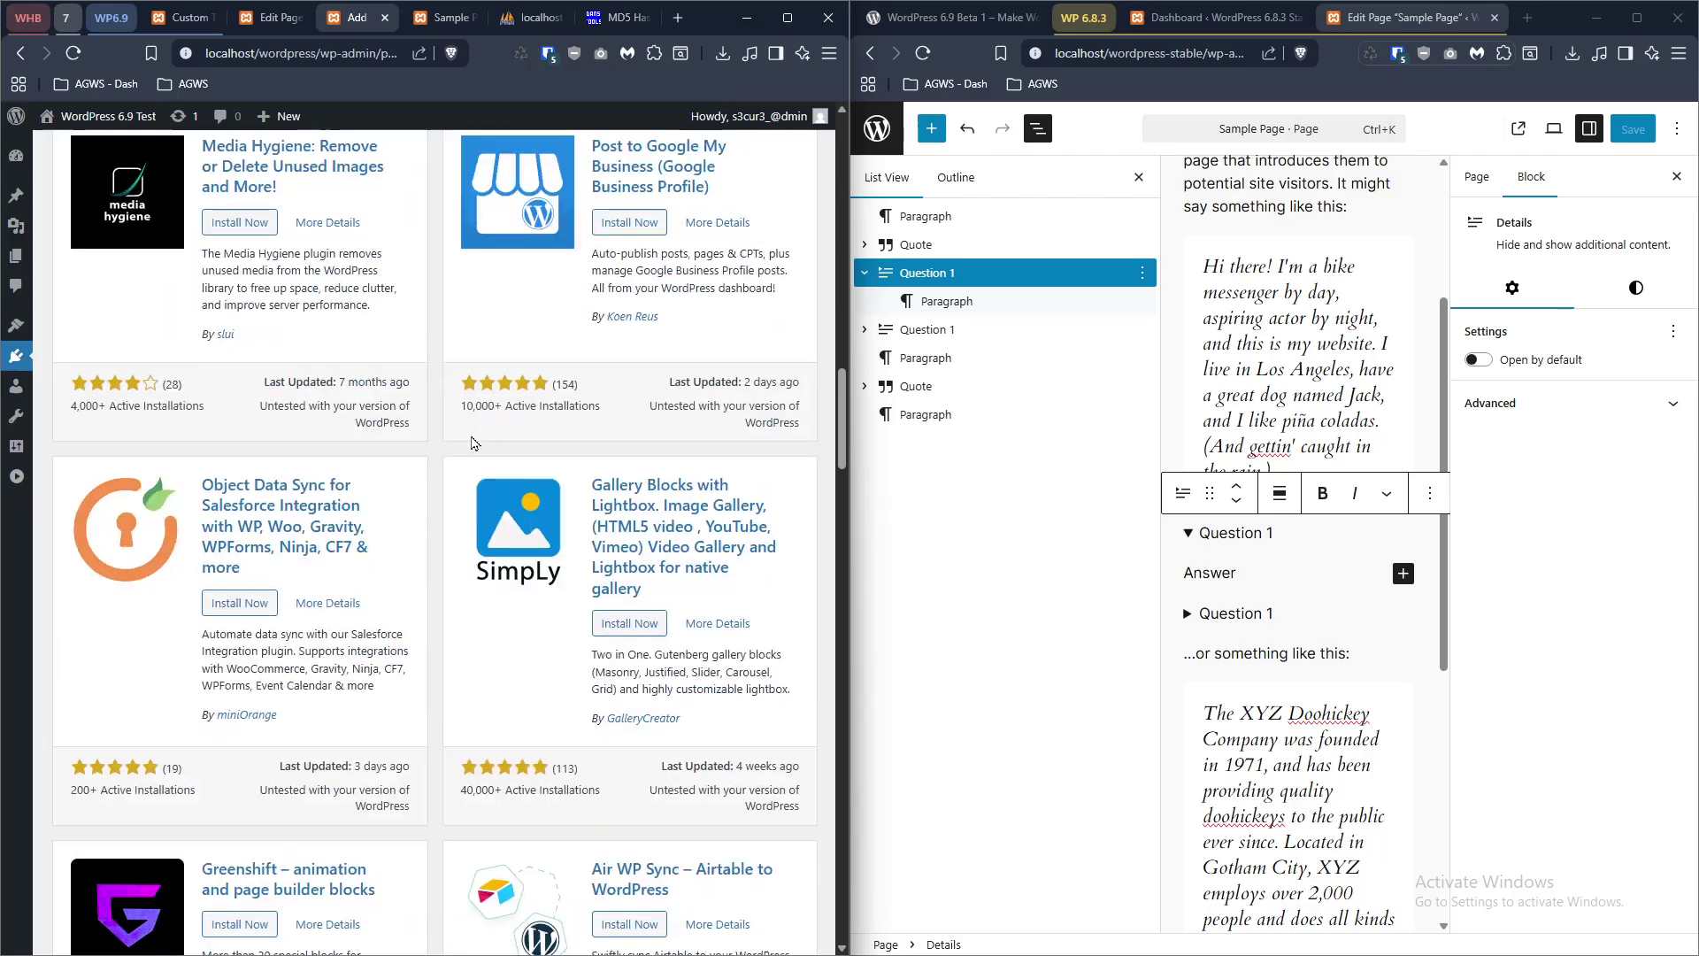
pyautogui.scroll(-16, 469, 432)
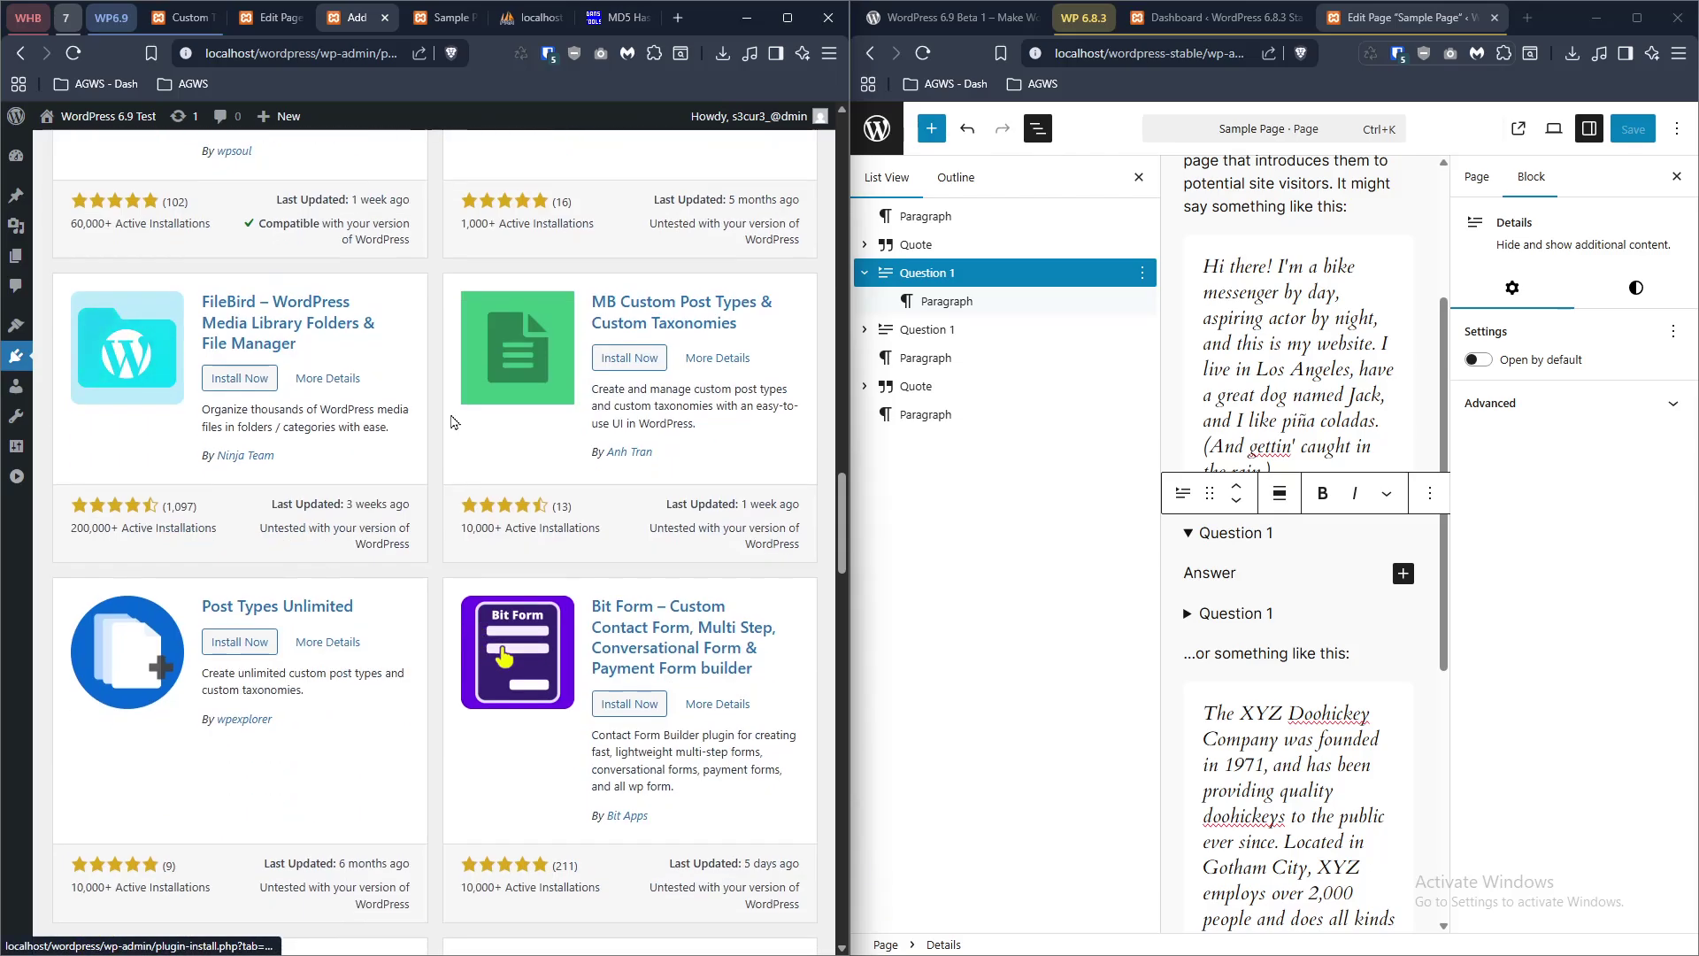
pyautogui.scroll(-9, 260, 455)
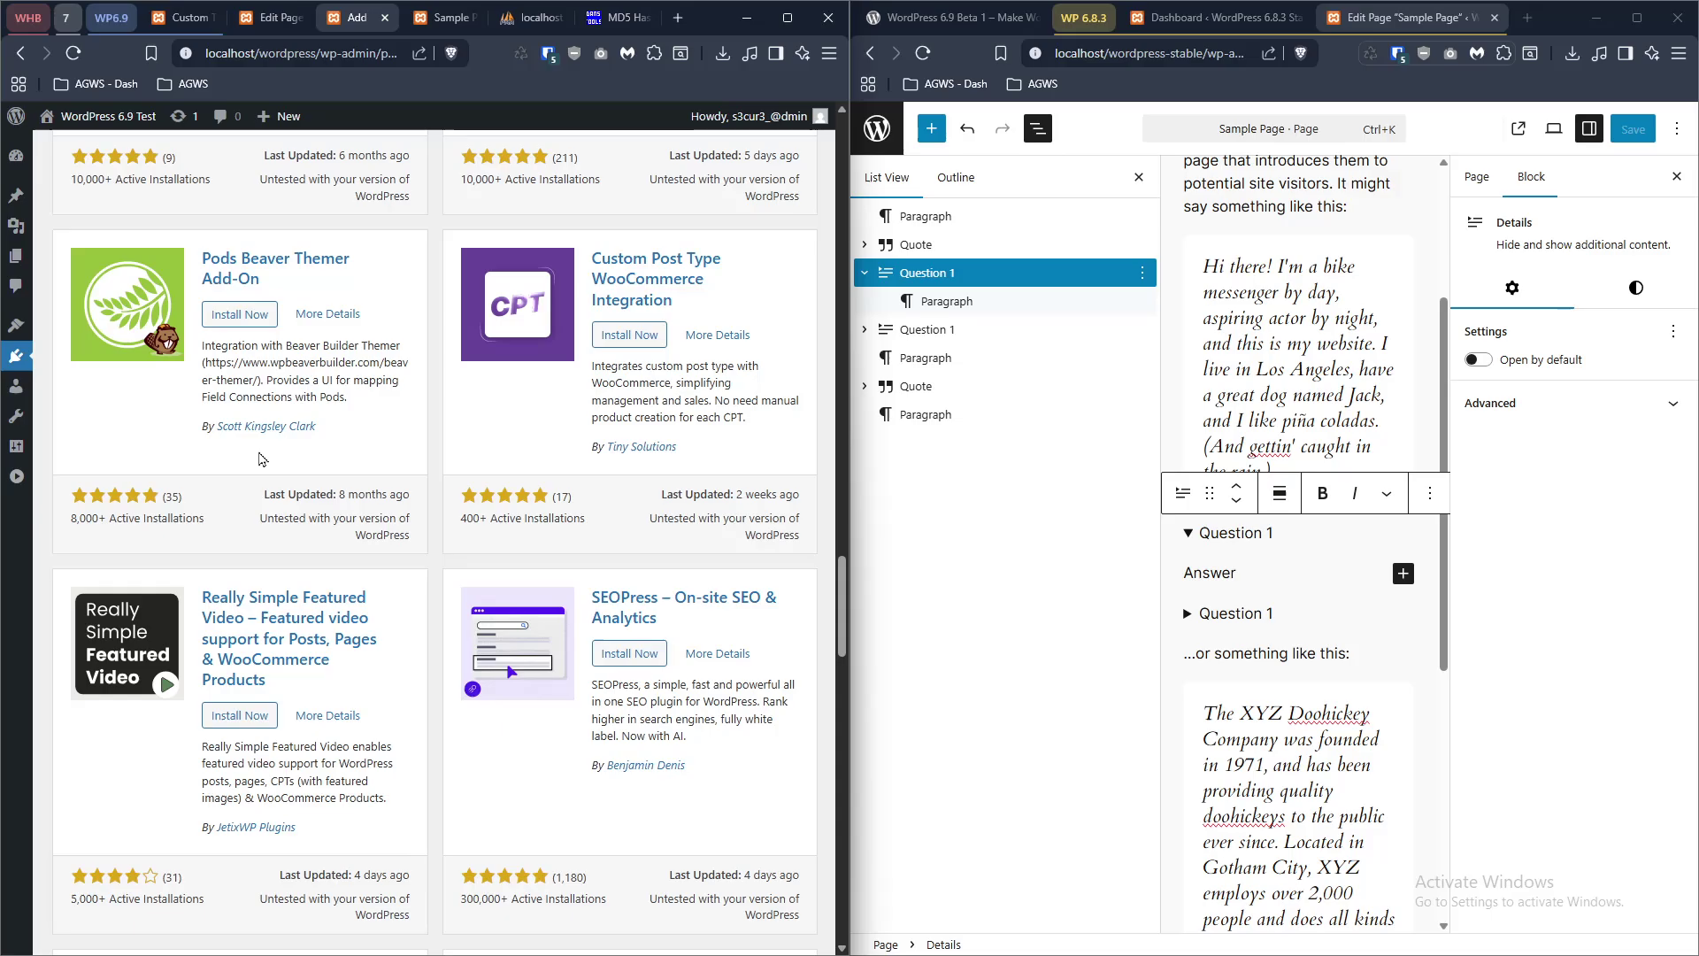
pyautogui.scroll(20, 259, 455)
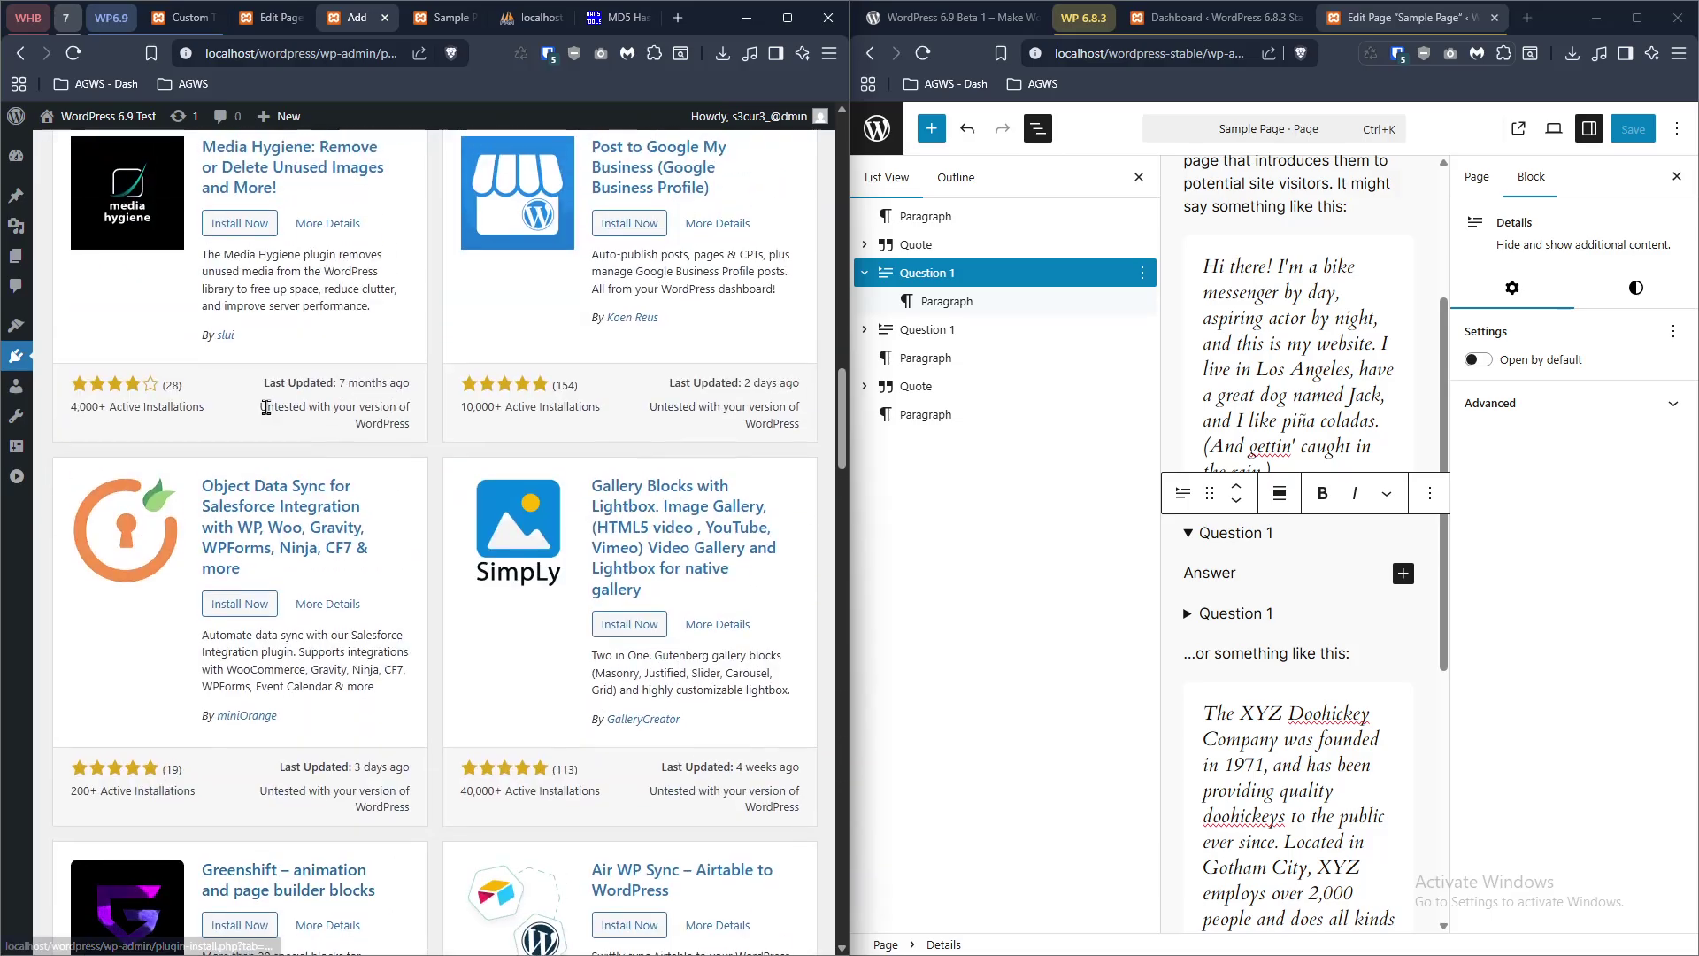
pyautogui.scroll(20, 268, 408)
# - Replace the plugin search with 'Custom post types'
pyautogui.doubleClick(191, 315)
pyautogui.write('Custo')
pyautogui.hotkey('ctrl', 'a')
pyautogui.write('Cu')
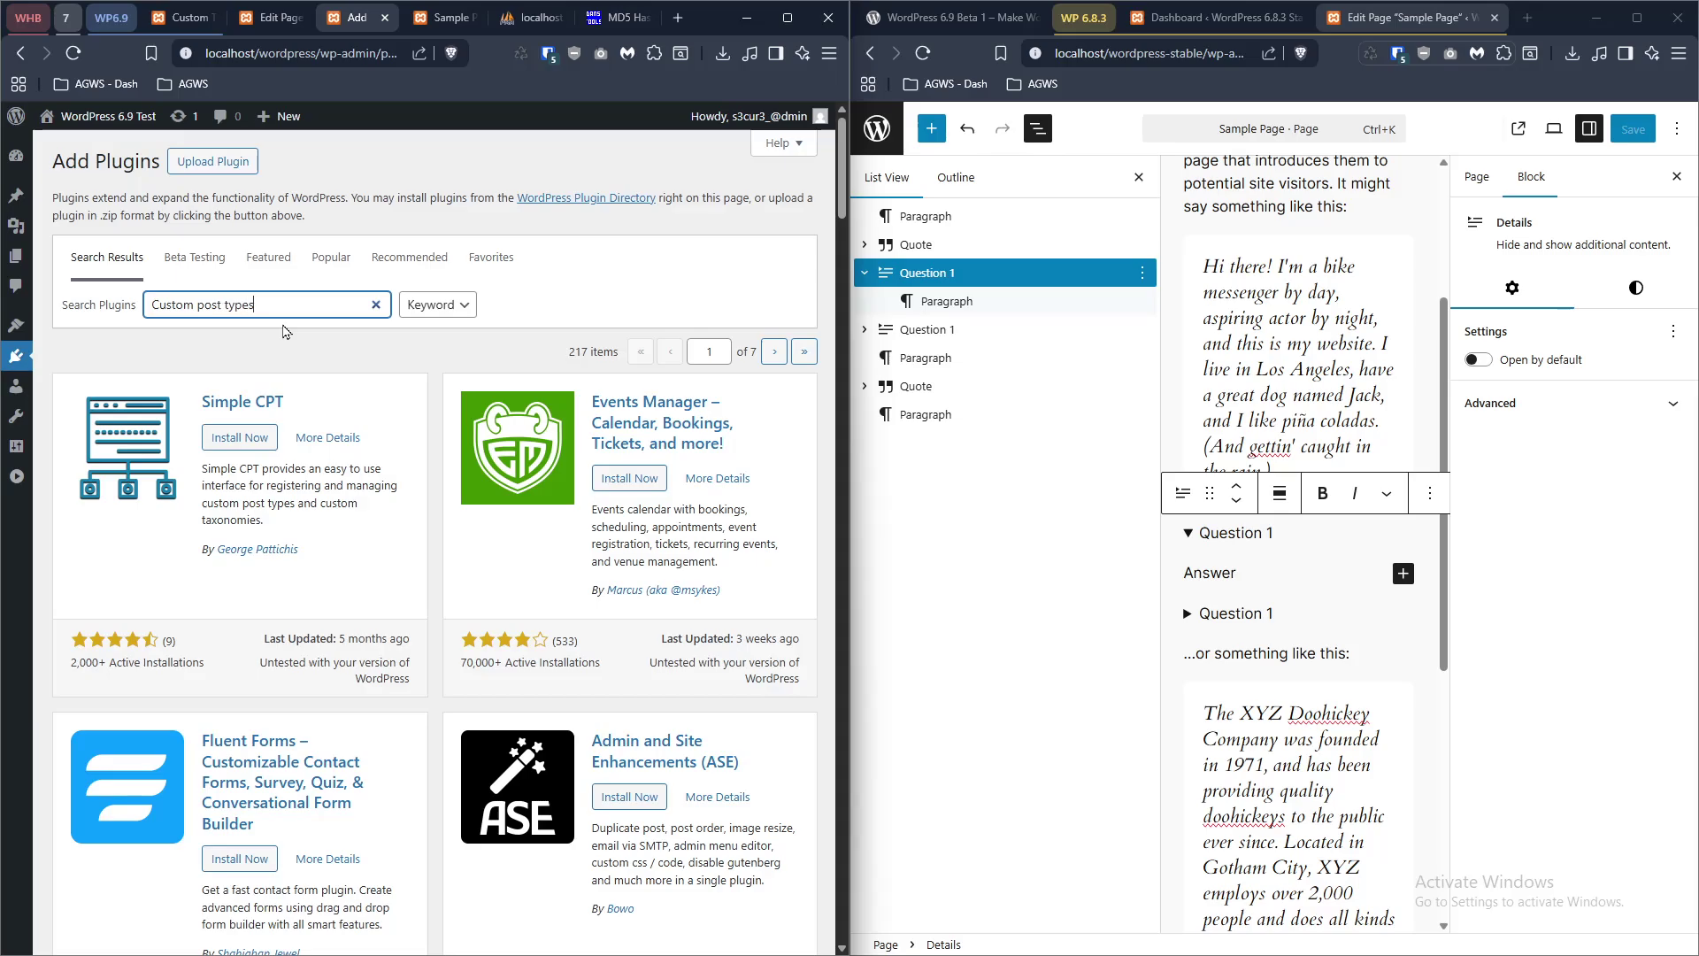
# - Search the 6.8.3 block inserter for 'terms', then 'query', finding Terms List, Categories, Tags and Query Loop
pyautogui.click(931, 128)
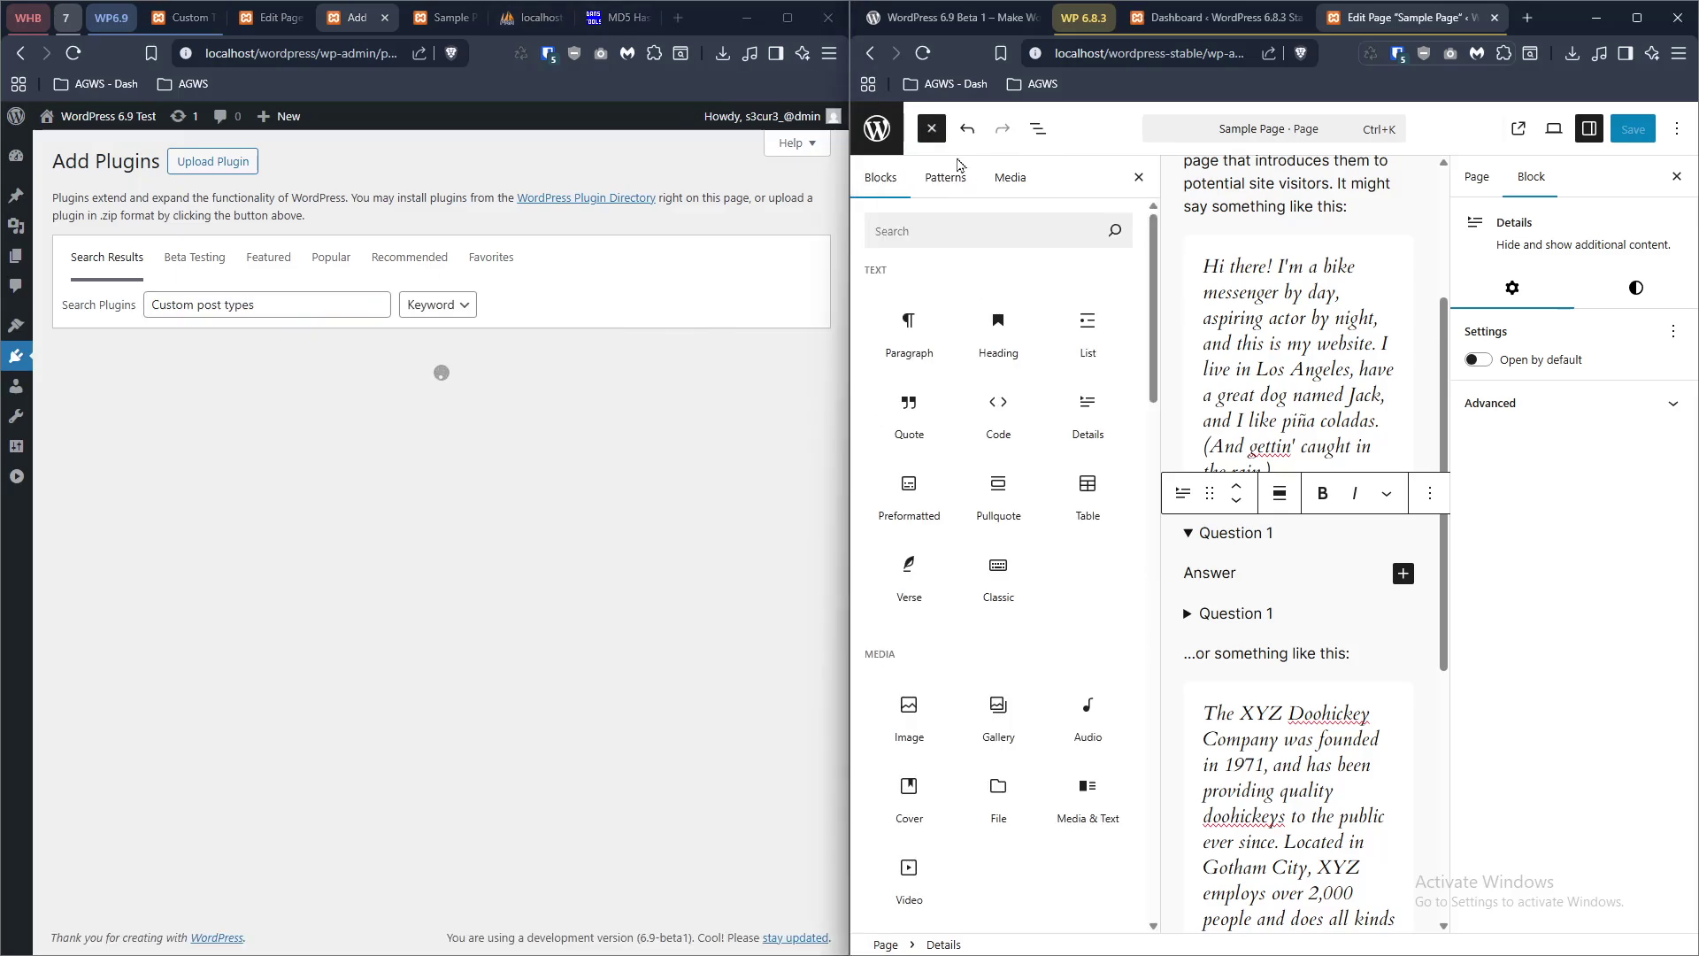
pyautogui.write('termsd')
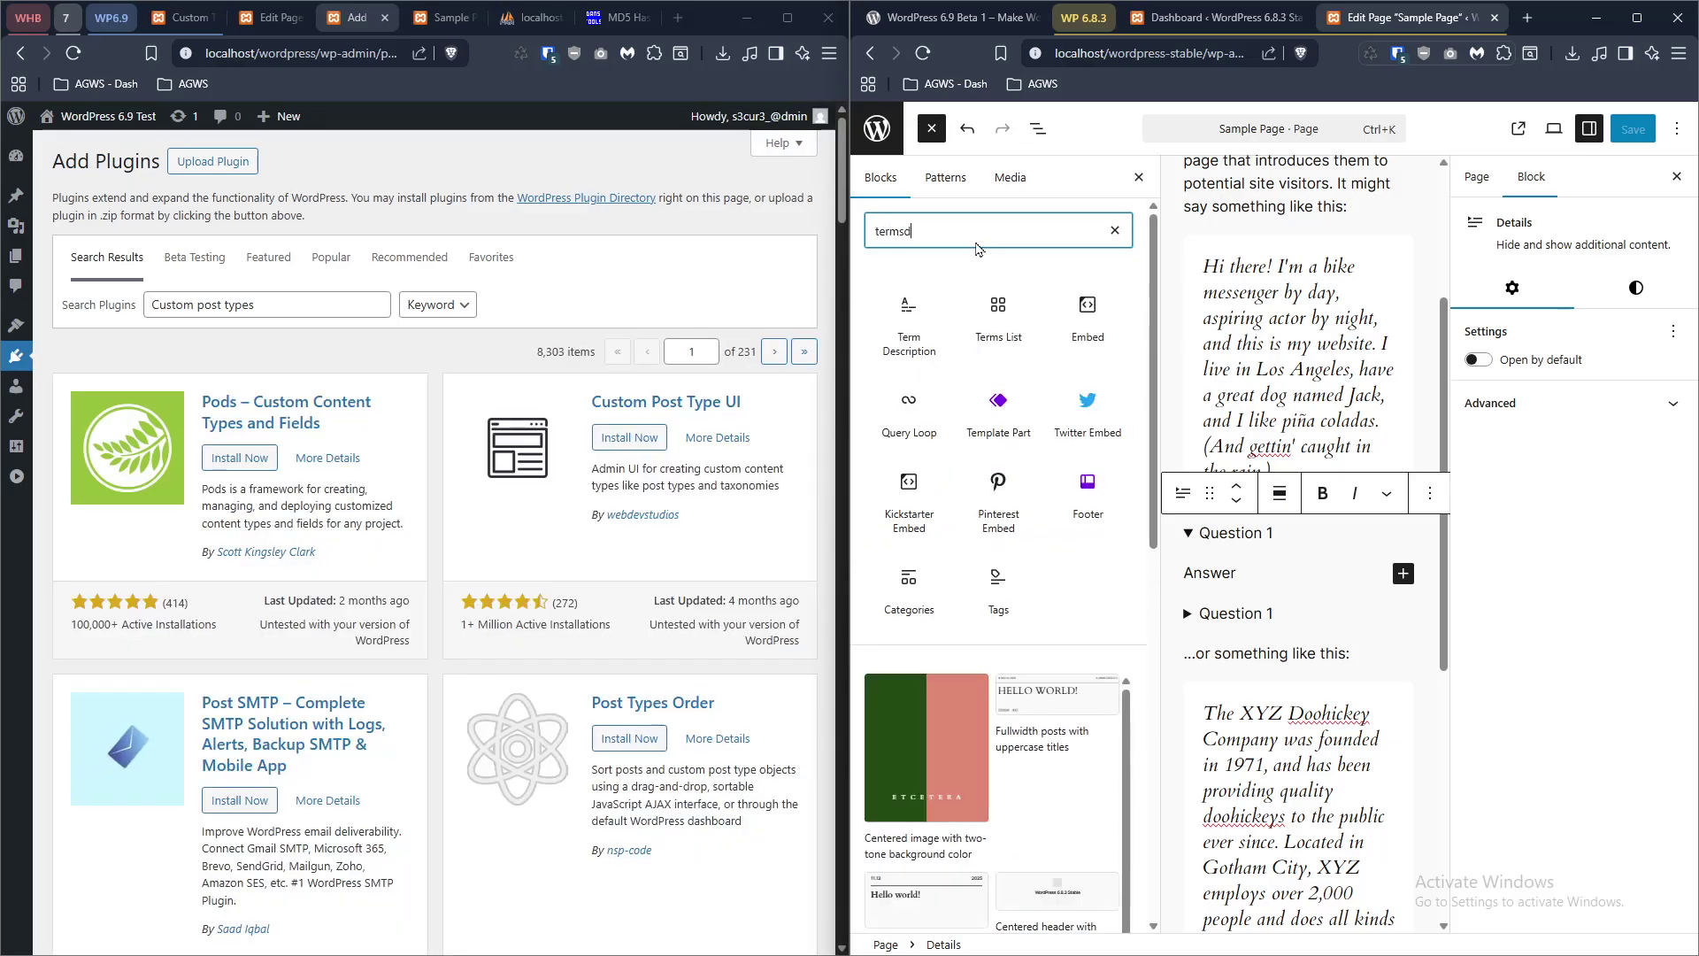
pyautogui.press('BackSpace')
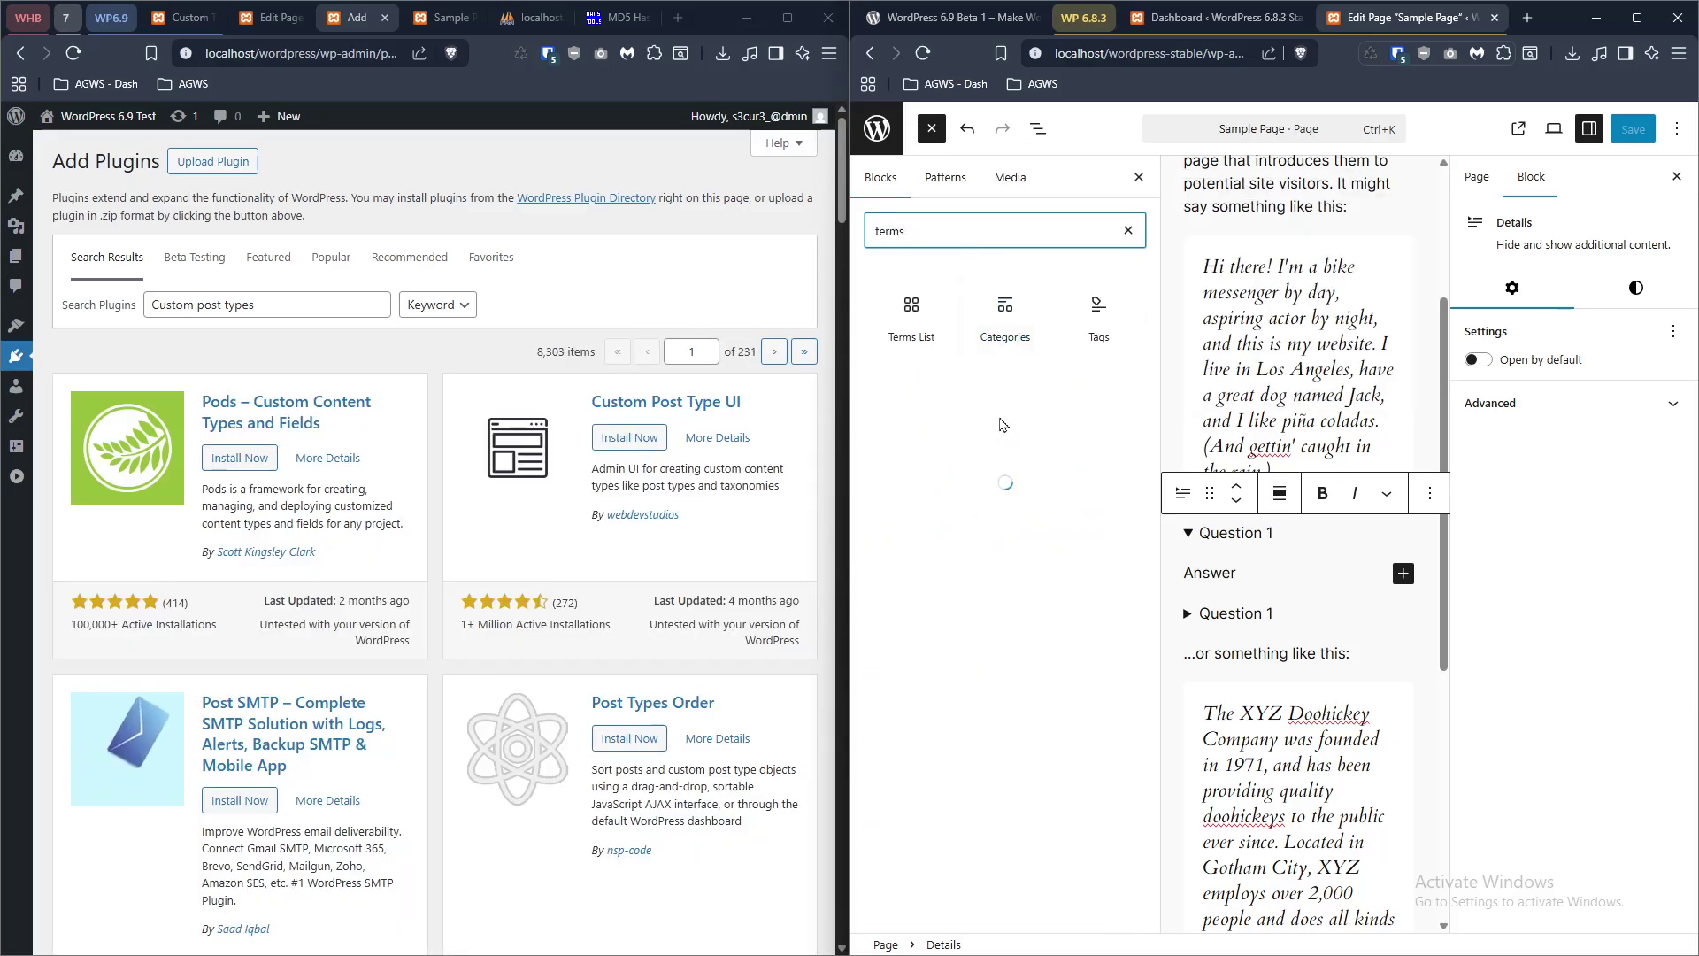
pyautogui.moveTo(1054, 322)
pyautogui.doubleClick(977, 230)
pyautogui.write('duery')
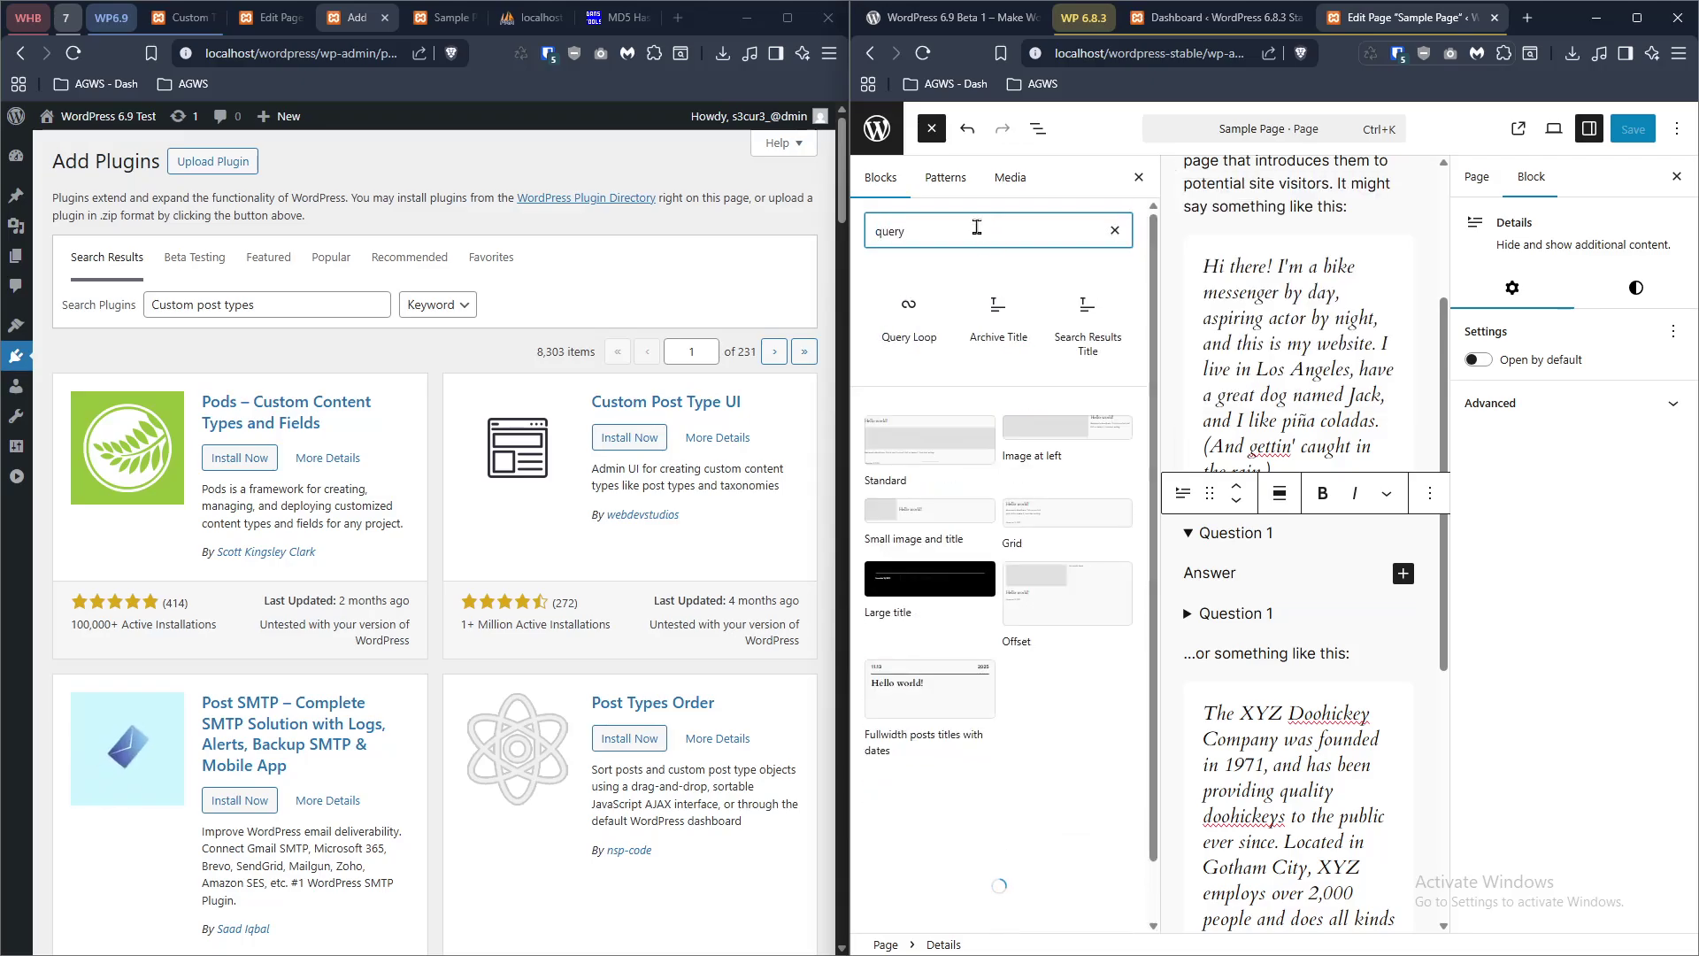
# - Install and activate Custom Post Type UI 1.18.0, landing on its About page
pyautogui.click(618, 447)
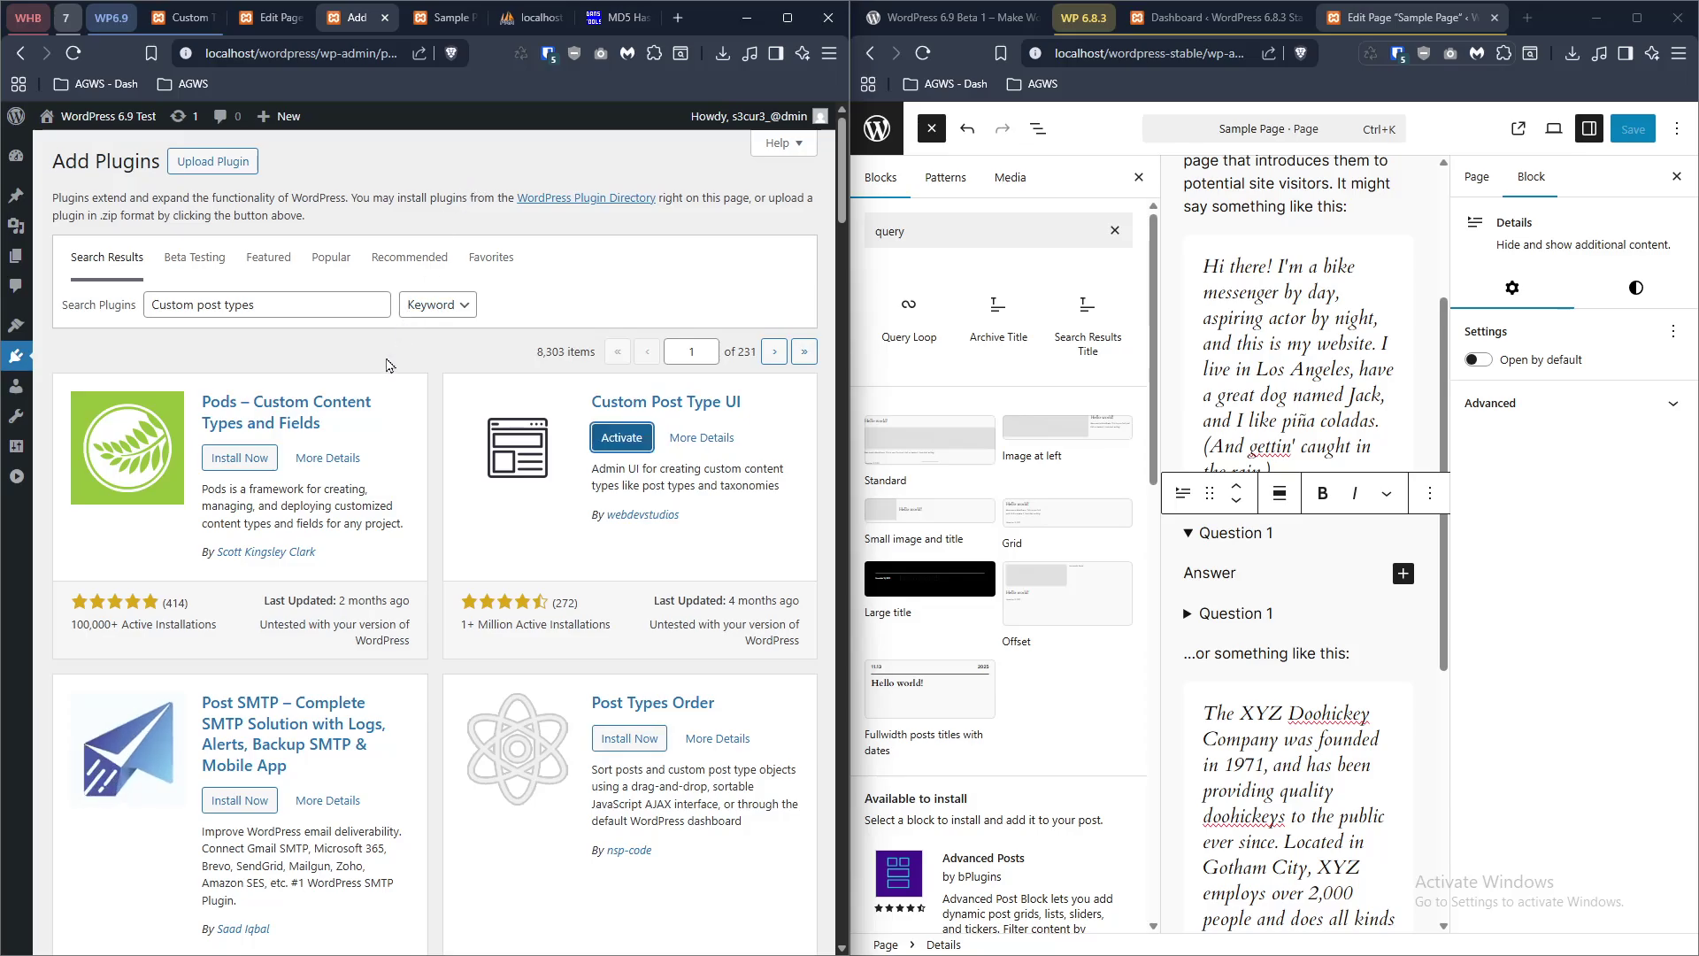
pyautogui.click(643, 437)
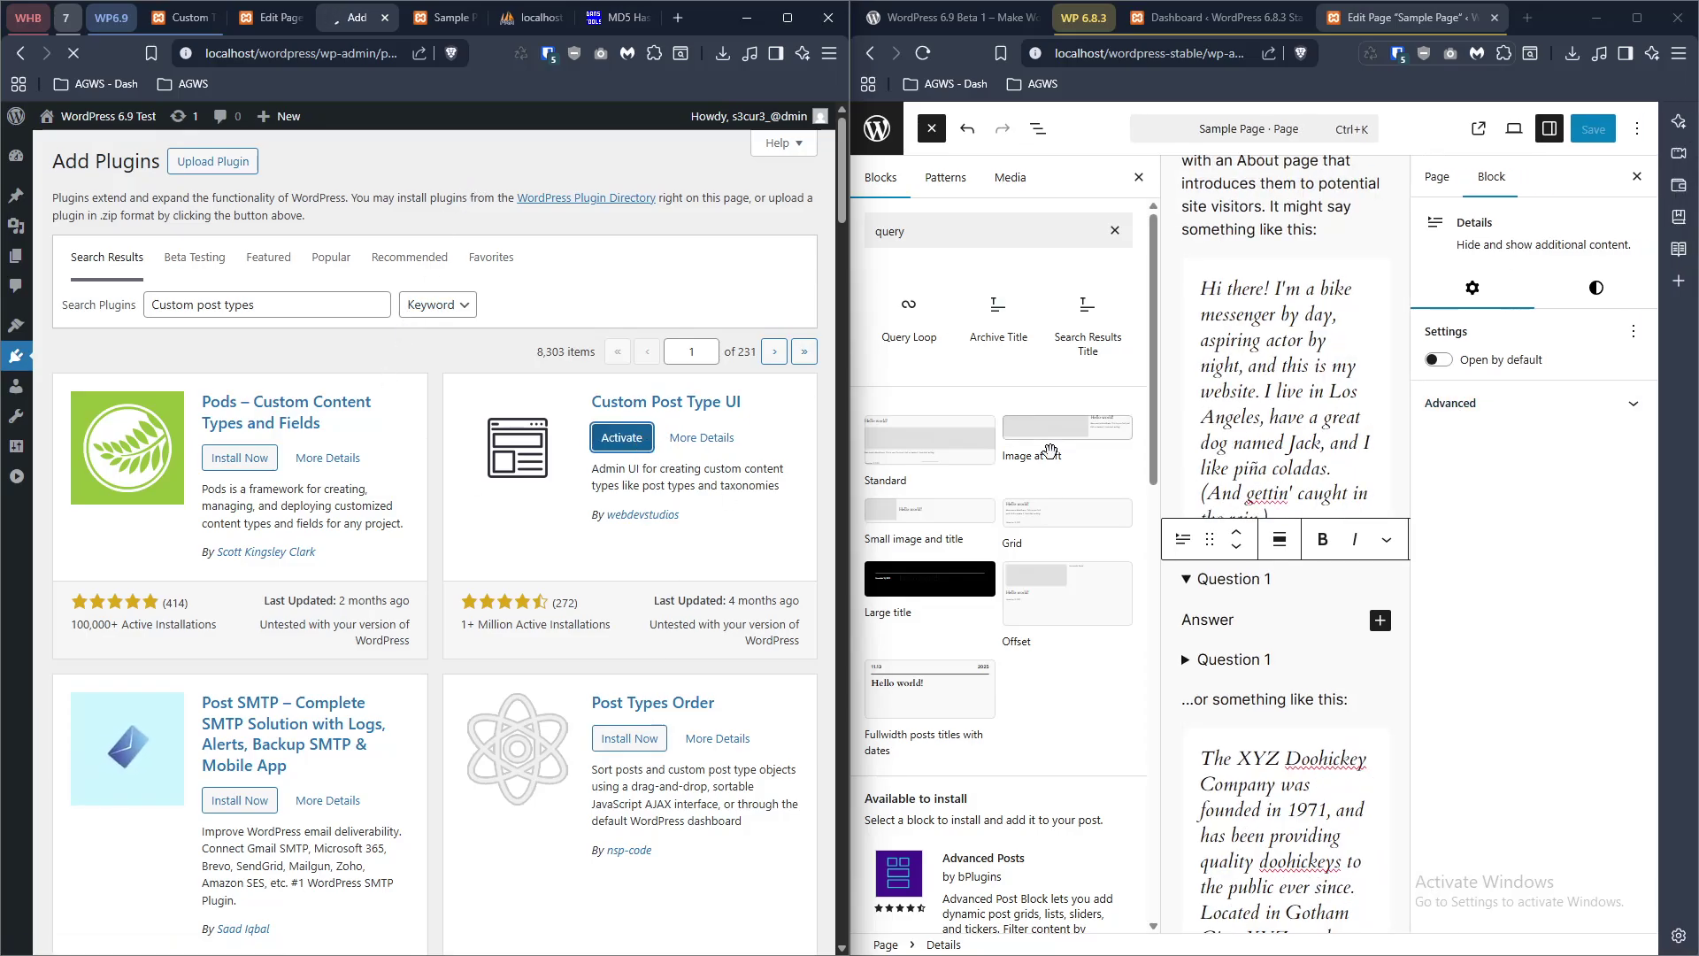
pyautogui.moveTo(923, 307)
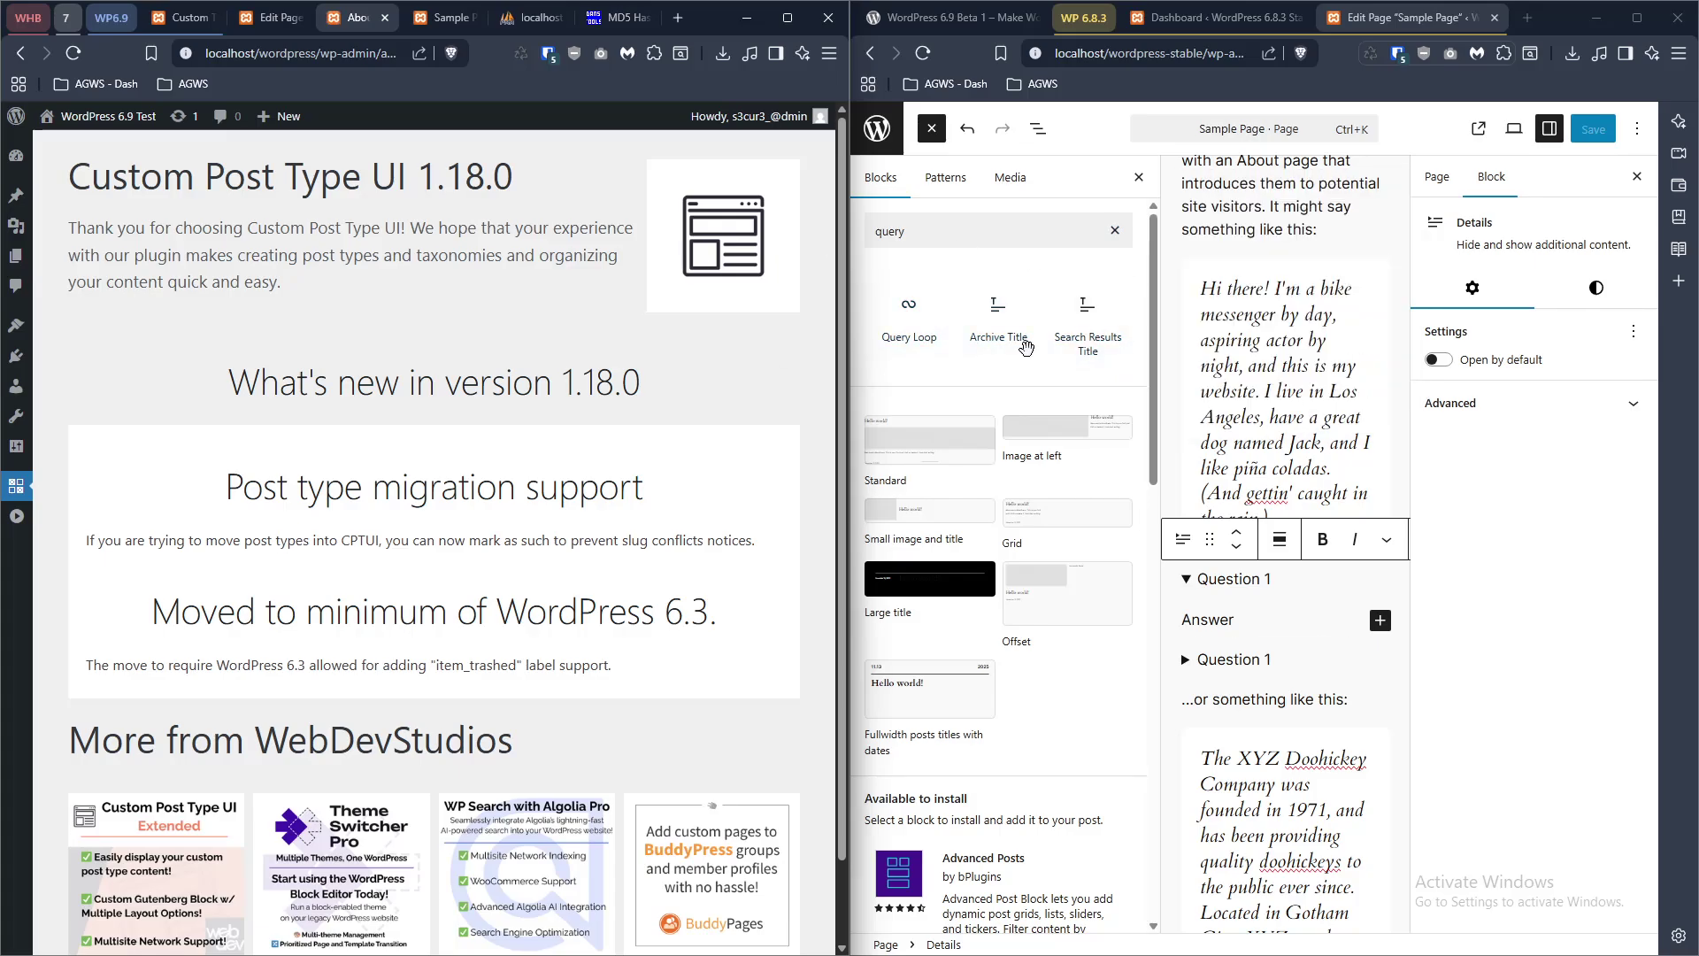
pyautogui.scroll(-1, 381, 493)
# - In CPT UI's Add/Edit Taxonomies, enter slug 'ship', plural label 'Ships' and singular label 'Ship'
pyautogui.moveTo(16, 491)
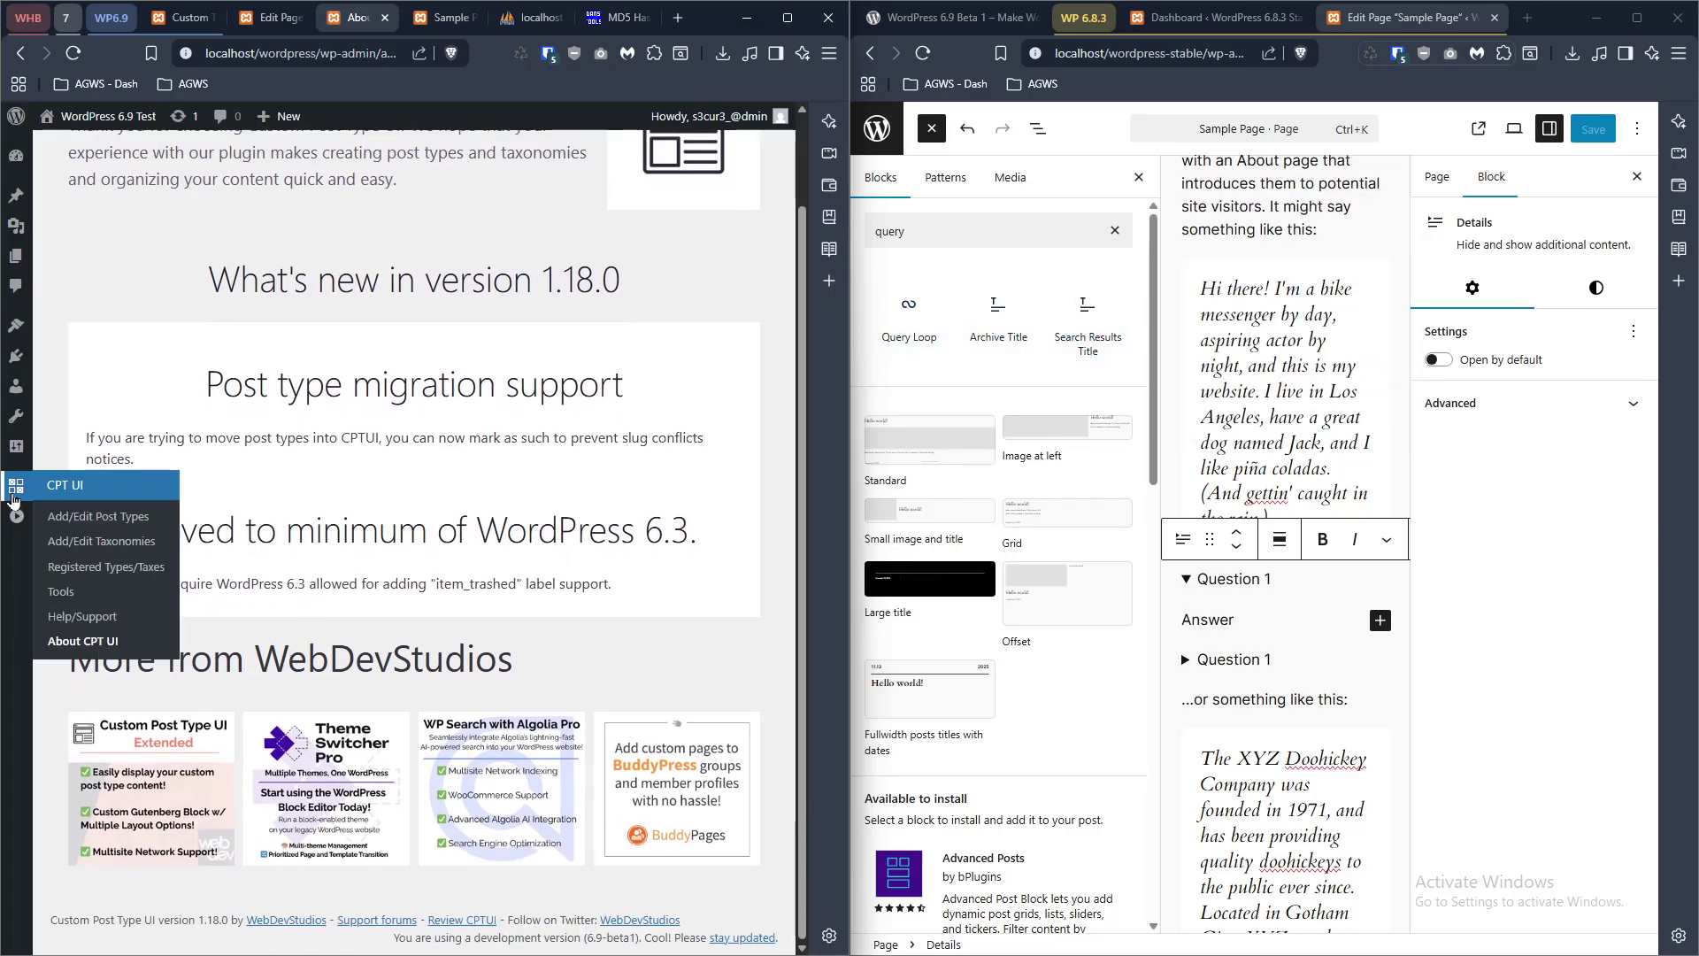
pyautogui.click(55, 541)
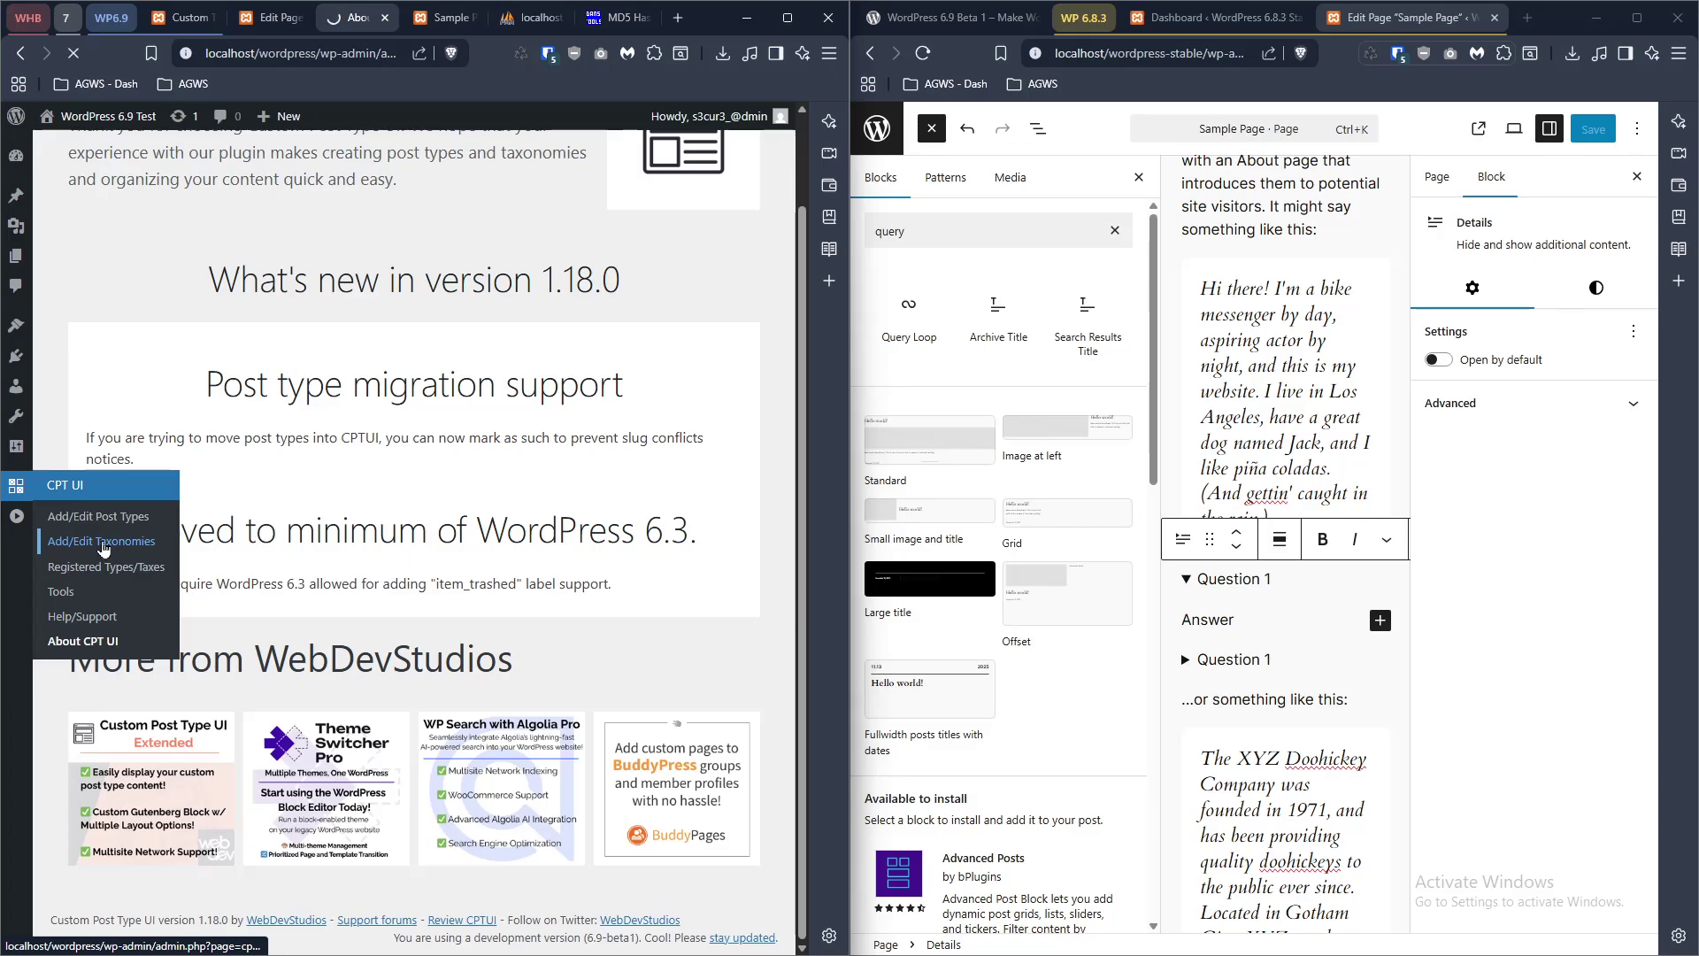
pyautogui.click(284, 315)
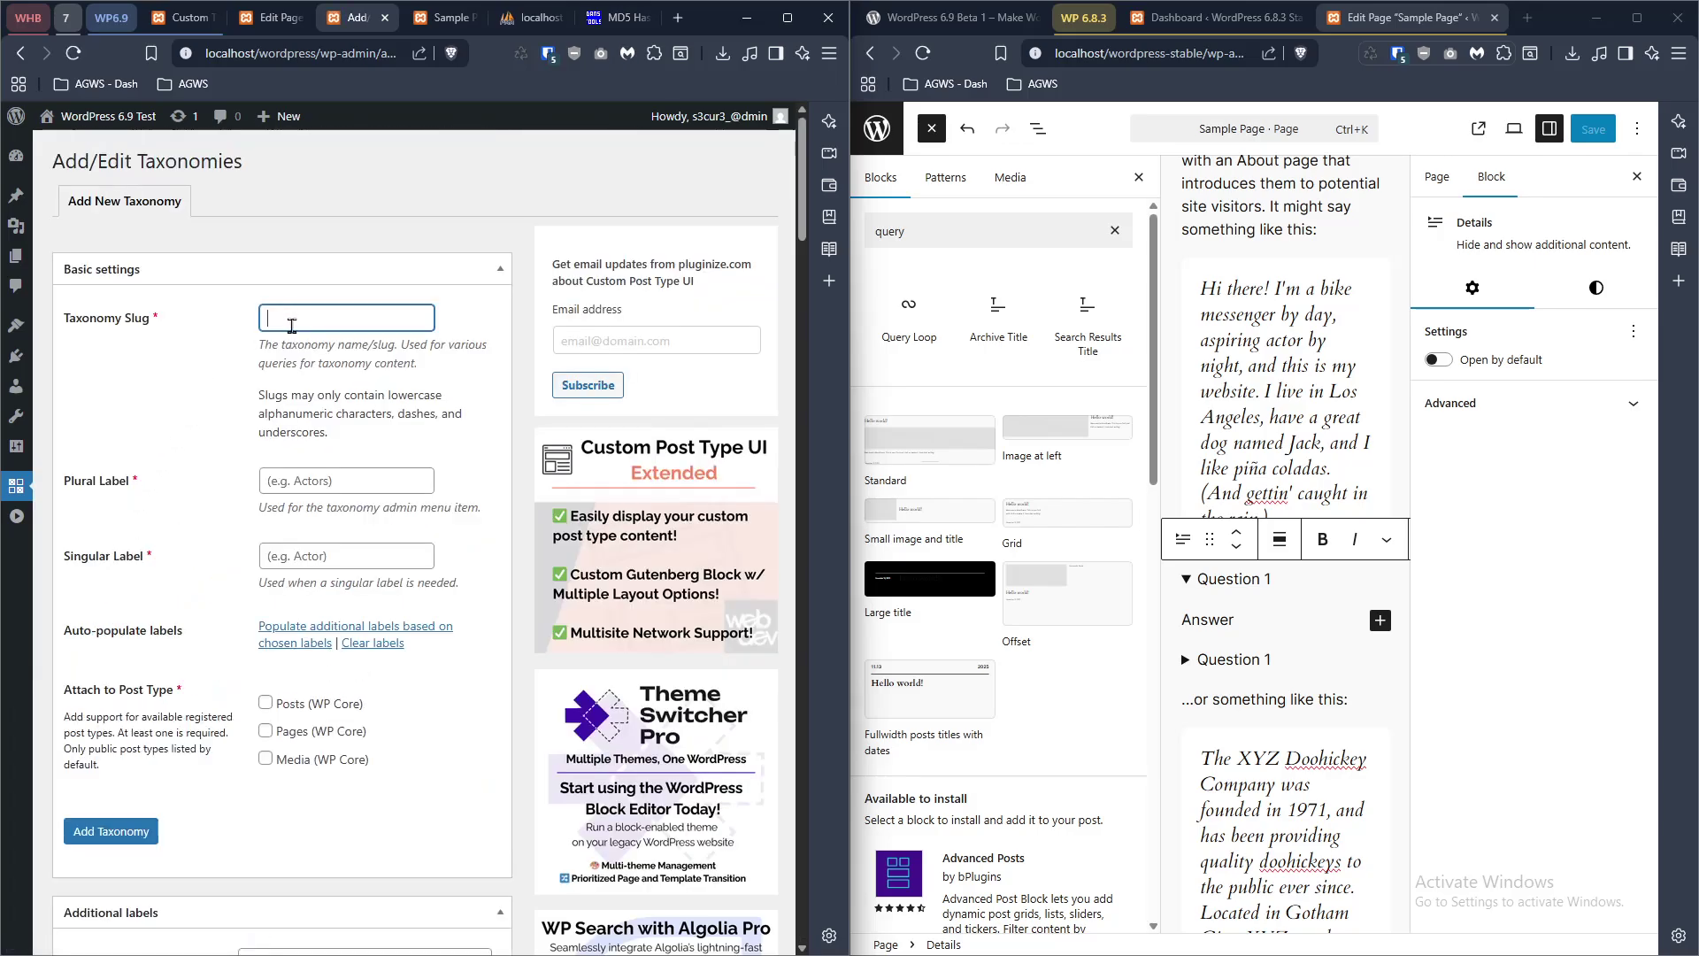
pyautogui.write('custom-taxonomy')
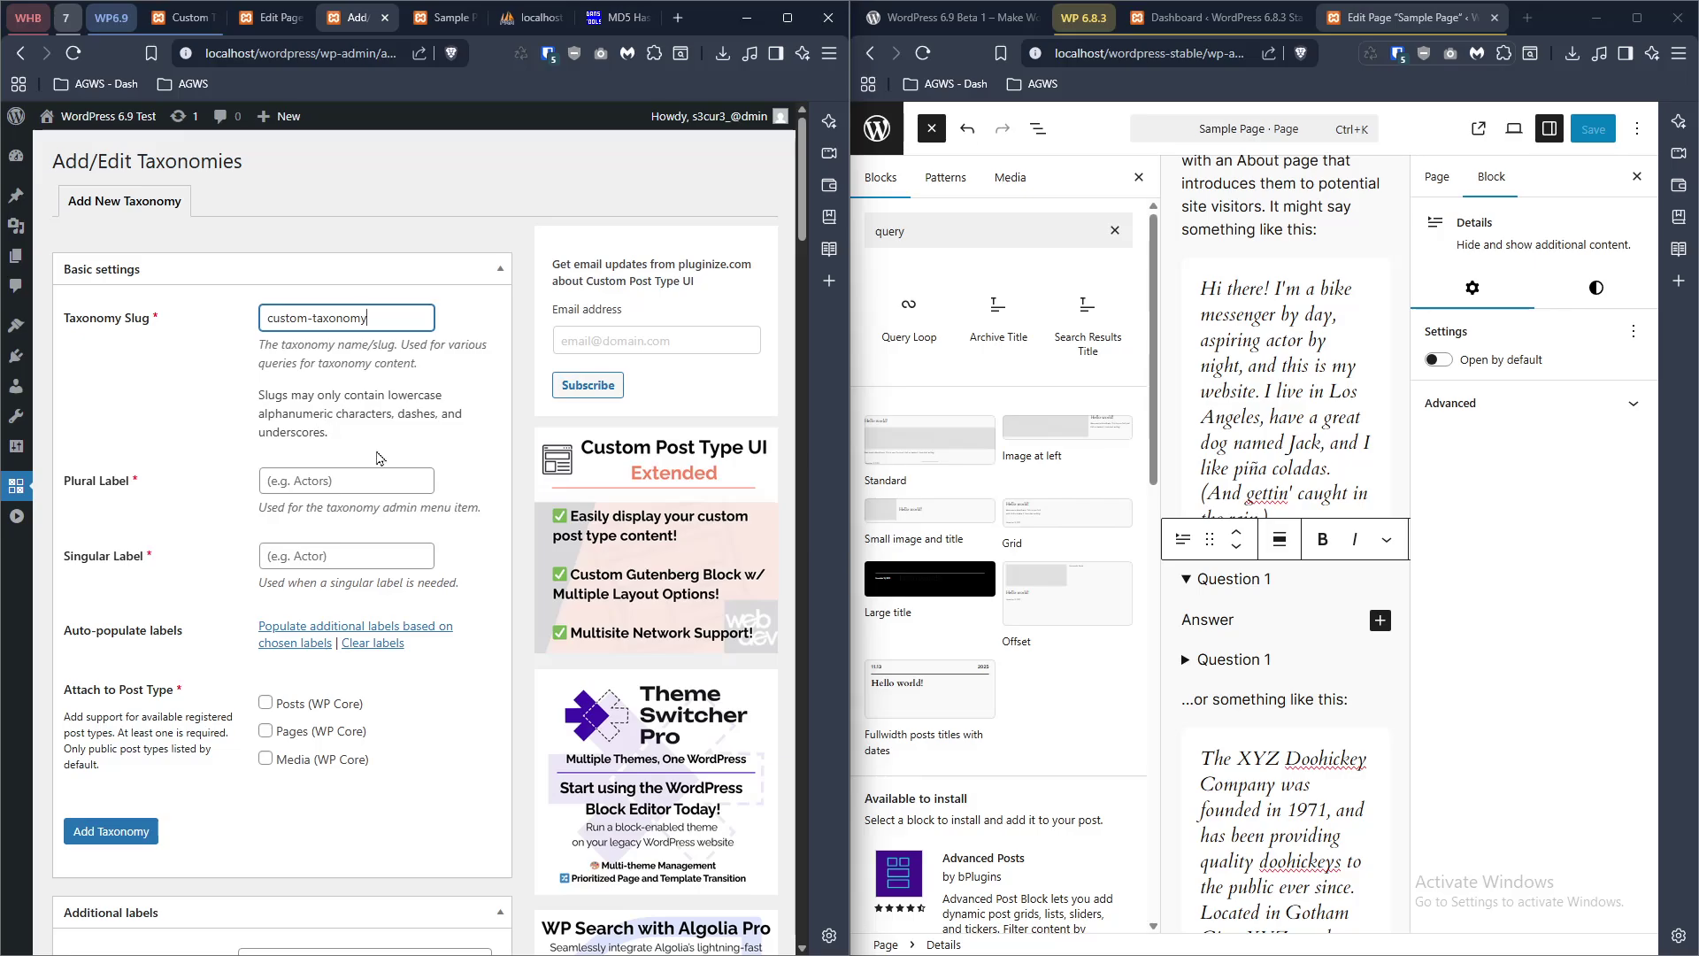
pyautogui.click(409, 475)
pyautogui.tripleClick(345, 318)
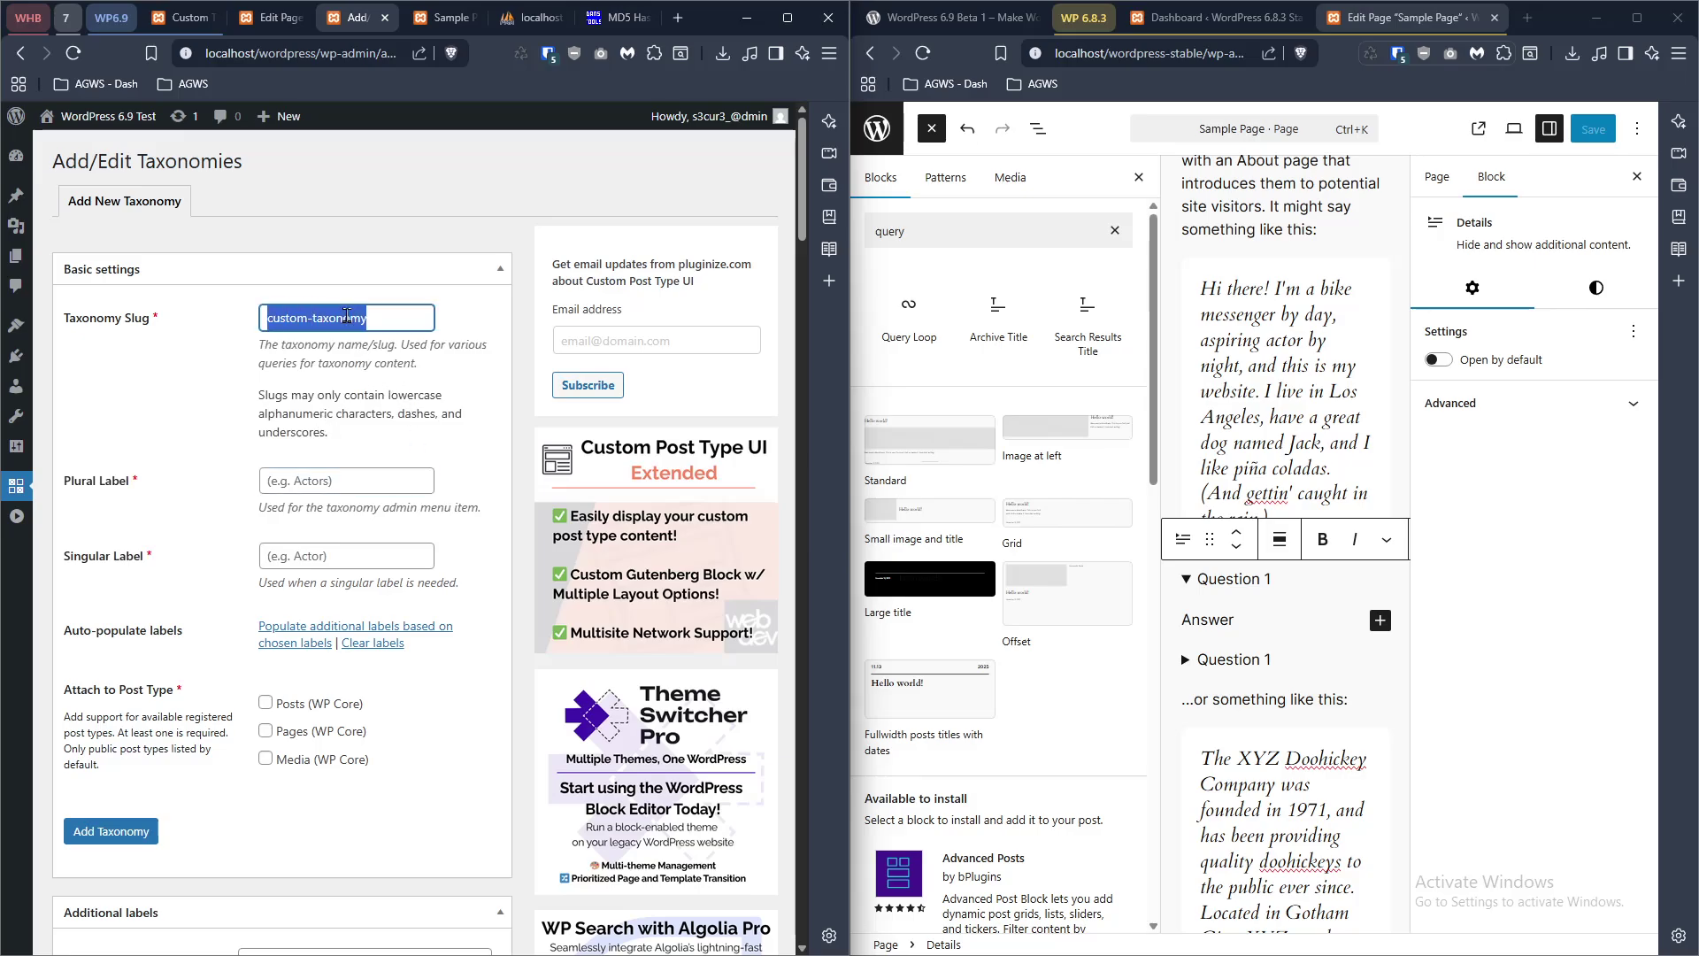
pyautogui.write('shO')
pyautogui.press('BackSpace')
pyautogui.click(406, 472)
pyautogui.click(354, 482)
pyautogui.write('sS')
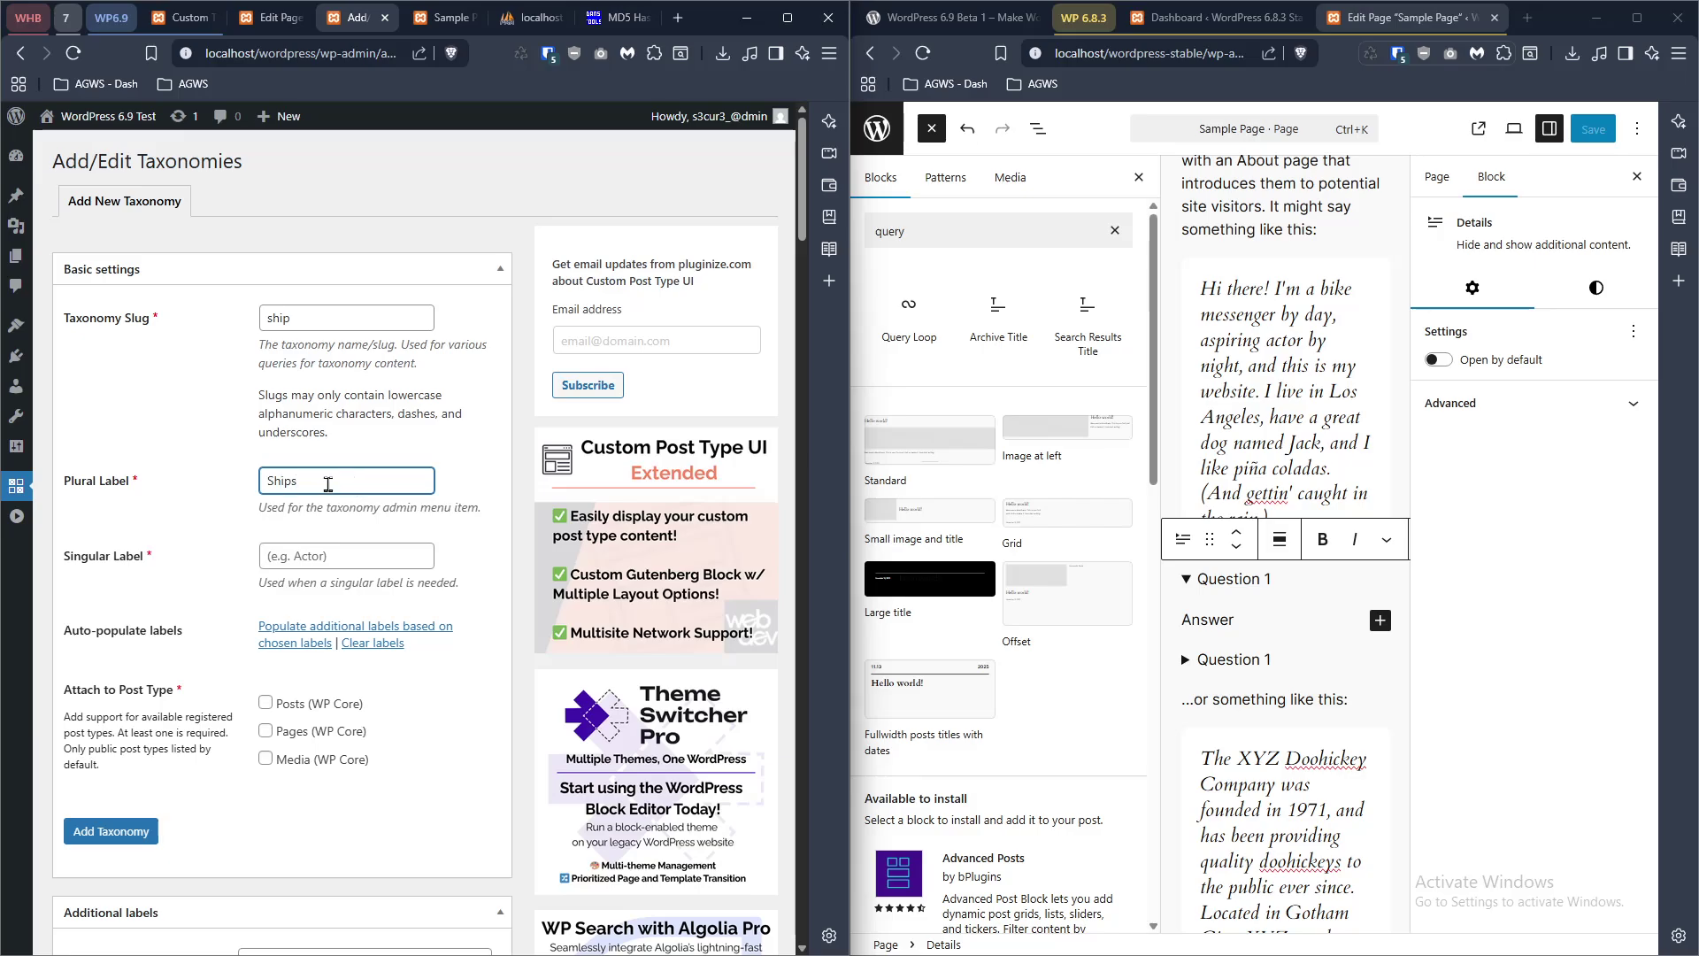
pyautogui.click(409, 548)
pyautogui.write('Ship')
# - Attach the taxonomy to Posts, register it, and open the View Taxonomies list
pyautogui.scroll(-3, 405, 543)
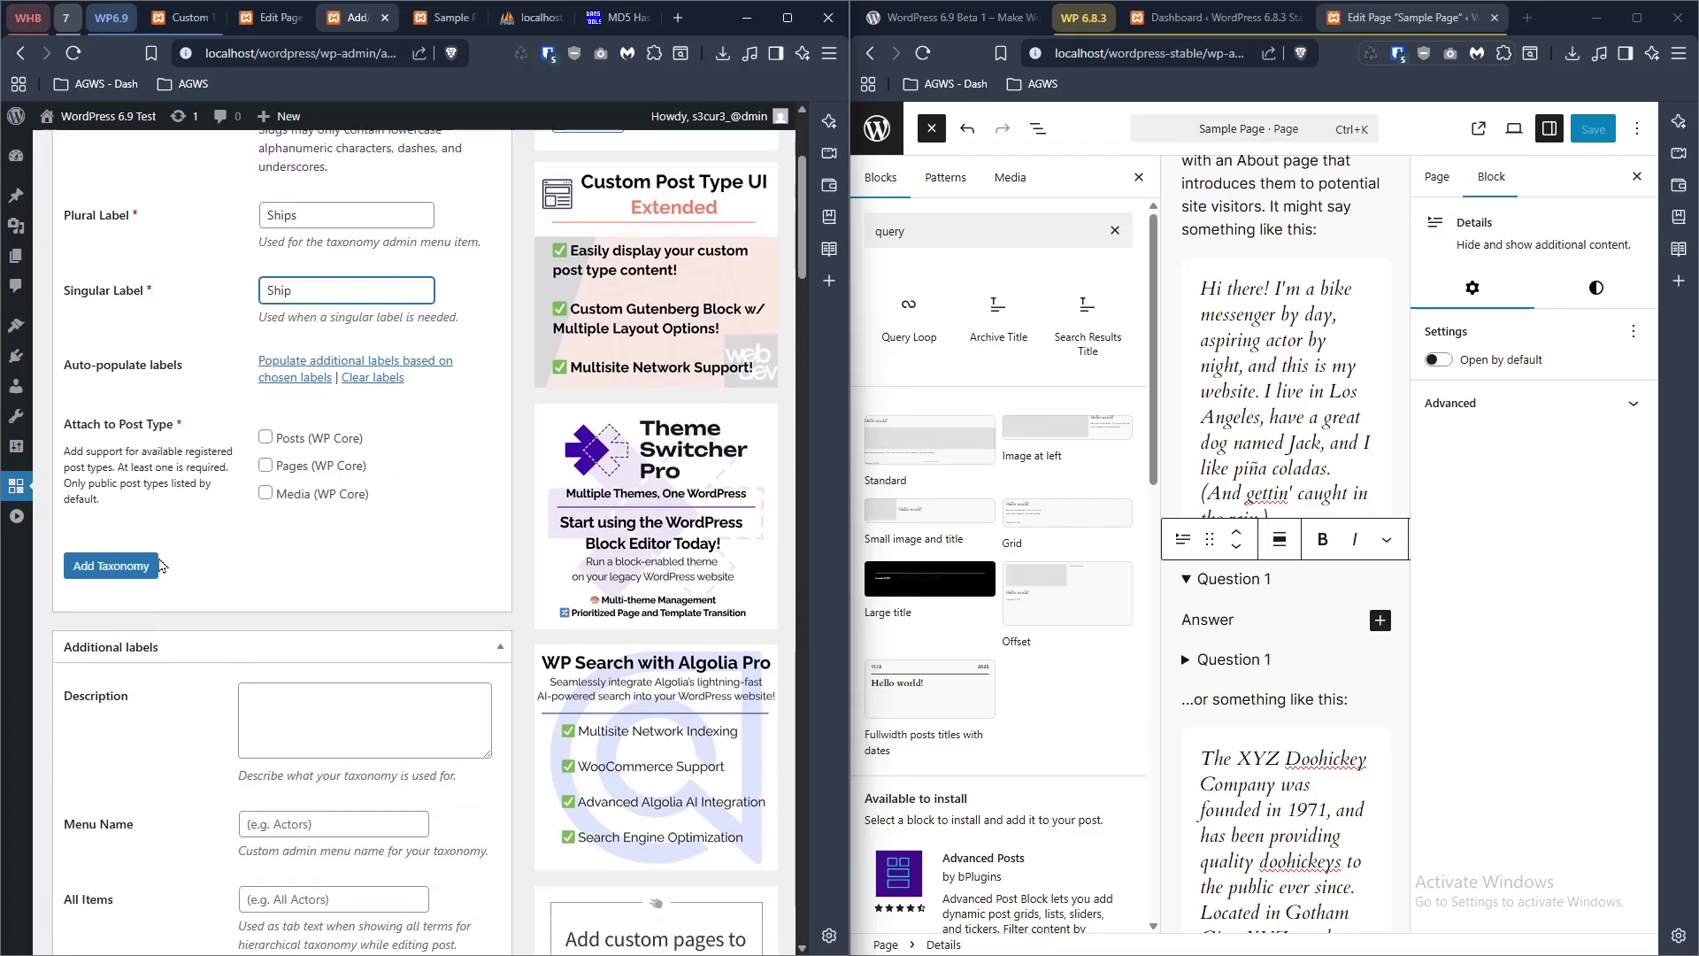
pyautogui.click(124, 565)
pyautogui.click(308, 549)
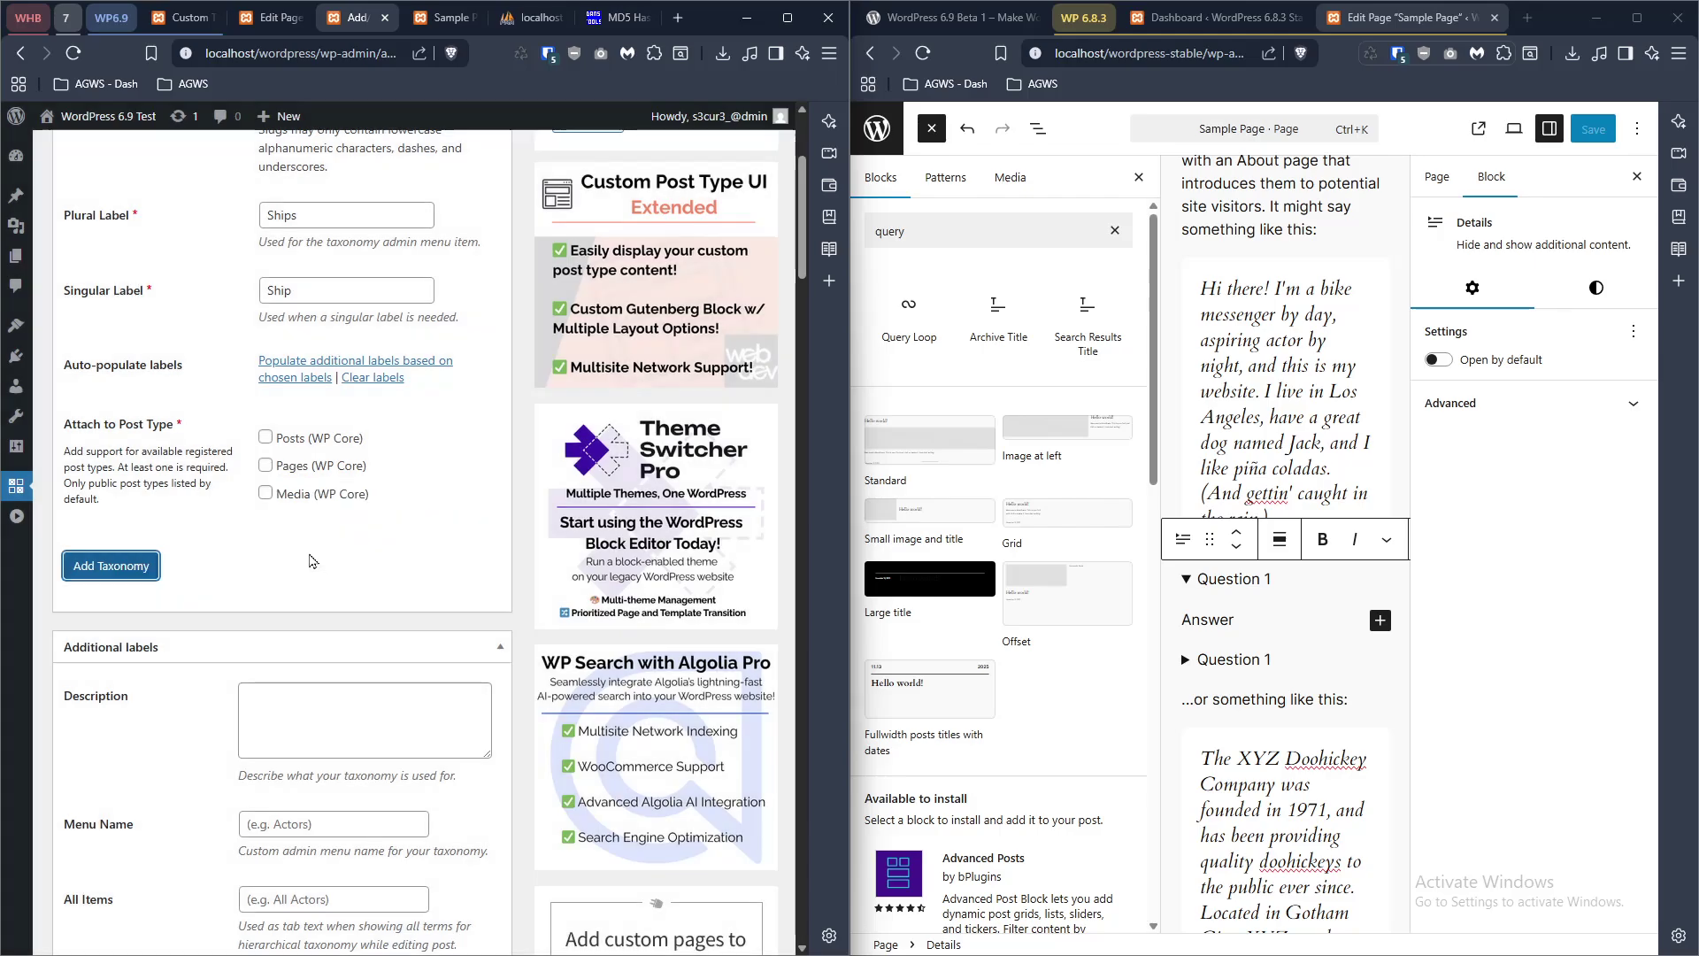
pyautogui.click(326, 452)
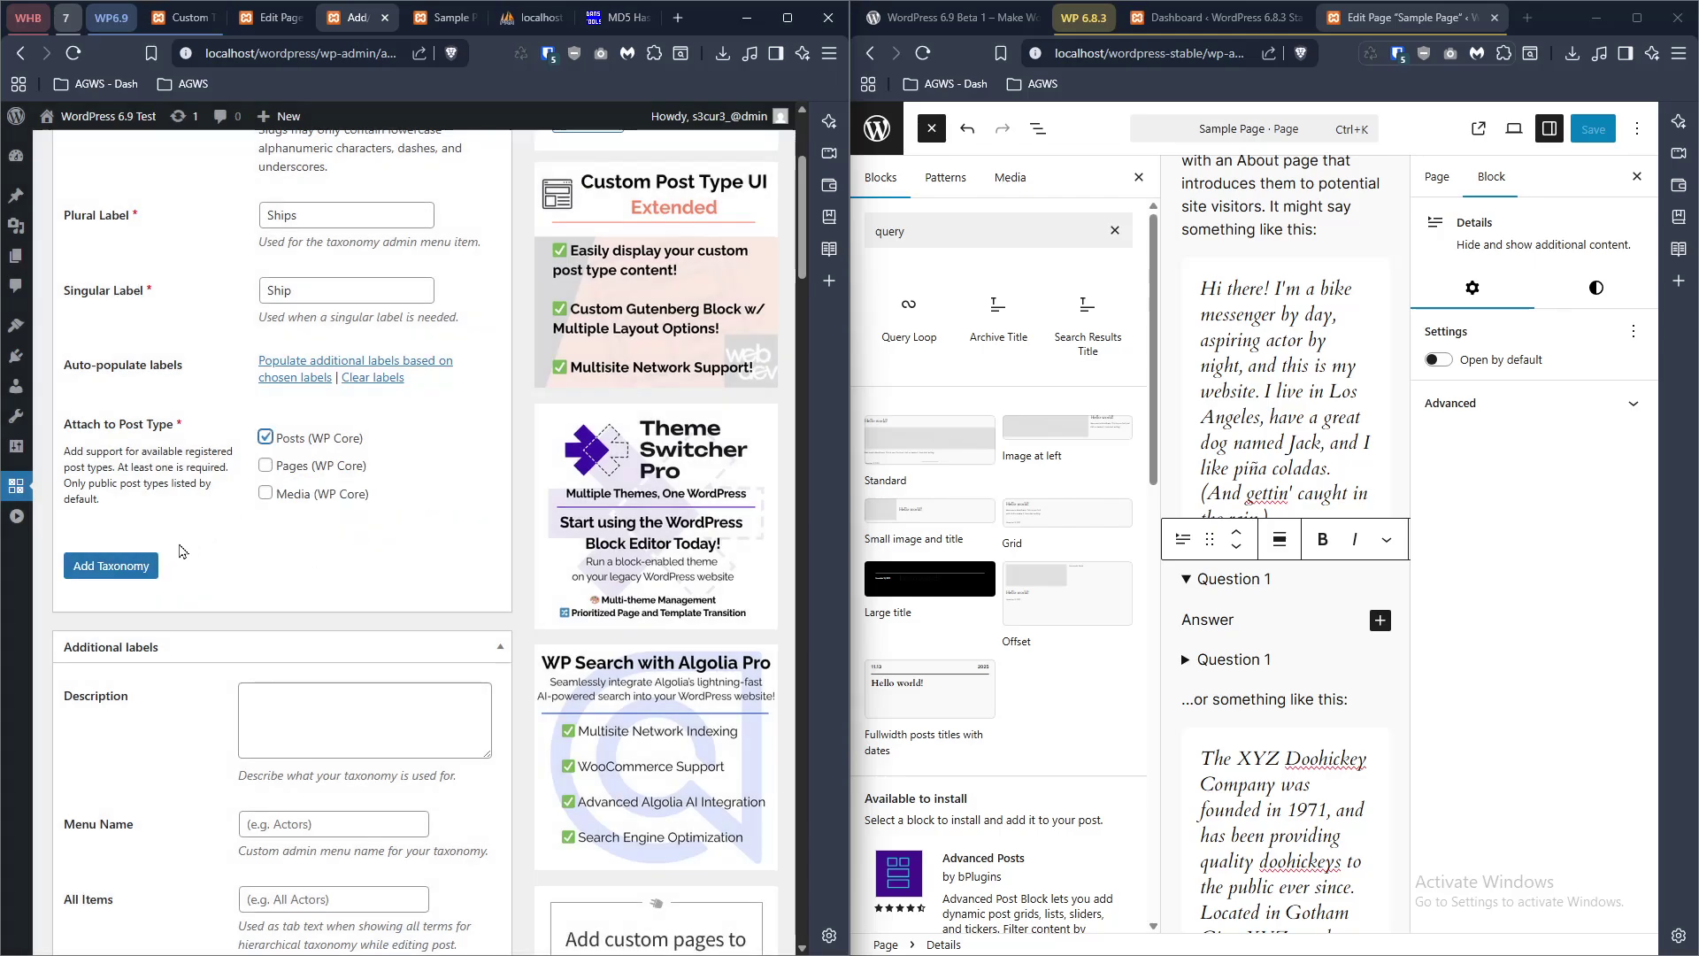
pyautogui.click(141, 569)
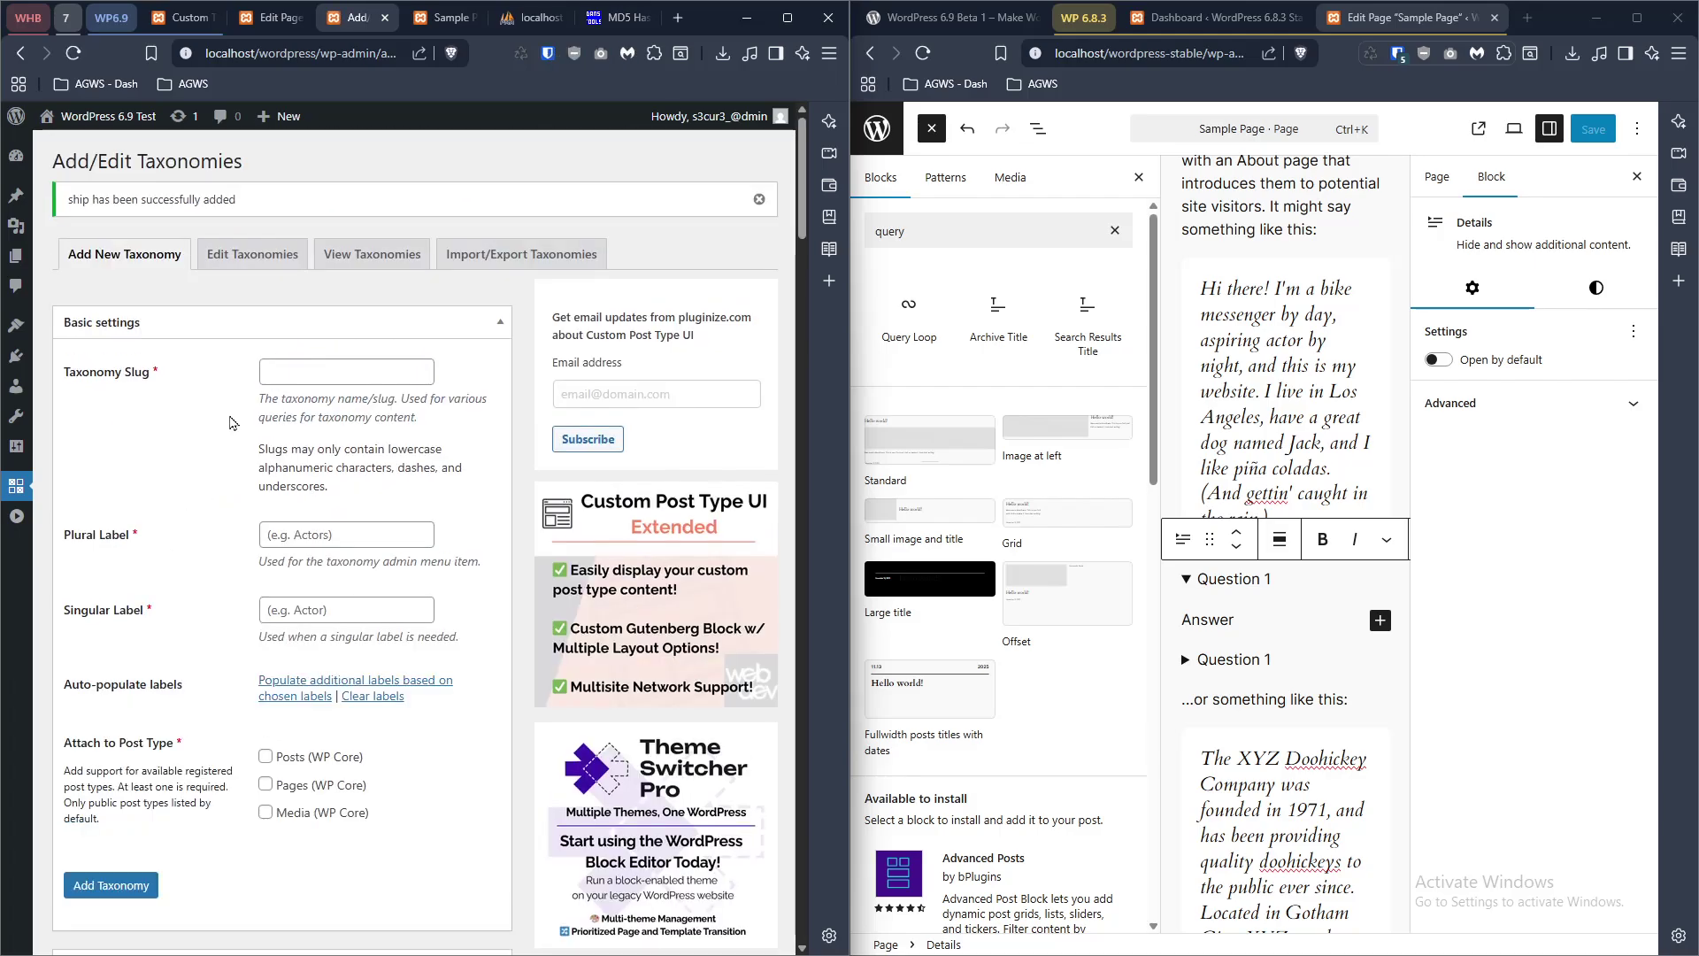
pyautogui.click(347, 255)
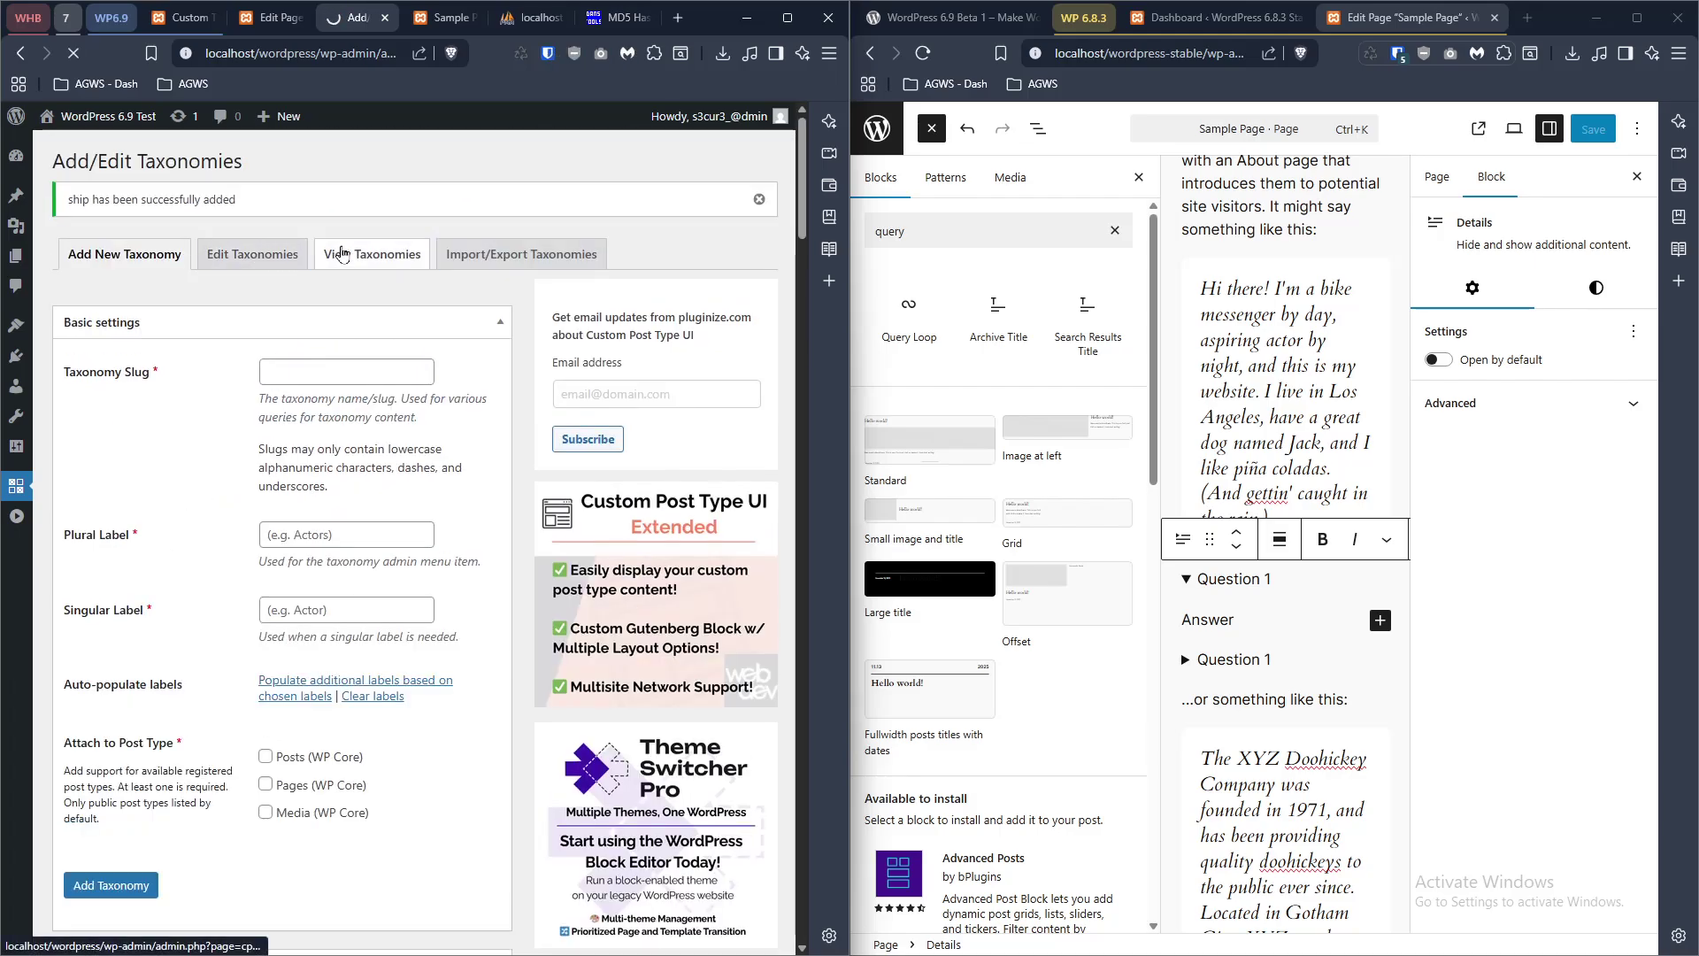
# - Save the 6.9 Sample Page and check the Terms Query block's taxonomy options via List View
pyautogui.click(250, 40)
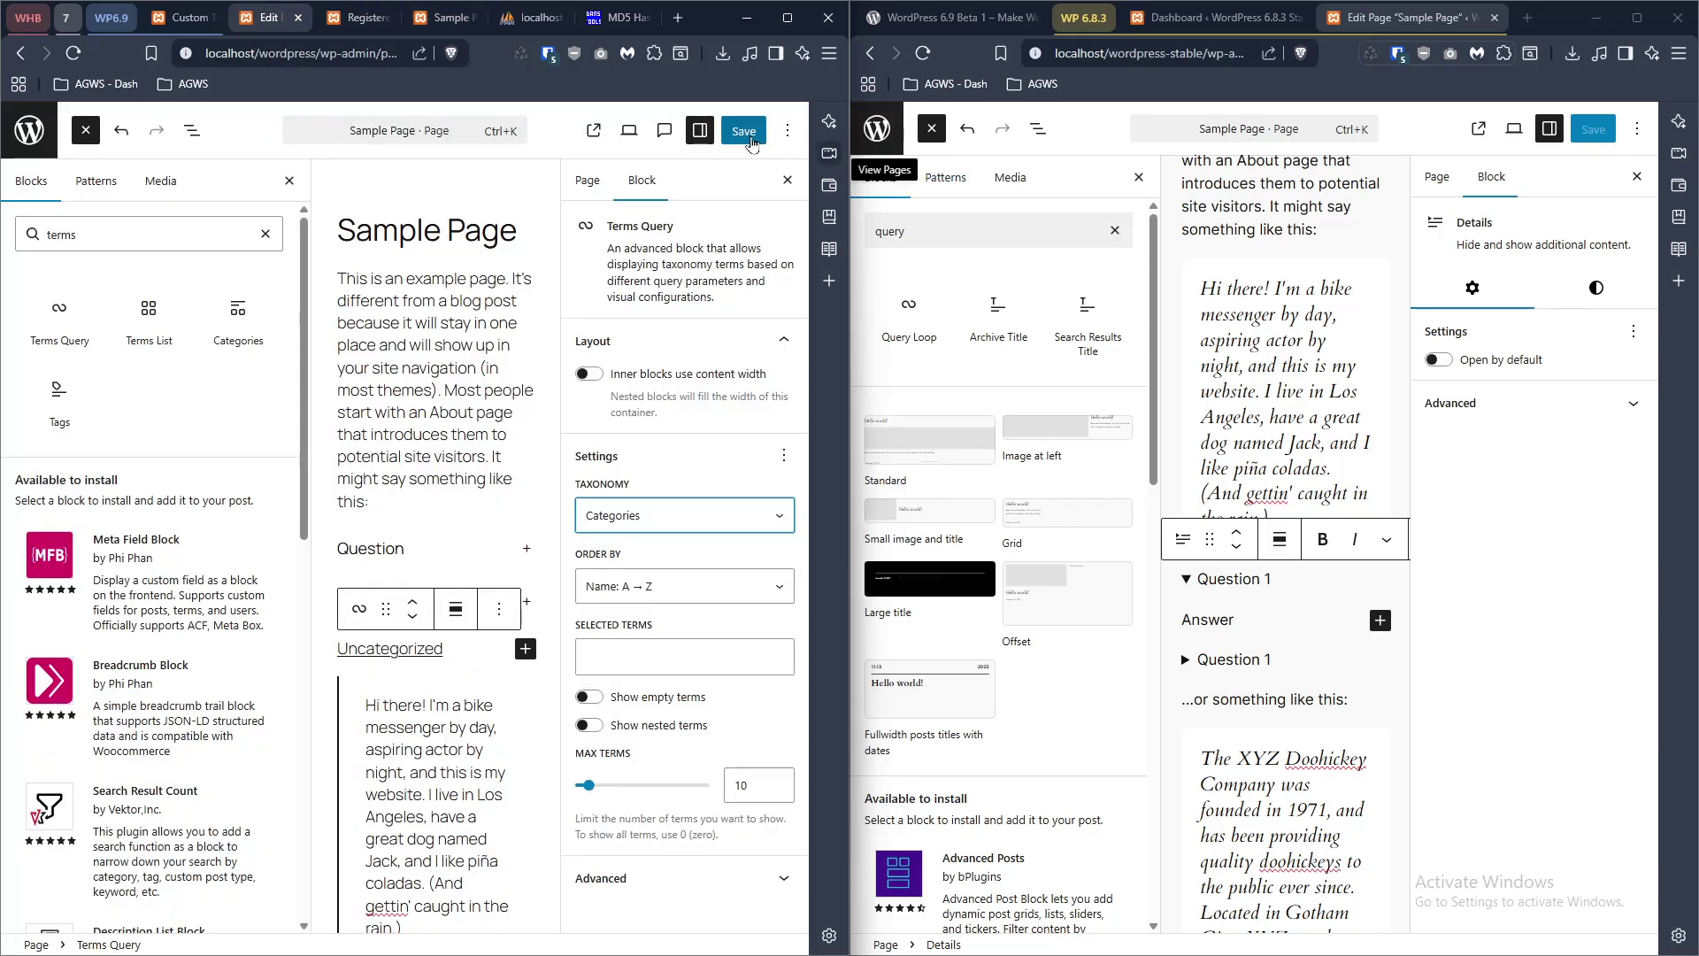
pyautogui.click(783, 130)
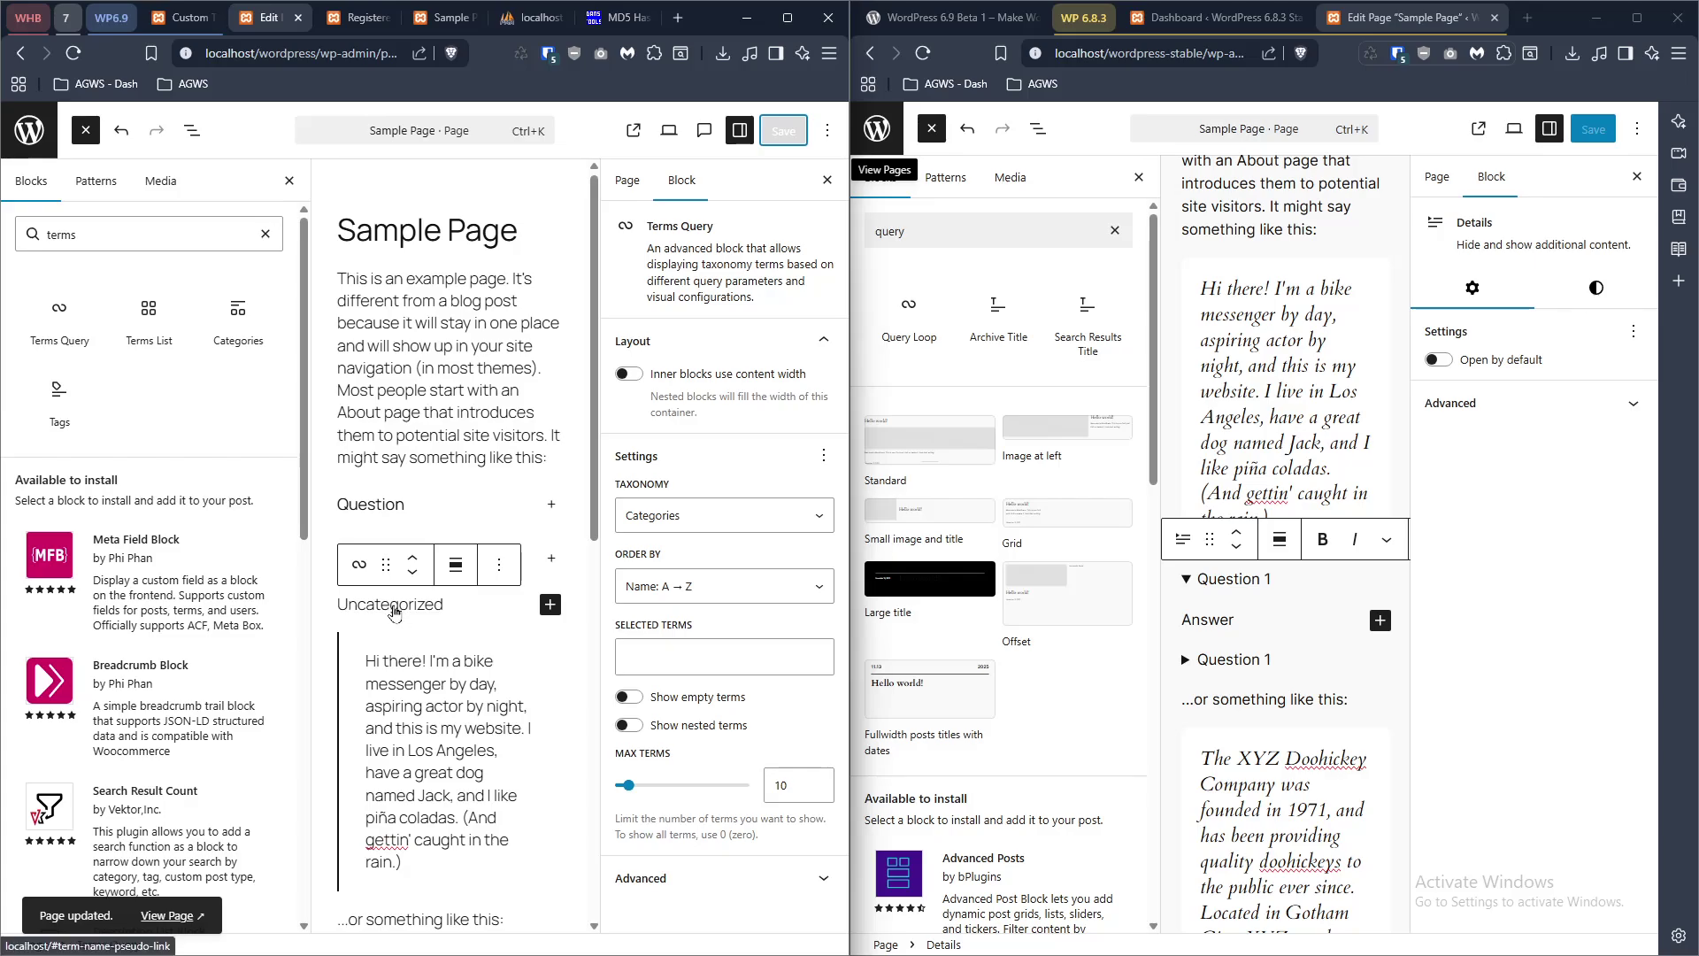
pyautogui.click(461, 637)
pyautogui.scroll(-6, 458, 582)
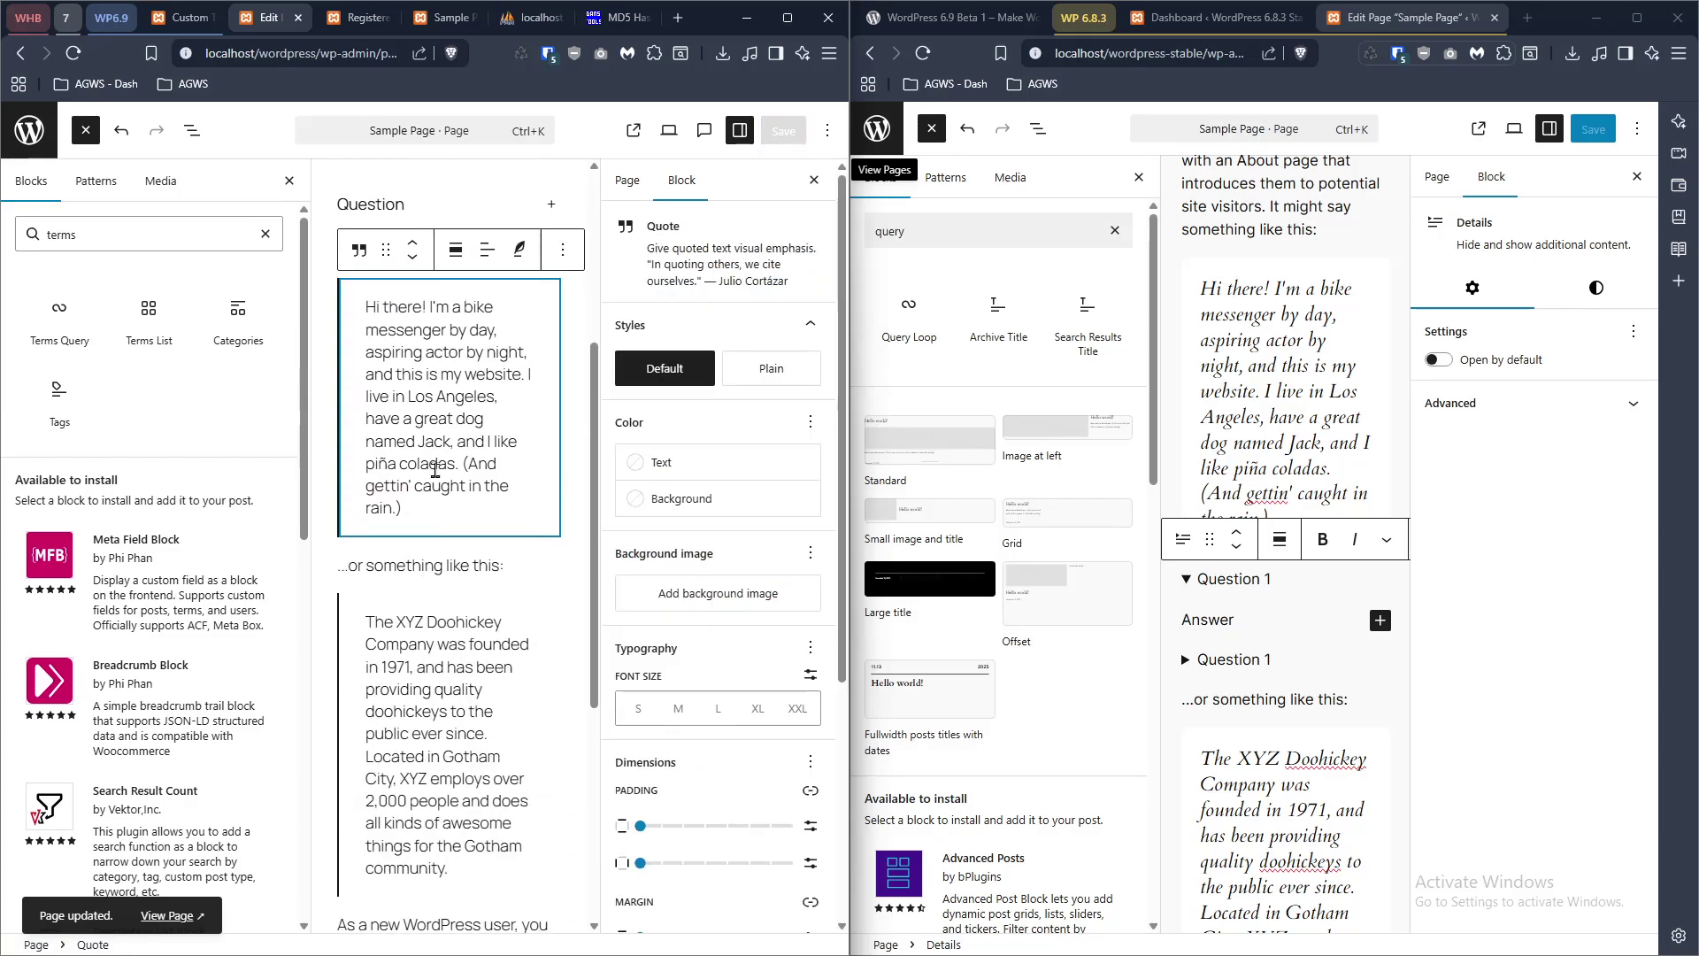
pyautogui.scroll(3, 458, 581)
pyautogui.click(191, 130)
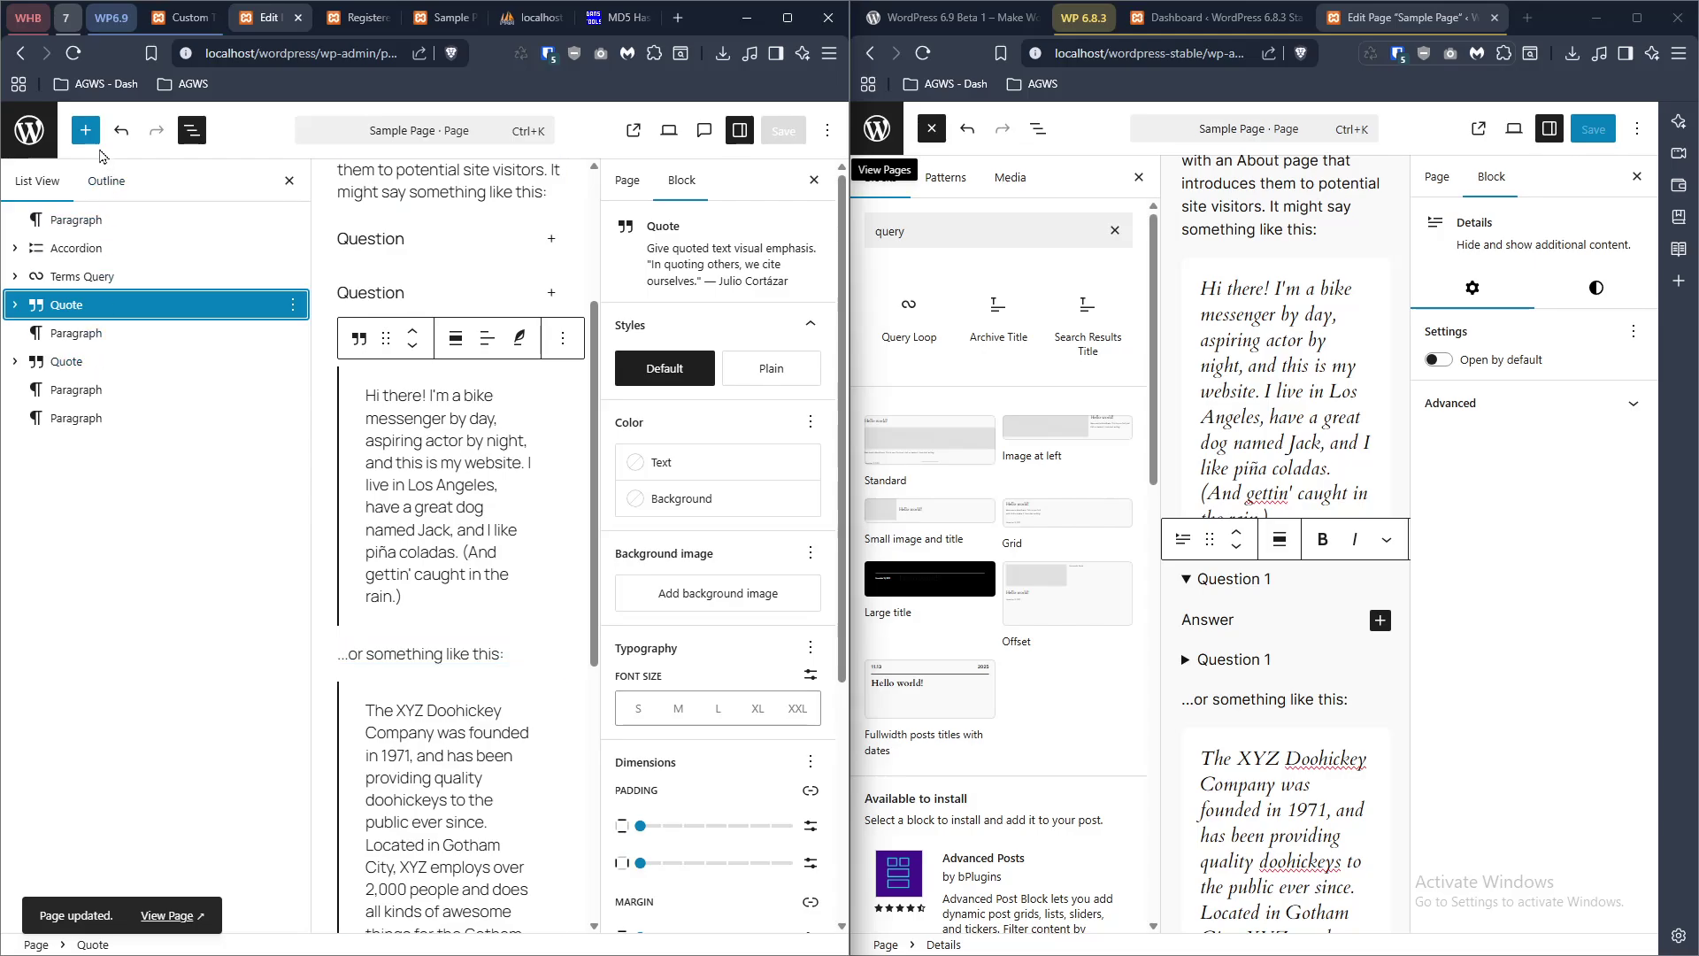
pyautogui.click(84, 283)
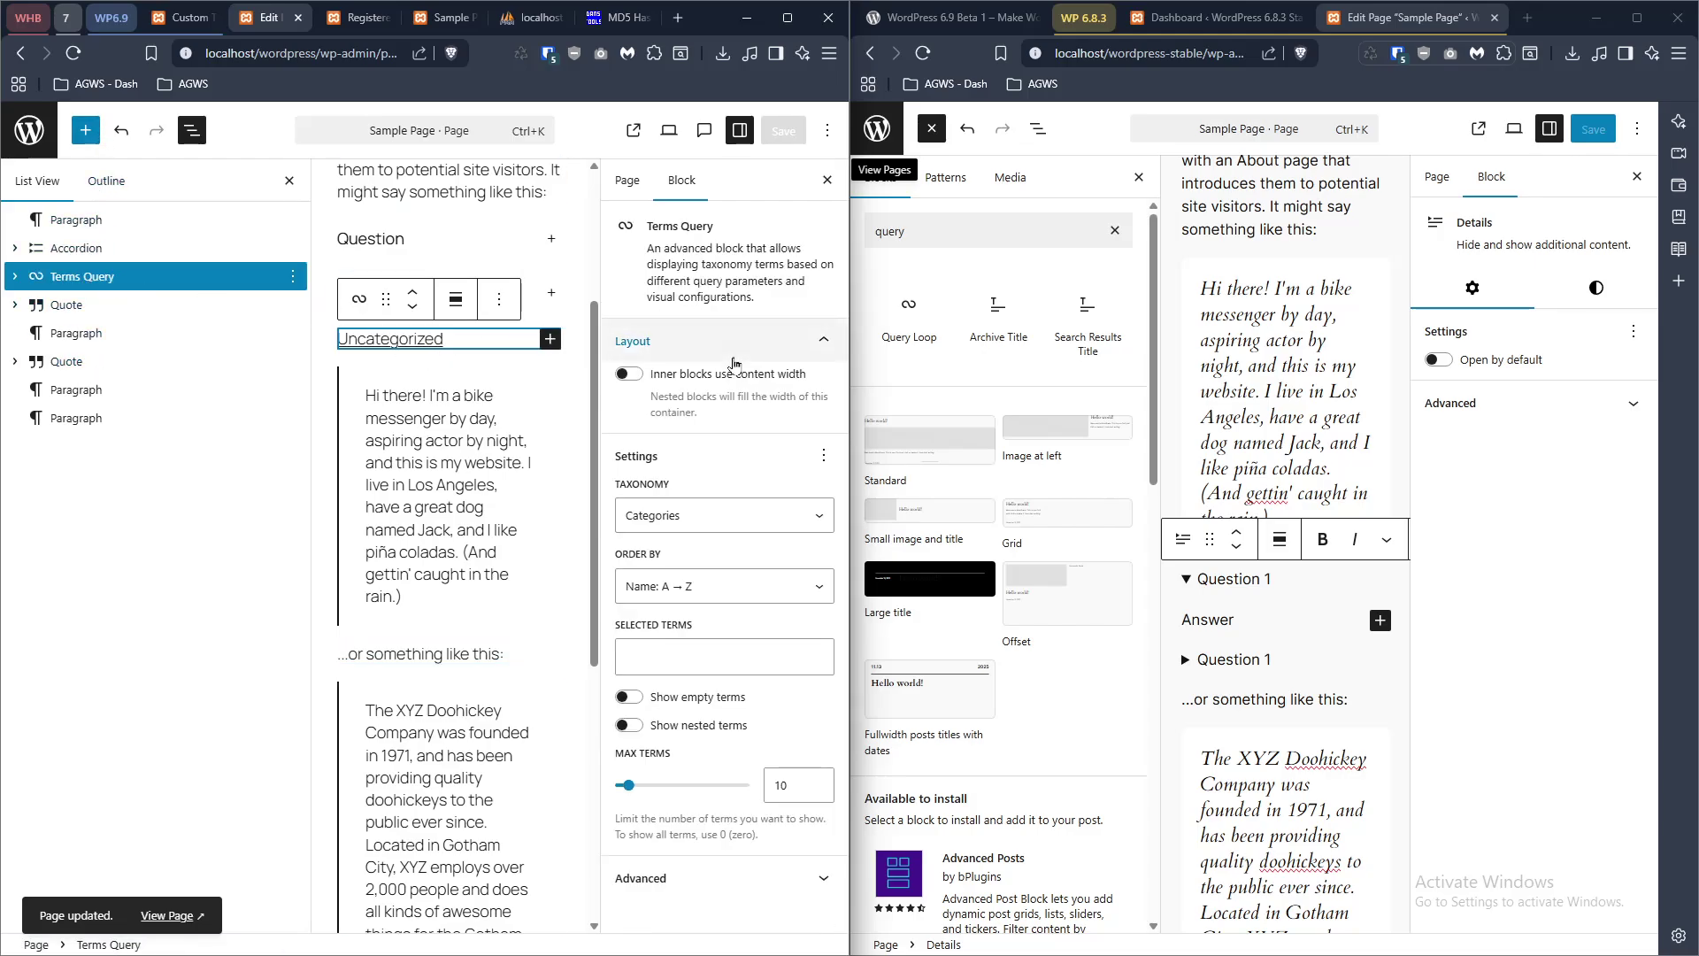
pyautogui.click(699, 513)
pyautogui.click(72, 51)
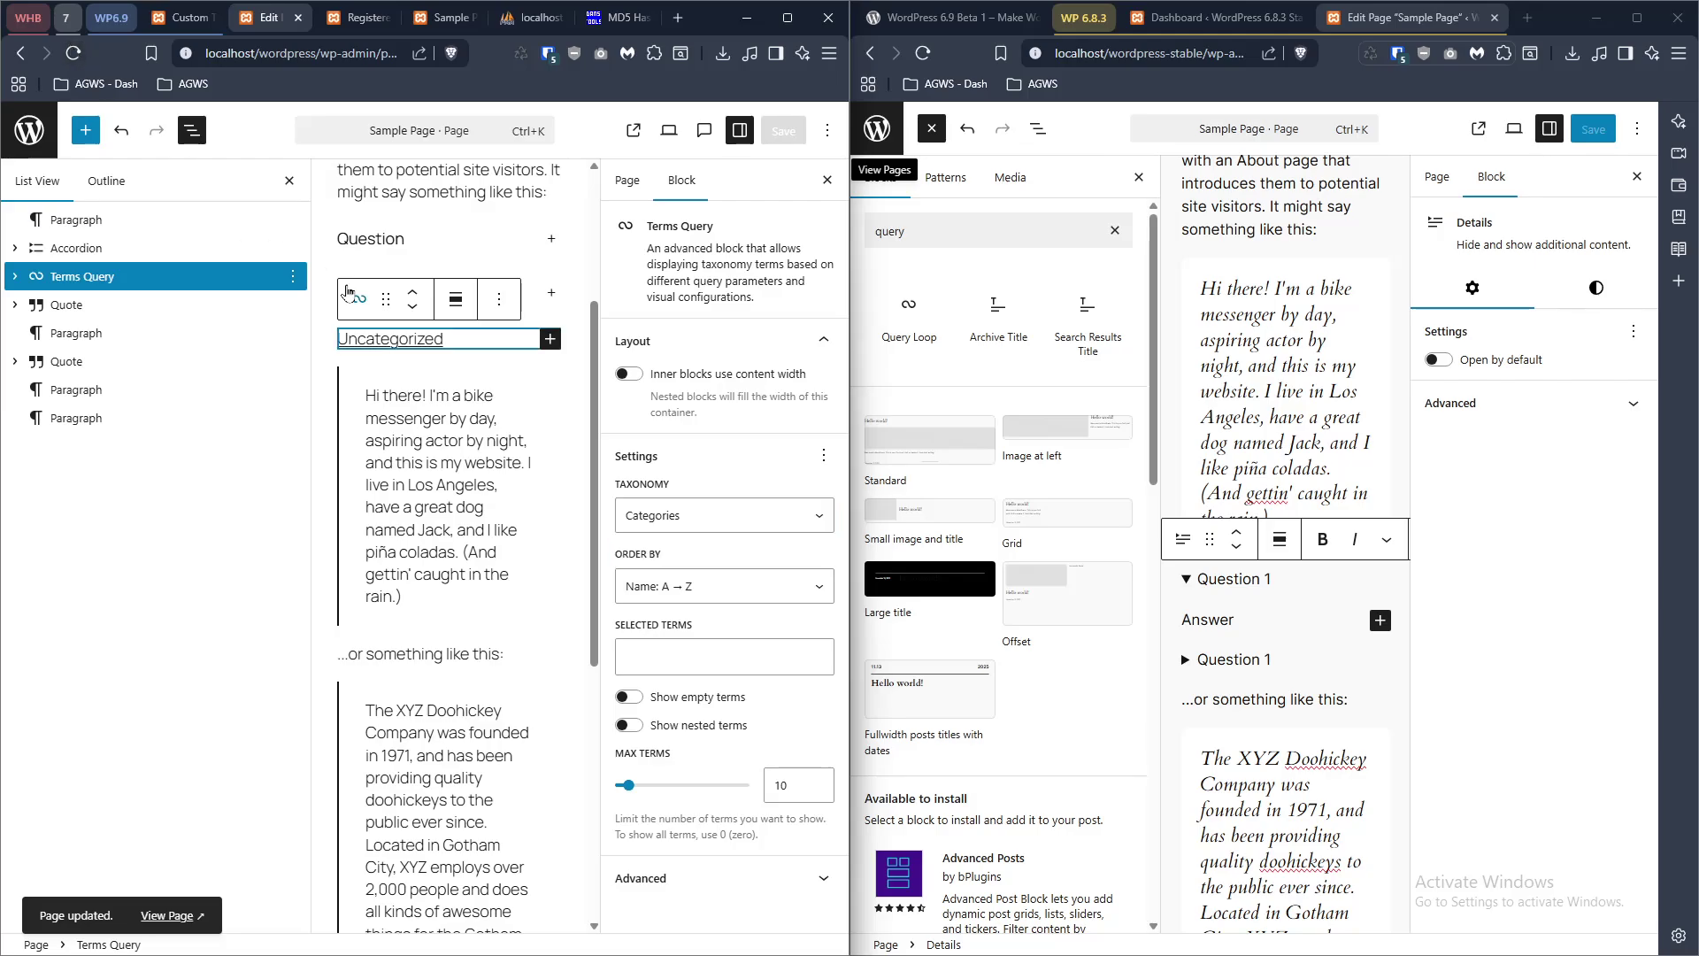
pyautogui.click(73, 54)
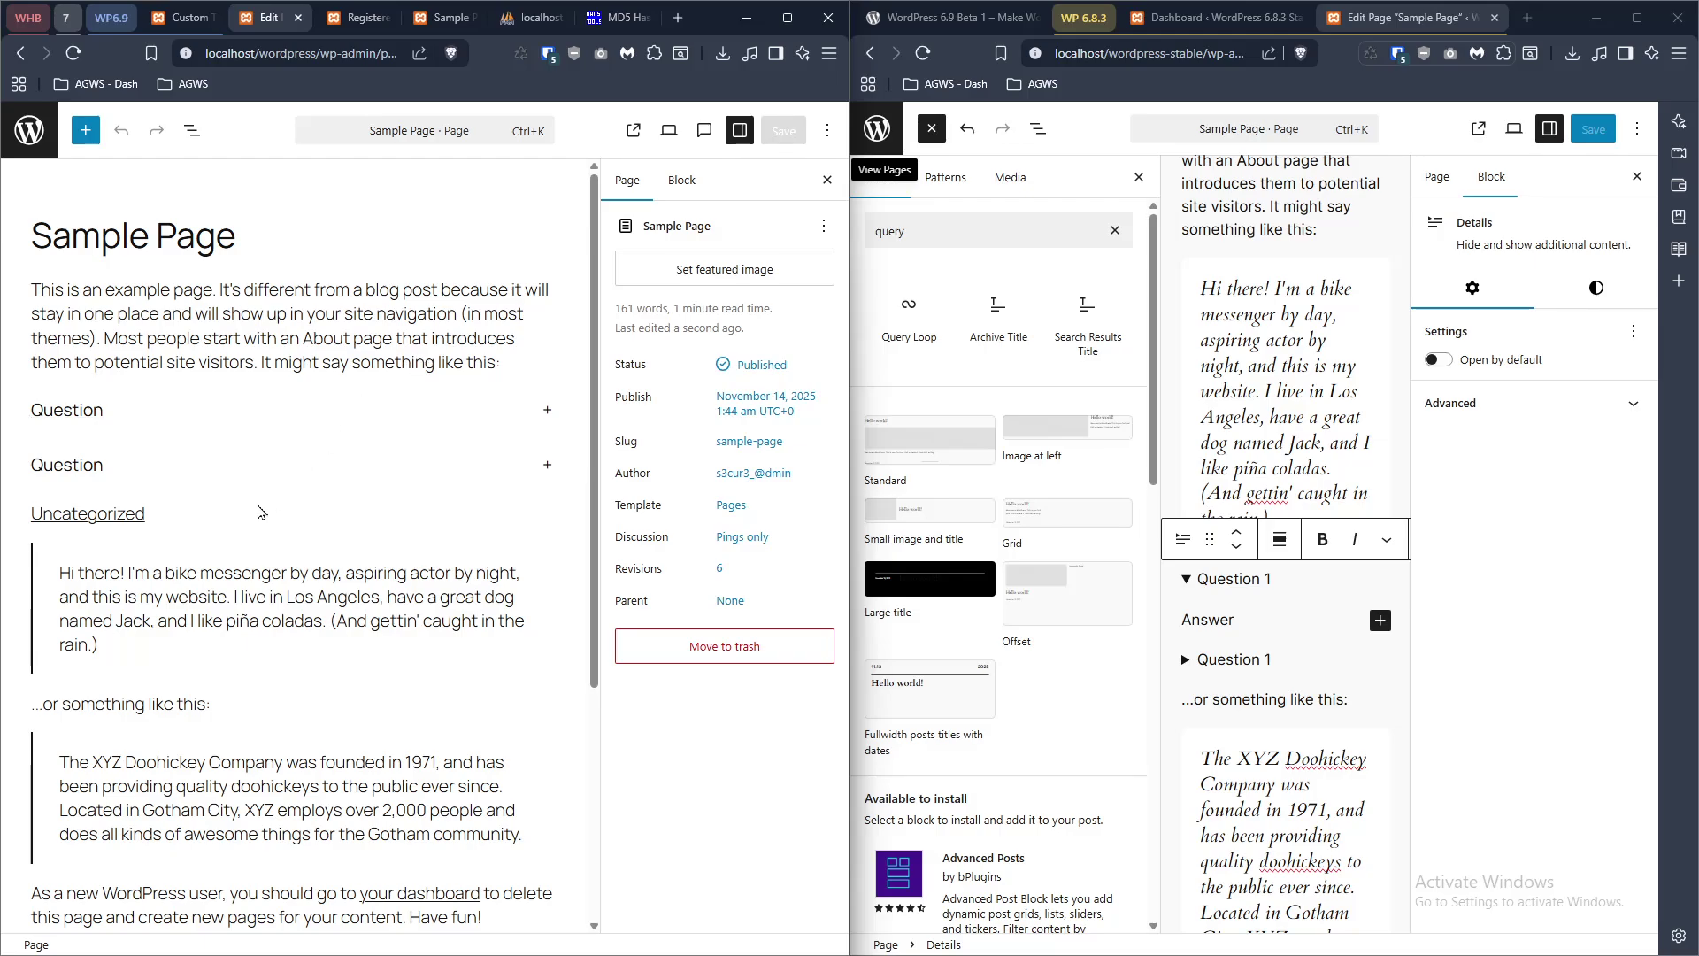
pyautogui.click(217, 508)
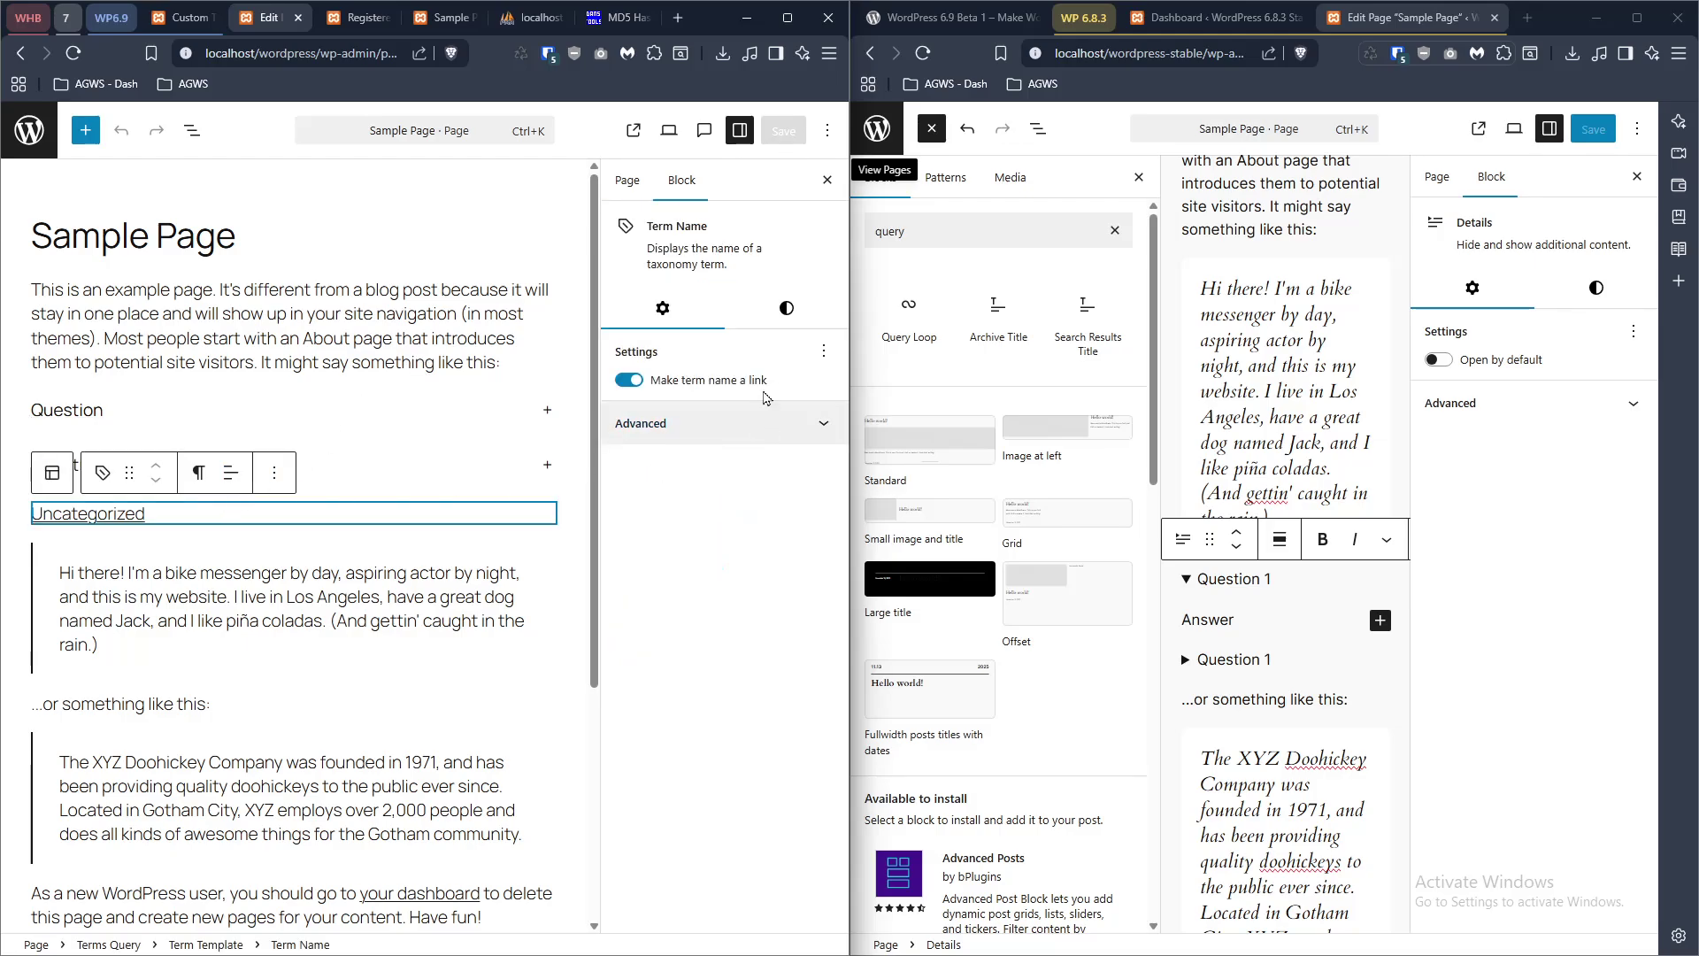
pyautogui.click(158, 390)
pyautogui.scroll(-1, 192, 616)
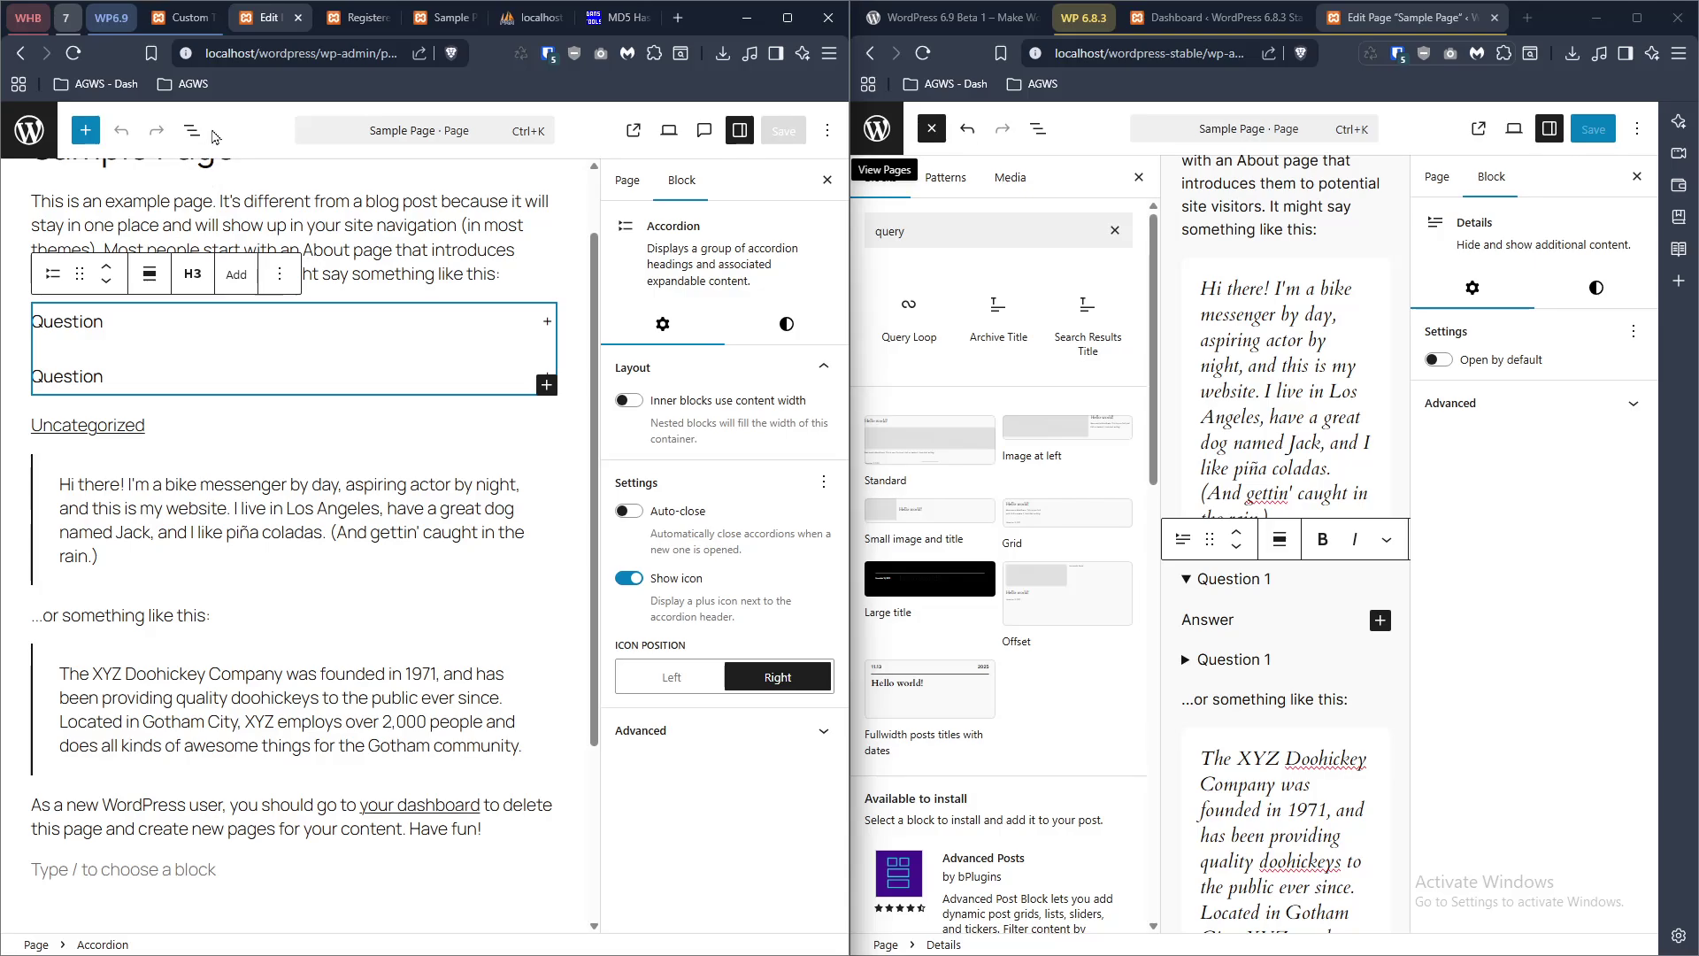
# - Switch the Terms Query taxonomy to Ships and save, then drag a Query Loop into 6.8.3
pyautogui.click(191, 130)
pyautogui.click(102, 277)
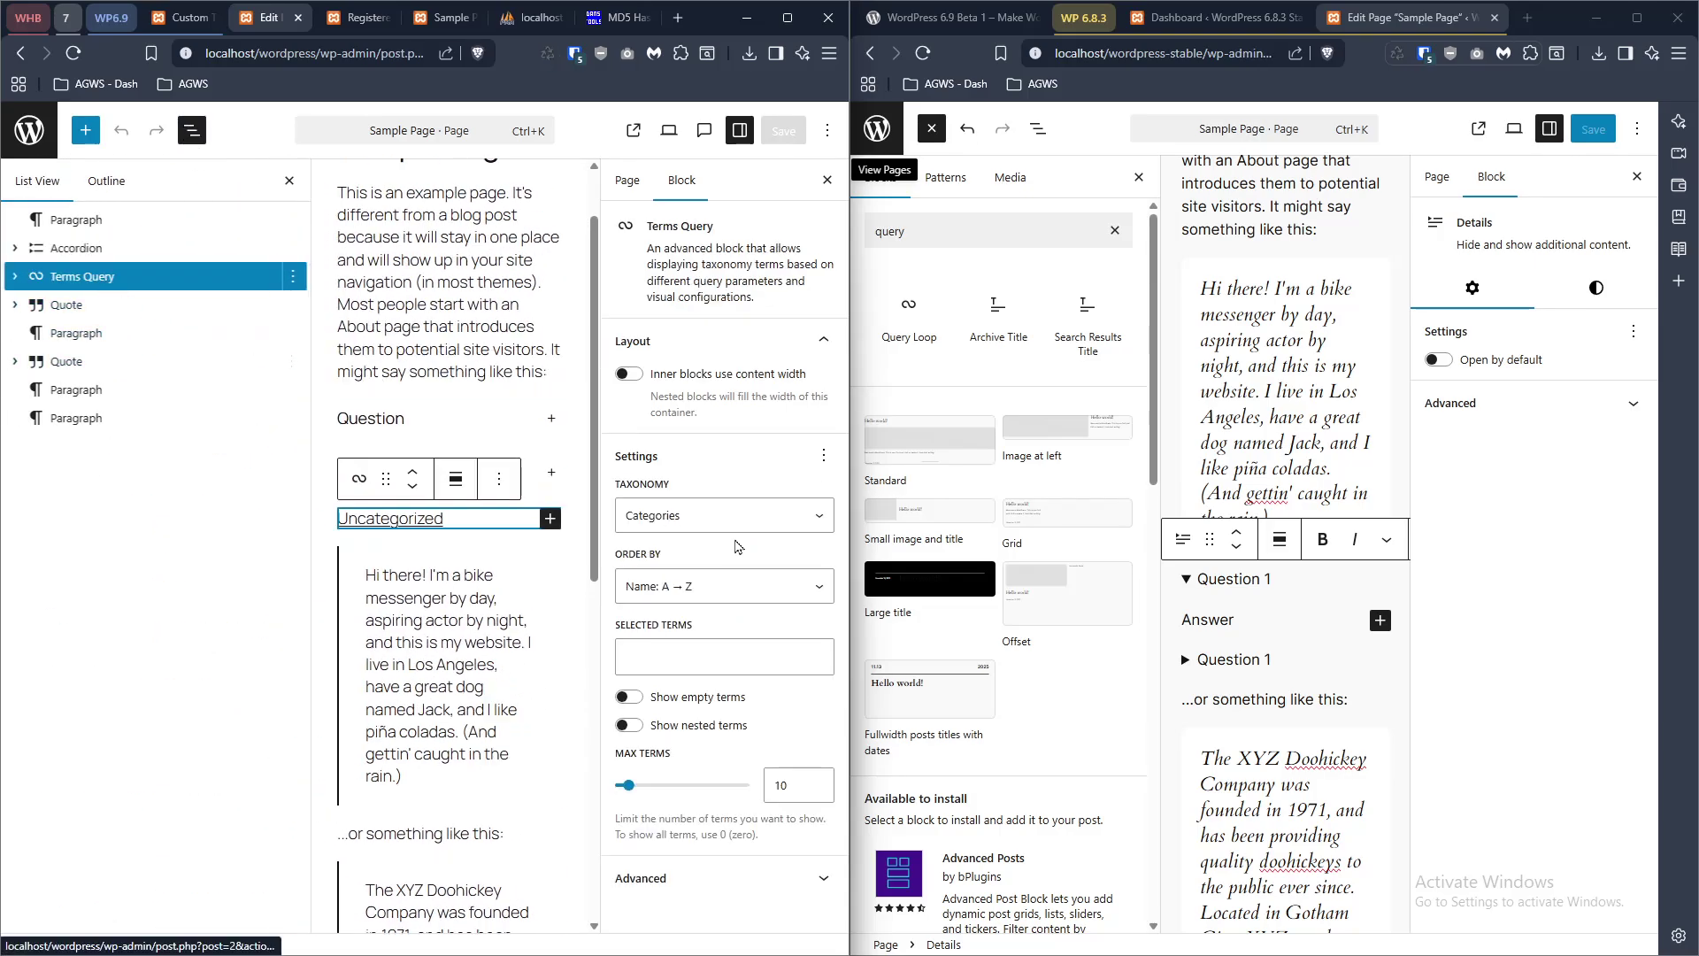
pyautogui.click(681, 518)
pyautogui.click(677, 589)
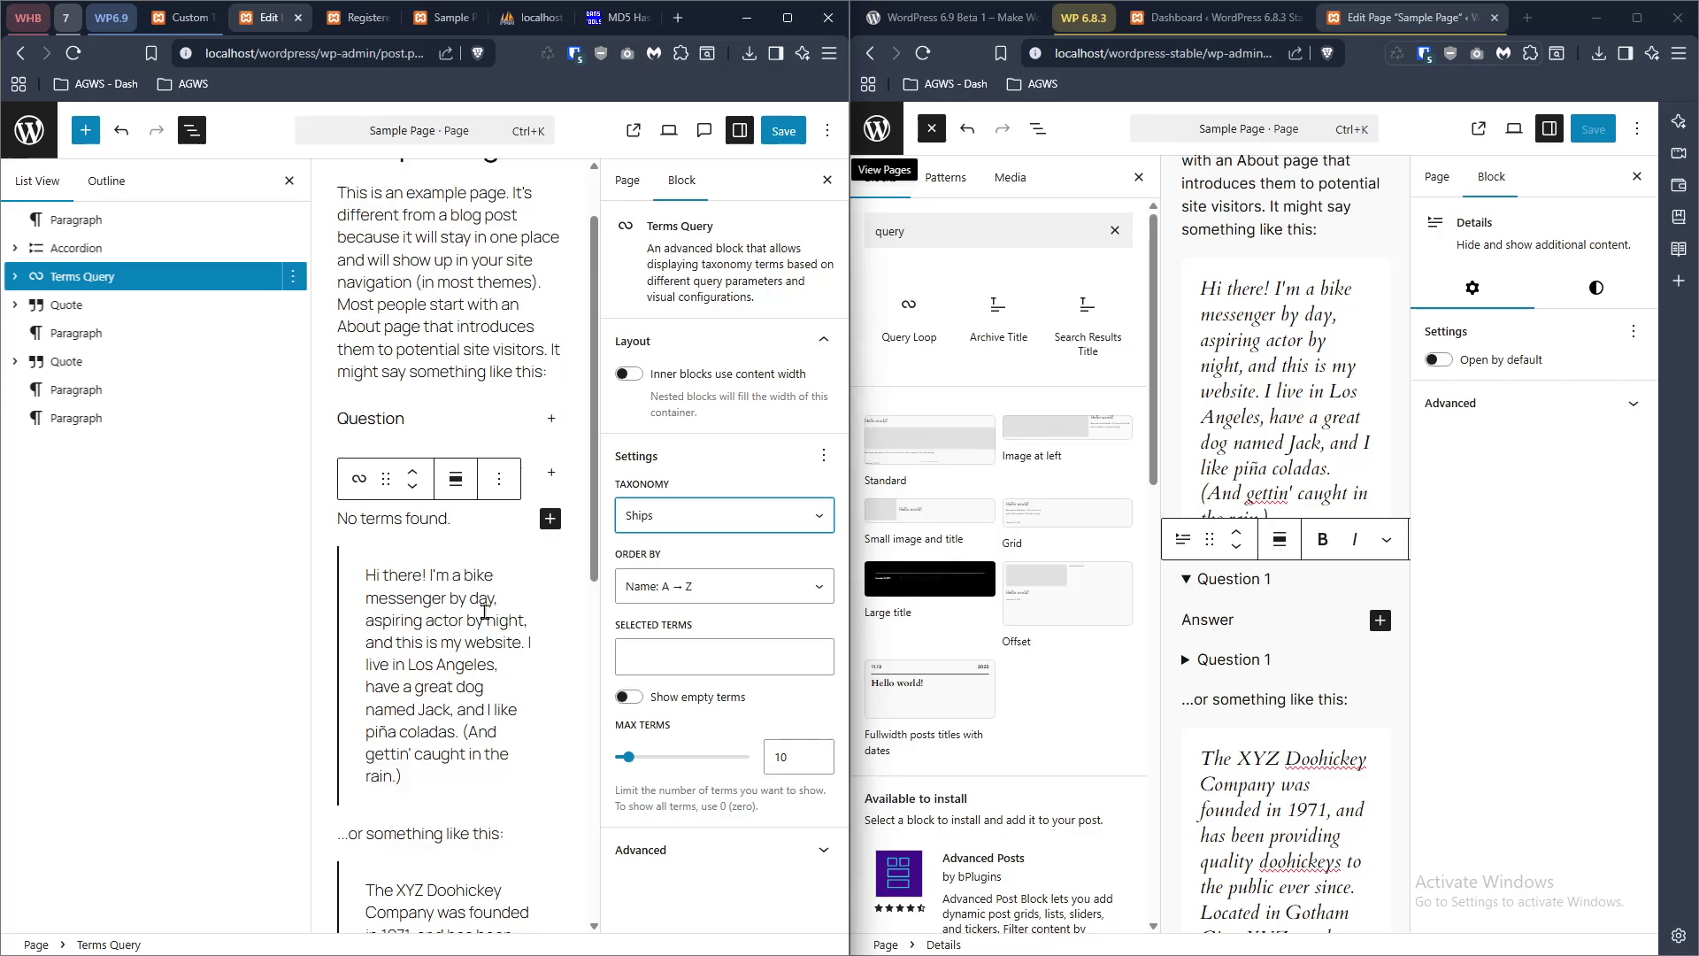
pyautogui.click(783, 130)
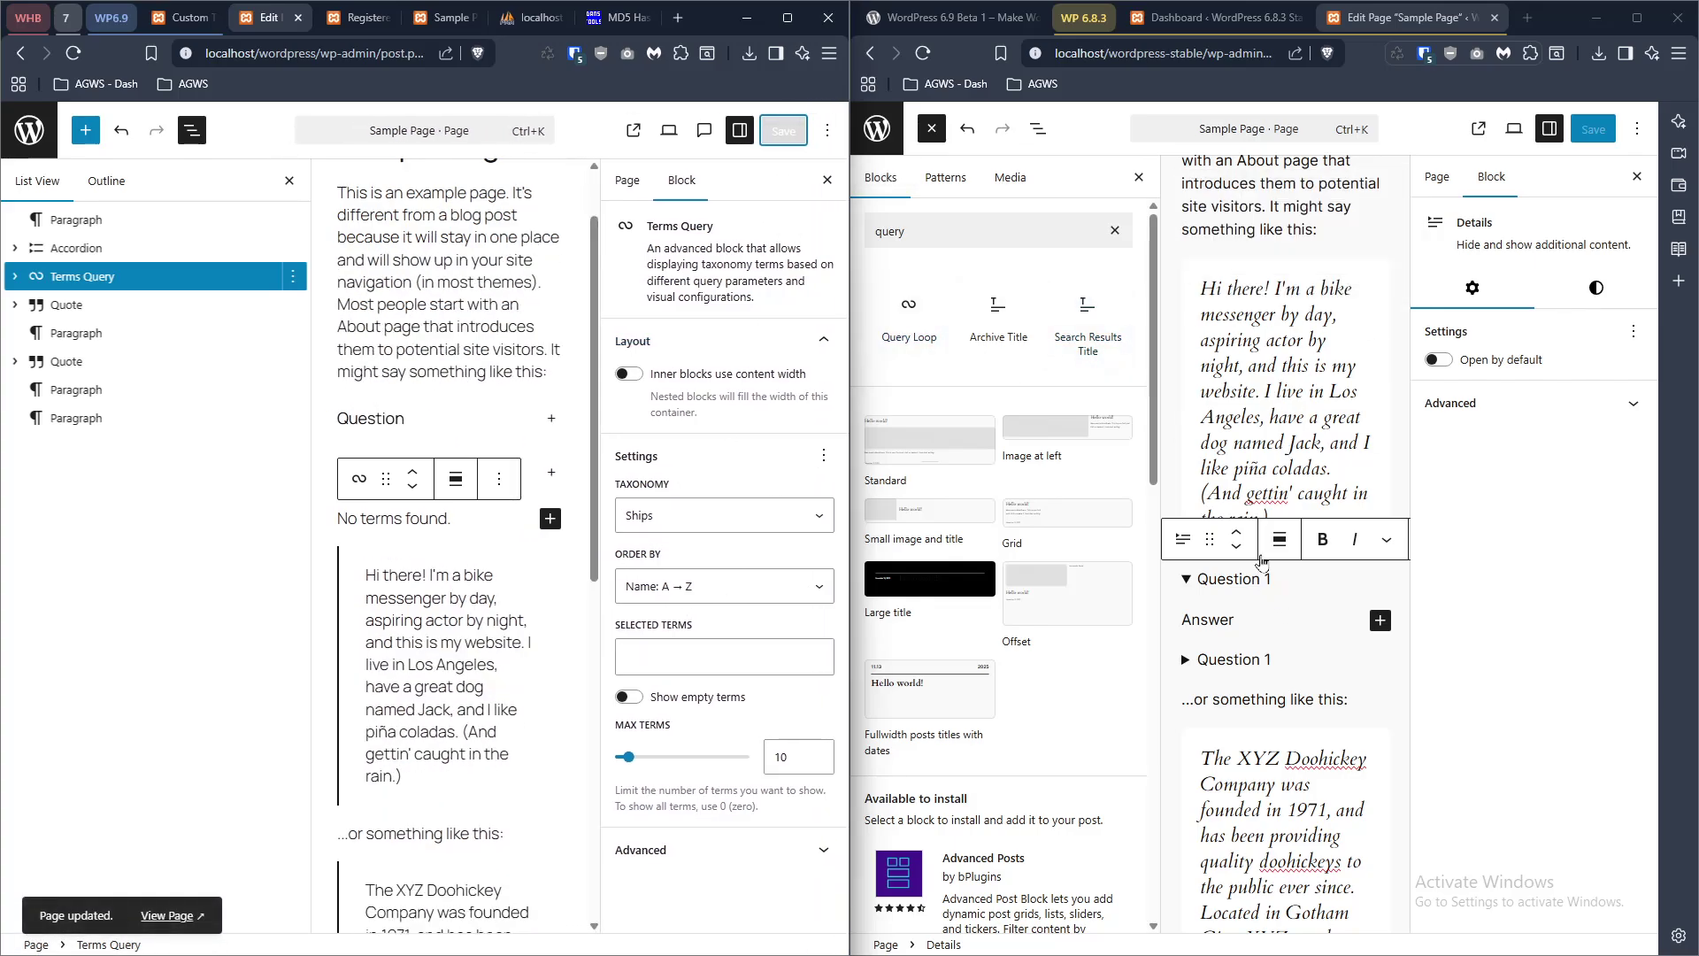
pyautogui.moveTo(909, 314); pyautogui.dragTo(1265, 263)
# - Insert the Standard Query Loop pattern with a Custom query set to the Post type
pyautogui.click(1262, 334)
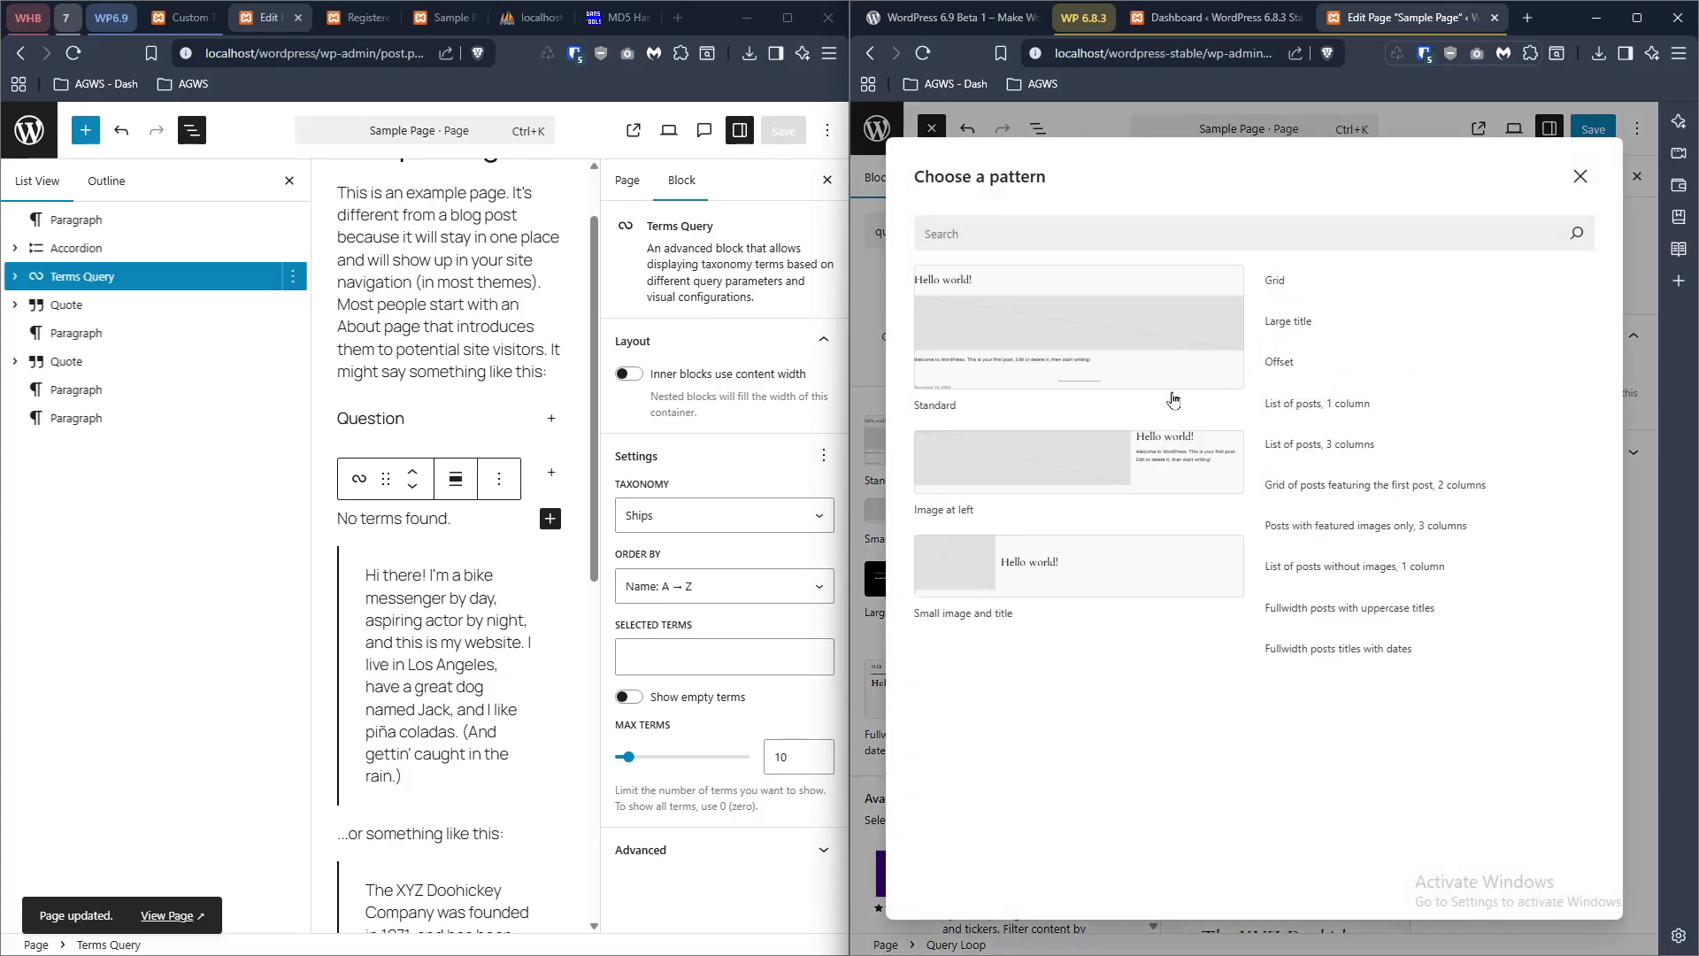
pyautogui.click(1081, 310)
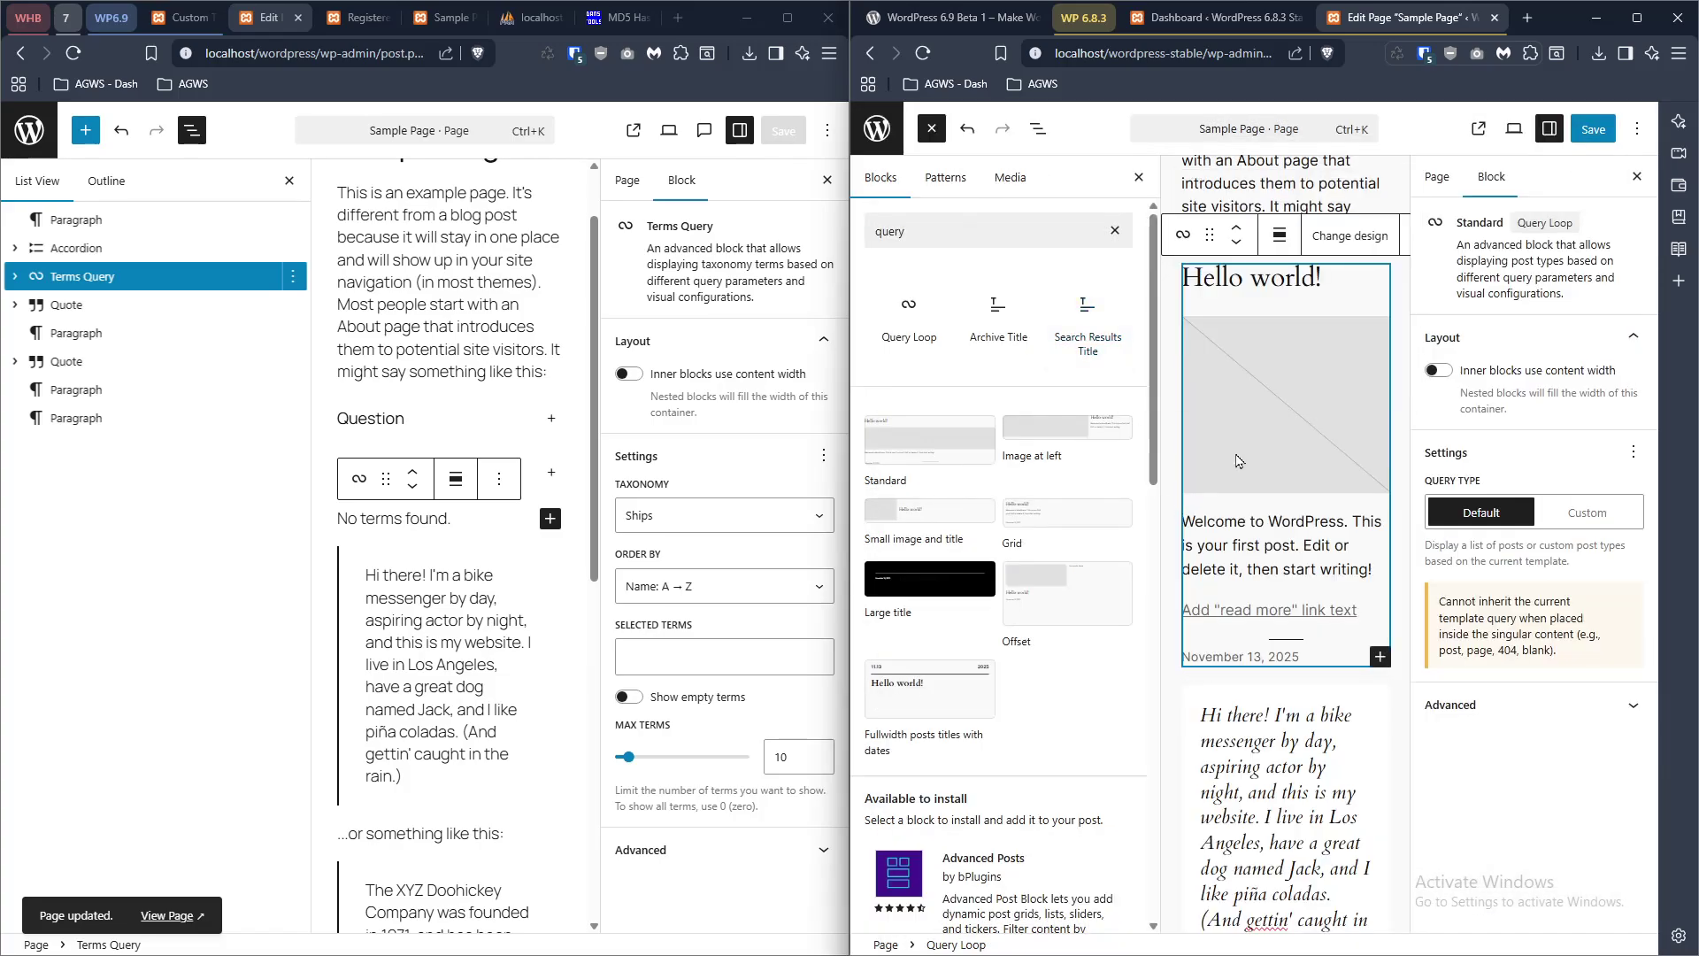
pyautogui.click(1571, 516)
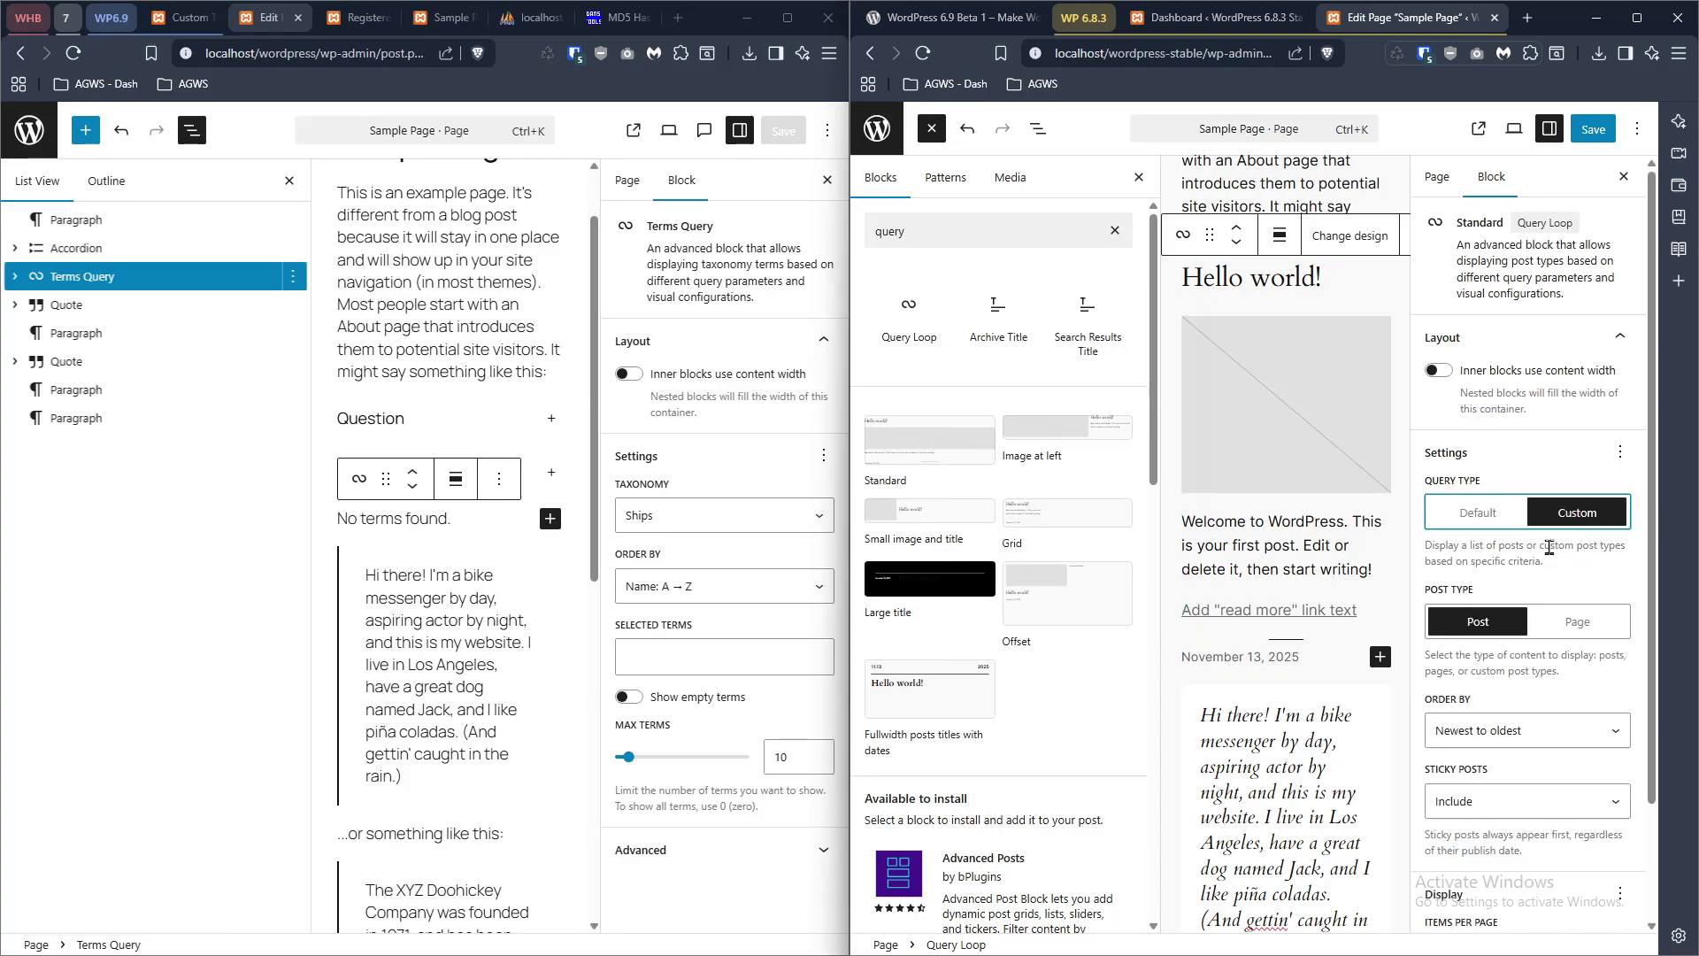
pyautogui.scroll(-2, 1532, 601)
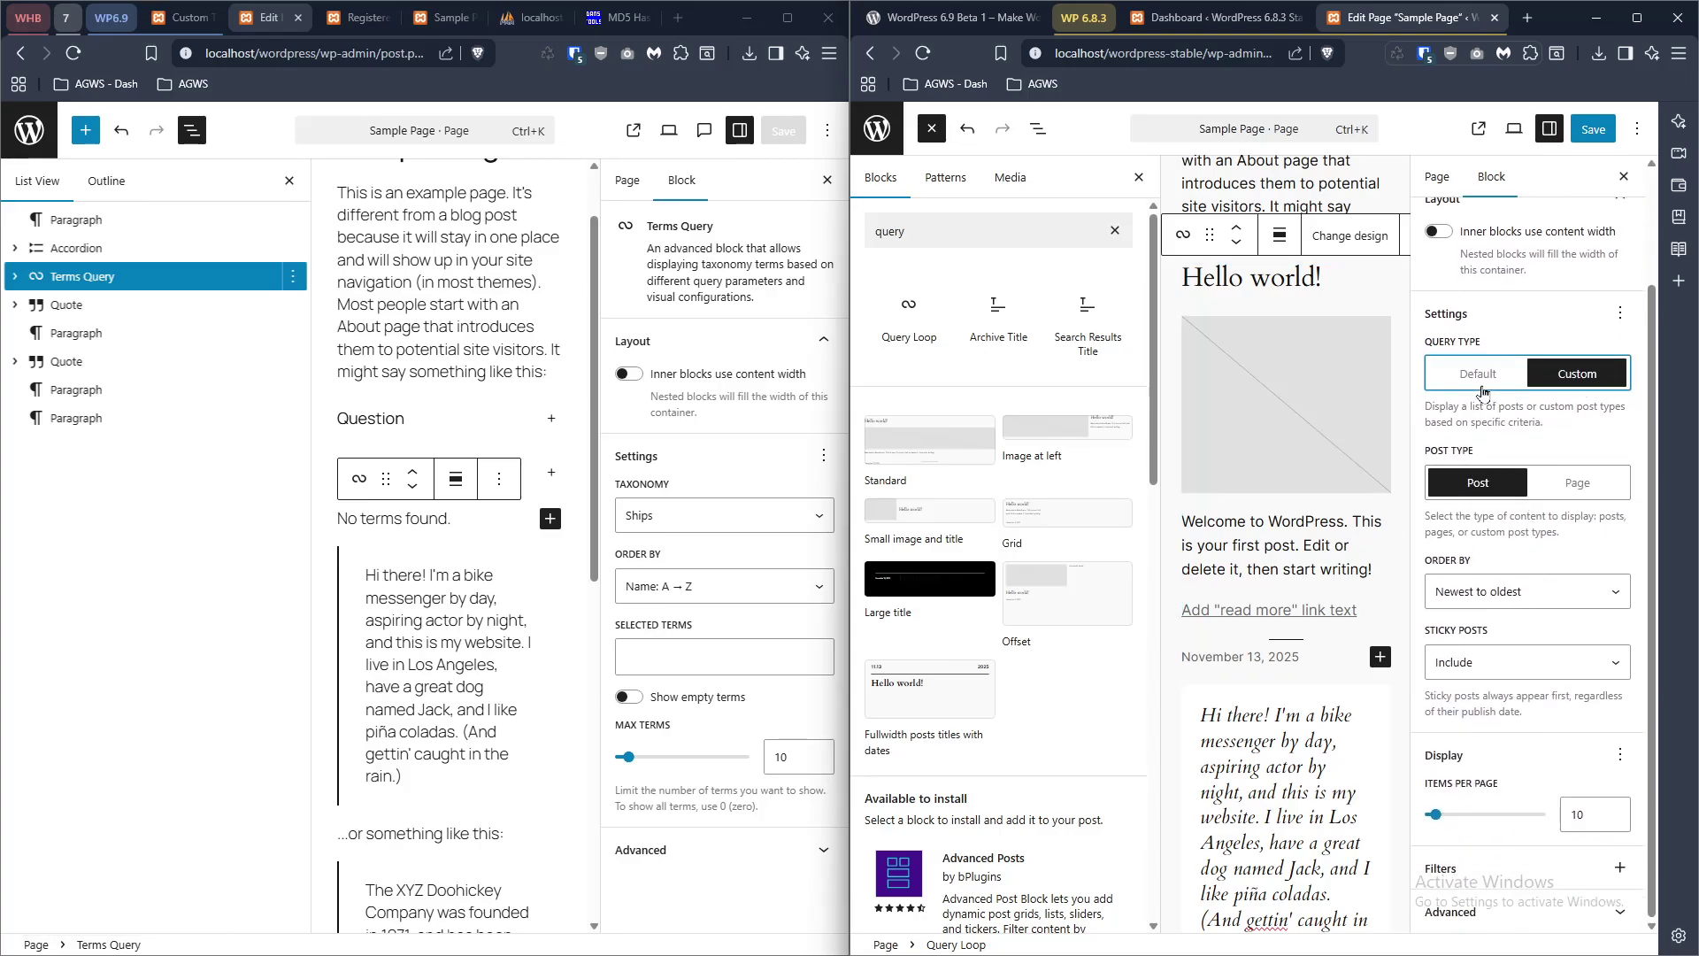
pyautogui.click(1559, 485)
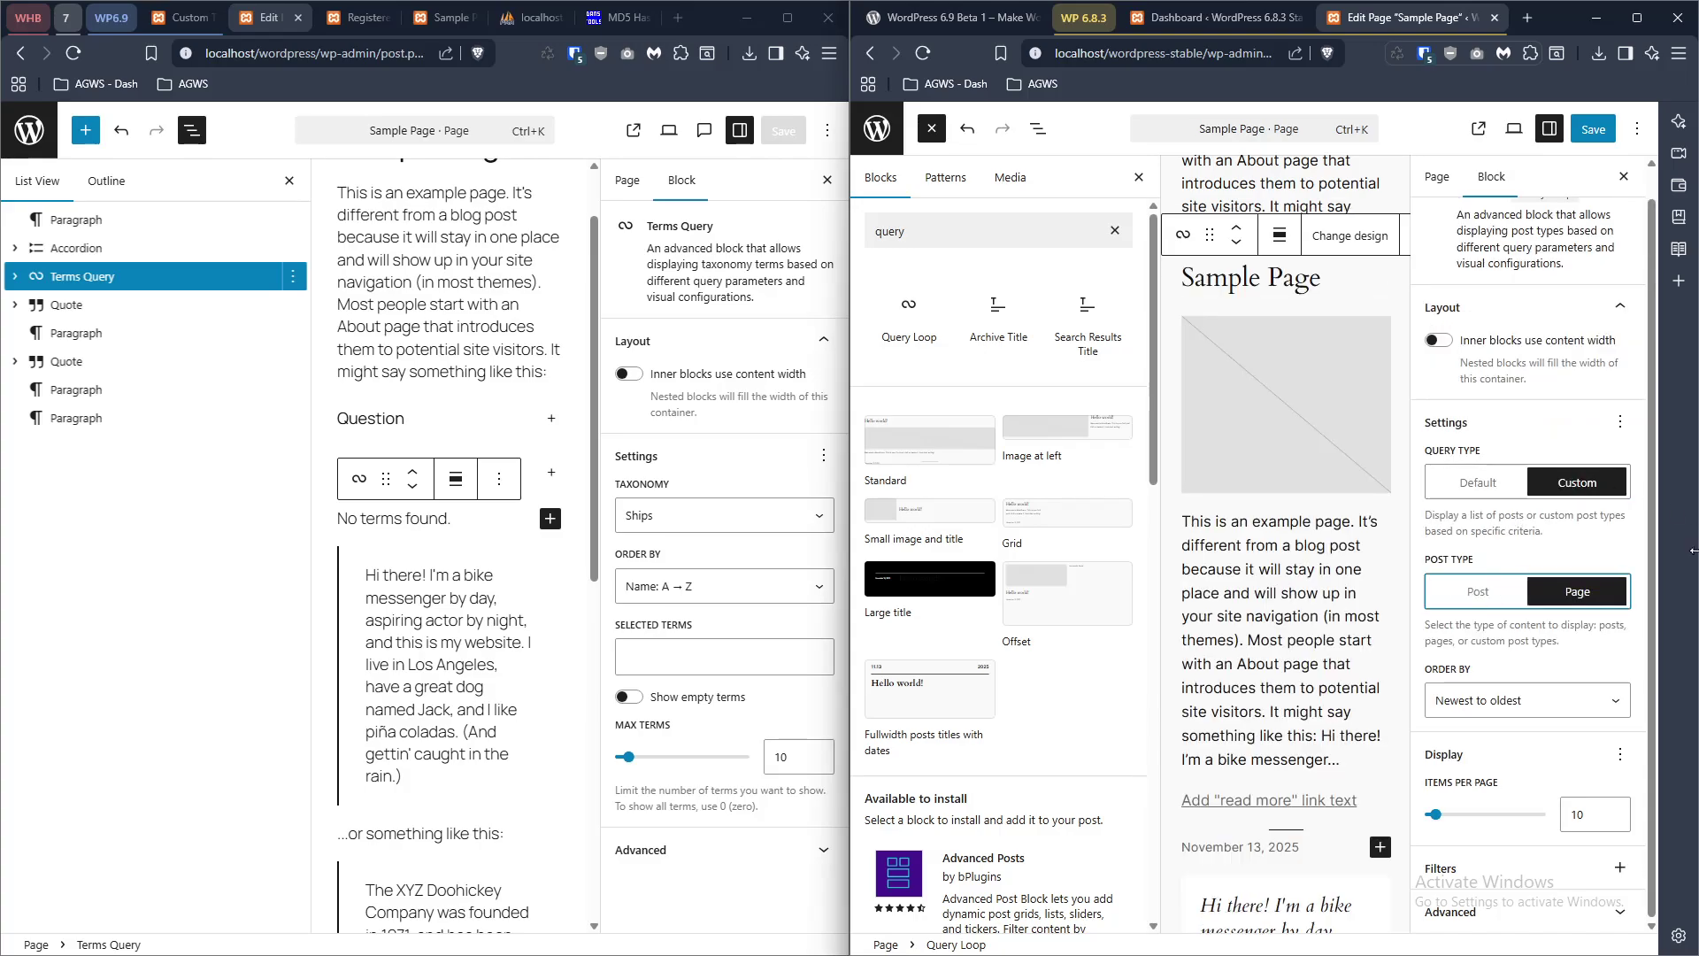
pyautogui.click(1495, 591)
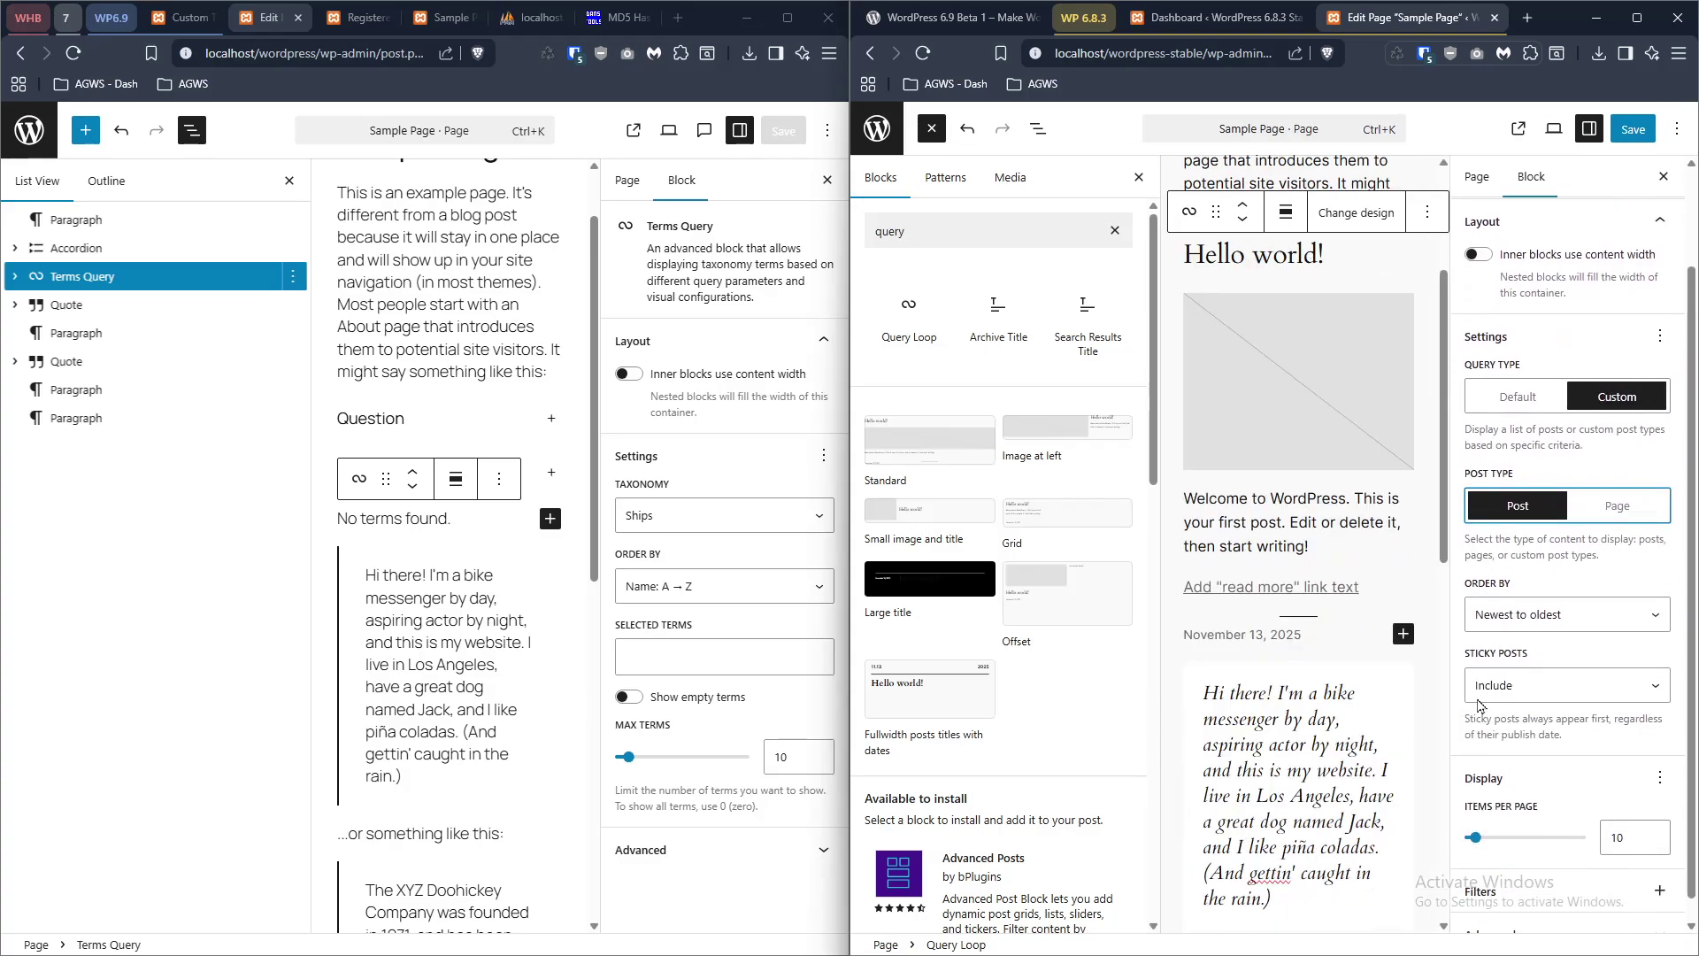
# - Open and scroll the WordPress 6.9 Beta 1 release notes
pyautogui.scroll(2, 1543, 787)
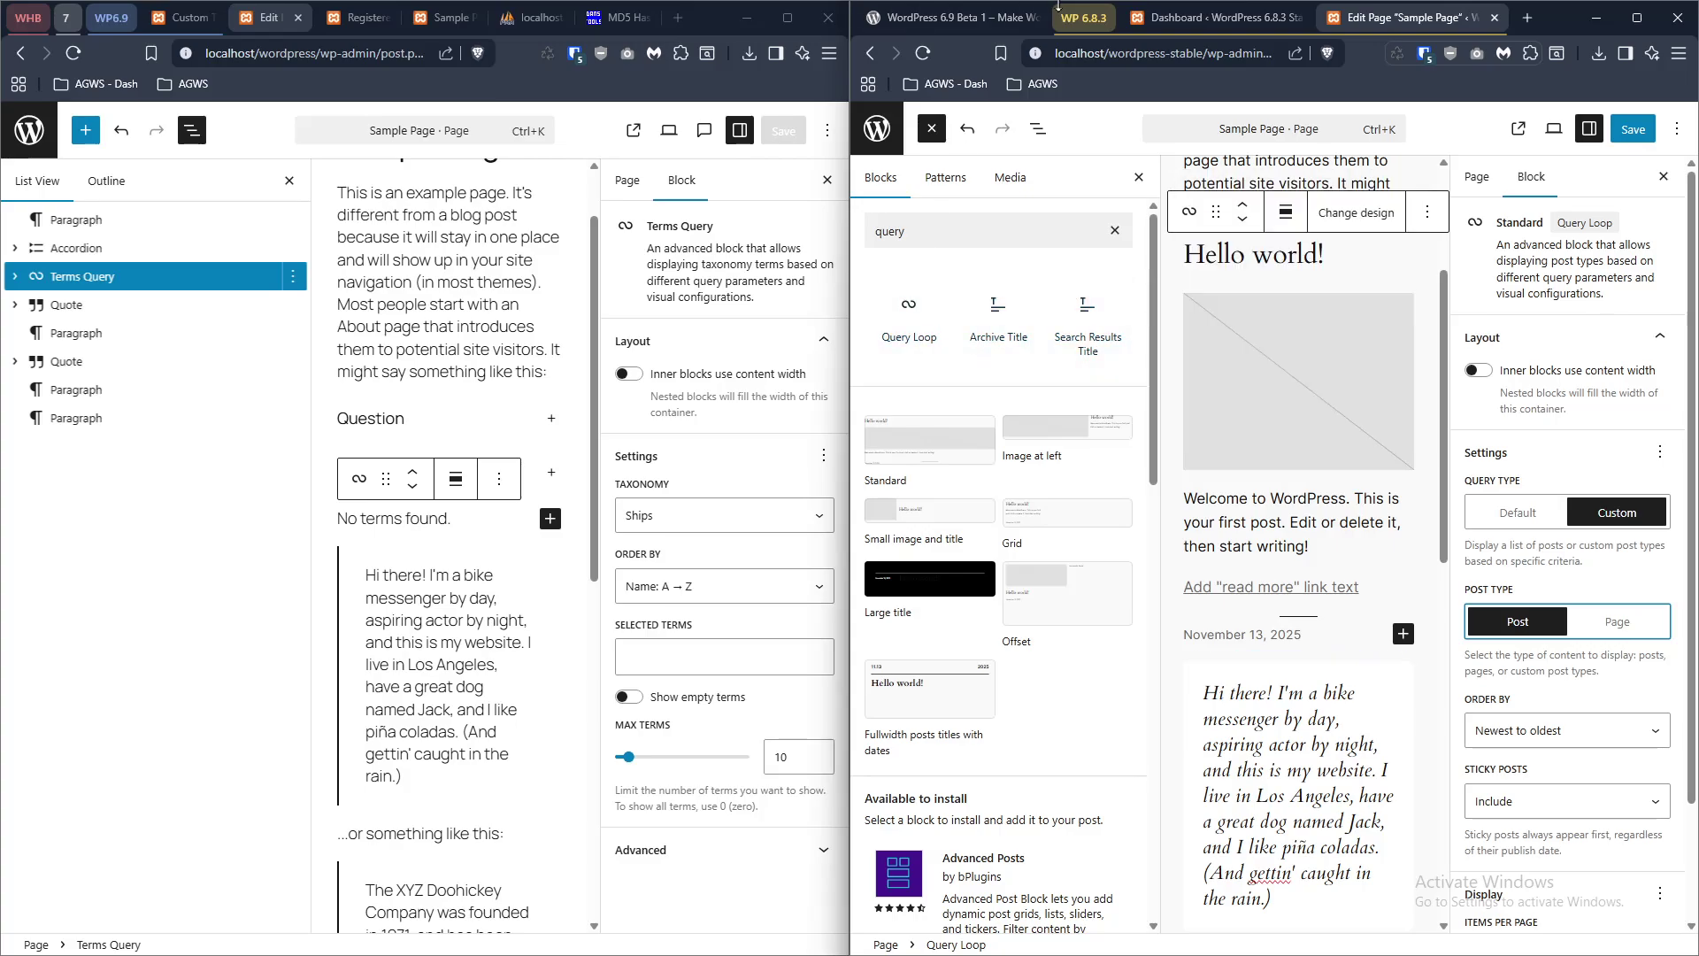
pyautogui.click(990, 12)
pyautogui.scroll(-1, 1161, 651)
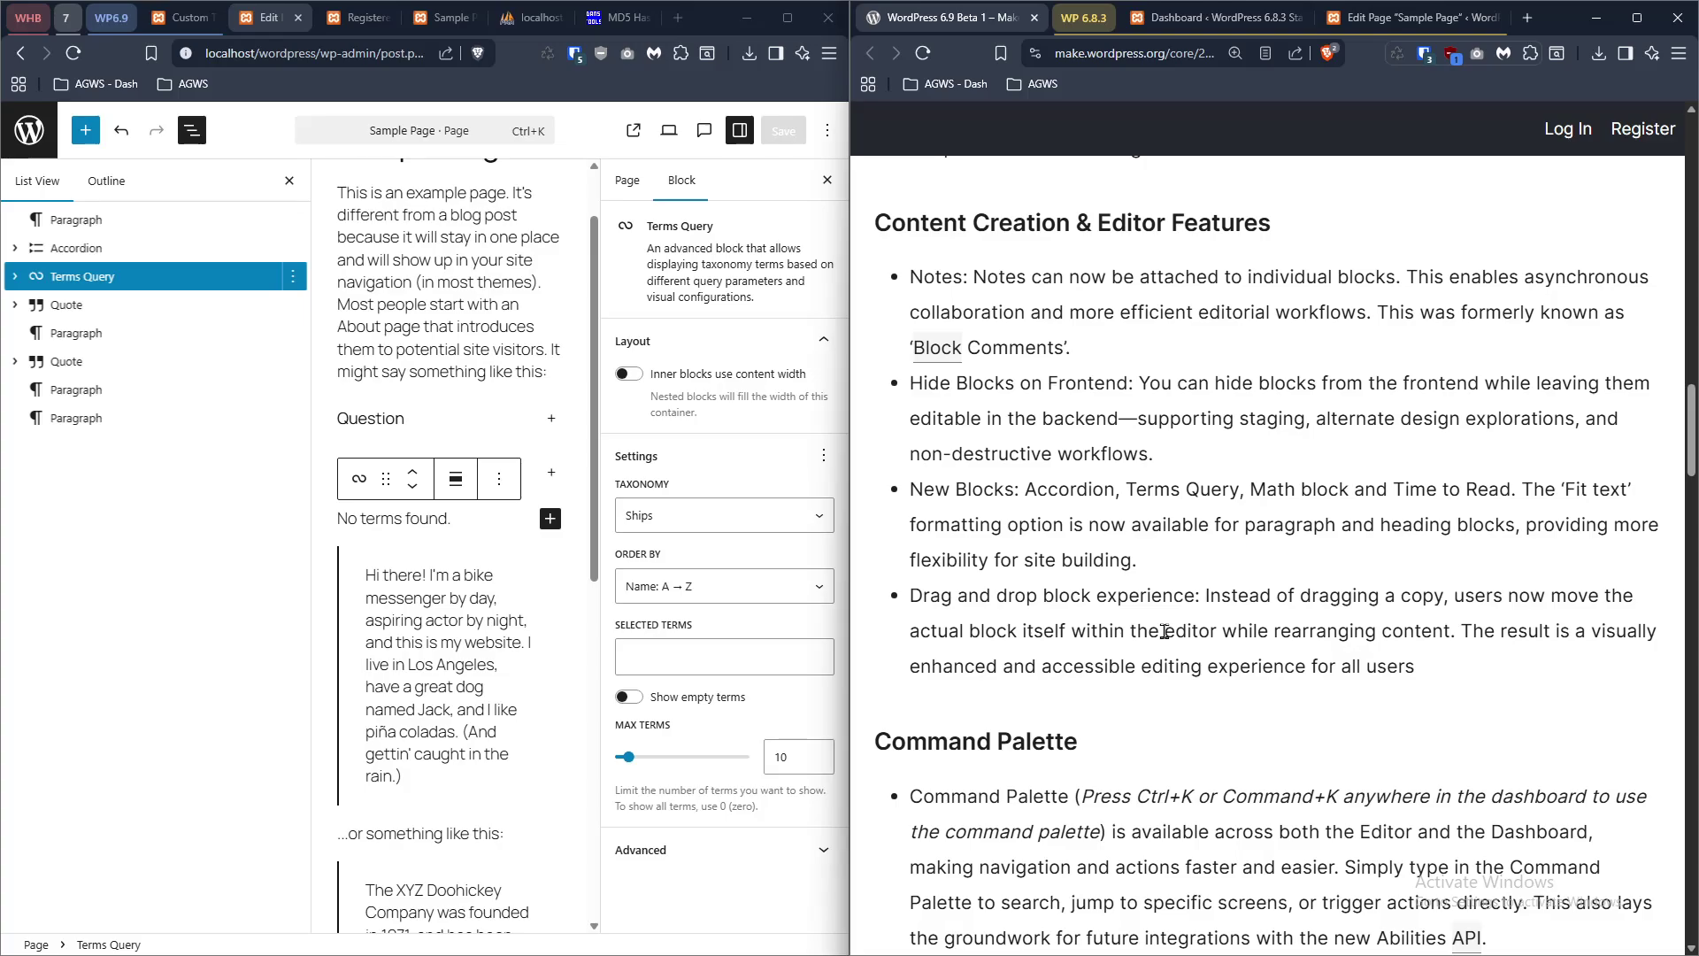
# - Scroll the release notes, then go via the 6.8.3 Dashboard tab to the Sample Page editor
pyautogui.scroll(-2, 1345, 624)
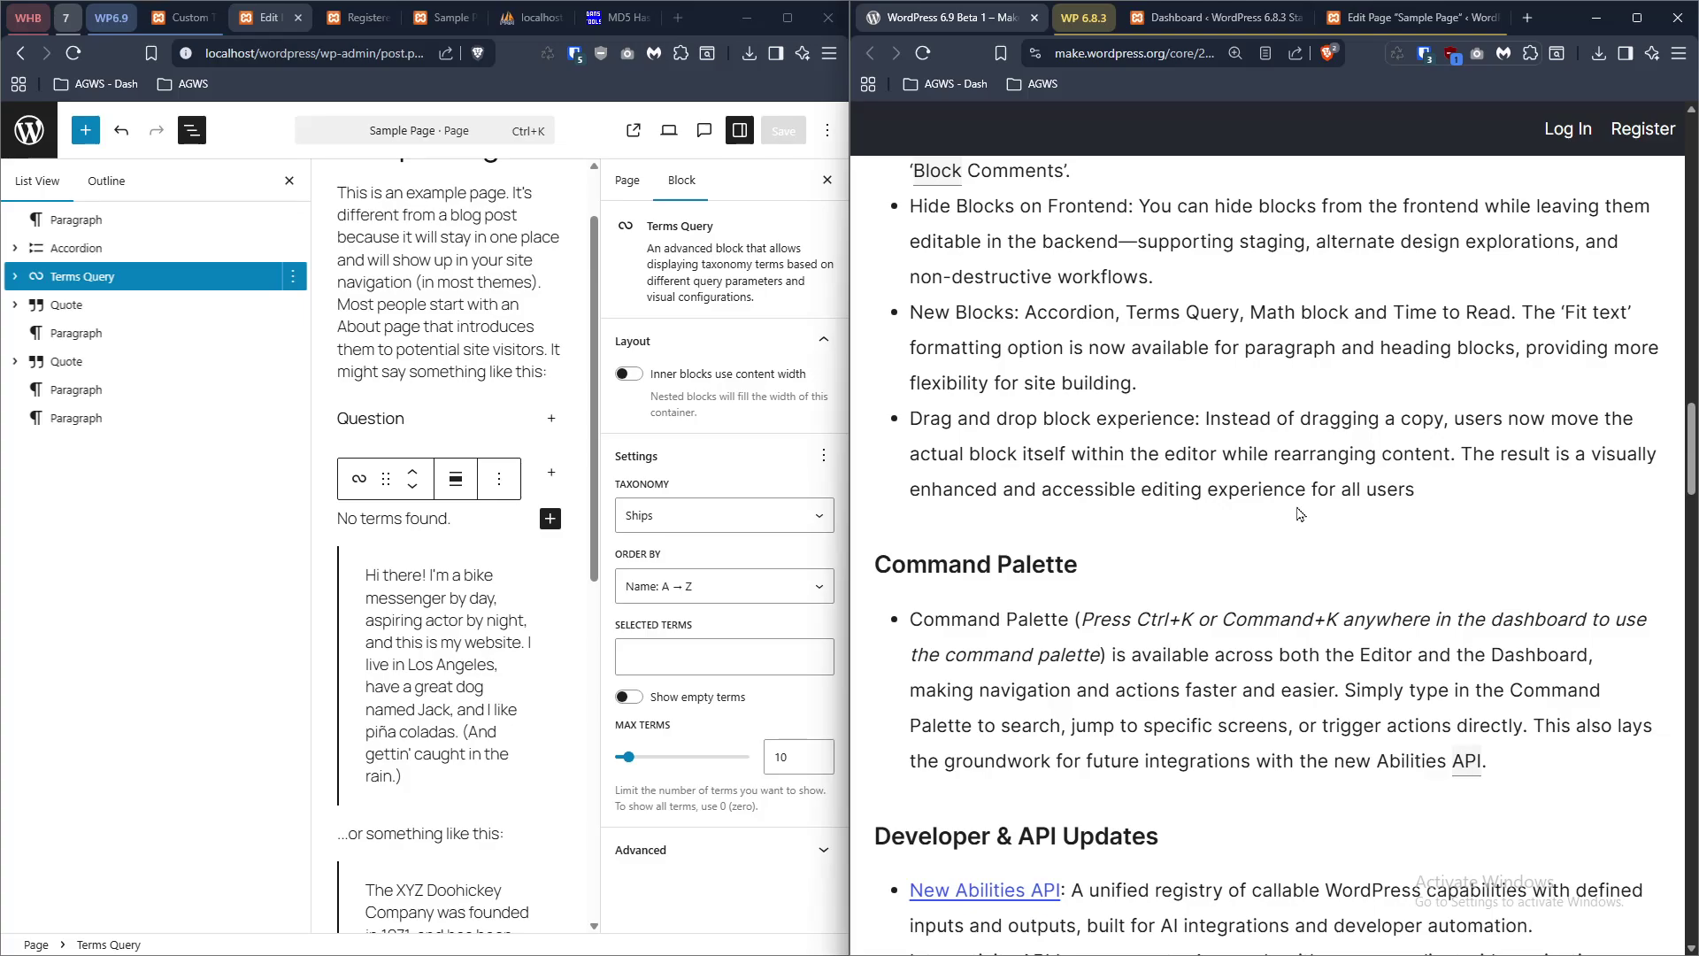
pyautogui.click(1221, 18)
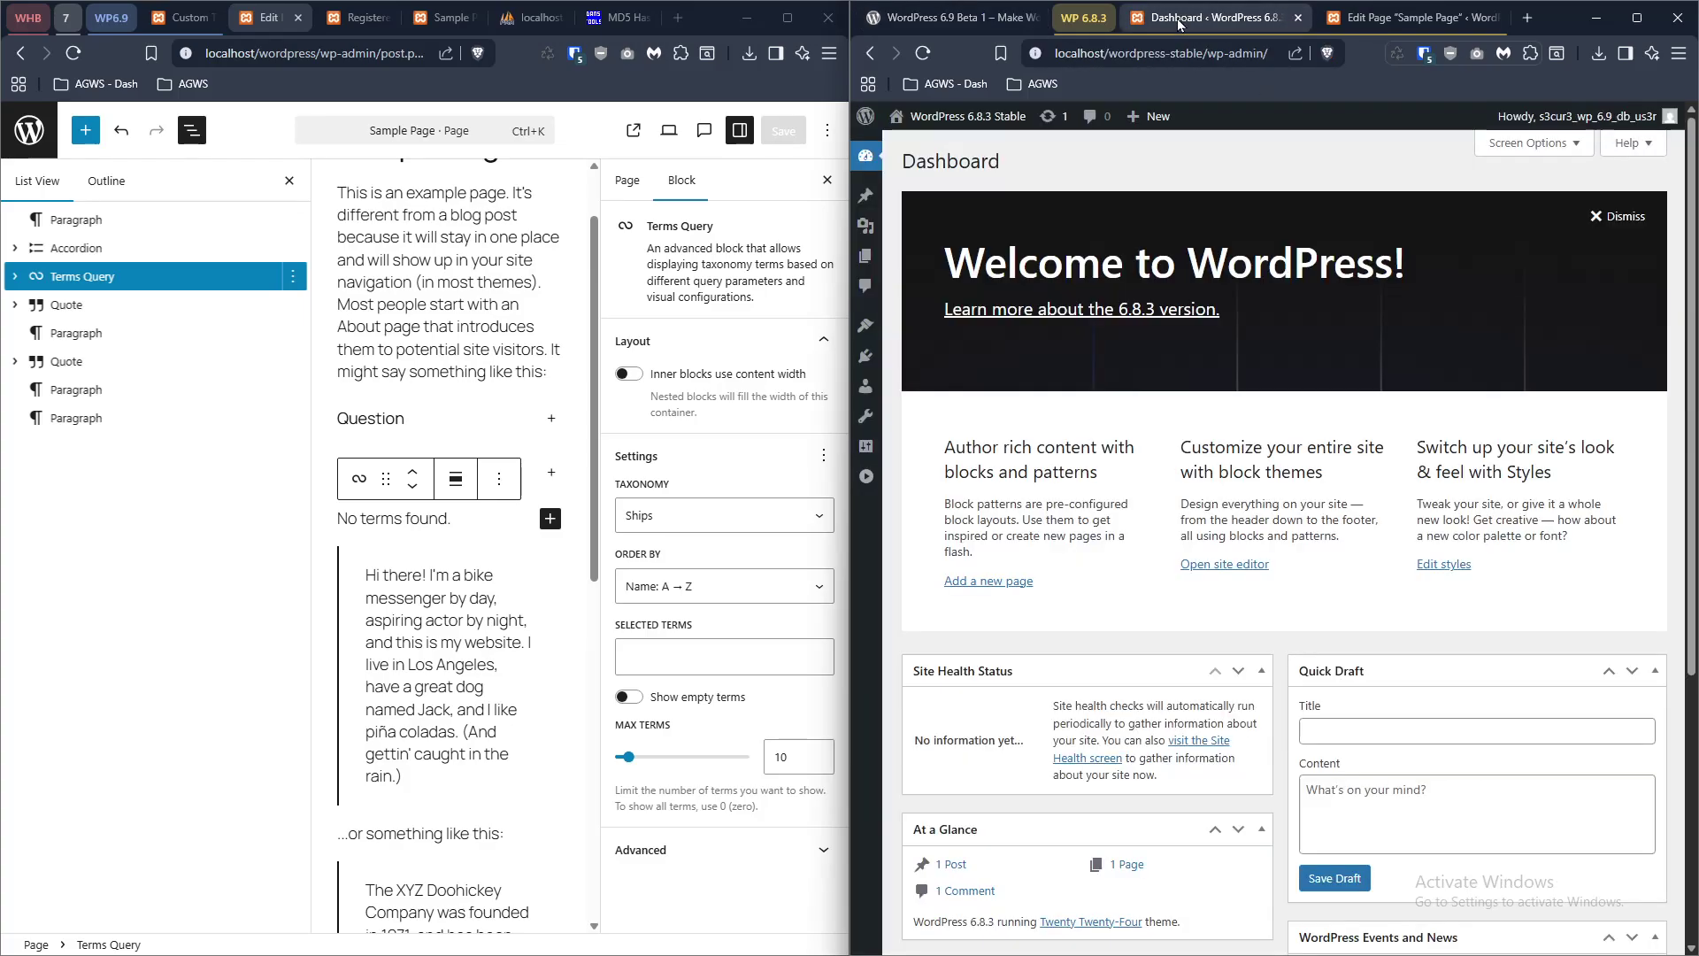
pyautogui.click(1354, 17)
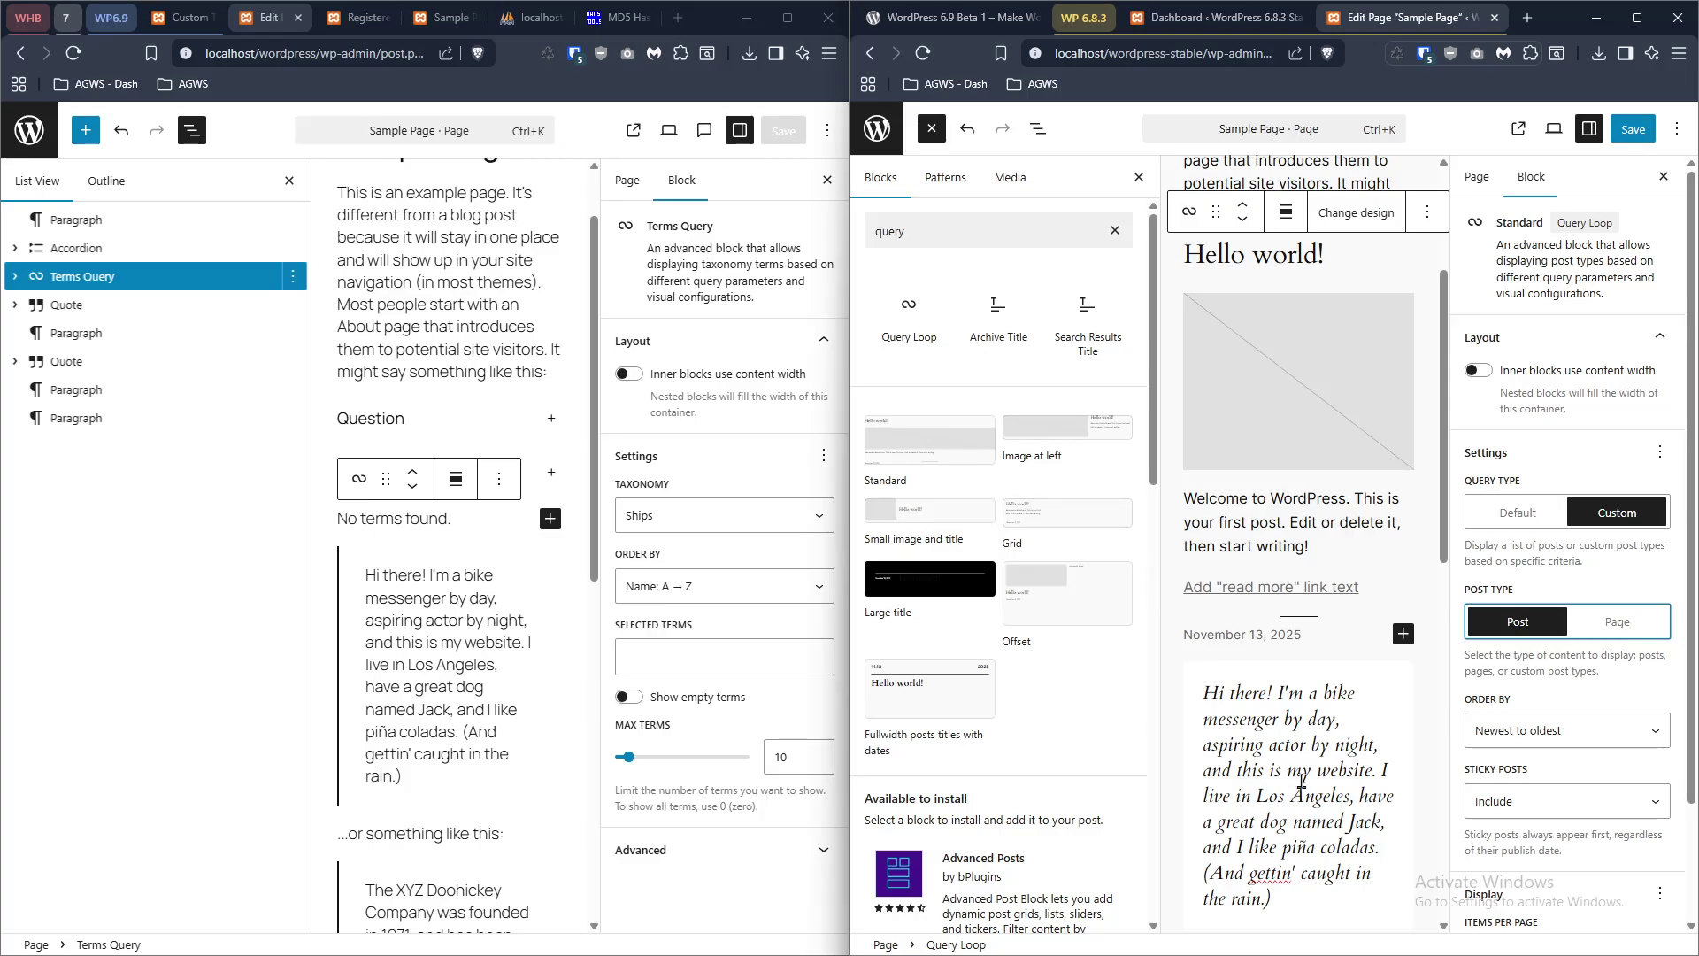
pyautogui.moveTo(1249, 707); pyautogui.dragTo(1083, 398)
pyautogui.scroll(1, 484, 555)
pyautogui.moveTo(472, 752); pyautogui.dragTo(477, 632)
pyautogui.click(497, 282)
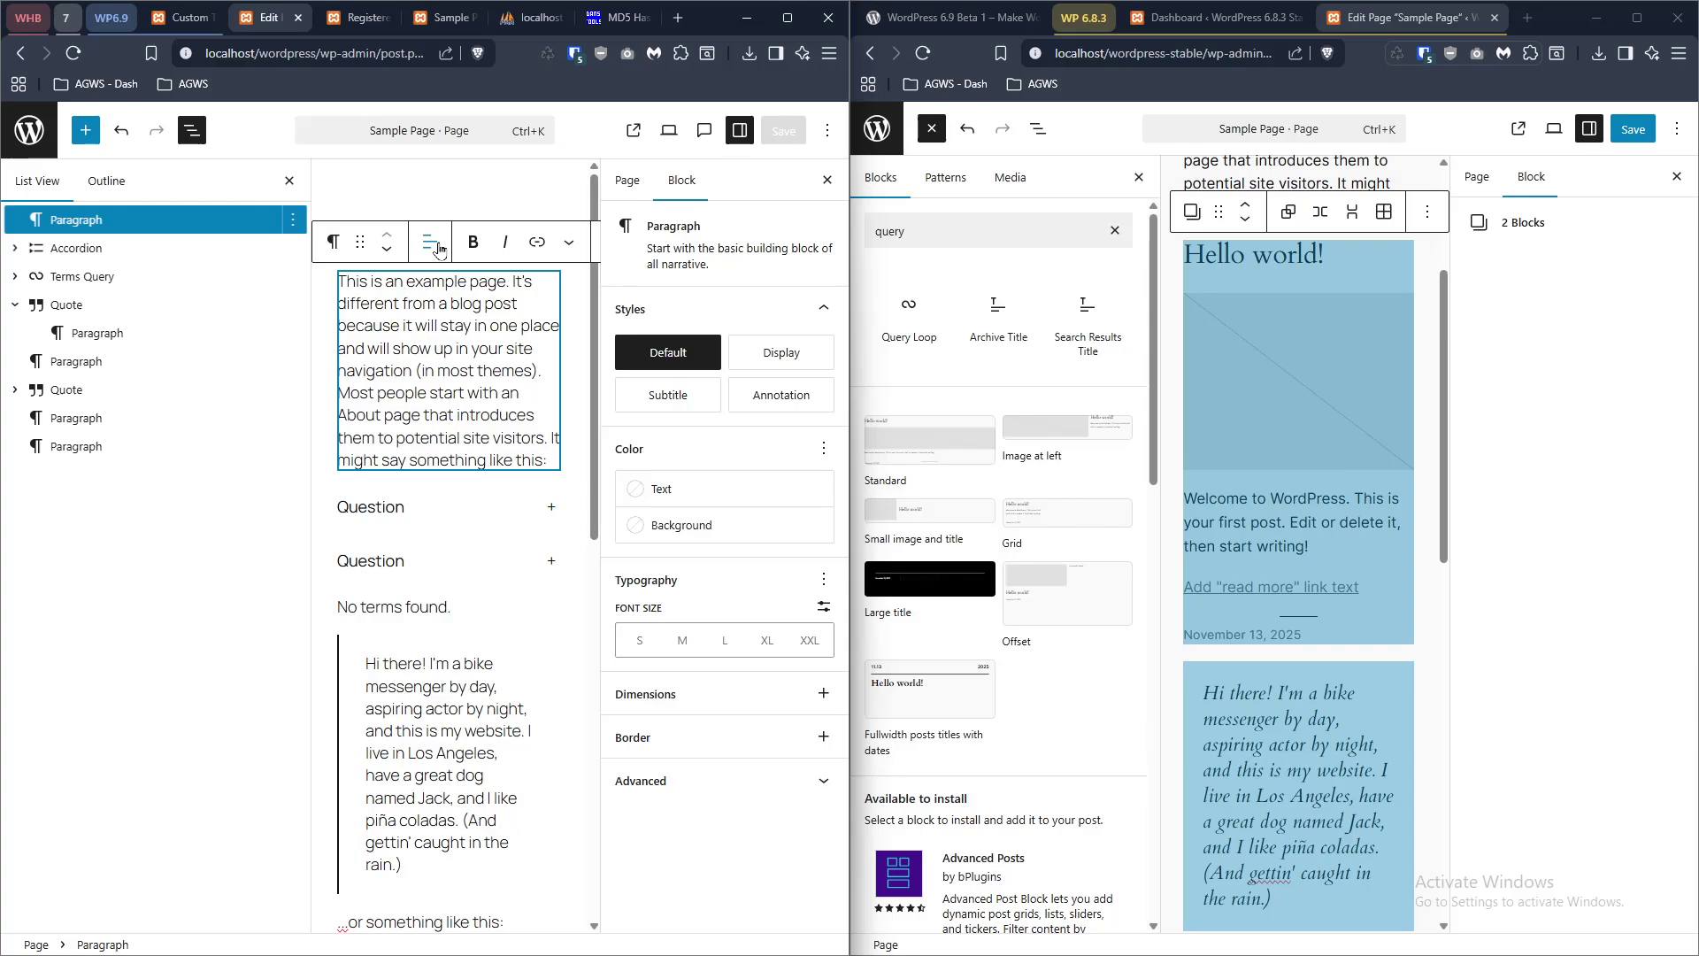
pyautogui.moveTo(360, 241); pyautogui.dragTo(411, 248)
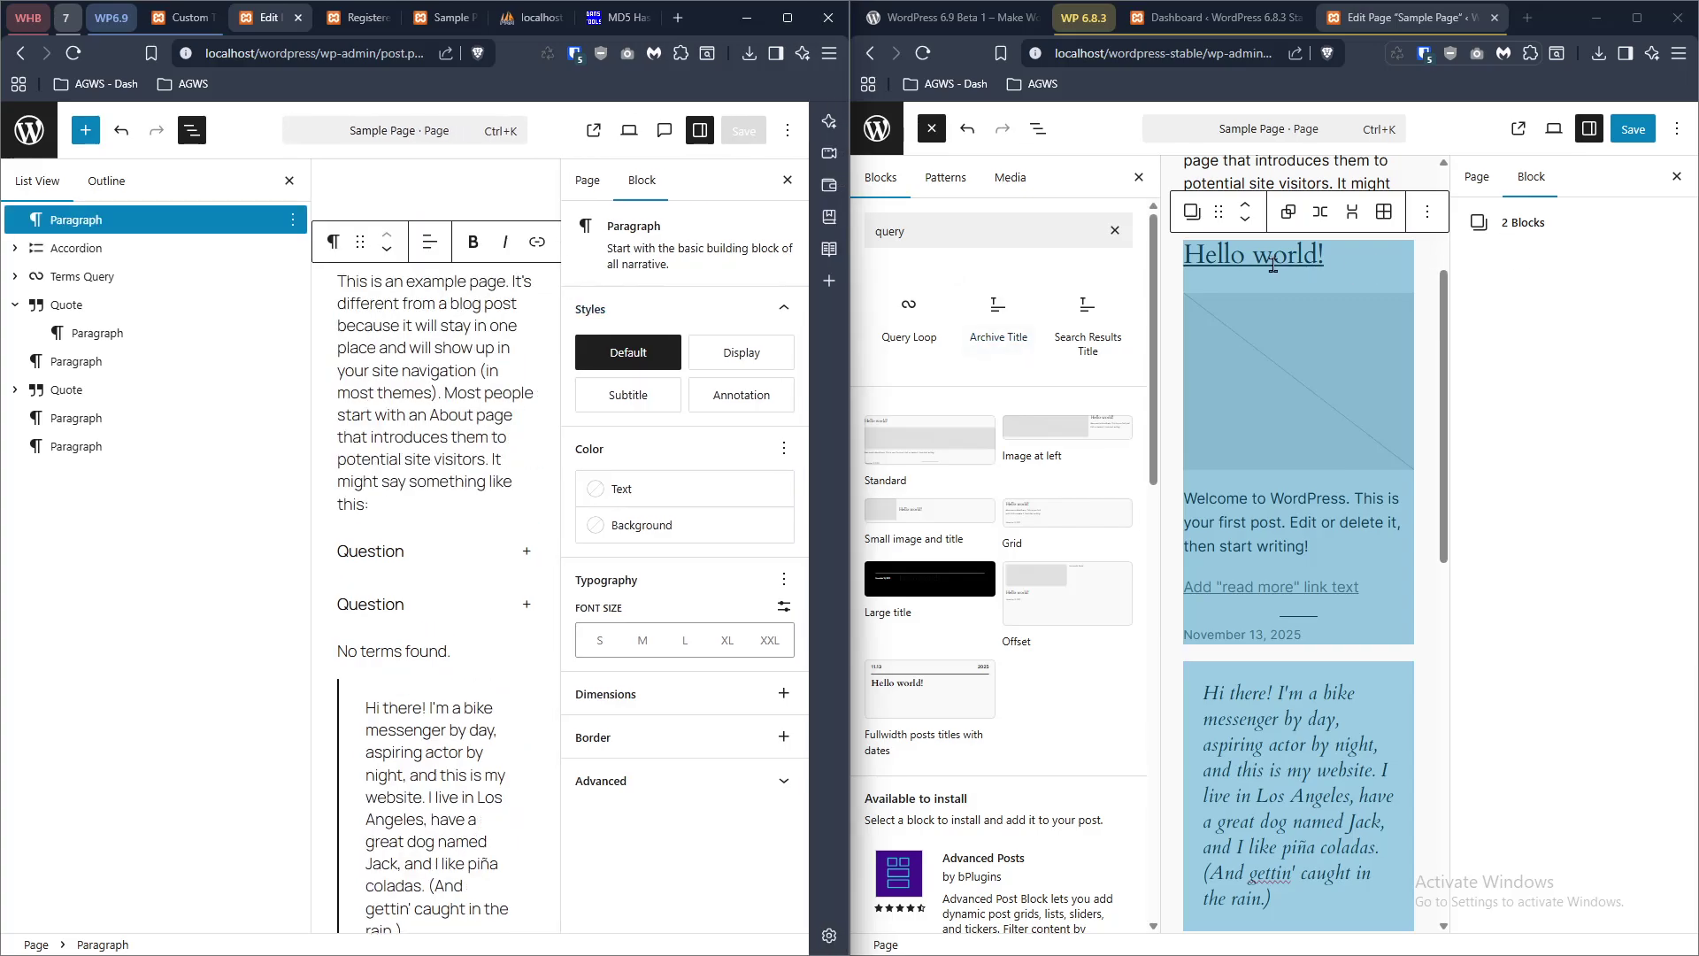
pyautogui.moveTo(1218, 212); pyautogui.dragTo(1237, 305)
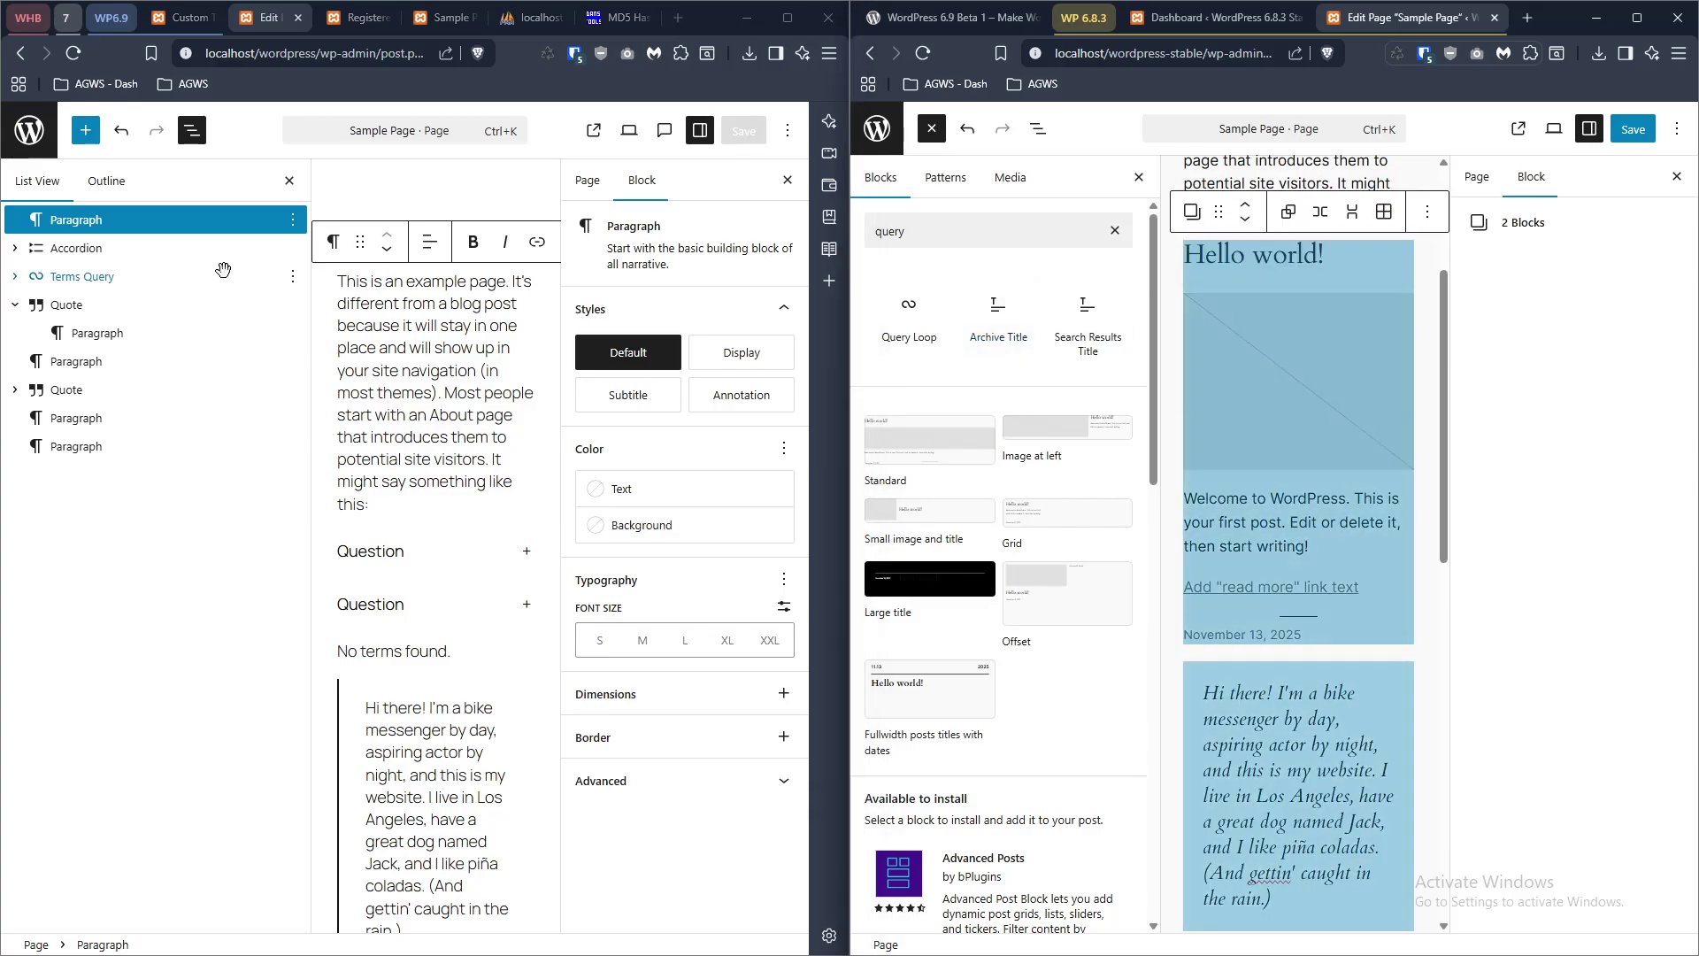
pyautogui.scroll(3, 1239, 442)
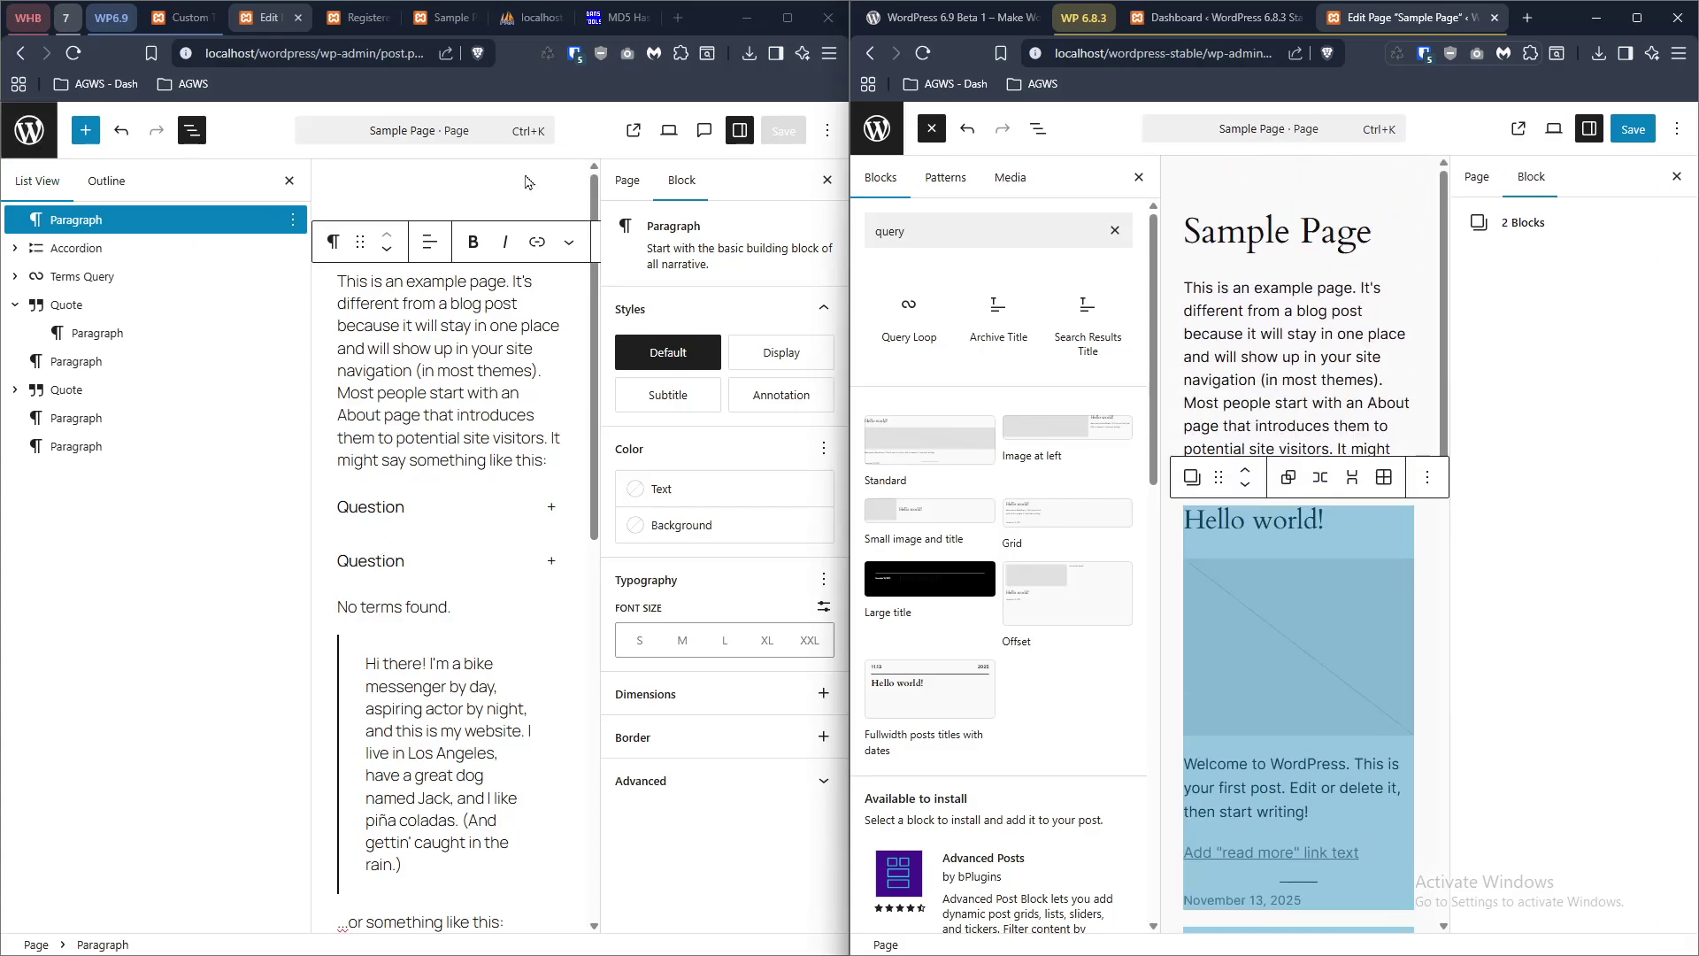
# - Scroll the 6.9 Beta 1 release notes and select the word 'fetchpriority'
pyautogui.click(982, 19)
pyautogui.scroll(-2, 1079, 420)
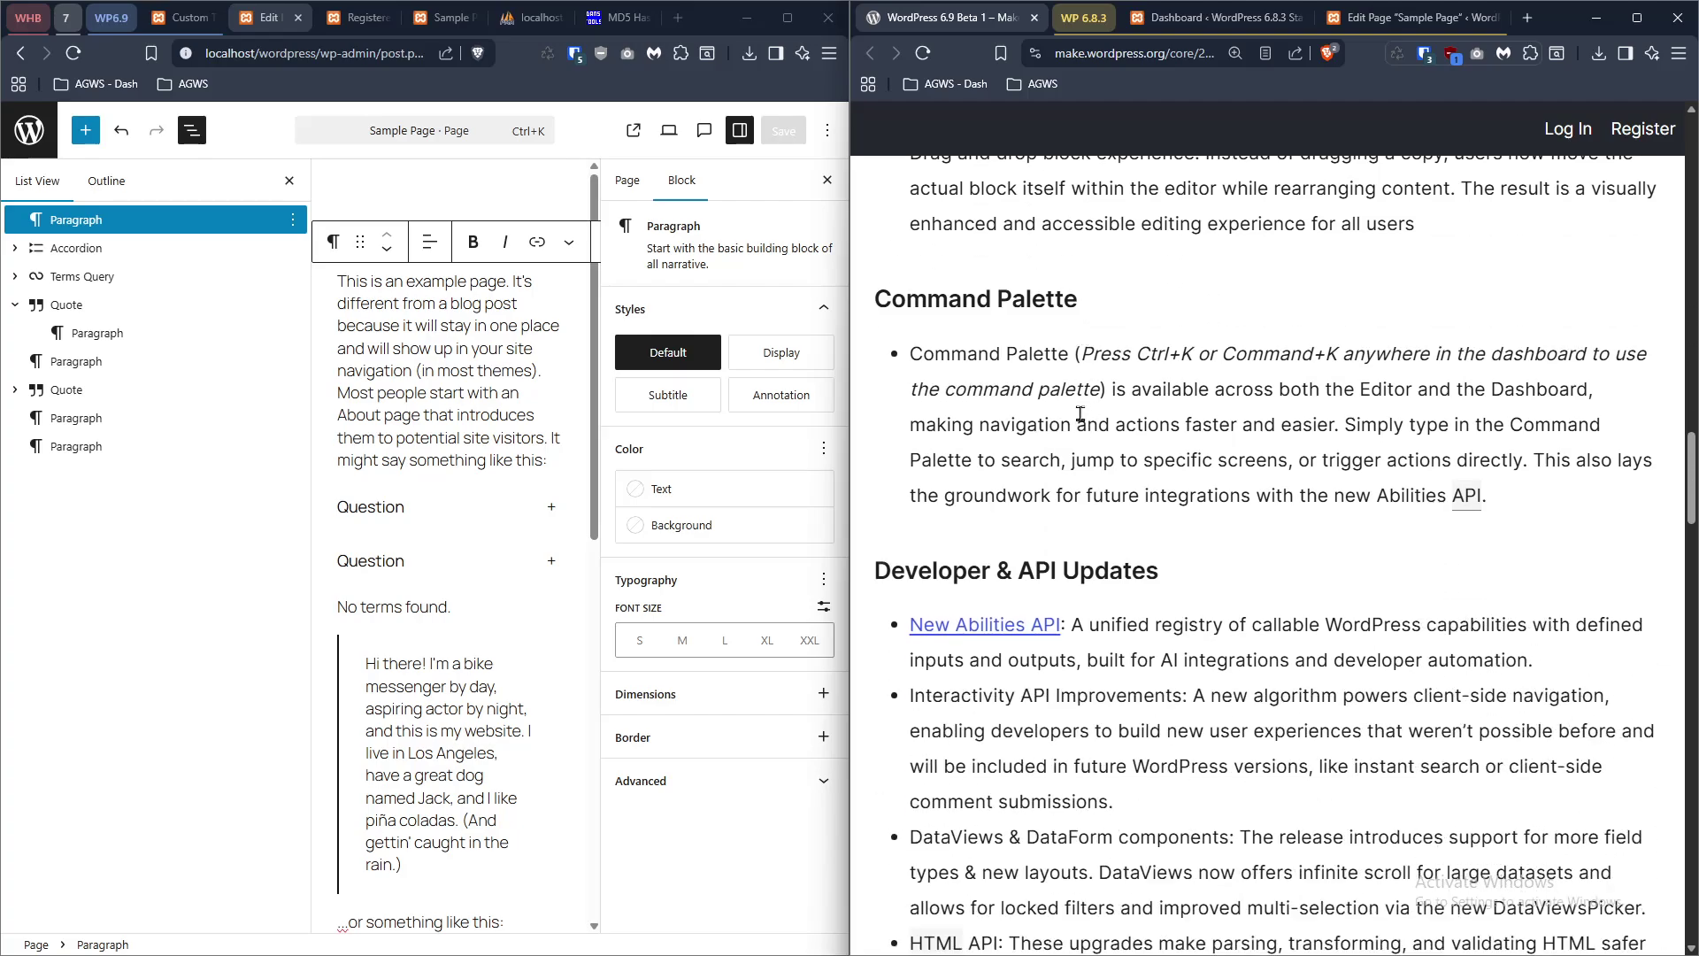
pyautogui.scroll(-7, 1079, 413)
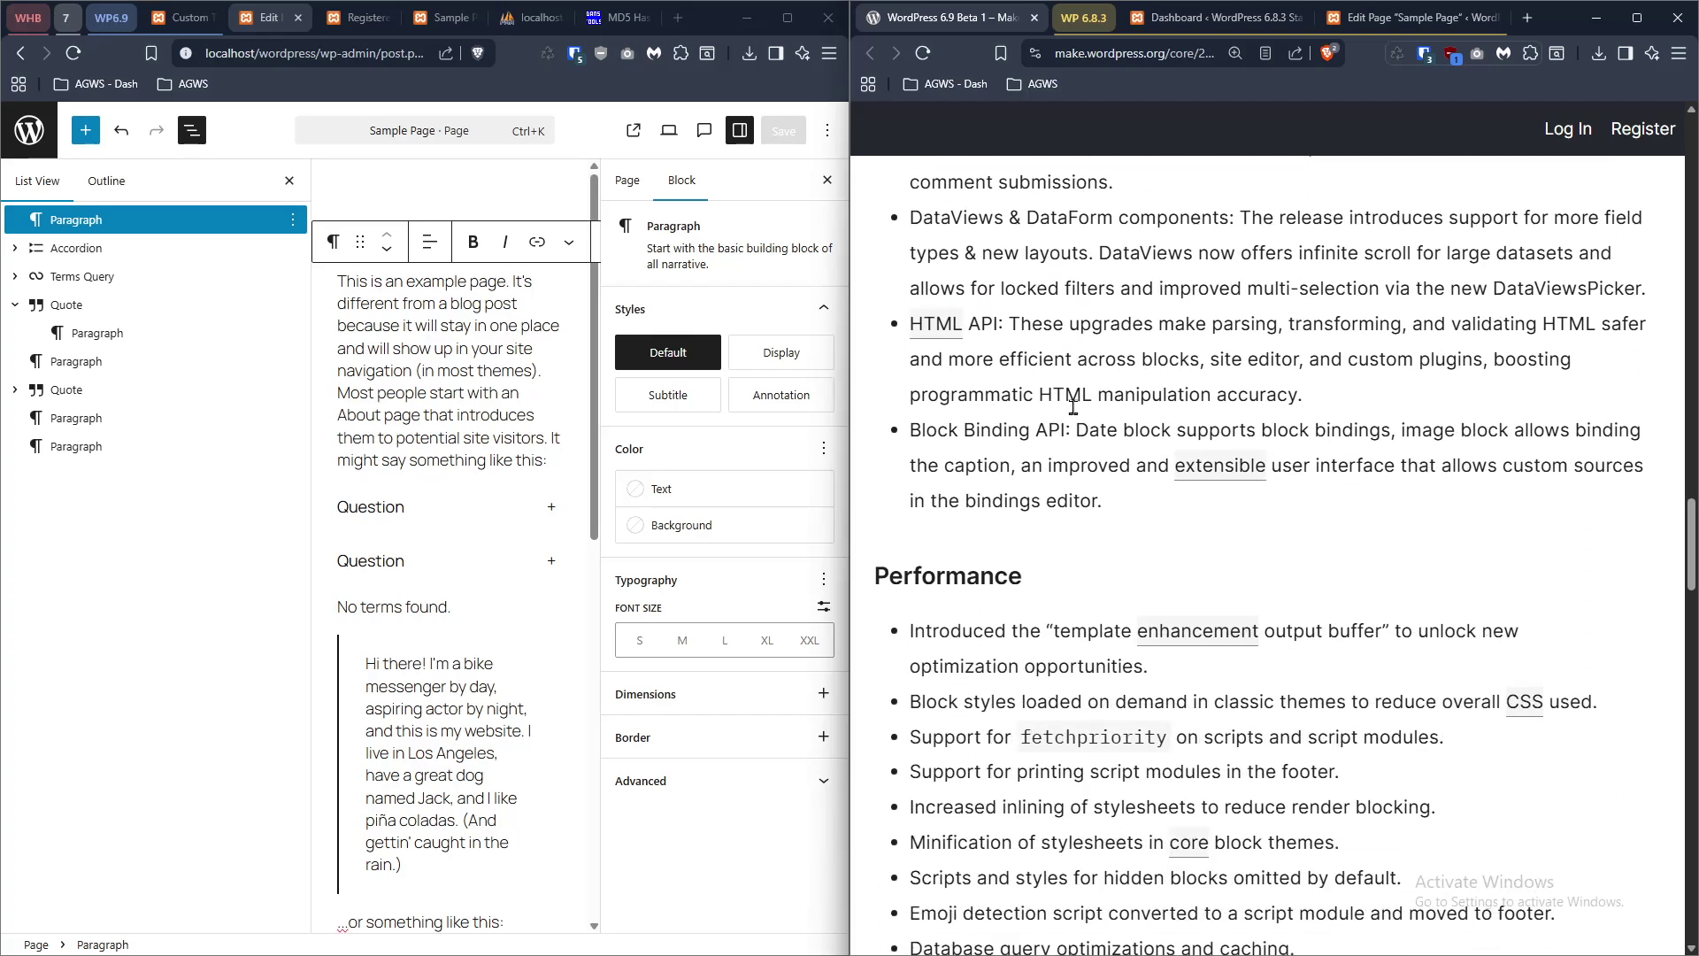
pyautogui.scroll(-2, 1077, 423)
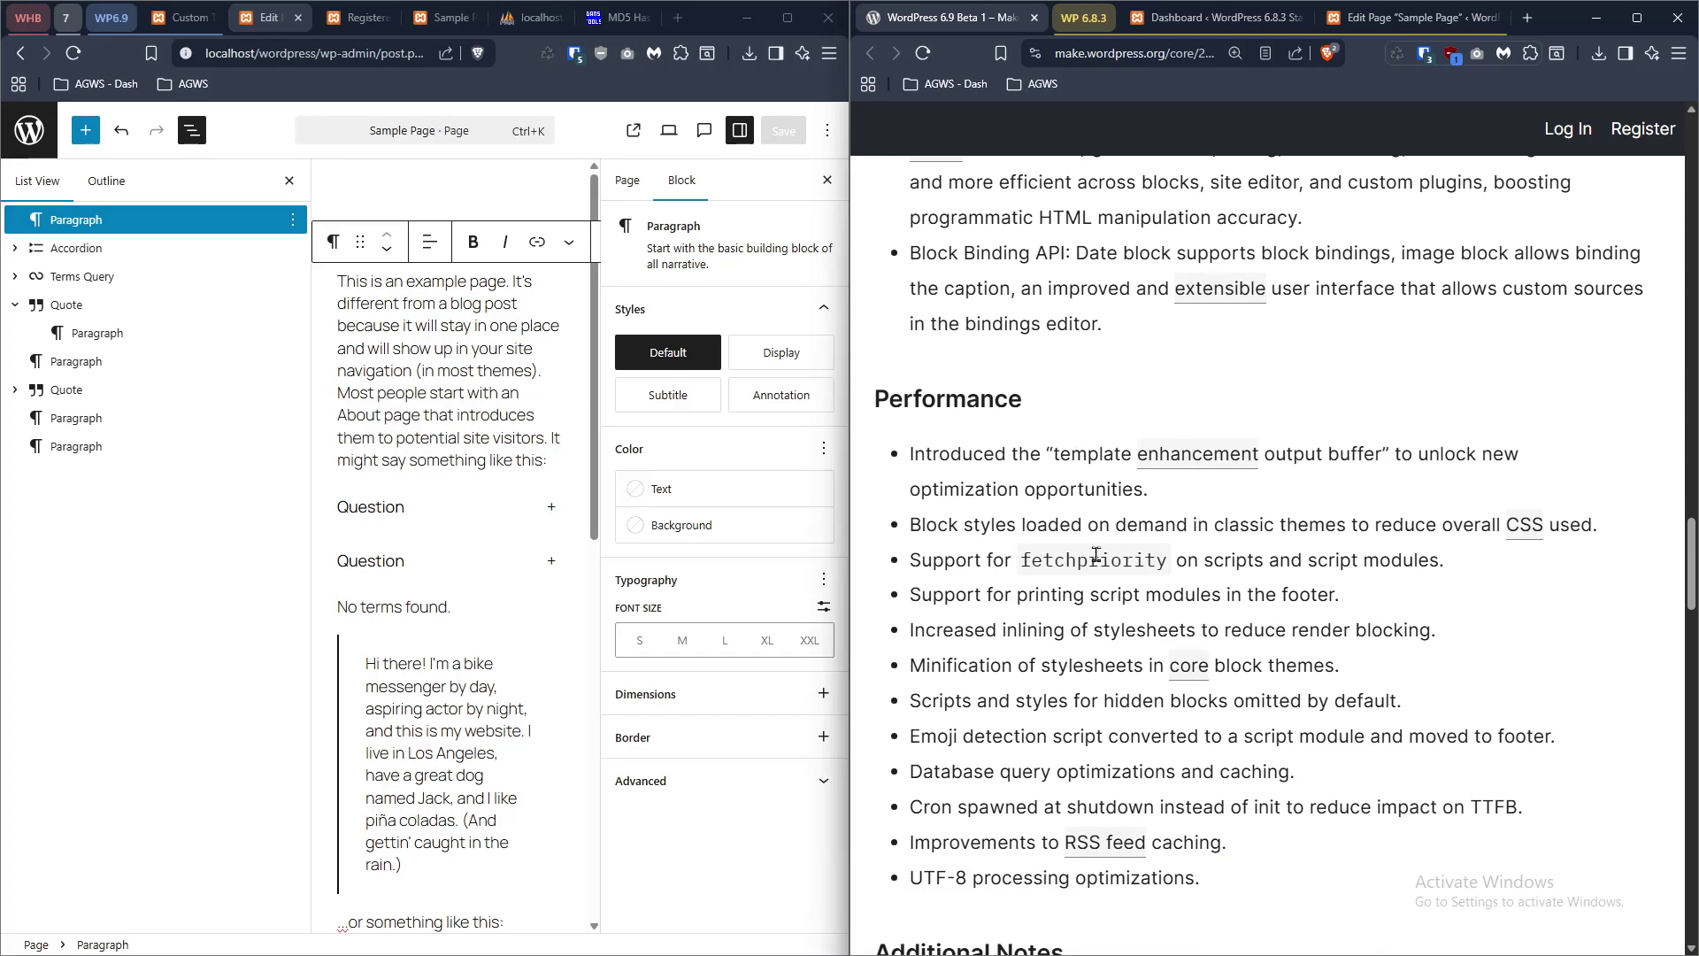
pyautogui.moveTo(1168, 567); pyautogui.dragTo(1026, 550)
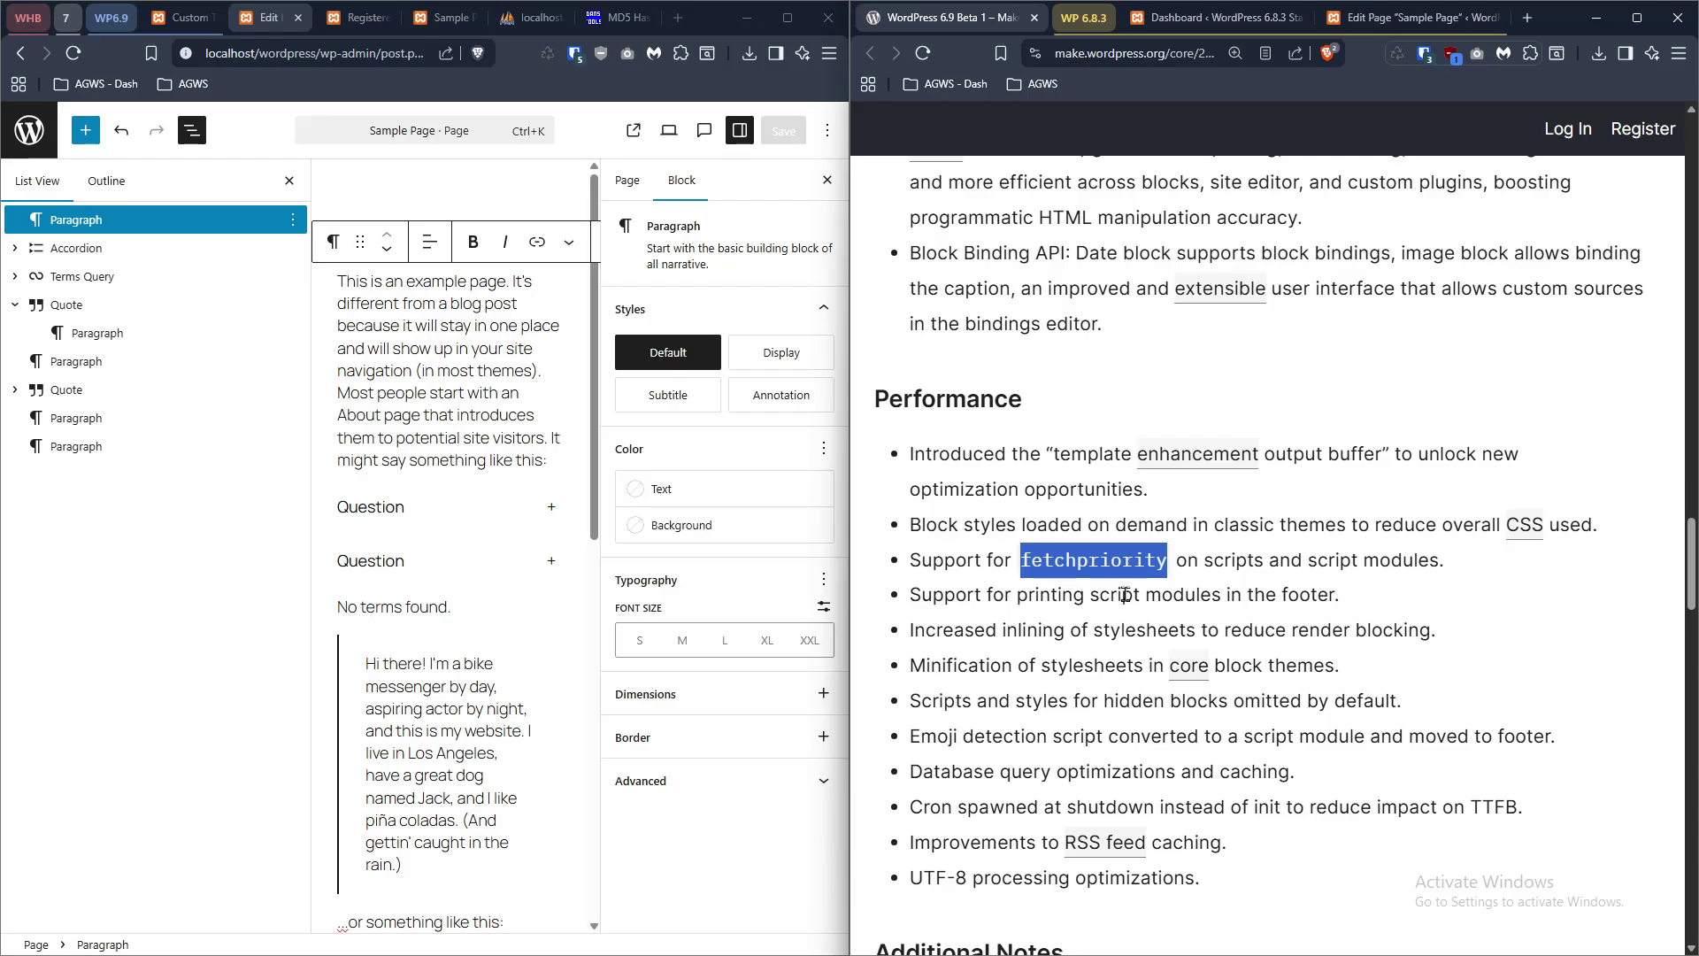
# - Open the 'New Abilities API' link from the notes in a new tab
pyautogui.scroll(-2, 1124, 589)
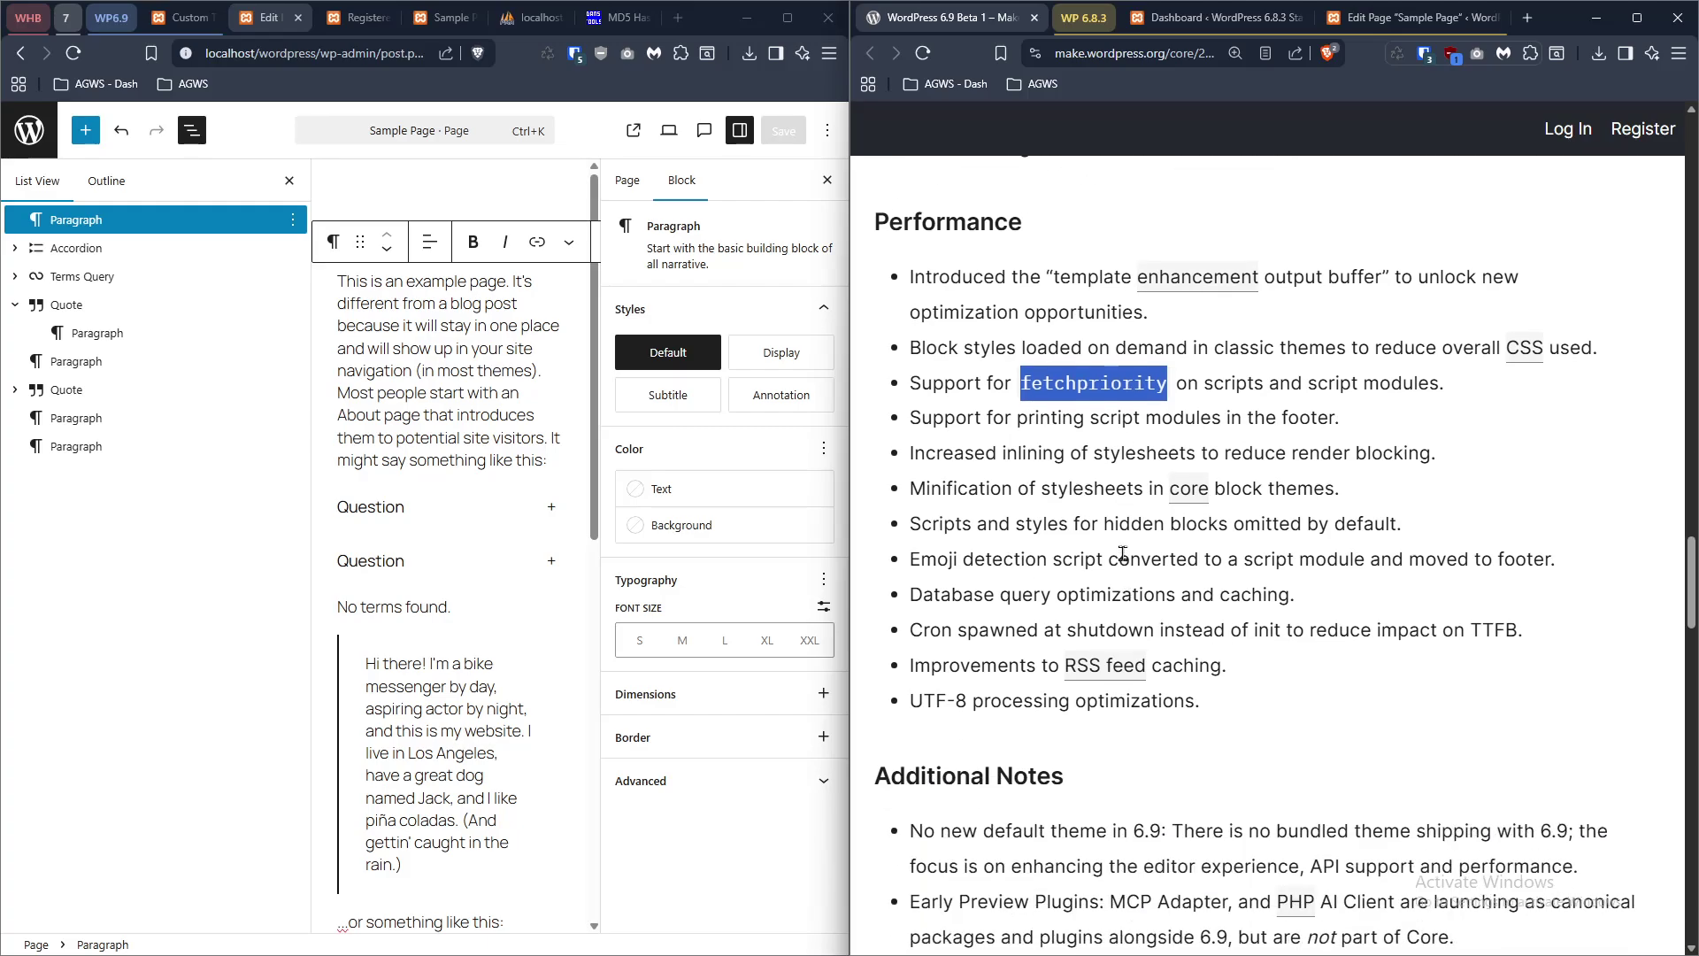
pyautogui.scroll(-4, 1121, 553)
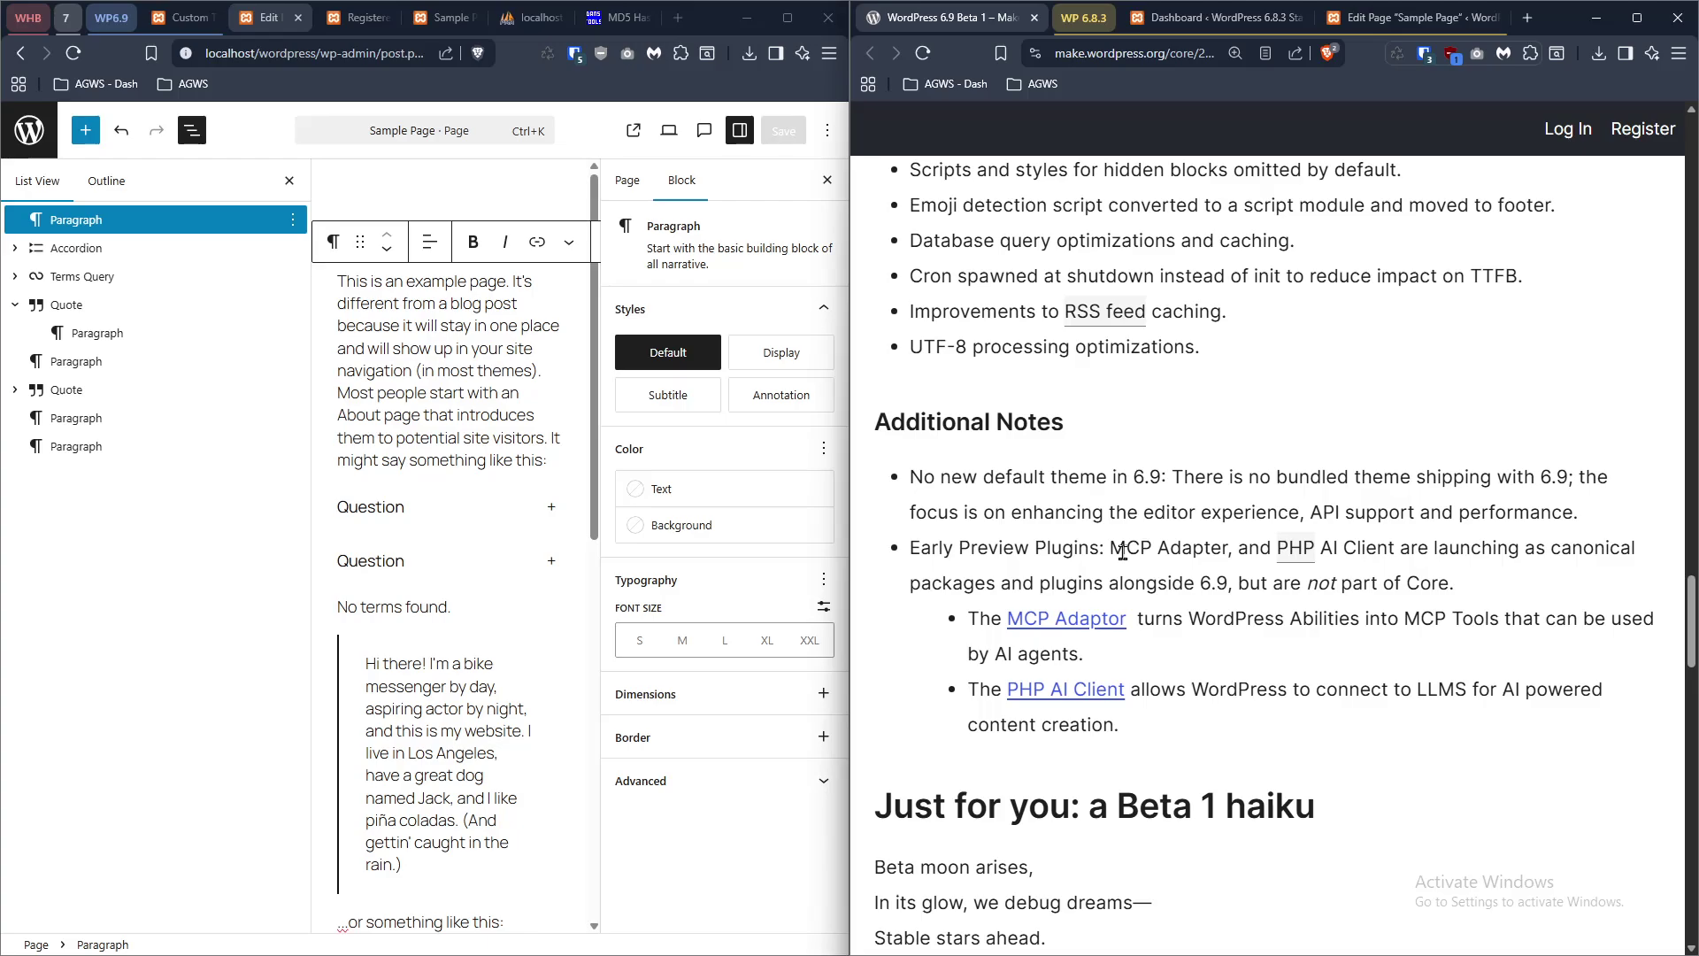
pyautogui.scroll(4, 1122, 552)
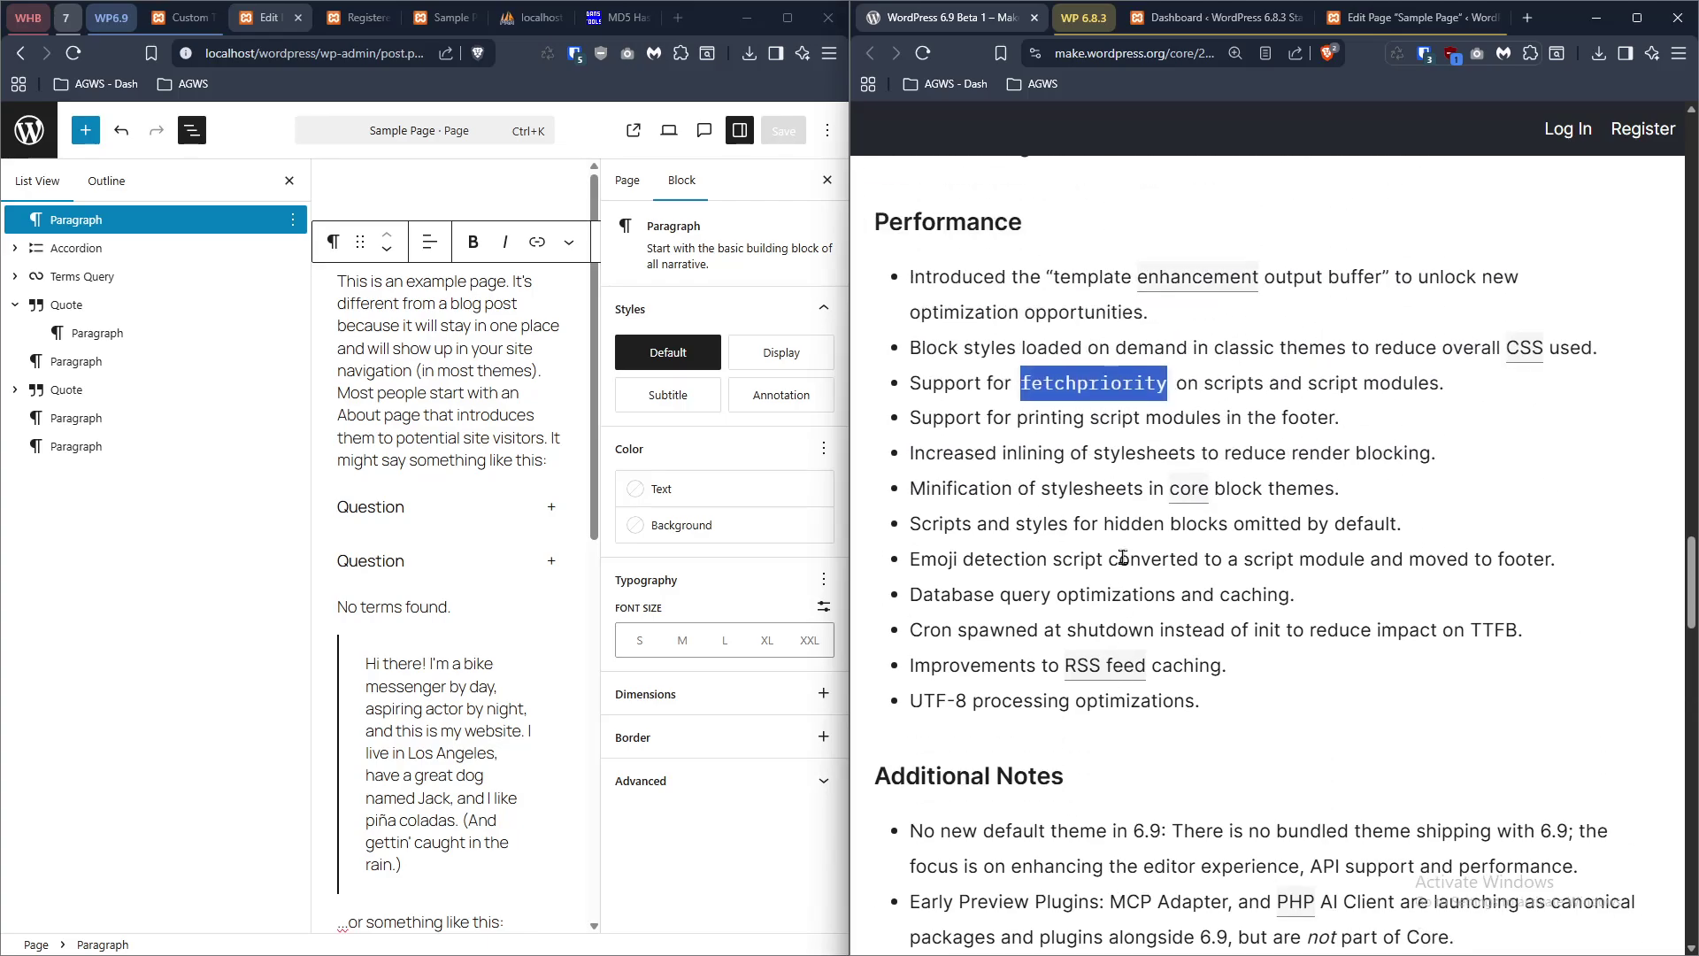
pyautogui.scroll(7, 1121, 557)
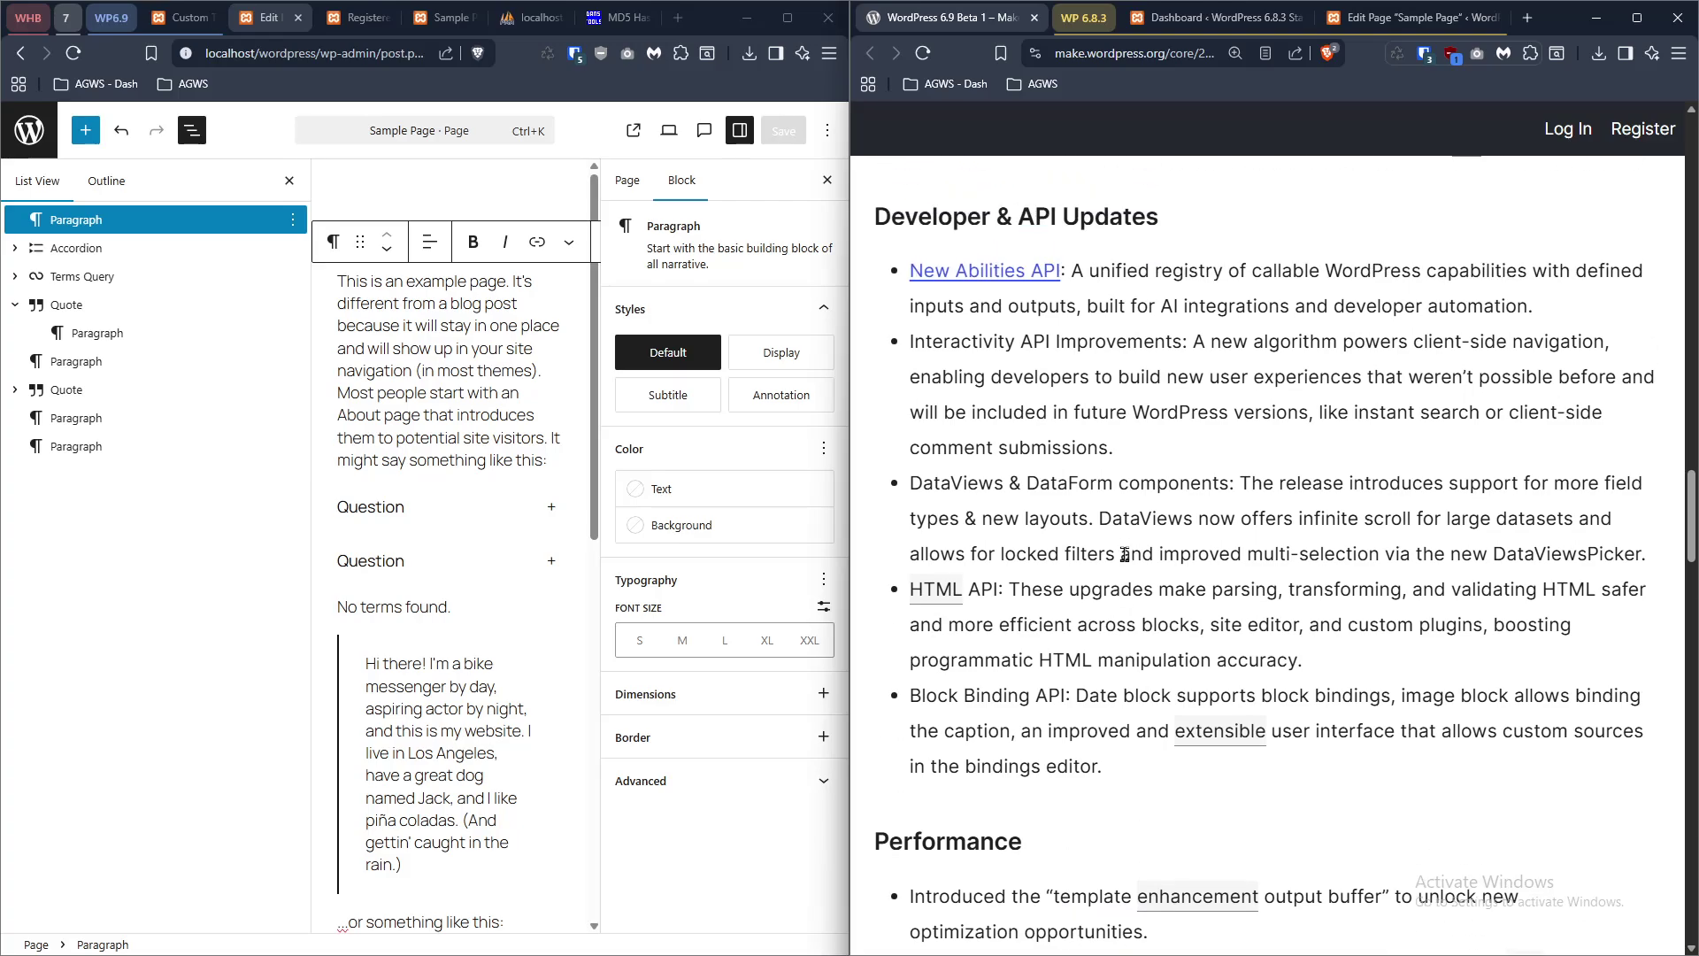
pyautogui.scroll(1, 1093, 405)
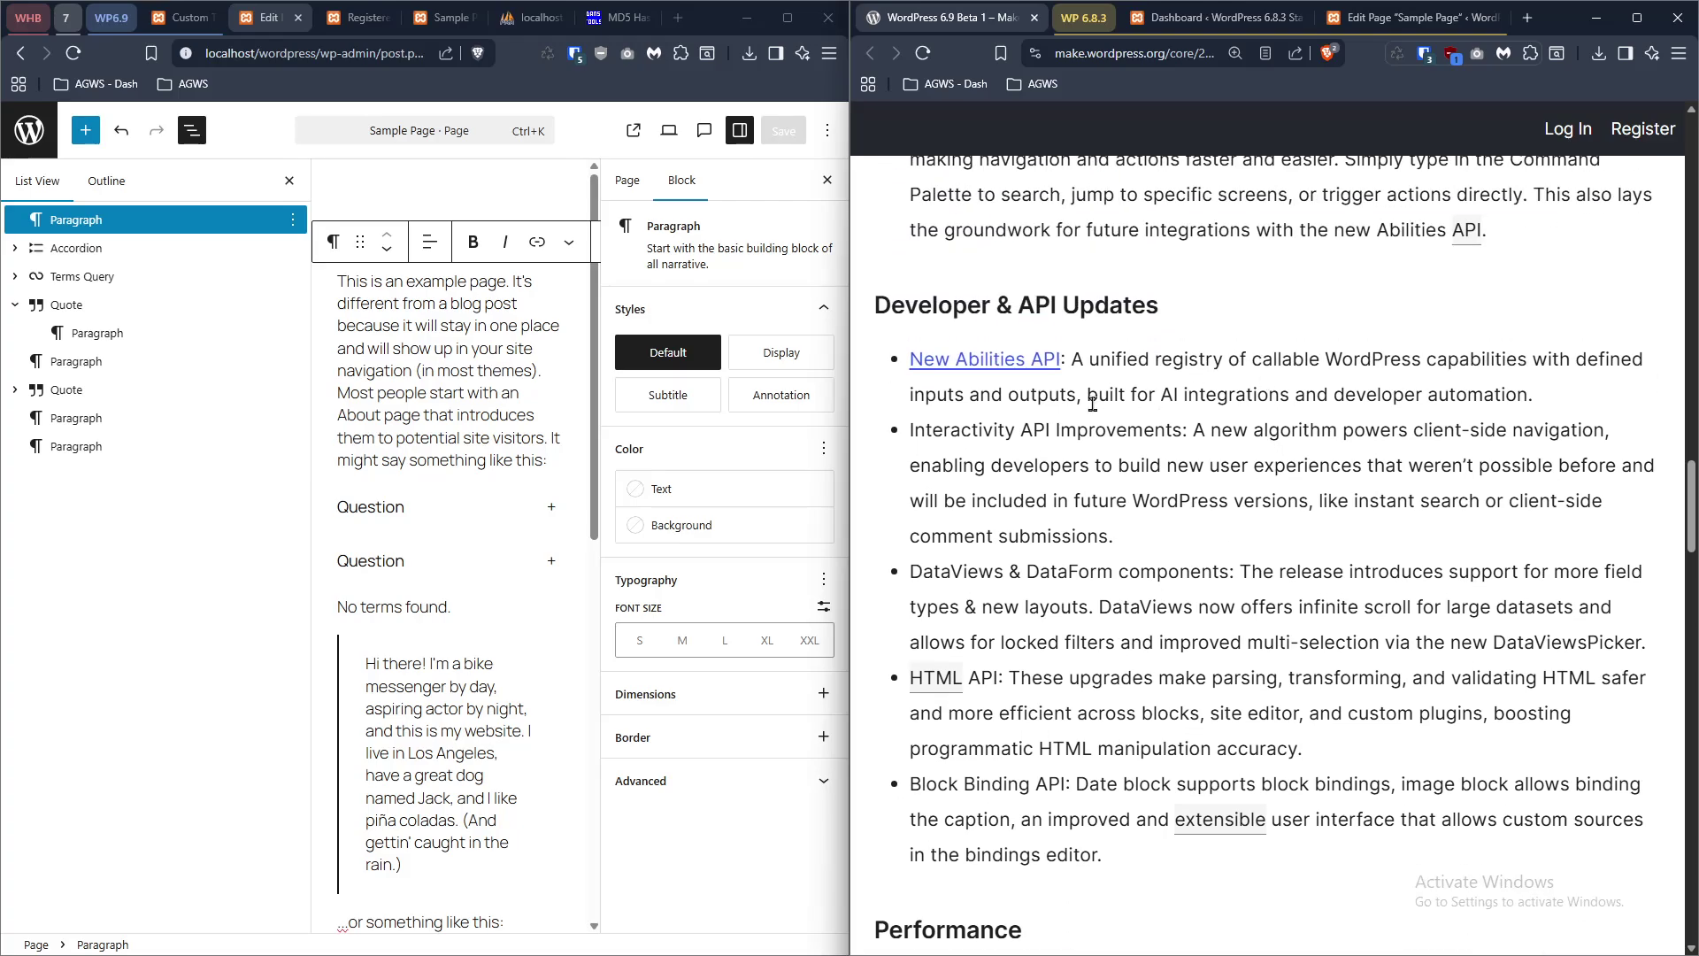
pyautogui.rightClick(1024, 379)
pyautogui.rightClick(997, 360)
pyautogui.click(1062, 372)
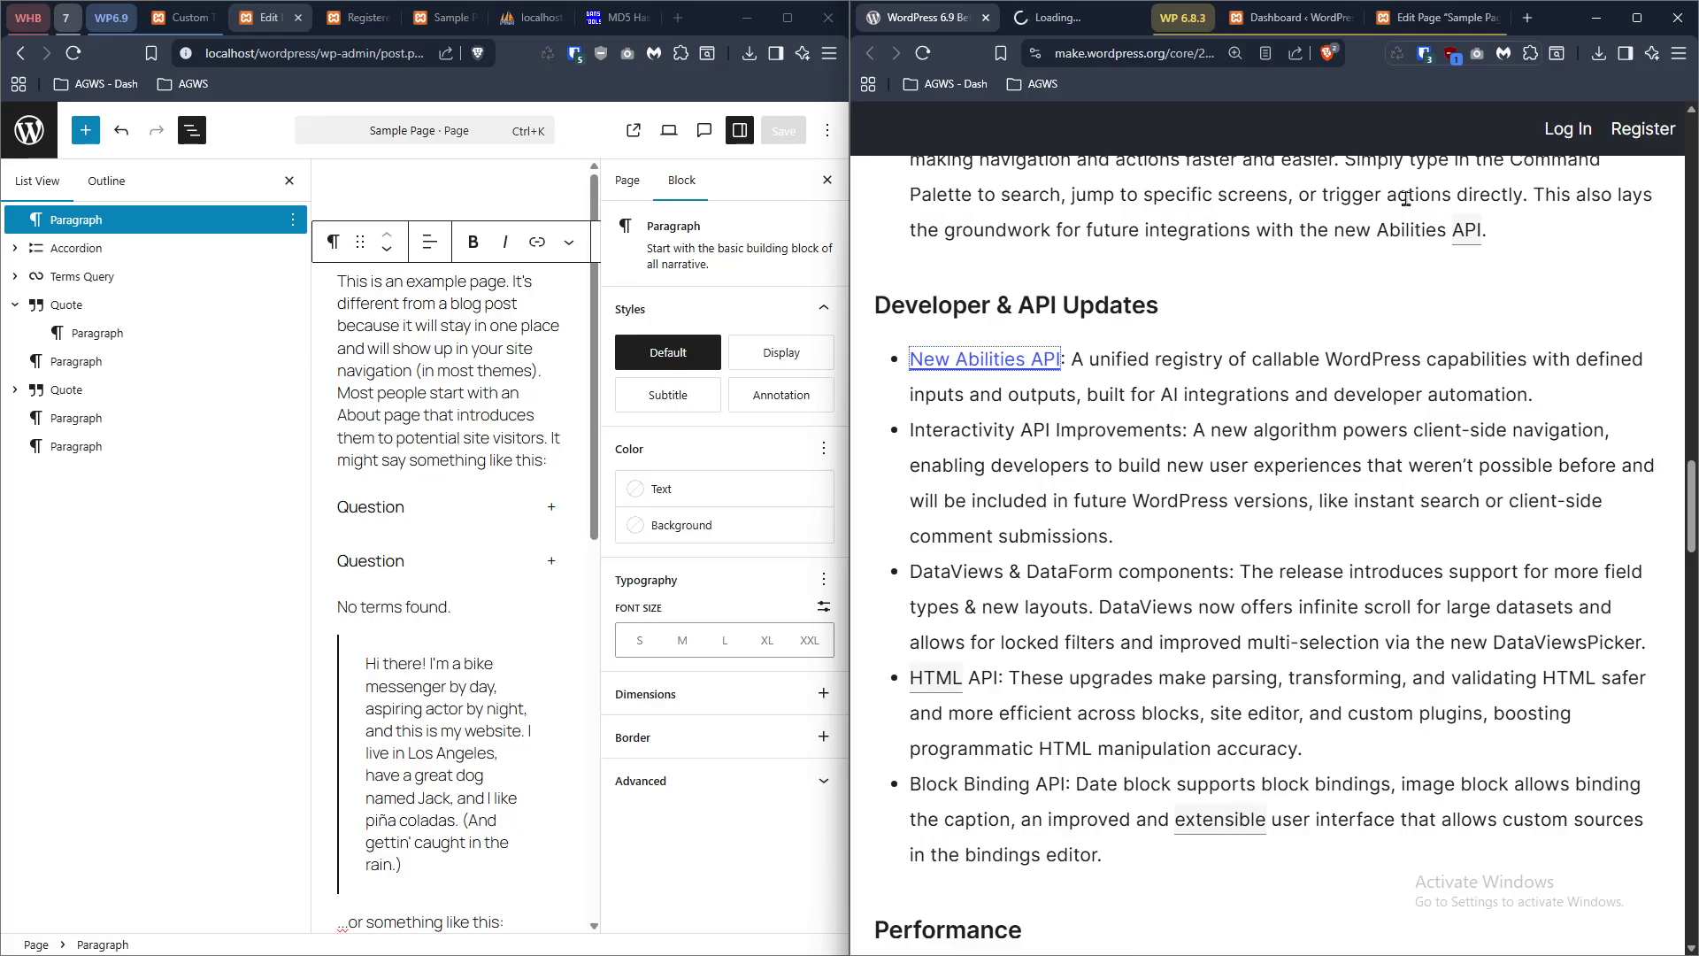
# - Read the Abilities API article, select its wp_register_ability code sample, then return to the 6.9 Beta 1 notes
pyautogui.click(1061, 17)
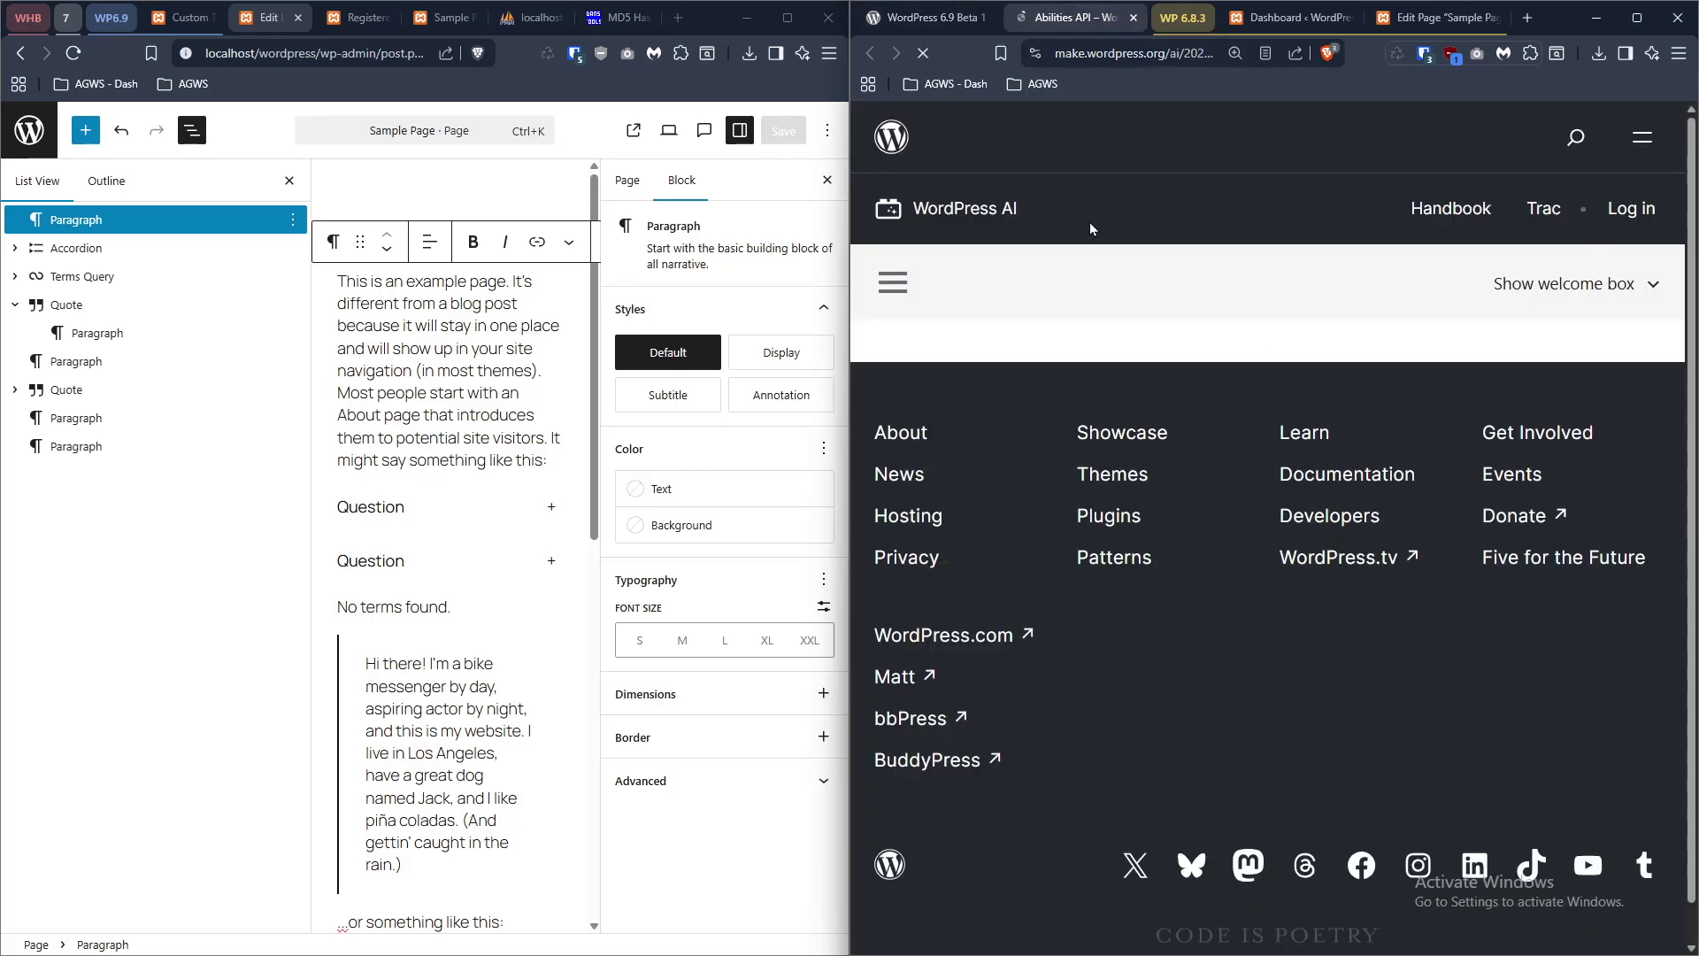
pyautogui.scroll(-4, 1164, 446)
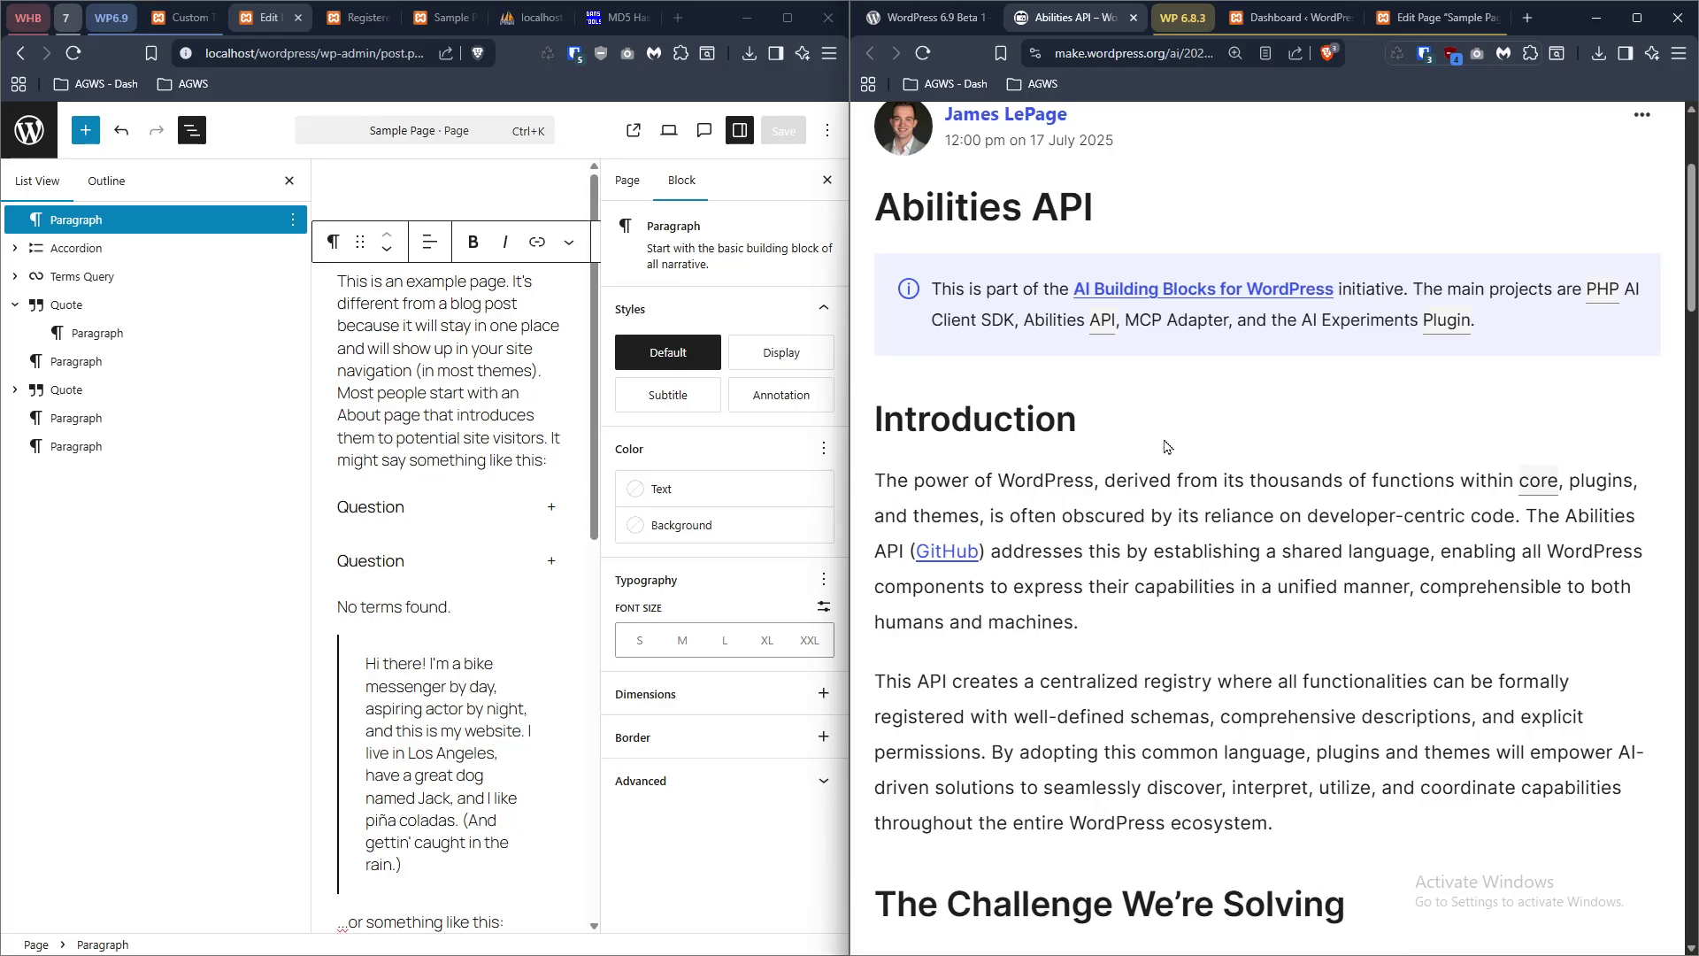
pyautogui.scroll(-7, 1164, 446)
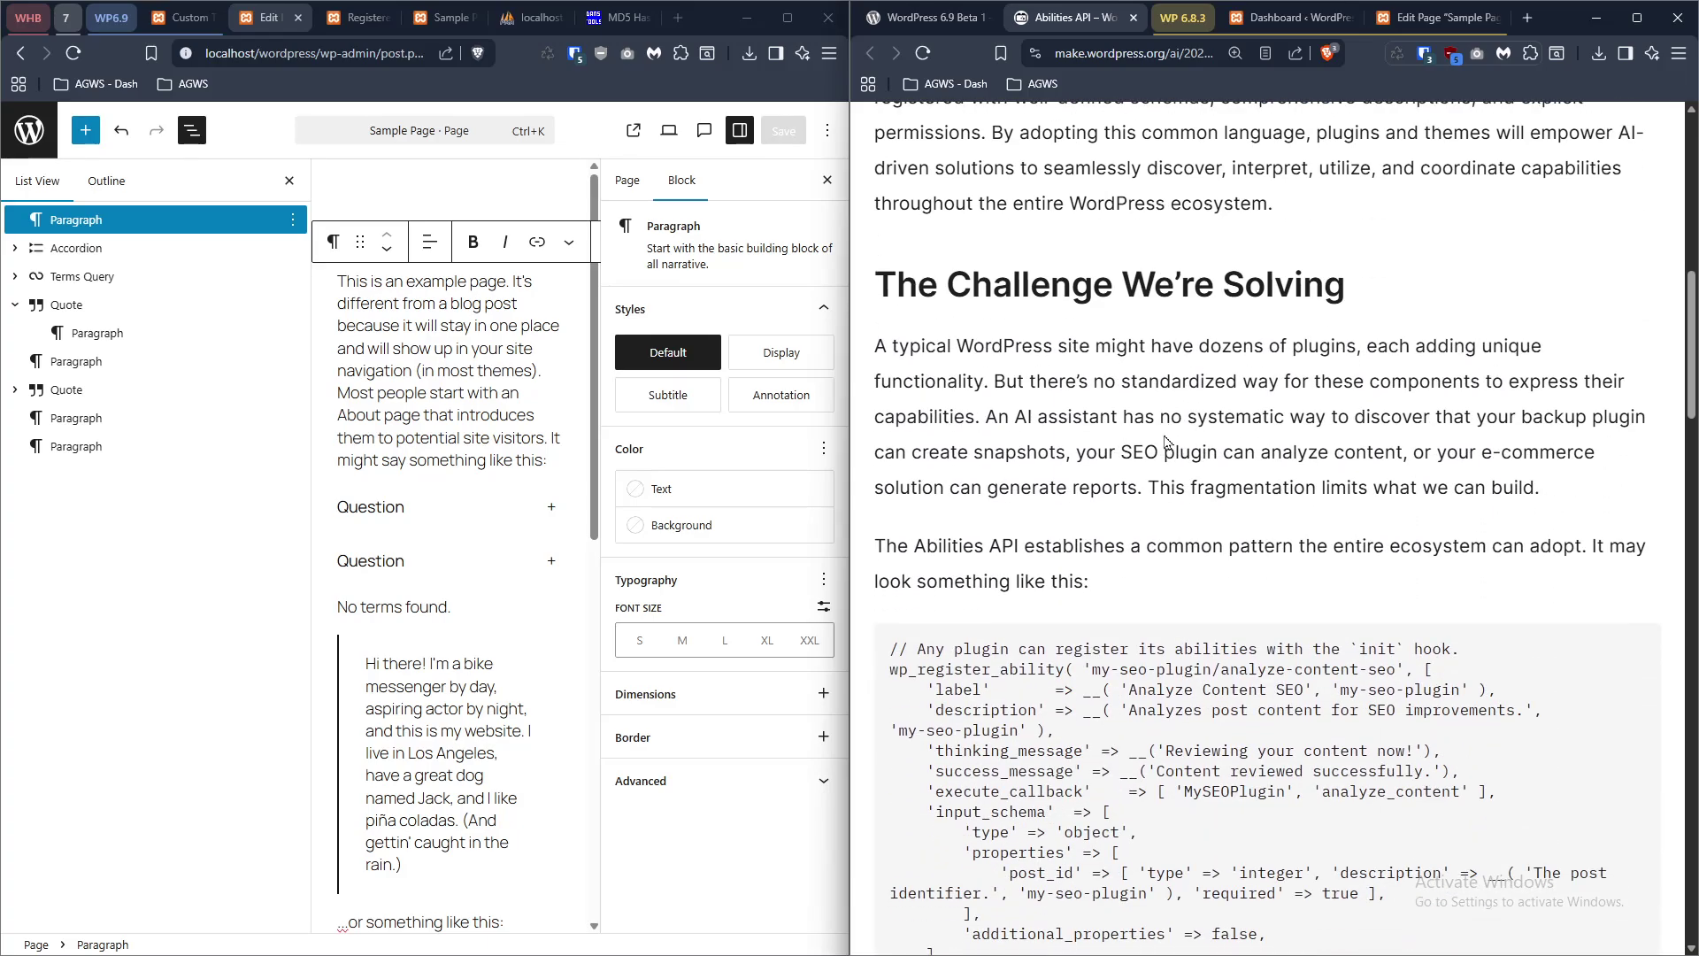
pyautogui.scroll(-2, 1165, 443)
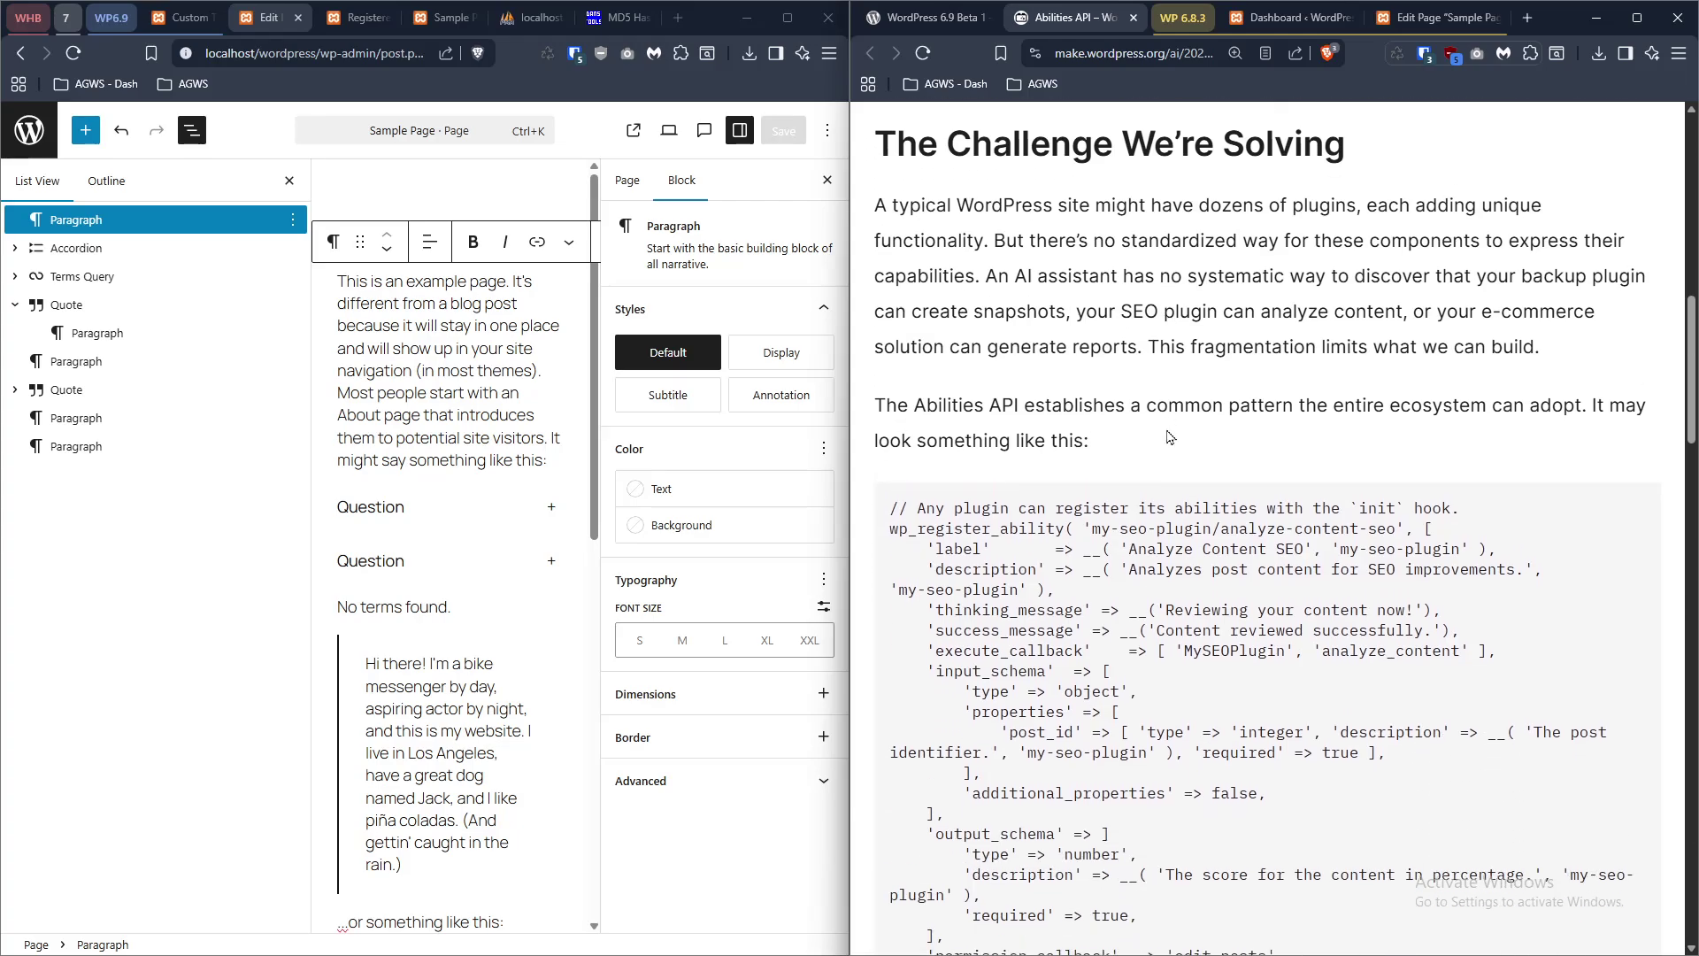
pyautogui.scroll(-2, 1173, 423)
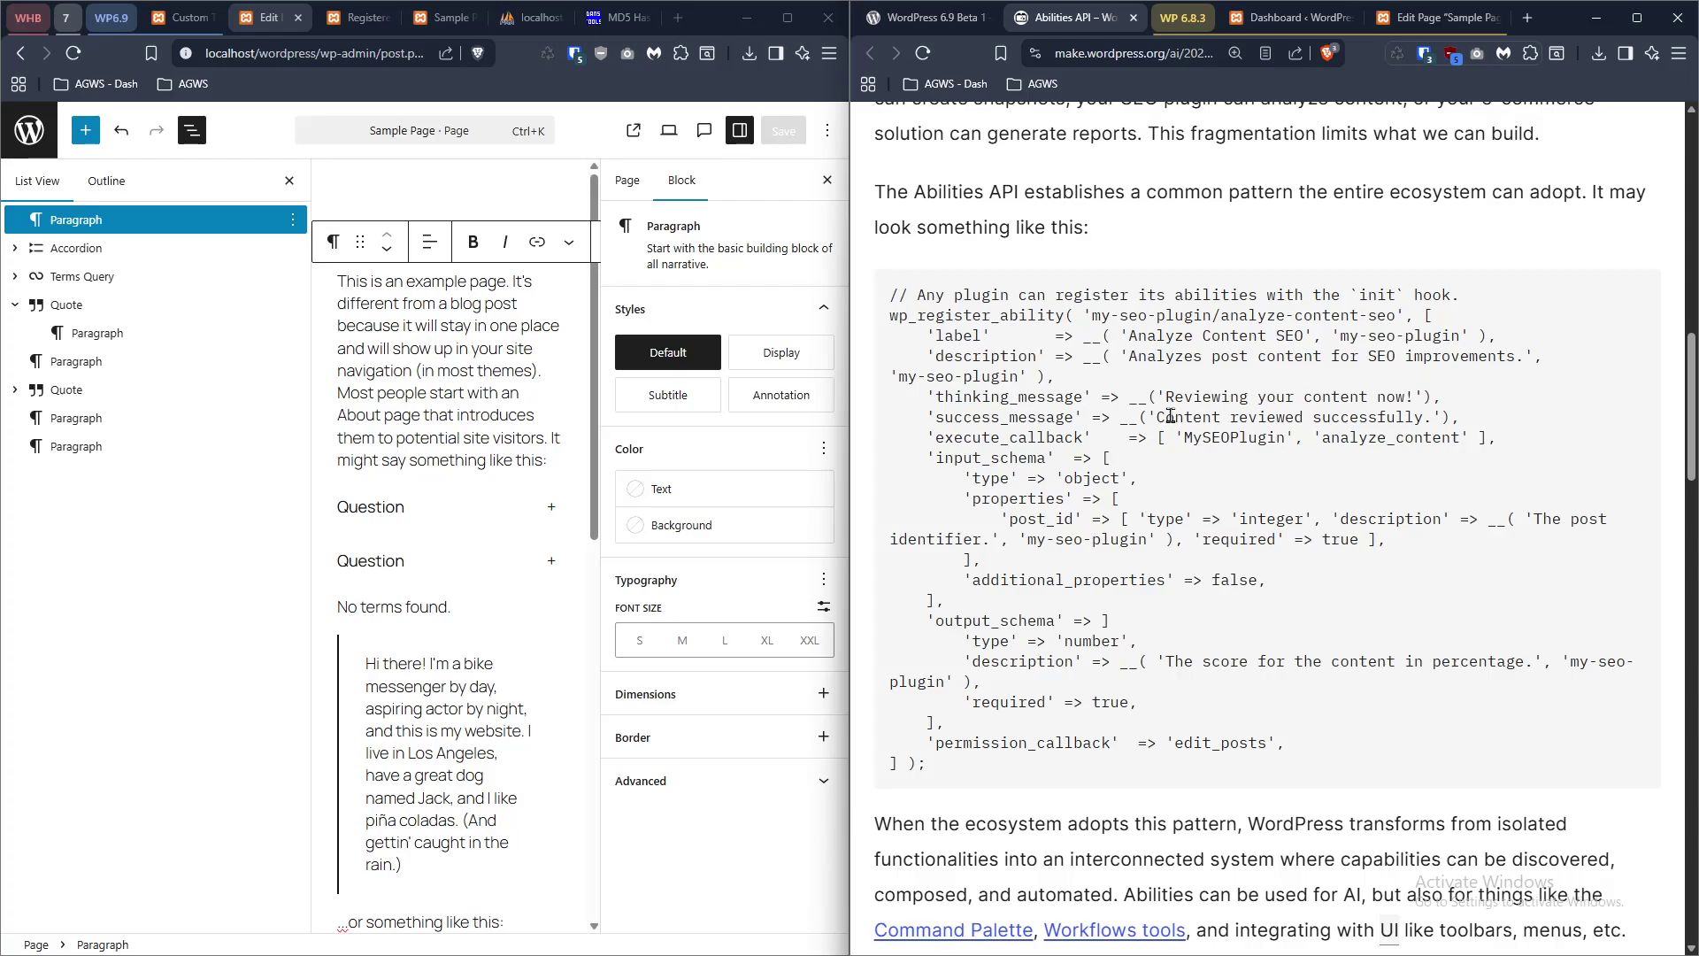
pyautogui.scroll(-2, 1170, 416)
pyautogui.moveTo(1340, 576); pyautogui.dragTo(1125, 158)
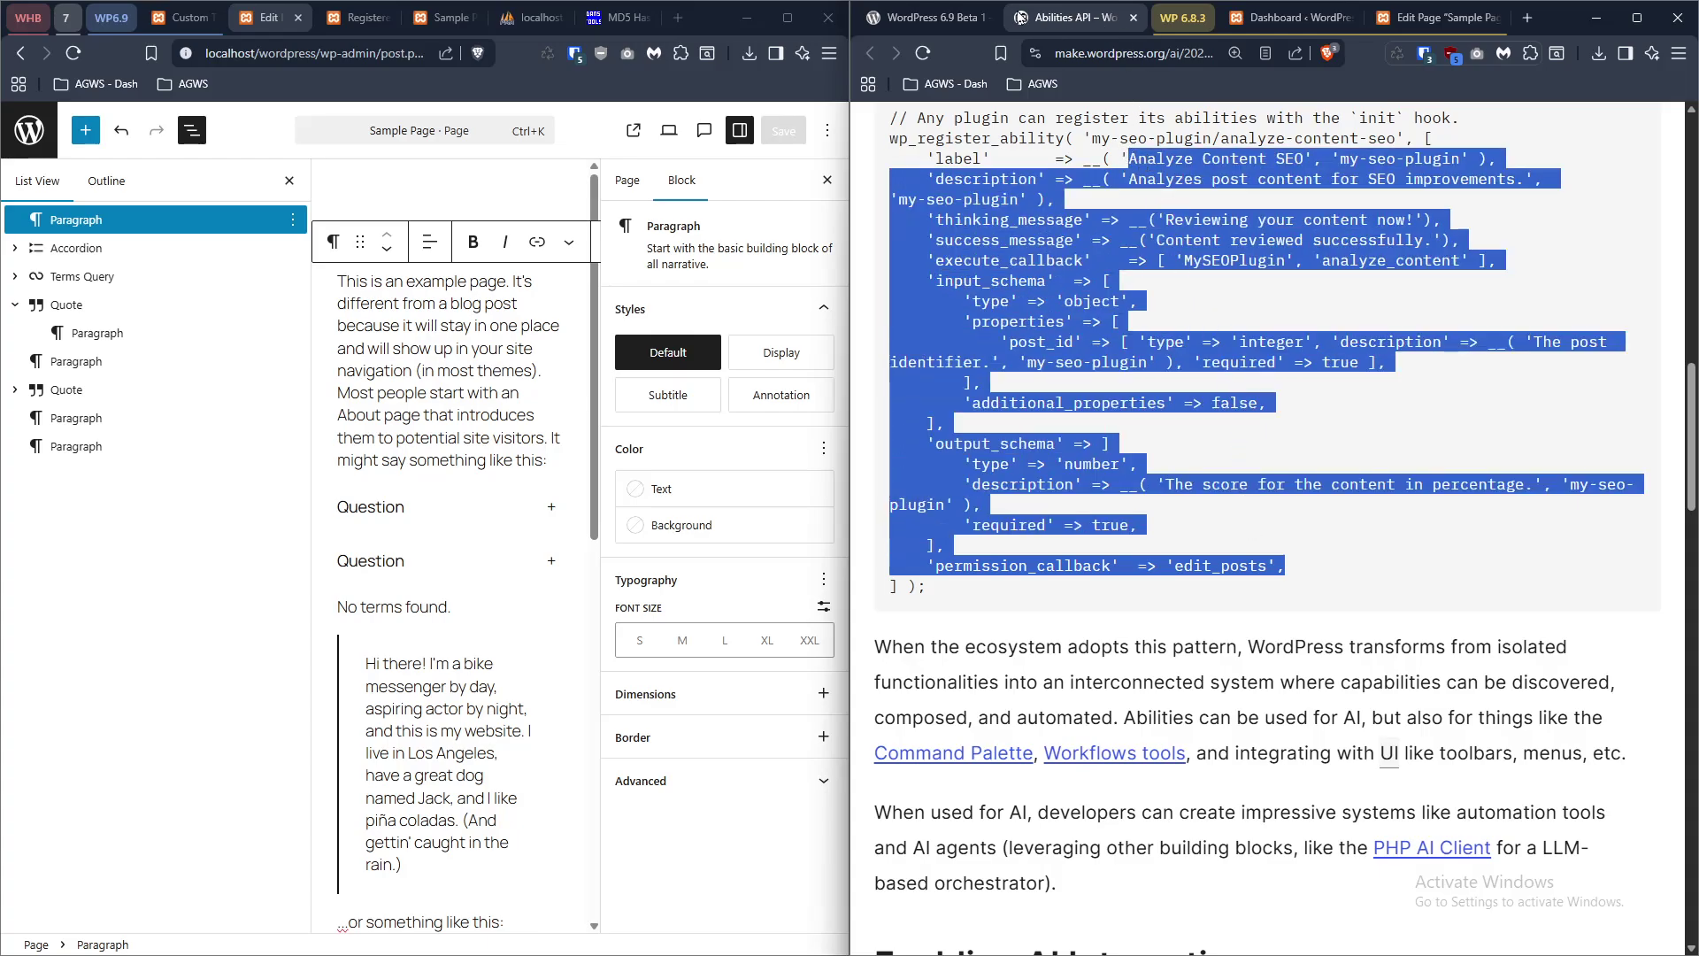
pyautogui.click(934, 13)
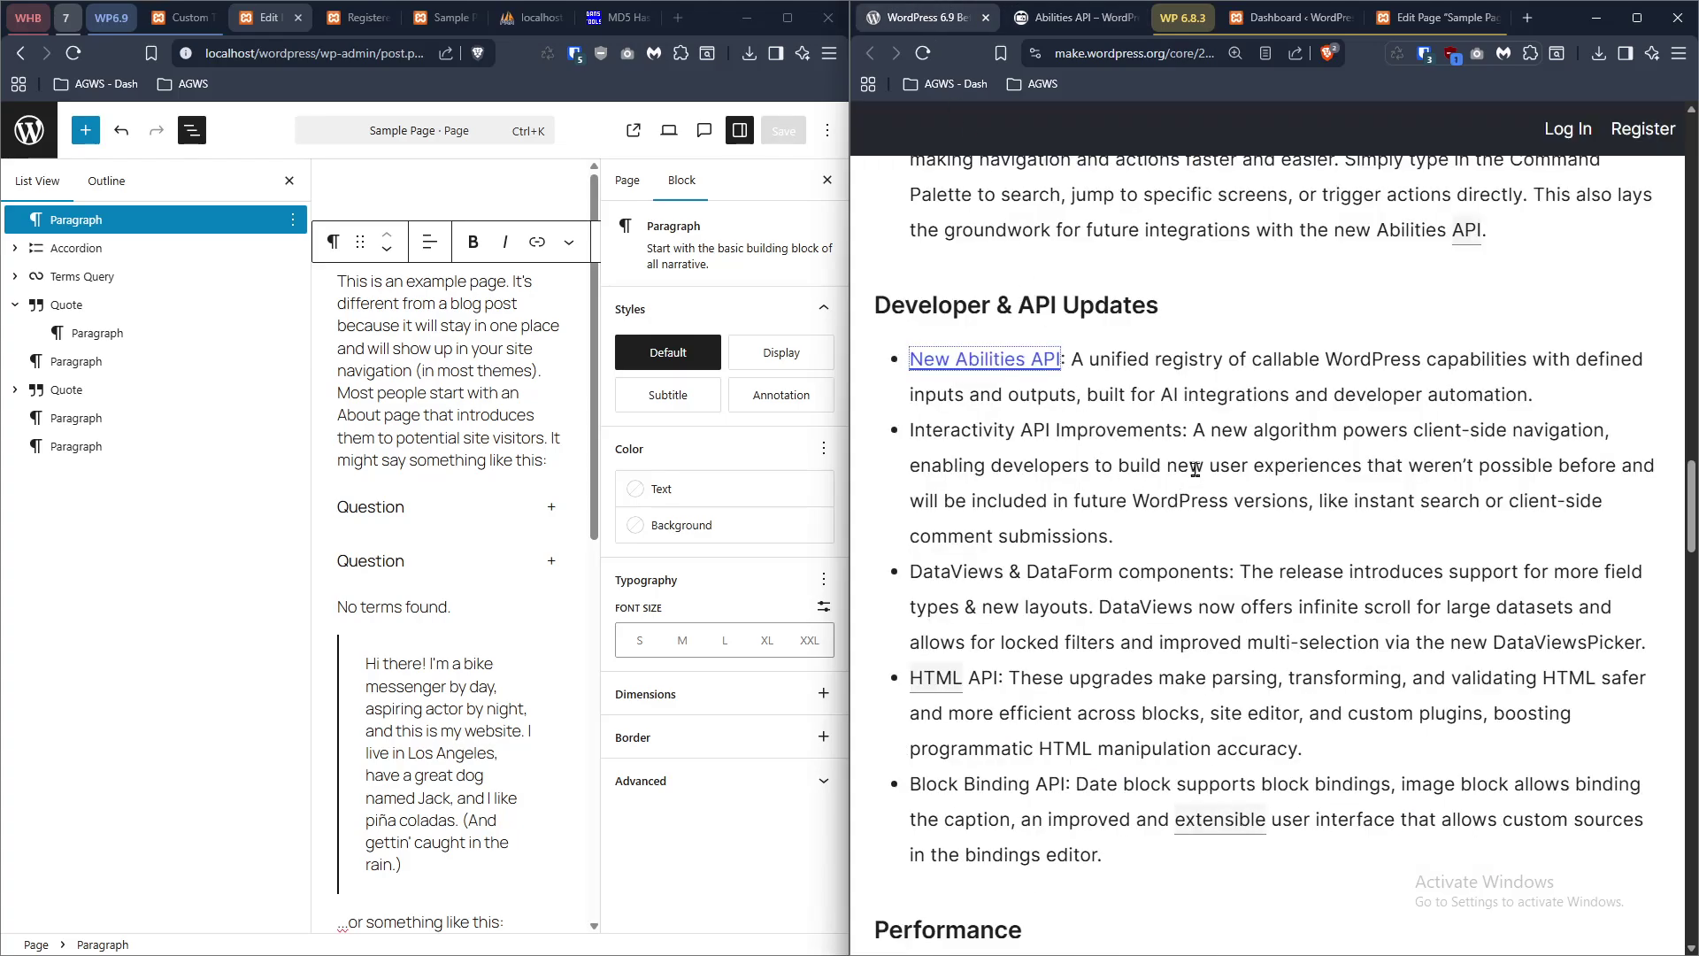
# - Scroll the release notes to the Command Palette section and select the Sample Page's Accordion block
pyautogui.scroll(3, 1193, 469)
pyautogui.scroll(7, 1426, 533)
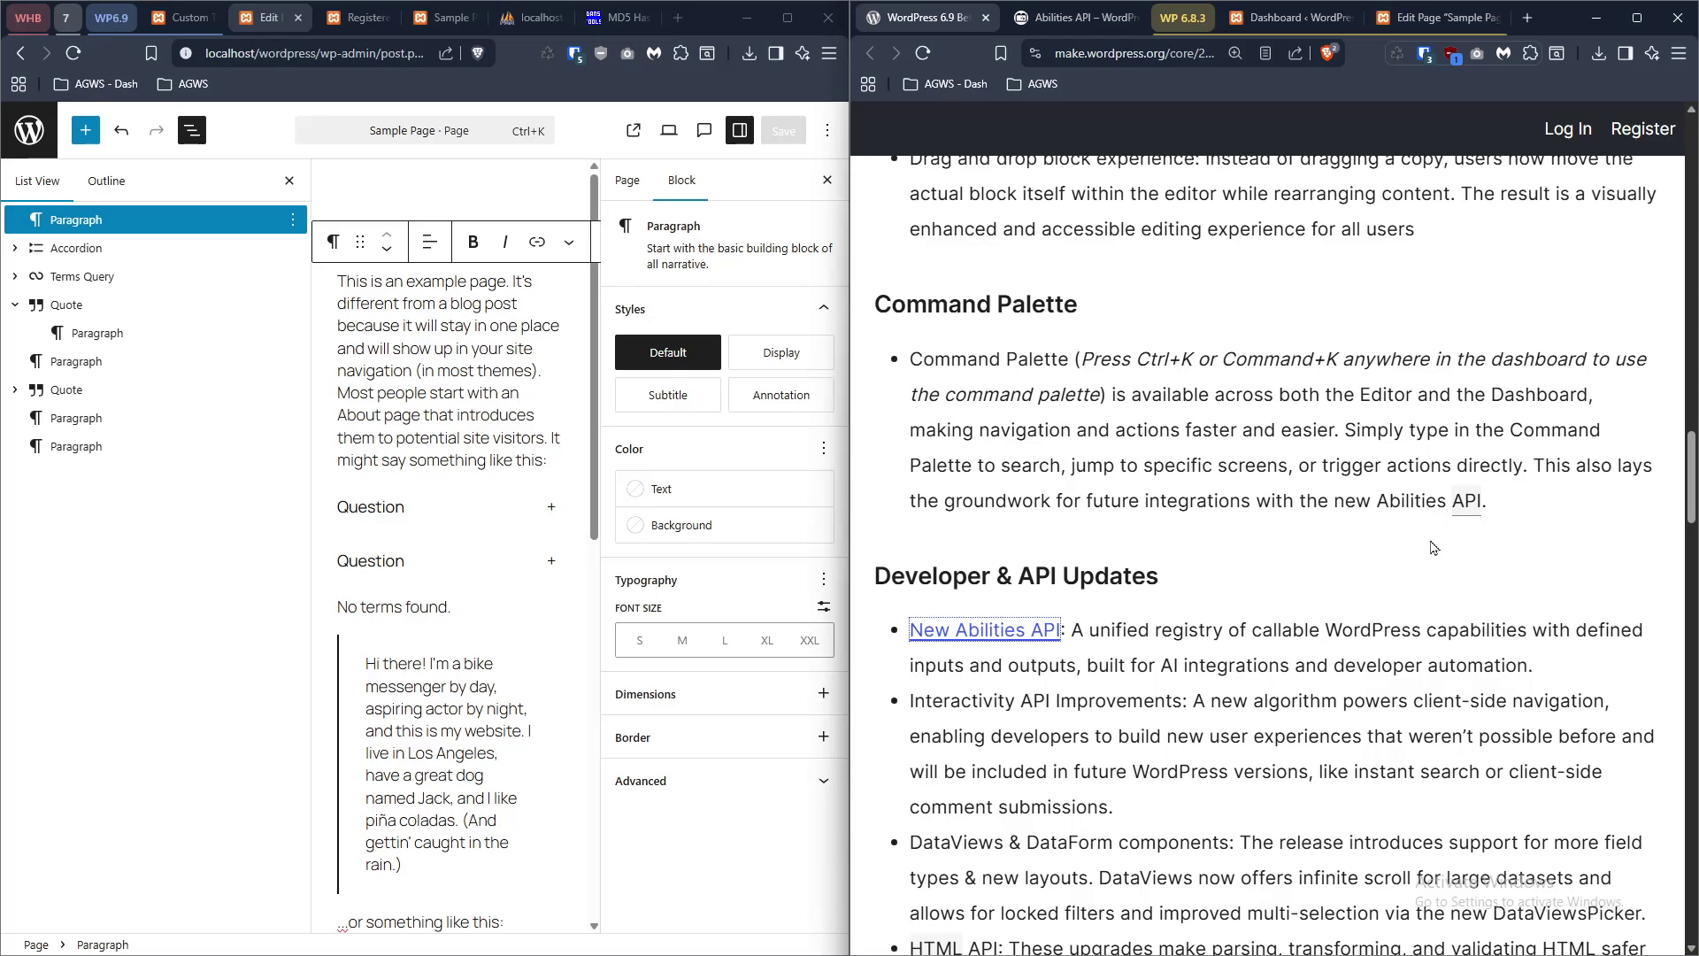
pyautogui.scroll(-6, 1426, 534)
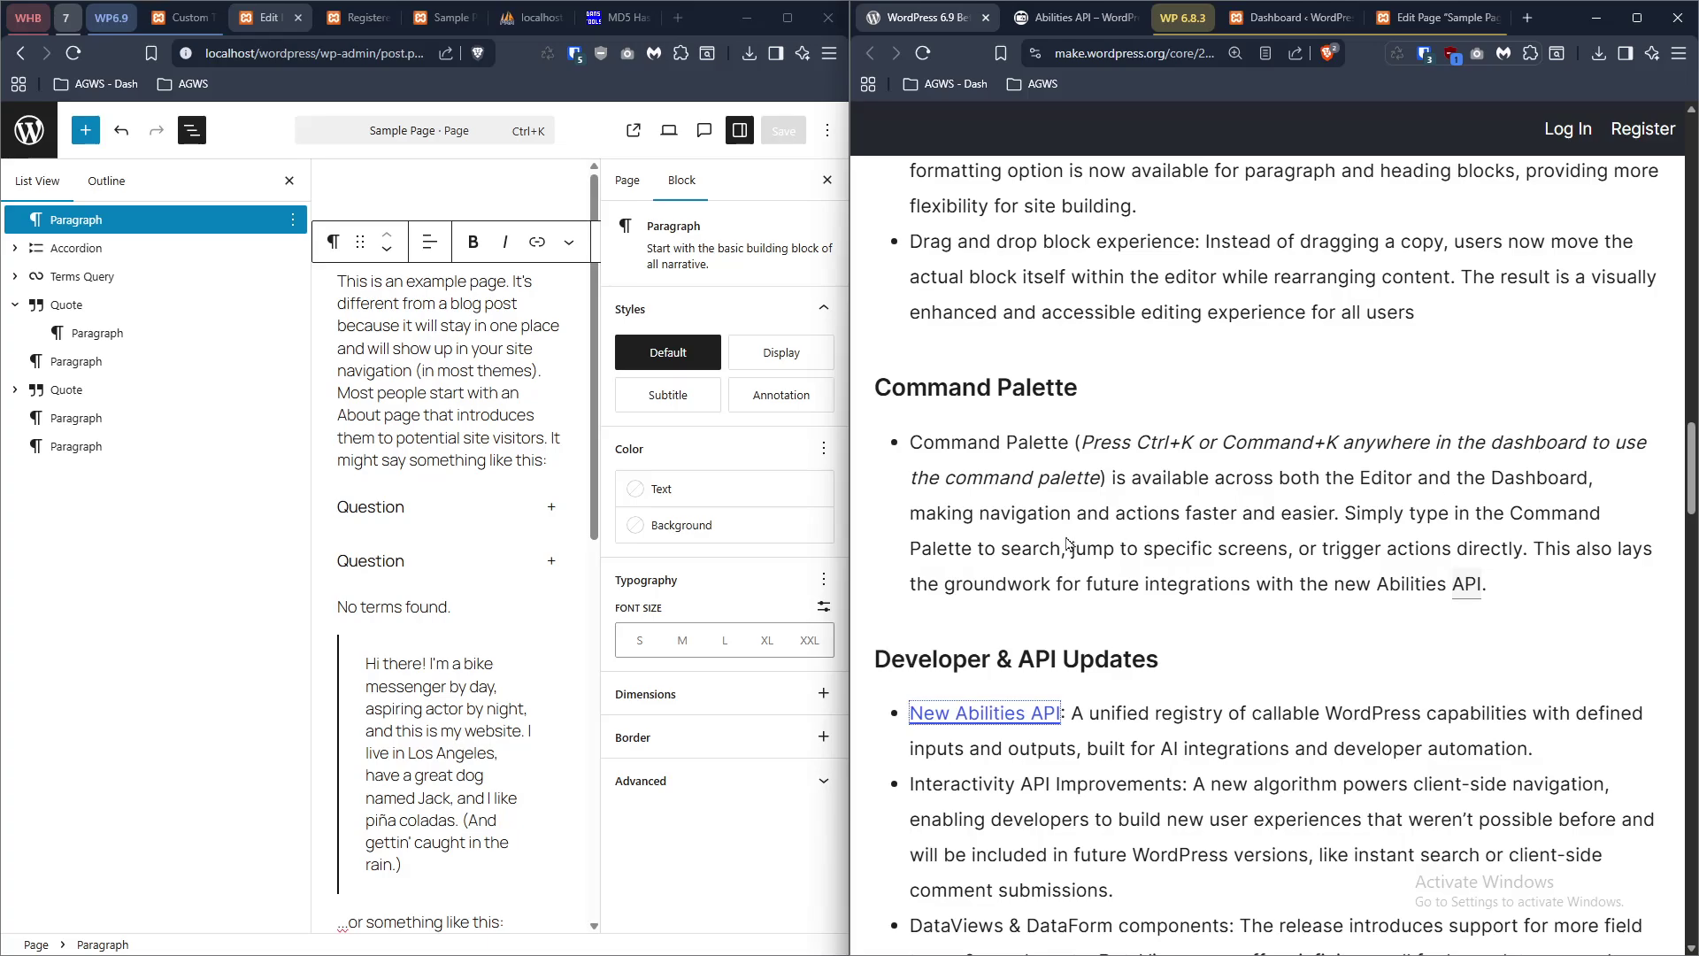
pyautogui.click(517, 489)
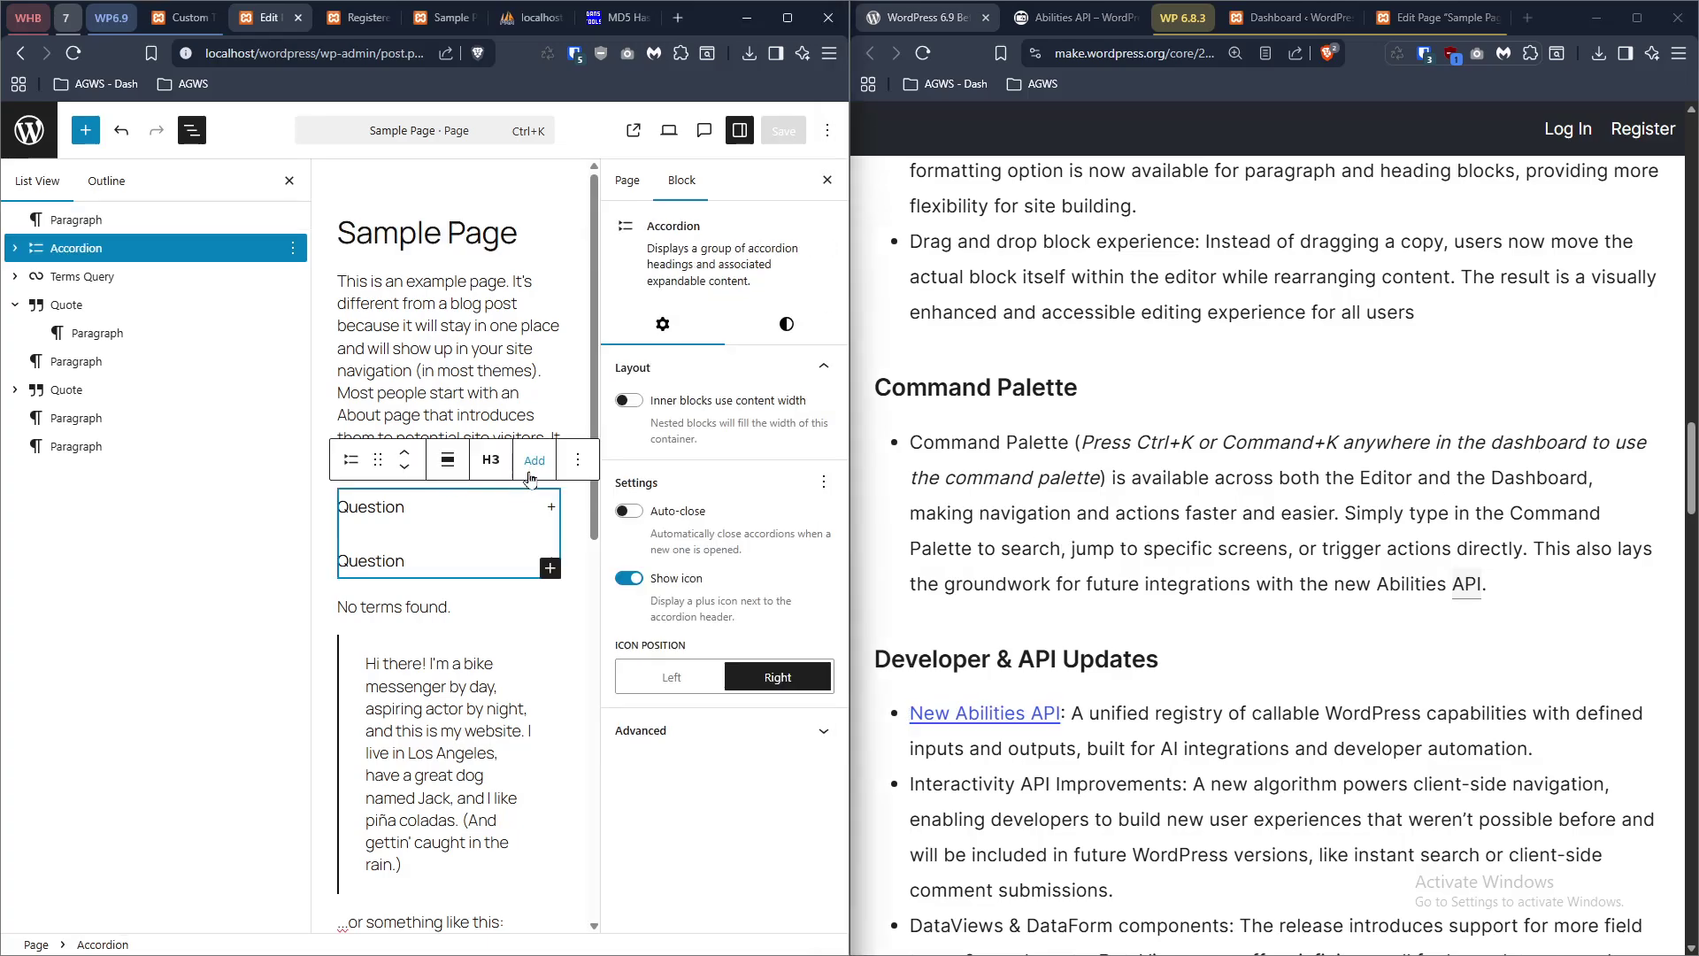
# - Open the command palette for the Accordion block with Ctrl+K while scrolling the release notes
pyautogui.hotkey('ctrl', 'k')
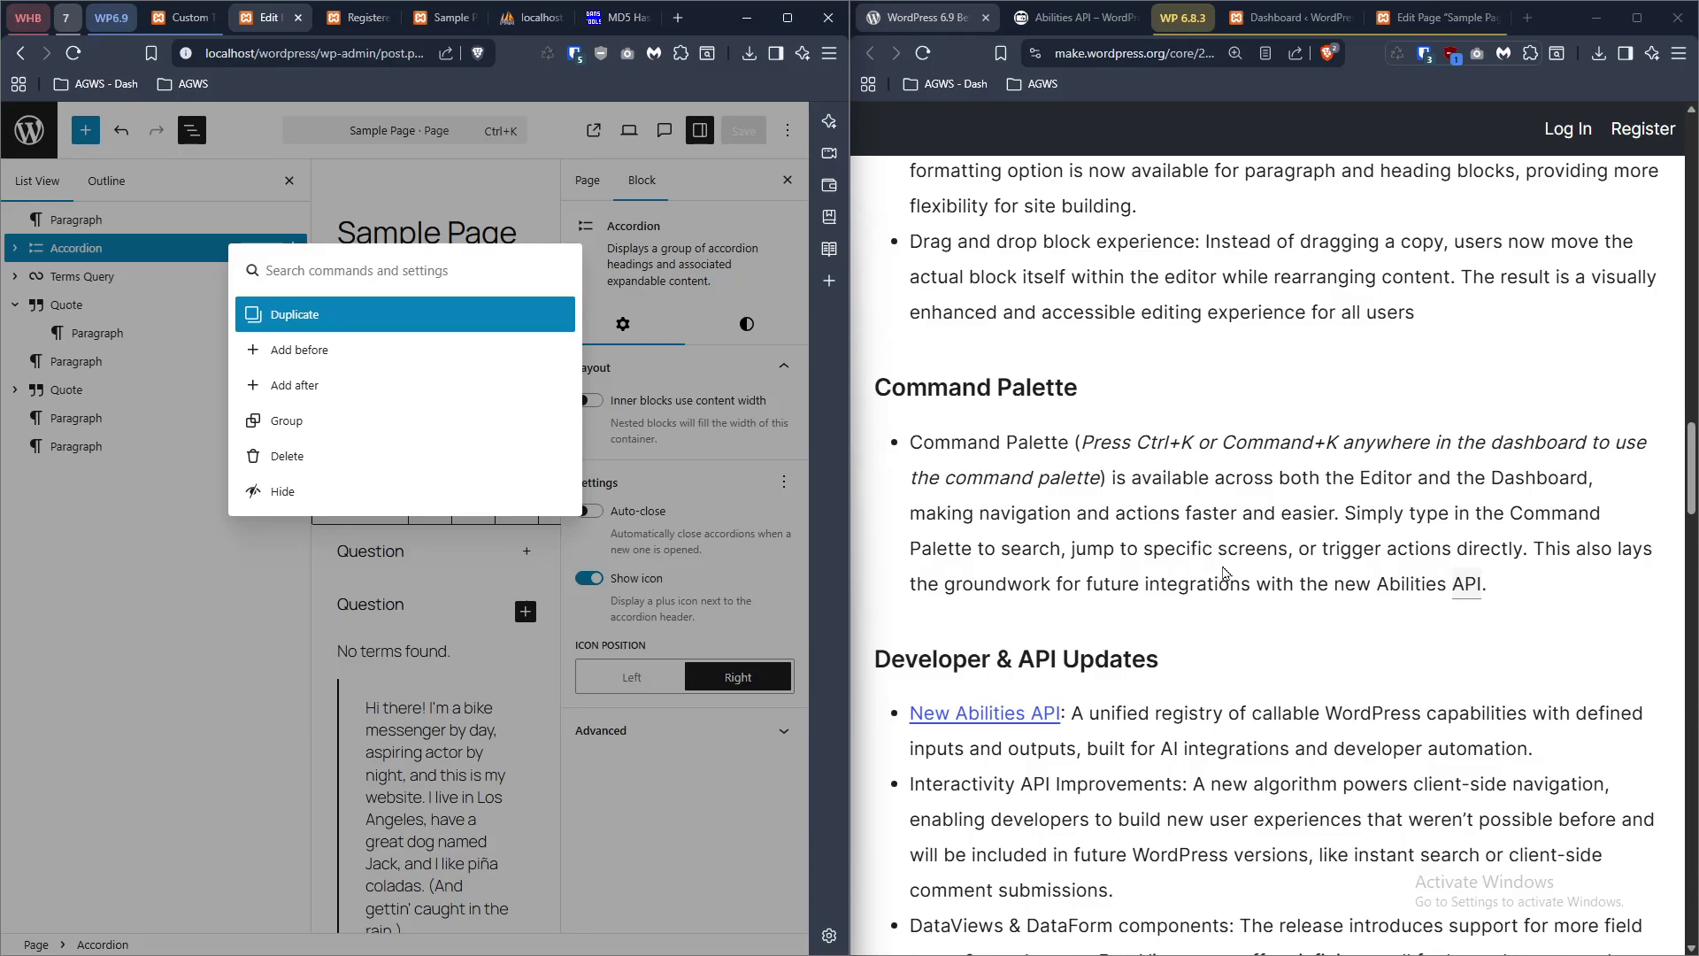
pyautogui.scroll(-3, 1223, 568)
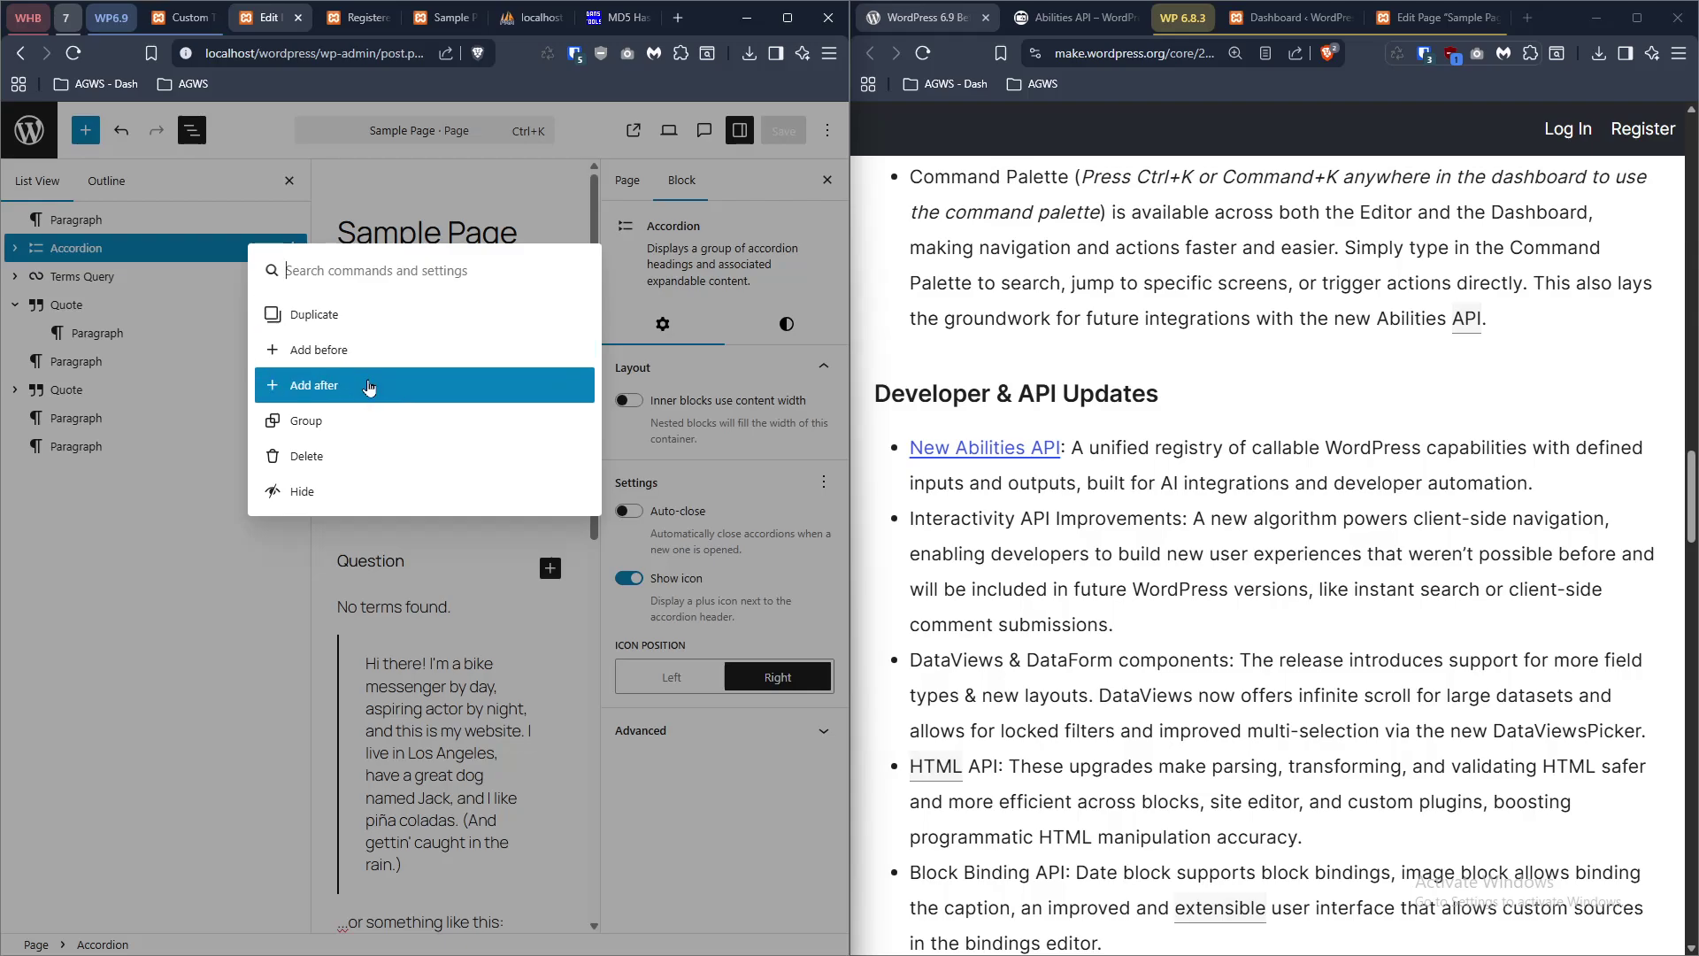
pyautogui.scroll(-3, 1150, 456)
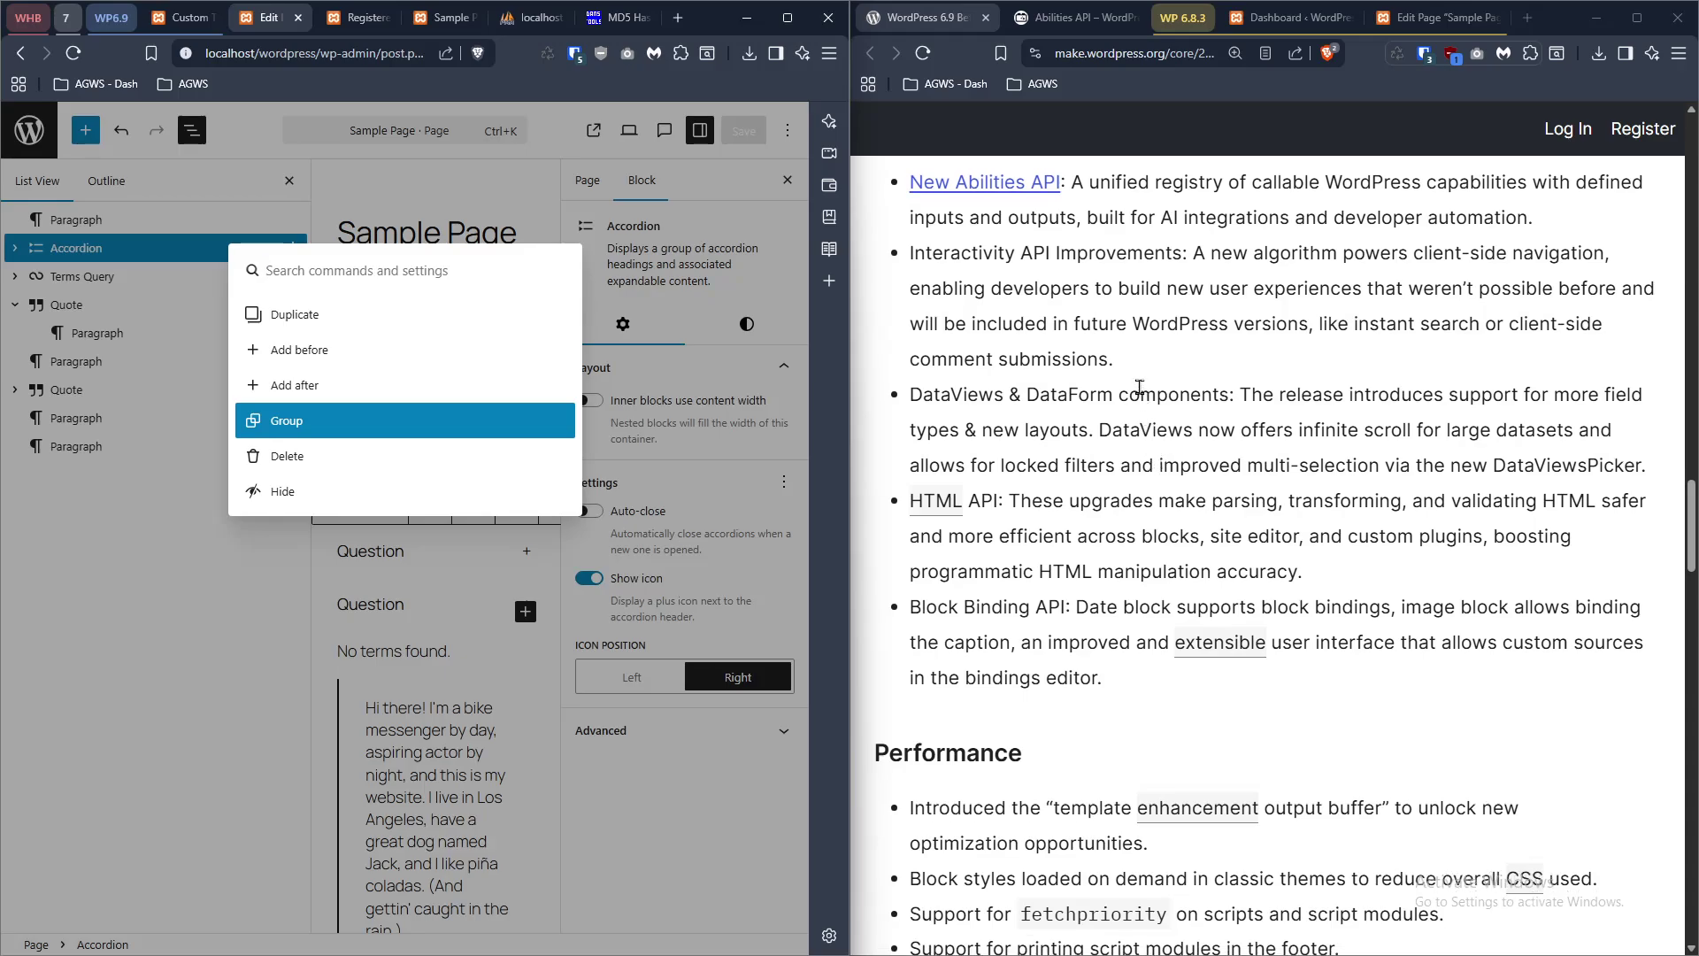
pyautogui.scroll(-7, 1147, 359)
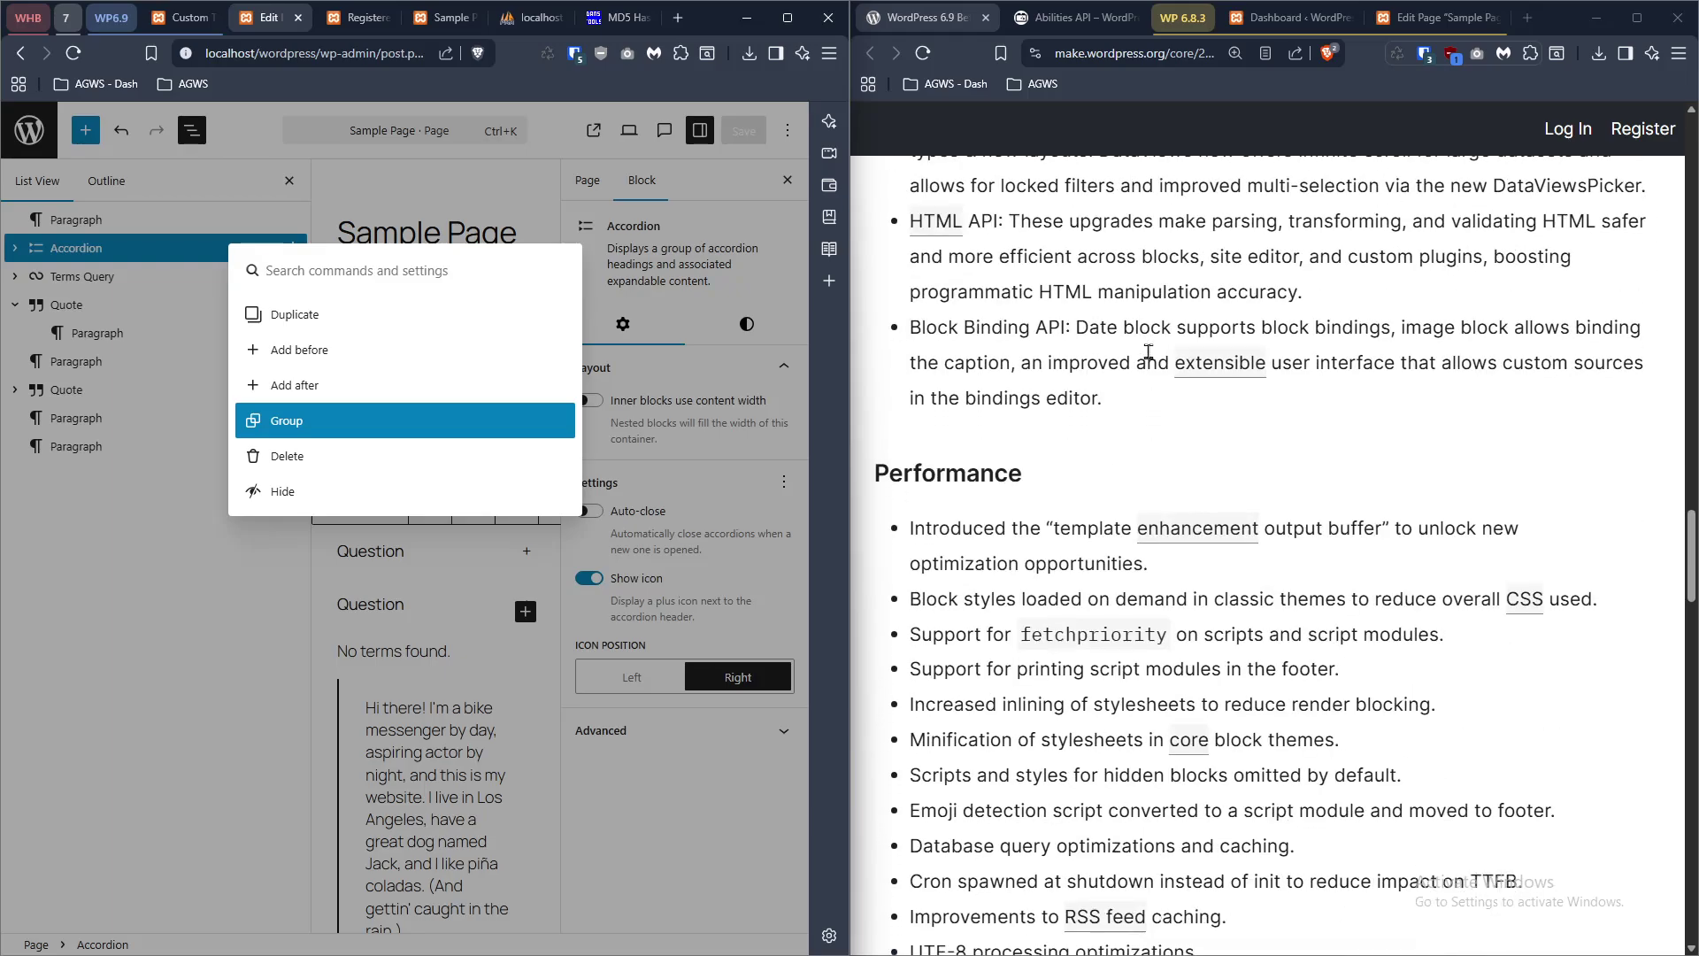
# - Bring the OBS window to the front from the taskbar
pyautogui.moveTo(1104, 576)
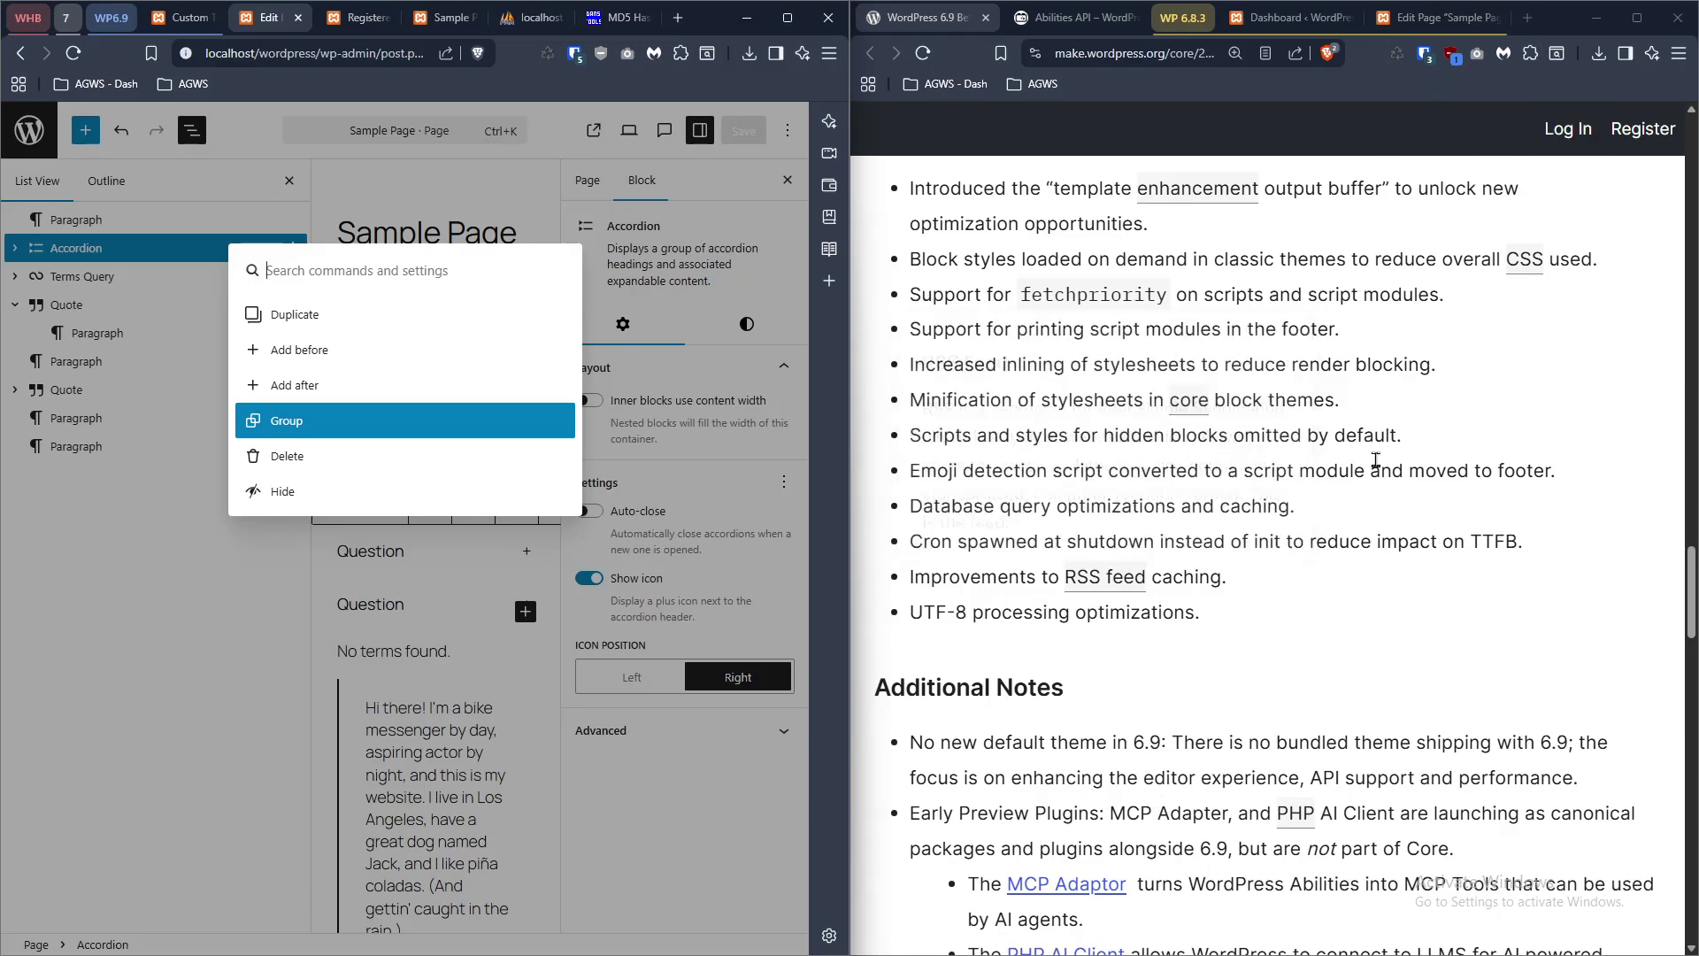
pyautogui.scroll(1, 991, 695)
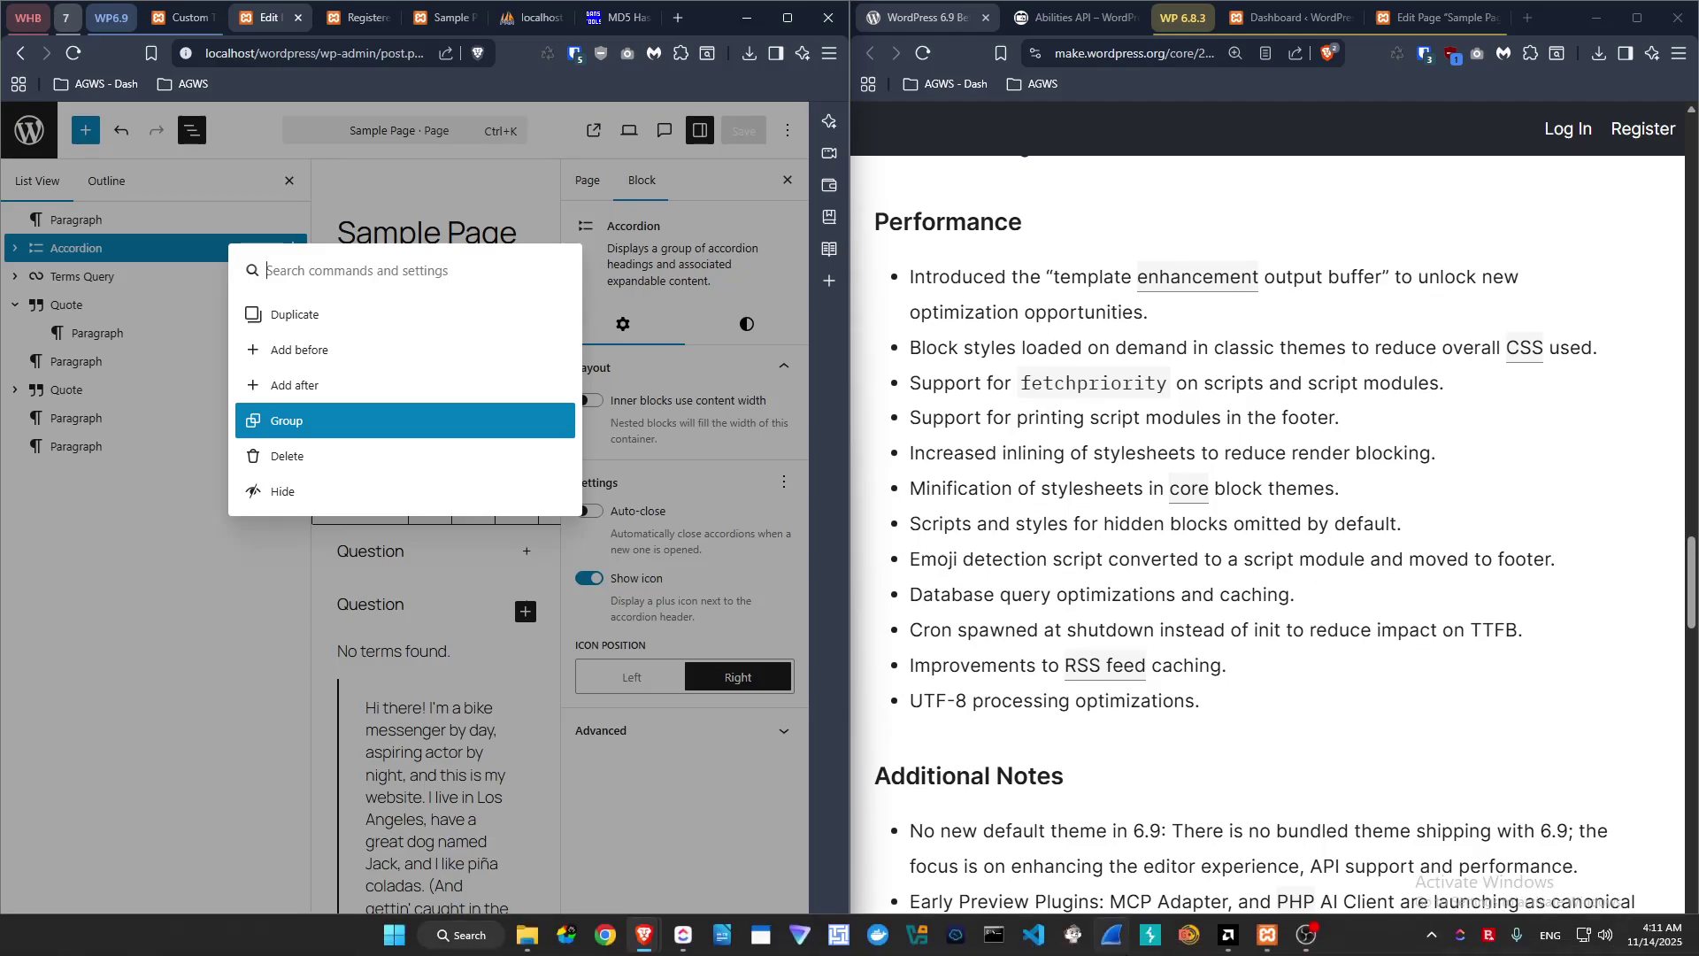
pyautogui.click(1306, 946)
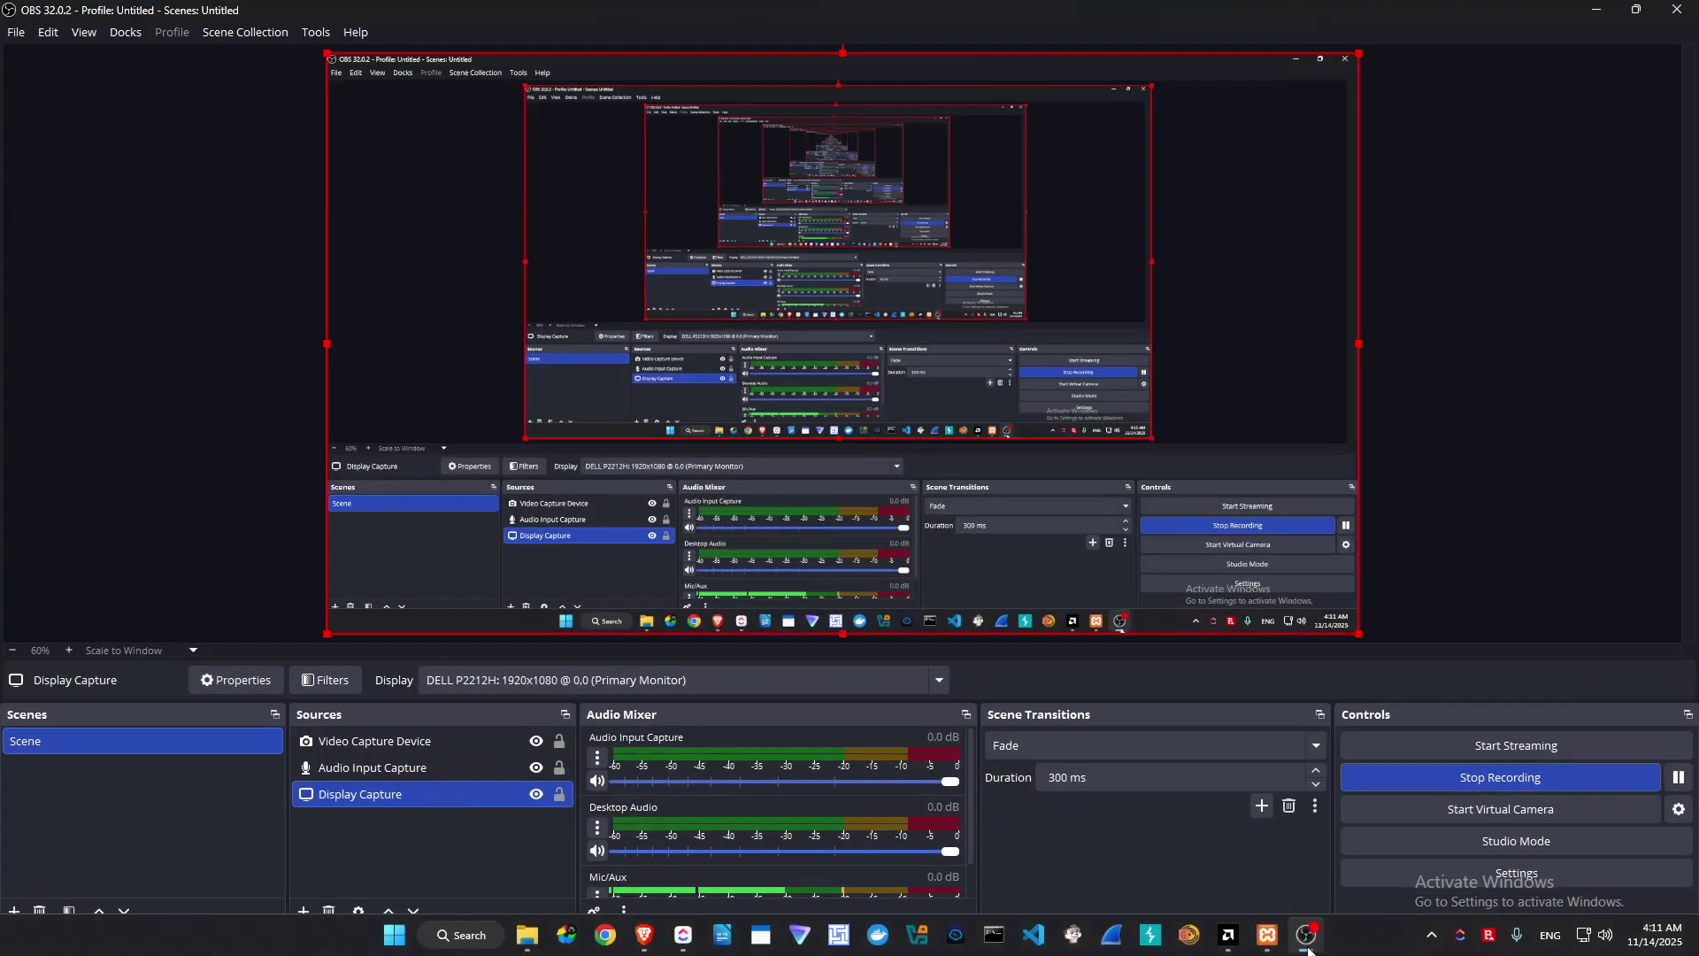